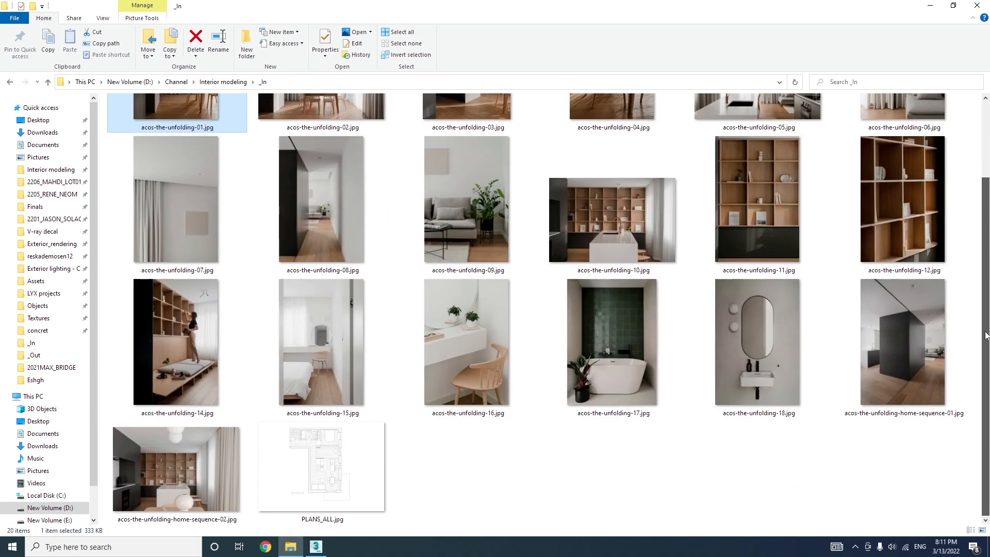
Step: Open PLANS_ALL.jpg and check its pixel dimensions in the file information
double_click(357, 464)
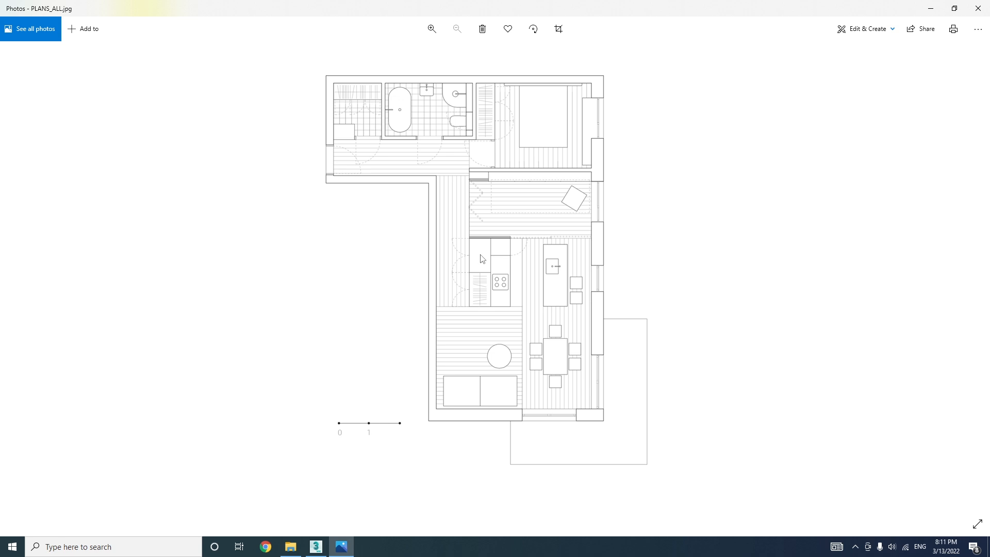
right_click(397, 168)
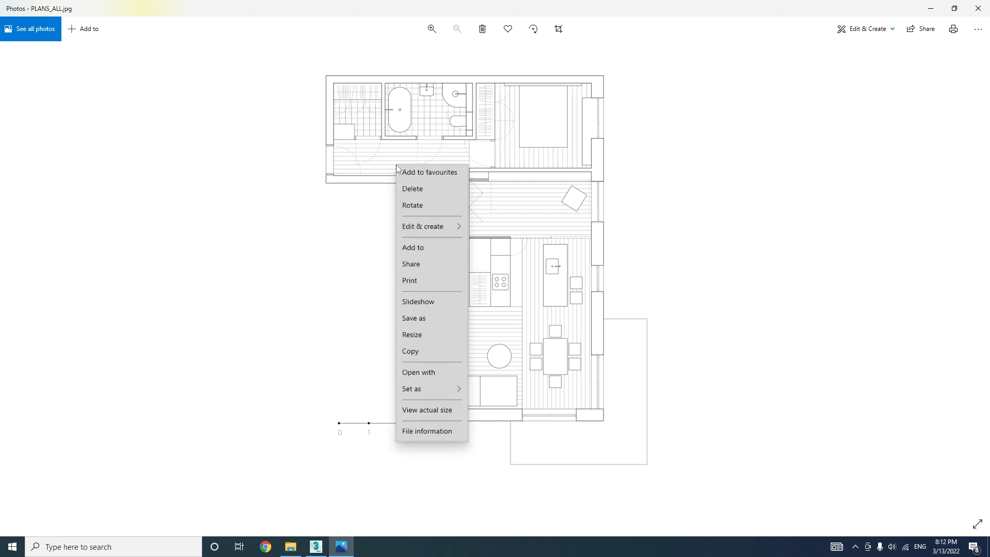
left_click(400, 433)
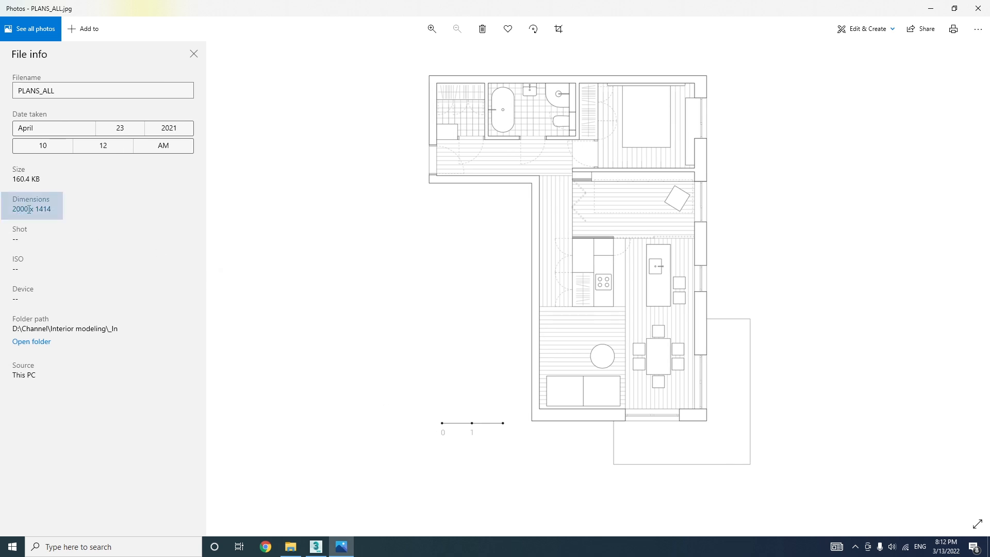
left_click_drag(39, 209, 51, 209)
left_click(50, 209)
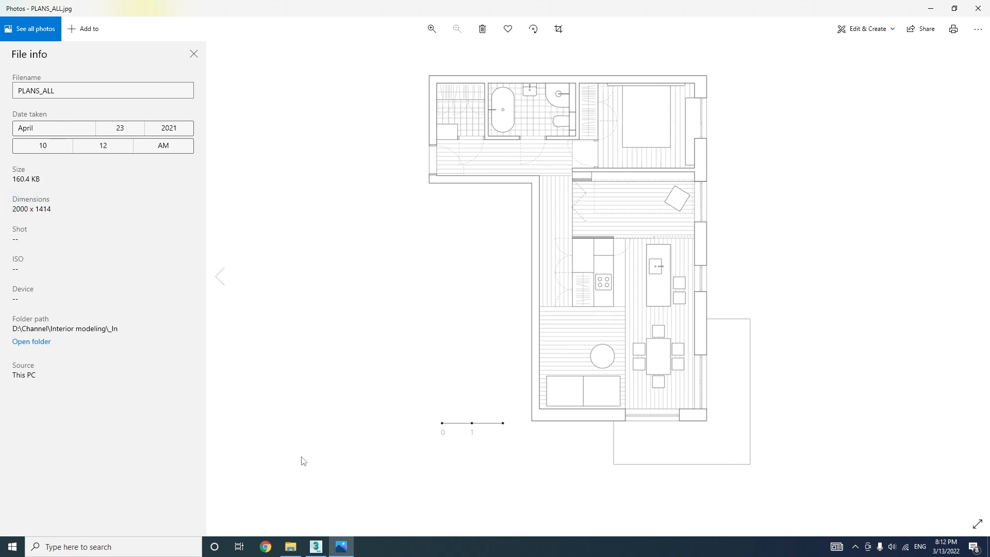
Step: Switch to 3ds Max and create a plane in the Top view with length 1414 cm and width 2000 cm
left_click(316, 546)
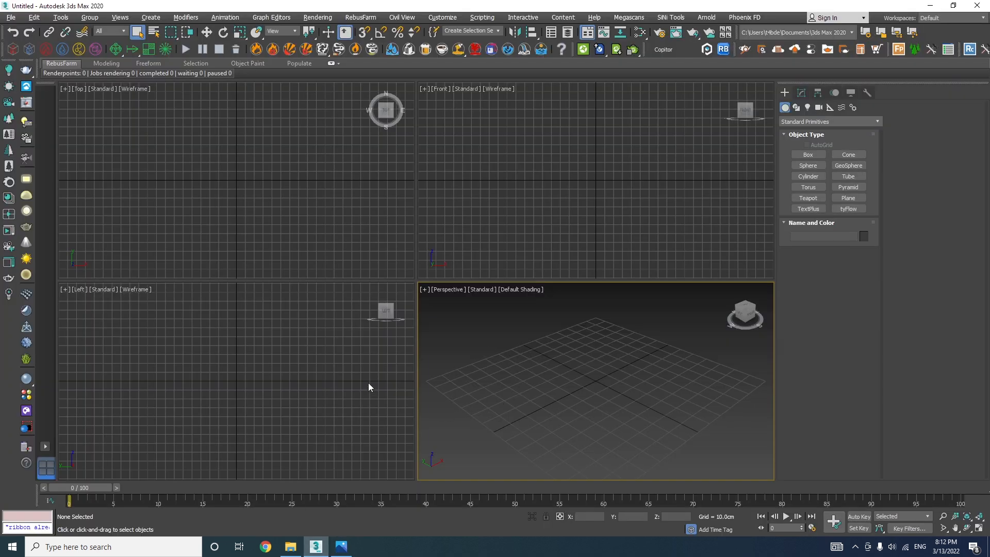
left_click(847, 198)
left_click_drag(236, 180, 382, 252)
left_click(801, 92)
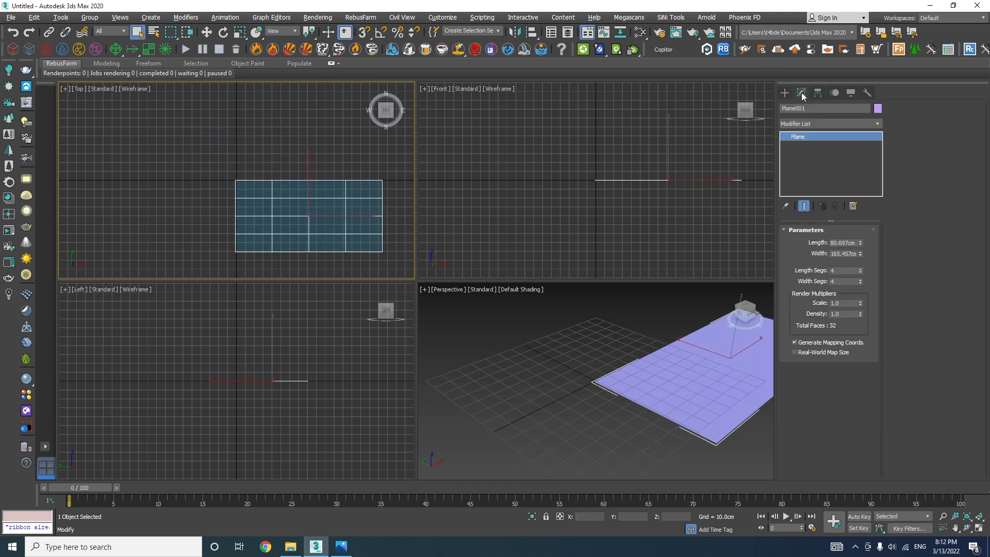
double_click(839, 243)
type("1414")
key("Tab")
type("2")
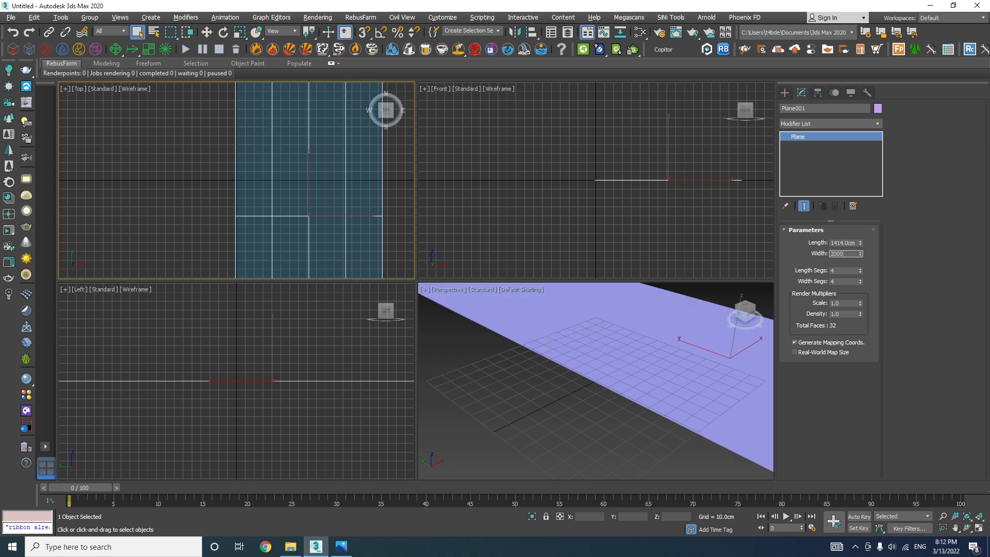
type("000")
key("Return")
Step: Move the plane close to the world origin and reduce its length and width segments to 1
scroll(273, 170, "down", 5)
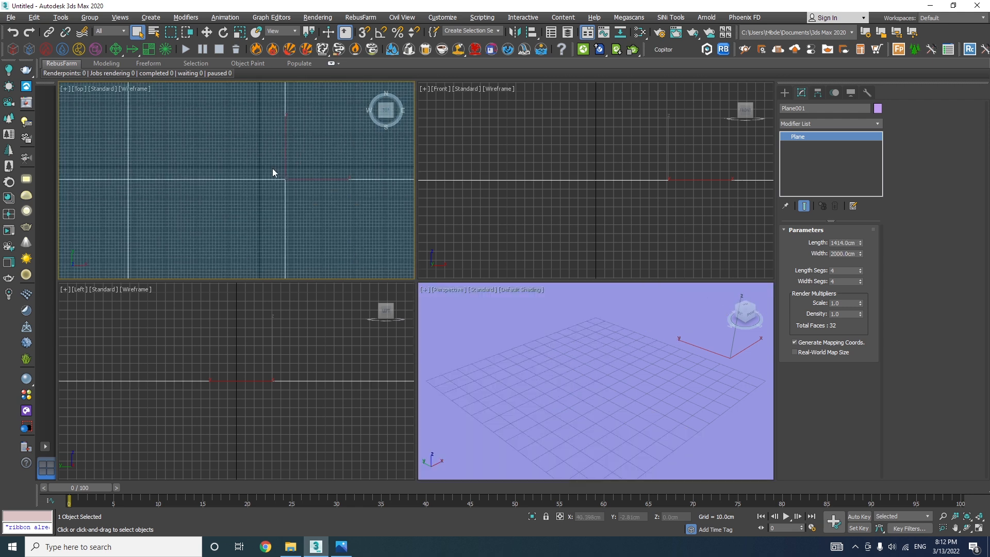
key("w")
scroll(287, 167, "up", 2)
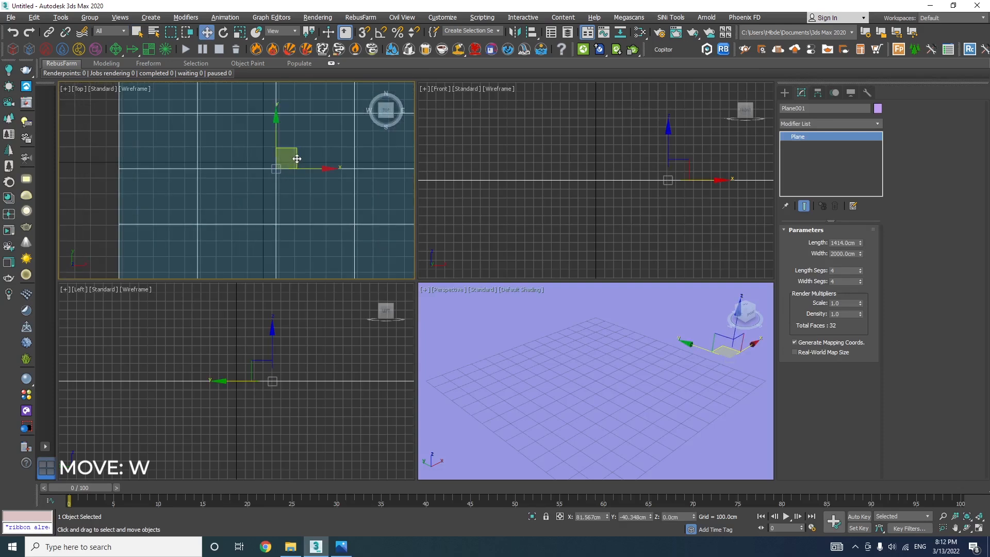
left_click_drag(294, 162, 284, 157)
scroll(287, 184, "down", 2)
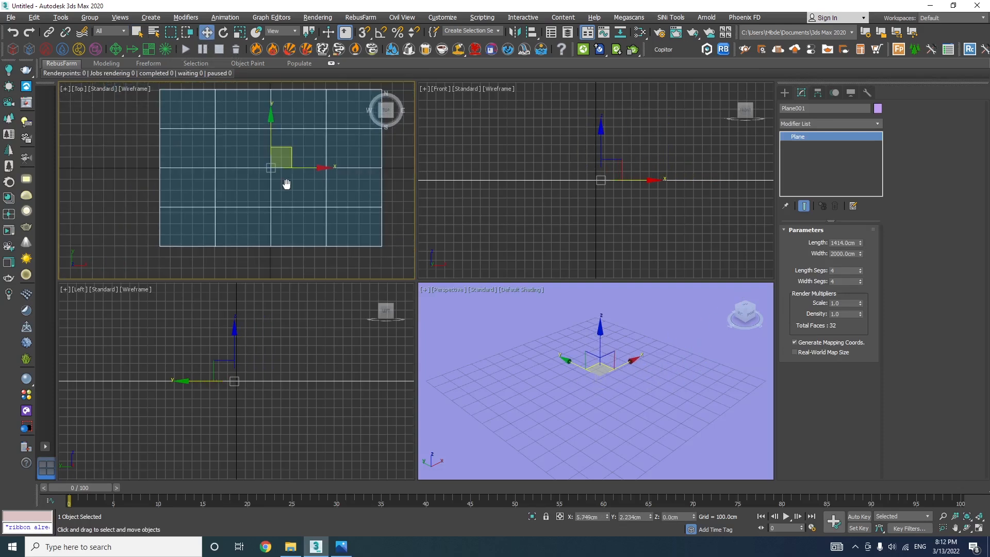
middle_click_drag(287, 185, 288, 205)
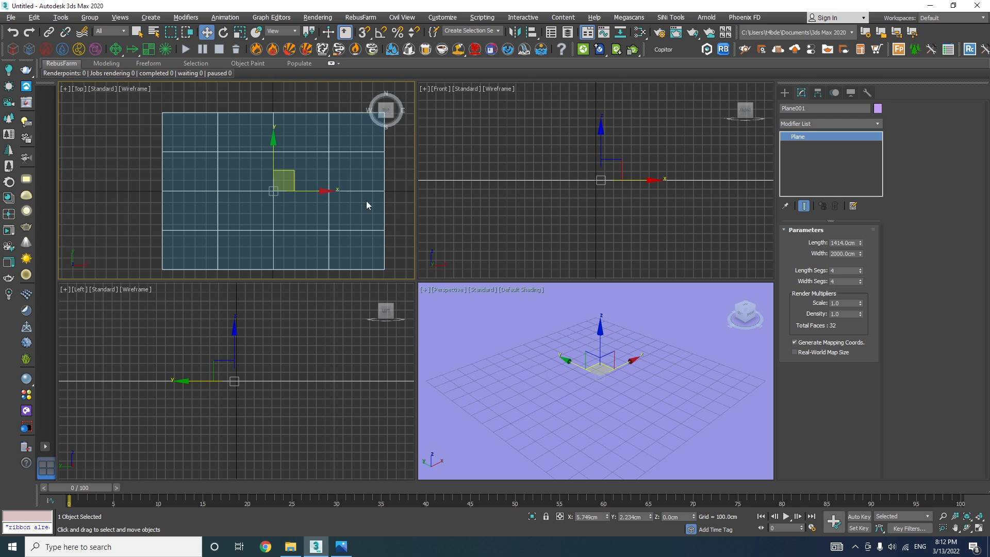
right_click(860, 271)
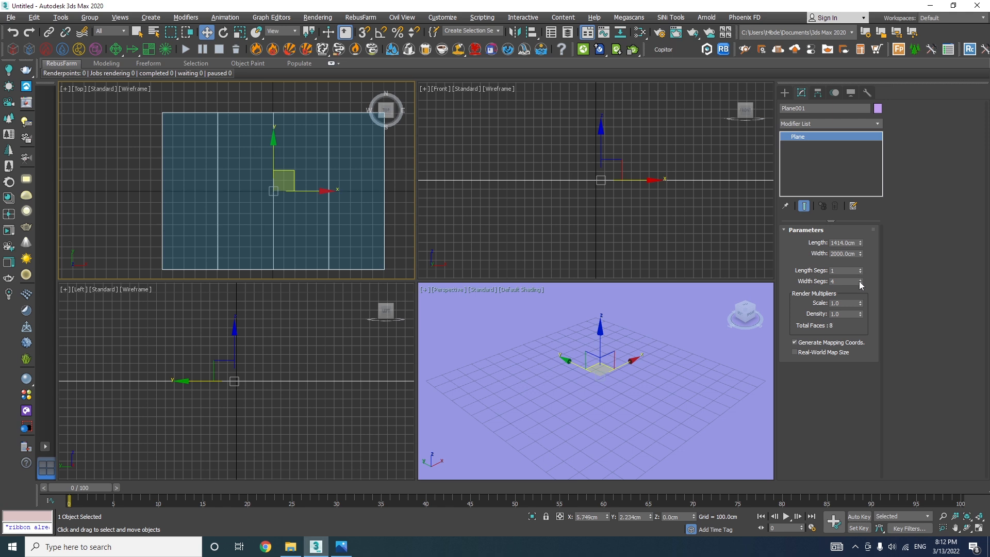
right_click(859, 281)
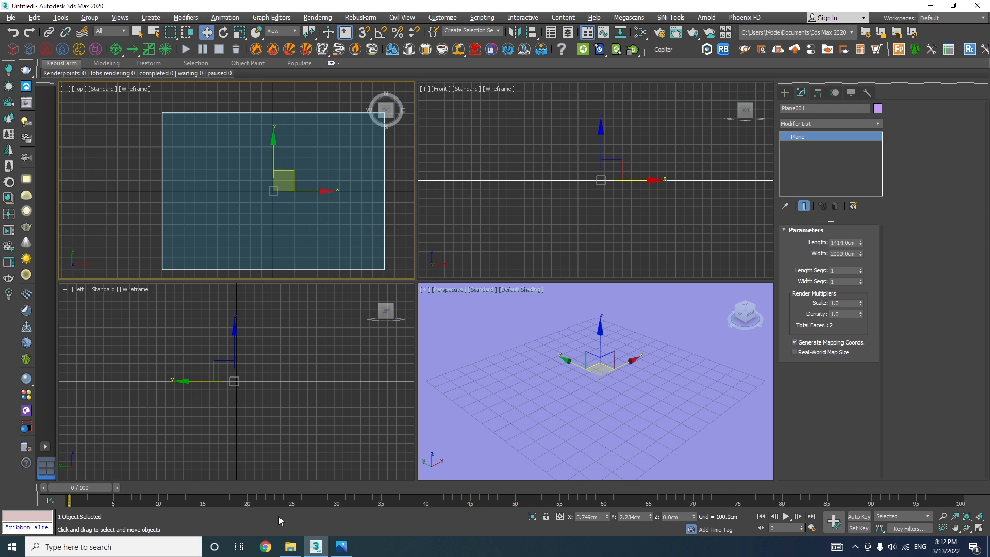
Step: Apply the PLANS_ALL.jpg floor plan image from File Explorer to the plane and maximize the Top view
left_click(290, 546)
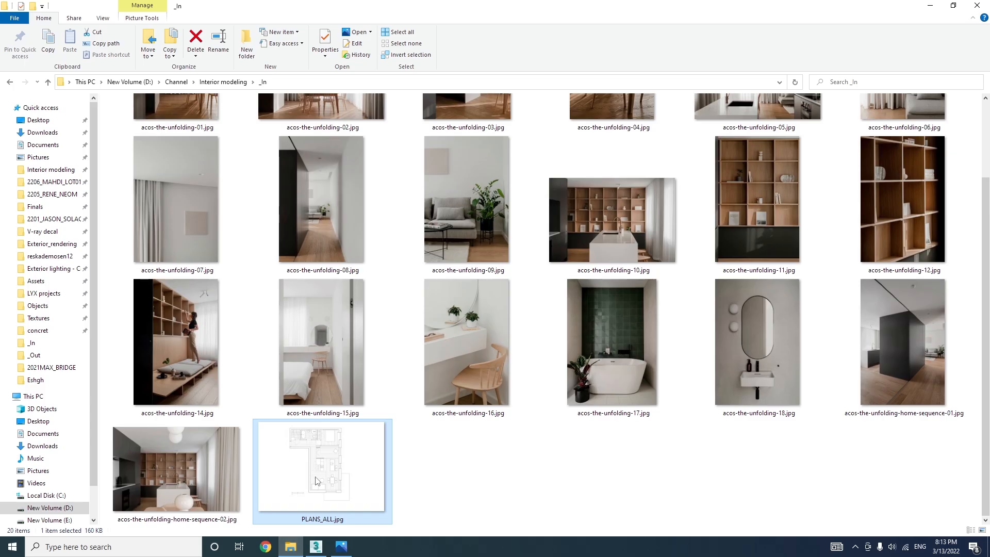
left_click_drag(317, 474, 567, 406)
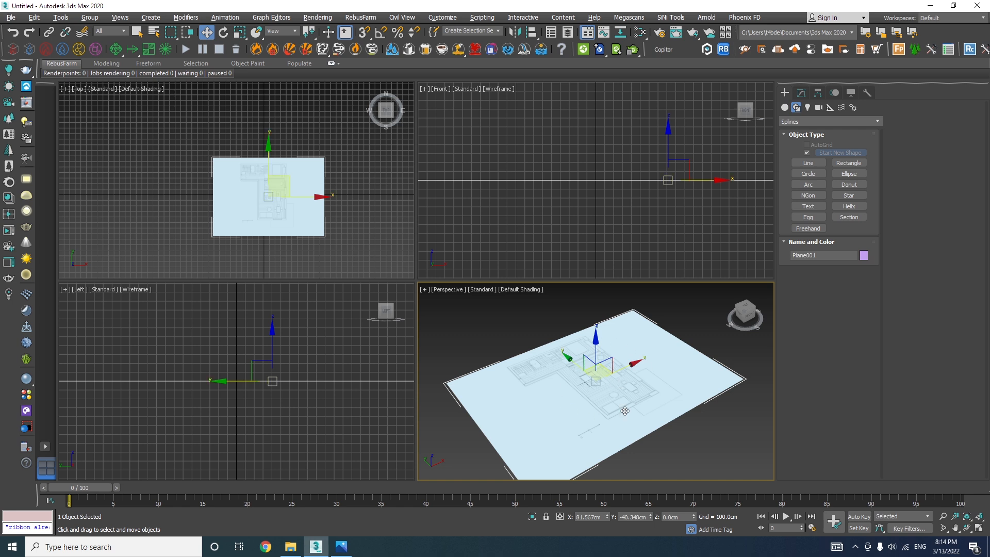
scroll(625, 410, "up", 10)
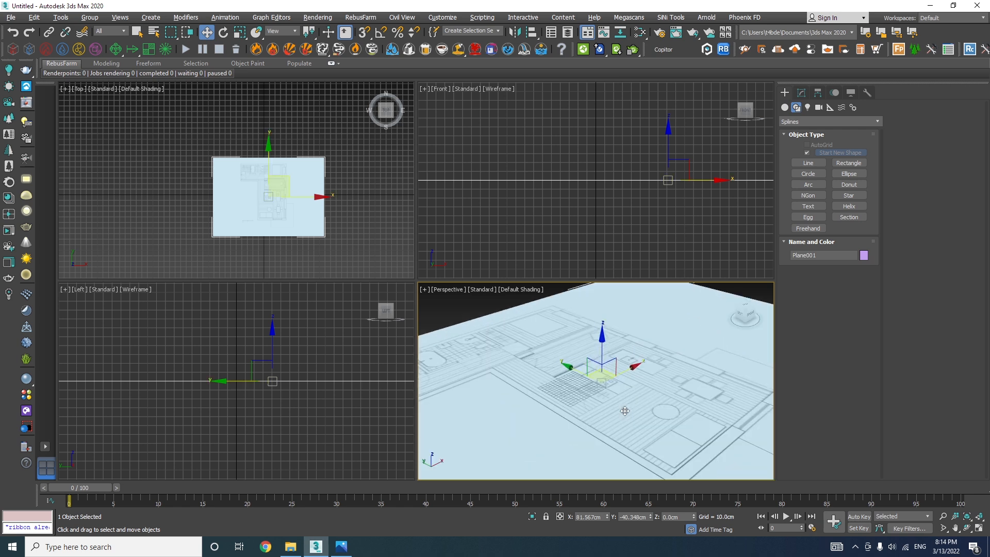
scroll(264, 183, "up", 4)
scroll(265, 184, "down", 2)
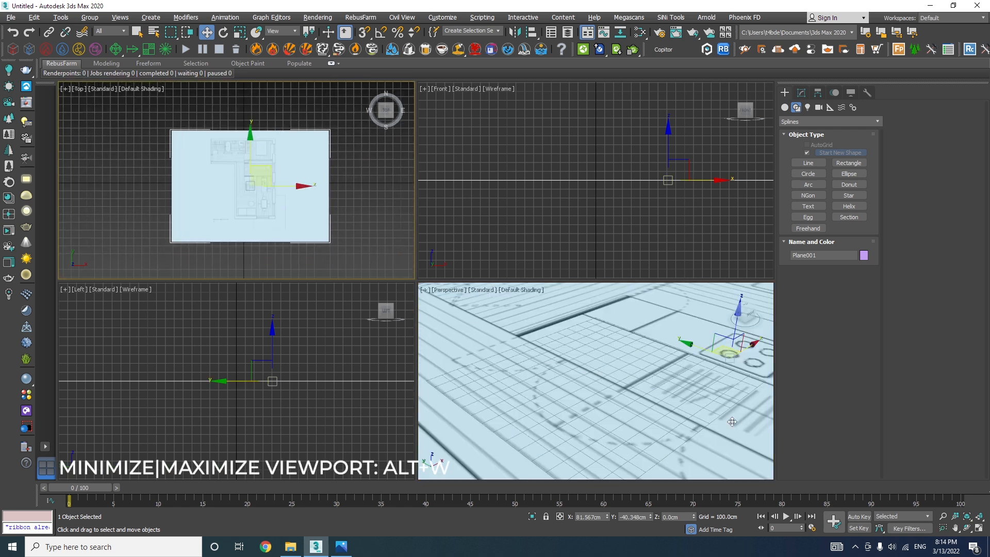
left_click(978, 528)
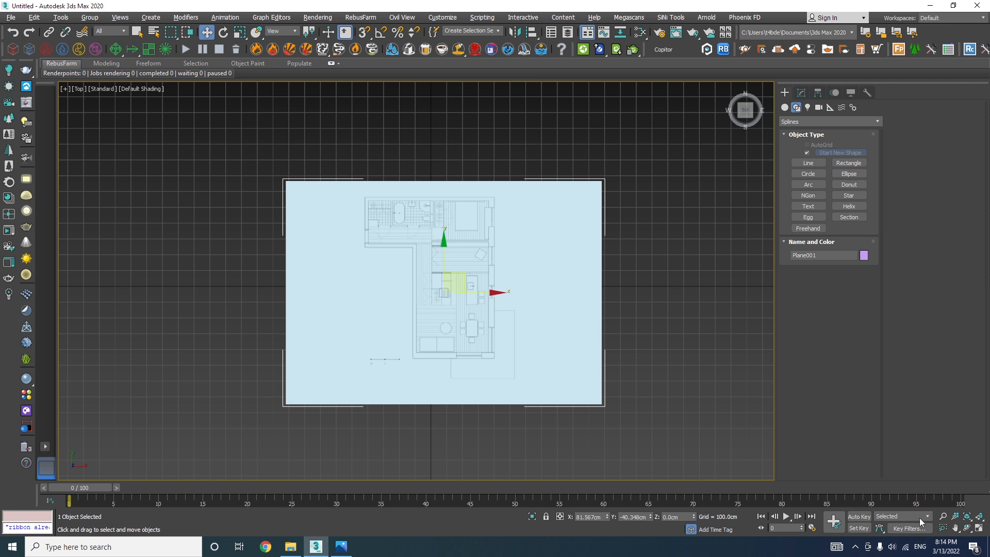
Step: Create a box 200 cm wide and about 15 cm long, and align it just beneath the plan's scale bar, starting at the 0 mark
scroll(365, 311, "up", 2)
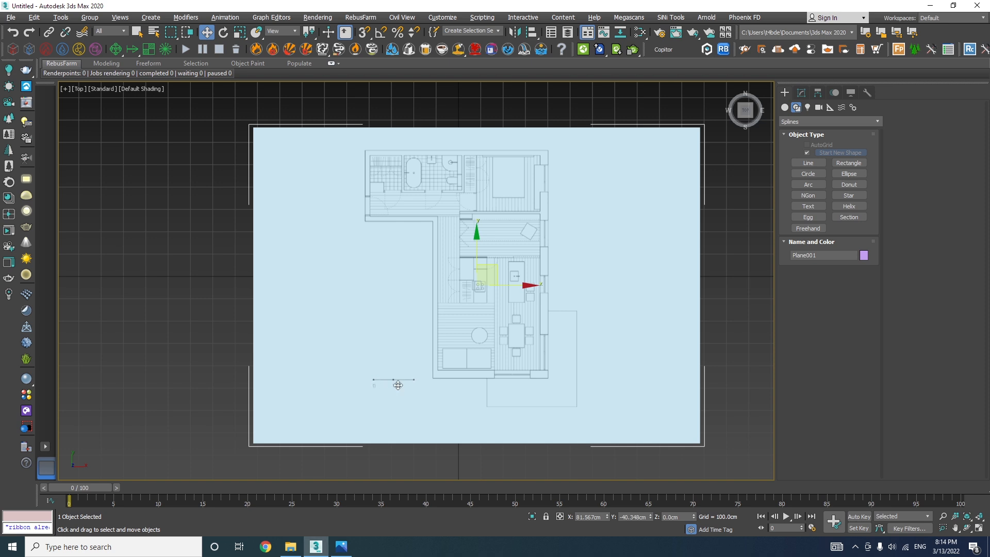
scroll(383, 385, "up", 5)
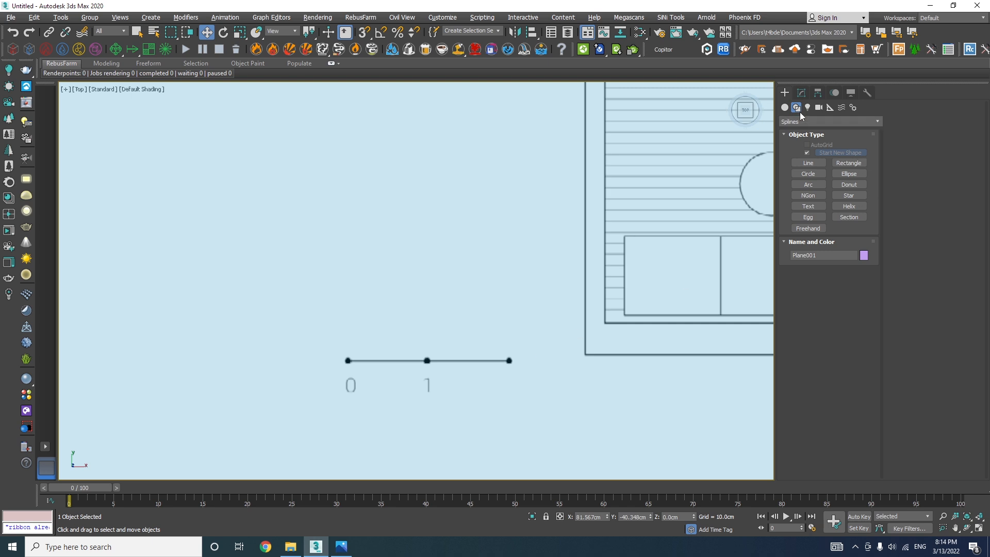
left_click(786, 108)
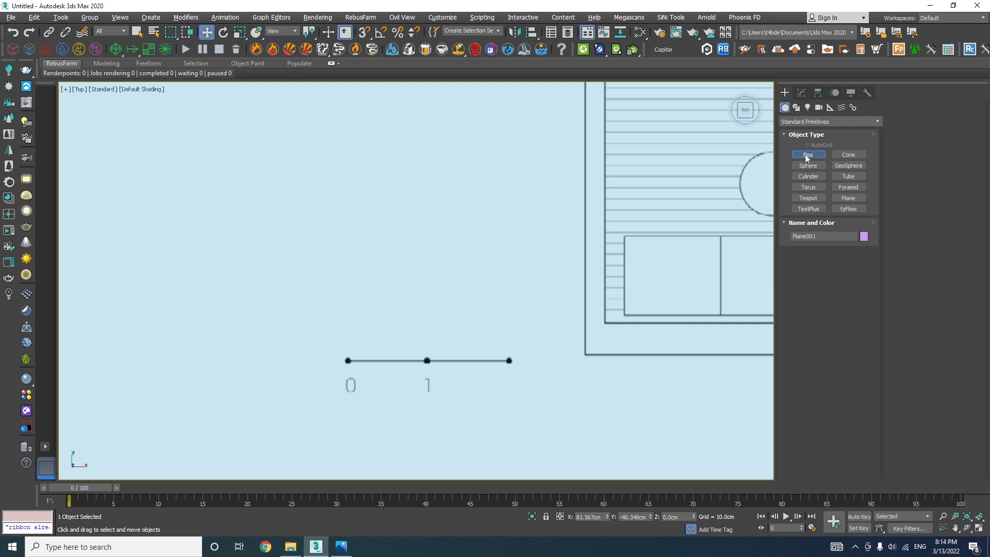
left_click(807, 155)
left_click_drag(348, 405, 530, 418)
left_click(847, 303)
double_click(842, 314)
type("200")
key("Return")
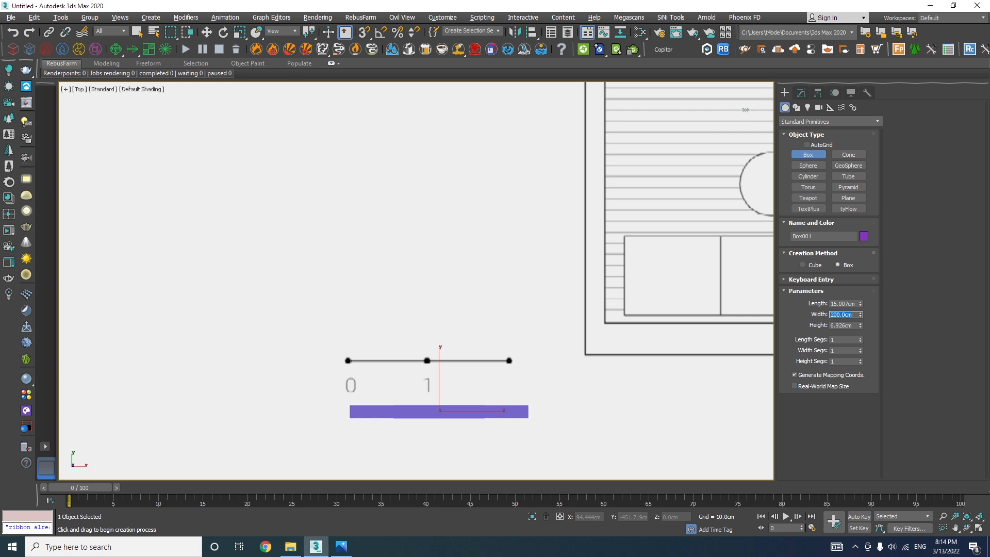
right_click(462, 335)
left_click_drag(449, 401, 455, 359)
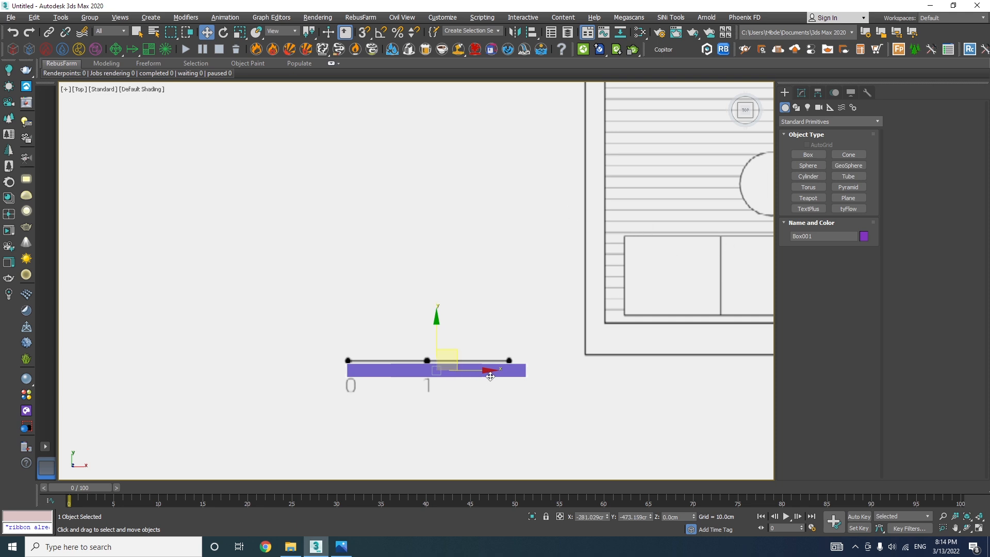
Step: Move only the plan plane's pivot onto the 0 point of the scale bar, then leave pivot editing
left_click(818, 93)
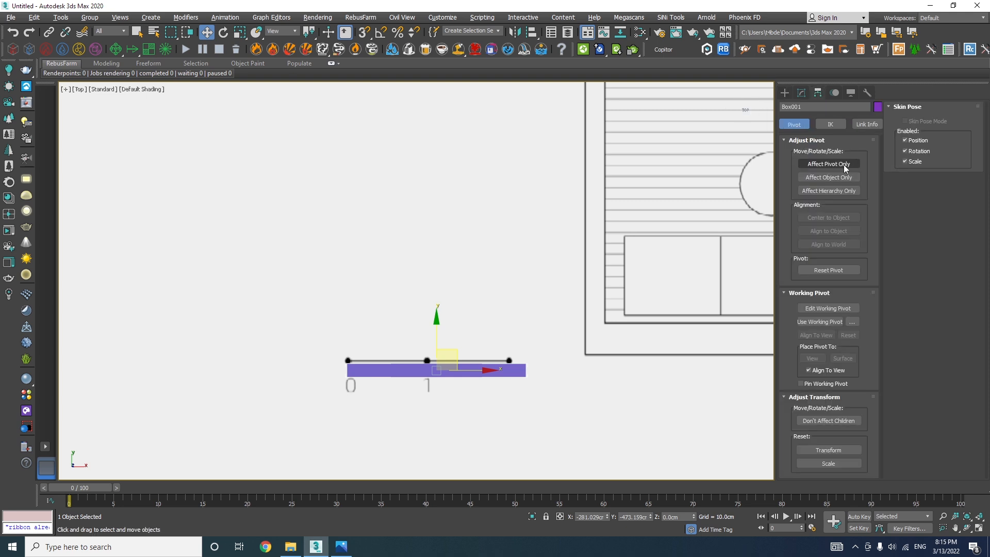
left_click(818, 164)
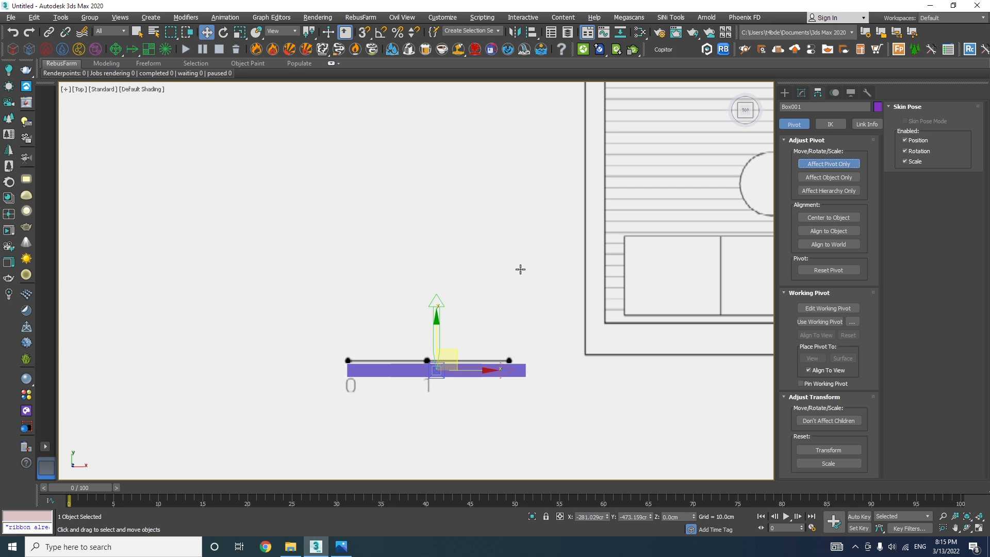
left_click(561, 226)
scroll(536, 283, "down", 2)
scroll(536, 283, "down", 4)
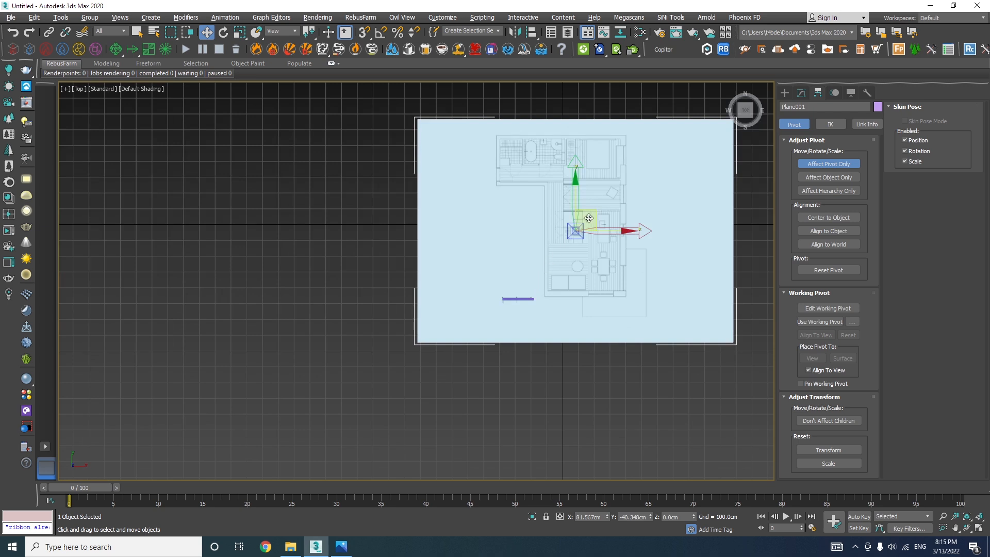
left_click_drag(595, 213, 526, 275)
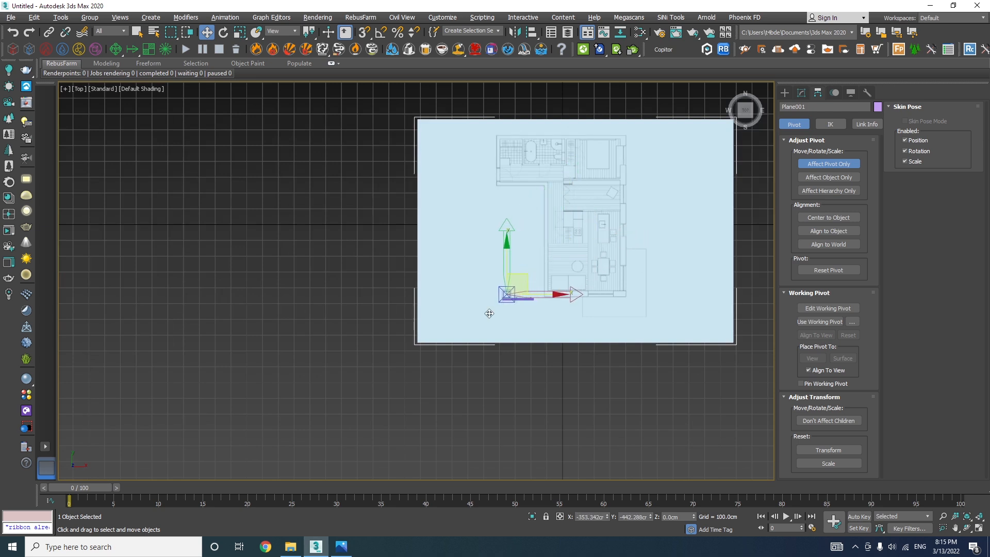
scroll(492, 311, "up", 6)
scroll(593, 230, "up", 5)
left_click_drag(592, 212, 534, 251)
middle_click_drag(491, 298, 365, 348)
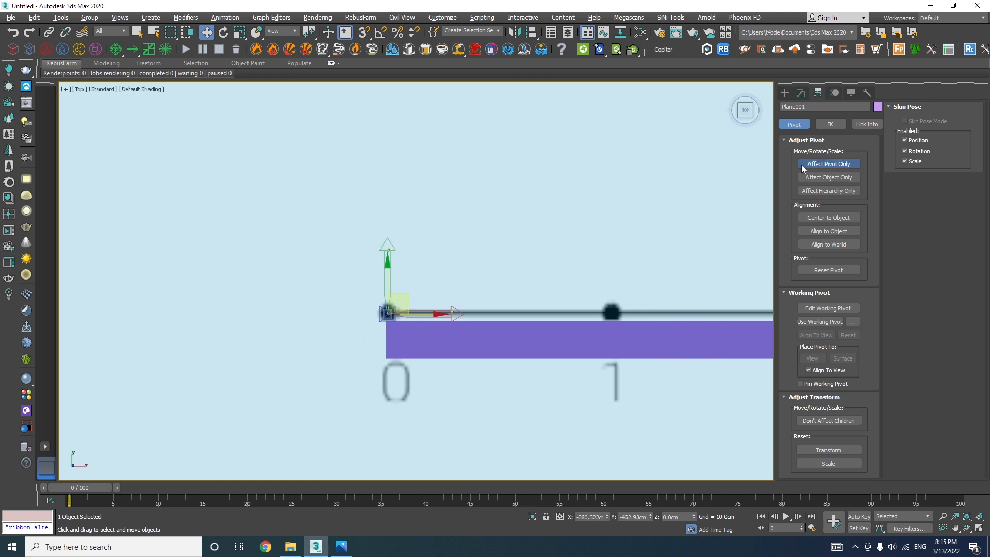
key("e")
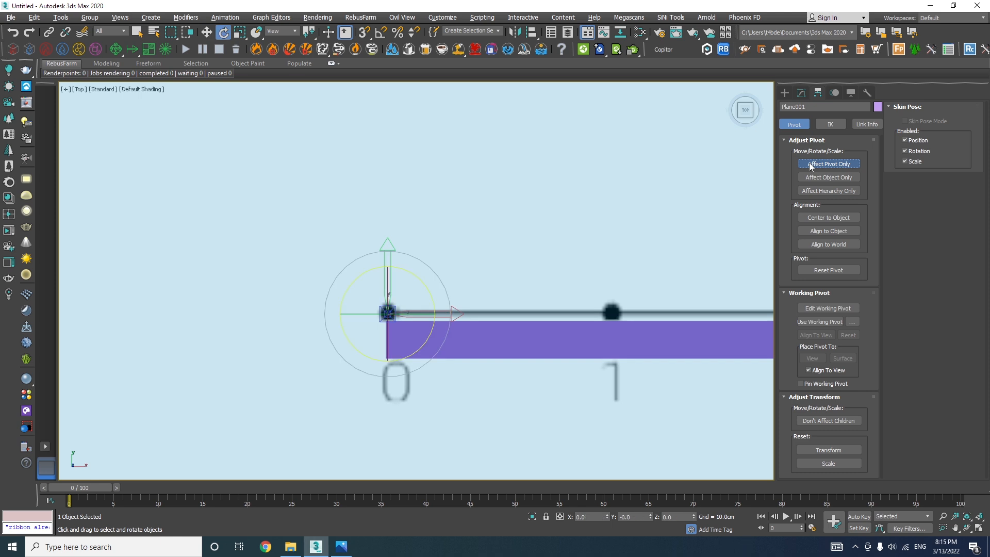
left_click(810, 166)
Step: Scale the plan plane uniformly to about 109.7% so its scale bar matches the length of the box
key("r")
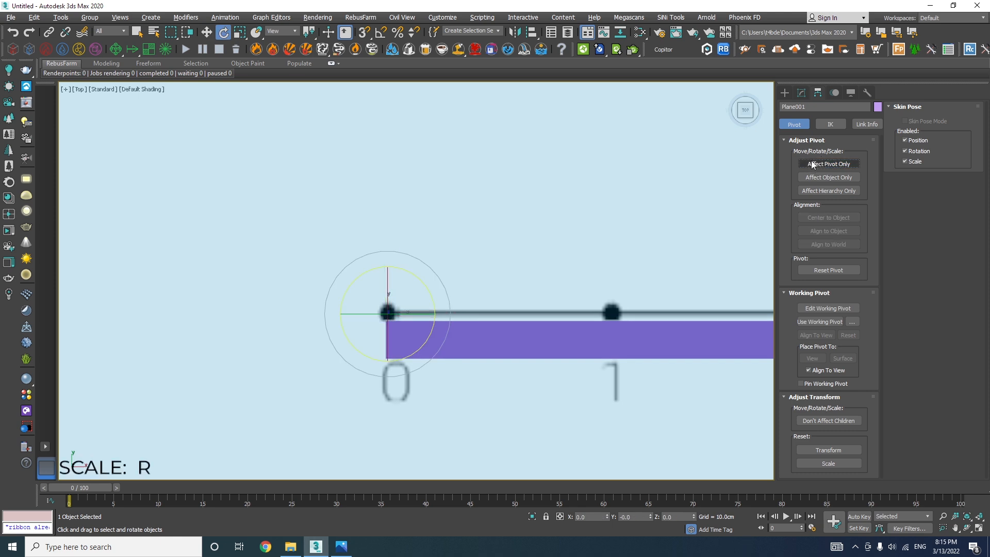
left_click(240, 33)
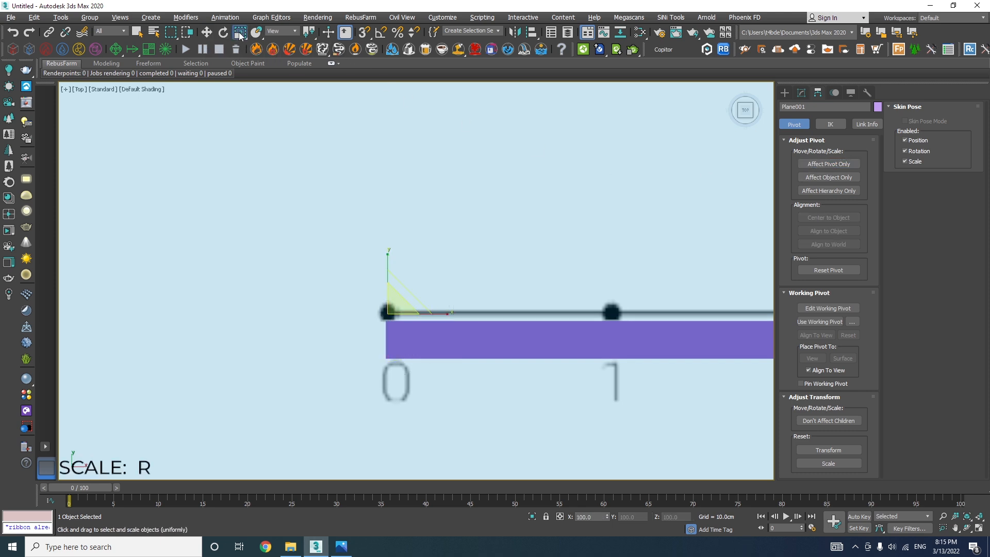
scroll(443, 337, "down", 3)
middle_click_drag(442, 337, 245, 318)
scroll(387, 338, "up", 2)
left_click_drag(242, 315, 248, 310)
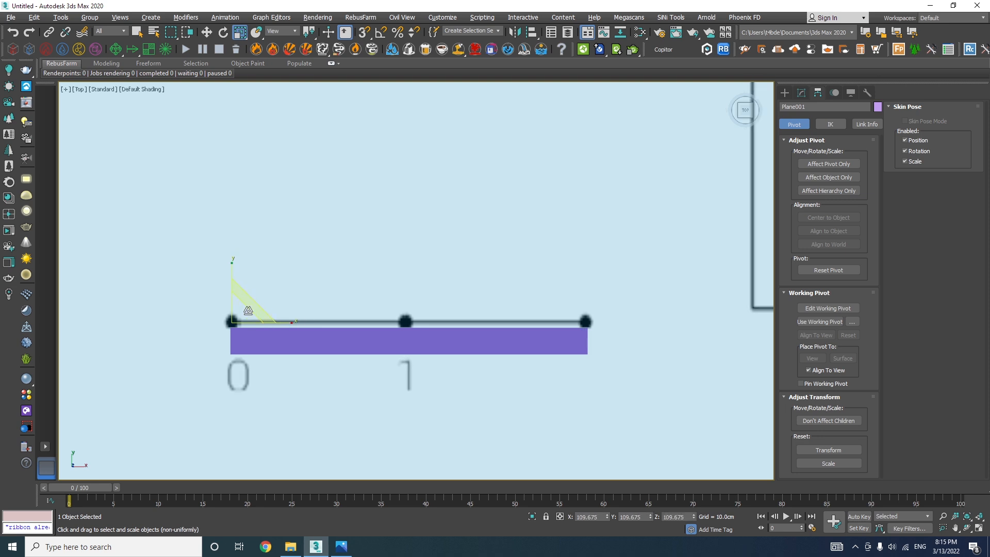
scroll(379, 353, "down", 6)
scroll(326, 279, "down", 3)
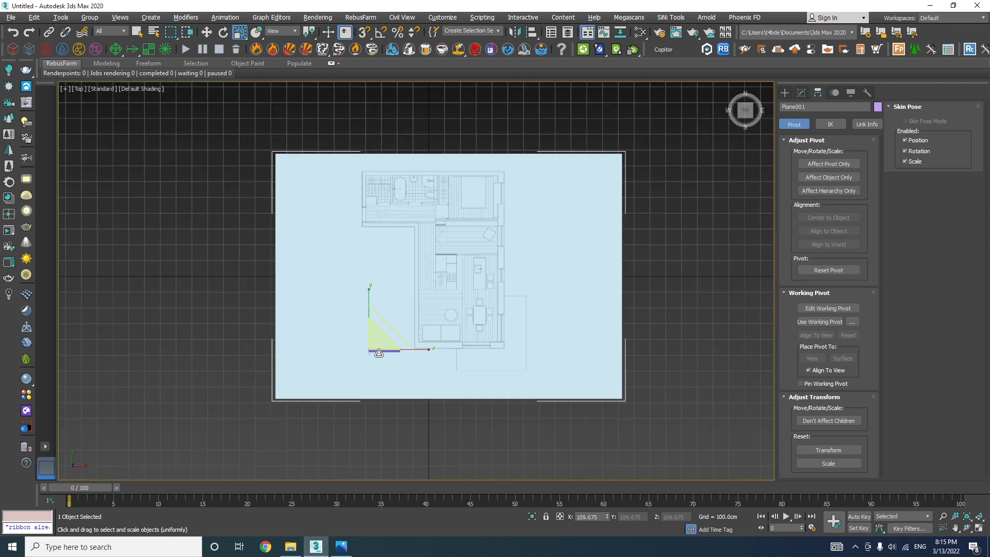
Step: Delete the reference box beneath the plan's scale bar
scroll(381, 361, "up", 5)
key("w")
left_click(399, 347)
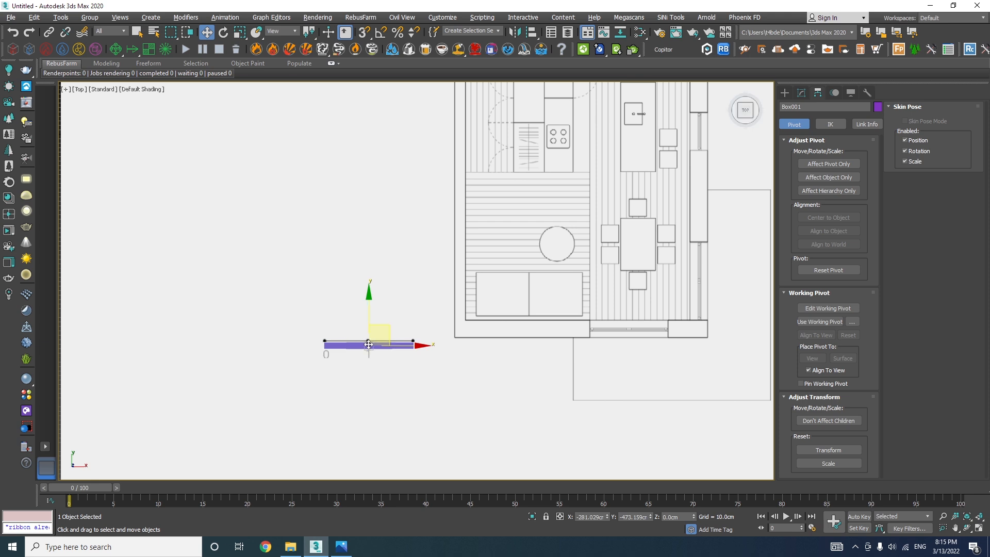
key("ctrl+d")
middle_click_drag(597, 249, 459, 337)
scroll(459, 338, "down", 6)
scroll(435, 227, "up", 3)
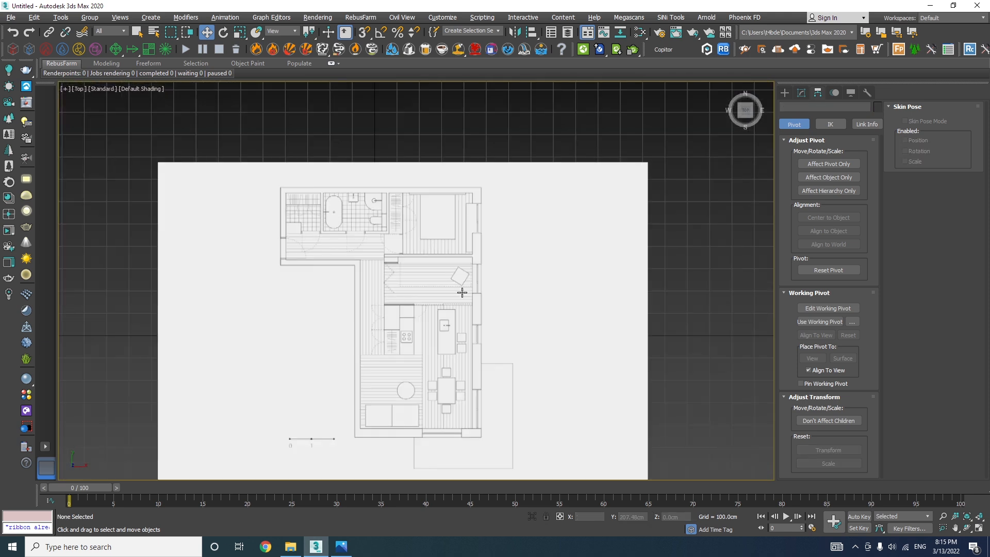
Step: Start a Line spline at the plan's upper-right exterior corner and run it straight along the top wall to the upper-left exterior corner
middle_click_drag(455, 283, 493, 261)
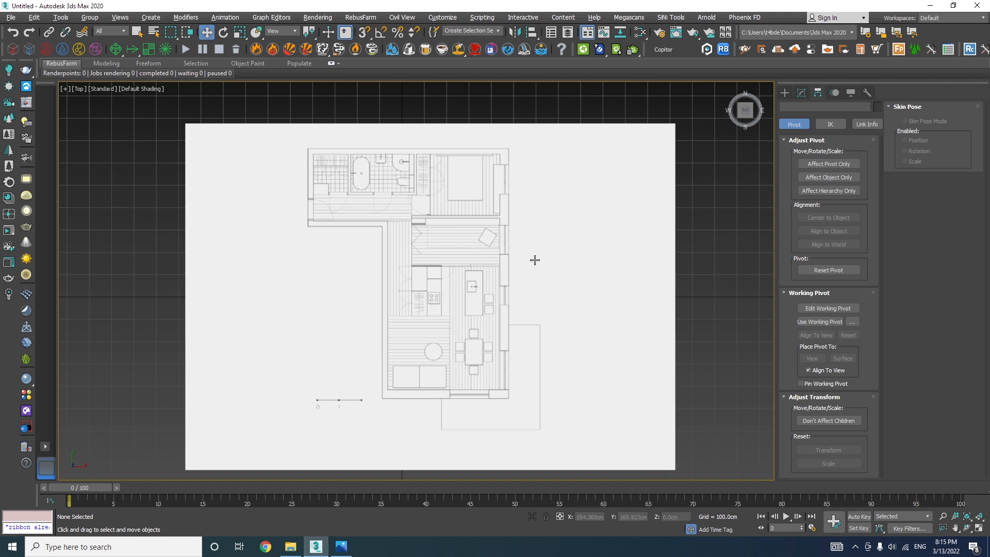
left_click(783, 94)
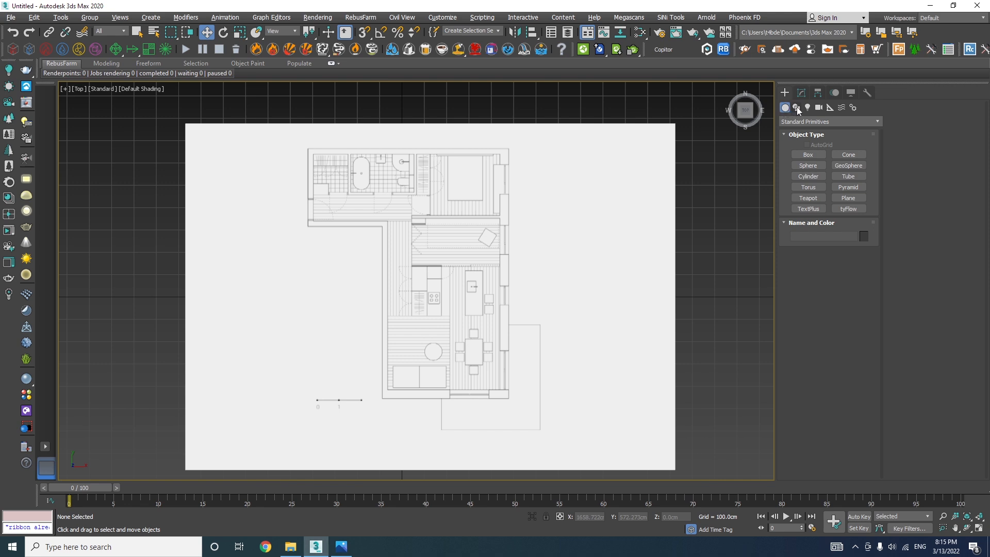
left_click(796, 107)
left_click(804, 164)
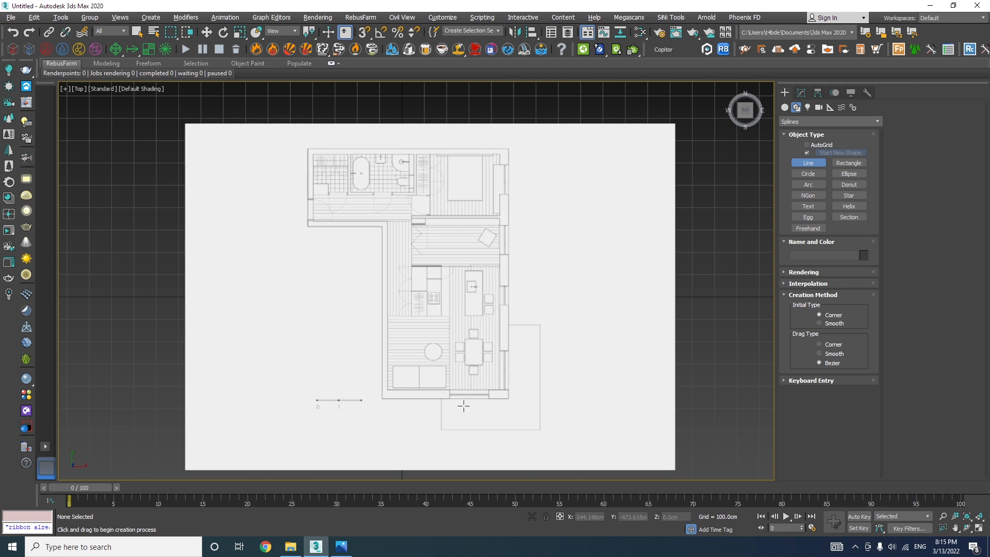
scroll(495, 148, "up", 10)
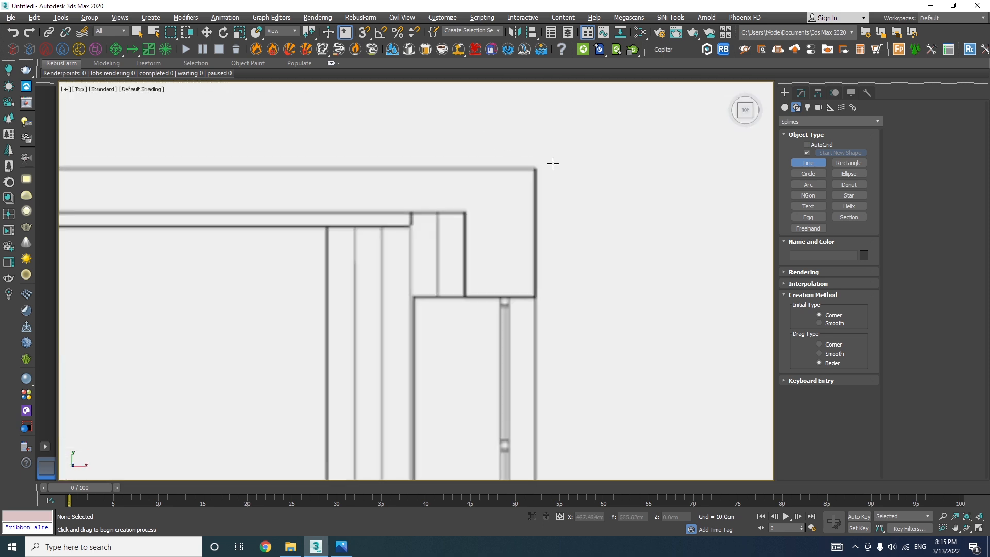
left_click(535, 168)
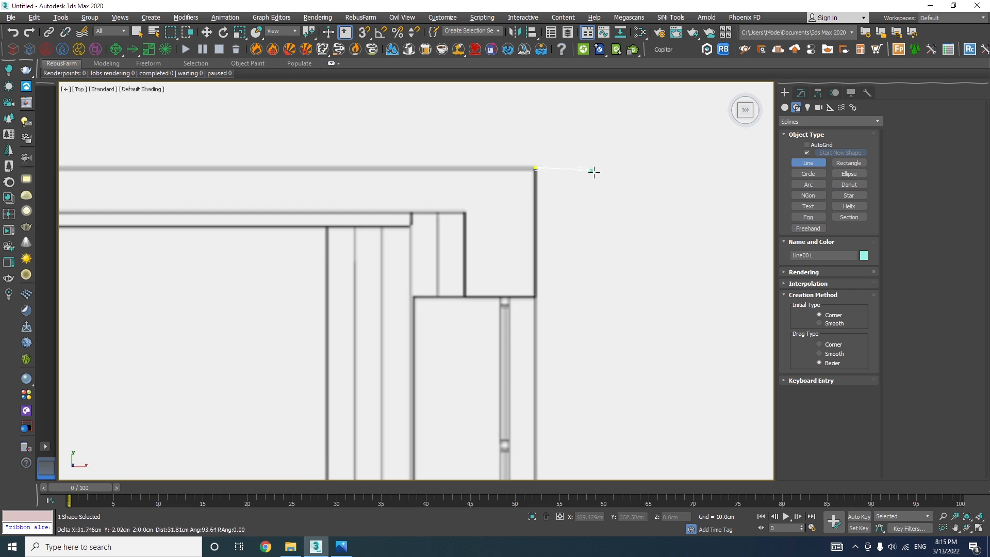
scroll(592, 214, "down", 8)
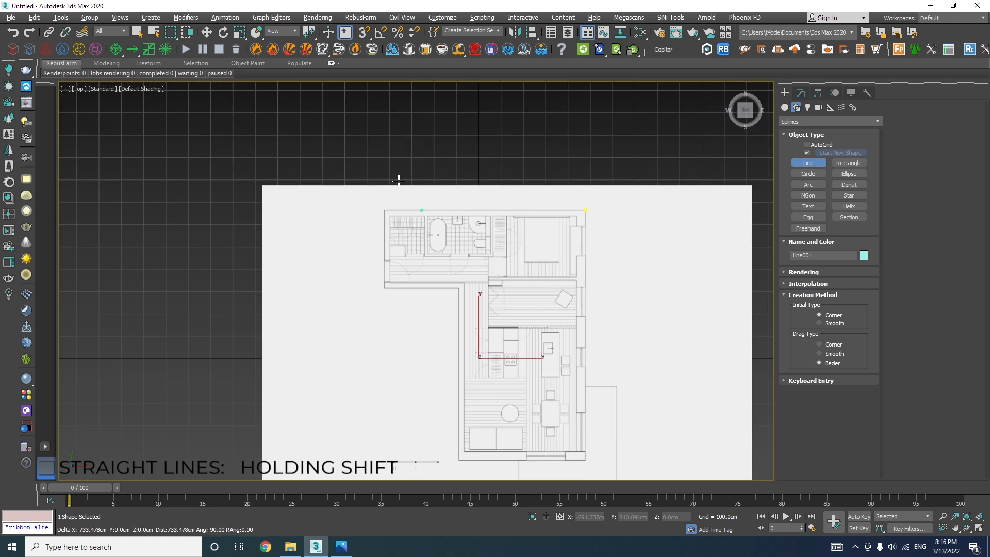
scroll(380, 207, "up", 5)
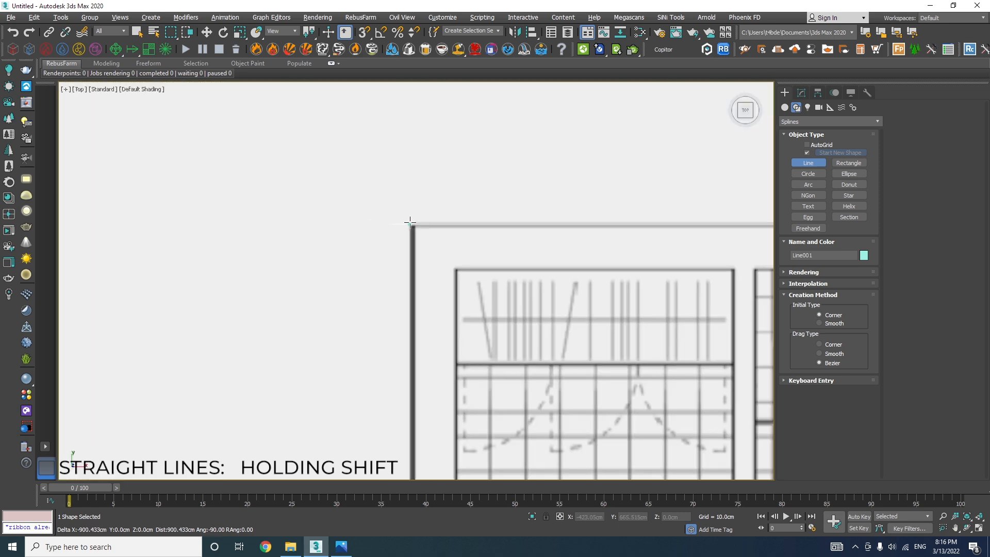
left_click(411, 223)
Step: Continue the straight outline down the left exterior walls, along the bottom and up the right wall, adding vertices at door and window edges
scroll(392, 170, "down", 8)
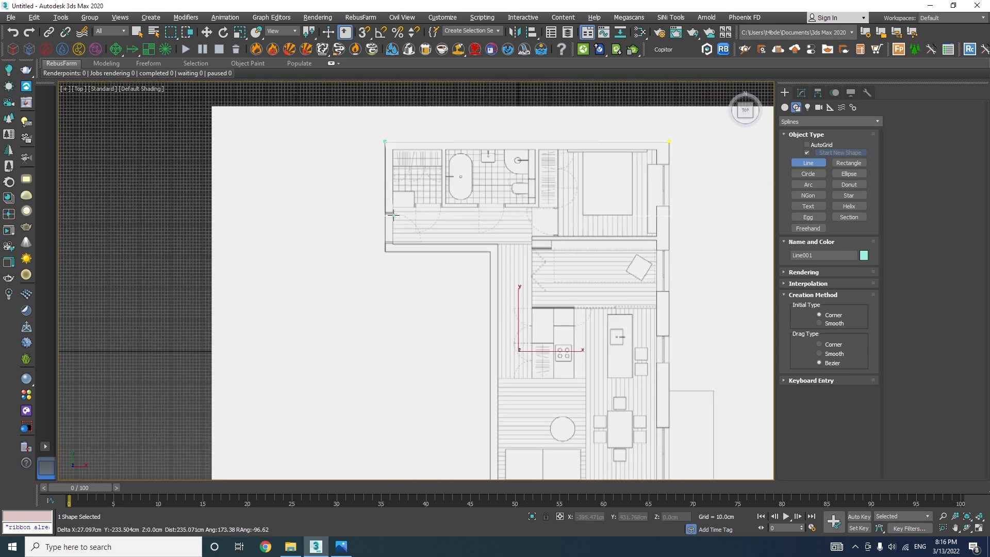
scroll(369, 205, "up", 8)
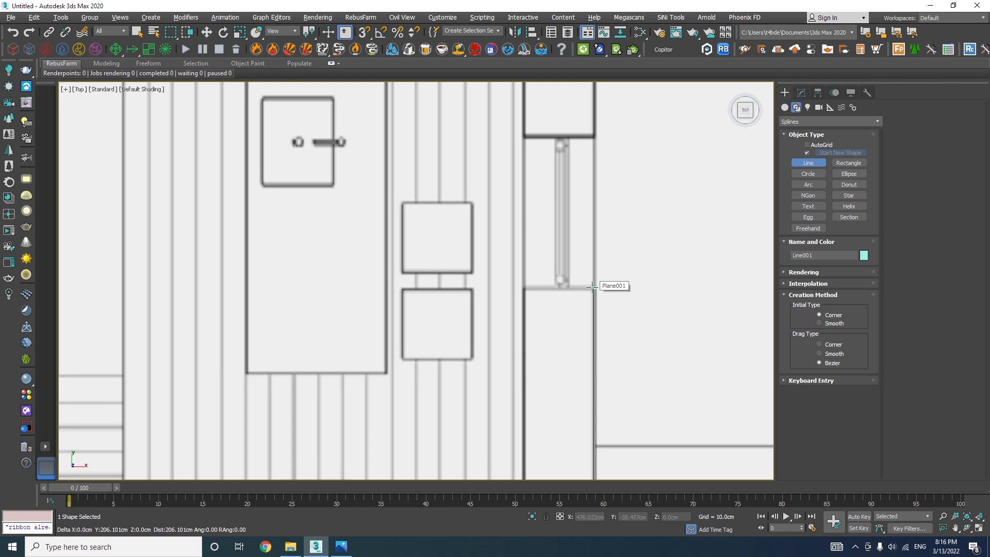
left_click(592, 287, "shift")
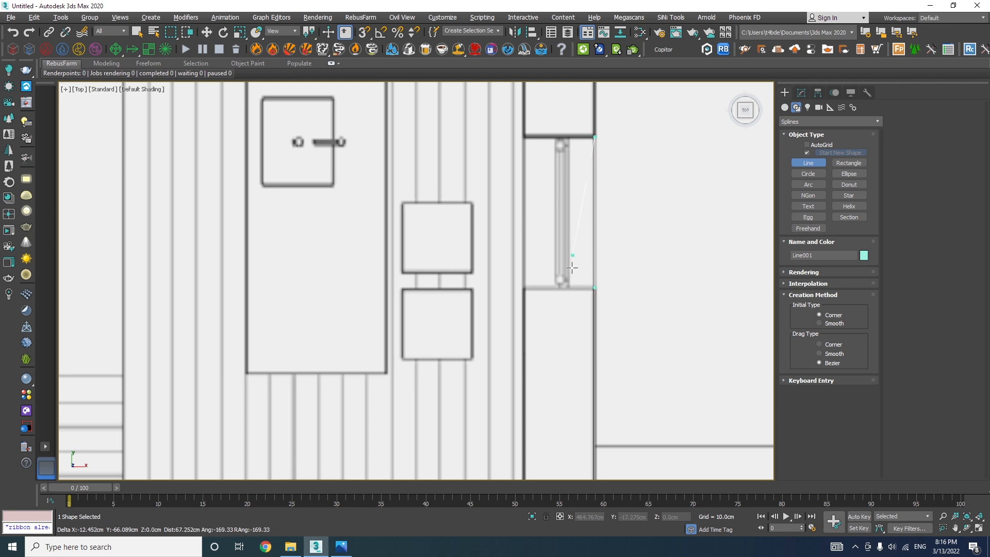
scroll(572, 239, "down", 6)
scroll(579, 236, "up", 4)
left_click(571, 227)
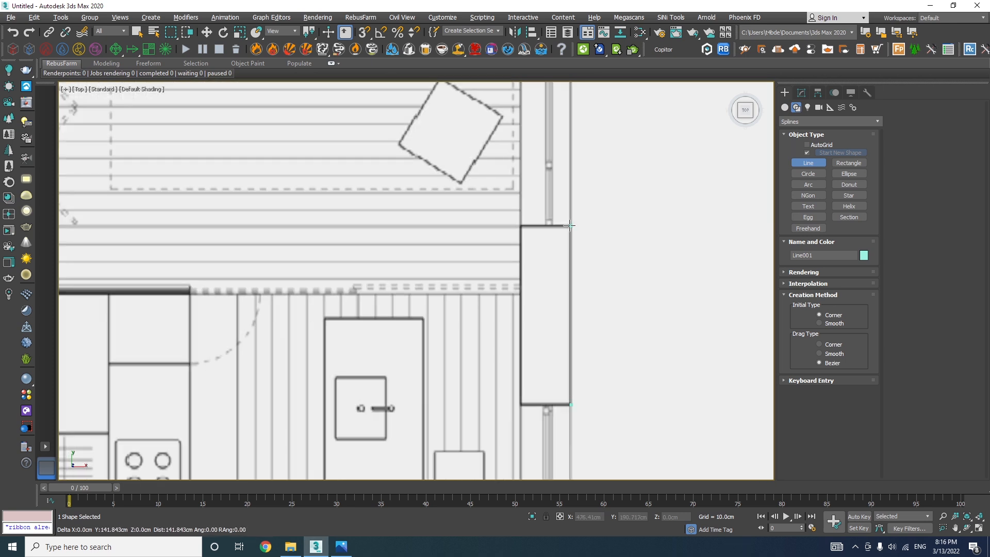
Step: Trace the rest of the right exterior wall with vertices at the upper window edges, and close the spline at its starting corner
middle_click_drag(563, 125, 549, 306)
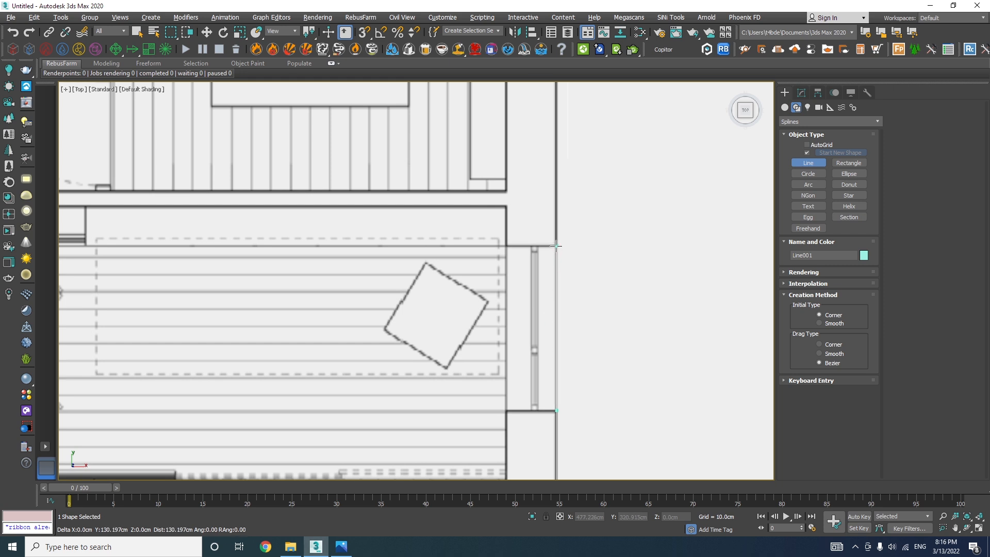
scroll(555, 245, "down", 6)
scroll(564, 309, "up", 6)
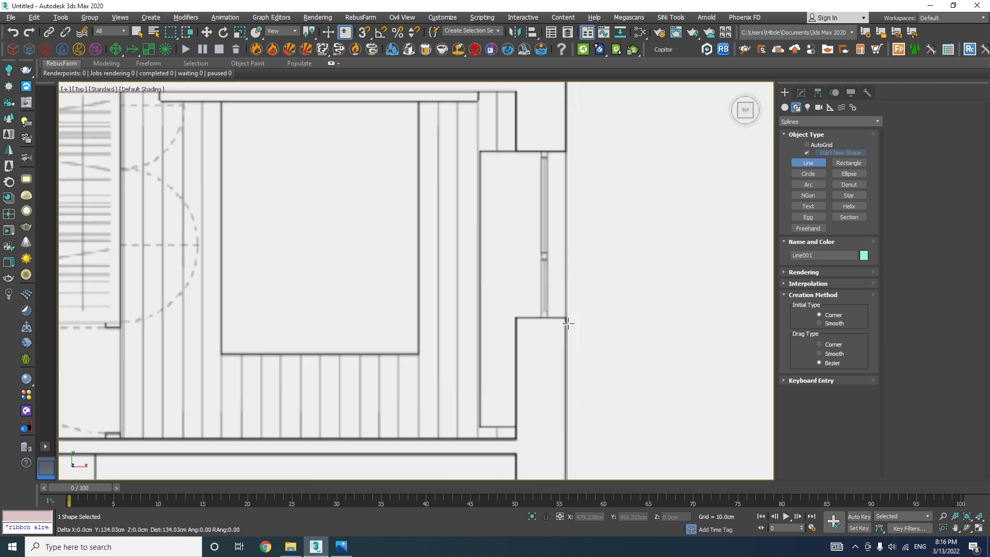
left_click(567, 318)
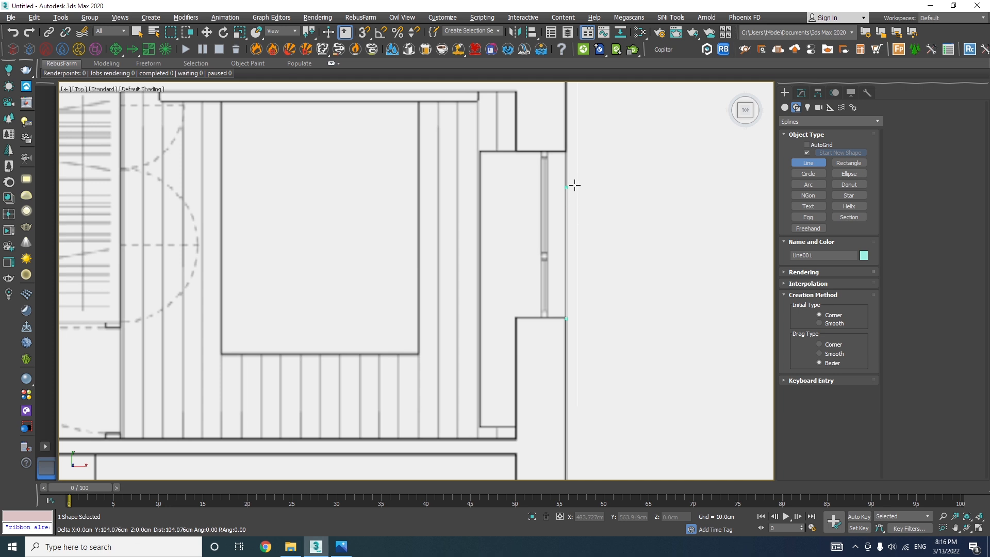
left_click(566, 151)
middle_click_drag(579, 137, 558, 329)
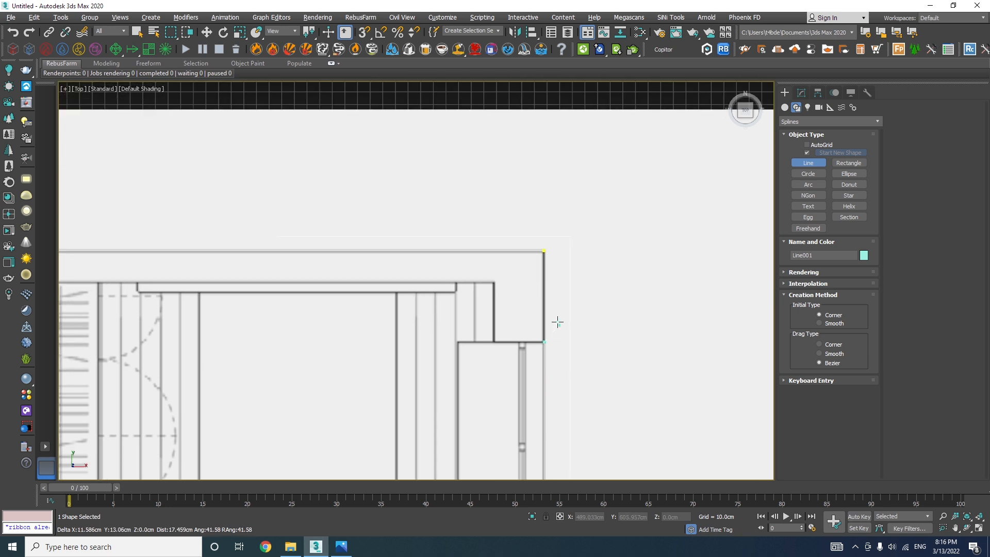
left_click(543, 249)
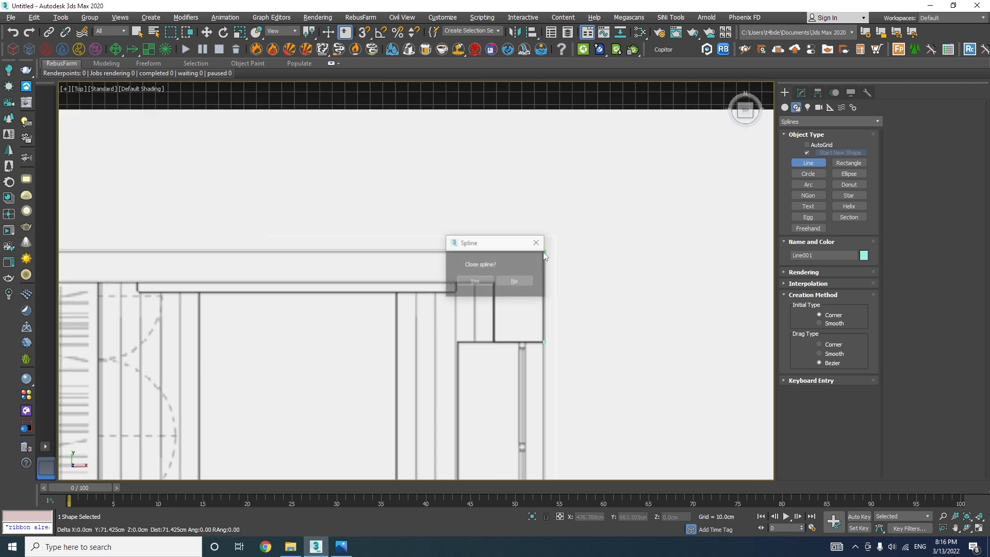
left_click(474, 280)
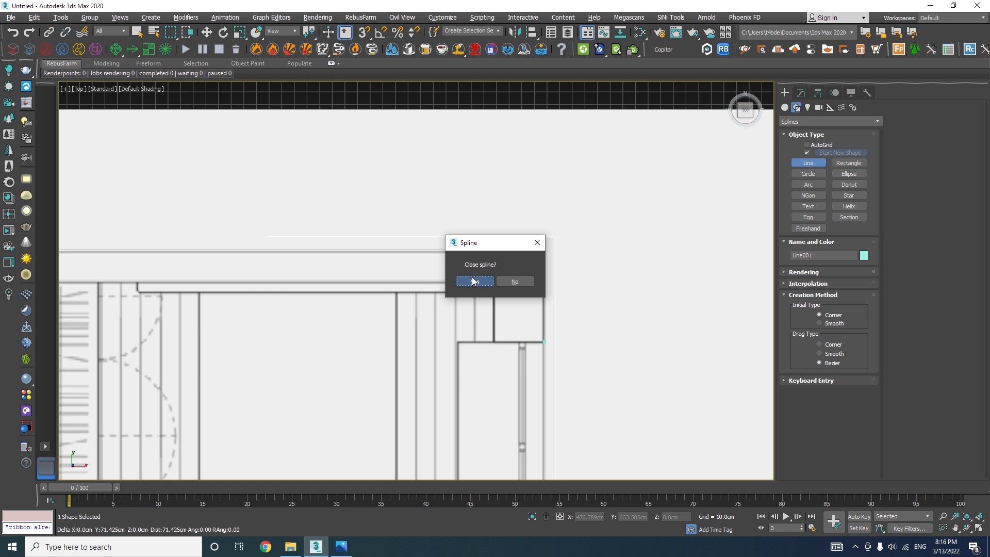
right_click(468, 292)
Step: Open the outline's modify settings and check the closed shape in wireframe, then return to shaded display
scroll(477, 201, "down", 6)
middle_click_drag(481, 297, 553, 173)
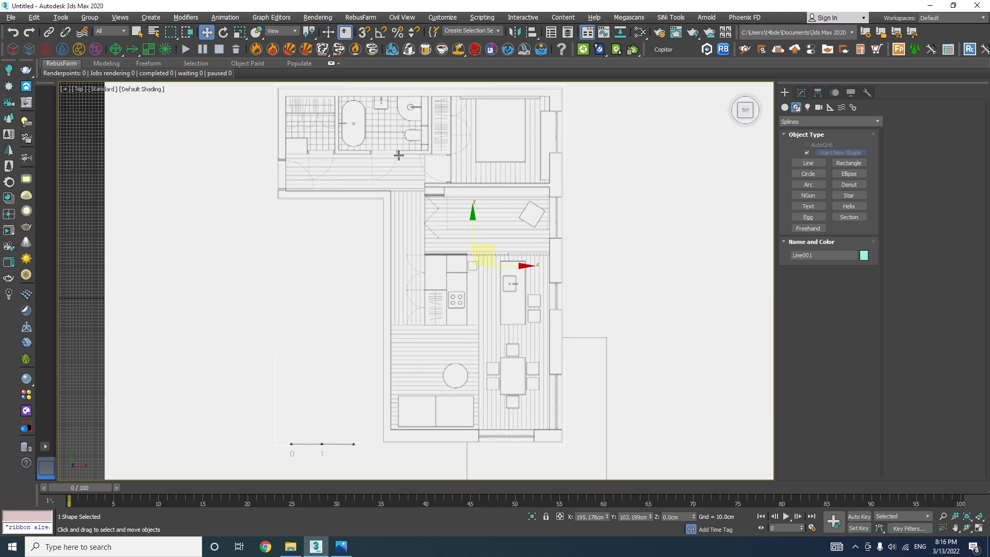
left_click(799, 92)
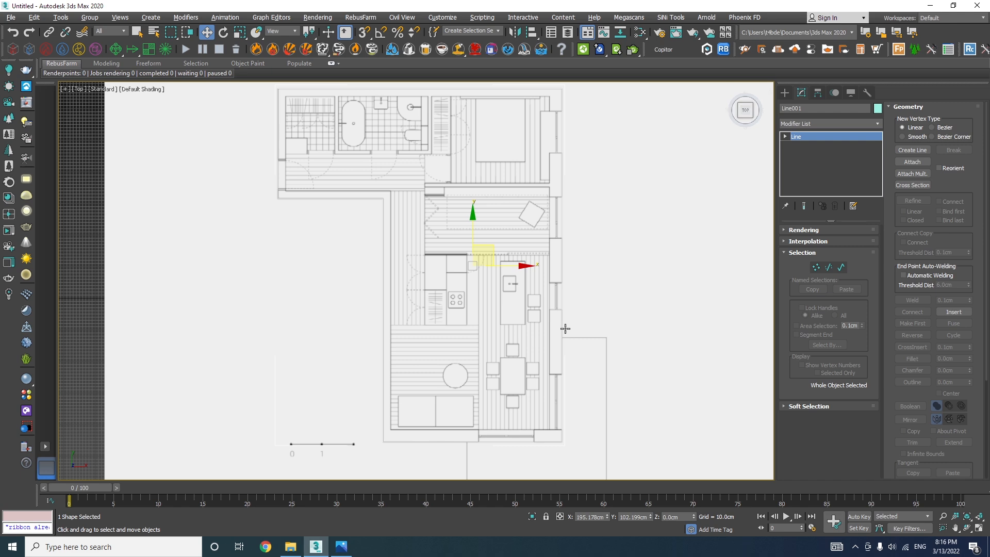
key("F3")
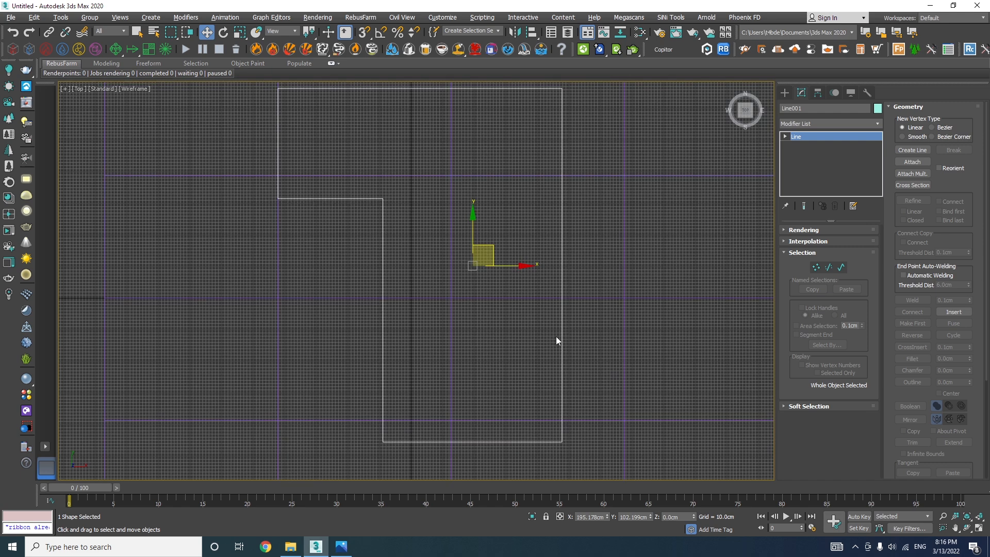
key("F3")
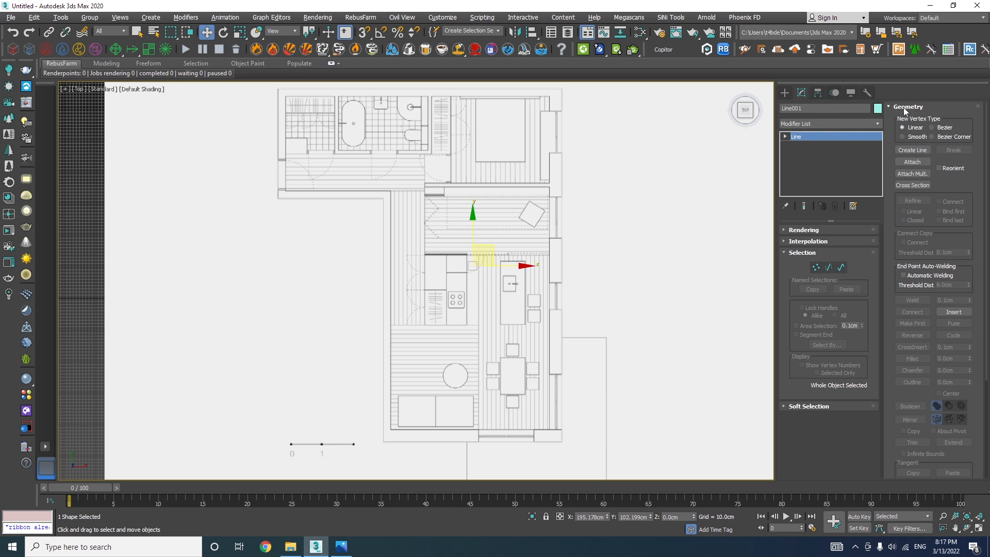
Step: Begin a new line within the same shape at the lower-right interior corner, tracing up the inner wall face past the first window
left_click(912, 150)
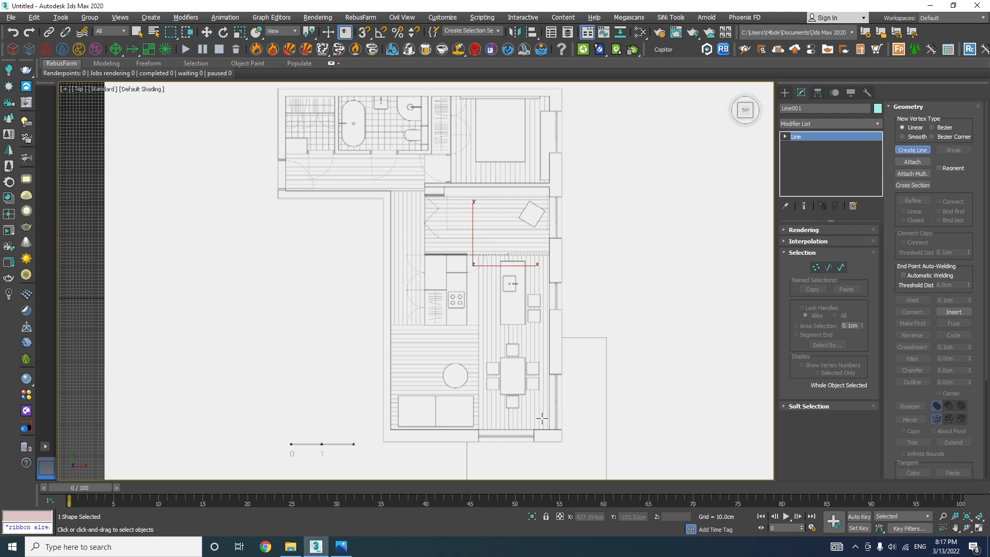
scroll(540, 438, "up", 2)
scroll(540, 438, "up", 5)
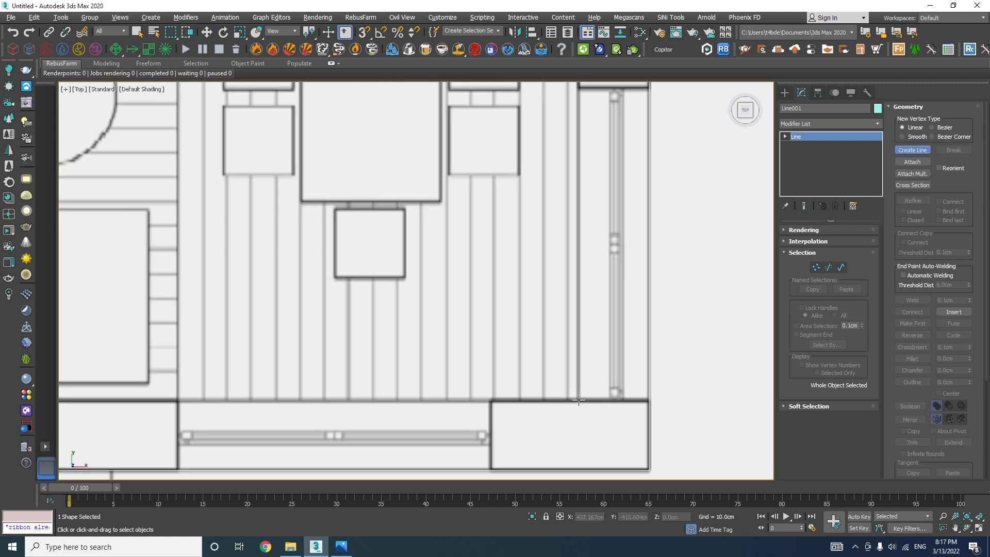
left_click(579, 399)
scroll(579, 399, "down", 3)
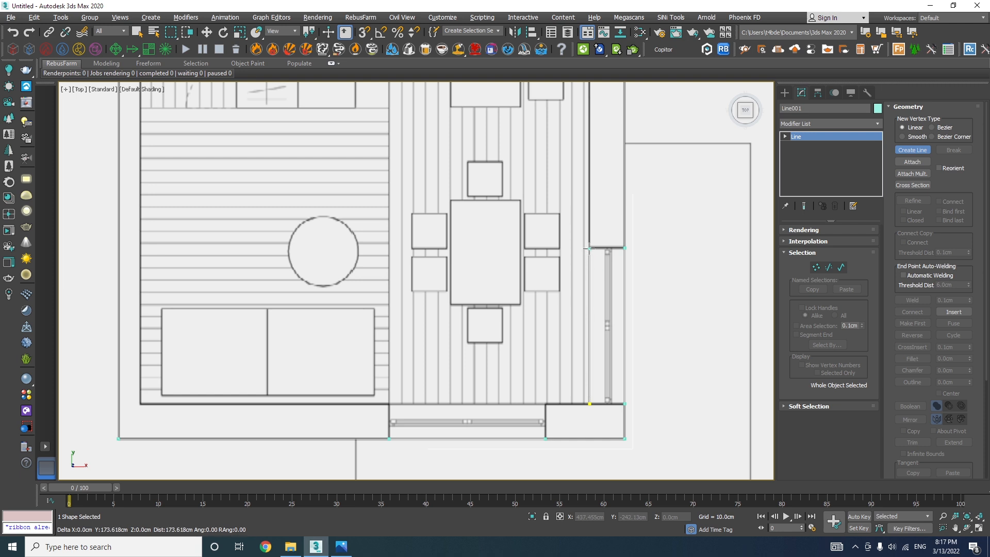
mouse_move(590, 103)
middle_mouse_down()
mouse_move(581, 351)
mouse_move(600, 304)
mouse_move(601, 252)
middle_mouse_up()
scroll(581, 351, "up", 2)
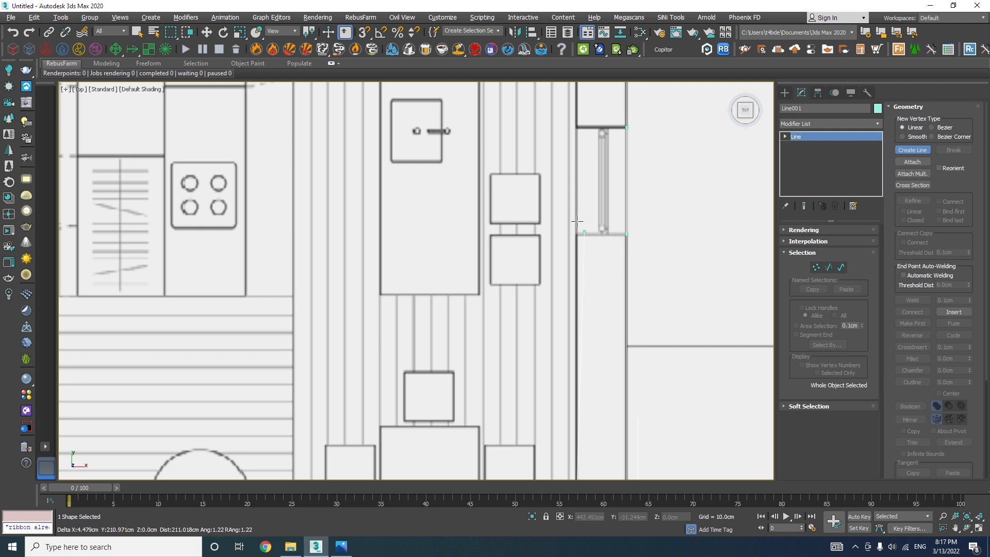
Step: Turn on snapping and continue the inner line up the right wall, aligning its window-edge vertices with those of the outer outline
left_click(364, 32)
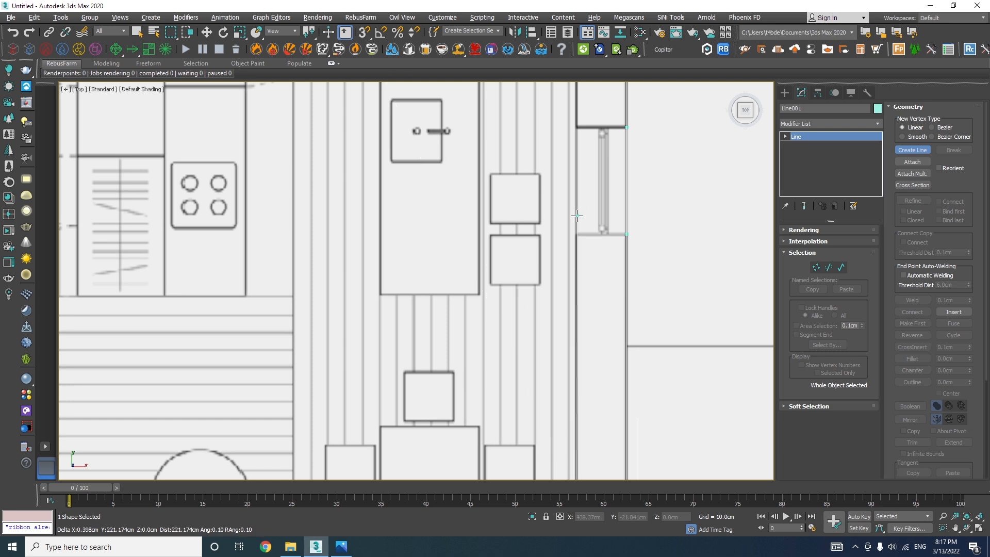
key("s")
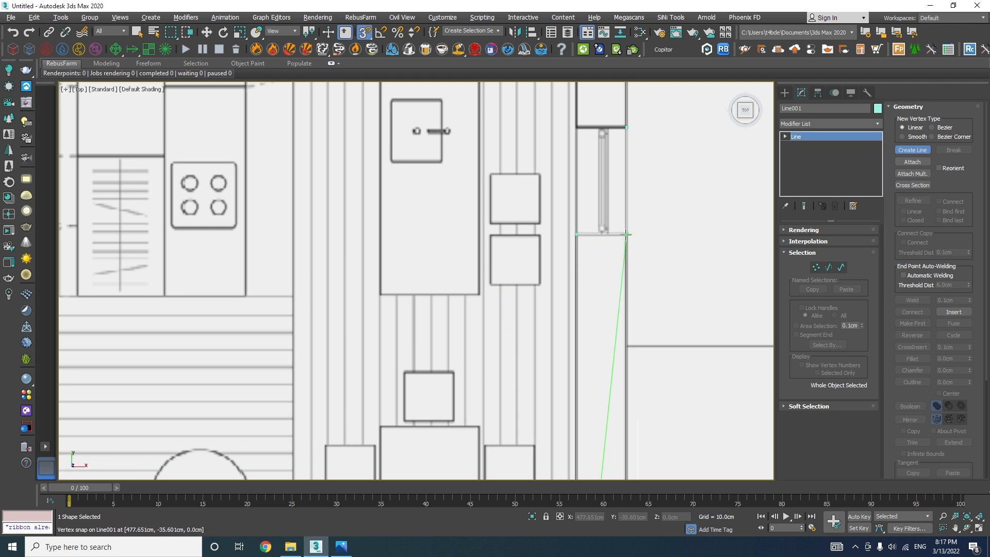
left_click(576, 127)
scroll(582, 217, "down", 2)
middle_click_drag(587, 155, 587, 307)
middle_click_drag(603, 194, 607, 298)
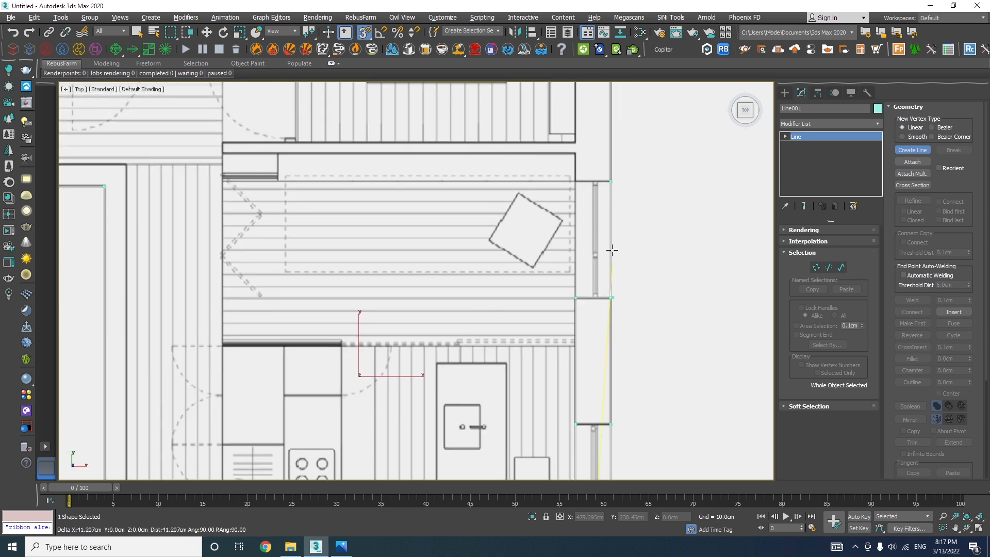
left_click(576, 181)
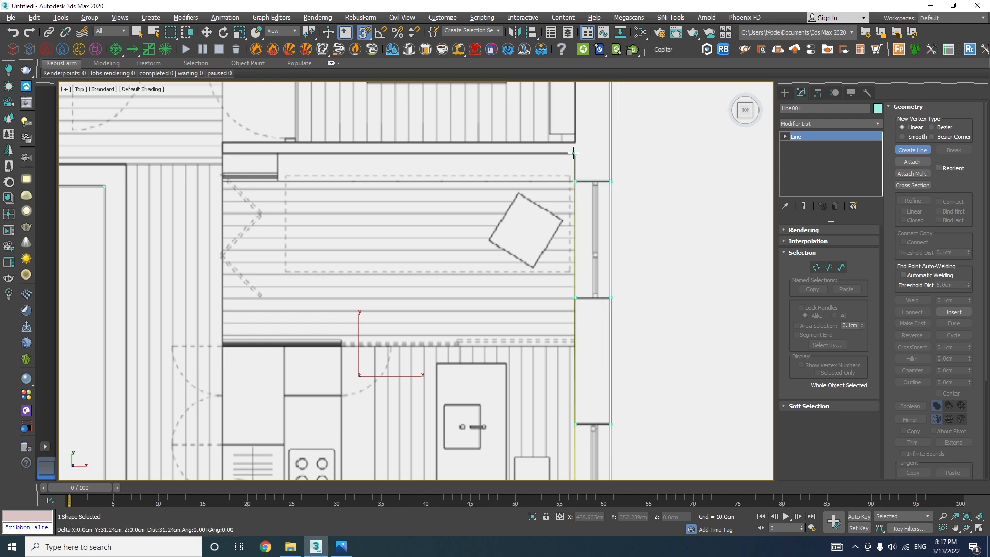
Step: Trace the lower face of the partition below the bedroom to its left end, and go up across the partition's thickness
scroll(320, 226, "down", 4)
middle_click_drag(348, 240, 553, 321)
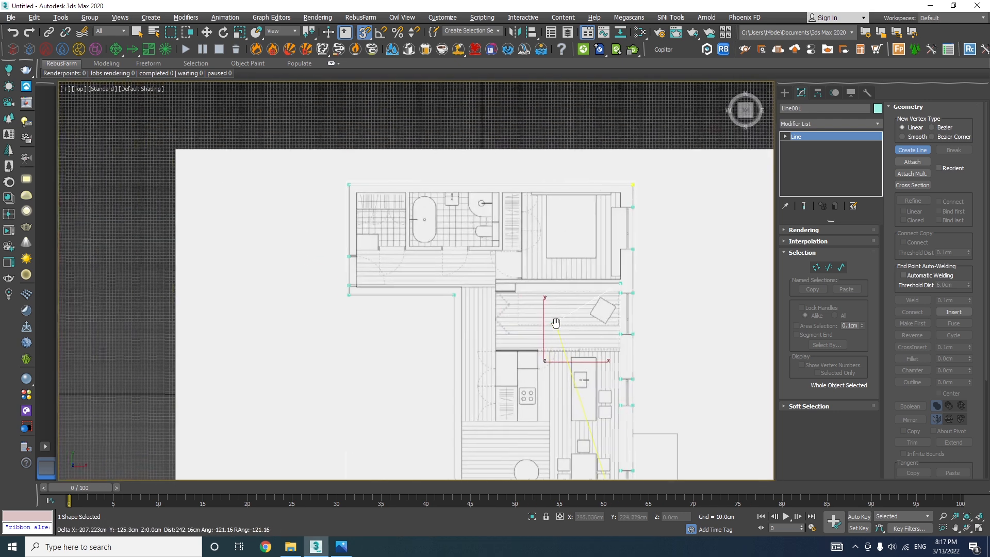
scroll(553, 321, "up", 8)
left_click(479, 287)
left_click(480, 256)
Step: Continue the inner line along the partition to the bedroom door, up across the doorway, and left to the bathroom door's near edge
scroll(567, 335, "down", 4)
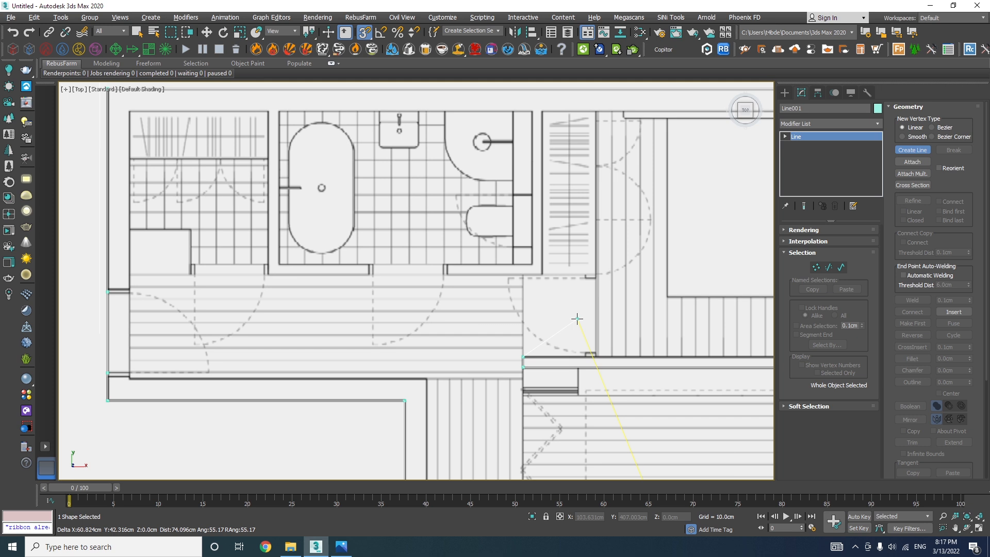
scroll(582, 340, "up", 2)
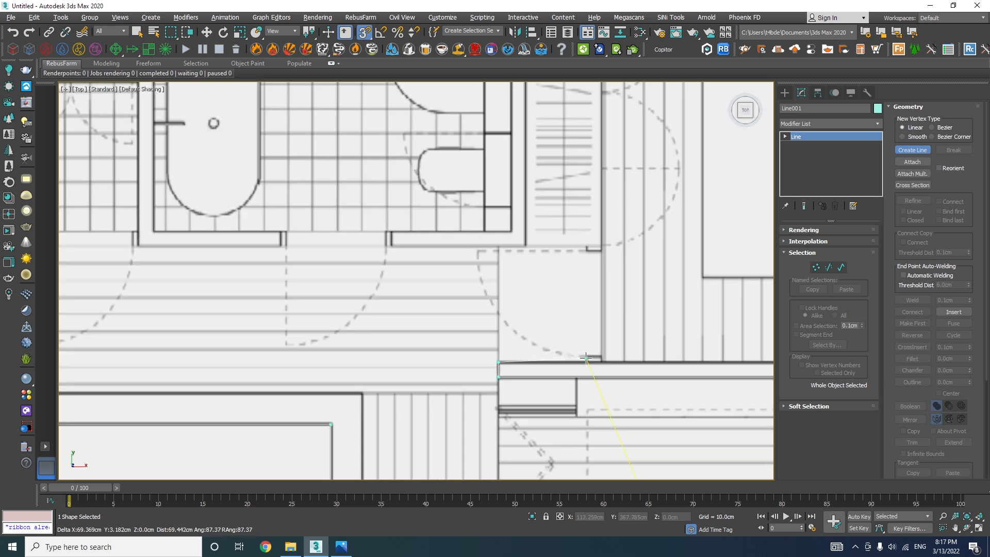
left_click(587, 362)
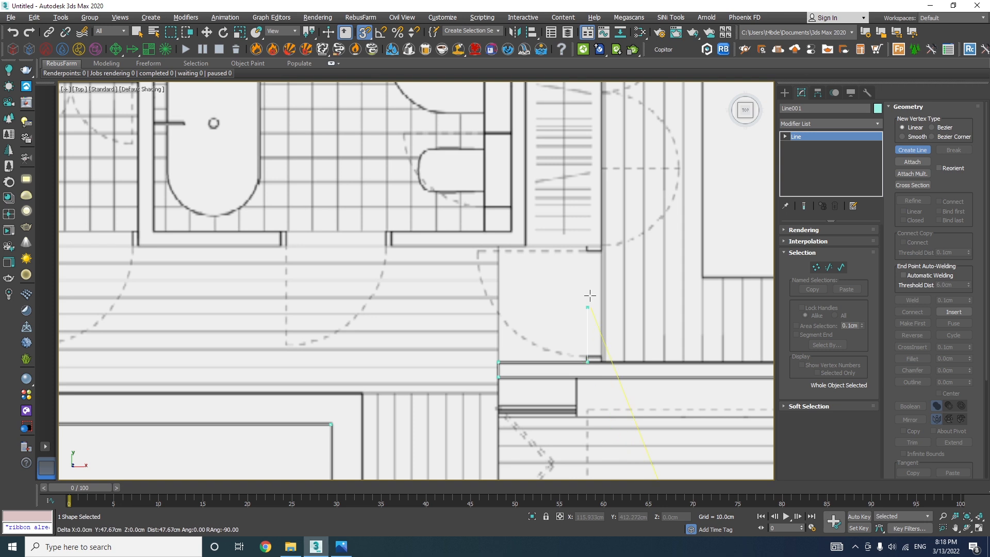
left_click(587, 246)
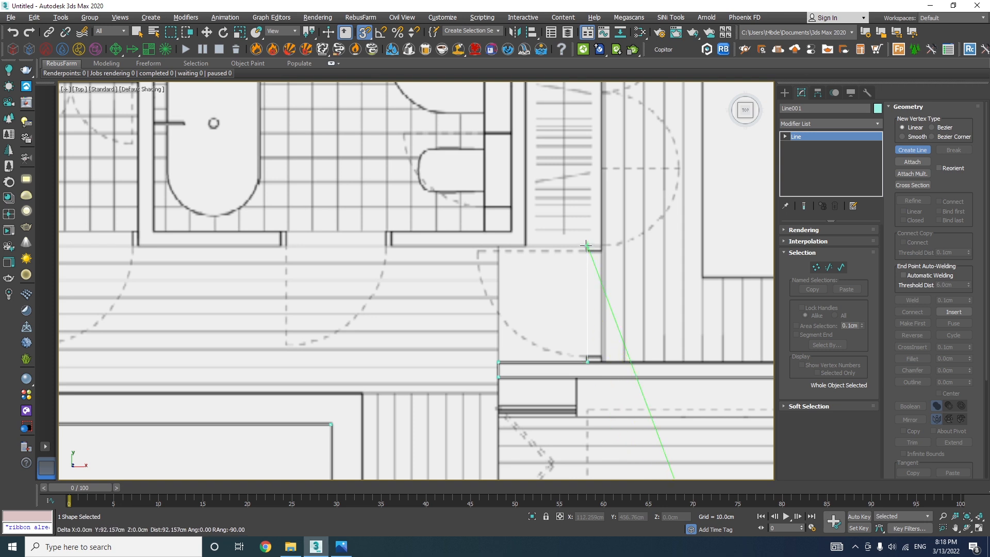
left_click(525, 246)
left_click(392, 245)
Step: Continue the line left along the hallway's upper wall, placing vertices at the door edges, to the entrance wall's inner face
scroll(281, 244, "up", 5)
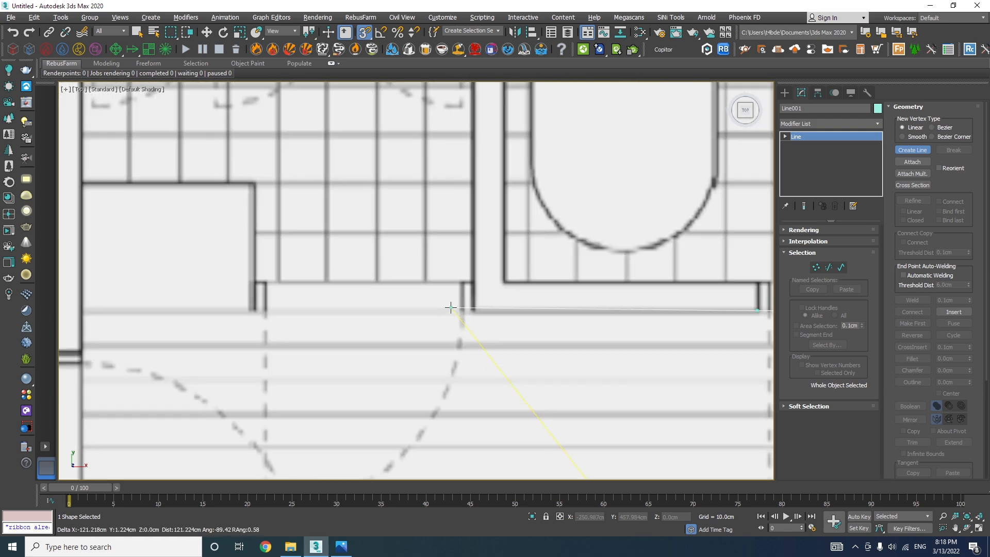
left_click(475, 310)
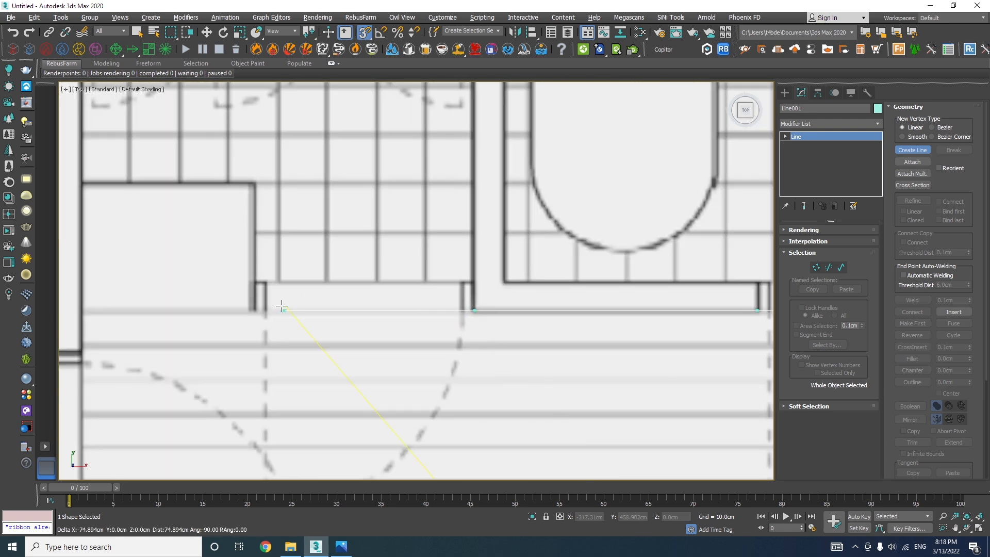
left_click(253, 311)
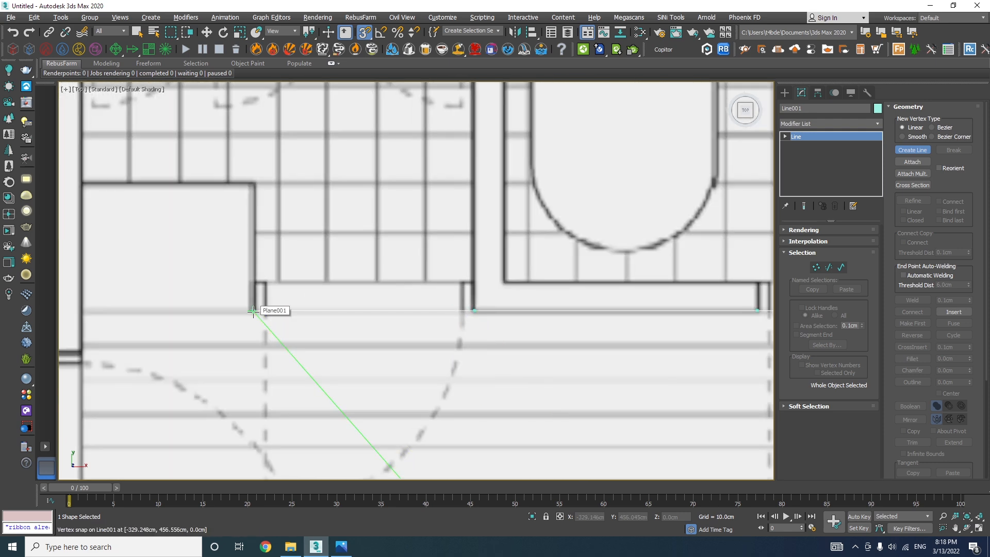
scroll(288, 322, "down", 4)
scroll(401, 283, "up", 2)
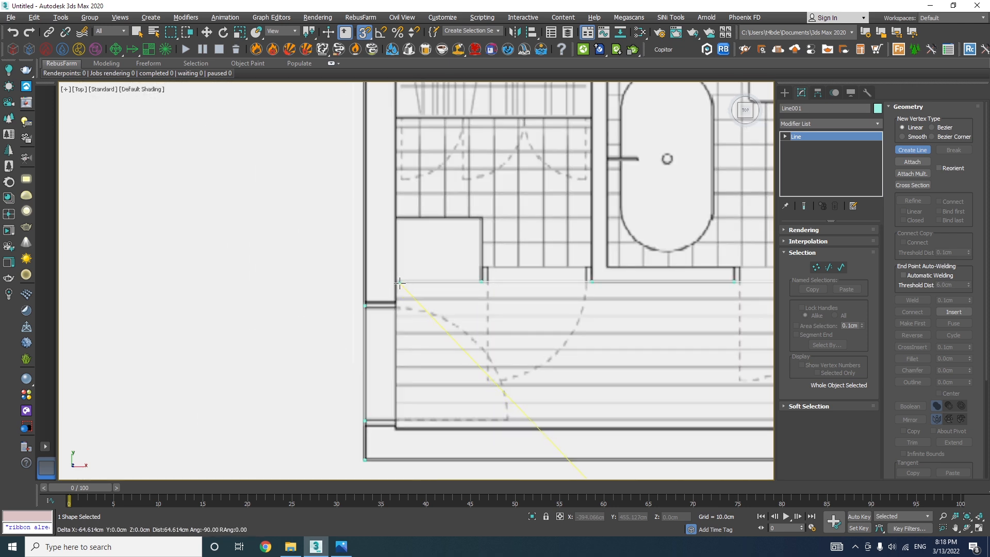
left_click(395, 282)
Step: Trace down the entrance wall's inner face with vertices at both entrance door edges, ending at the hallway's lower-left corner
scroll(392, 308, "up", 4)
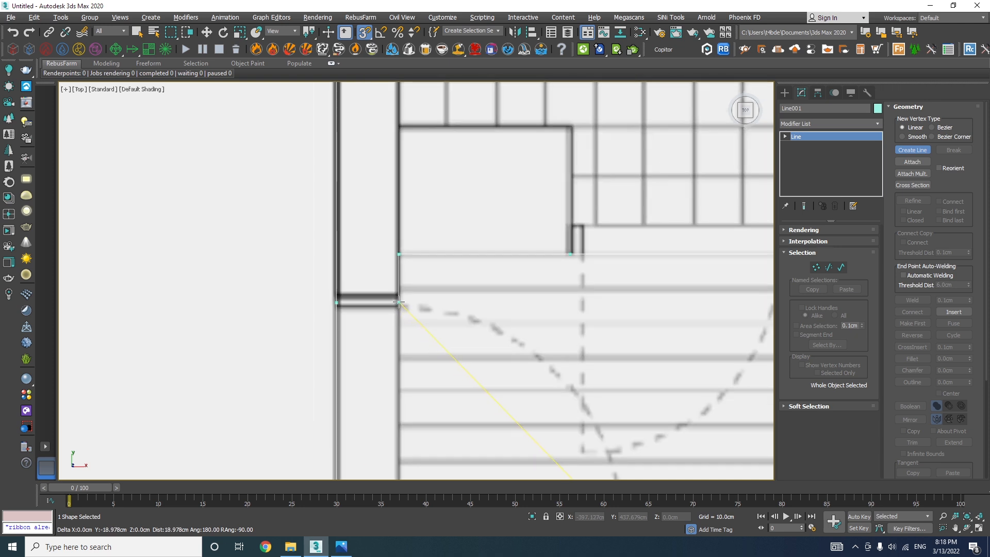
left_click(399, 302)
scroll(424, 233, "down", 4)
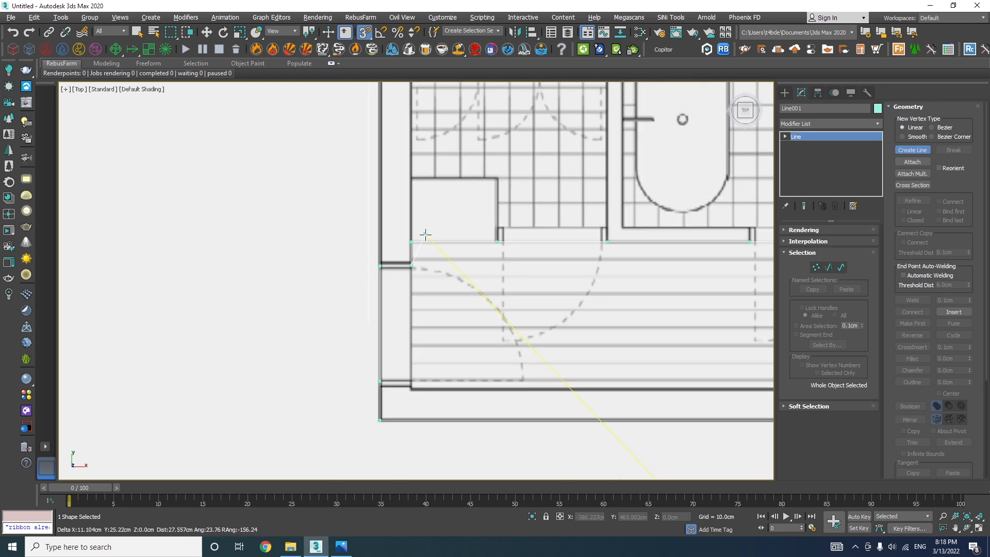
left_click(410, 381)
scroll(410, 386, "up", 5)
scroll(410, 381, "down", 7)
scroll(508, 281, "up", 5)
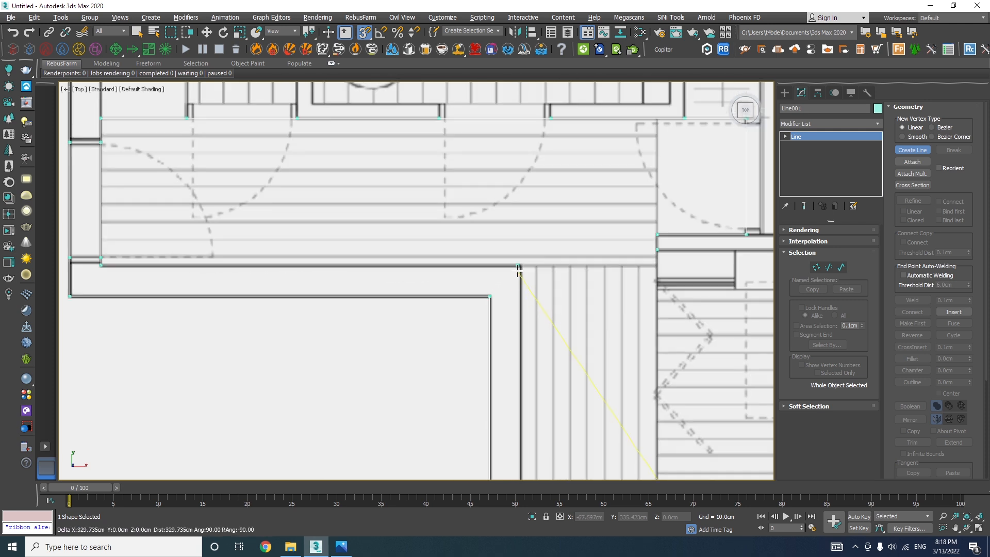
Step: Trace the hallway's lower wall, the living area's left wall and its bottom wall with window-edge vertices, and close the spline at its start
left_click(520, 265)
scroll(520, 264, "down", 7)
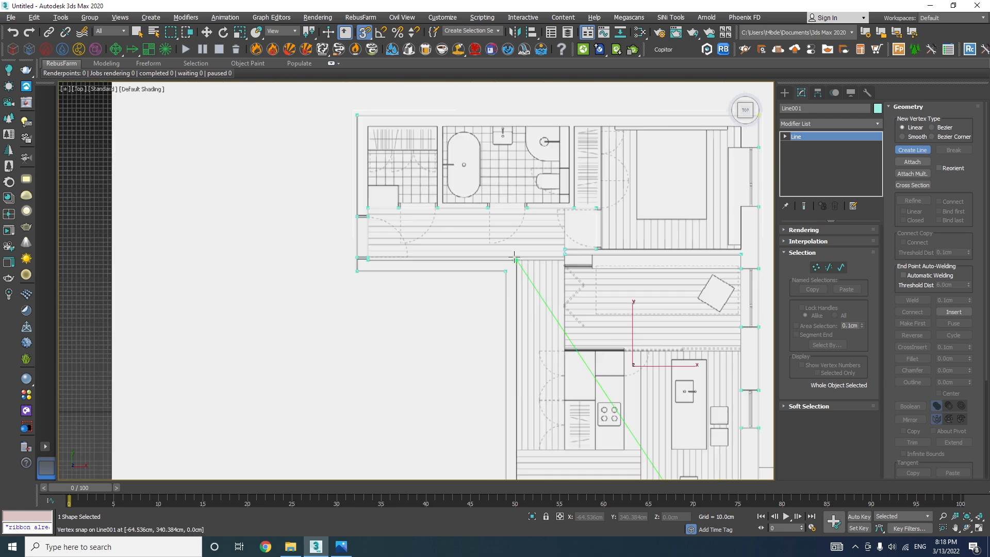
scroll(510, 328, "up", 5)
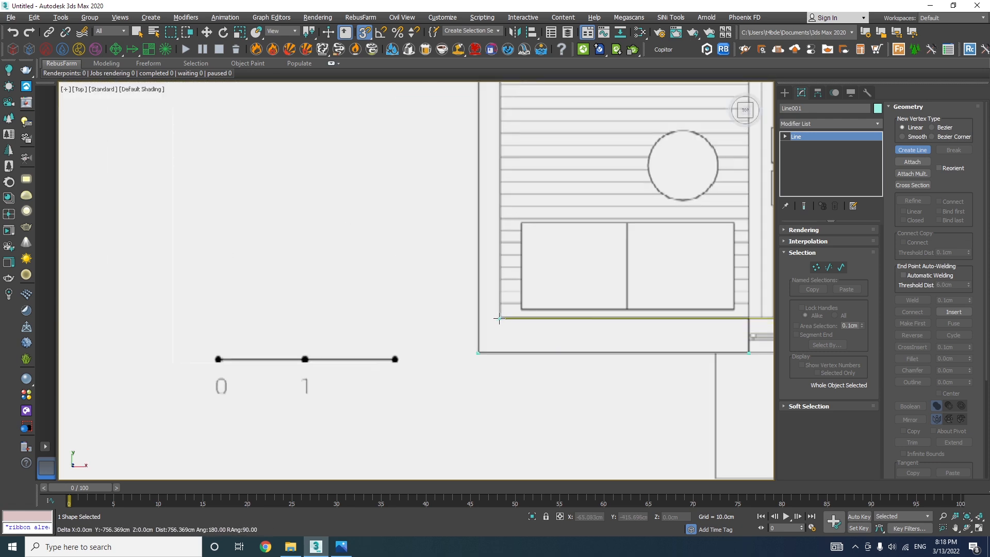
scroll(460, 358, "down", 3)
left_click(613, 348)
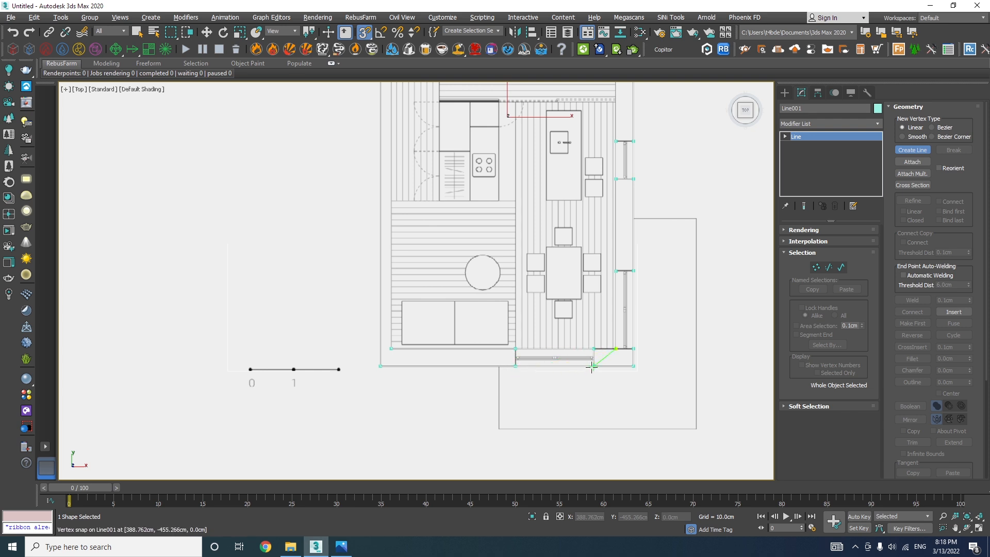
left_click(616, 349)
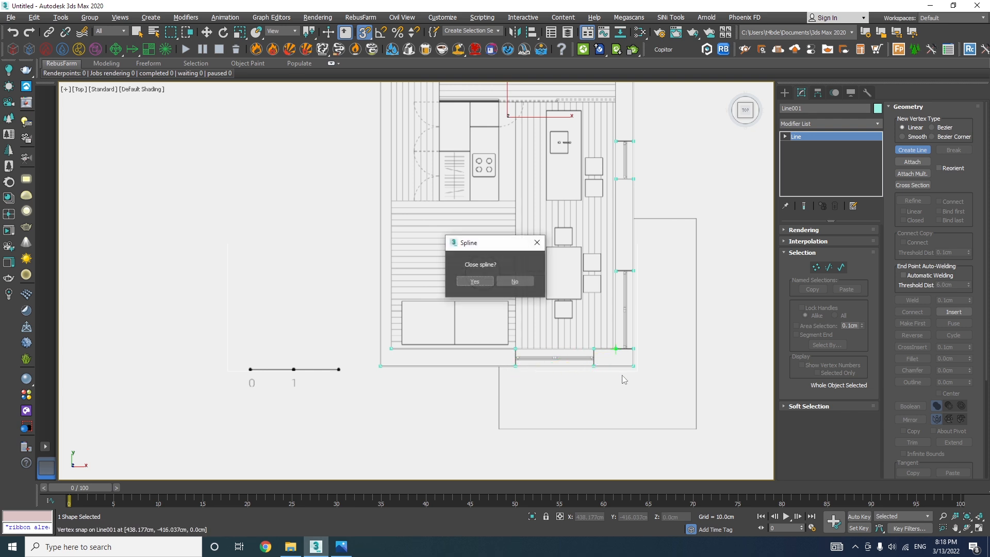
left_click(482, 280)
Step: Leave line drawing, select the wall shape and check it in wireframe, then return to shaded display
key("w")
left_click(551, 349)
middle_click_drag(563, 347, 561, 373)
middle_click_drag(556, 179, 596, 277)
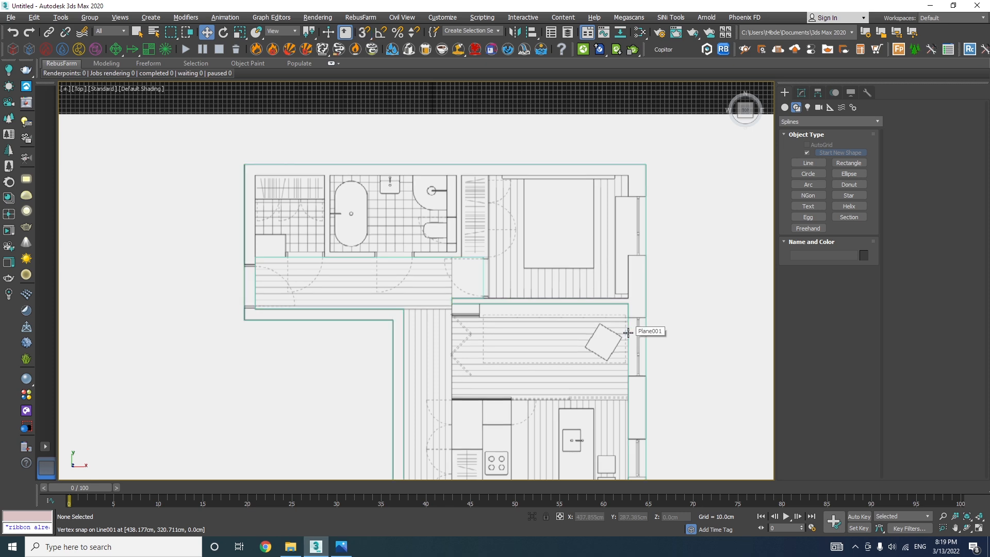
key("F3")
left_click(629, 334)
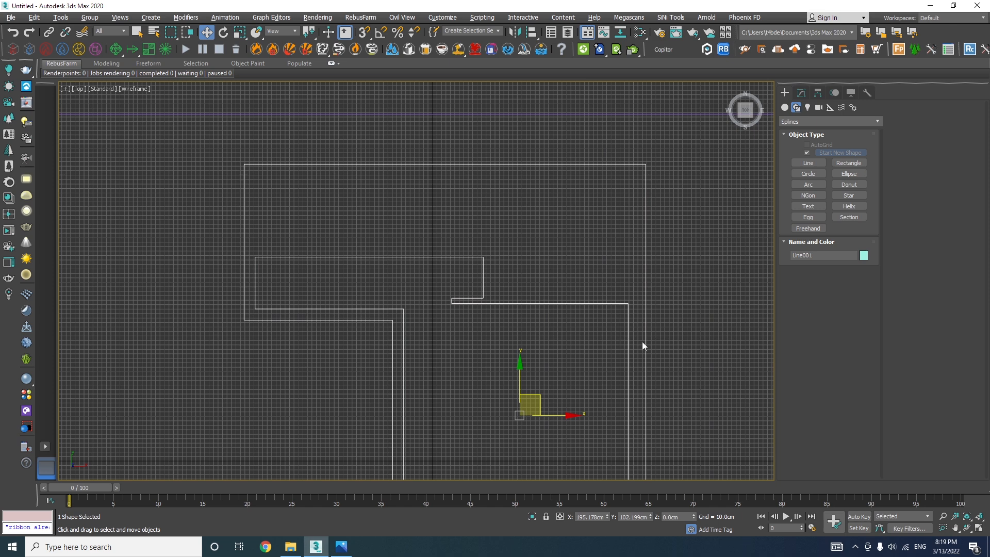
key("F3")
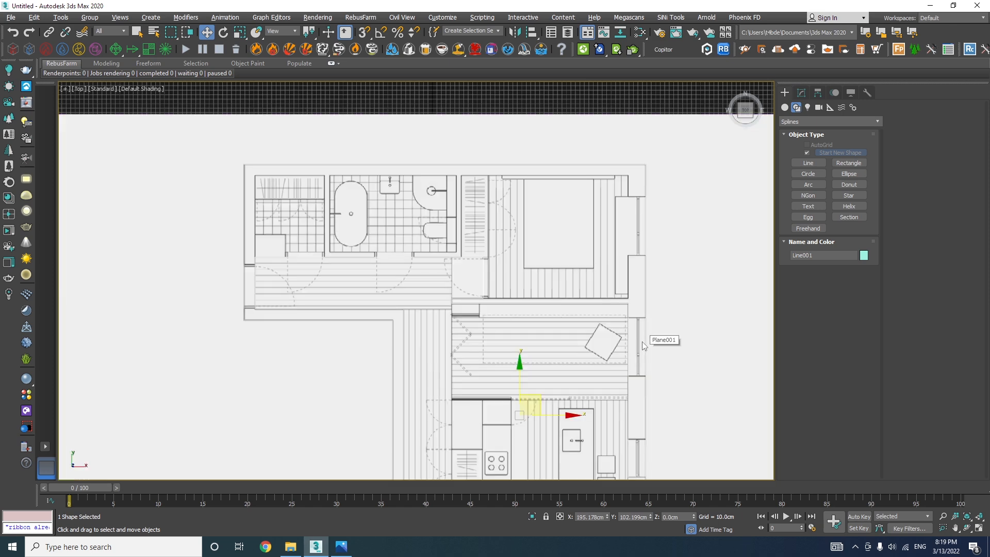
Step: Begin a new line in the same shape at the bedroom's lower-right corner, tracing up the inner wall with snapped window-edge vertices
left_click(801, 93)
left_click(912, 149)
scroll(625, 297, "up", 10)
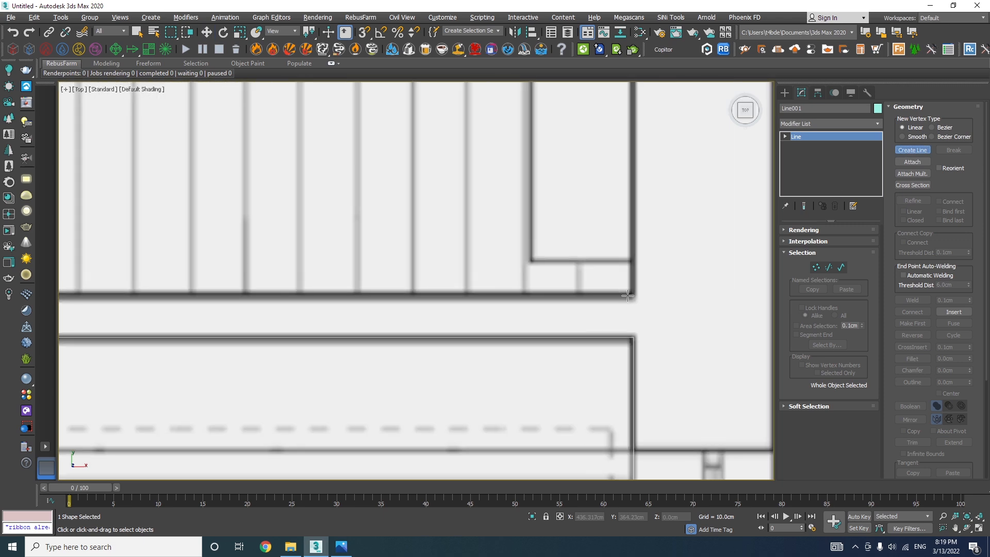
scroll(633, 296, "down", 8)
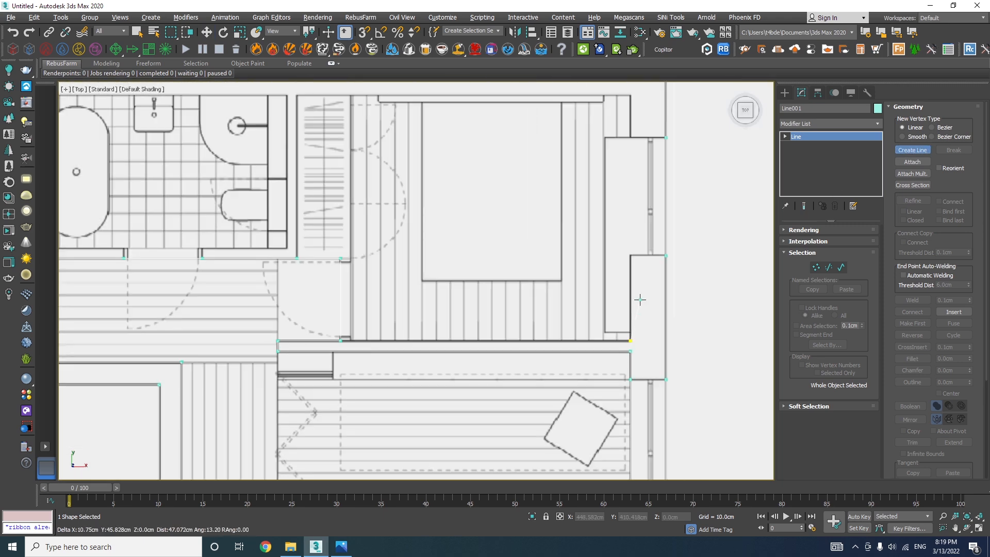
key("s")
left_click(618, 392)
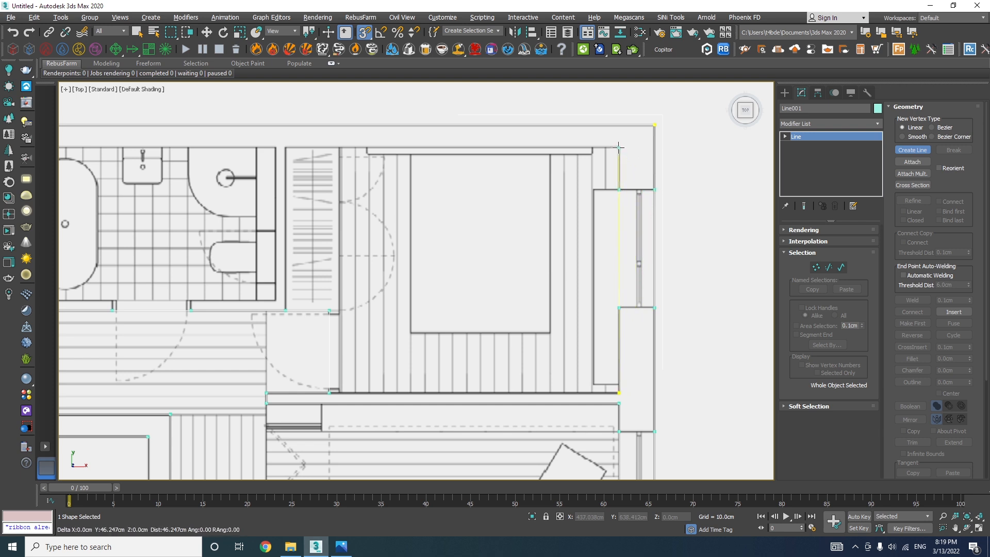
Step: Trace the bedroom's upper wall, around the wardrobe niche and down past the door to the lower wall, and close the spline
middle_click_drag(322, 148, 490, 122)
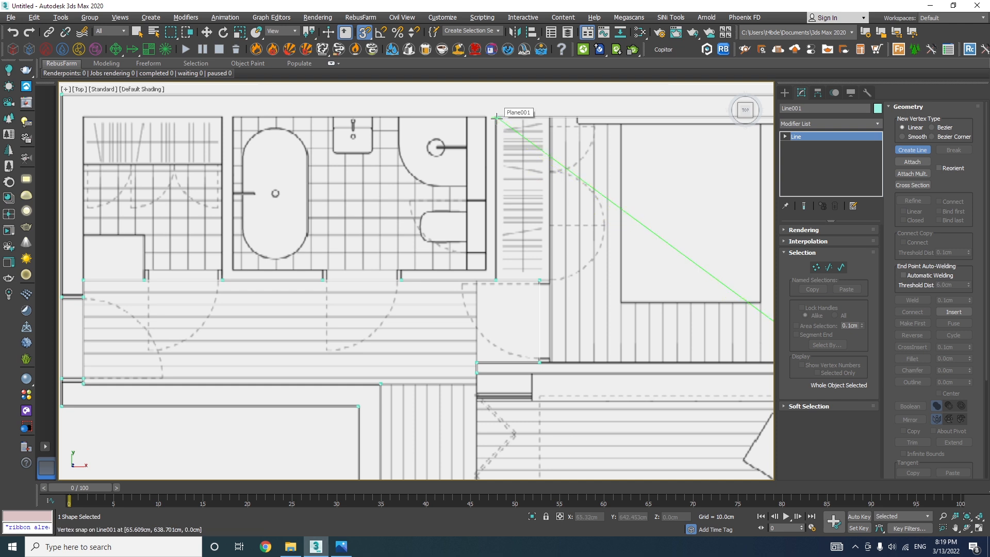
scroll(495, 268, "up", 5)
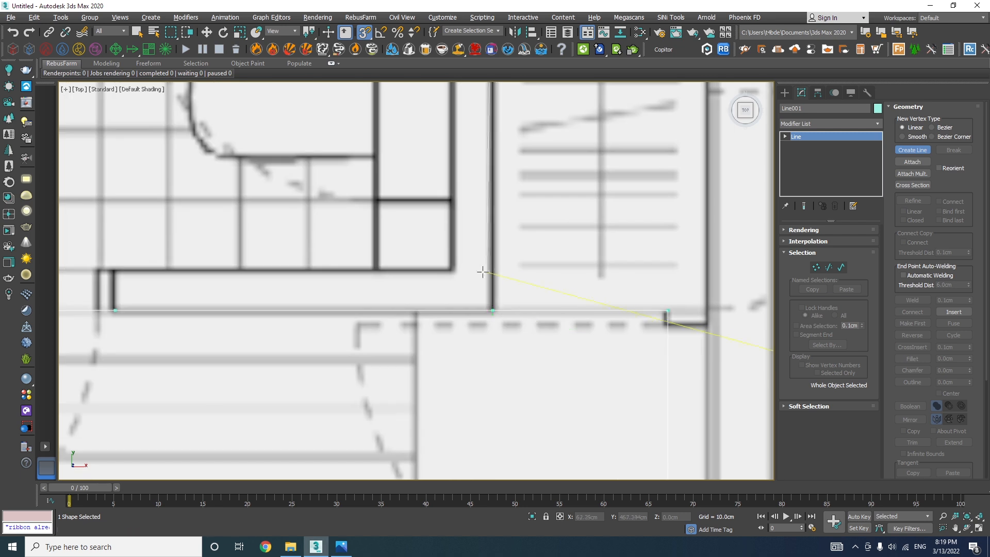
scroll(669, 287, "down", 2)
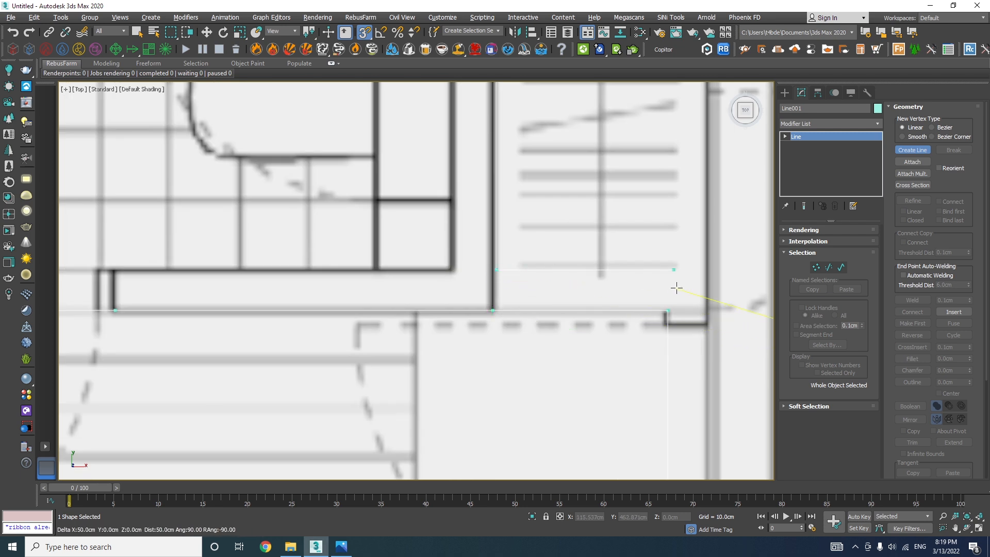
scroll(629, 273, "down", 3)
scroll(629, 274, "up", 2)
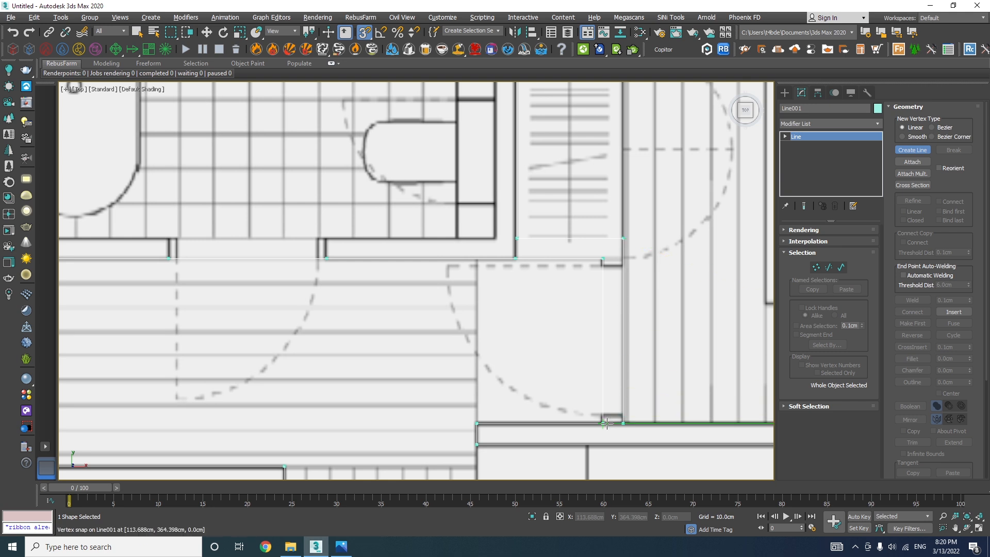
scroll(579, 353, "down", 3)
middle_click_drag(640, 333, 594, 338)
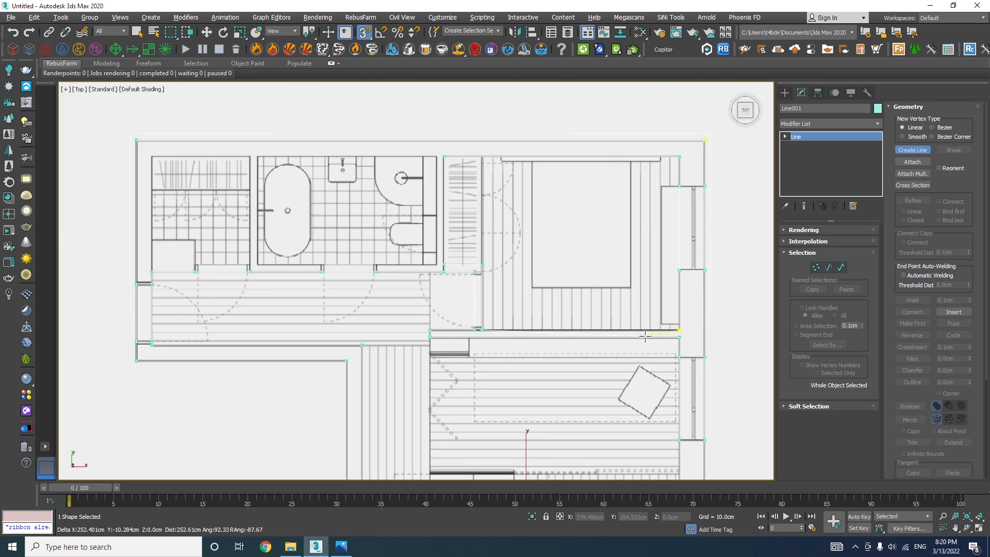
left_click(680, 329)
left_click(475, 281)
Step: Begin a line at the bathroom's lower-right inner corner and trace its right and upper walls to the upper-left corner
scroll(622, 314, "up", 6)
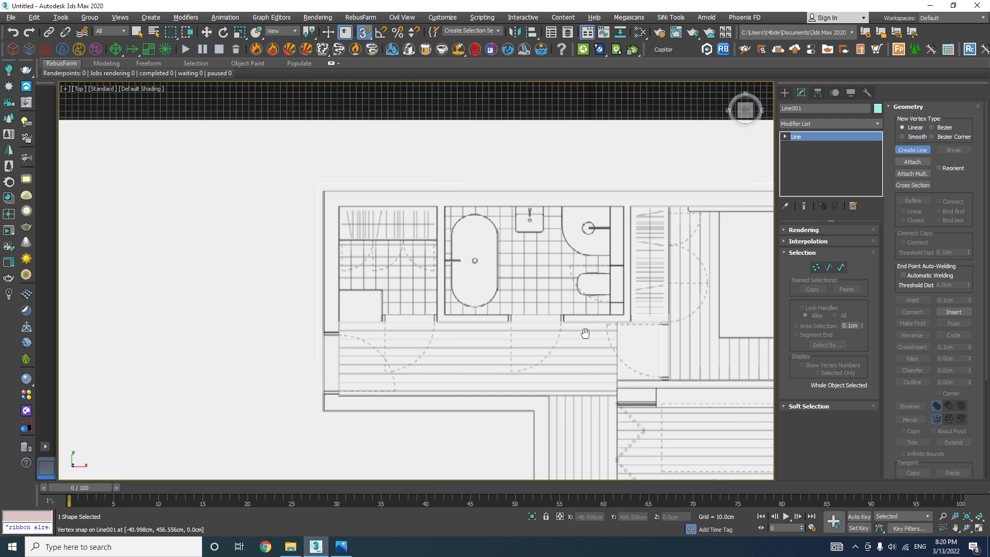
left_click(642, 319)
middle_click_drag(621, 150, 625, 331)
middle_click_drag(144, 195, 425, 166)
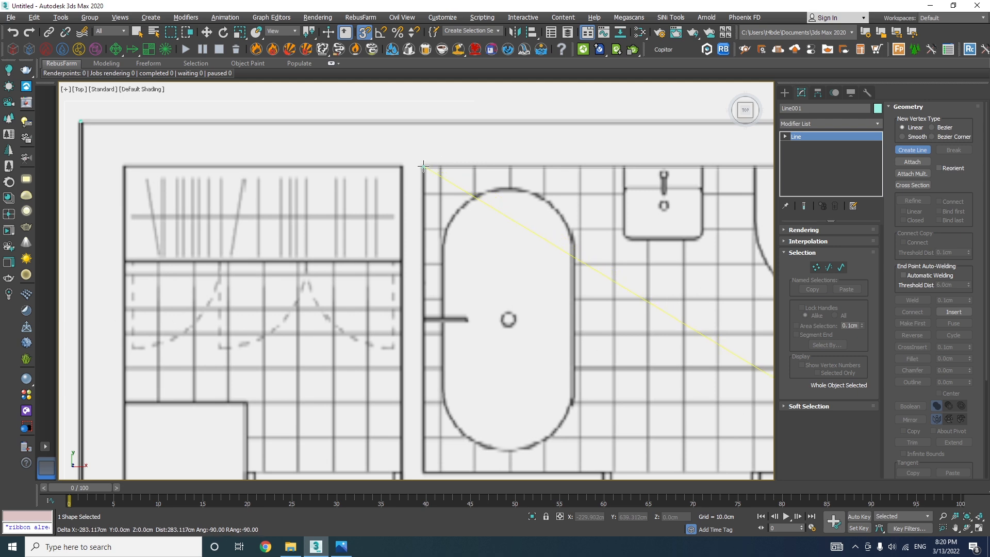
Step: Trace the bathroom's left and lower walls with vertices aligned to the door edges, and close the spline
middle_click_drag(472, 349, 482, 153)
middle_click_drag(520, 278, 390, 320)
scroll(590, 320, "down", 4)
left_click(684, 320)
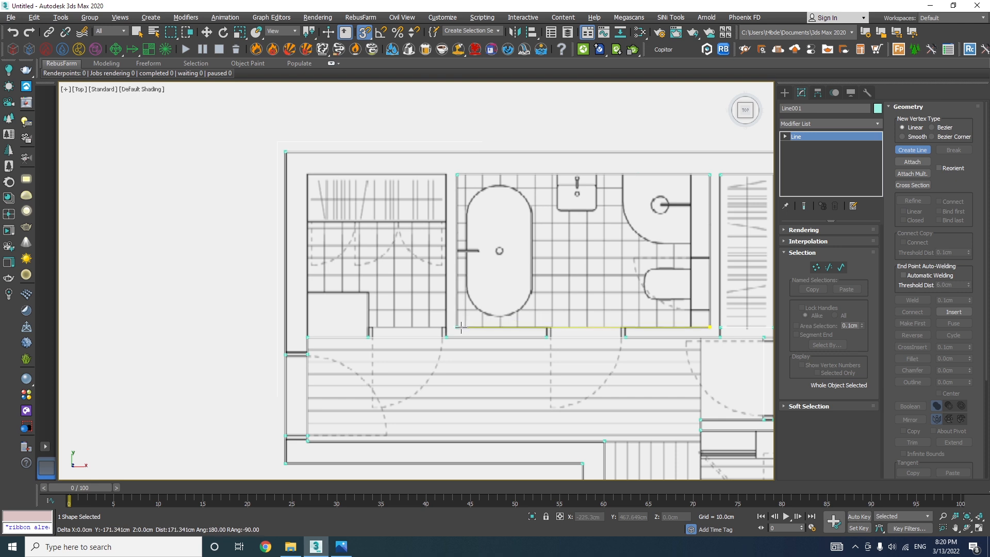
left_click(625, 337)
left_click(709, 327)
left_click(475, 281)
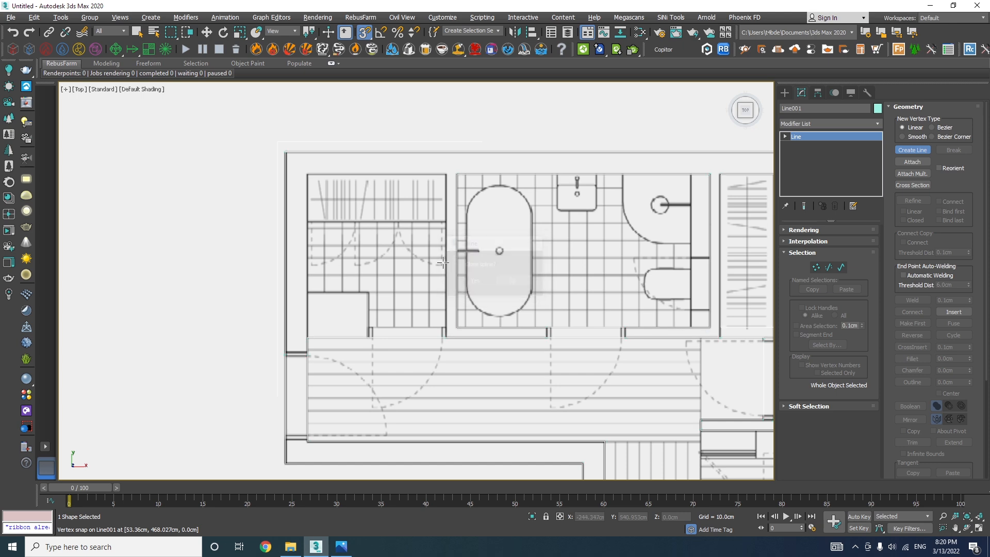
Step: Trace the inner walls of the small room left of the bathroom, including its corner recess and door edges, as a closed spline
scroll(438, 324, "up", 5)
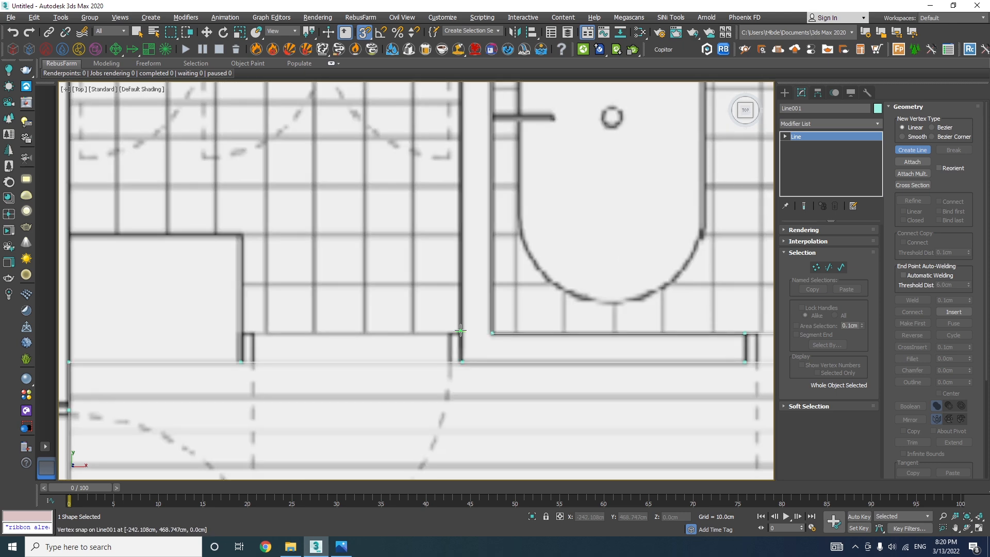
scroll(460, 330, "down", 5)
middle_click_drag(460, 330, 504, 397)
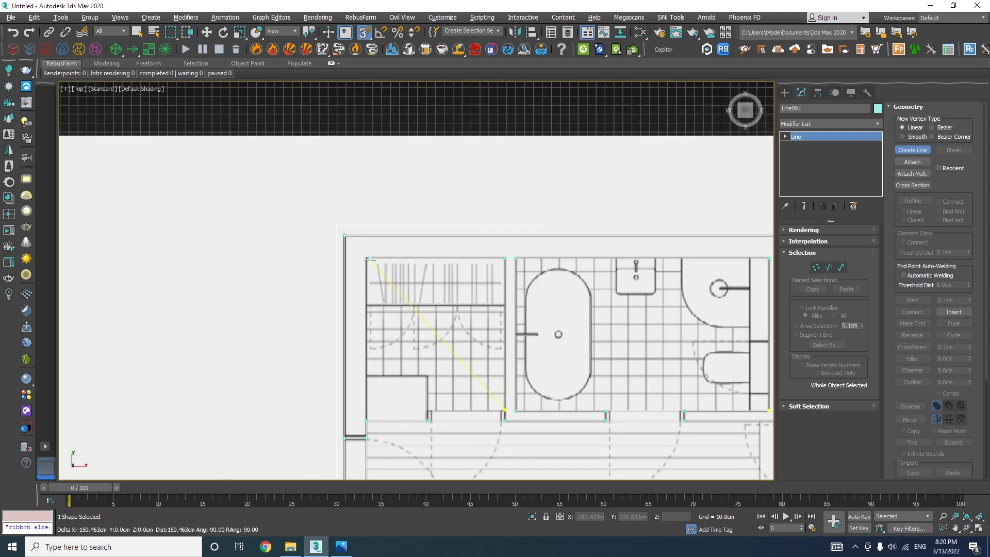
scroll(375, 404, "up", 4)
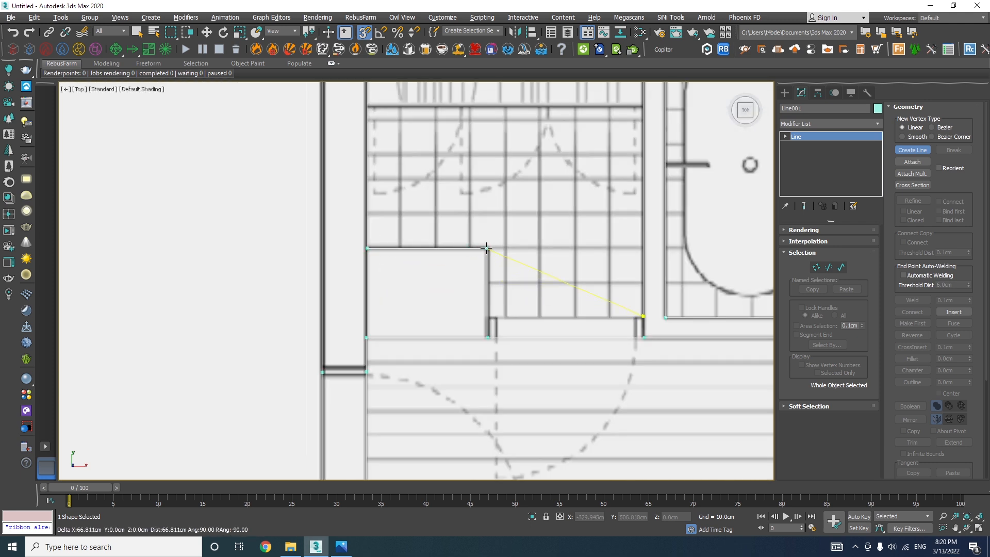
left_click(488, 248)
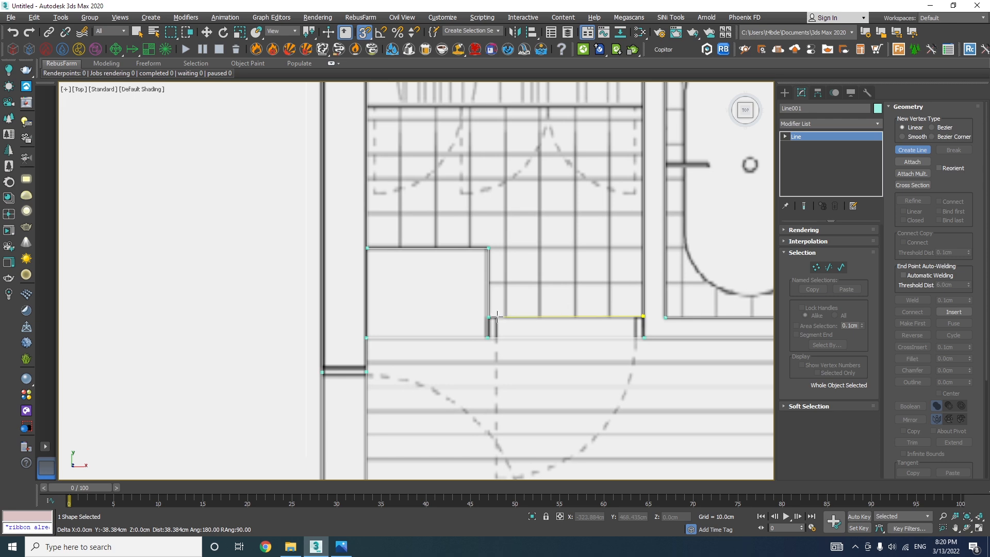
left_click(495, 316)
left_click(477, 291)
scroll(444, 219, "down", 4)
scroll(533, 304, "down", 1)
middle_click_drag(616, 336, 531, 196)
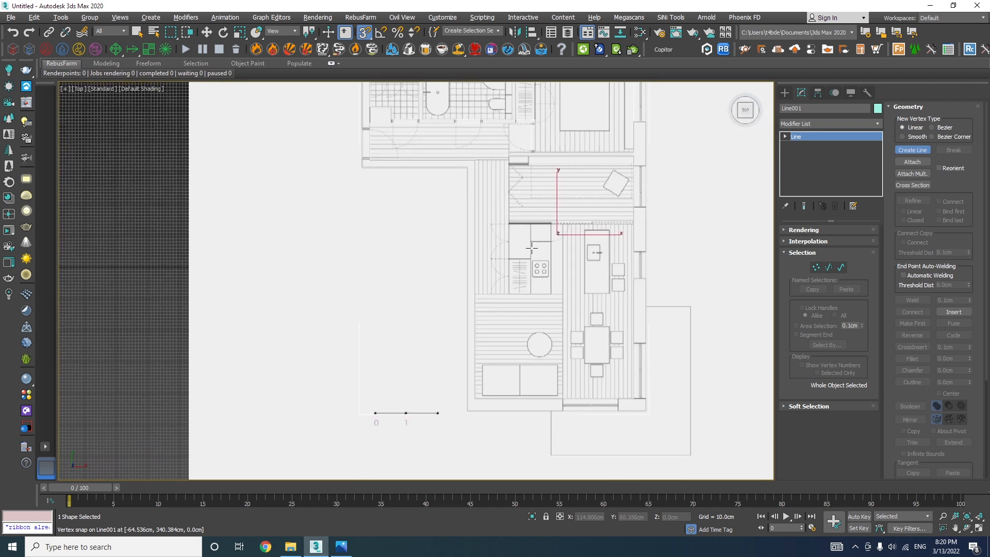
Step: Finish the wall spline, turn snapping off and extrude it 300 cm with the Extrude modifier
key("w")
key("F3")
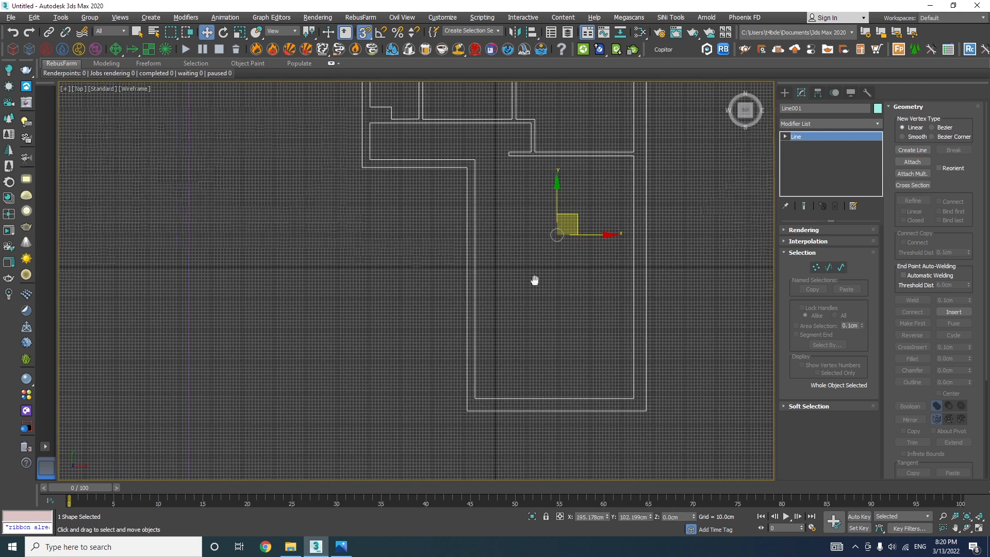
key("s")
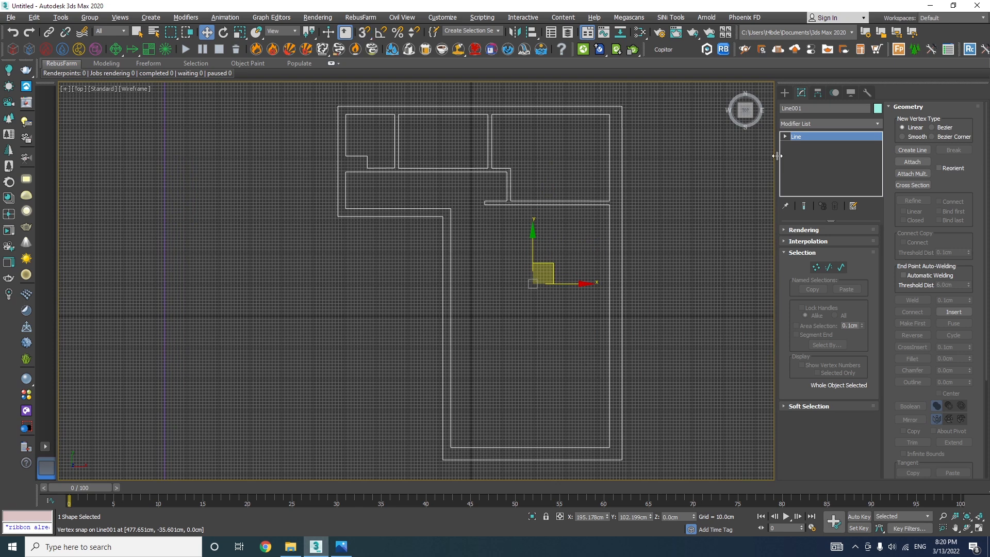
left_click(821, 123)
left_click_drag(880, 146, 872, 224)
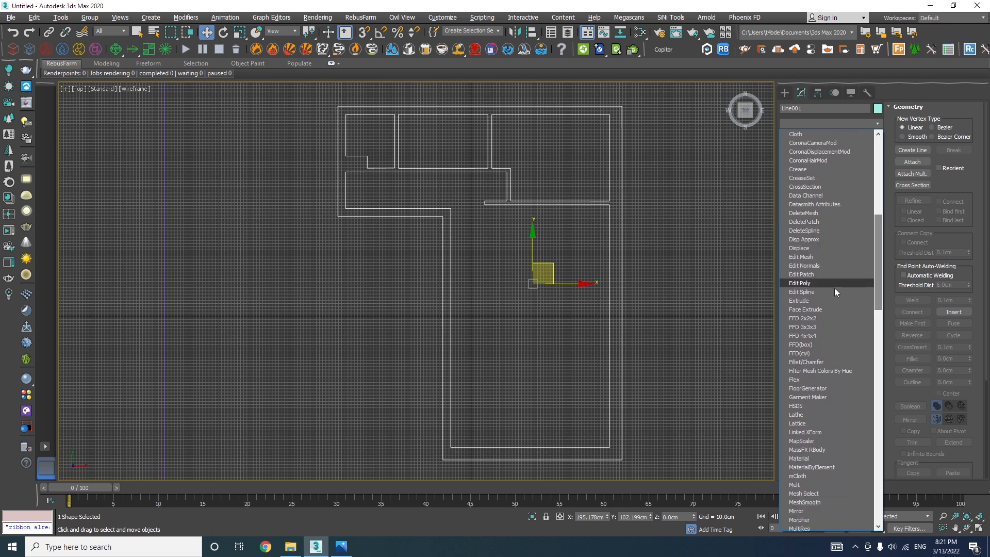
left_click(809, 299)
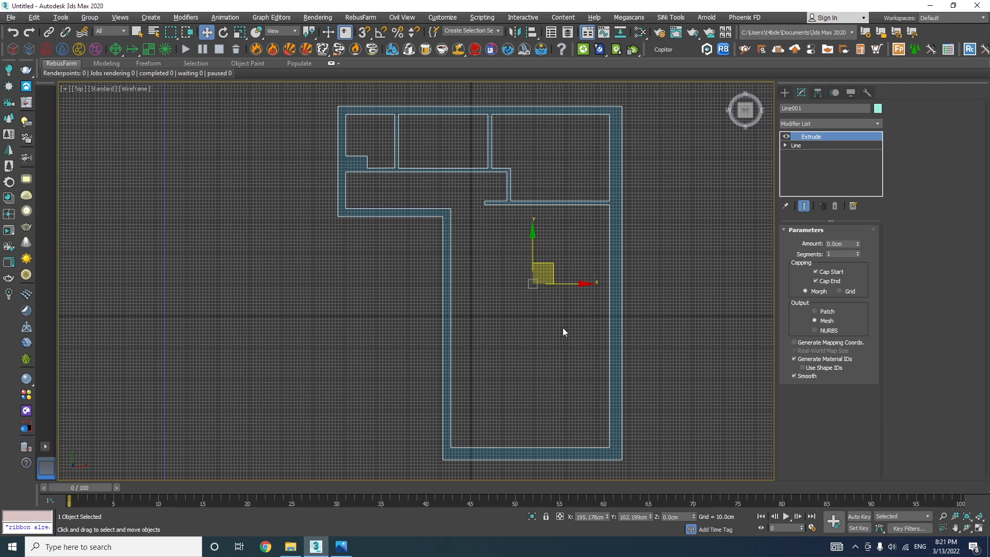
middle_click_drag(532, 324, 509, 292, "alt")
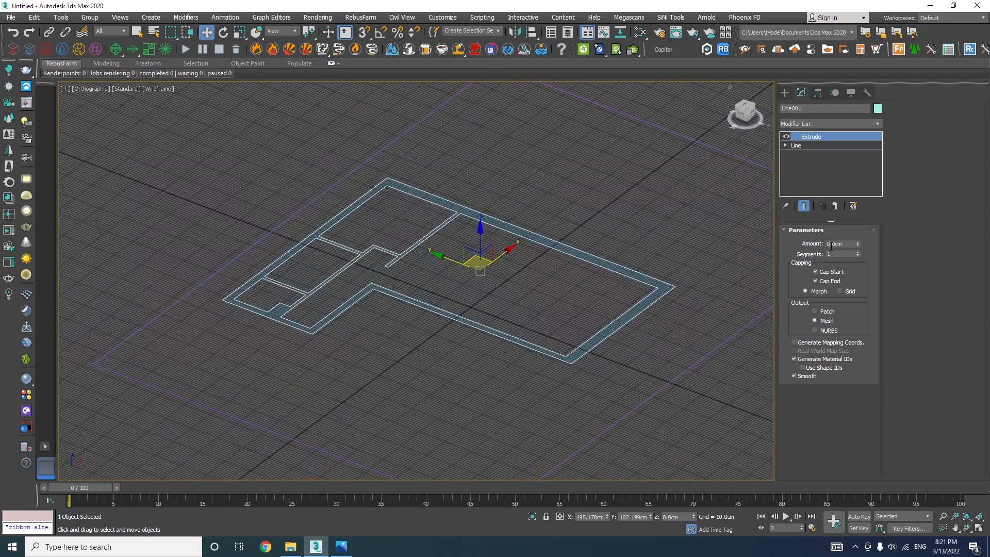
type("00")
key("Return")
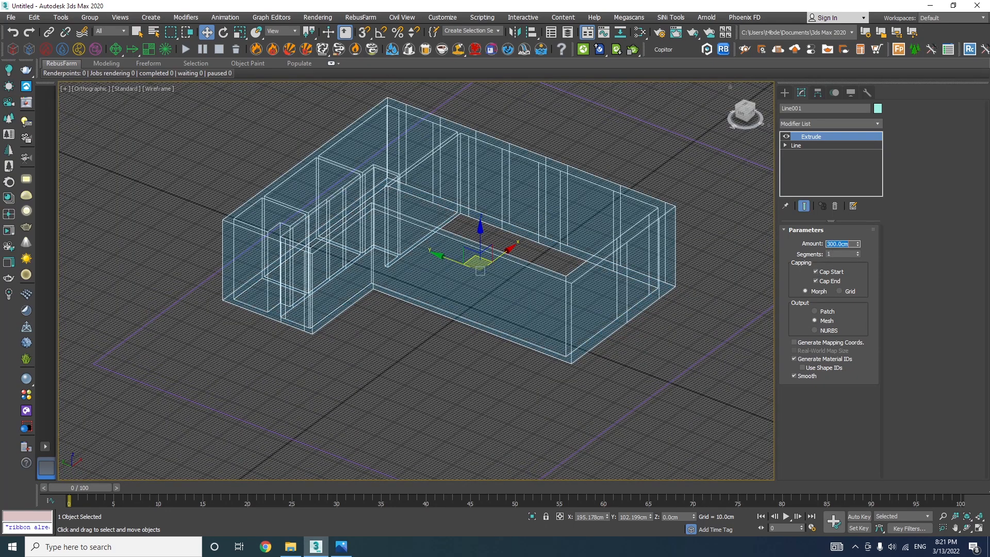
Step: Inspect the extruded walls from several angles in default shading over the plan and in wireframe
middle_click_drag(507, 154, 494, 208)
left_click(160, 88)
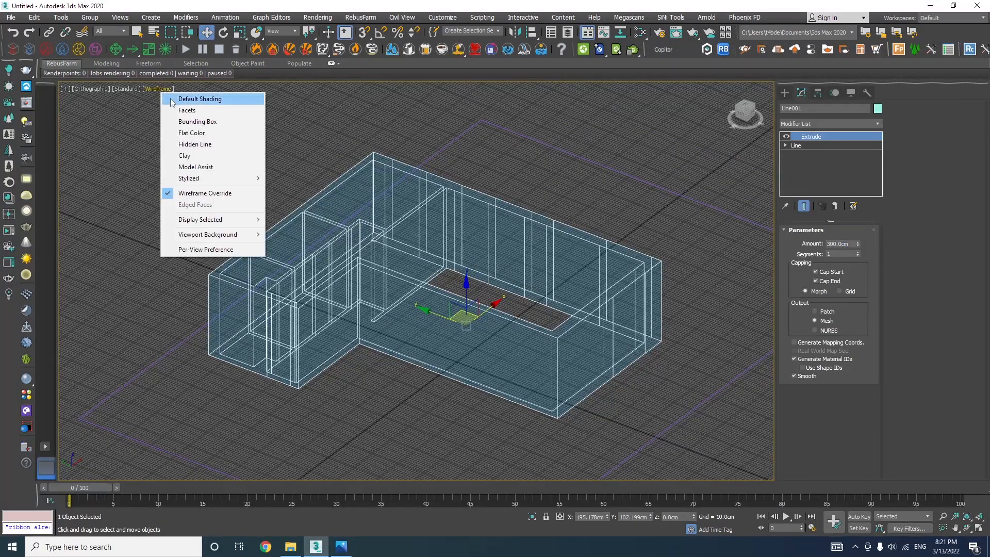
left_click(170, 99)
middle_click_drag(555, 263, 547, 269)
mouse_move(580, 297)
middle_mouse_down("alt")
mouse_move(585, 323)
mouse_move(584, 311)
middle_mouse_up("alt")
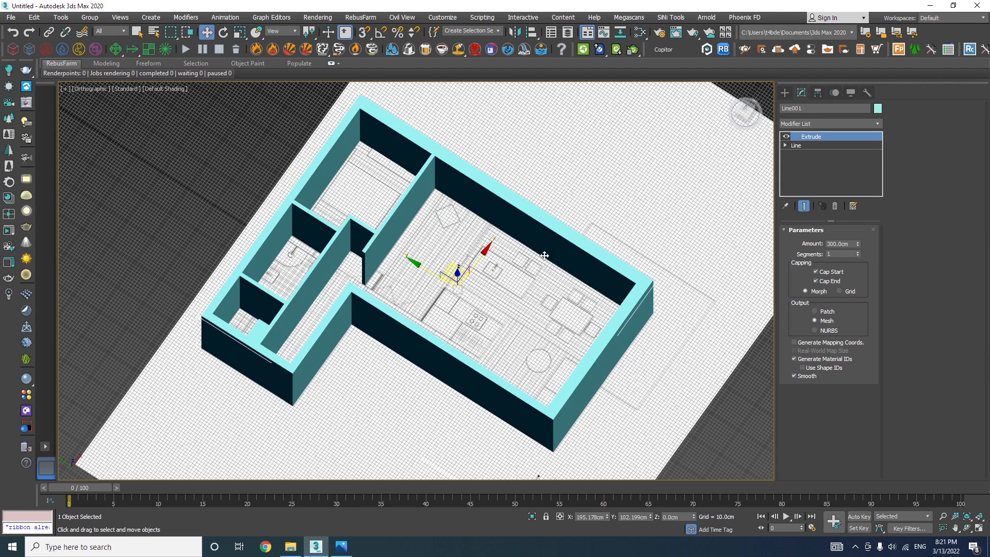
key("F3")
middle_click_drag(572, 298, 554, 230, "alt")
scroll(536, 222, "up", 5)
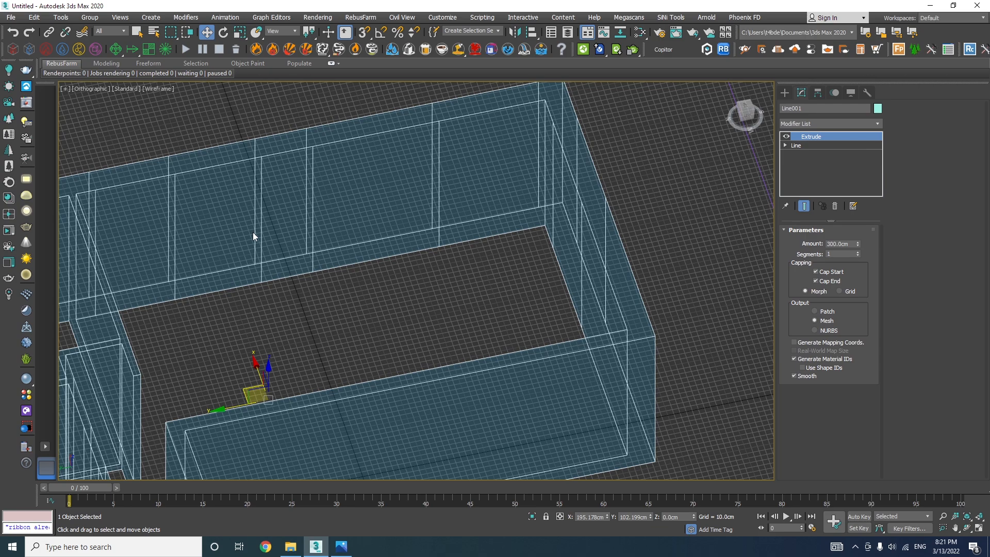
scroll(475, 191, "down", 5)
middle_click_drag(387, 245, 421, 350, "alt")
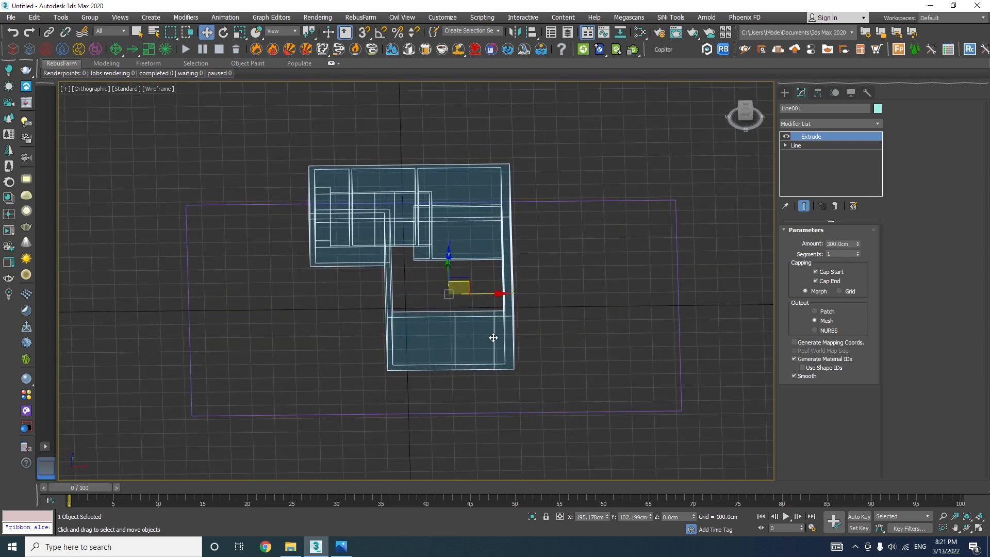
middle_click_drag(496, 385, 428, 369, "alt")
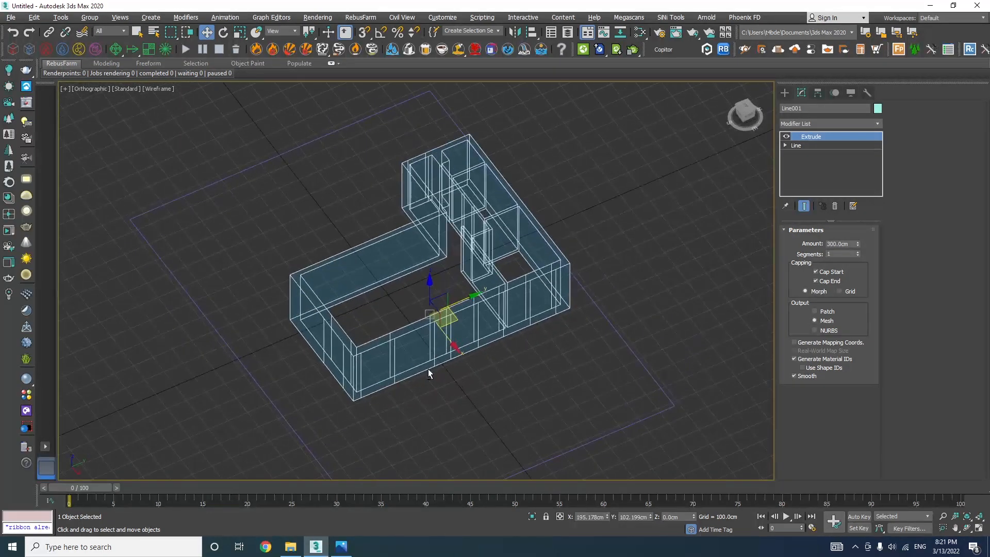
scroll(413, 361, "up", 5)
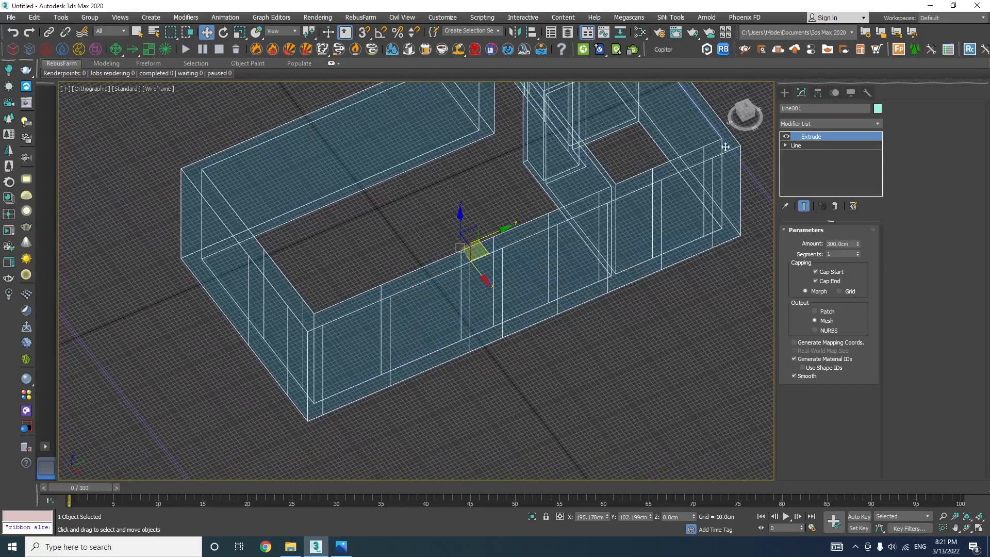
Step: Add an Edit Poly modifier above the Extrude on the walls object
left_click(838, 123)
left_click_drag(881, 163, 873, 221)
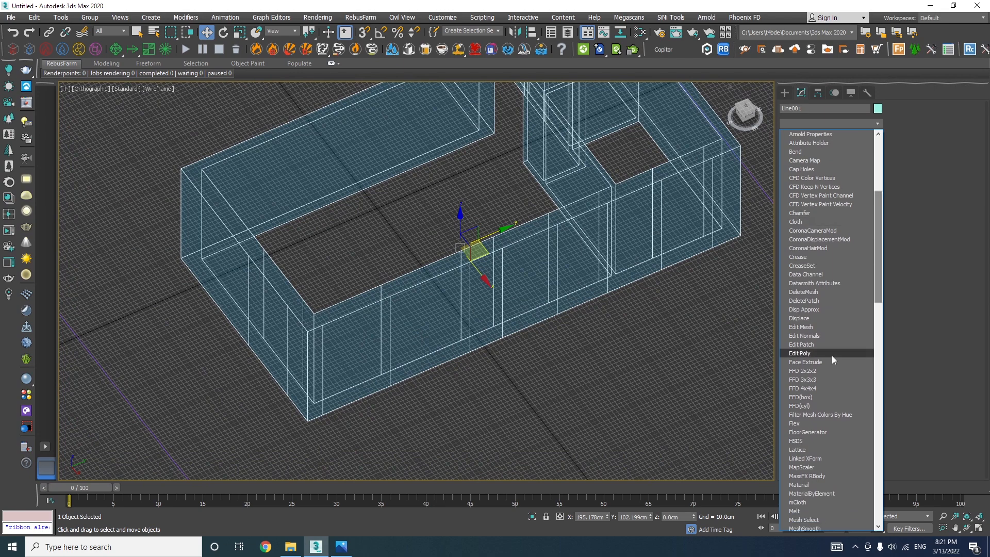
left_click(794, 354)
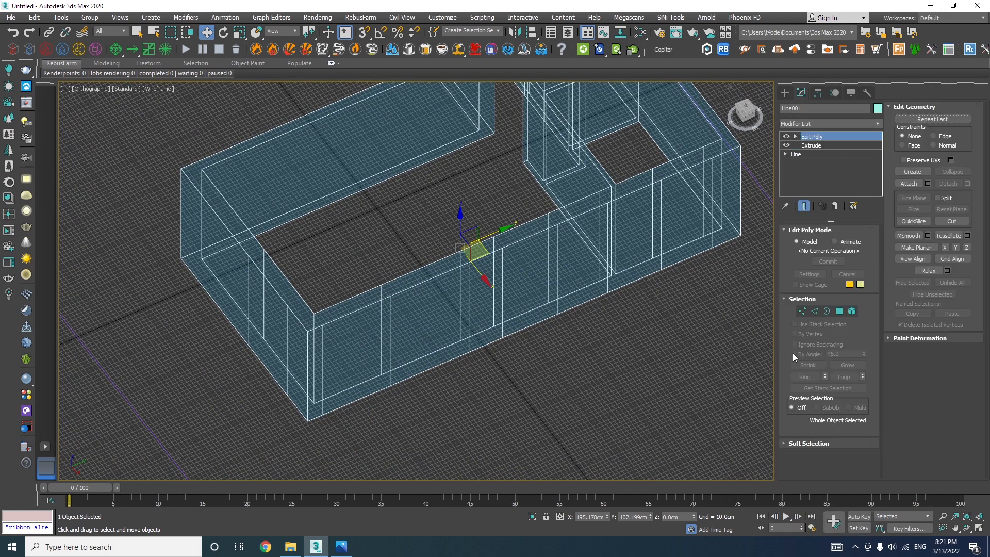
Step: Switch to Photos, examine the interior reference pictures for window and shelf heights, and return to 3ds Max
left_click(340, 548)
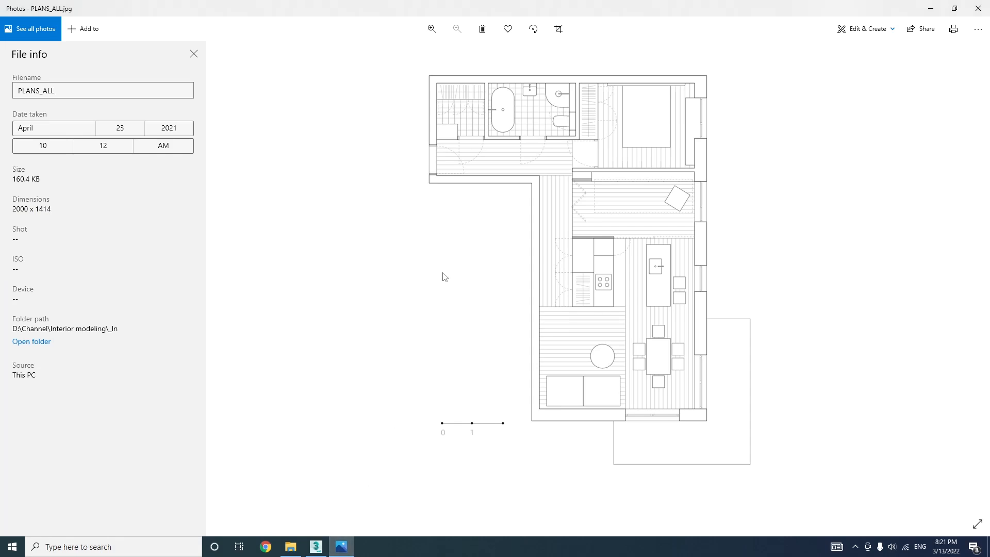
key("Right")
key("Right")
key("Right")
key("Right")
key("Right")
key("Right")
key("Right")
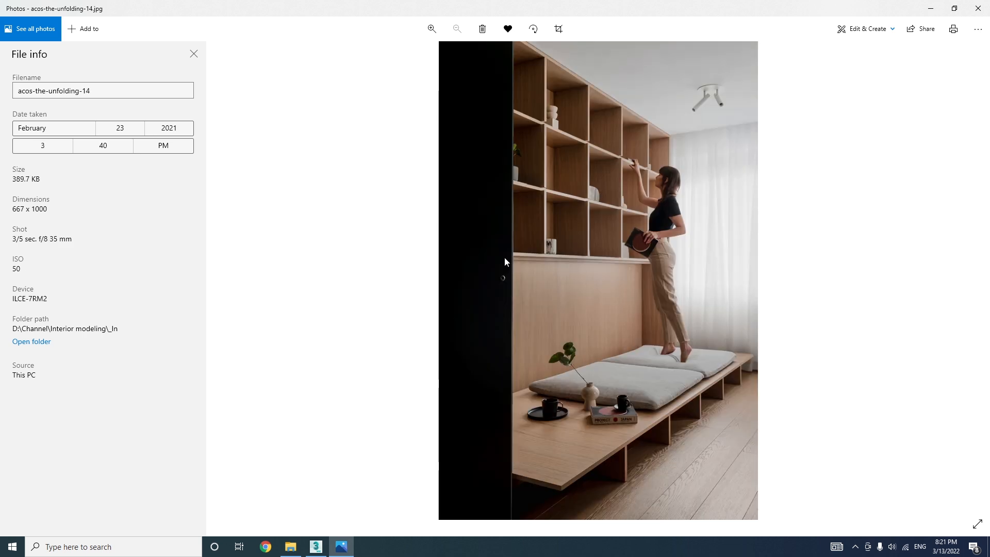
key("Right")
key("Right")
key("Right")
key("Right")
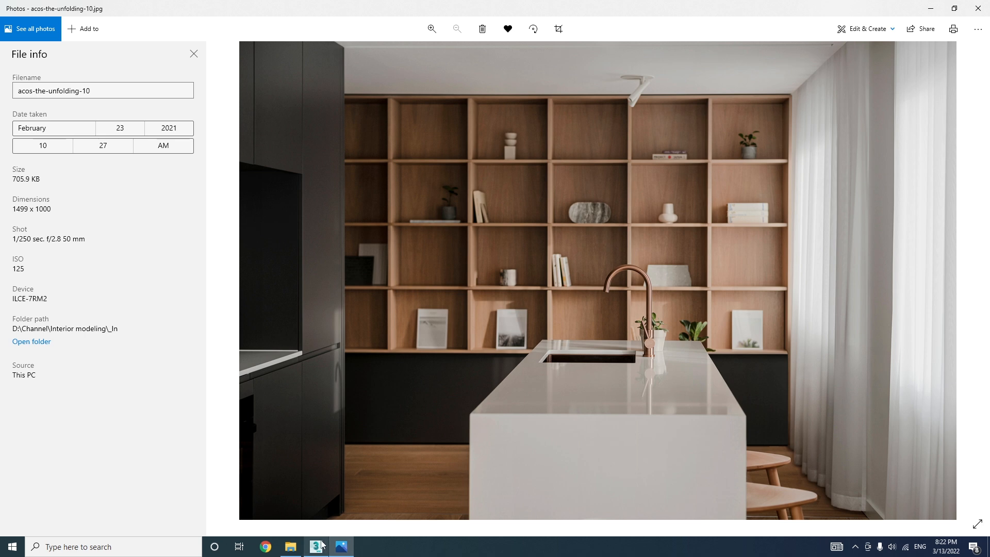
mouse_move(318, 545)
left_click(311, 503)
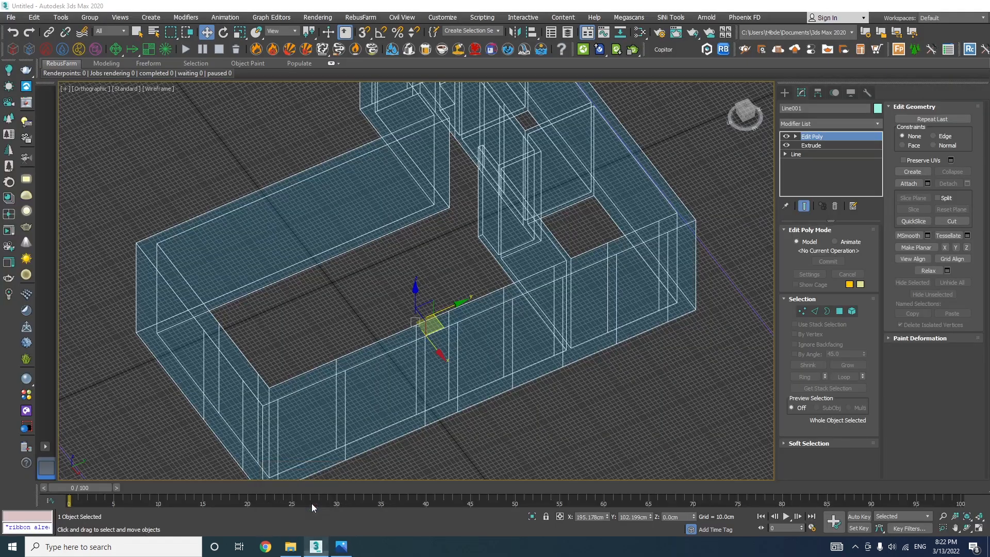
Step: In the front view, select all the walls' vertical edges and connect them with 2 segments
middle_click_drag(416, 378, 482, 186, "alt")
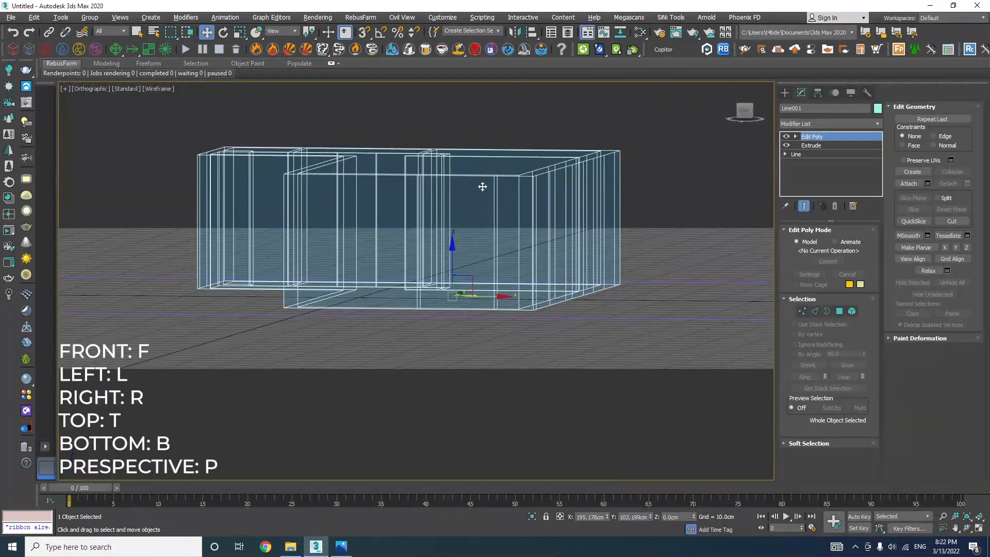
left_click(745, 110)
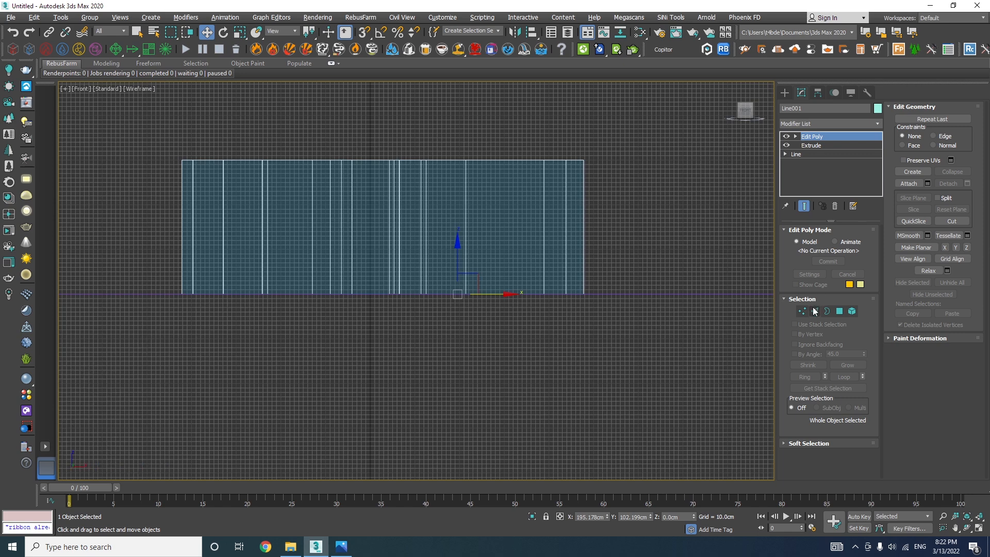
left_click(814, 311)
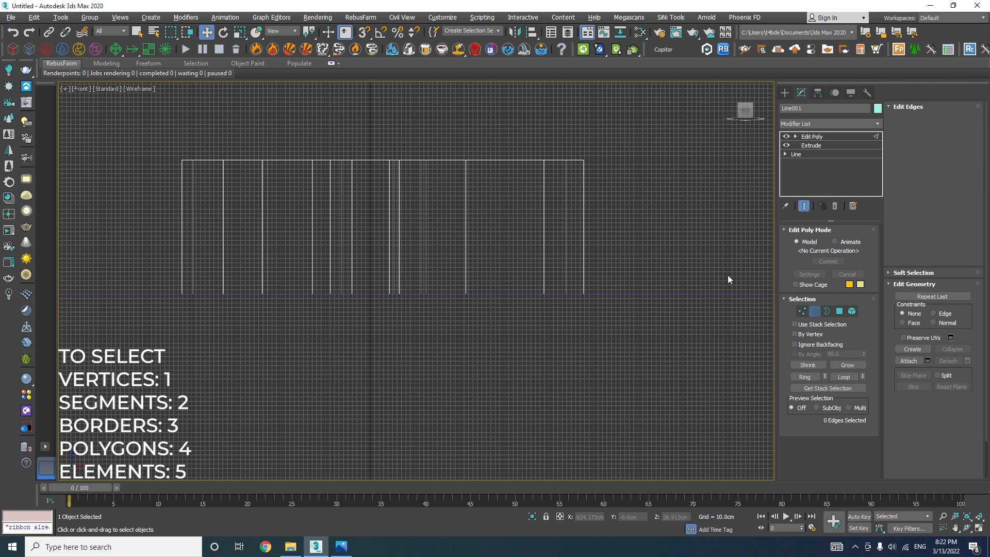
left_click_drag(118, 253, 101, 252)
middle_click_drag(330, 324, 387, 400)
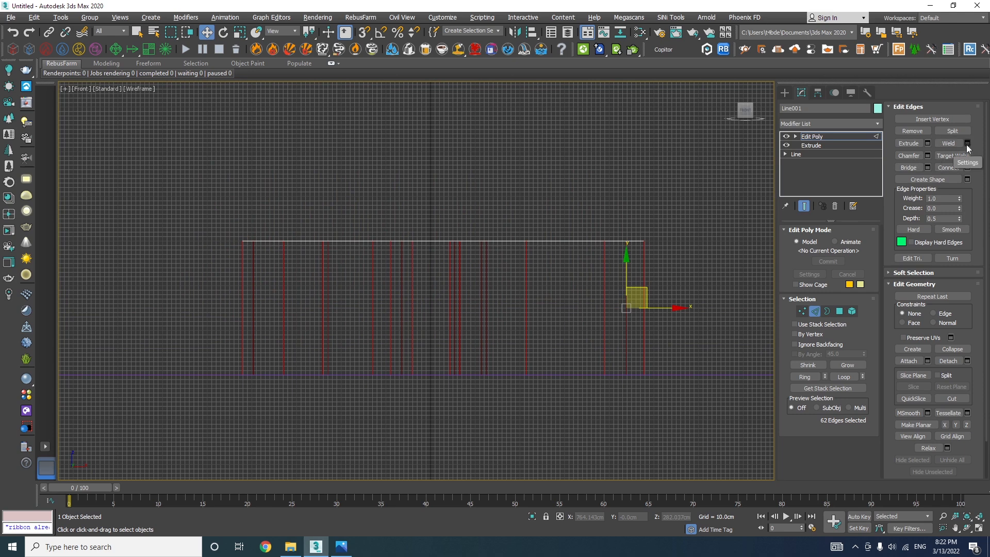
left_click(967, 167)
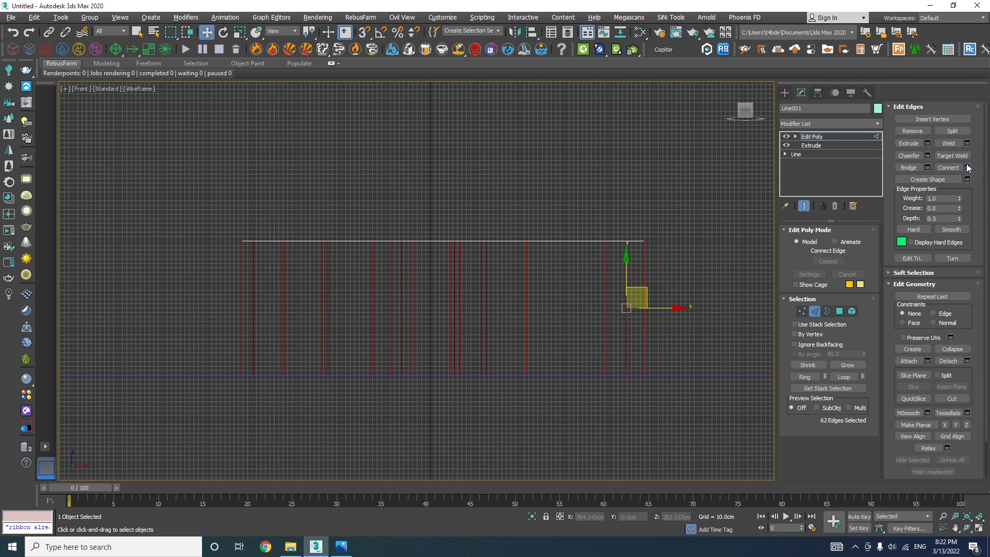
left_click(422, 287)
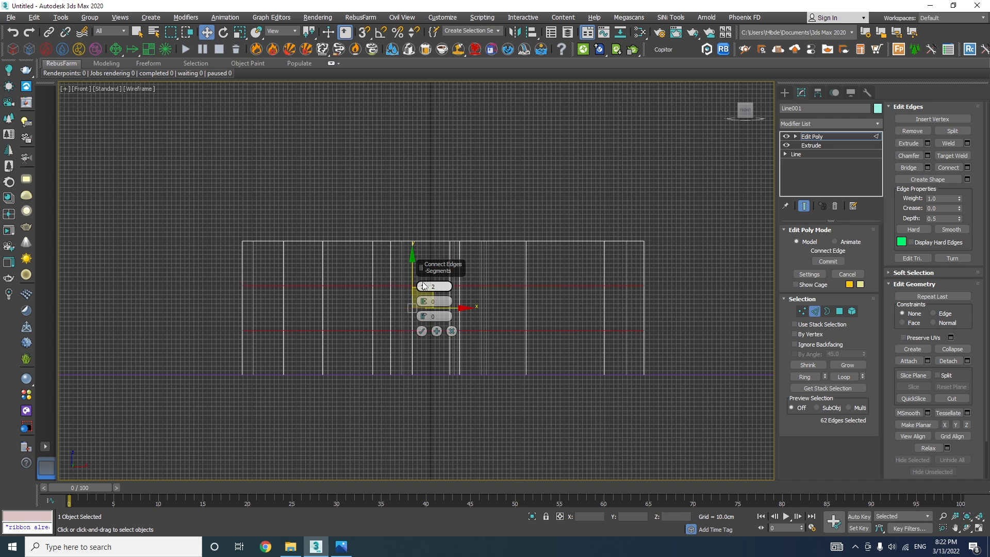
left_click(422, 331)
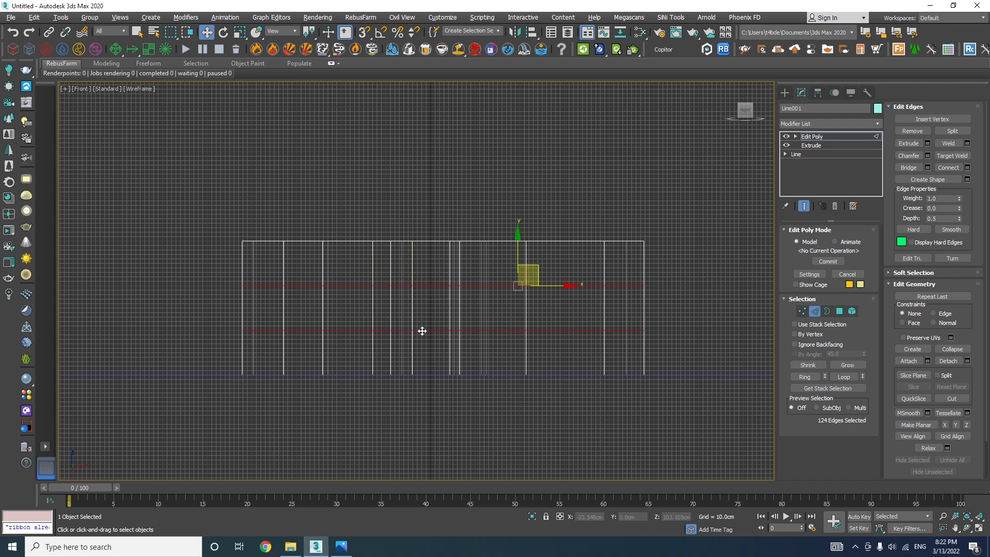
Step: Select the lower row of new wall vertices, check the reference photo, and set their Z height to 60 cm
left_click(802, 312)
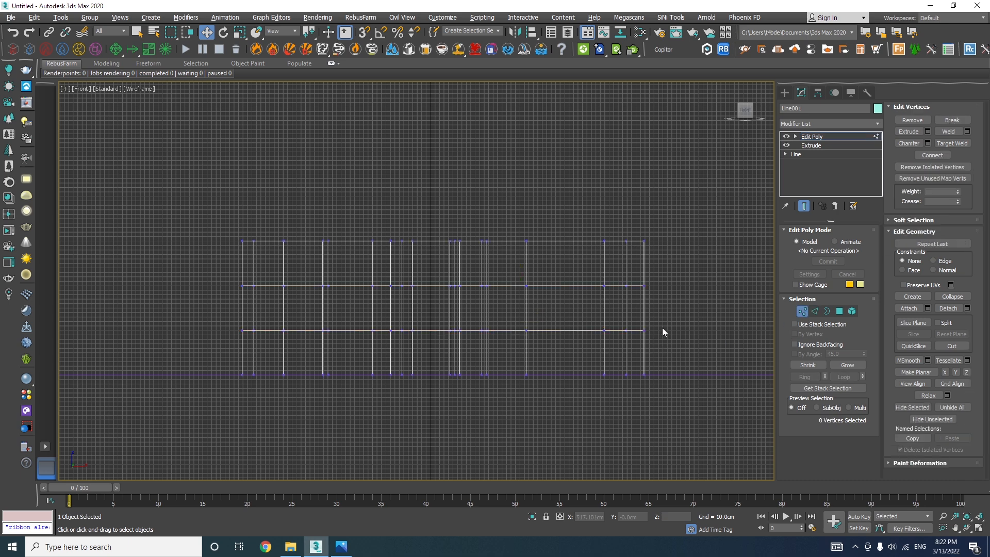
left_click_drag(663, 327, 216, 340)
left_click(340, 547)
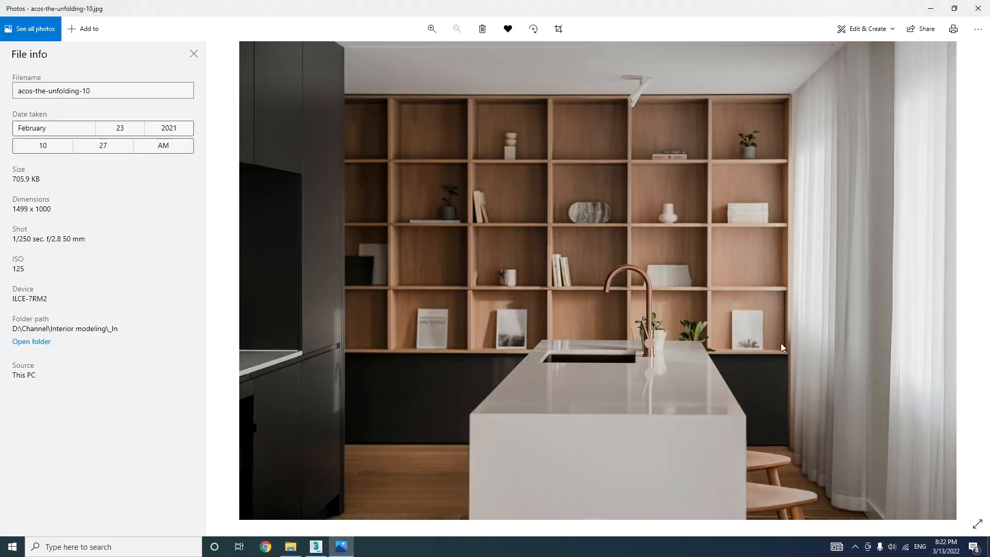
left_click(315, 546)
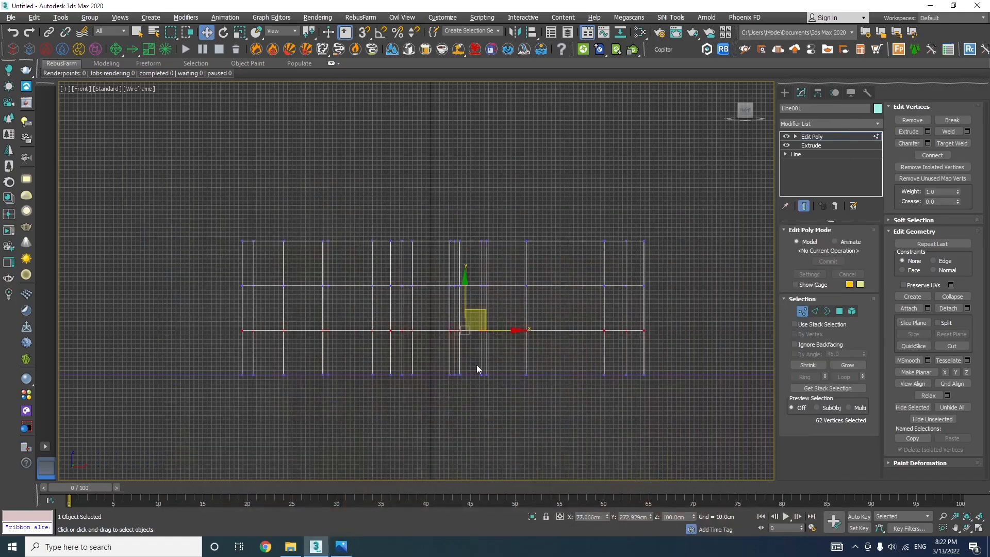
double_click(666, 517)
type("60")
key("Return")
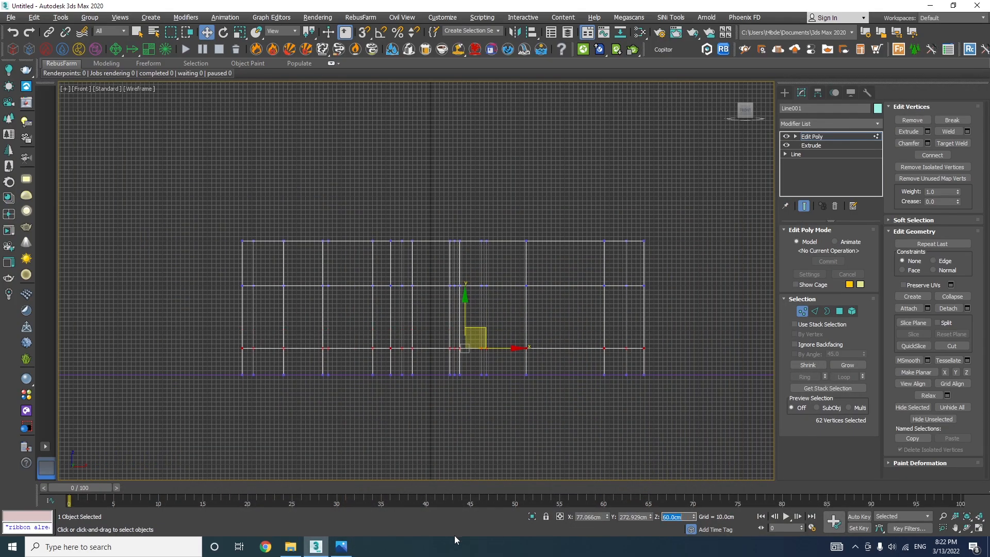
Step: Set the Z height of the upper row of connected wall vertices to 250 cm
type("200")
key("Return")
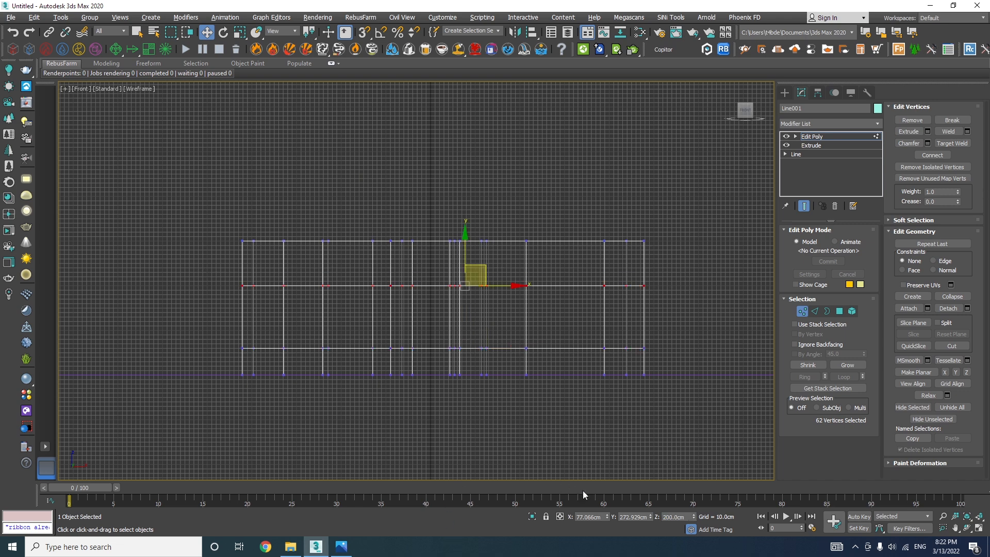
double_click(672, 517)
type("250")
key("Return")
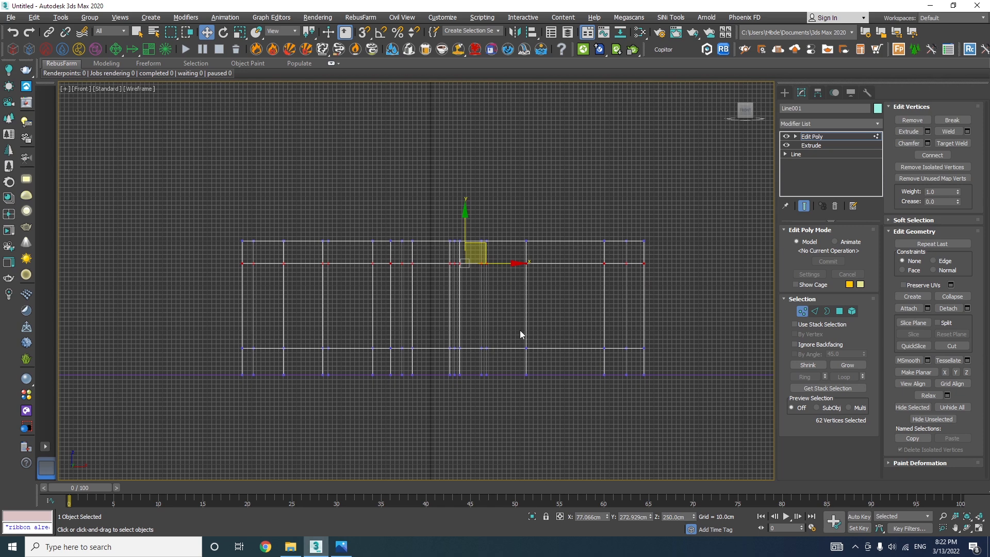
Step: Display the walls in a shaded perspective view with edged faces, orbited to see into the rooms
left_click(82, 89)
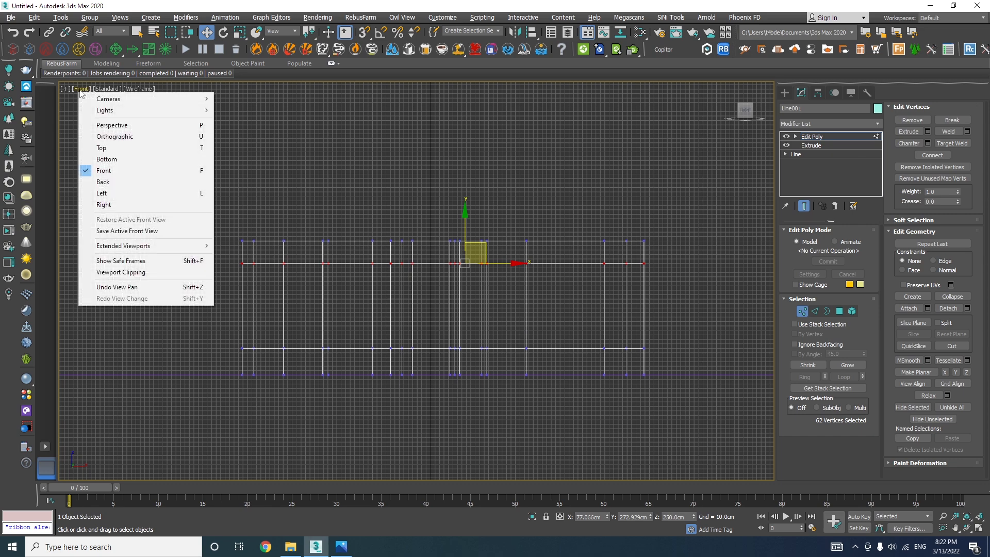
left_click(105, 125)
mouse_move(400, 298)
middle_mouse_down("alt")
mouse_move(459, 334)
mouse_move(591, 349)
mouse_move(623, 324)
mouse_move(606, 340)
mouse_move(621, 336)
middle_mouse_up("alt")
key("F3")
key("F4")
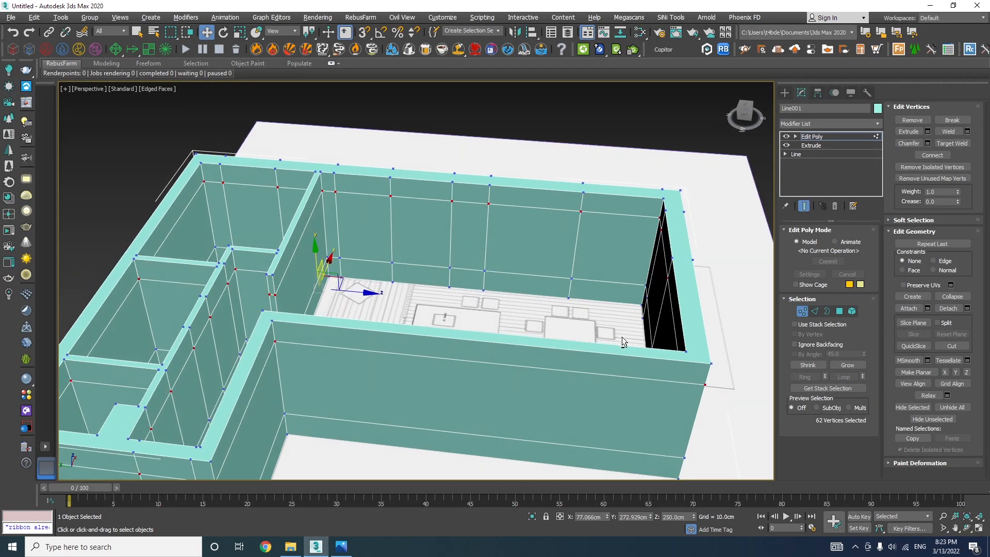
Step: Browse the interior reference photos to examine the windows and full-height openings, and return to 3ds Max
left_click(340, 546)
scroll(671, 299, "down", 2)
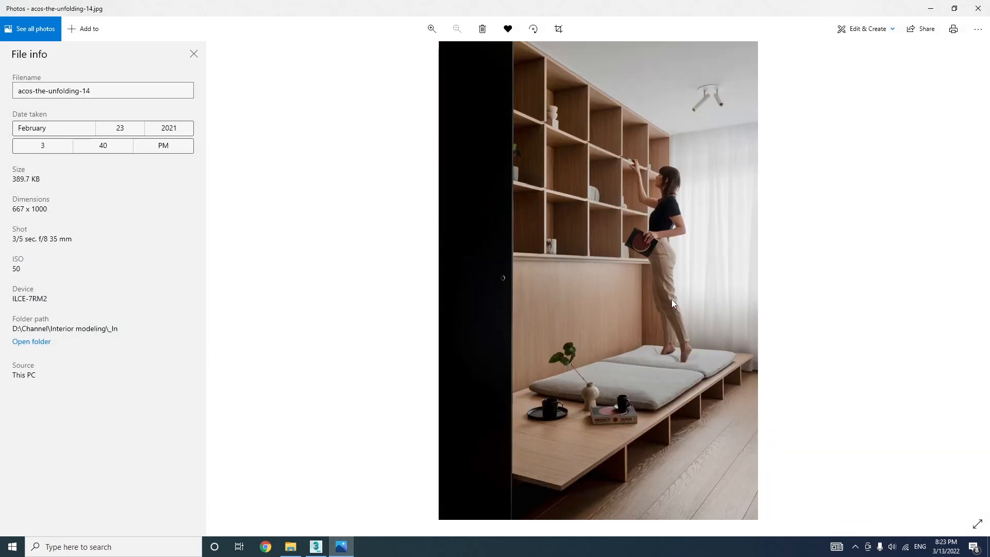
scroll(671, 299, "down", 3)
scroll(671, 299, "down", 3)
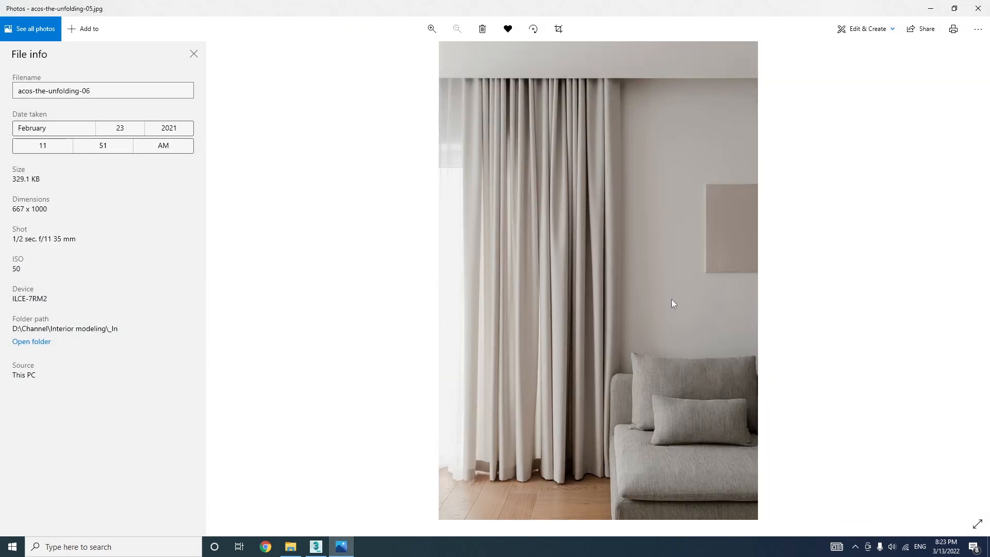
scroll(671, 299, "up", 1)
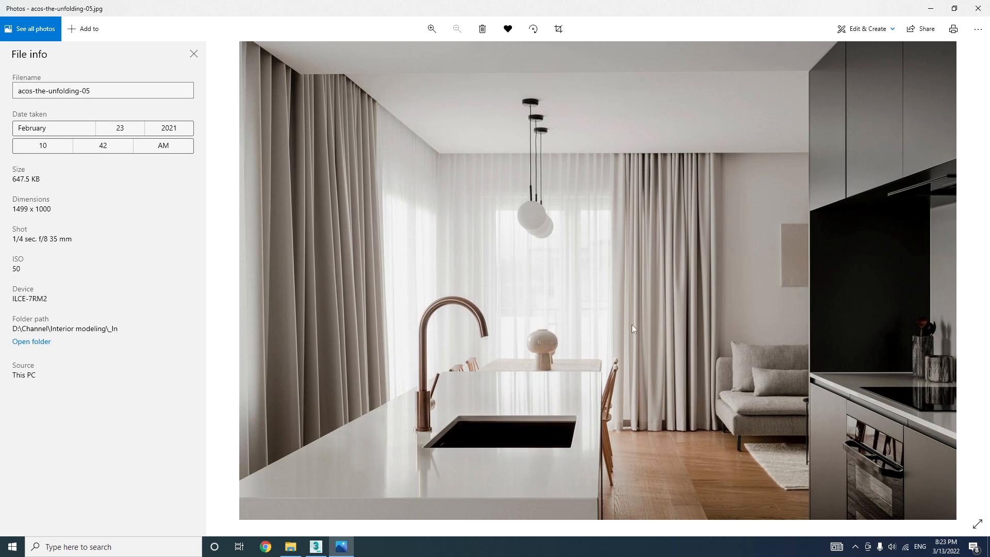
scroll(612, 416, "up", 2)
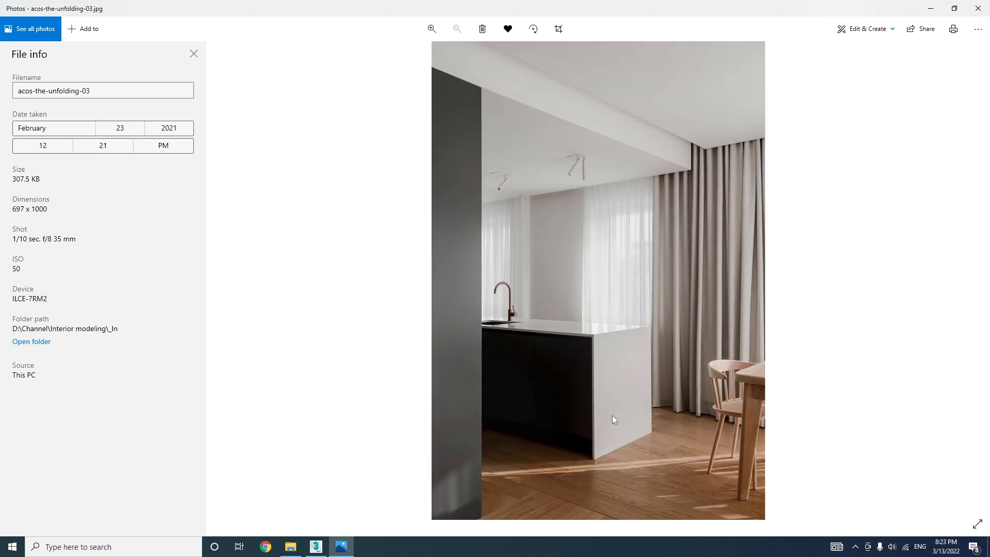
scroll(643, 400, "up", 1)
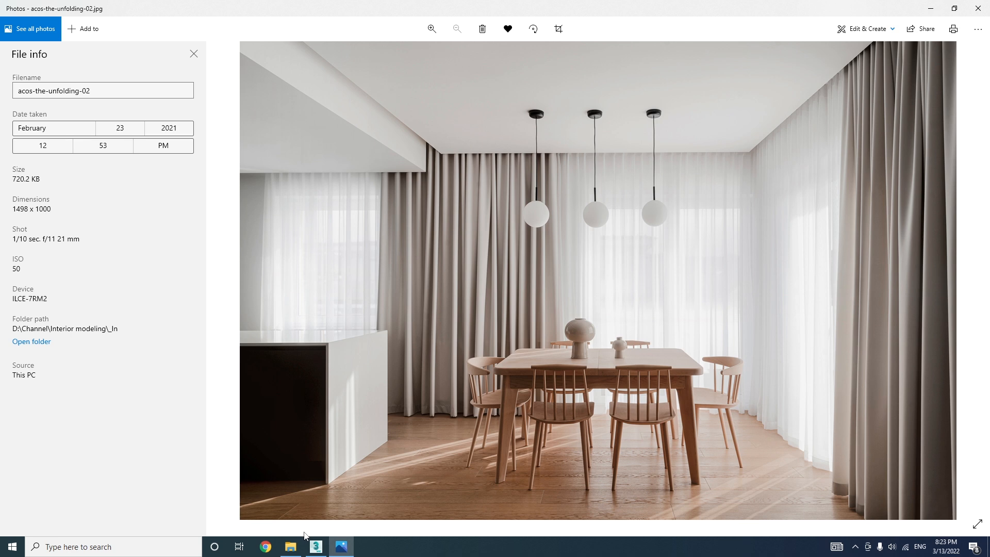
left_click(310, 548)
Step: Select the sill and middle polygons on both wall faces beside the dining table and bridge them into a full-height opening
middle_click_drag(421, 317, 611, 363, "alt")
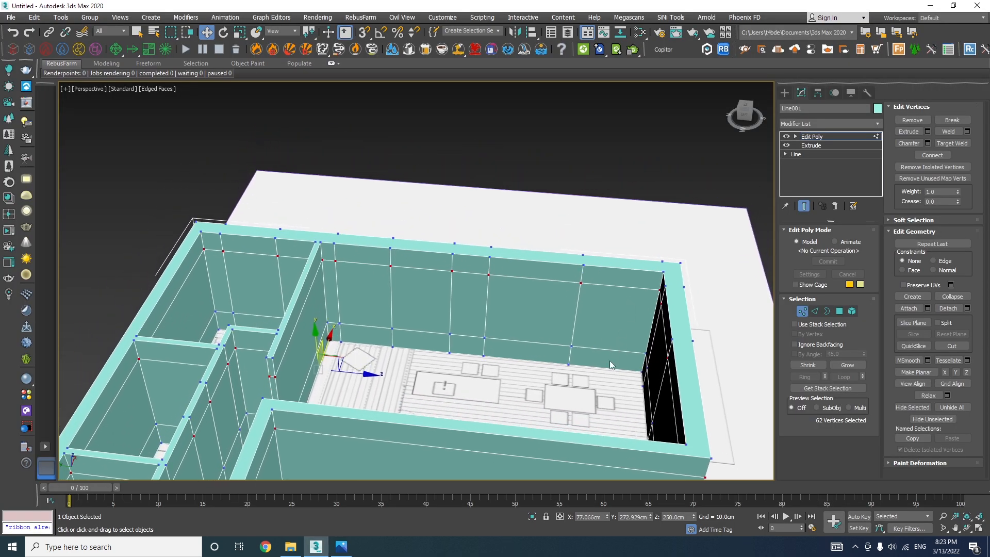
left_click(839, 311)
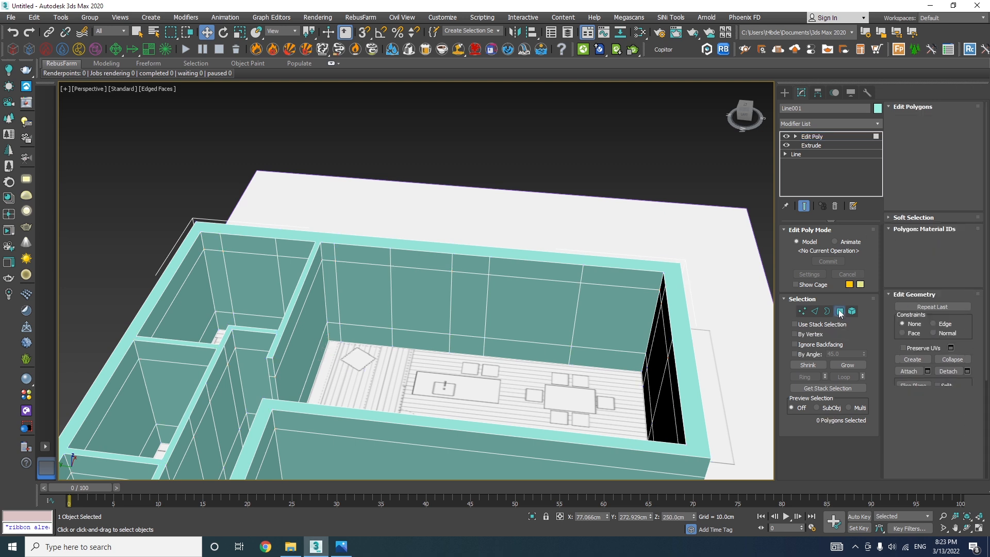
left_click(608, 359)
left_click(613, 306, "ctrl")
middle_click_drag(625, 360, 515, 360, "alt")
left_click(592, 330, "ctrl")
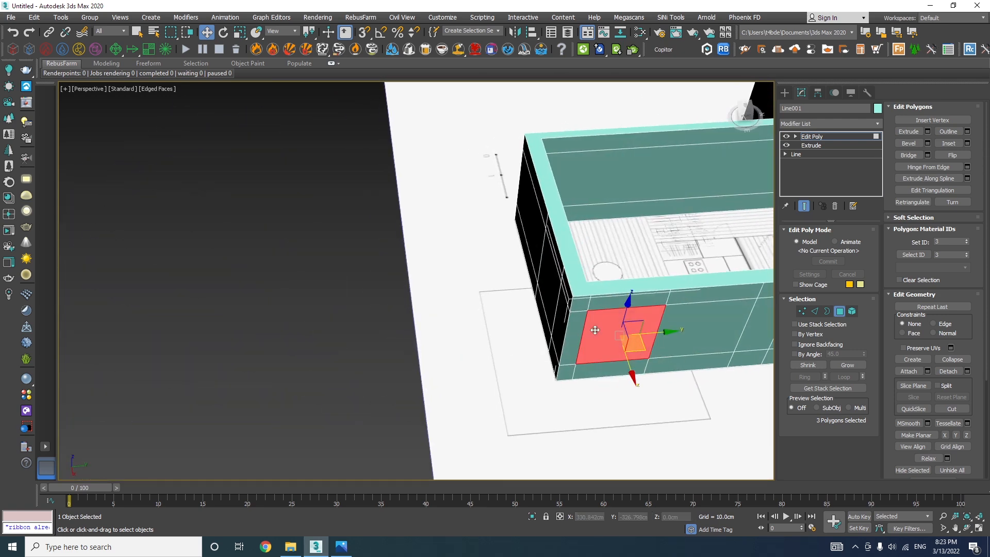
left_click(599, 370, "ctrl")
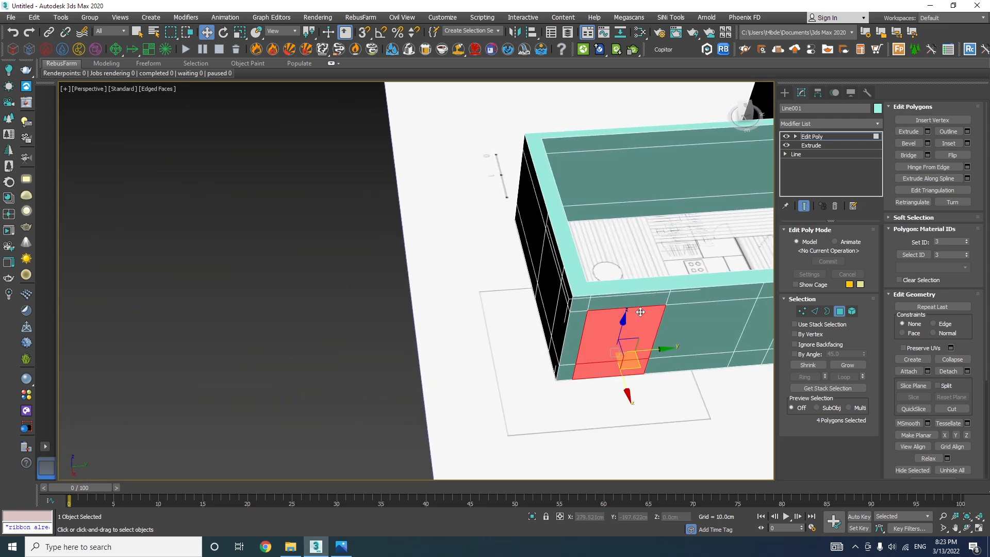
left_click(908, 155)
middle_click_drag(713, 334, 718, 372)
middle_click_drag(585, 413, 705, 297)
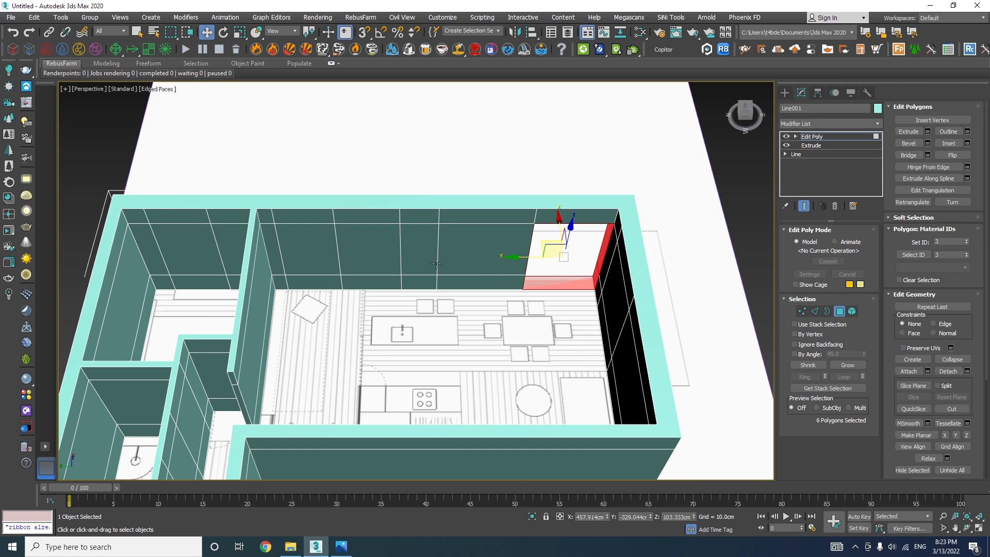
Step: Select the inner and outer middle polygons of the three remaining windows along the long exterior wall
left_click(422, 246)
left_click(315, 246, "ctrl")
middle_click_drag(515, 274, 320, 276, "alt")
left_click(319, 276, "ctrl")
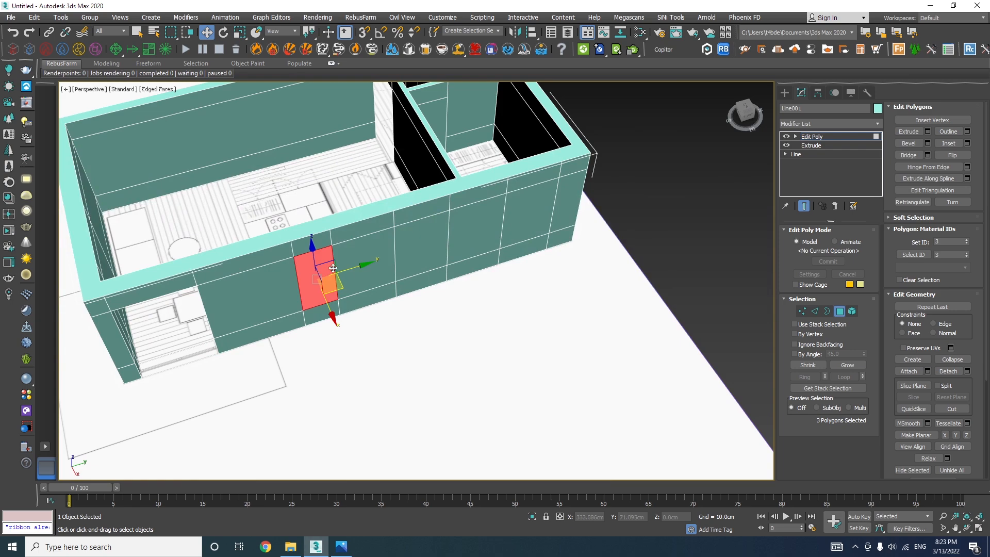
left_click(415, 246, "ctrl")
left_click(526, 214, "ctrl")
middle_click_drag(526, 214, 620, 217, "alt")
left_click(268, 234, "ctrl")
middle_click_drag(268, 234, 588, 298, "alt")
Step: Add the living-room end wall's lower and middle opening polygons on both faces and bridge all selected openings
left_click(591, 187, "ctrl")
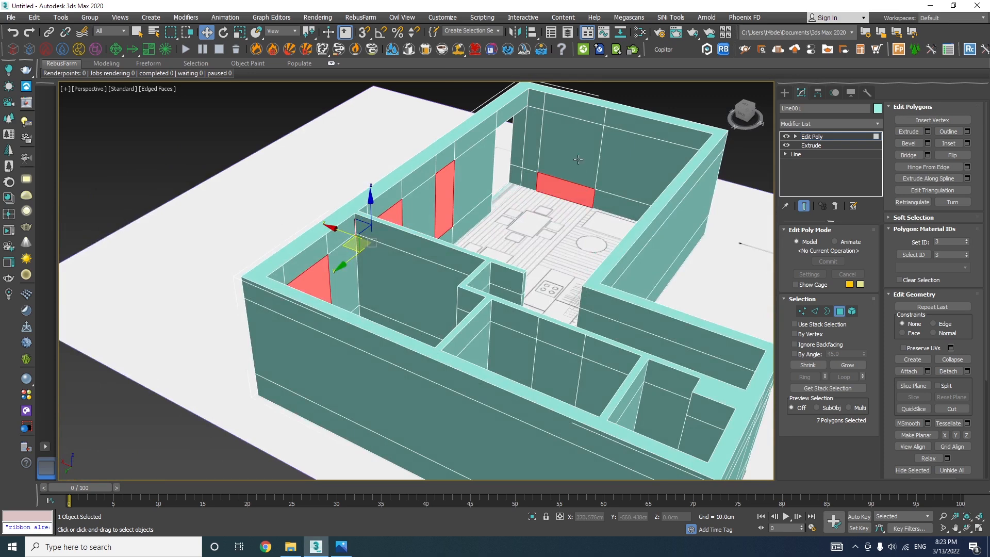
left_click(578, 160, "ctrl")
middle_click_drag(578, 159, 536, 265, "alt")
left_click(490, 331, "ctrl")
left_click(473, 370, "ctrl")
middle_click_drag(479, 340, 444, 351, "alt")
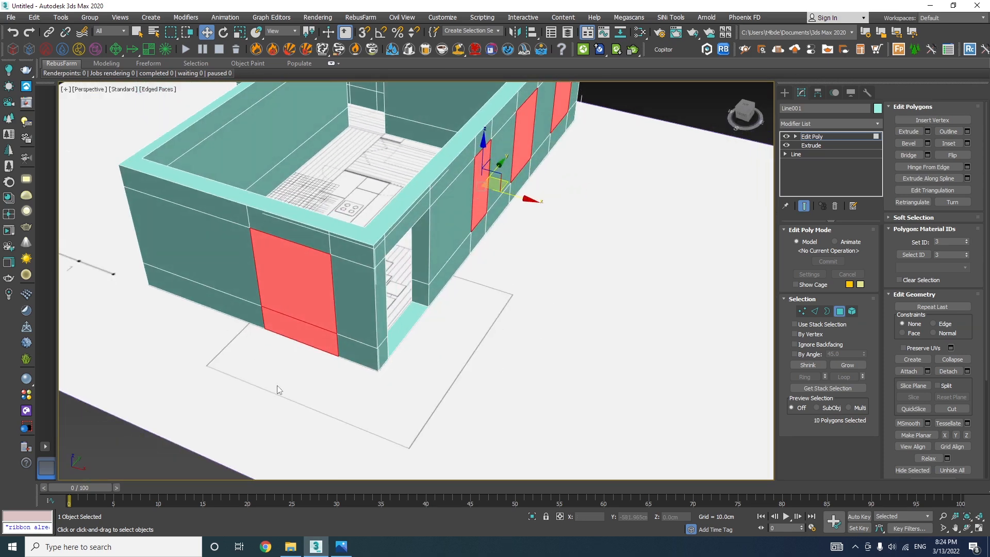
left_click(908, 155)
Step: Select the lower and middle polygons on both faces of the hallway's end wall and bridge them into a door opening
middle_click_drag(404, 227, 554, 314, "alt")
scroll(534, 238, "up", 2)
left_click(535, 238)
left_click(536, 206, "ctrl")
mouse_move(536, 206)
middle_mouse_down("alt")
mouse_move(444, 304)
mouse_move(541, 201)
middle_mouse_up("alt")
left_click(544, 201, "ctrl")
left_click(536, 252, "ctrl")
left_click(903, 153)
Step: Select the lower and middle polygons of the interior door openings along the hallway walls
middle_click_drag(541, 269, 691, 278, "alt")
scroll(587, 181, "down", 2)
left_click(503, 320)
left_click(495, 339, "ctrl")
left_click(489, 332, "ctrl")
left_click(482, 353, "ctrl")
left_click(490, 222, "ctrl")
left_click(489, 249, "ctrl")
left_click(396, 365, "ctrl")
middle_click_drag(397, 364, 473, 281, "alt")
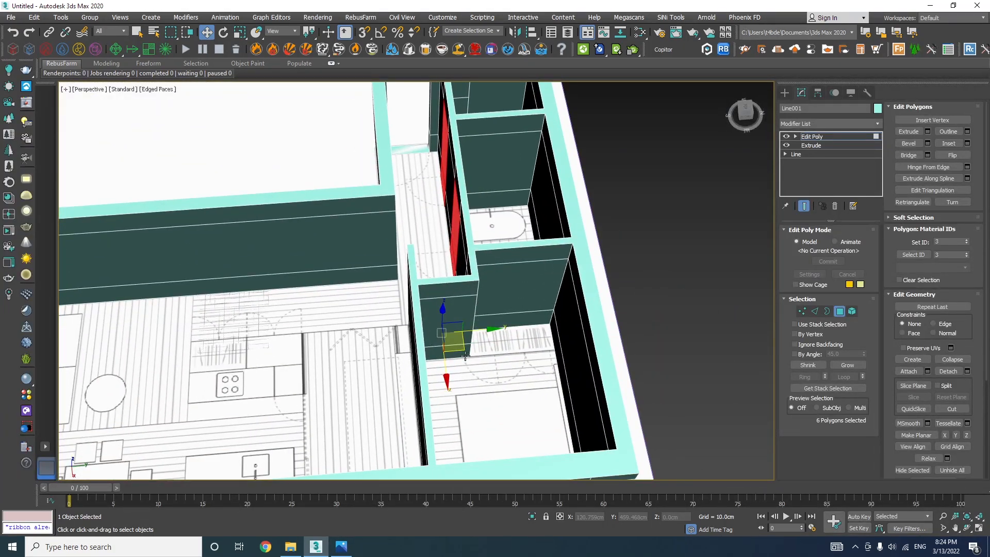
Step: Select the four horizontal edges on the bedroom side of the short hallway-end wall and connect them with 1 segment
scroll(464, 356, "up", 5)
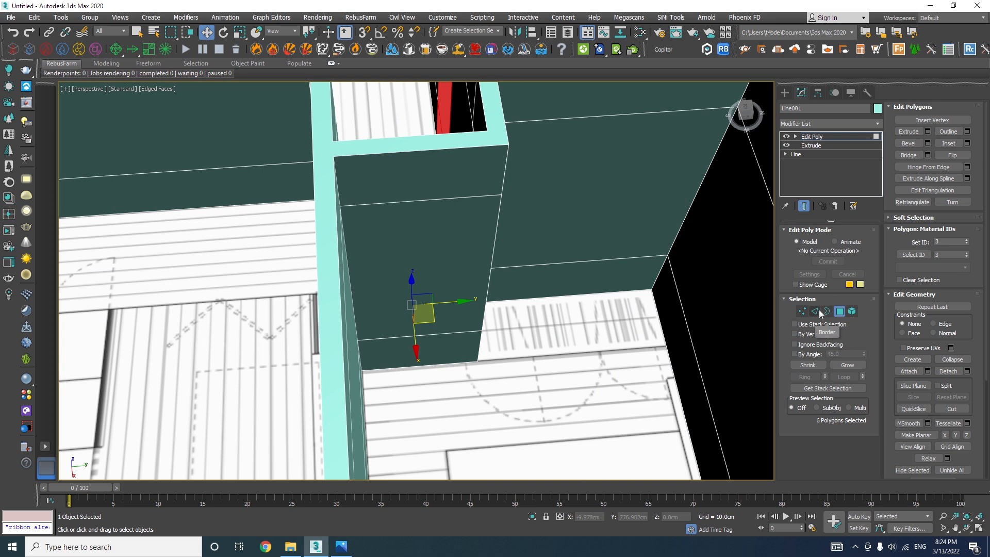
left_click(814, 311)
left_click(456, 149)
left_click(449, 198, "ctrl")
left_click(436, 333, "ctrl")
left_click(437, 364, "ctrl")
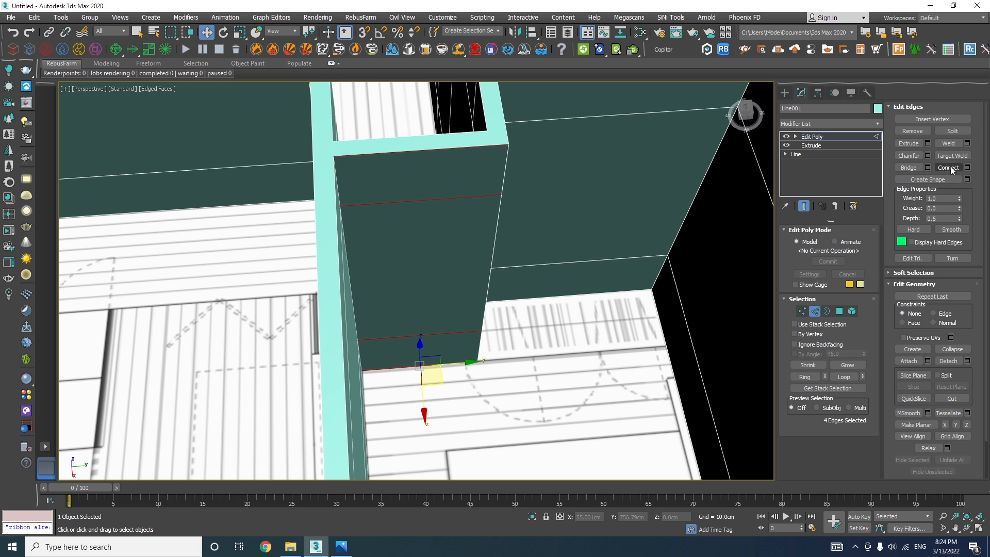
left_click(967, 167)
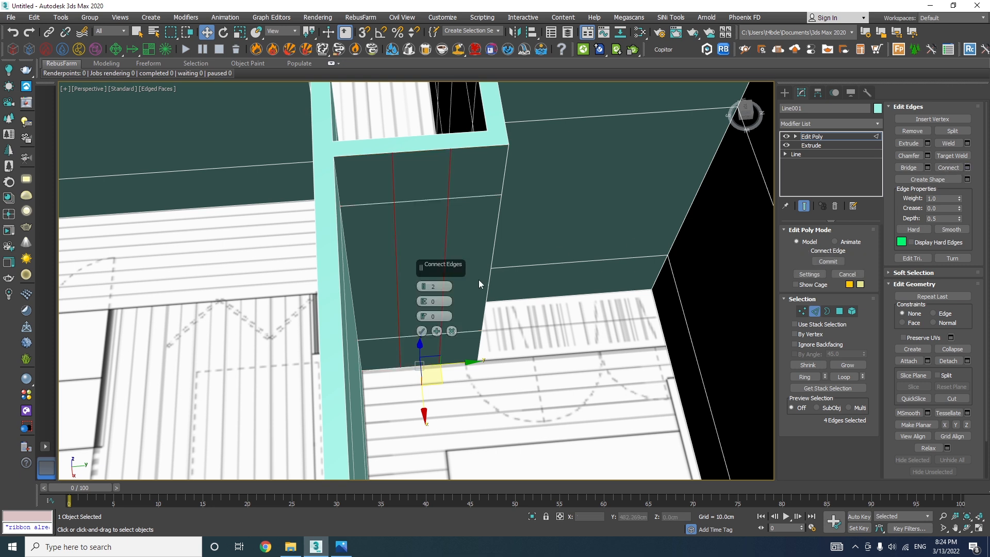
left_click(423, 288)
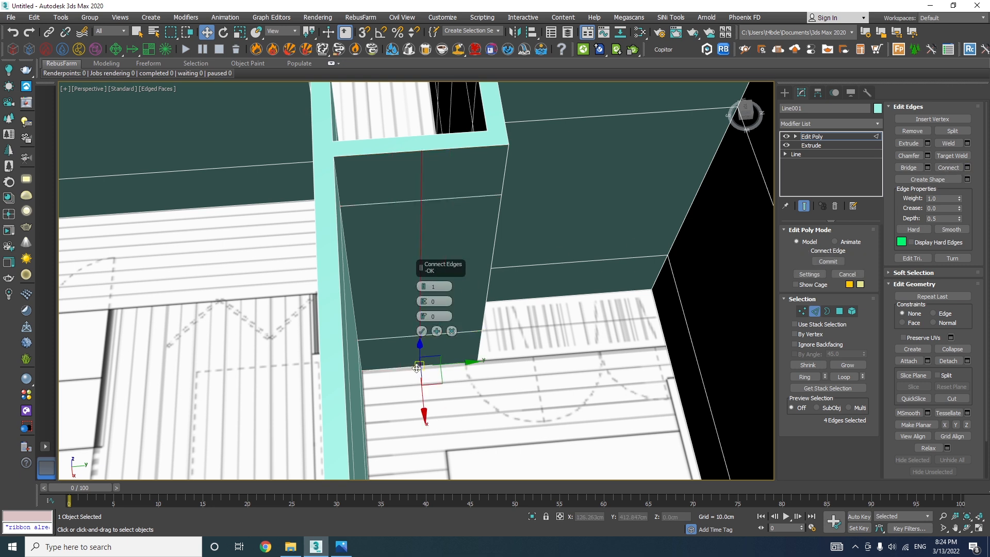
left_click(421, 330)
middle_click_drag(421, 330, 475, 303, "alt")
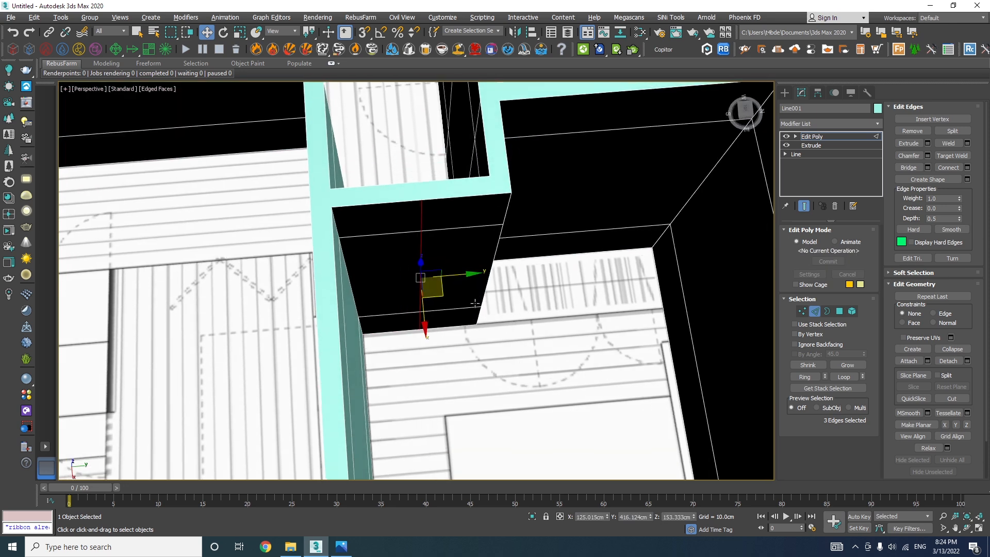
Step: Display the view in wireframe, turn on vertex snapping, and check the axis constraints option
key("F3")
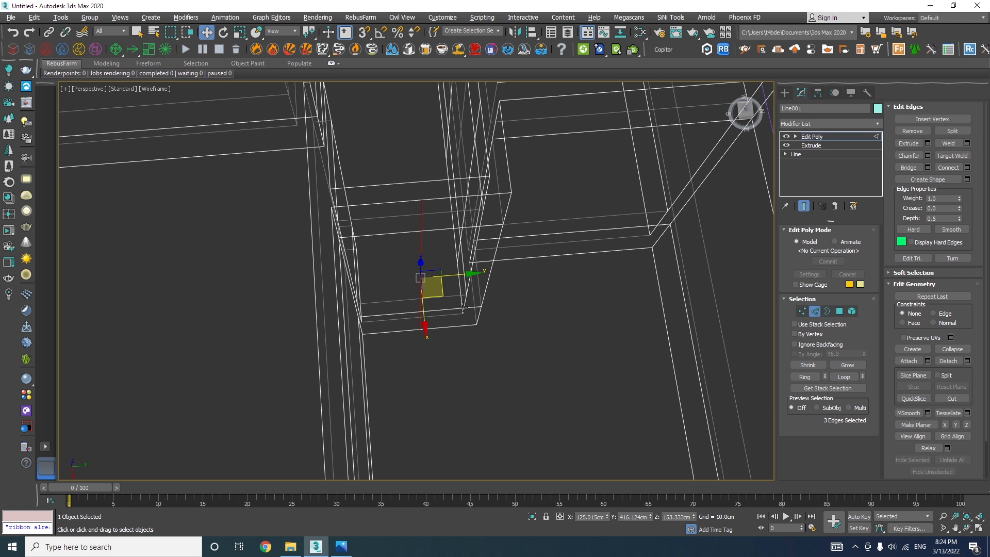
left_click(364, 36)
right_click(364, 34)
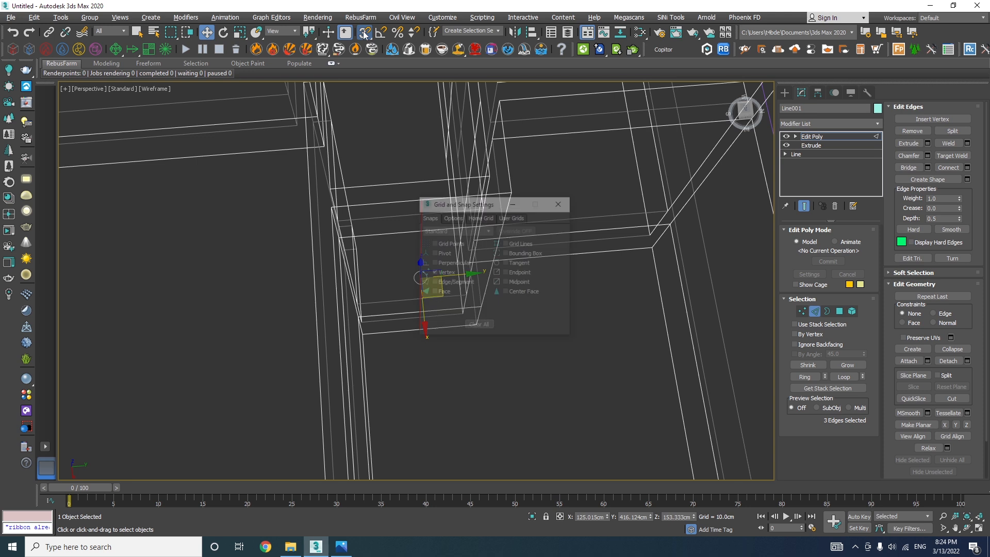
left_click(451, 218)
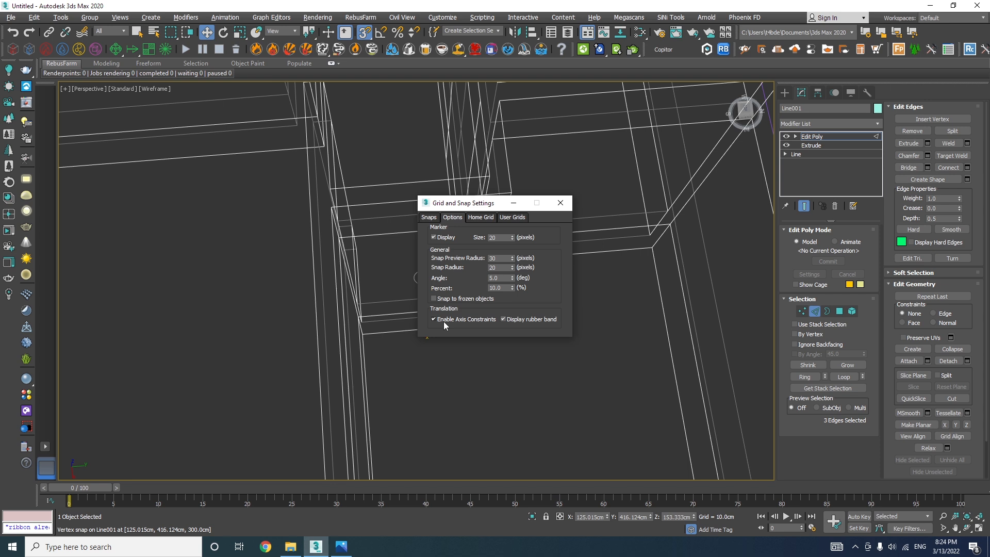
left_click(561, 203)
Step: With axis constraints enabled, snap the new vertical edges along Y into line with the short wall's opposite face
left_click_drag(455, 276, 435, 293)
right_click(364, 32)
left_click(452, 217)
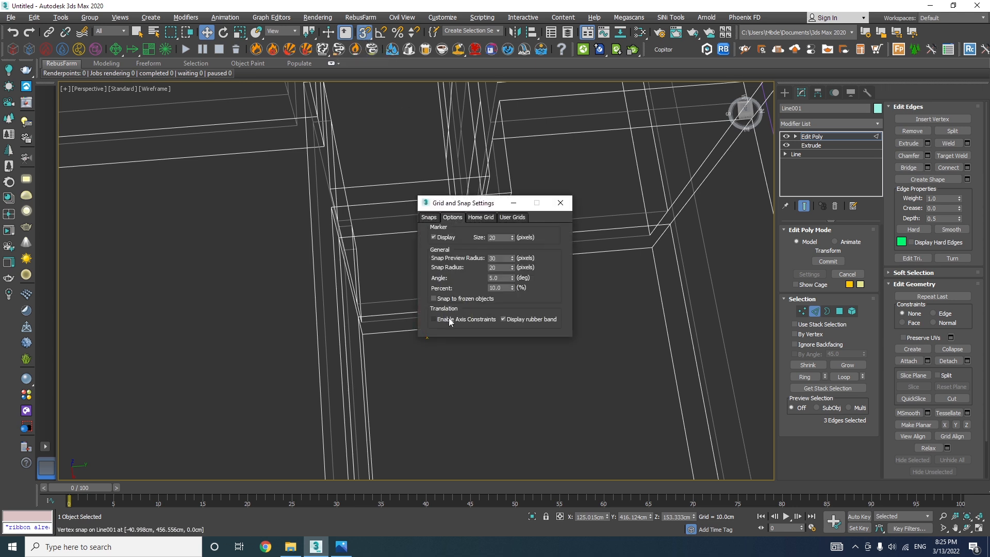
left_click(560, 202)
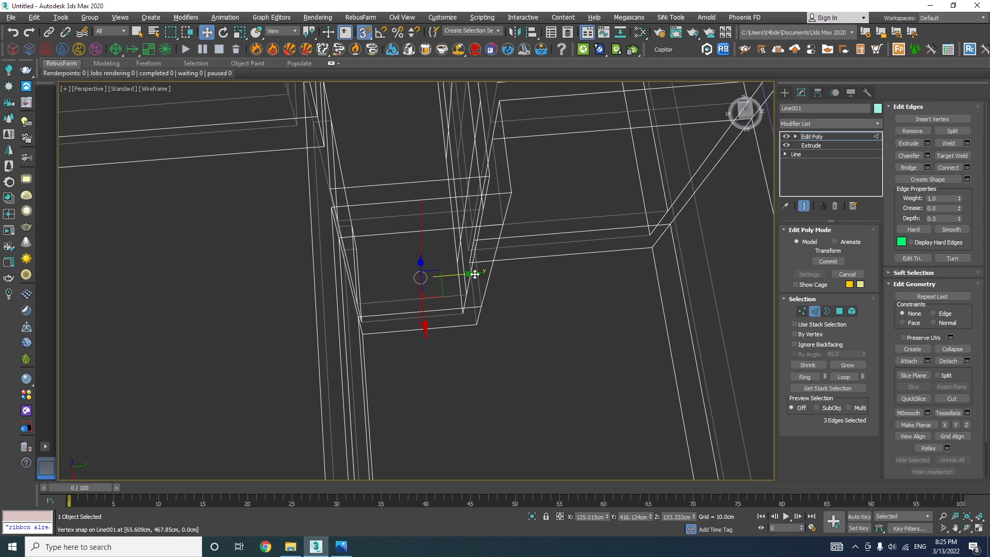
left_click_drag(469, 274, 480, 311)
left_click_drag(456, 274, 462, 313)
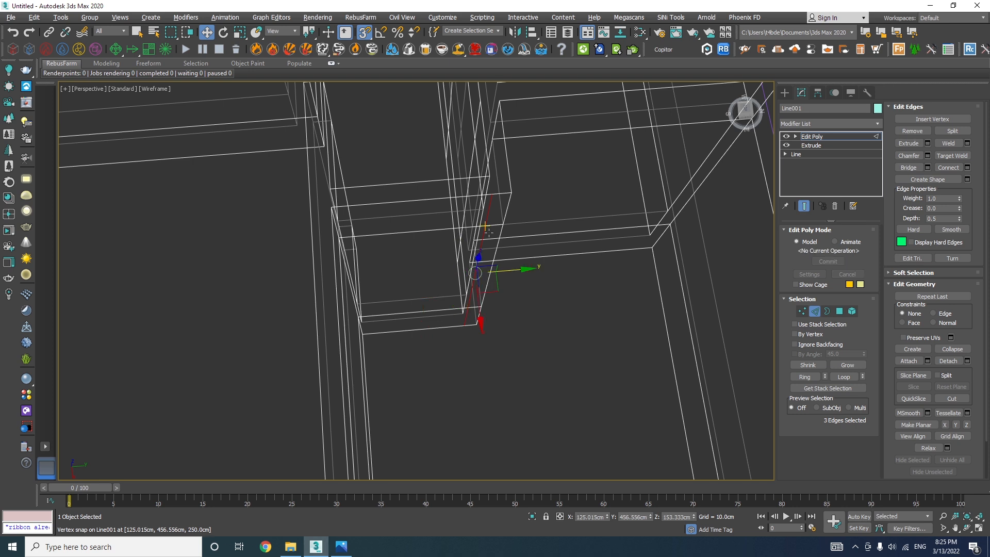
Step: Add the bedroom-side middle and lower polygons of the short wall to the door polygon selection
left_click(839, 311)
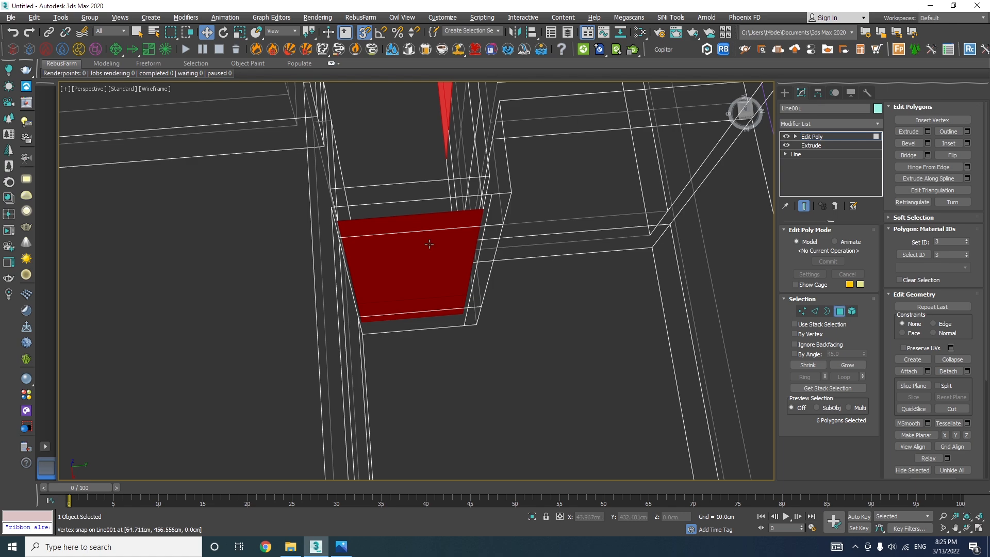
middle_click_drag(429, 244, 418, 247)
left_click(414, 274, "ctrl")
left_click(405, 322, "ctrl")
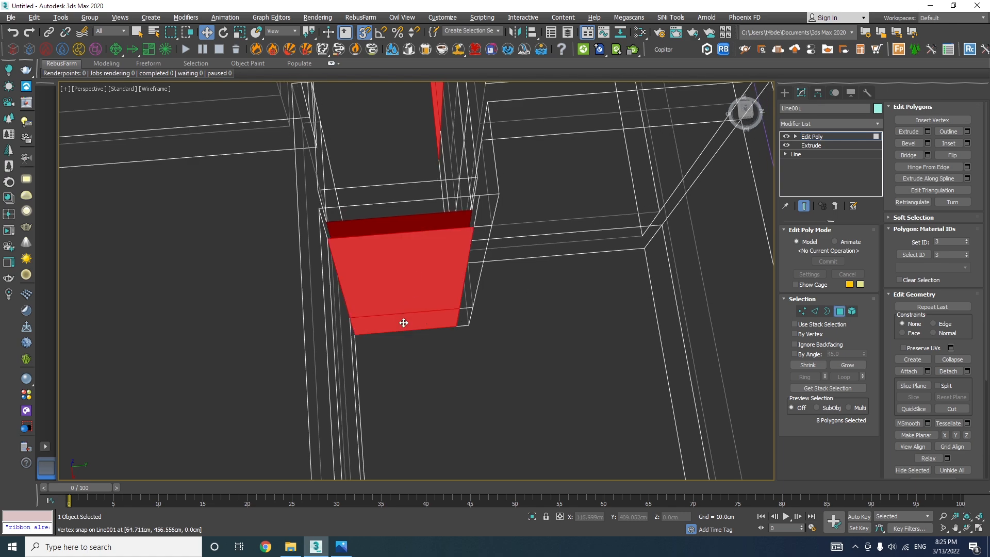
Step: Try to bridge the selected door polygons and undo the bridge
scroll(405, 322, "down", 5)
middle_click_drag(404, 322, 542, 223, "alt")
left_click(908, 155)
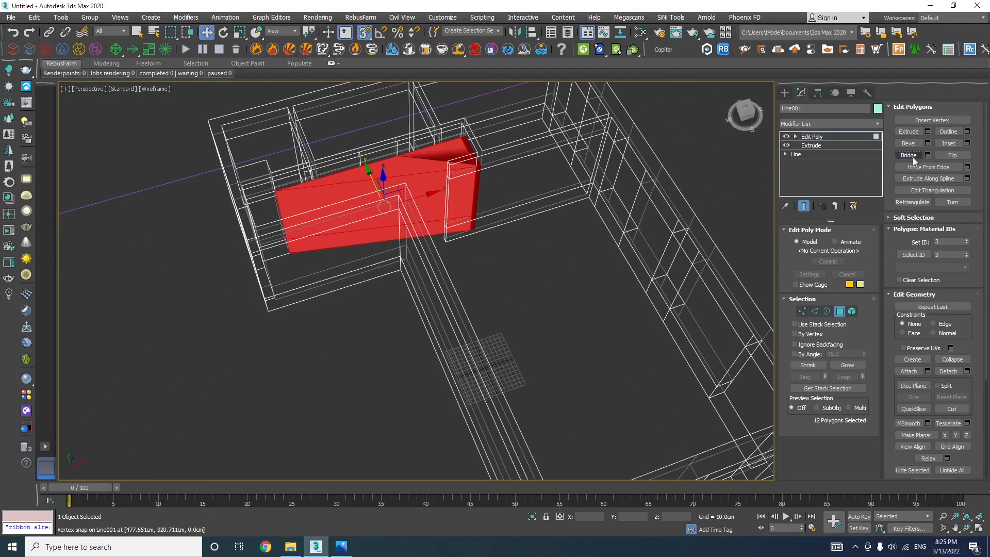
key("ctrl+z")
Step: Add the missing door polygons to the selection, bridge the interior door openings, and restore the shaded display
middle_click_drag(514, 144, 597, 212, "alt")
left_click(420, 207, "ctrl")
left_click(515, 243, "ctrl")
left_click(903, 154)
mouse_move(454, 219)
middle_mouse_down("alt")
mouse_move(271, 225)
mouse_move(410, 252)
middle_mouse_up("alt")
key("F3")
scroll(329, 246, "up", 3)
scroll(329, 247, "down", 3)
middle_click_drag(341, 241, 412, 240, "alt")
middle_click_drag(457, 166, 441, 305, "alt")
scroll(440, 305, "up", 5)
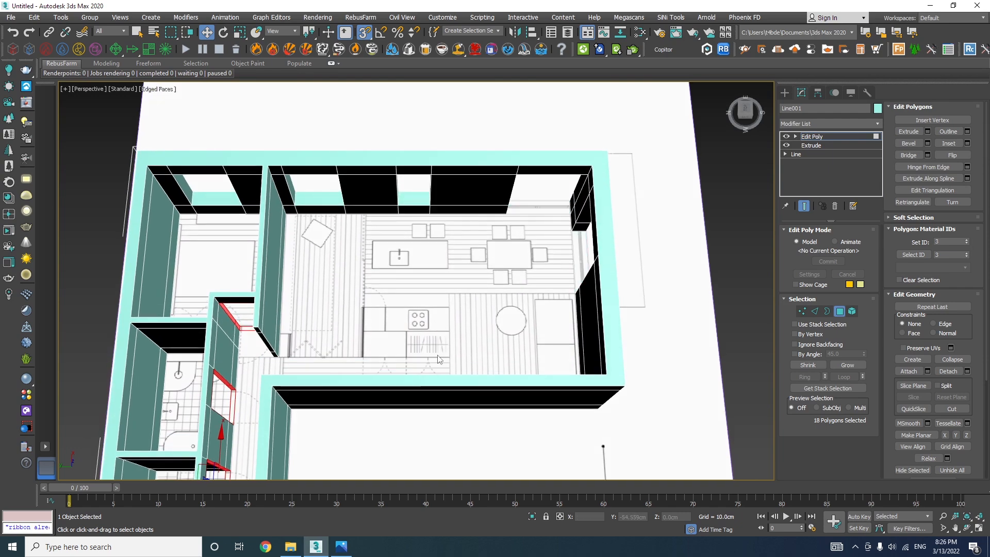
Step: Browse the reference photos to examine the kitchen island, dining furniture, curtains, and shelving
left_click(341, 546)
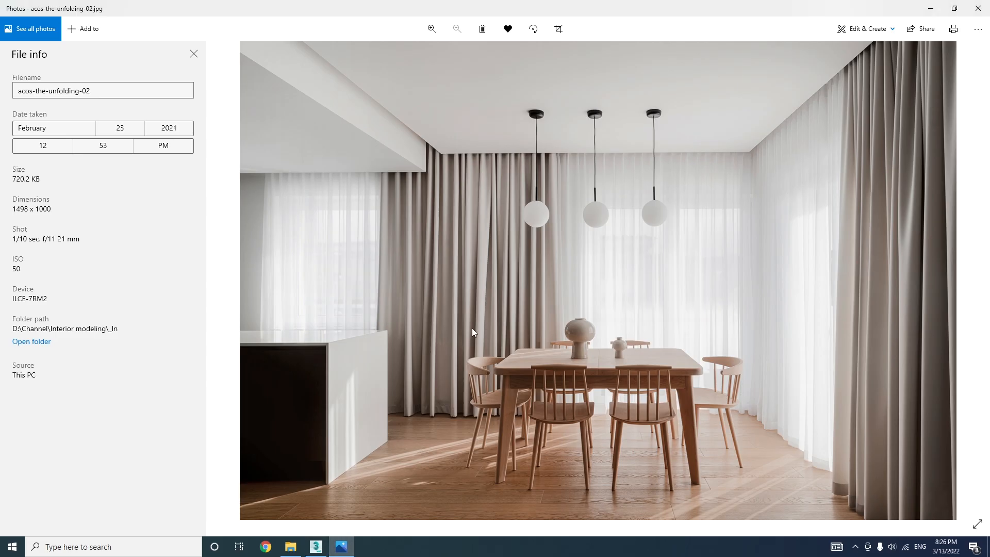
key("Right")
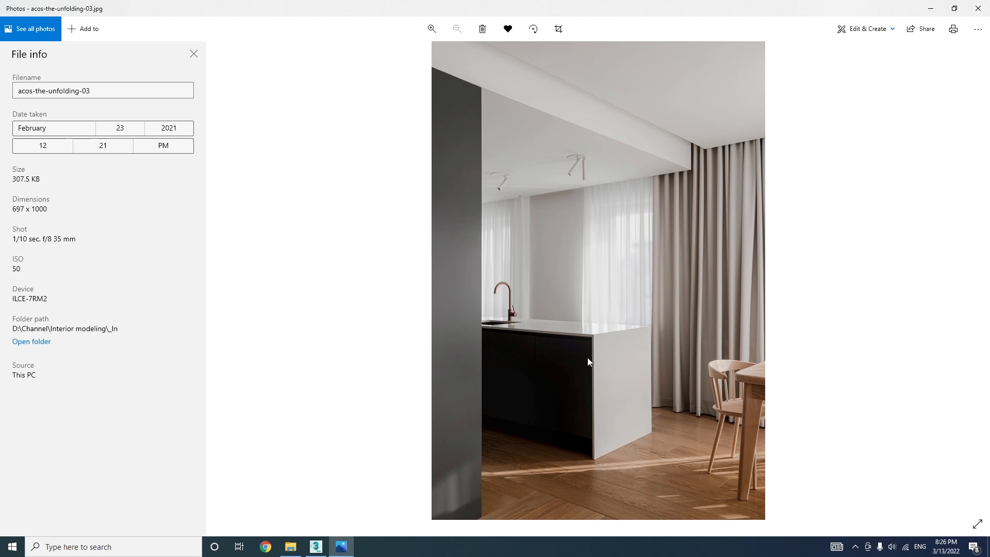
scroll(570, 369, "up", 3)
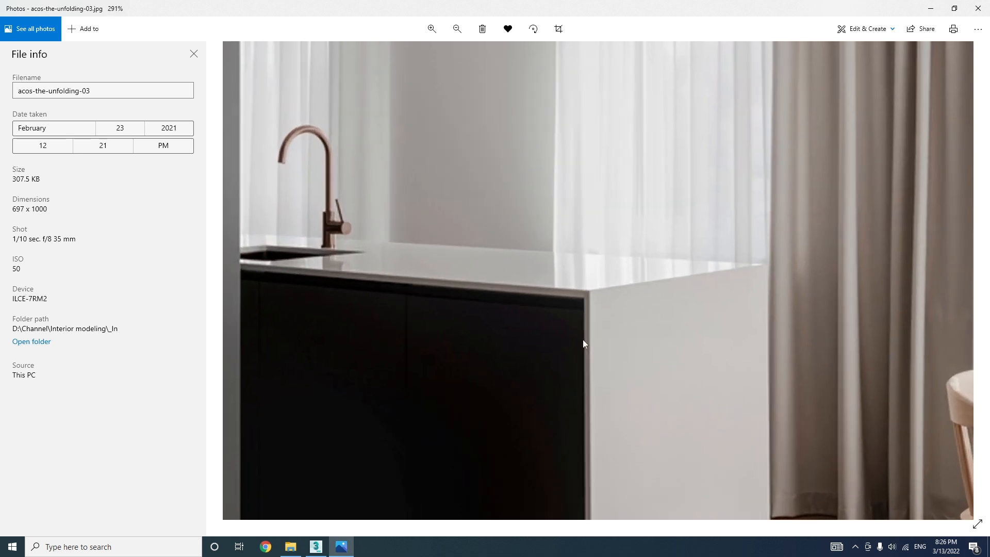
scroll(498, 309, "down", 3)
key("Right")
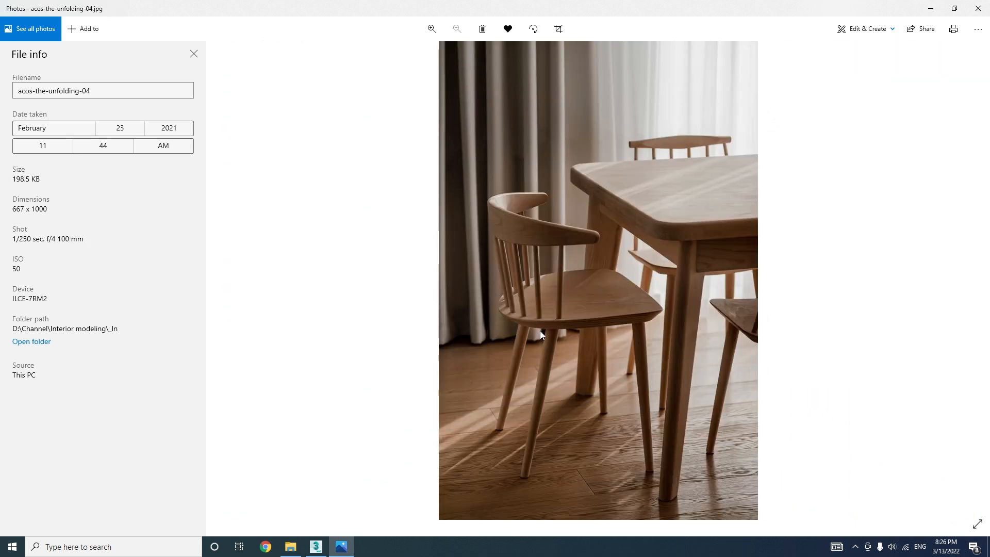
key("Right")
key("Right")
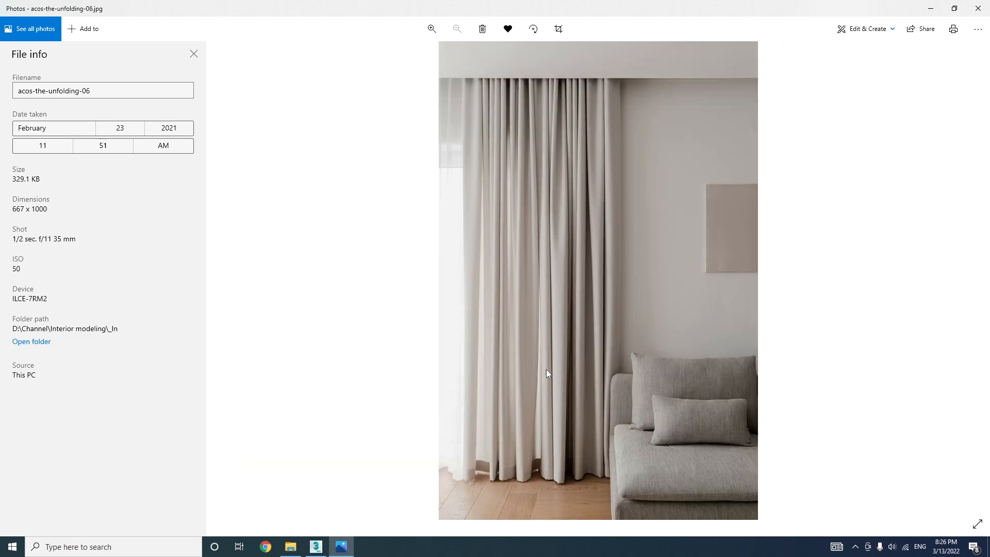
key("Right")
key("Right")
key("Right")
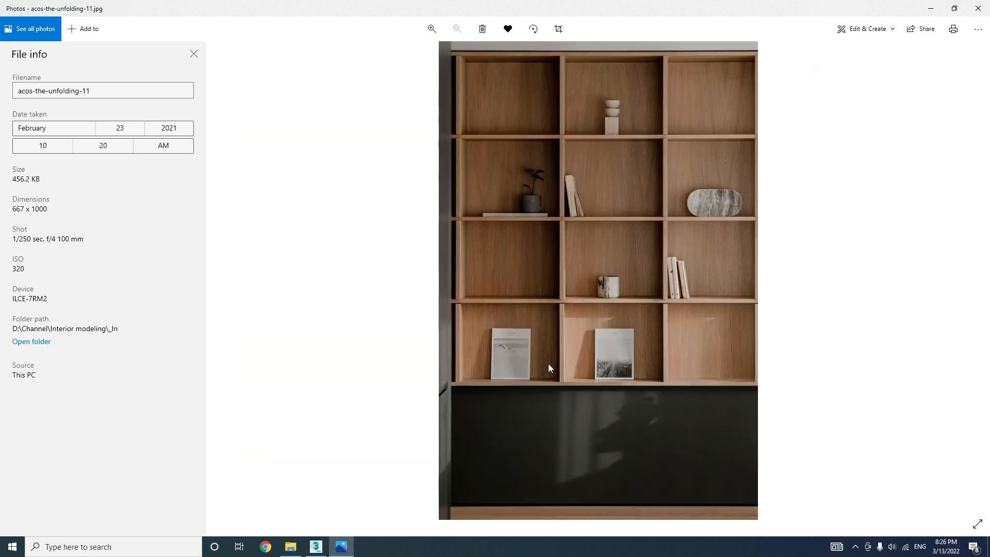
Step: Browse further reference photos to examine the wall shelving, the bedroom, and the kitchen with its island
key("Left")
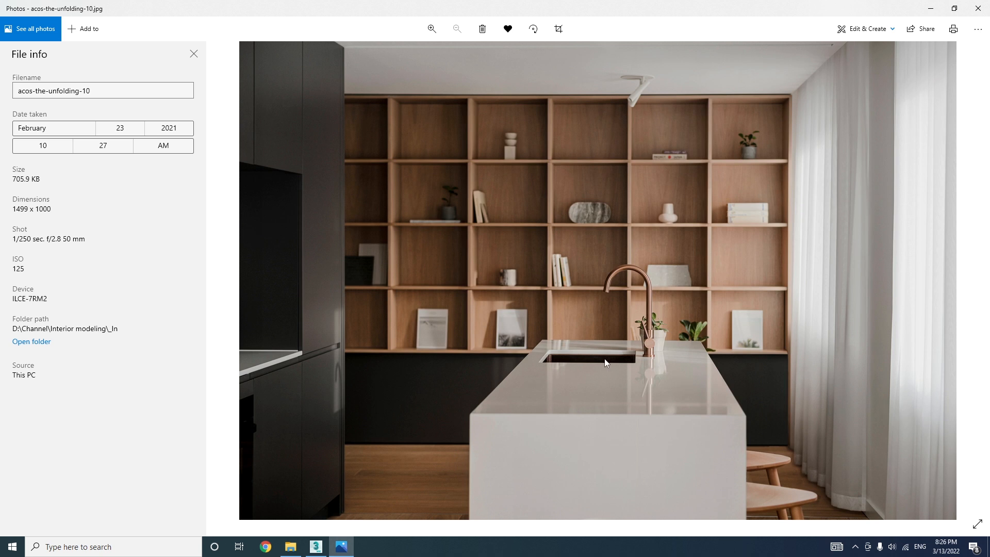
key("Right")
key("Right")
key("Right")
key("Right")
key("Right")
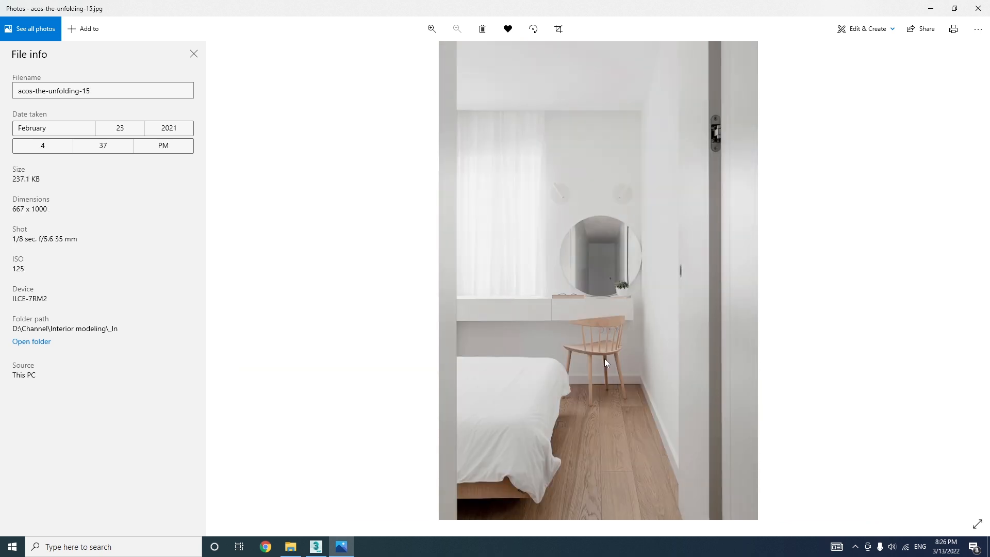
key("Right")
key("Right")
key("Right")
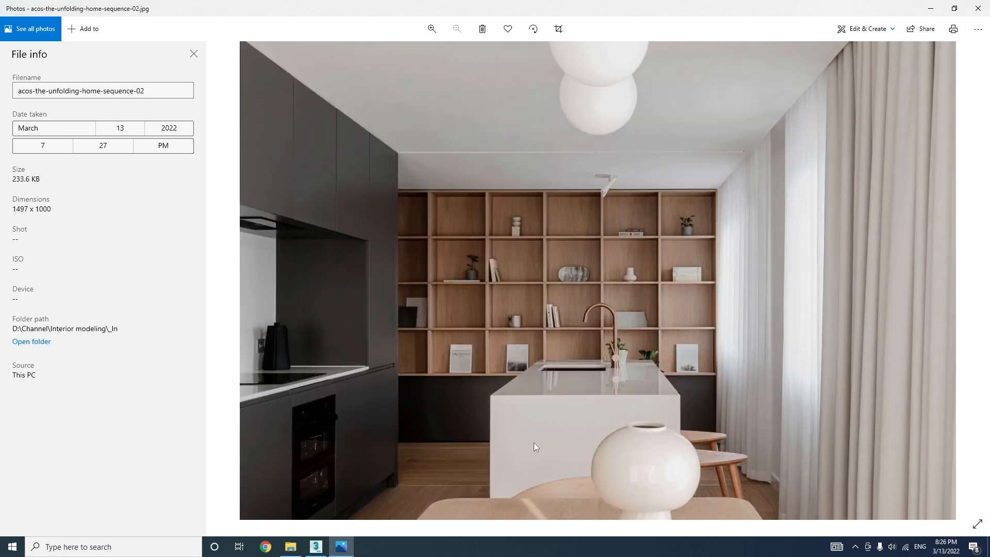
Step: Return to 3ds Max and draw a box about 202 by 78 cm over the kitchen island outline in the top view
left_click(315, 546)
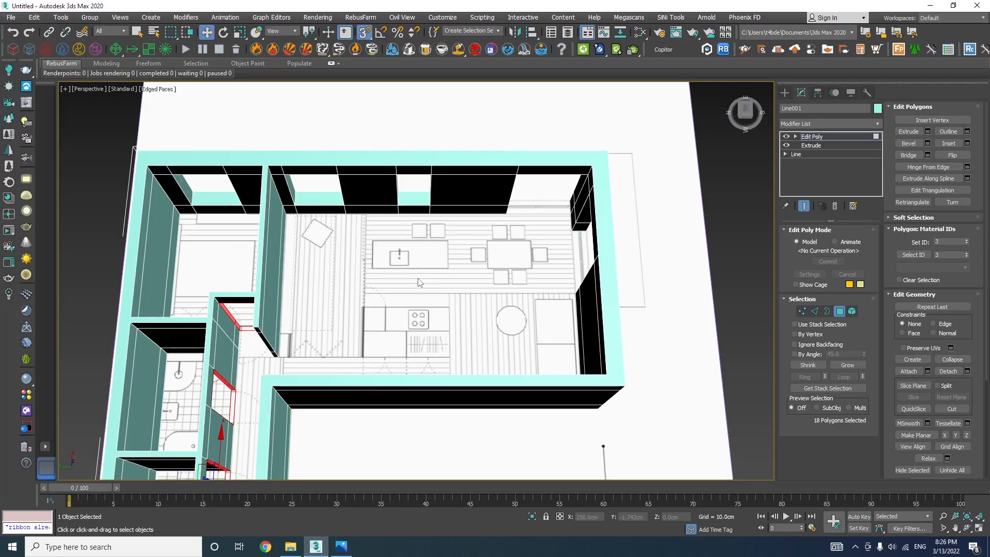
left_click(88, 89)
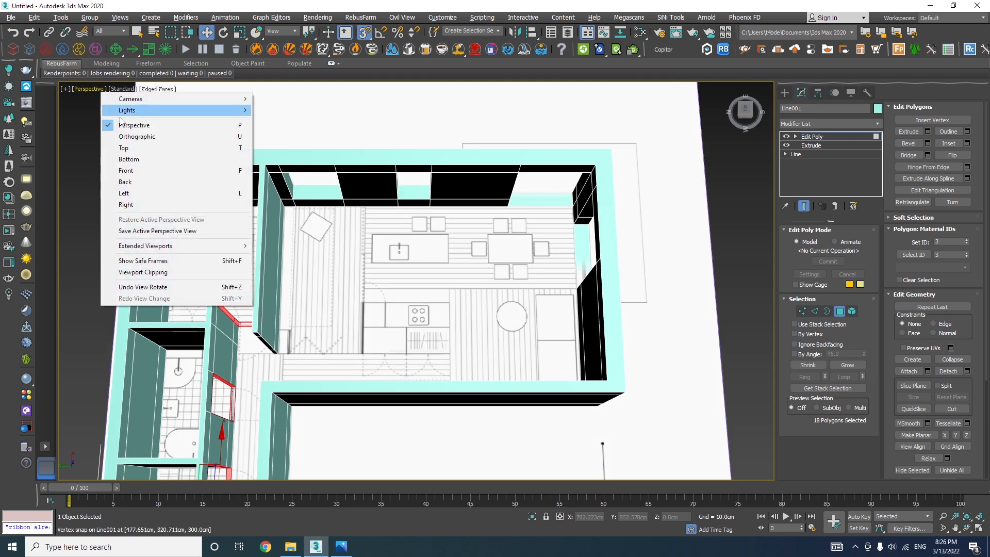
left_click(146, 149)
scroll(512, 322, "up", 4)
middle_click_drag(512, 323, 464, 134)
scroll(464, 124, "up", 5)
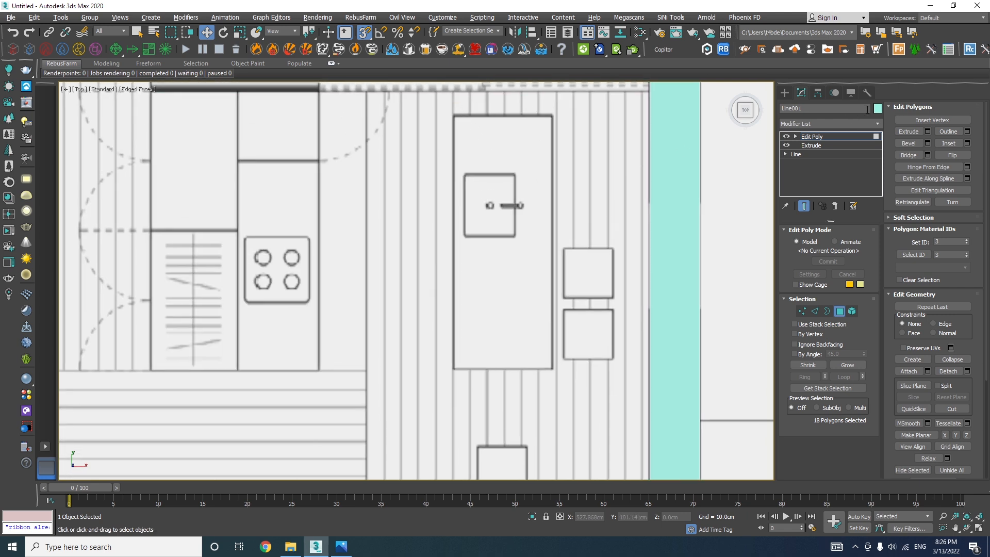
left_click(784, 92)
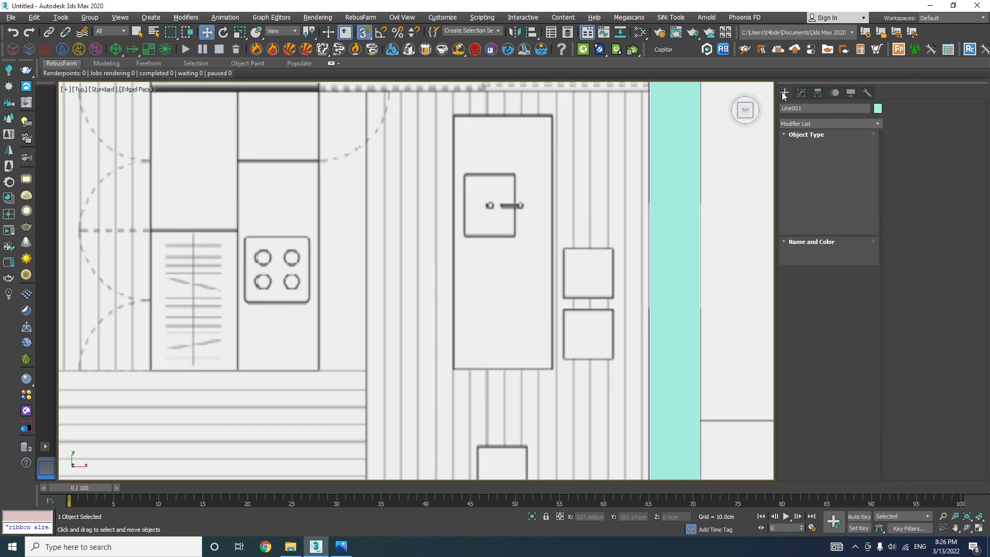
left_click(785, 108)
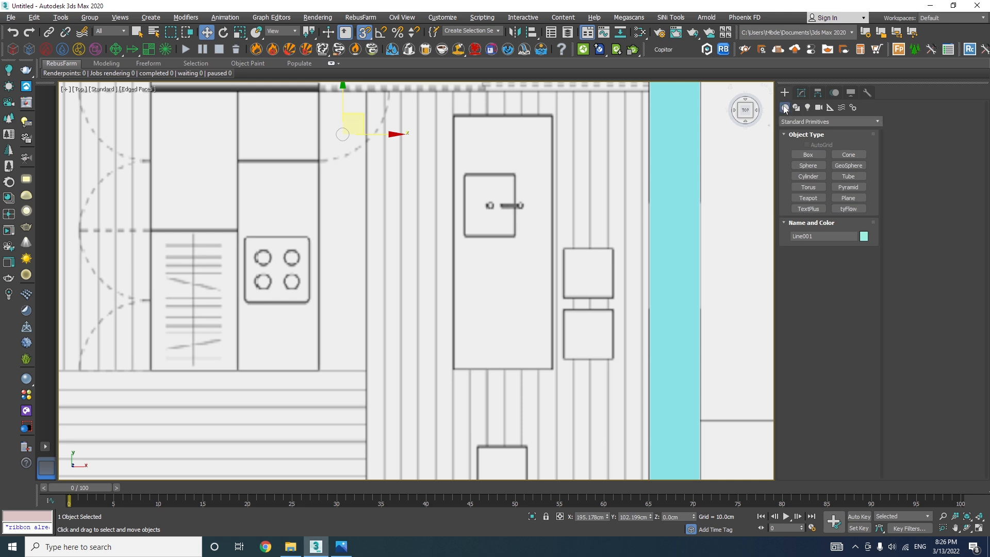
left_click(807, 155)
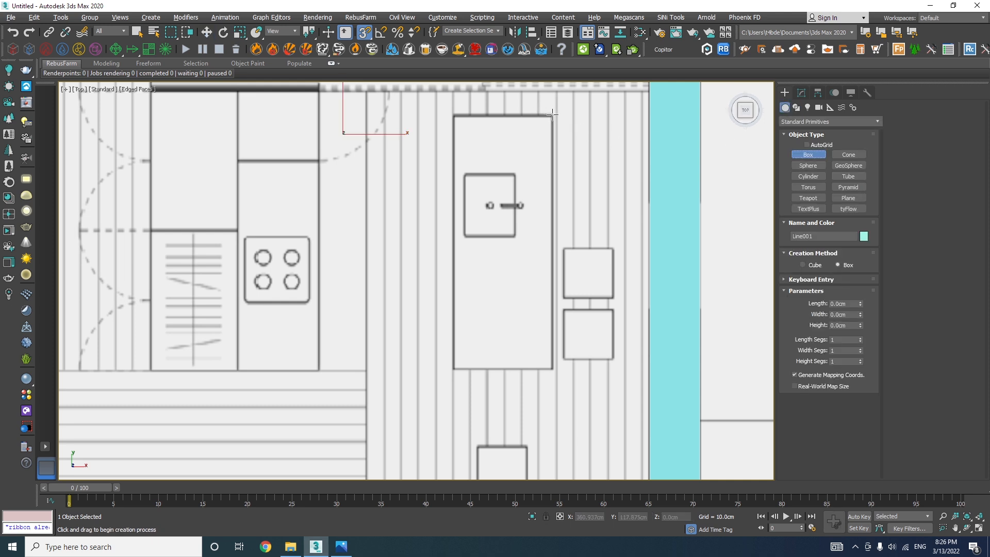
left_click_drag(552, 115, 453, 369)
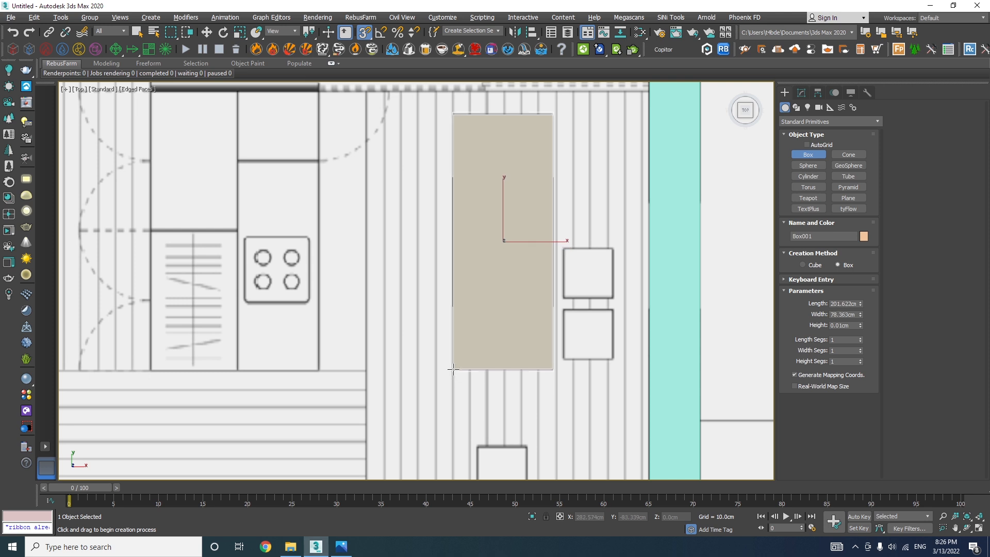
key("w")
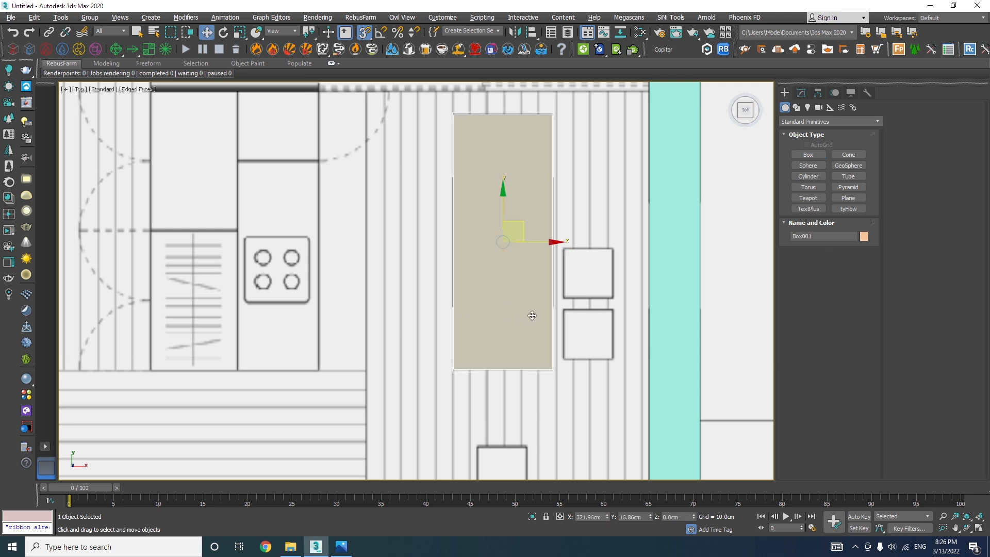
Step: Set the island box's length to 200 cm, width to 80 cm and height to 90 cm, and show it in perspective view
left_click(801, 93)
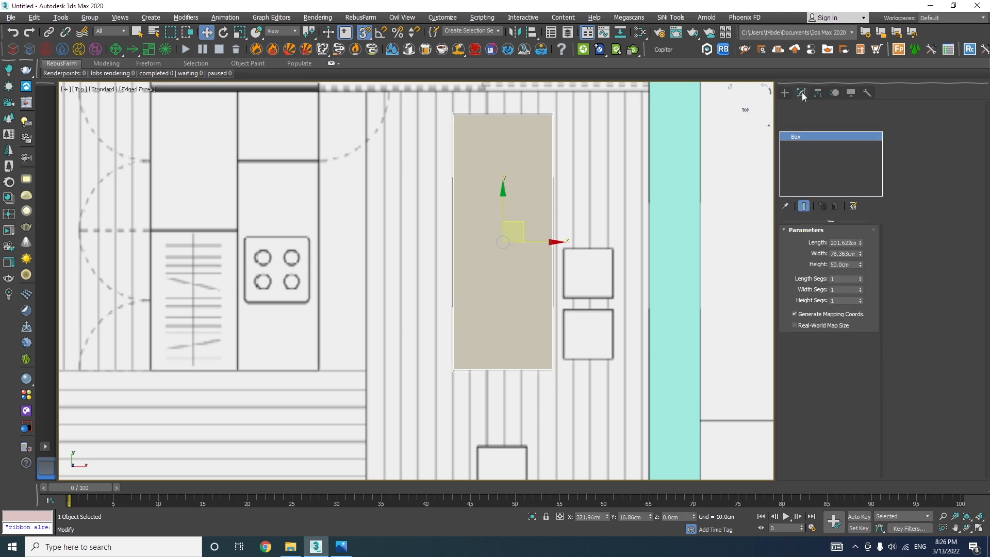
double_click(834, 243)
type("200")
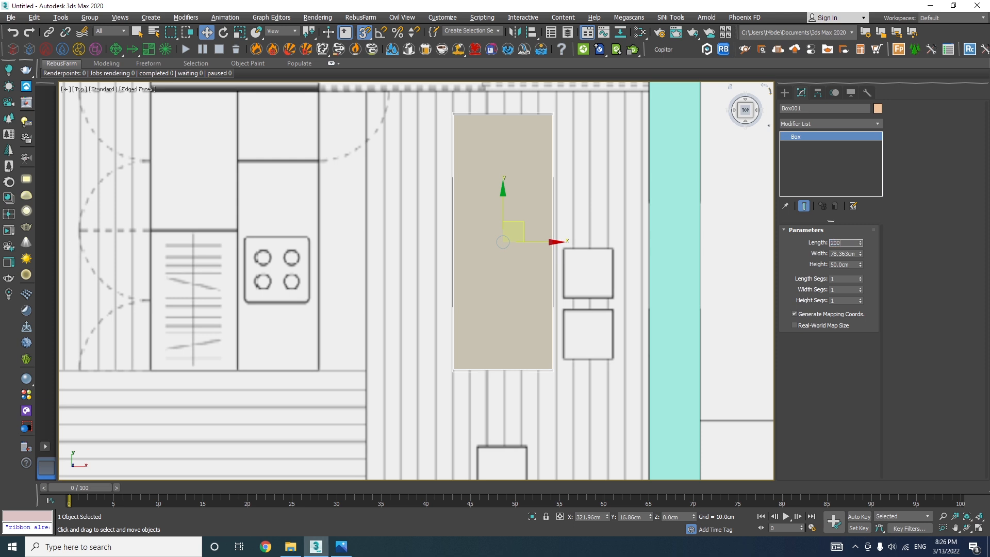
key("Tab")
type("80")
key("Tab")
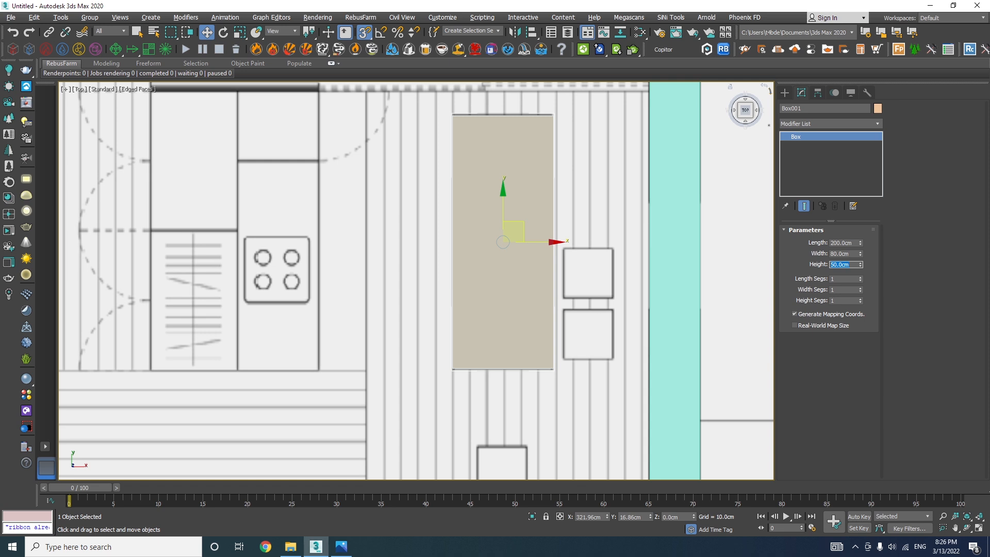
key("Return")
right_click(427, 243)
left_click(380, 298)
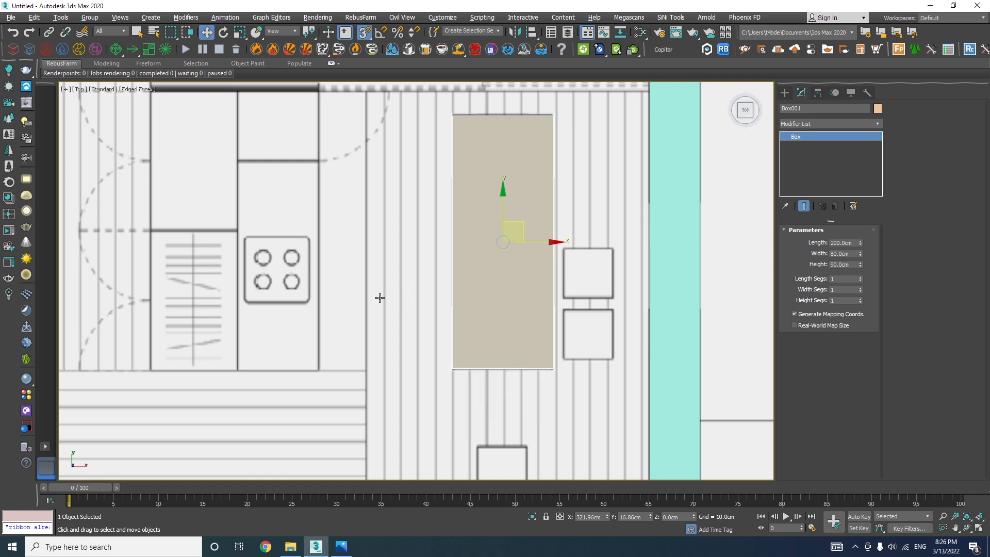
left_click(80, 89)
left_click(109, 125)
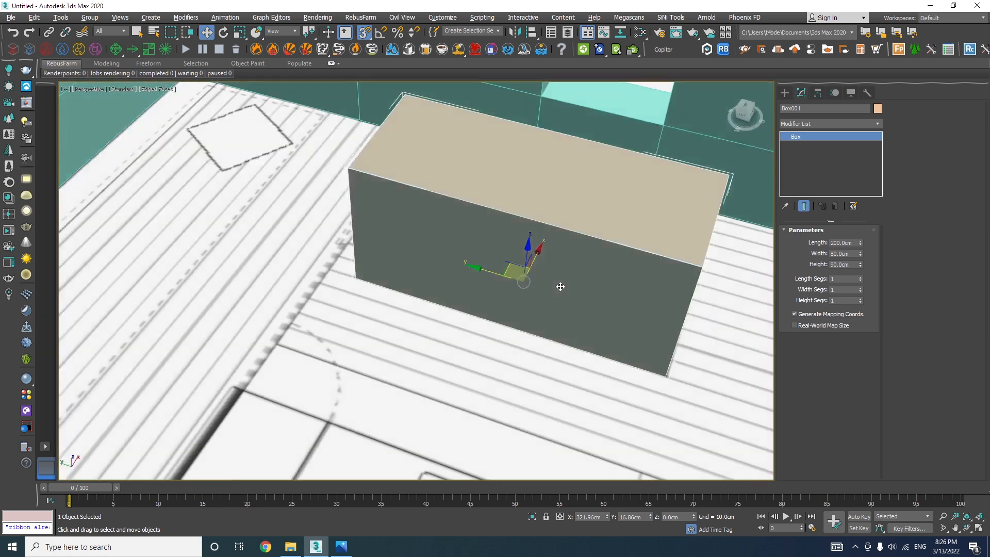
middle_click_drag(561, 287, 540, 286, "alt")
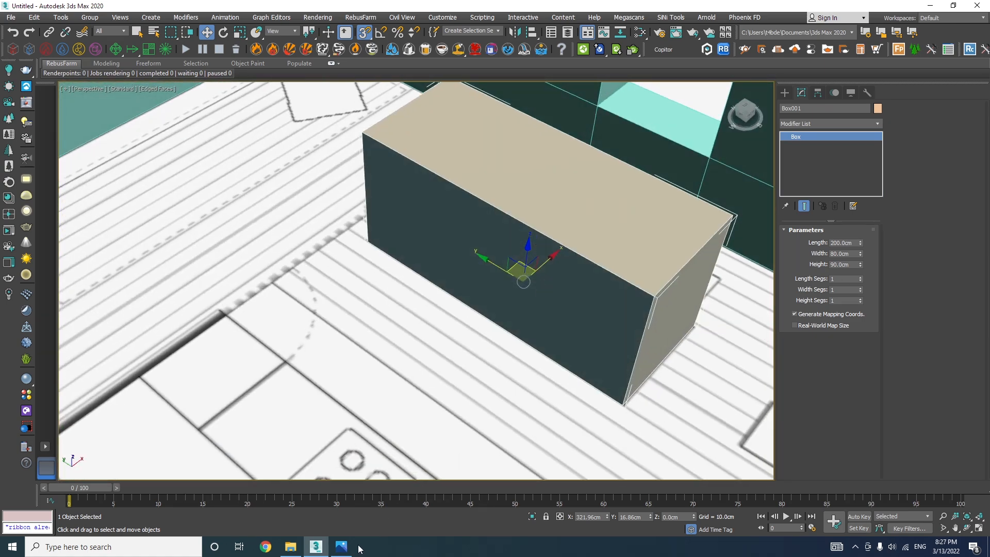
Step: Open the reference photo acos-the-unfolding-03.jpg from the _In folder to examine the kitchen island's side and end panel
left_click(291, 547)
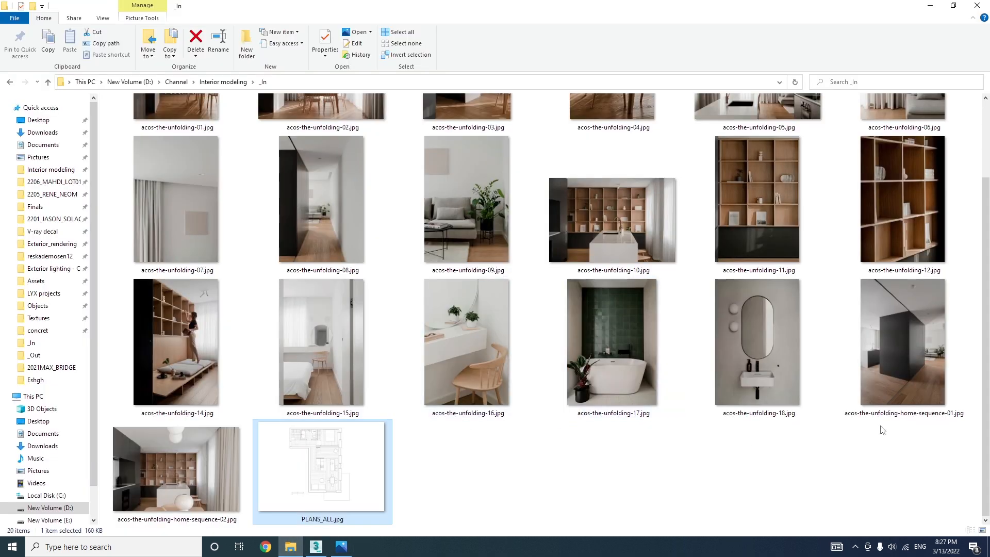
left_click_drag(980, 429, 983, 321)
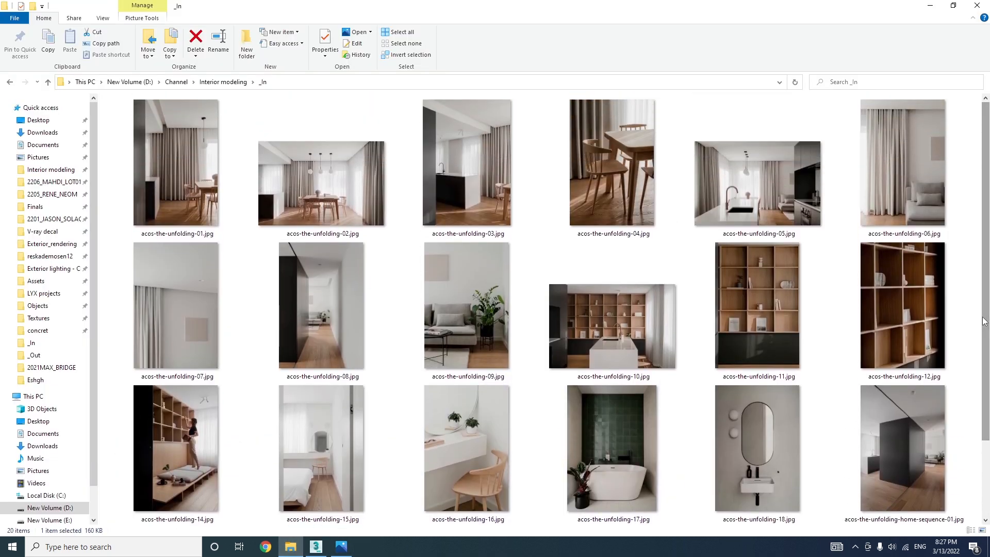
double_click(443, 200)
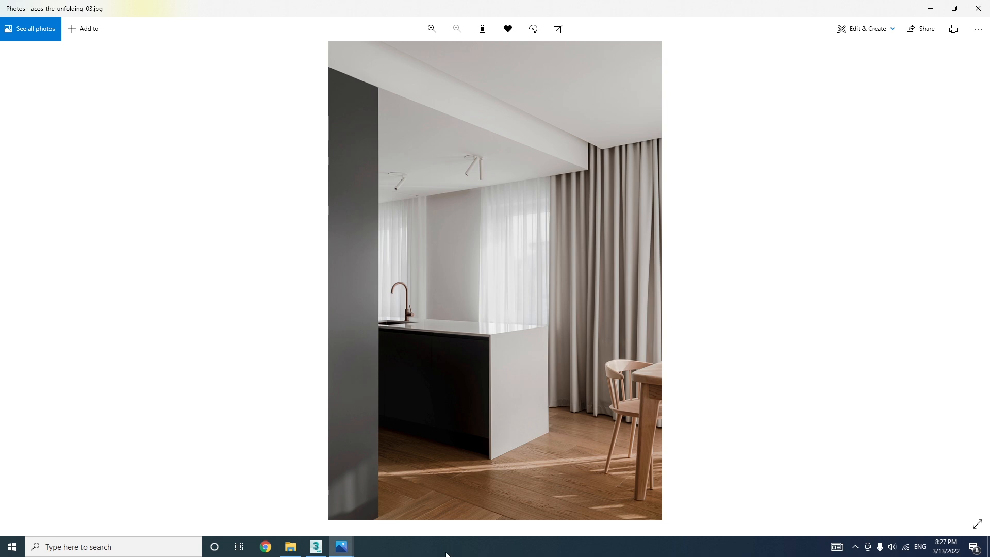
Step: Return to 3ds Max, add an Edit Poly modifier to the island box, and enable edge selection
left_click(315, 546)
scroll(583, 310, "up", 3)
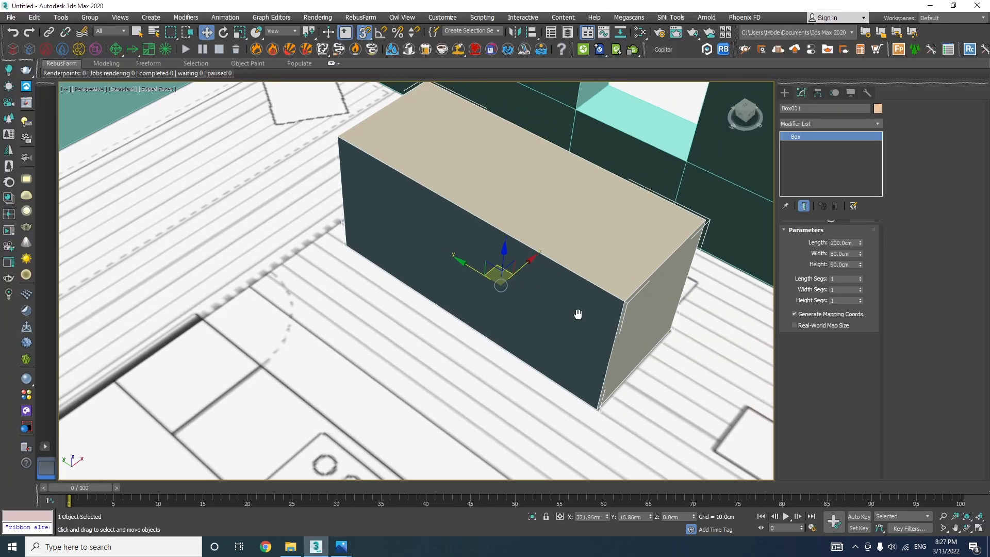
scroll(525, 319, "up", 2)
left_click(811, 124)
scroll(871, 184, "down", 8)
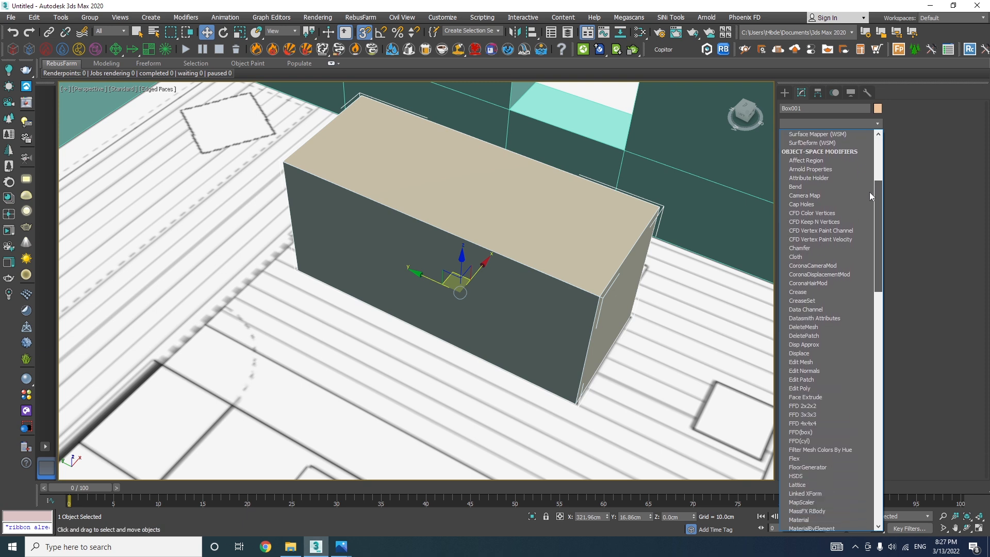
left_click(810, 385)
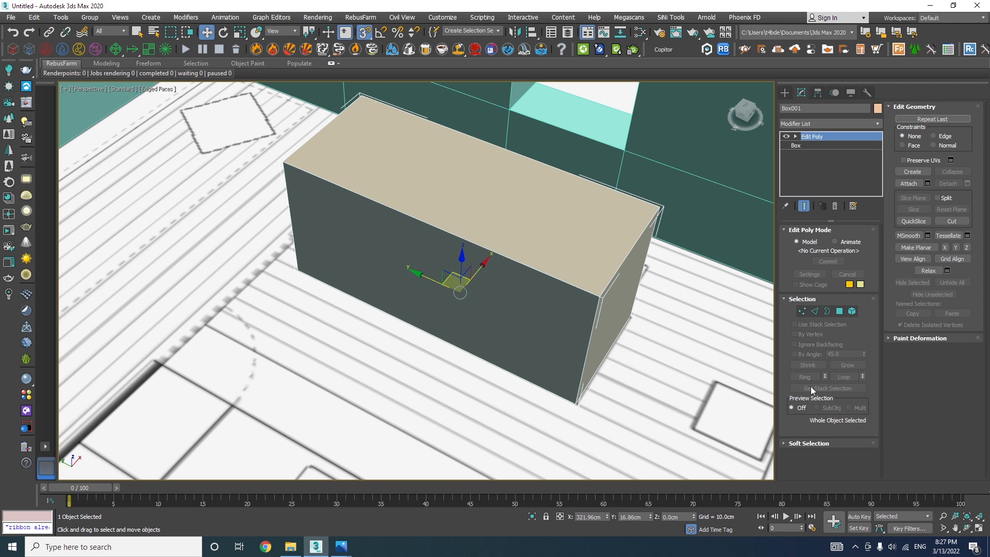
left_click(814, 311)
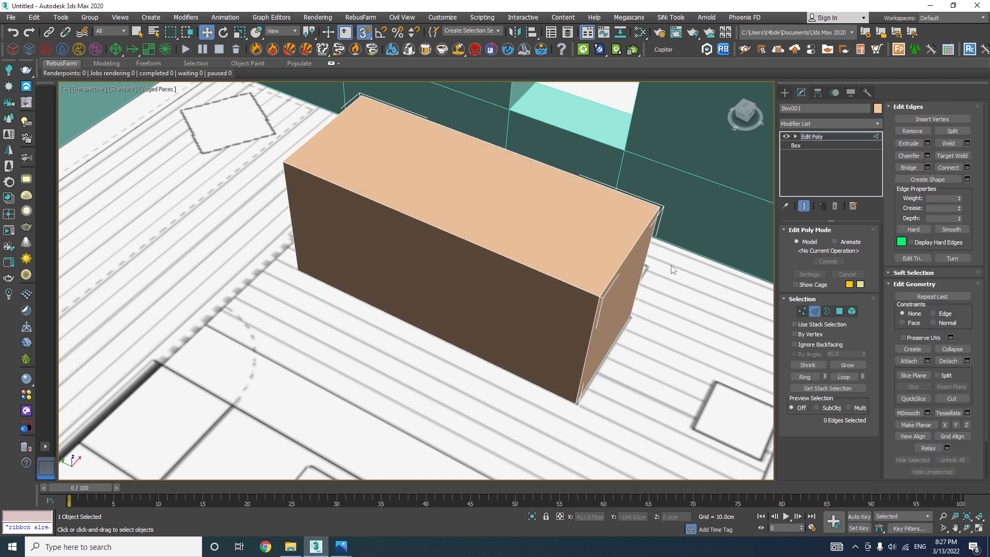
Step: Isolate the island box and select its four lengthwise edges as a ring
left_click_drag(452, 330, 454, 397)
middle_click_drag(485, 302, 557, 291, "alt")
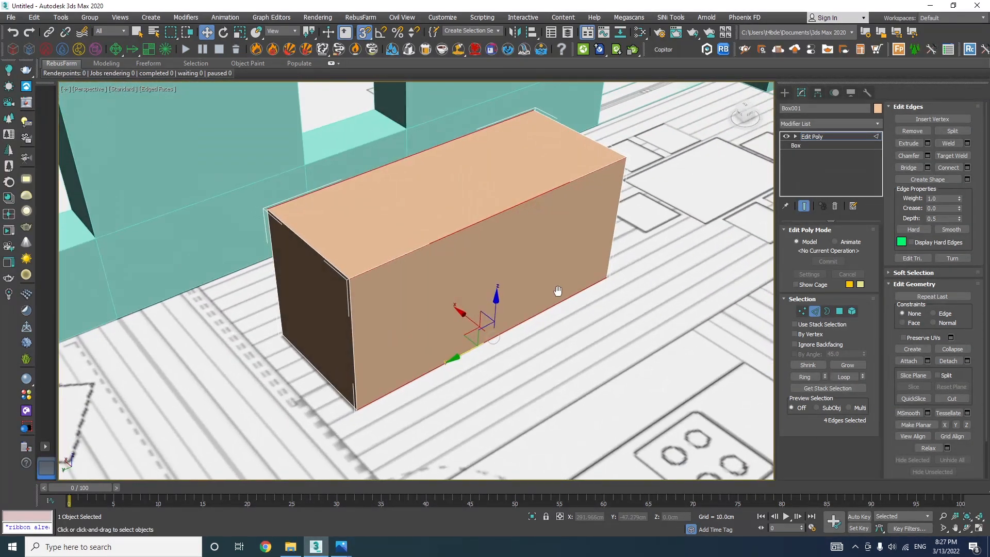
left_click(532, 516)
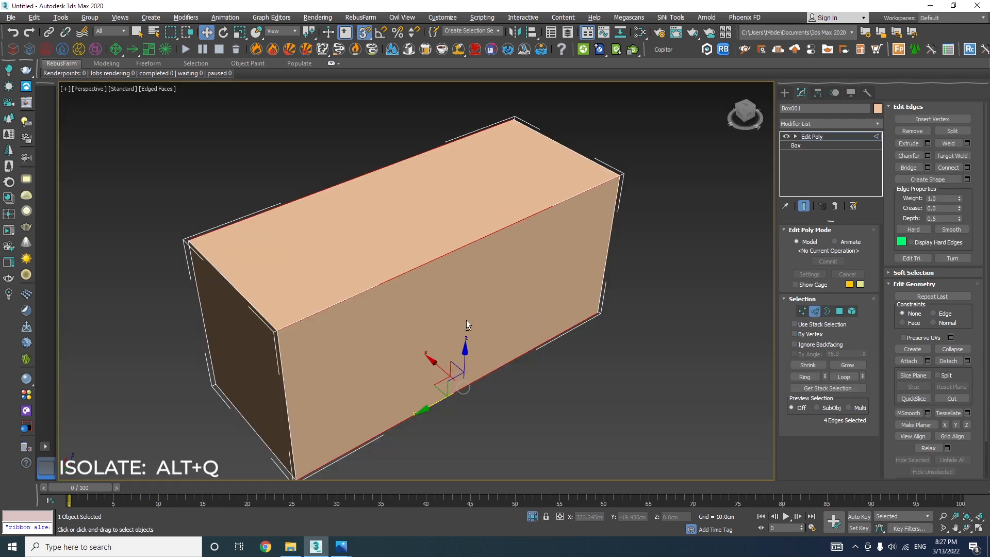
middle_click_drag(511, 285, 587, 309, "alt")
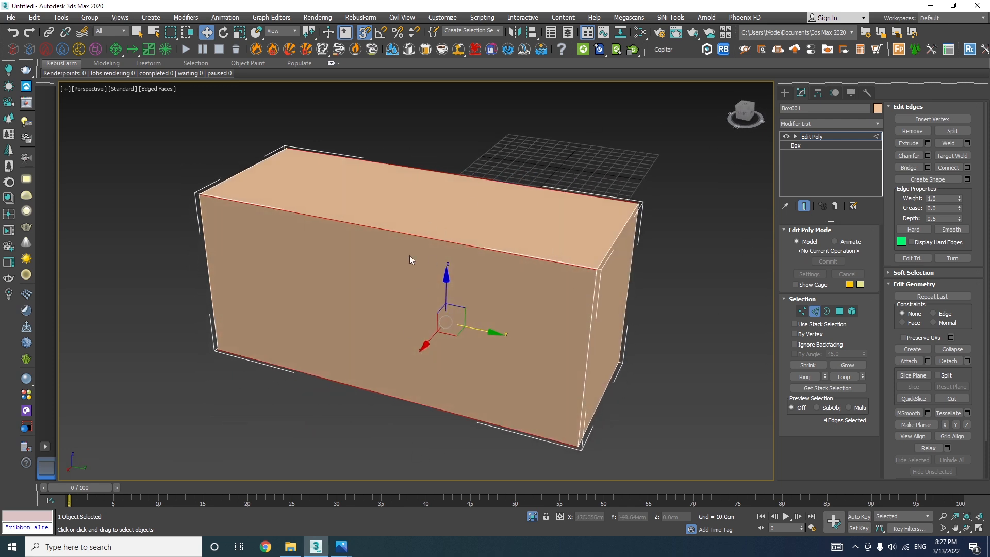
left_click(413, 236)
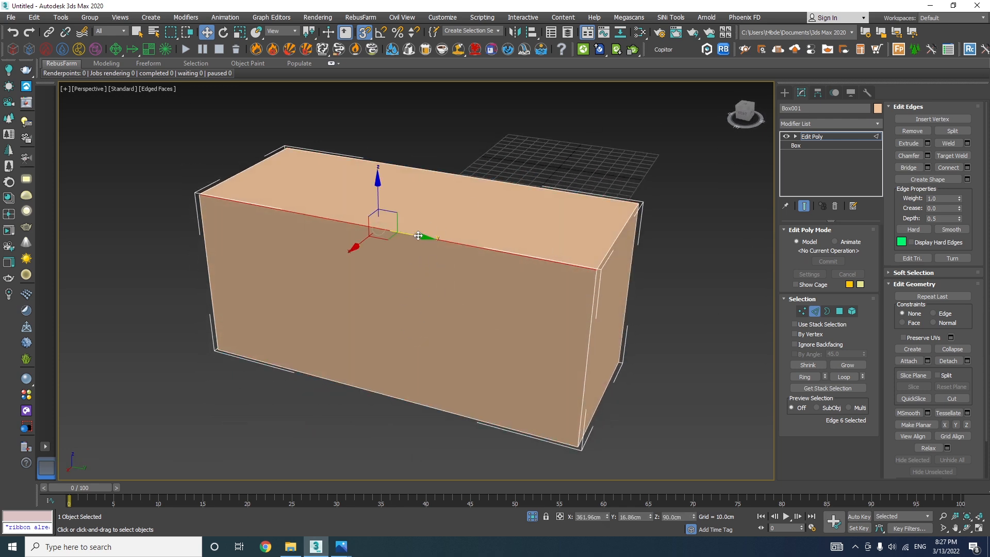
left_click(806, 377)
middle_click_drag(608, 252, 601, 308, "alt")
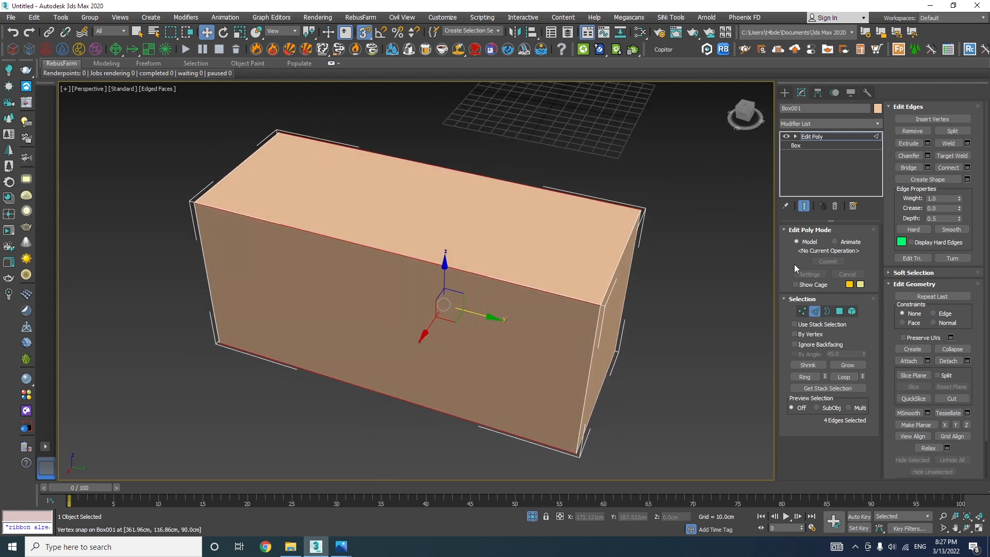
Step: Connect the four lengthwise edges of the island box with 2 segments, checking the island's reference photo
left_click(967, 167)
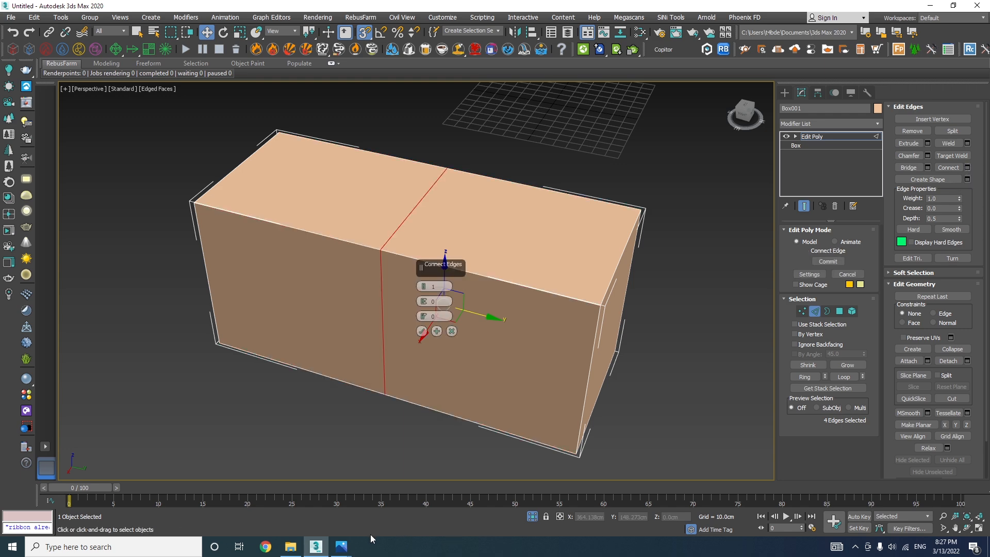
mouse_move(340, 543)
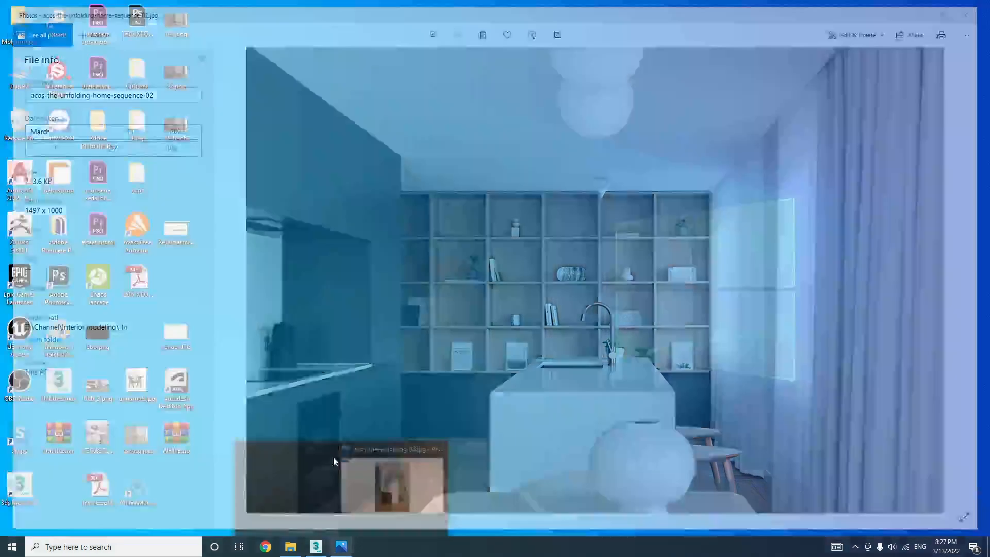
left_click(338, 476)
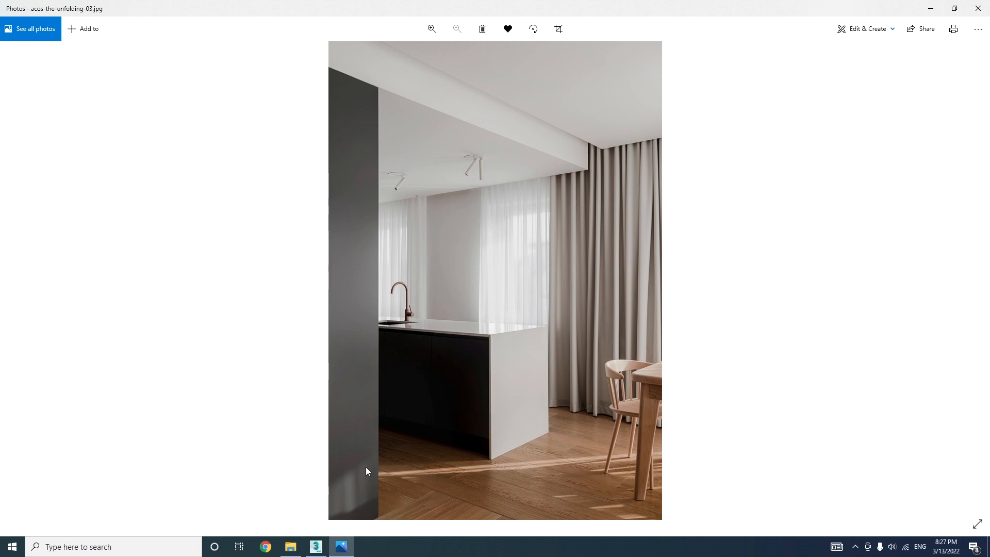
left_click(315, 546)
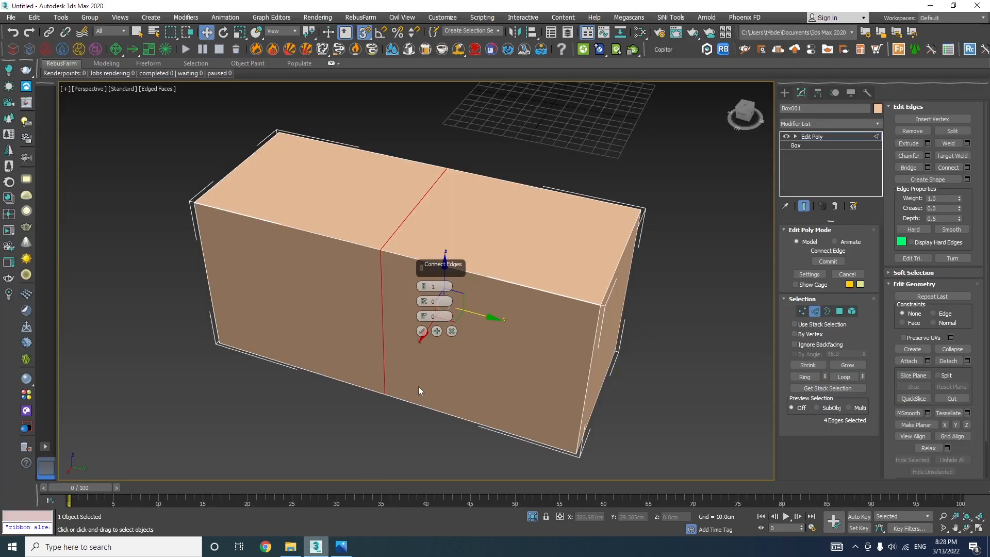
left_click(435, 286)
type("2")
key("Return")
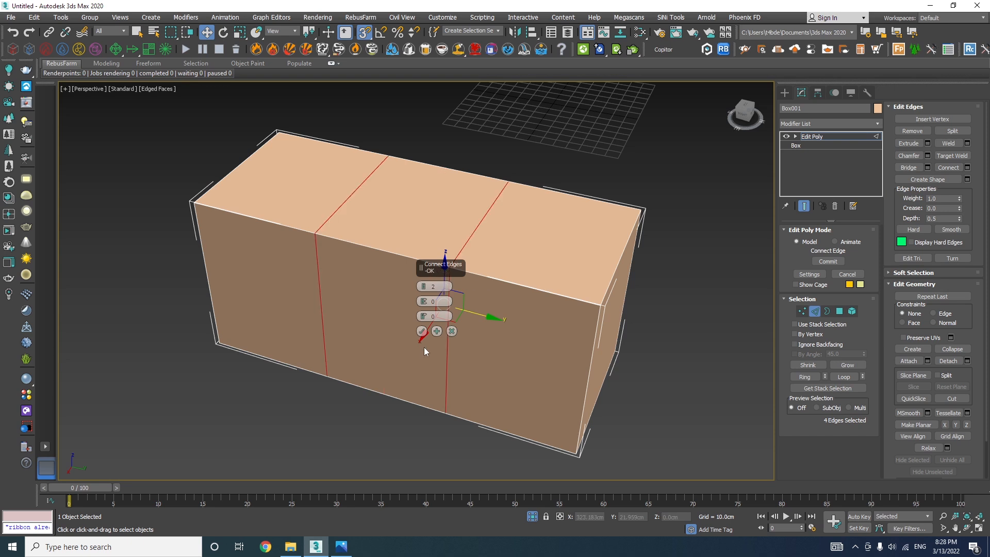
left_click(421, 331)
middle_click_drag(425, 345, 459, 386, "alt")
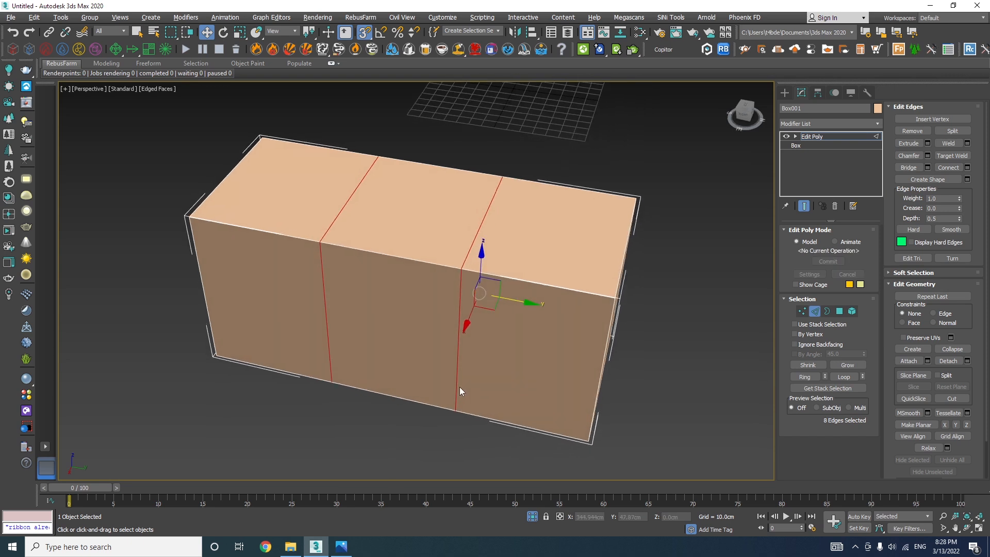
Step: Select the connecting edge loop nearer the box's positive-Y end and snap it along Y onto that end
left_click(459, 362)
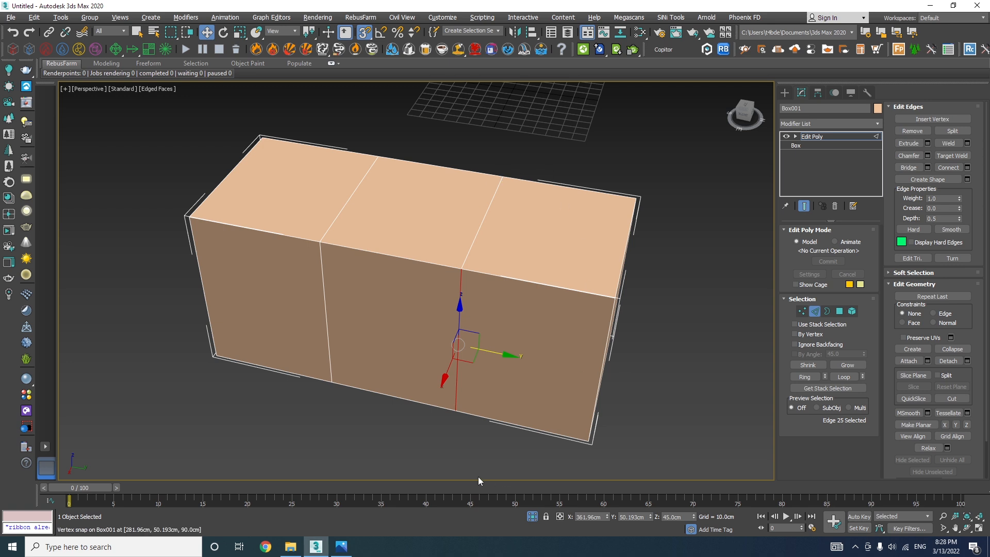
middle_click_drag(576, 425, 489, 357, "alt")
scroll(495, 360, "up", 5)
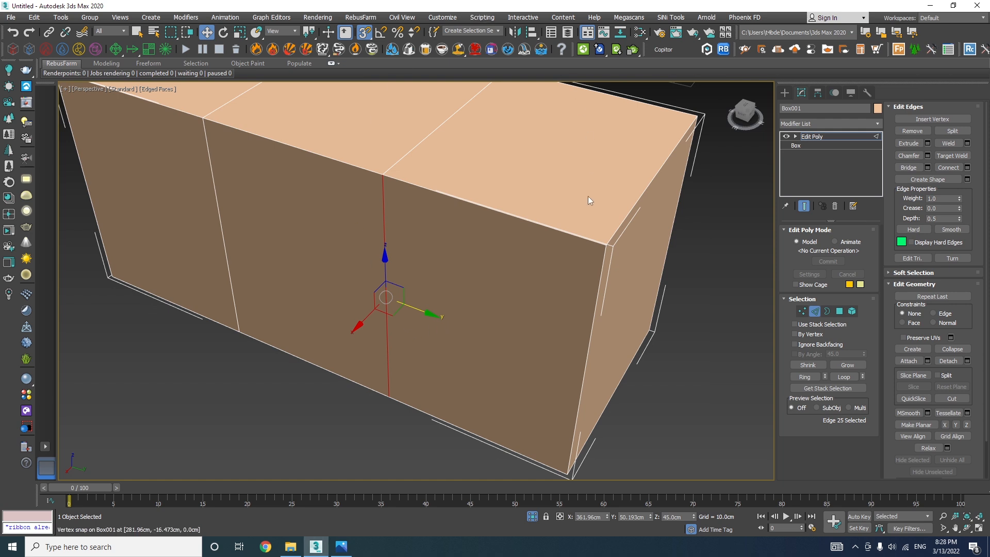
left_click(843, 377)
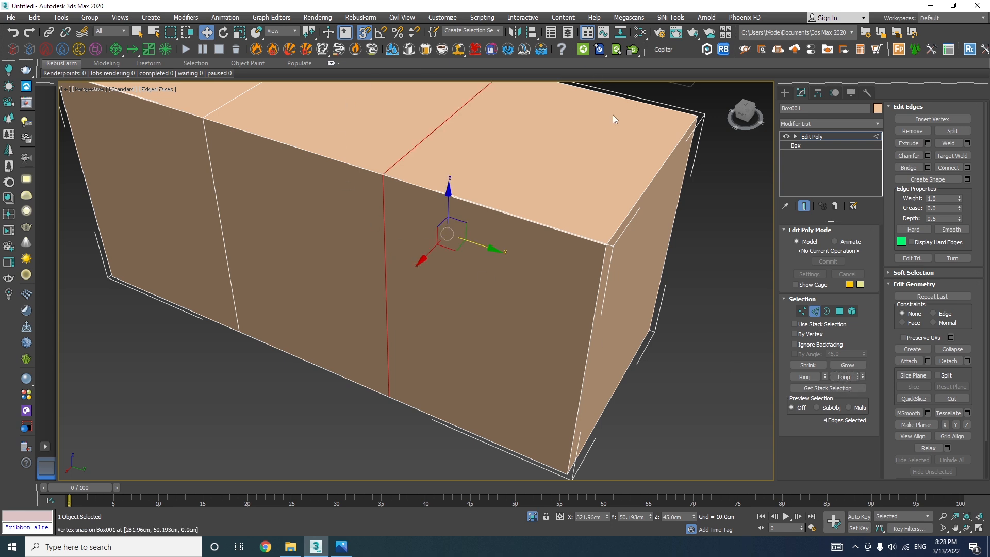
key("F3")
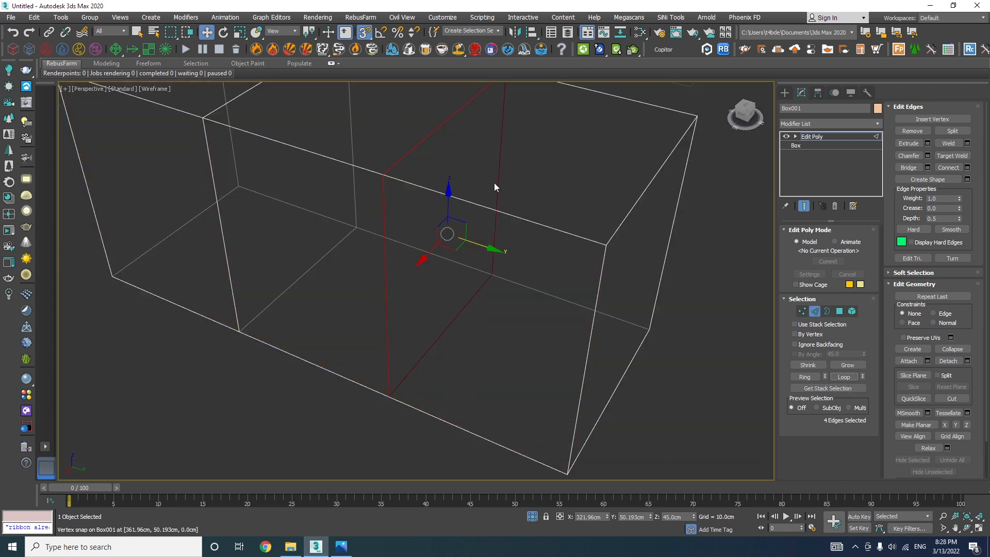
left_click(365, 34)
left_click_drag(485, 247, 566, 469)
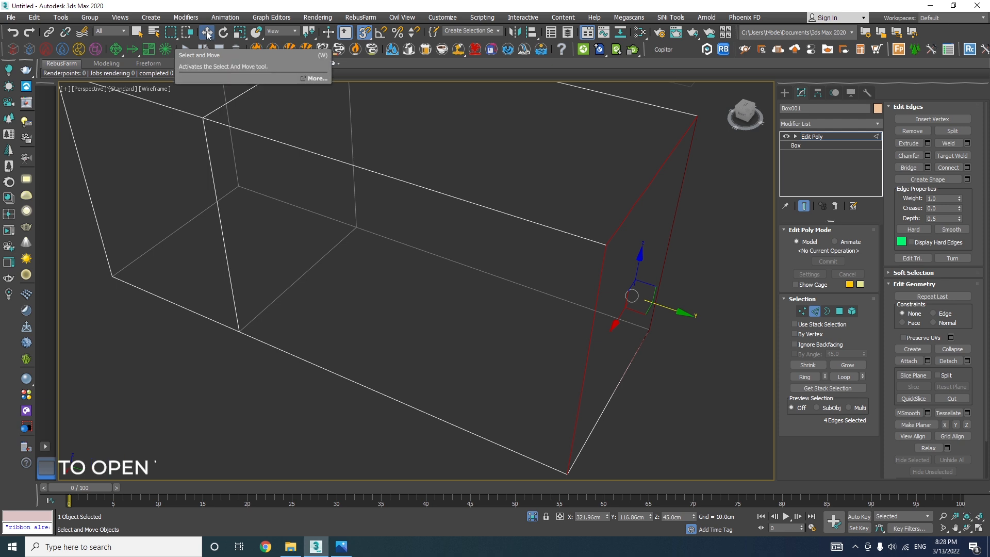
Step: Offset the snapped edge loop by -1.5 cm along Y with the Move Transform Type-In
key("F12")
left_click_drag(247, 434, 659, 395)
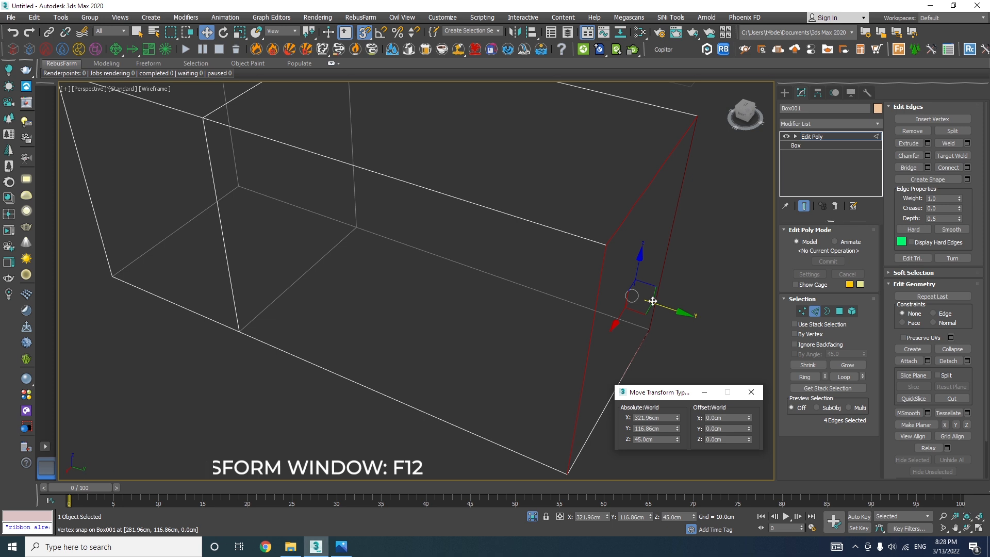
left_click(726, 428)
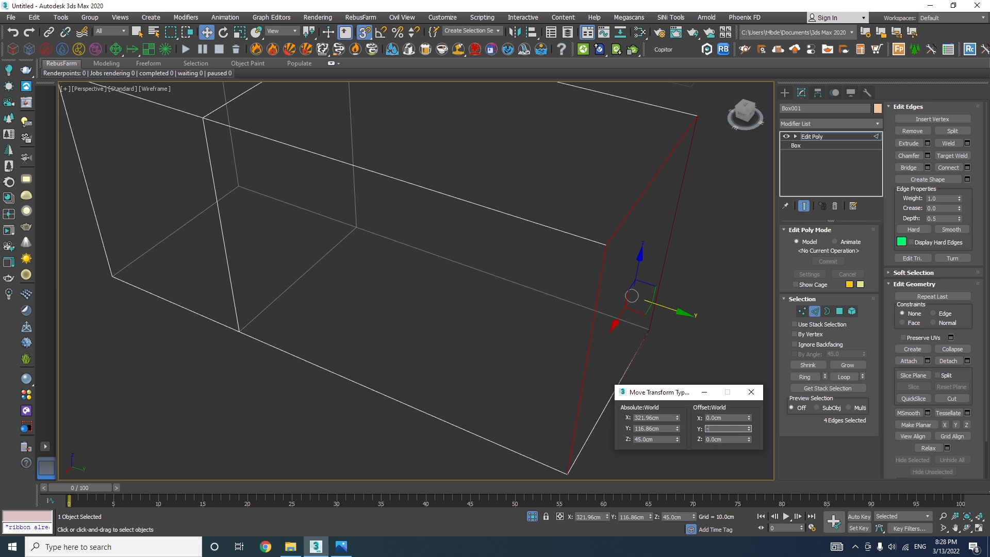
type("-1.5")
key("Return")
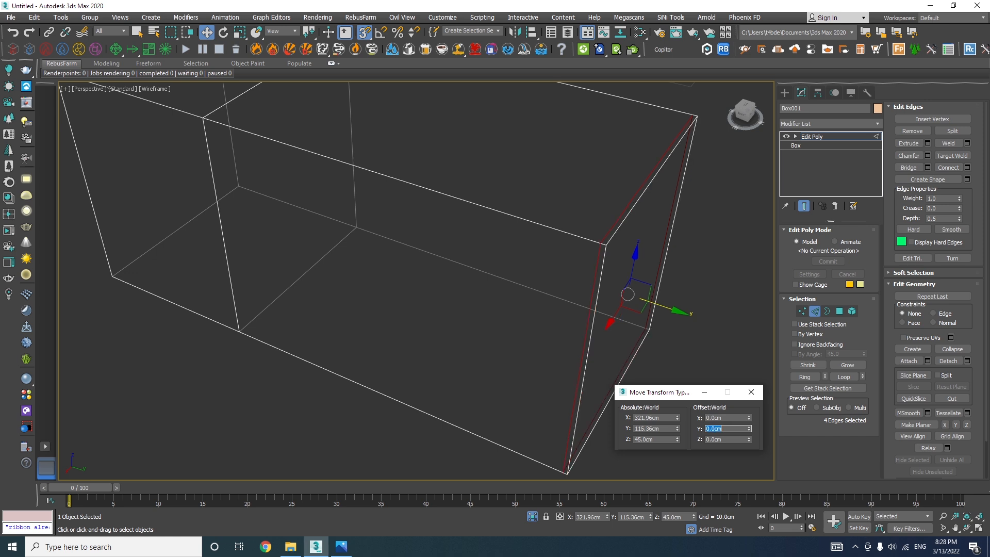
Step: Snap the other connecting edge loop onto the box's opposite end and offset it 1.5 cm inward along Y
middle_click_drag(491, 267, 586, 315)
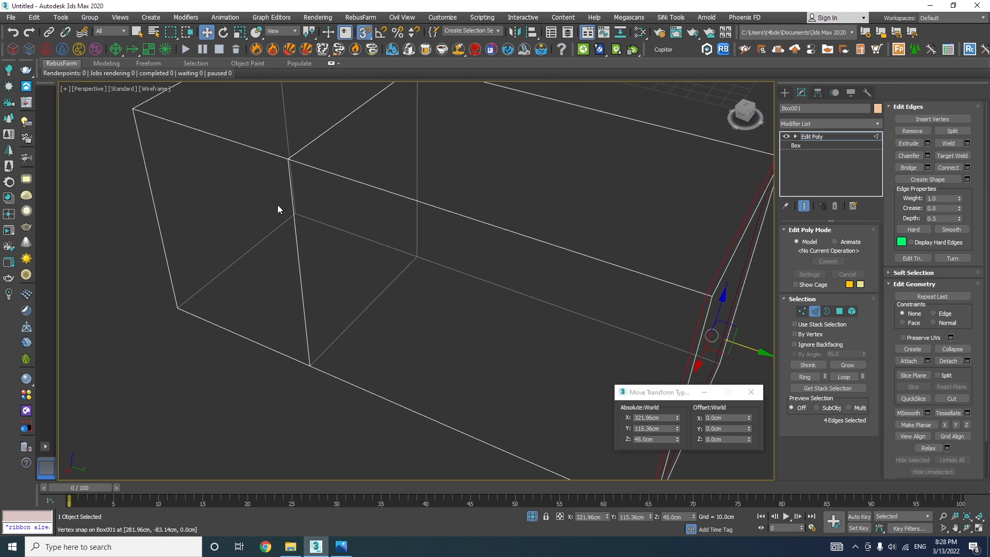
left_click(300, 270)
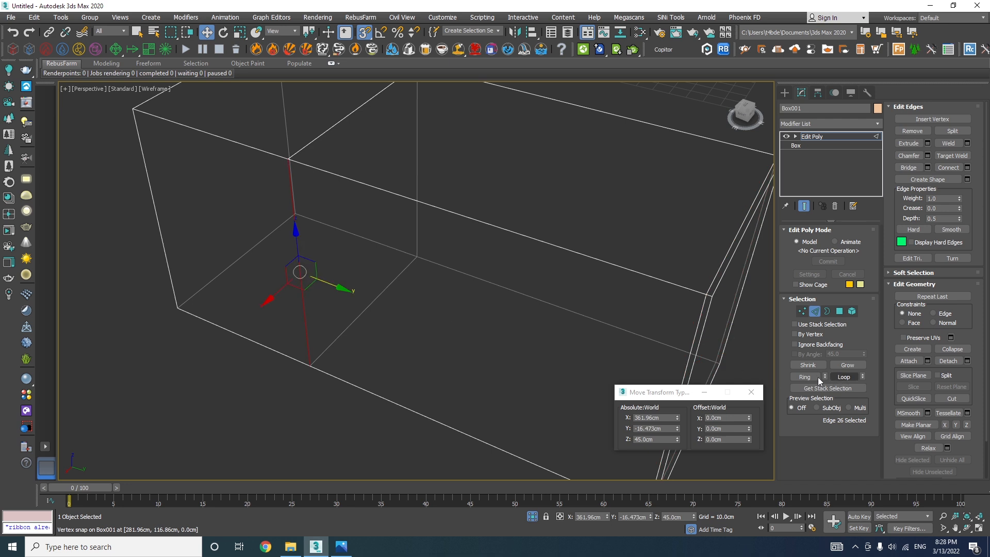
double_click(305, 305)
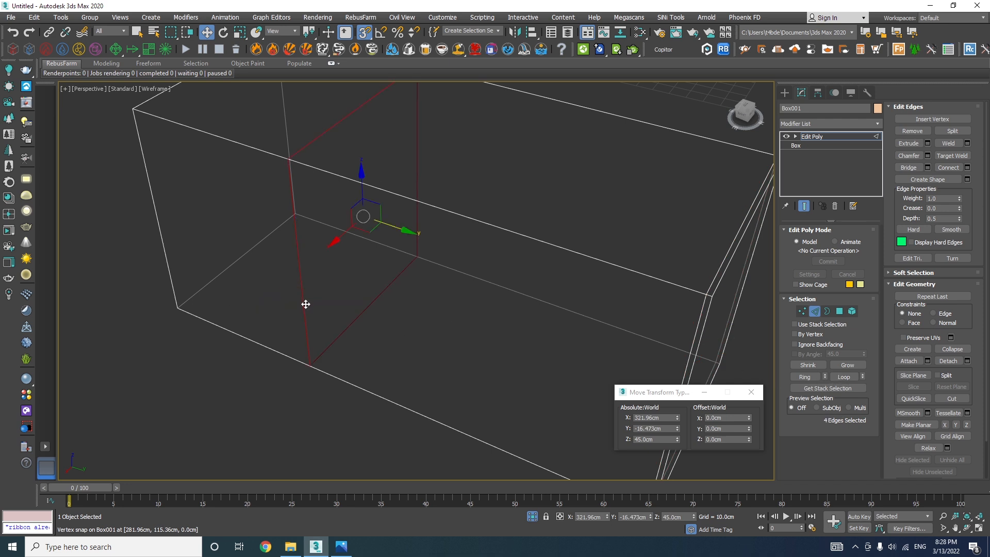
scroll(306, 304, "down", 5)
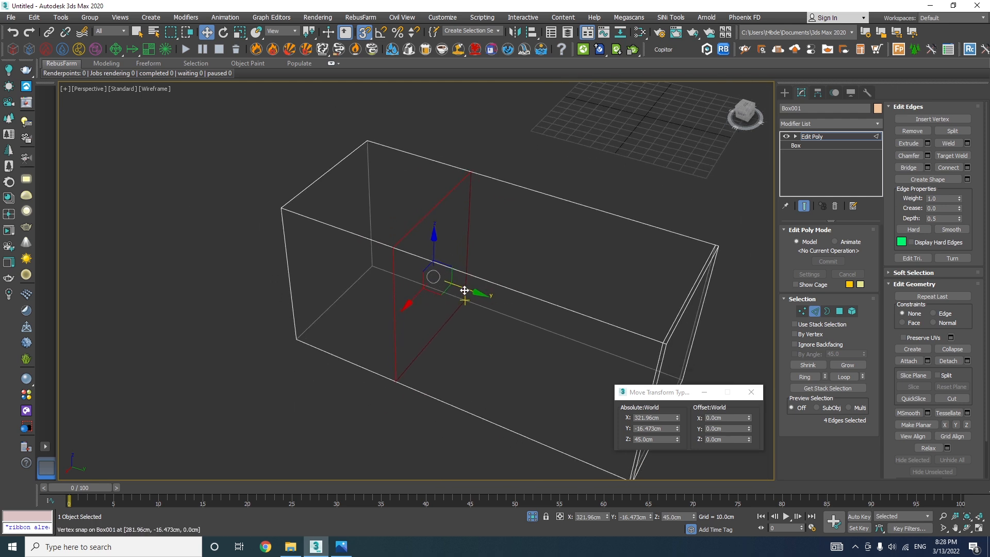
left_click_drag(467, 287, 301, 340)
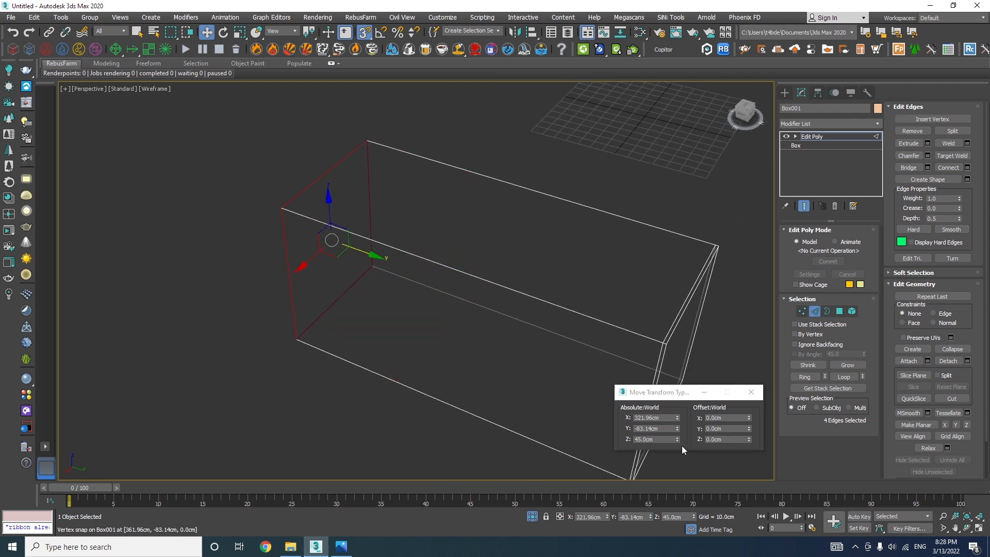
type("1.5")
key("Return")
Step: Select the ring of vertical edges around the island box and connect them with 1 segment
middle_click_drag(320, 294, 618, 203, "alt")
left_click(585, 263)
left_click(616, 262)
middle_click_drag(559, 308, 541, 335, "alt")
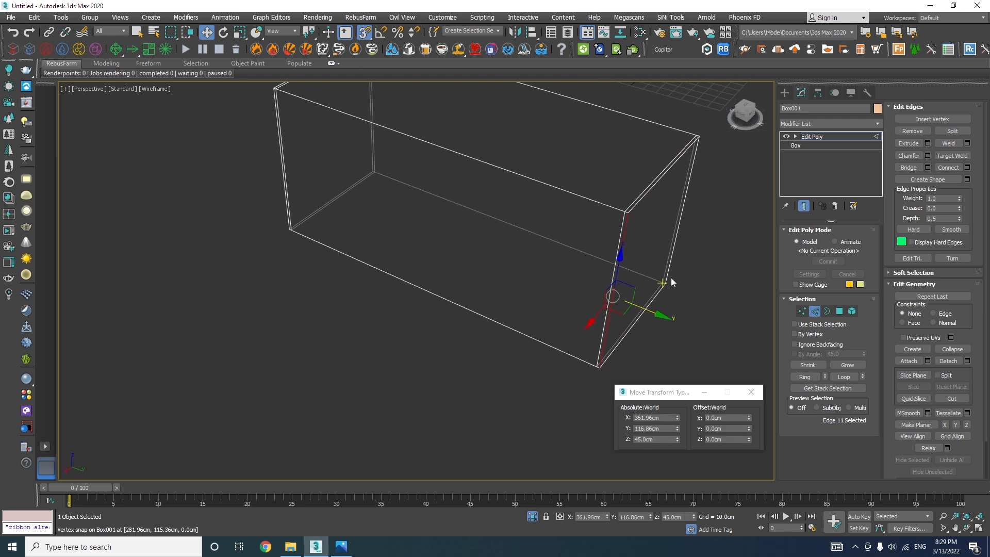
left_click(805, 377)
middle_click_drag(592, 295, 598, 214)
left_click(967, 167)
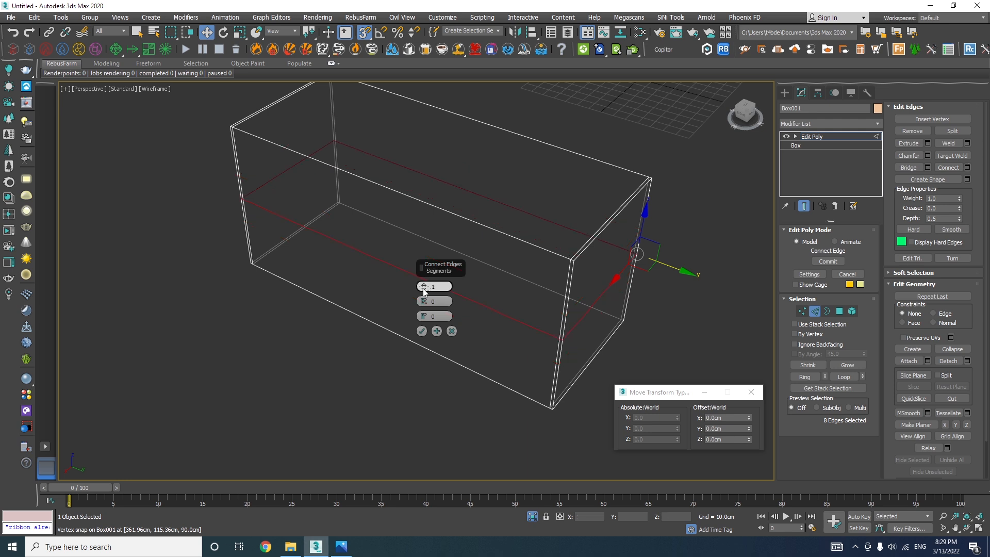
left_click(421, 331)
Step: Snap the new horizontal edge loop up to the box's top edge, and lower it along Z to 88.5 cm
scroll(571, 270, "down", 2)
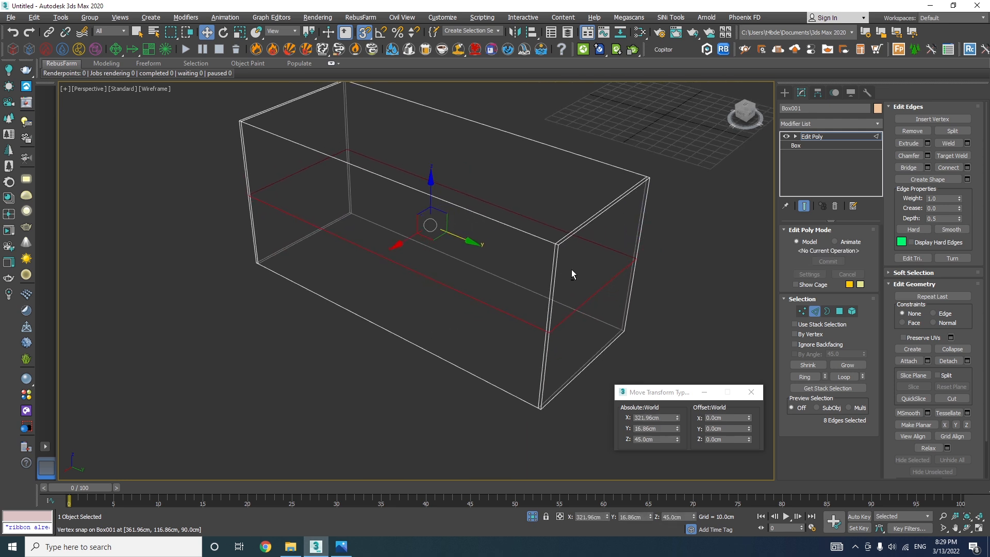
left_click_drag(437, 195, 554, 237)
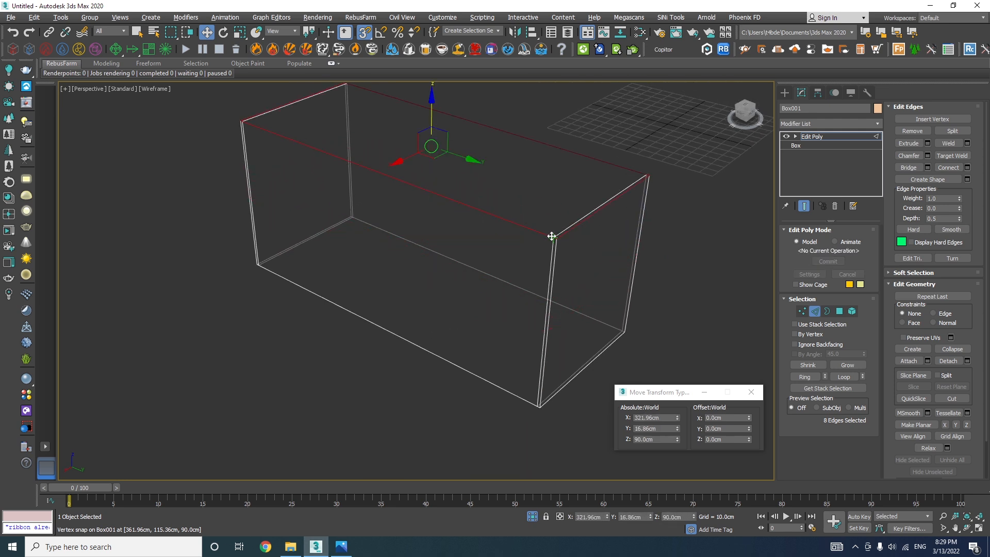
left_click(728, 439)
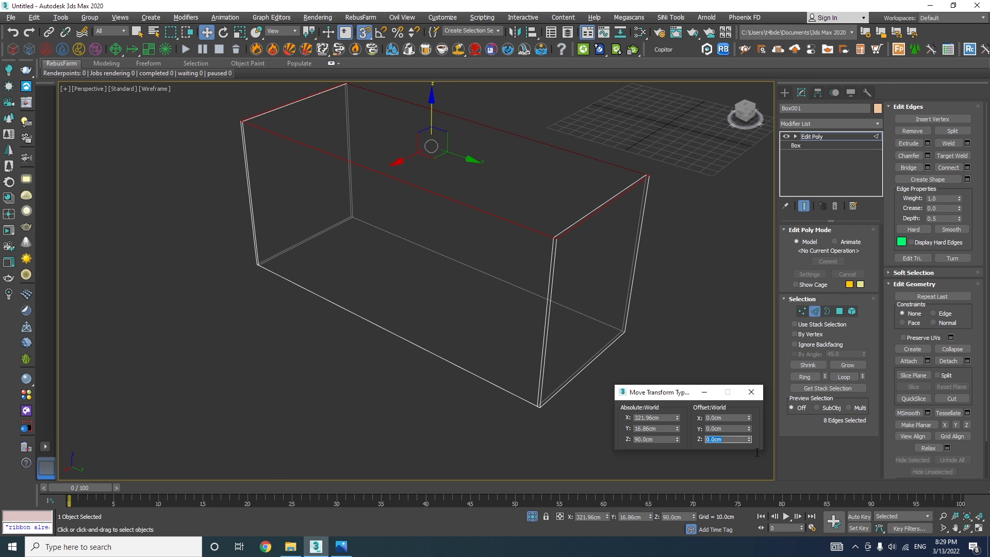
key("Return")
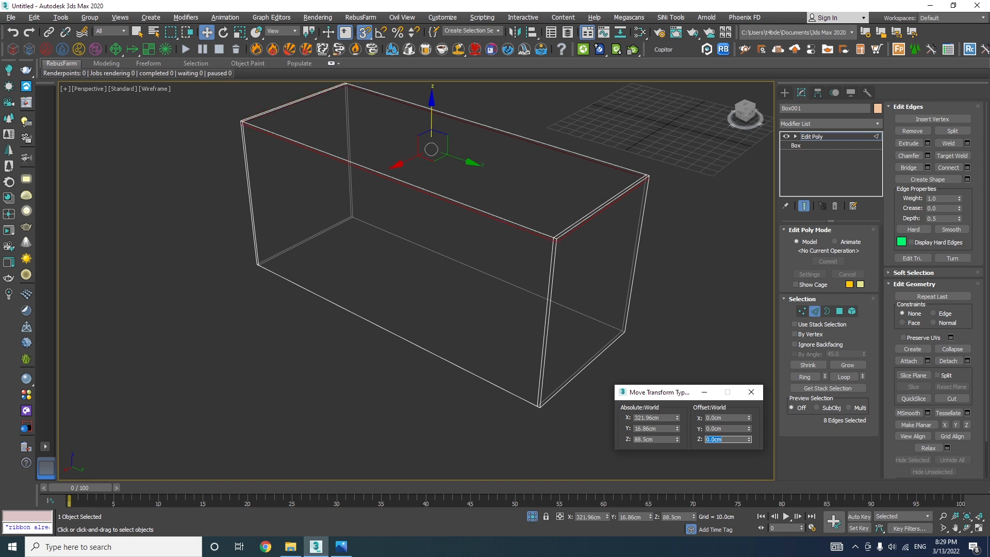
Step: Select the two large opposite side polygons of the island box and bridge them to hollow it out
middle_click_drag(616, 295, 452, 231, "alt")
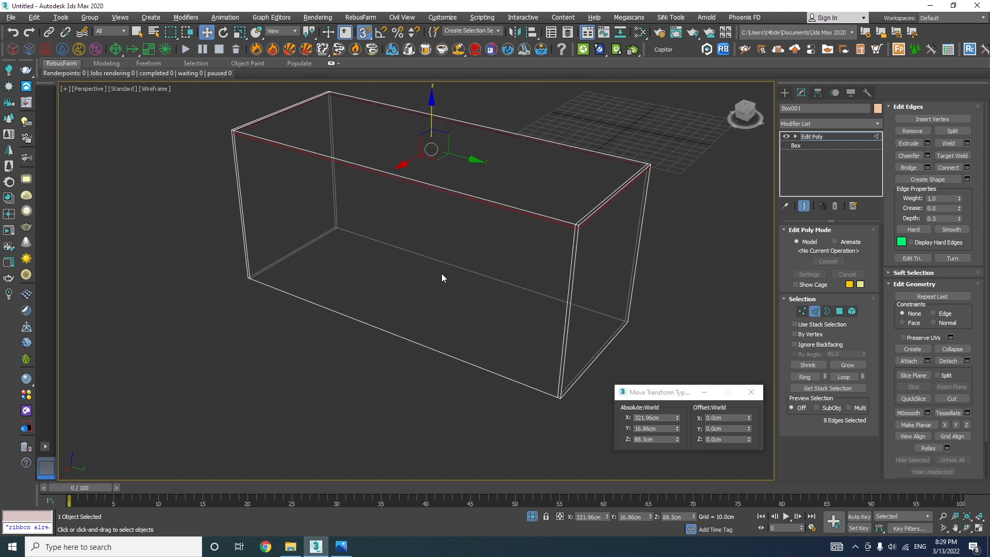
left_click(839, 311)
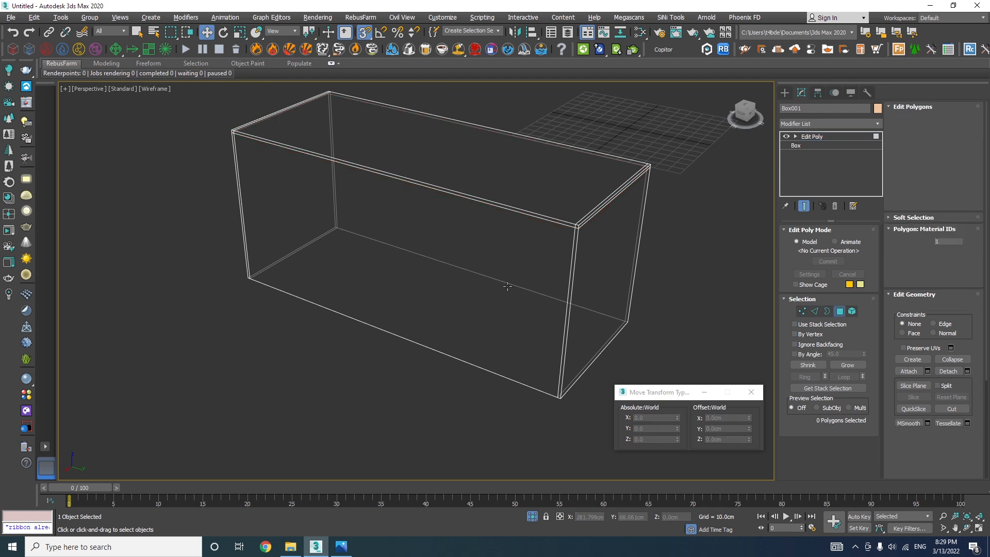
left_click(455, 258)
middle_click_drag(455, 258, 546, 308, "alt")
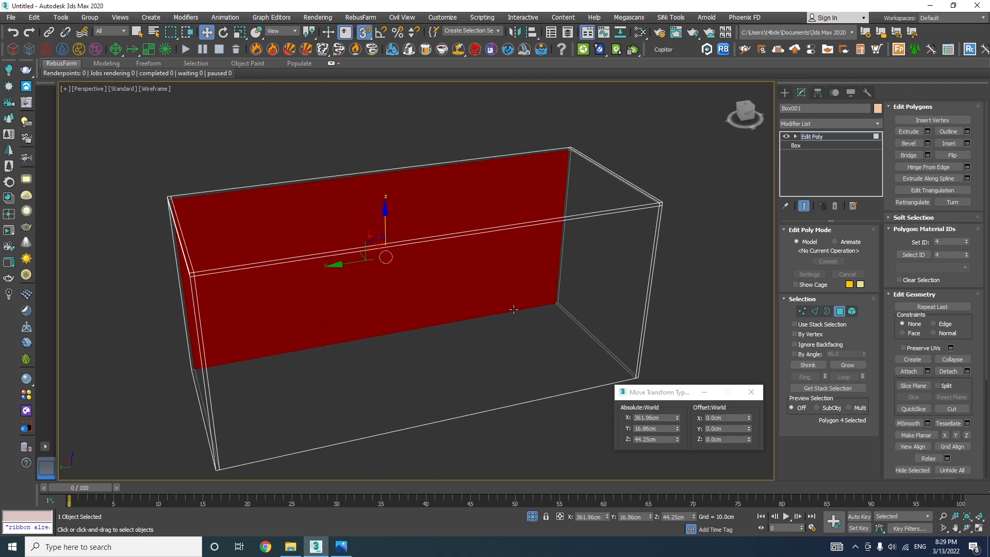
left_click(547, 307, "ctrl")
key("s")
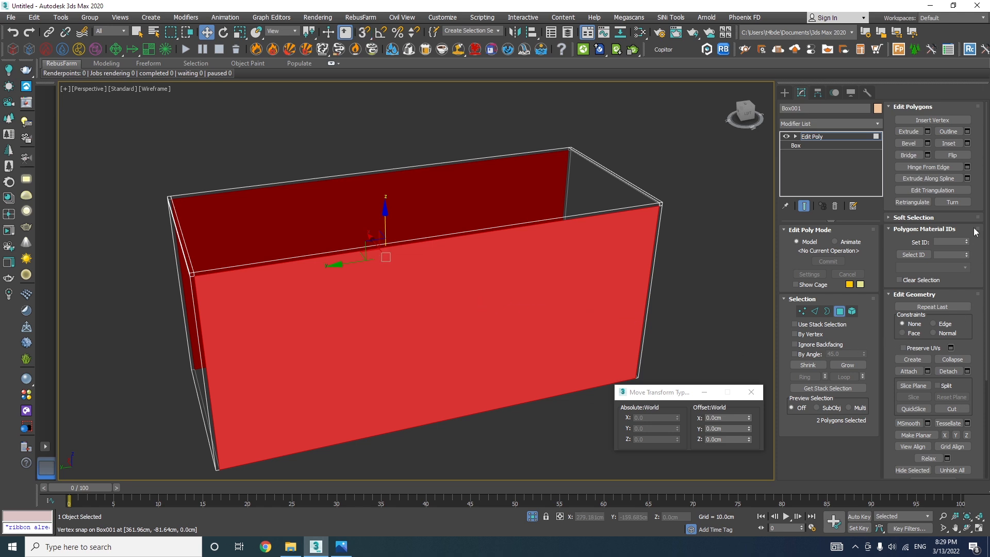
key("ctrl+i")
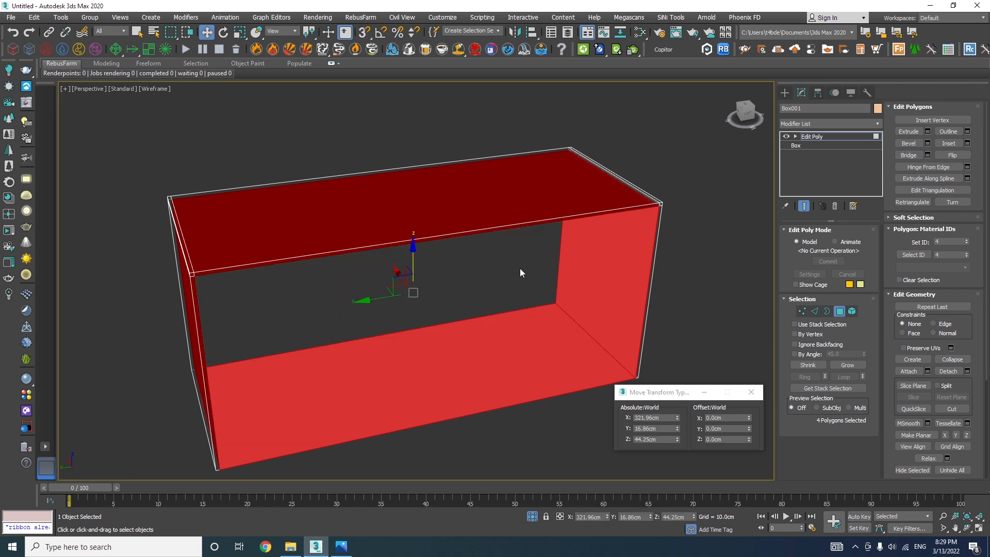
Step: Select the two bottom polygons of the hollow island in shaded view, delete them, and leave polygon selection
key("F4")
mouse_move(567, 298)
middle_mouse_down("alt")
mouse_move(512, 291)
mouse_move(507, 345)
mouse_move(496, 356)
middle_mouse_up("alt")
left_click_drag(428, 331, 429, 332)
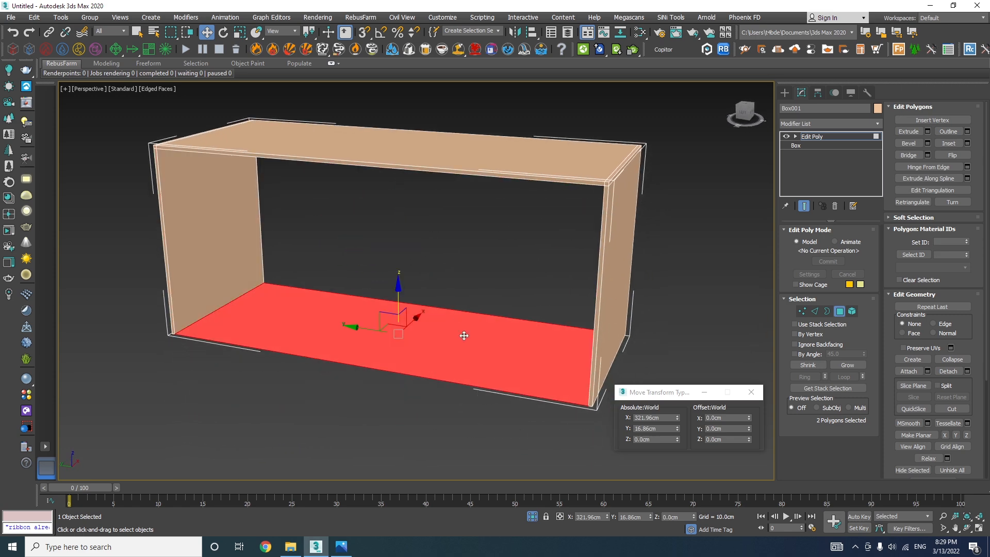
middle_click_drag(493, 357, 364, 363, "alt")
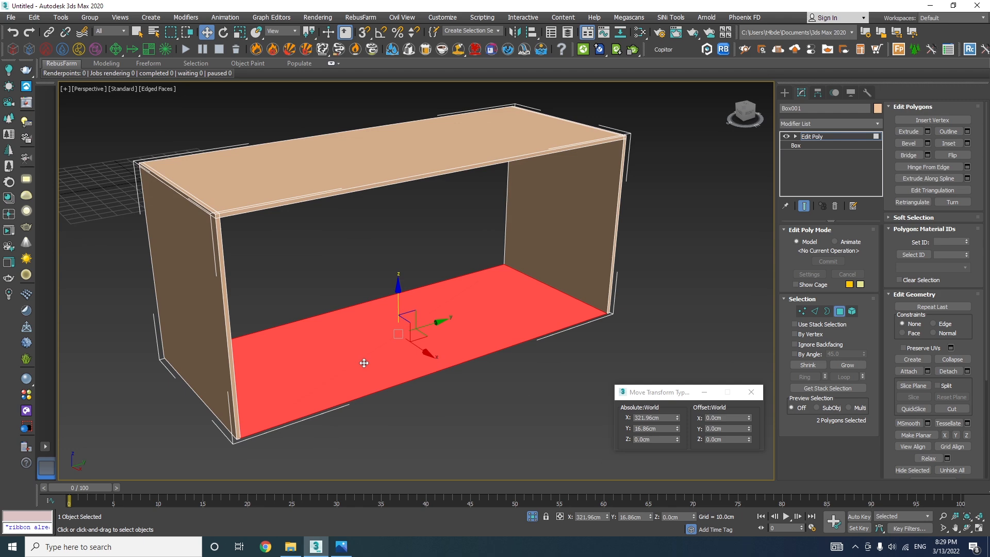
key("Delete")
middle_click_drag(488, 325, 392, 352, "alt")
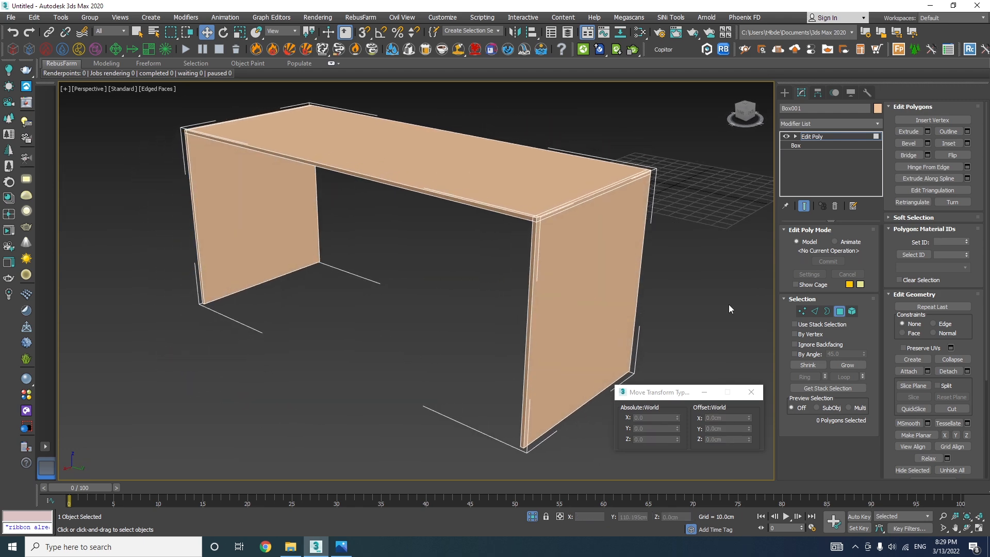
left_click(838, 311)
Step: Check the island's base in acos-the-unfolding-03.jpg, and in 3ds Max create a 197 × 80 × 88.5 cm box snapped inside the island shell
left_click(340, 546)
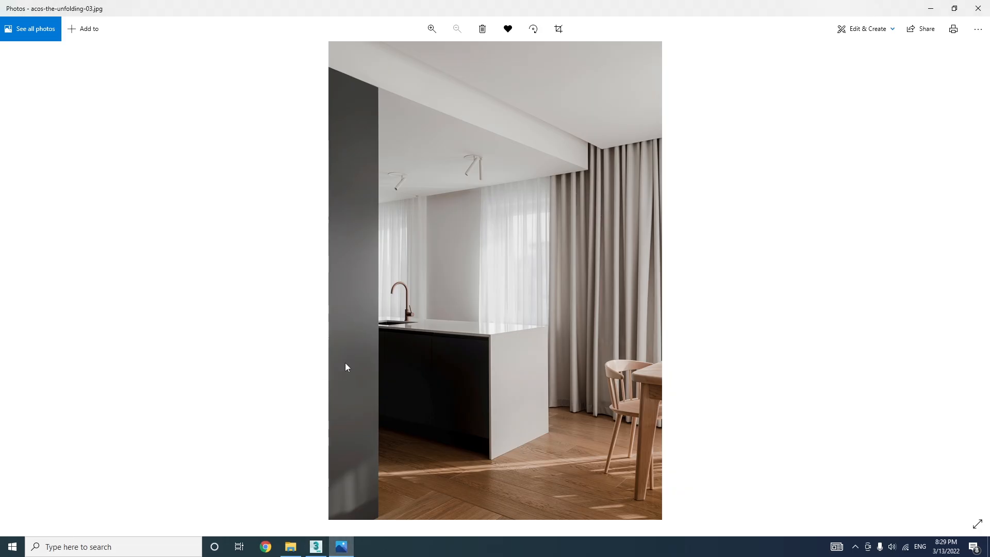
scroll(484, 455, "up", 5)
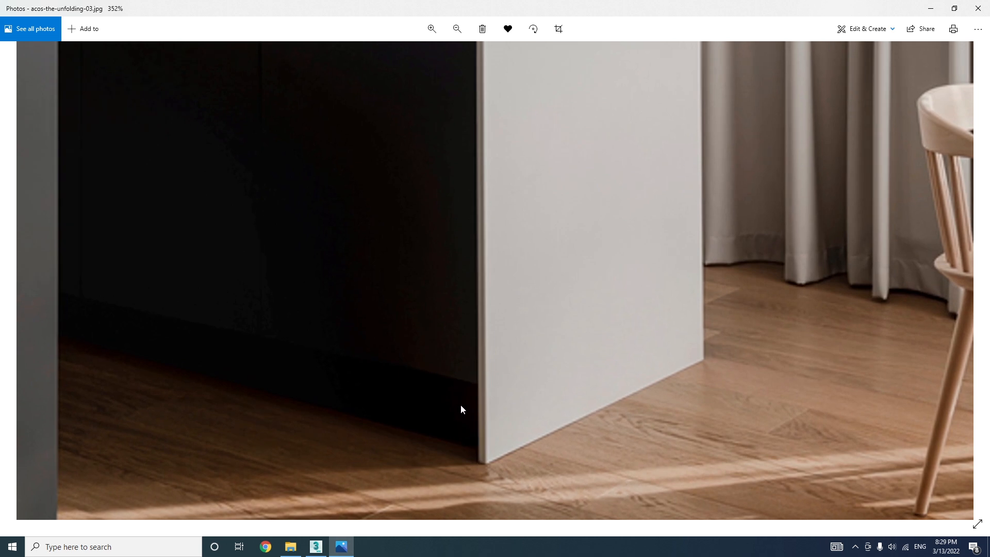
scroll(460, 409, "down", 4)
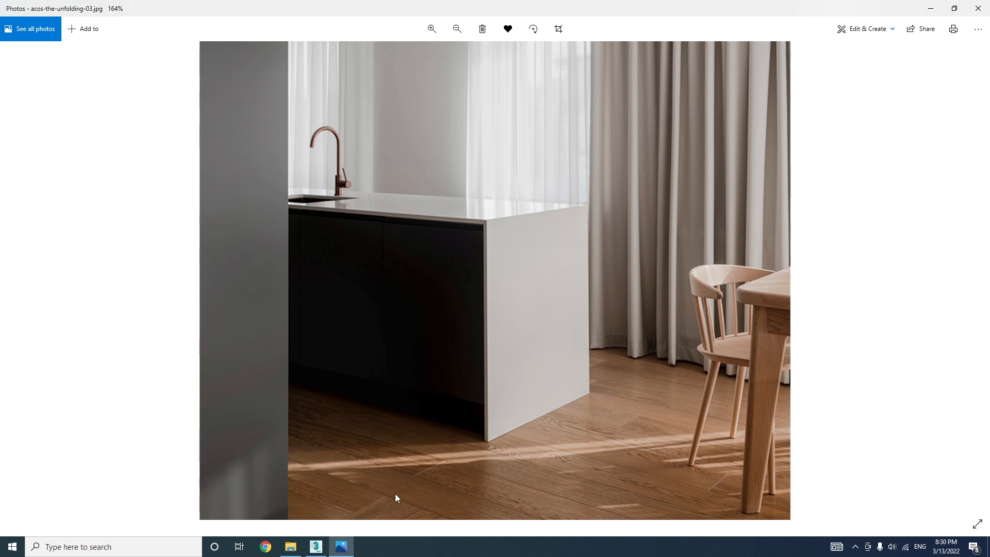
left_click(314, 497)
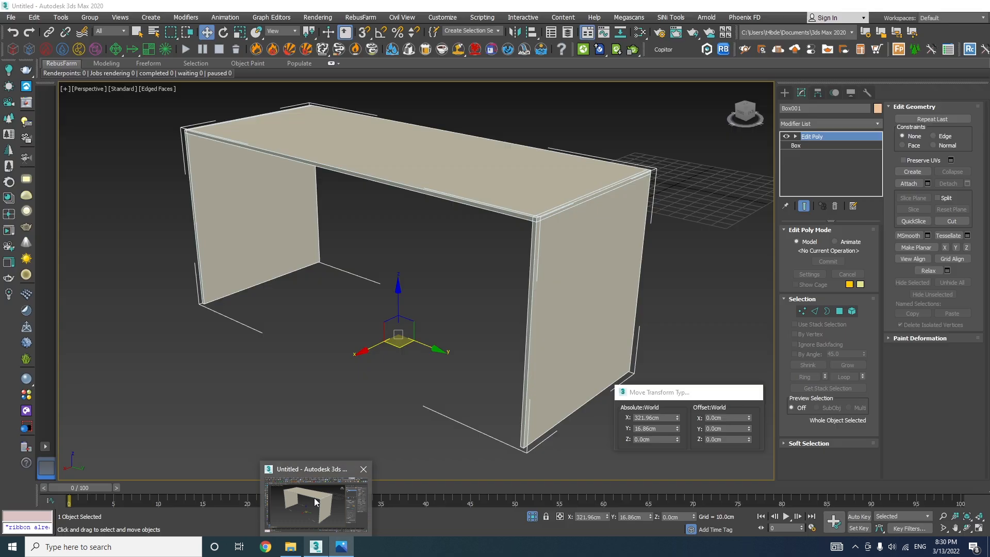
middle_click_drag(505, 298, 547, 300, "alt")
left_click(706, 392)
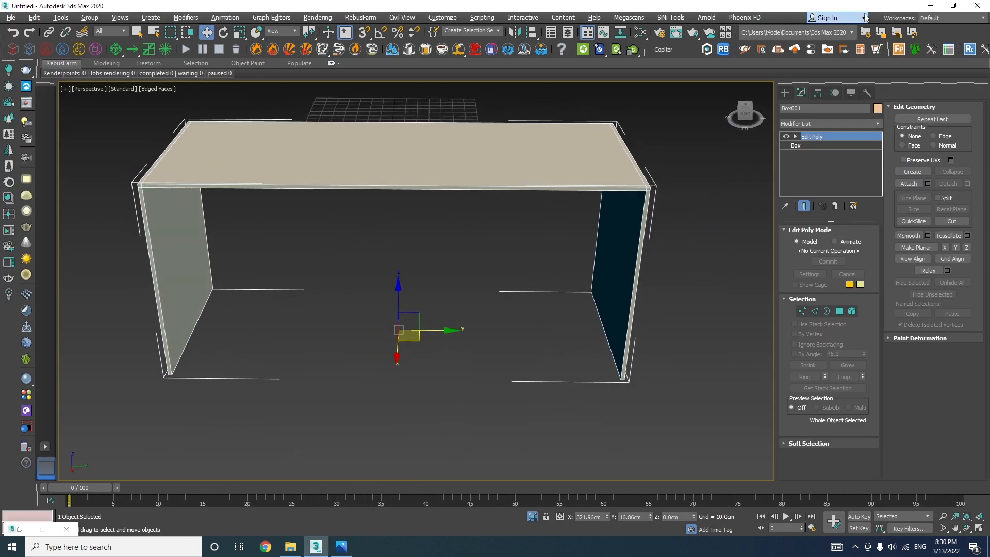
left_click(783, 93)
left_click(803, 155)
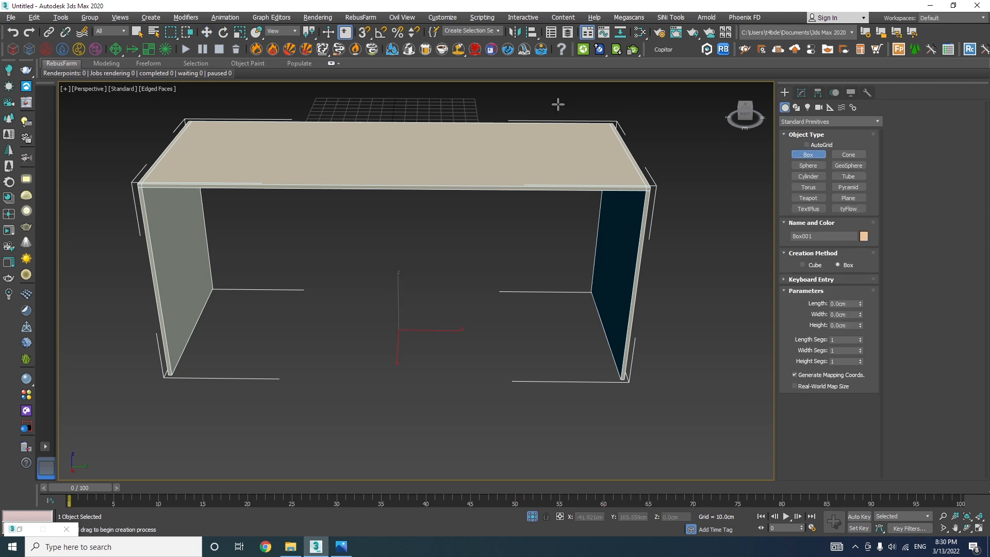
left_click(364, 33)
left_click_drag(613, 379, 219, 288)
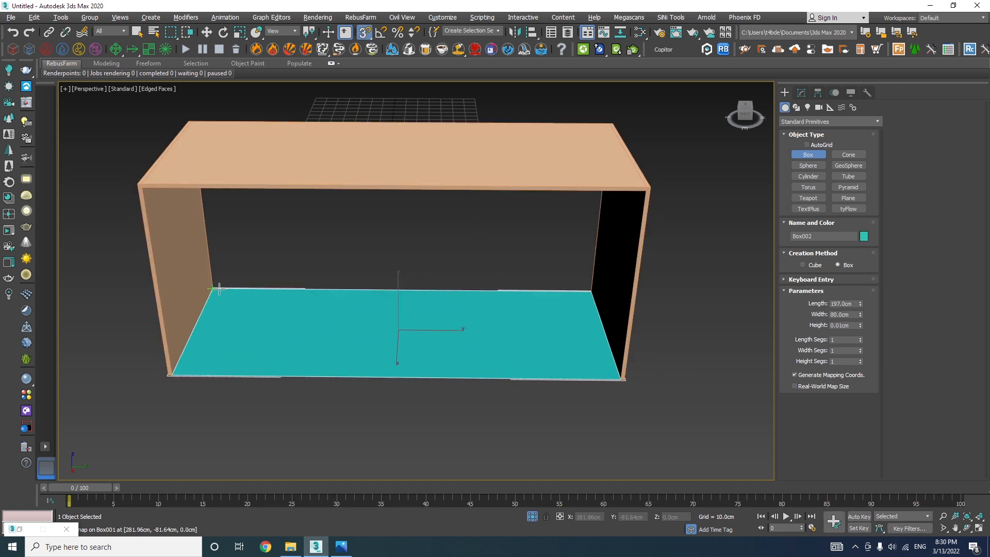
left_click(145, 186)
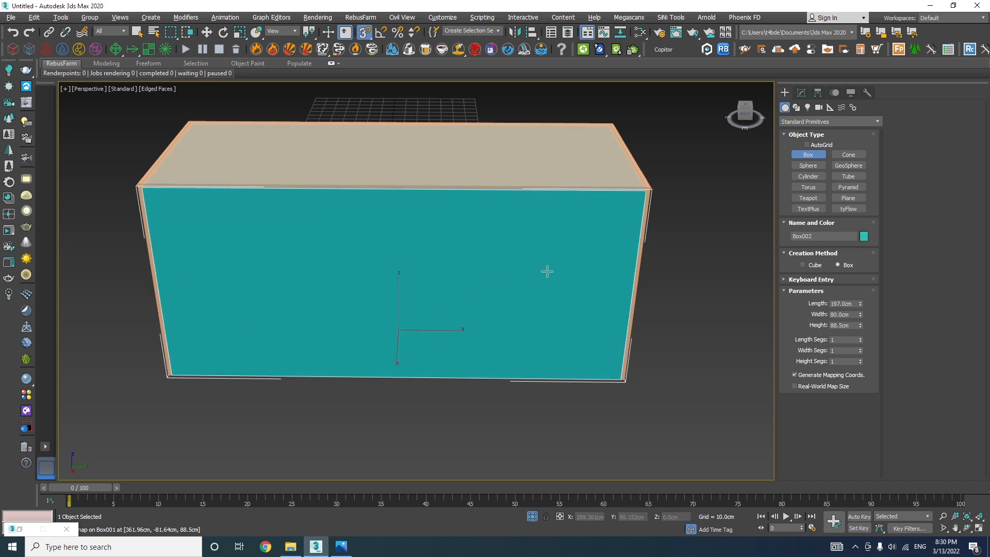
Step: Check the island's front in acos-the-unfolding-03.jpg, and in 3ds Max add an Edit Poly modifier to the inner box
key("w")
middle_click_drag(467, 309, 392, 330, "alt")
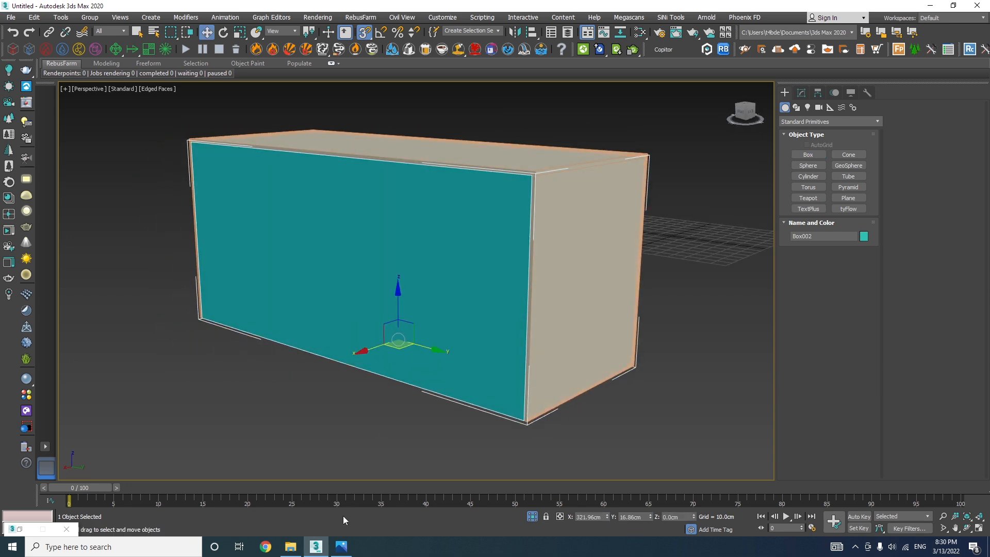
mouse_move(345, 541)
left_click(346, 480)
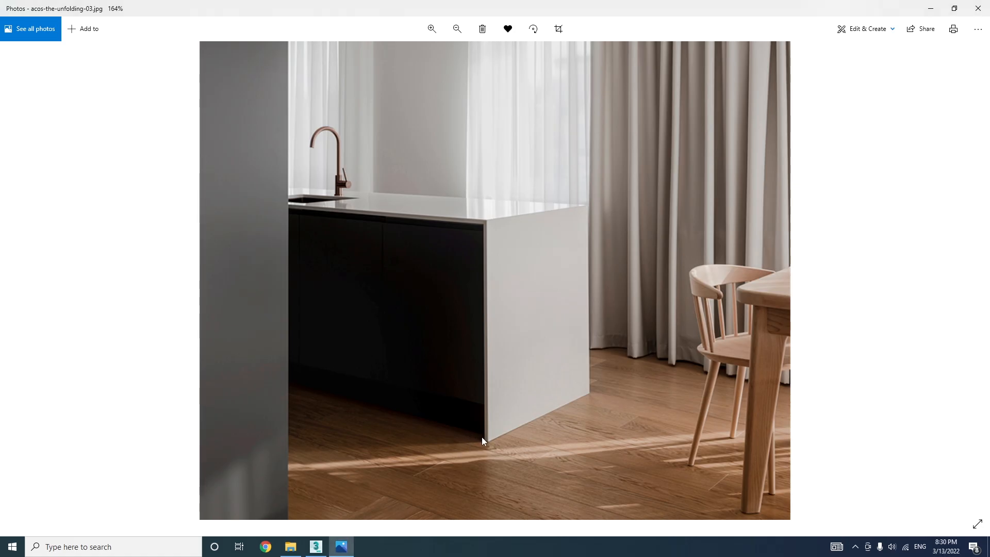
left_click(316, 546)
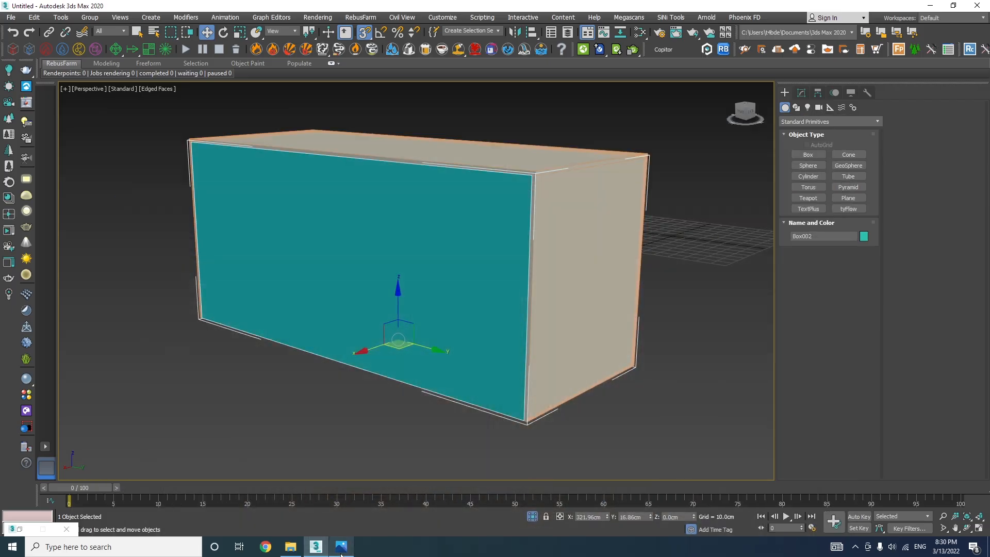
left_click(800, 93)
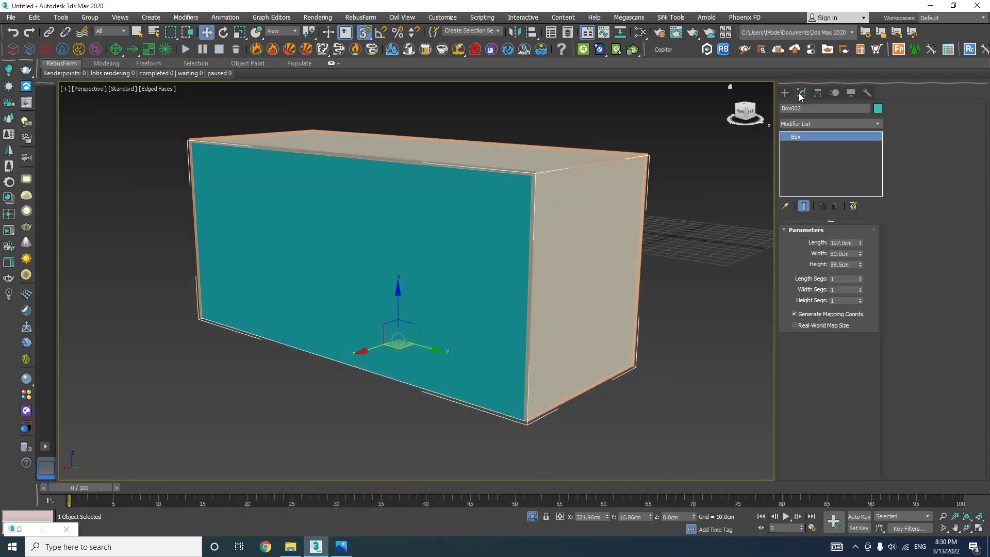
left_click(822, 123)
left_click_drag(876, 151, 877, 189)
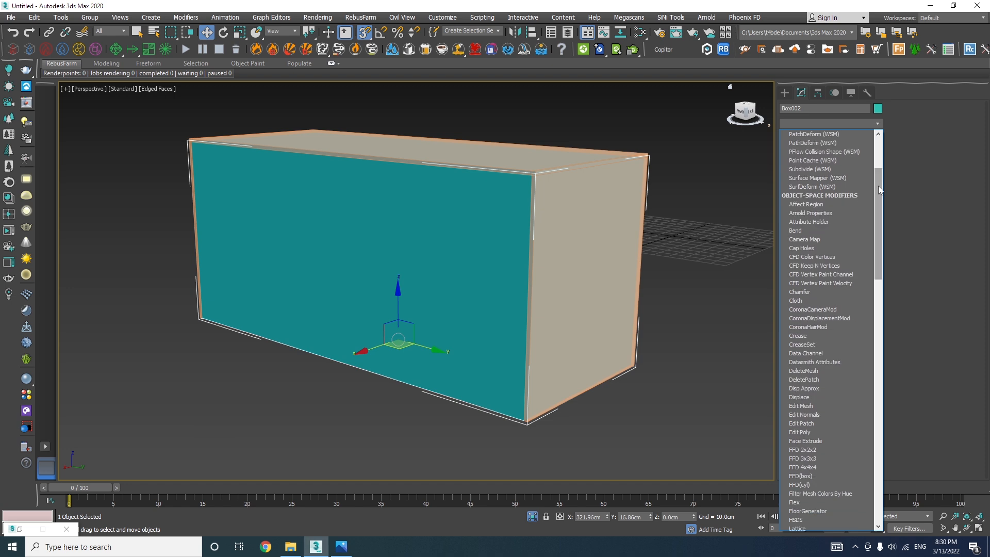
left_click(802, 432)
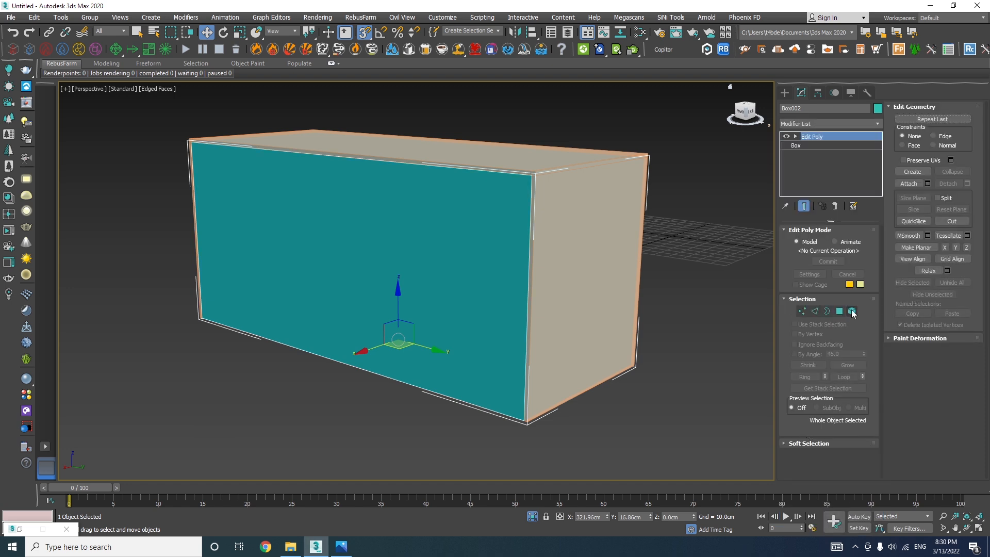
Step: Select the inner box's large front polygon and recess it along X by -5 cm plus another -1 cm
left_click(839, 311)
left_click(379, 303)
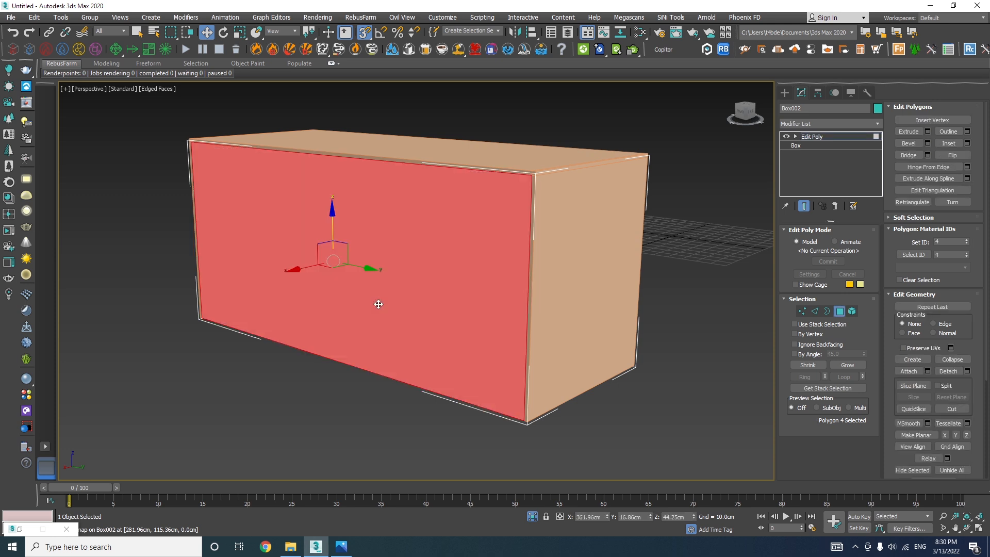
middle_click_drag(358, 302, 354, 342, "alt")
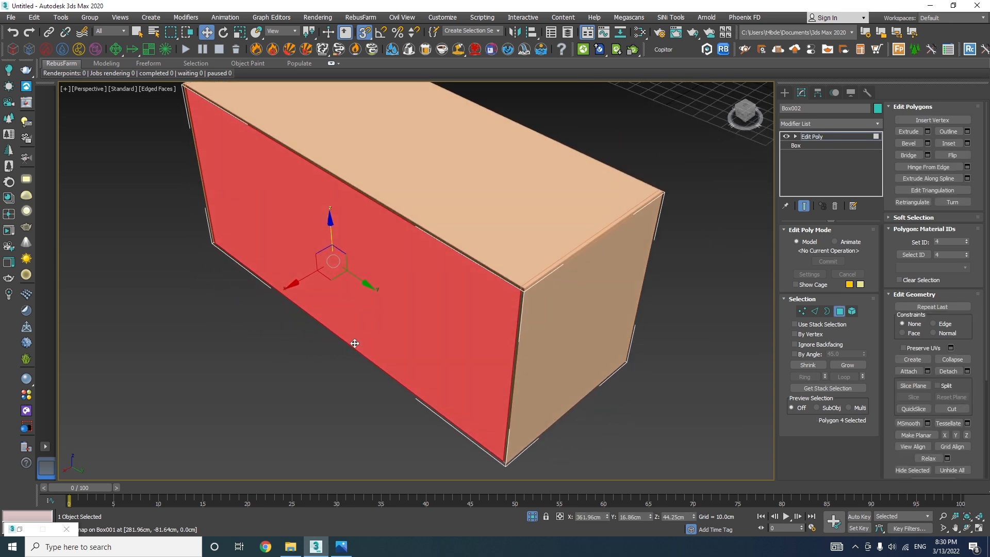
key("F12")
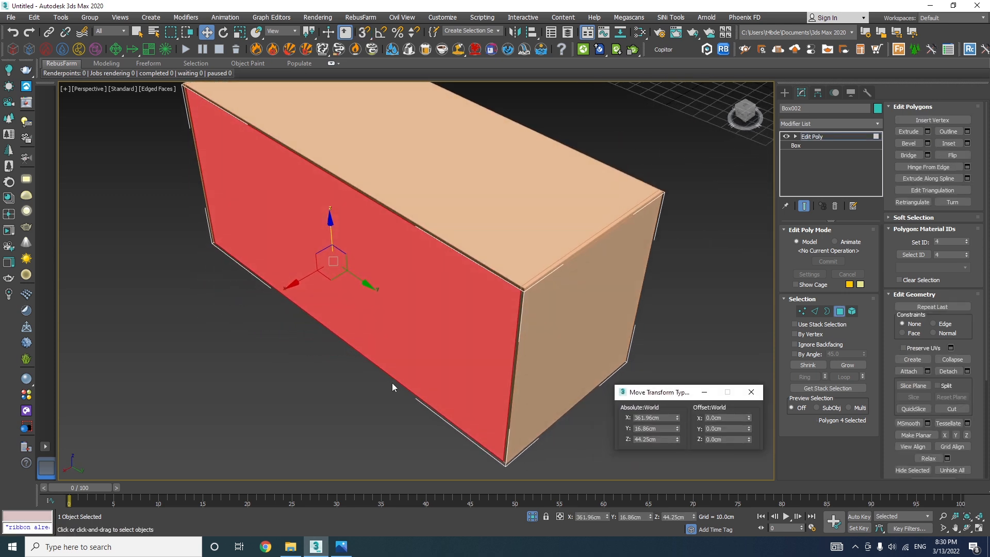
left_click(716, 418)
type("-5")
key("Return")
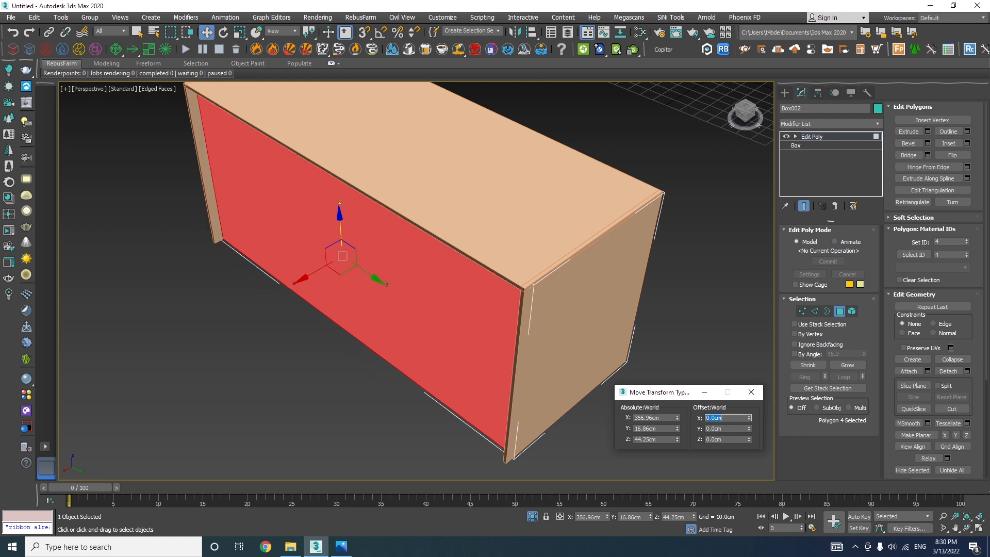
type("-1")
key("Return")
Step: Check the island photo again, and in 3ds Max select the inner box's large back polygon and offset it 40 cm along X
middle_click_drag(498, 337, 442, 332, "alt")
left_click(346, 541)
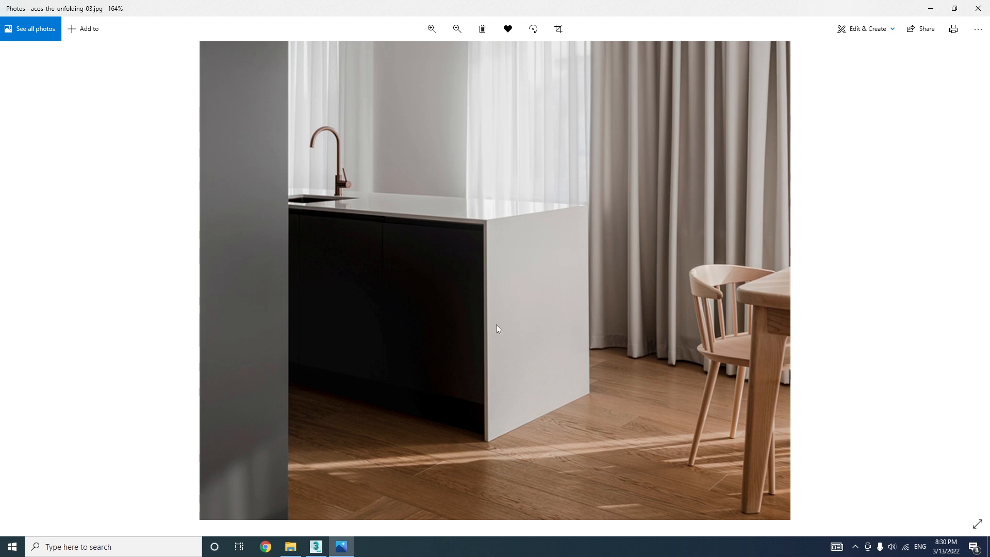
left_click(316, 545)
left_click(458, 334)
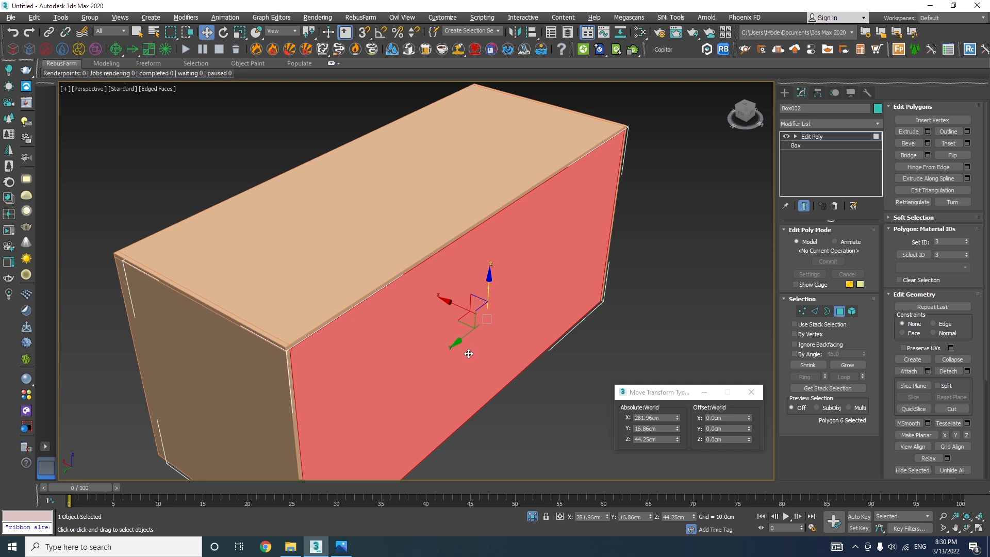
middle_click_drag(458, 334, 489, 298, "alt")
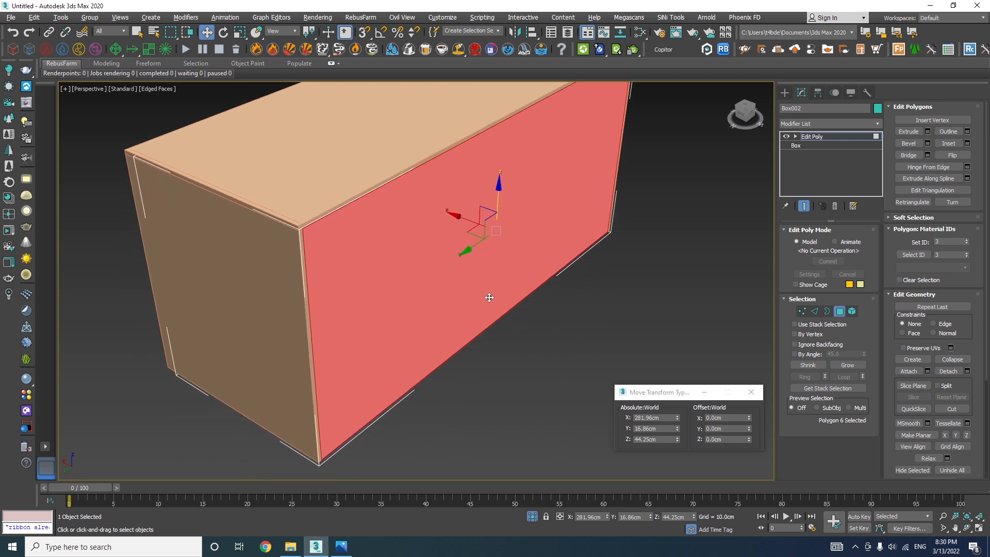
left_click(734, 417)
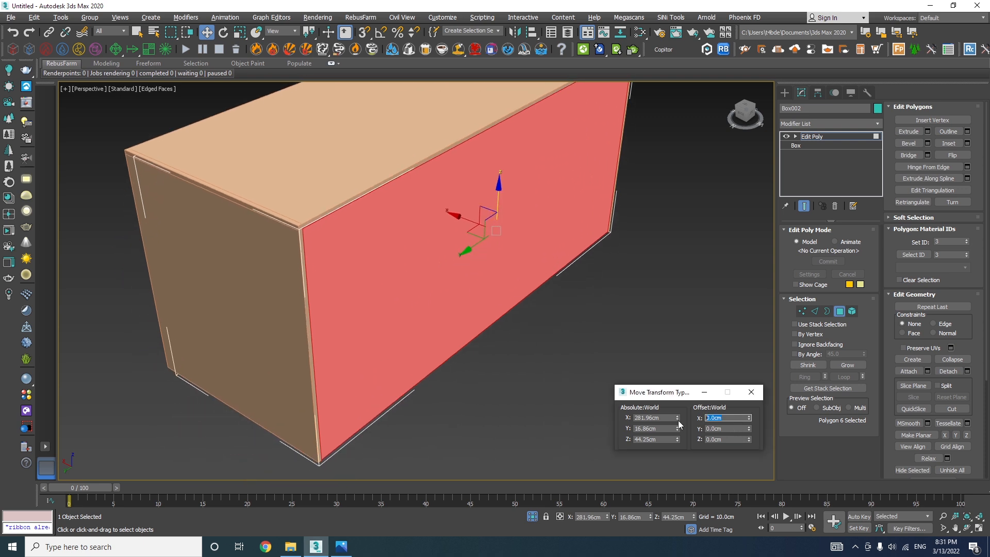
type("40")
key("Return")
Step: Show the island in wireframe, and examine the gaps and divisions of its cabinet fronts in acos-the-unfolding-03.jpg
middle_click_drag(458, 254, 512, 272, "alt")
key("F3")
middle_click_drag(531, 309, 500, 352, "alt")
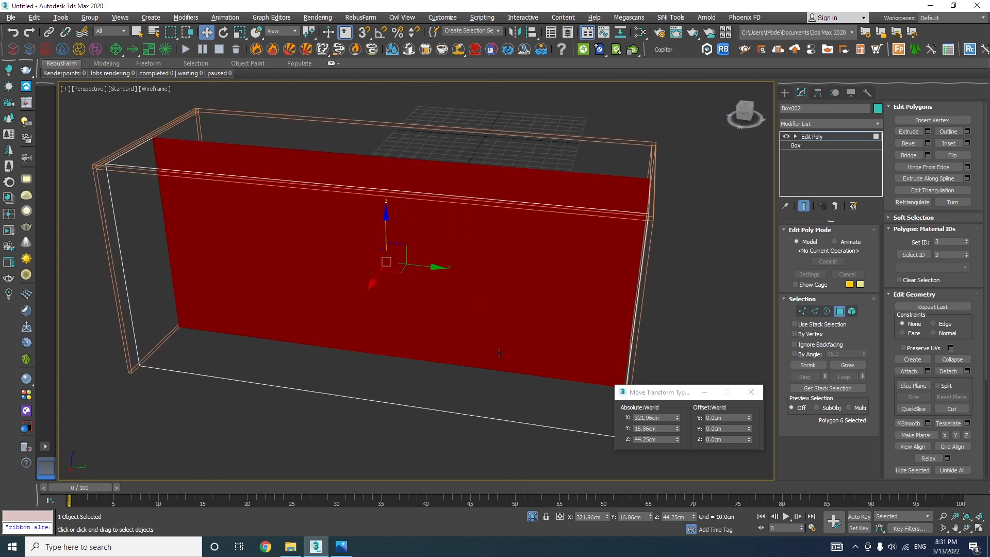
left_click(341, 546)
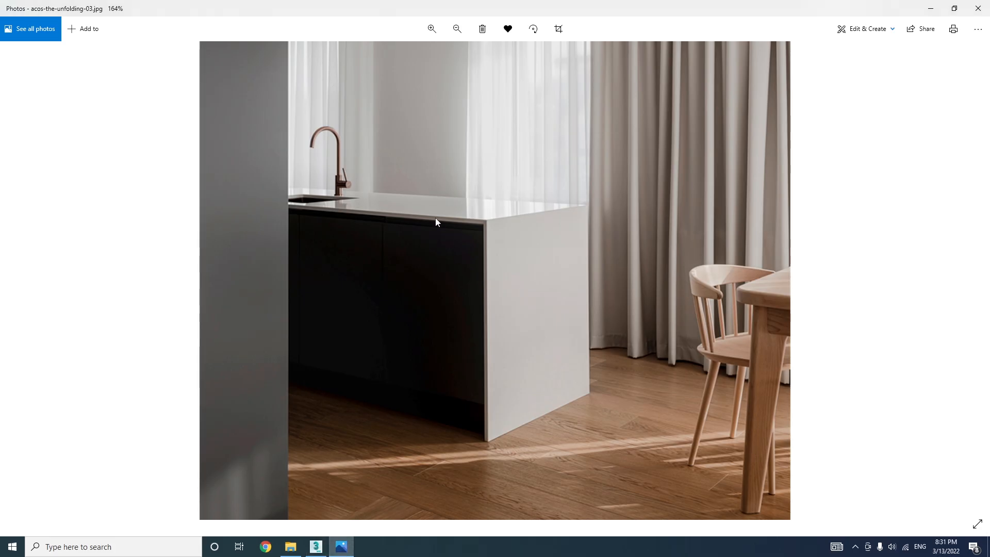
scroll(389, 238, "up", 2)
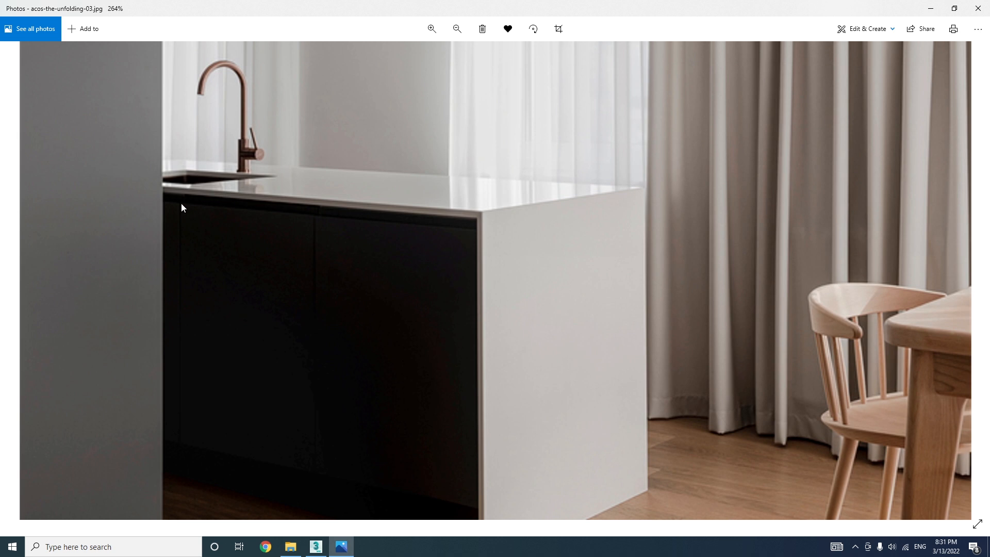
scroll(373, 326, "down", 5)
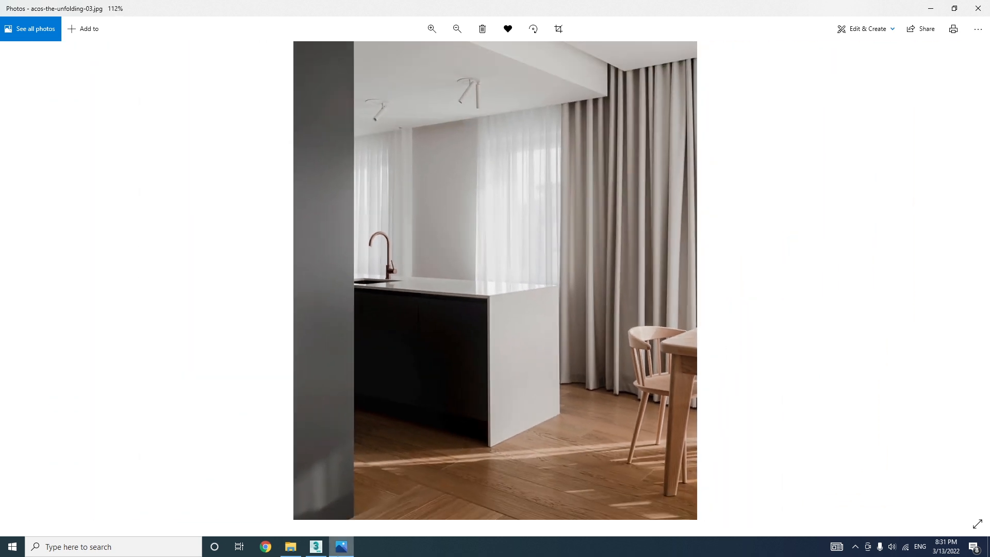
left_click(306, 549)
middle_click_drag(429, 305, 444, 357, "alt")
Step: Create an 88.5 × 197 cm box with AutoGrid, snapped corner to corner over the inner body's recessed front face
left_click(785, 93)
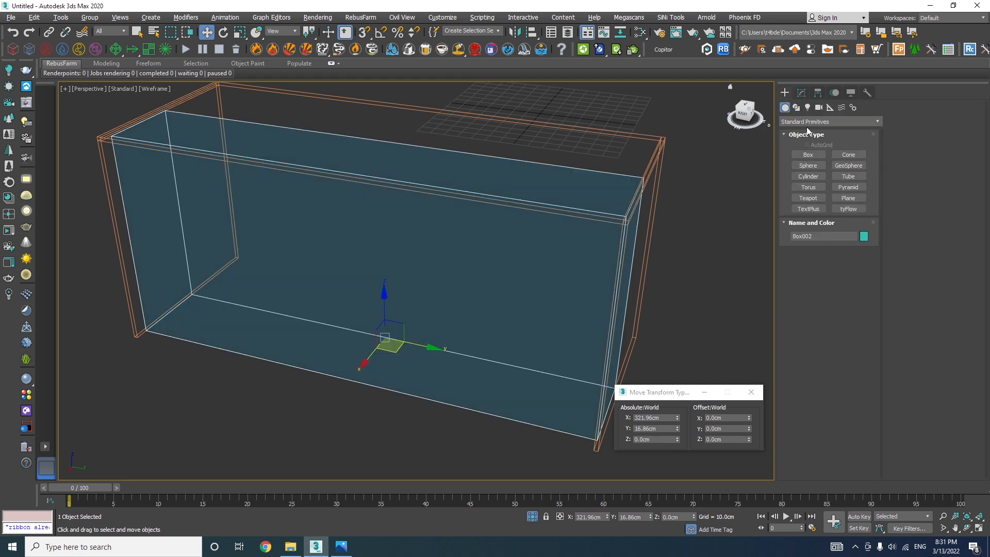
left_click(805, 155)
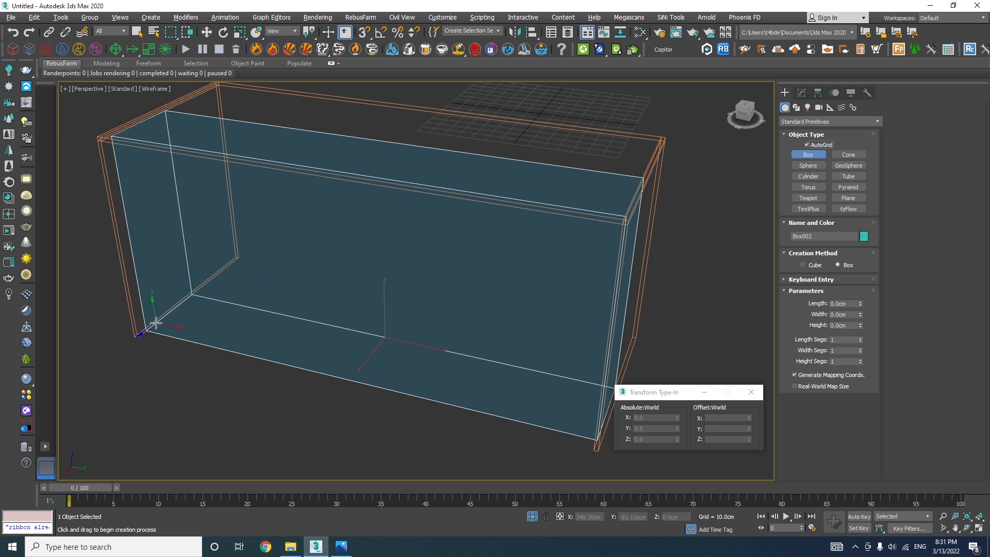
key("s")
scroll(147, 325, "up", 3)
left_click_drag(226, 300, 613, 200)
scroll(327, 259, "down", 4)
scroll(582, 203, "up", 5)
left_click(579, 223)
key("s")
key("w")
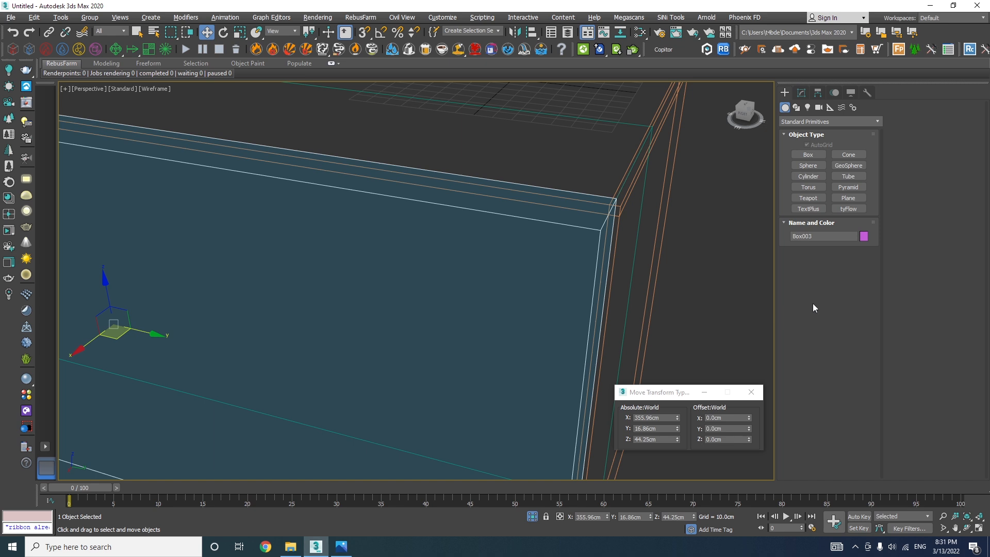
Step: Set the front panel's height to 1.5 cm and compare it with the cabinet fronts in the island photo
left_click(801, 93)
left_click(838, 264)
key("BackSpace")
scroll(531, 228, "down", 7)
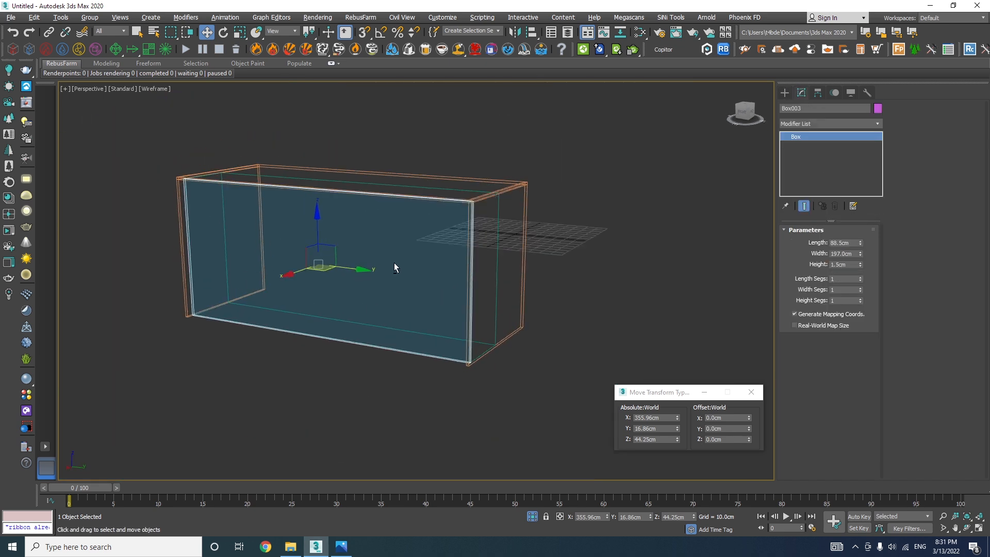
type("1.5")
key("Return")
middle_click_drag(397, 267, 390, 256, "alt")
left_click(341, 546)
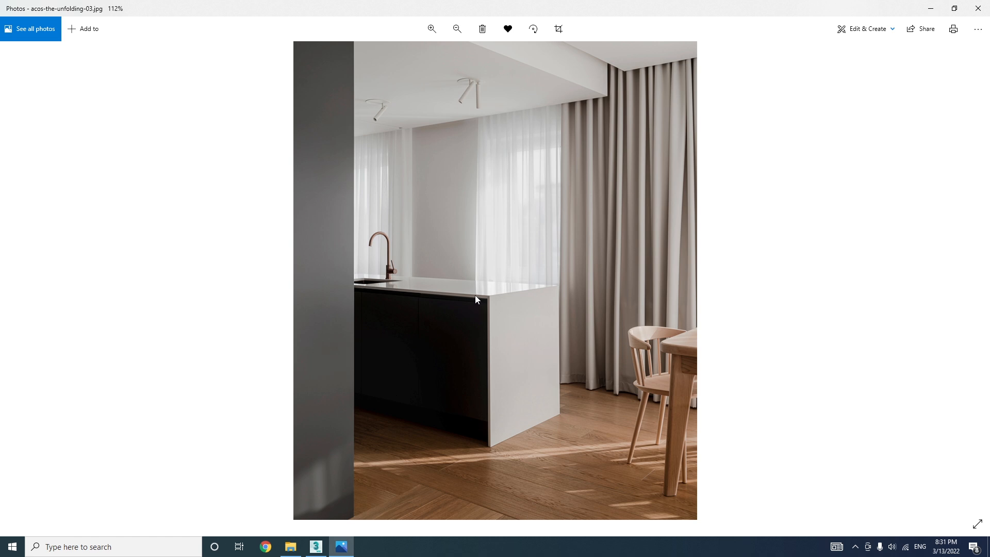
left_click(340, 546)
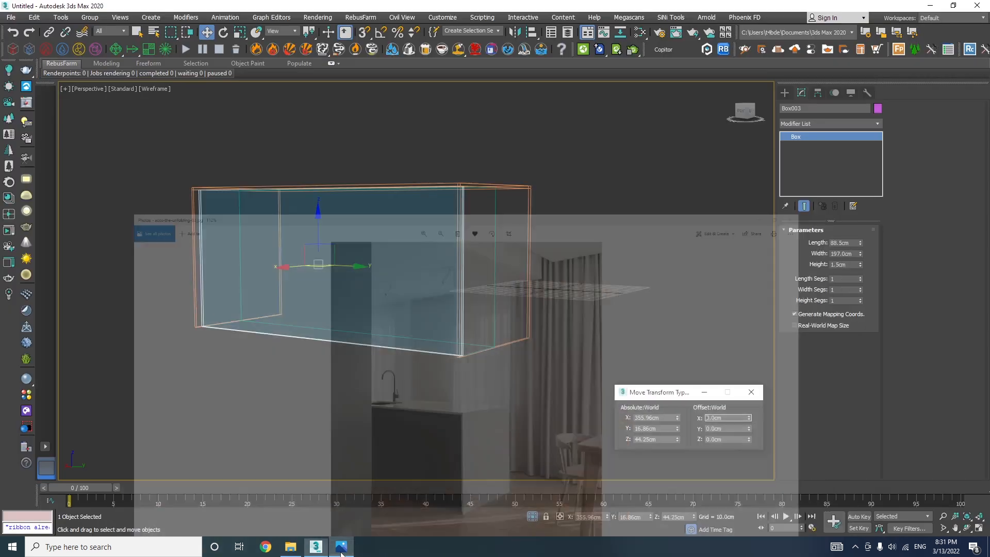
Step: Frame the front panel in shaded view and set its width to 196 cm
middle_click_drag(387, 300, 397, 294, "alt")
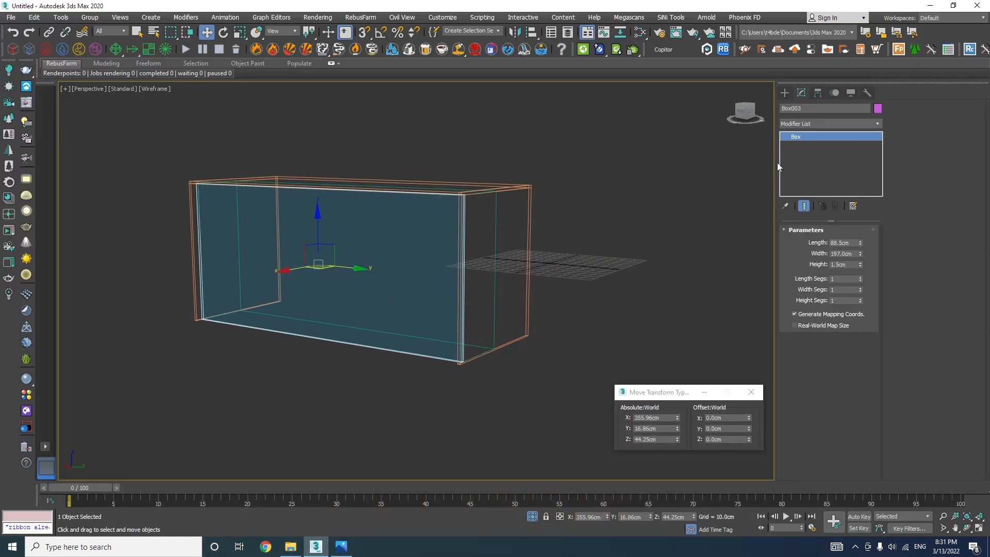
left_click(803, 123)
left_click(883, 143)
key("z")
key("F3")
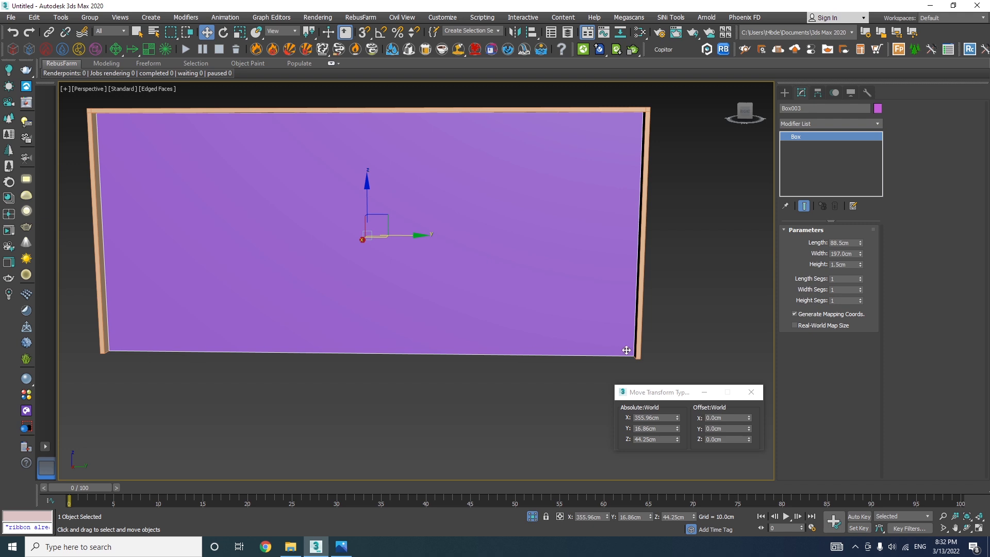
left_click(839, 252)
key("Return")
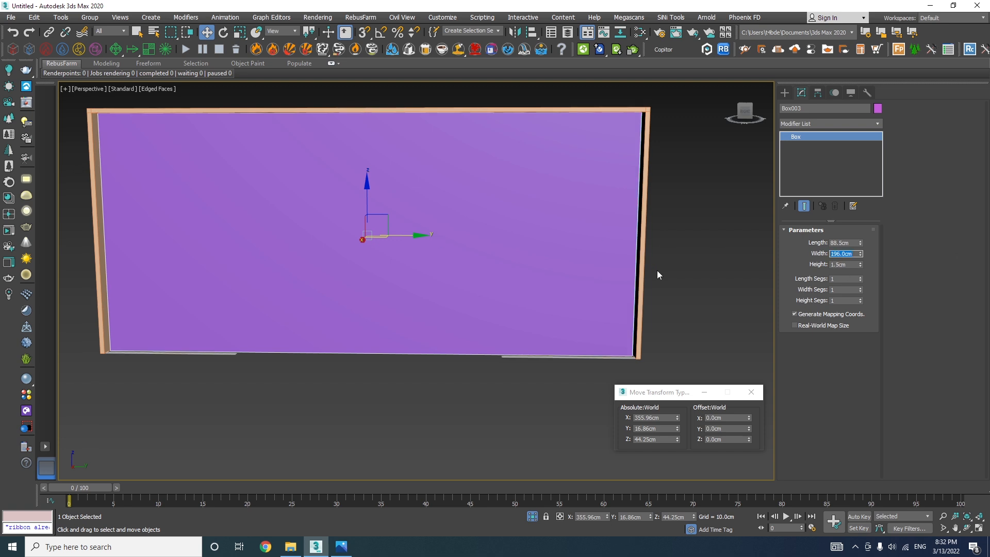
middle_click_drag(581, 280, 559, 272, "alt")
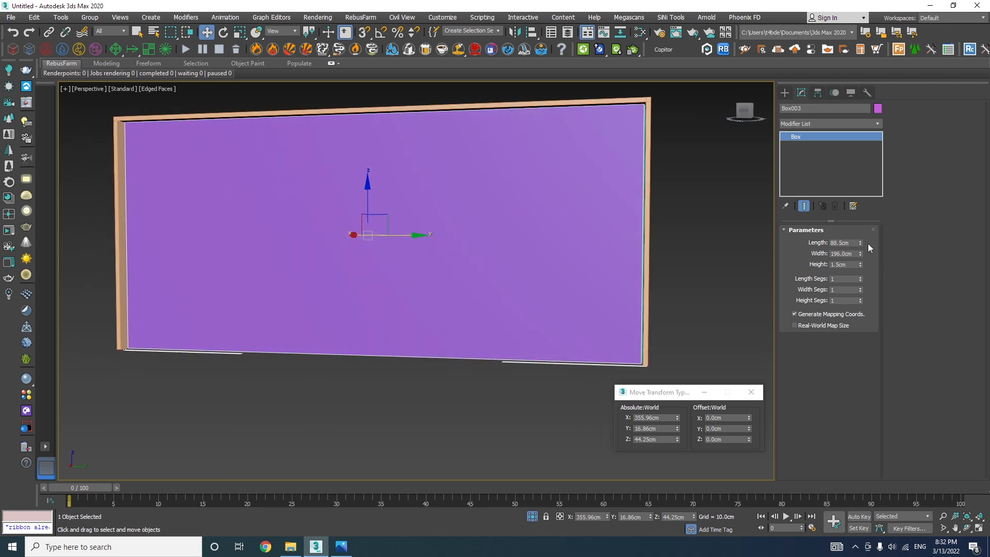
Step: Add an Edit Poly modifier to the front panel, and move its four top vertices -3 cm along Z
left_click(864, 123)
left_click_drag(874, 153, 870, 216)
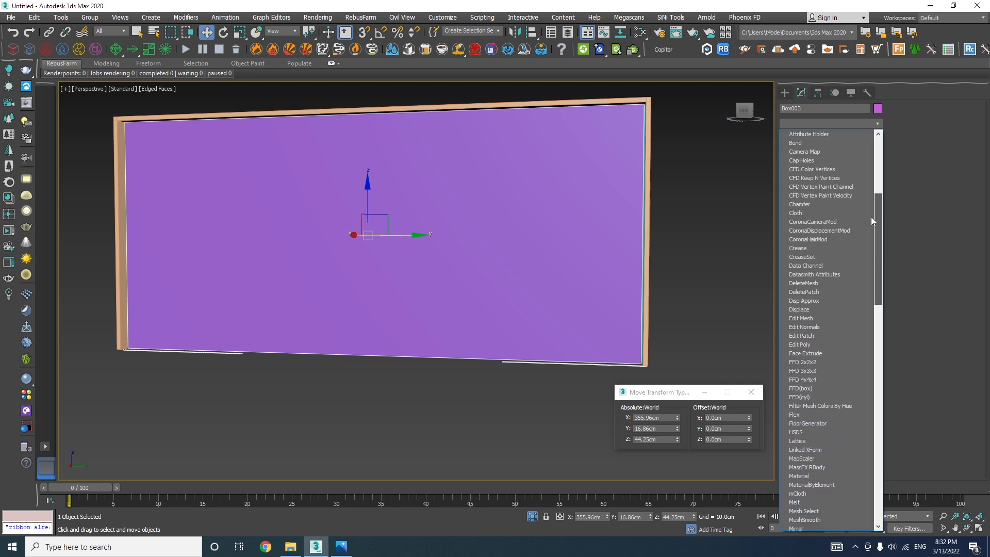
left_click(802, 342)
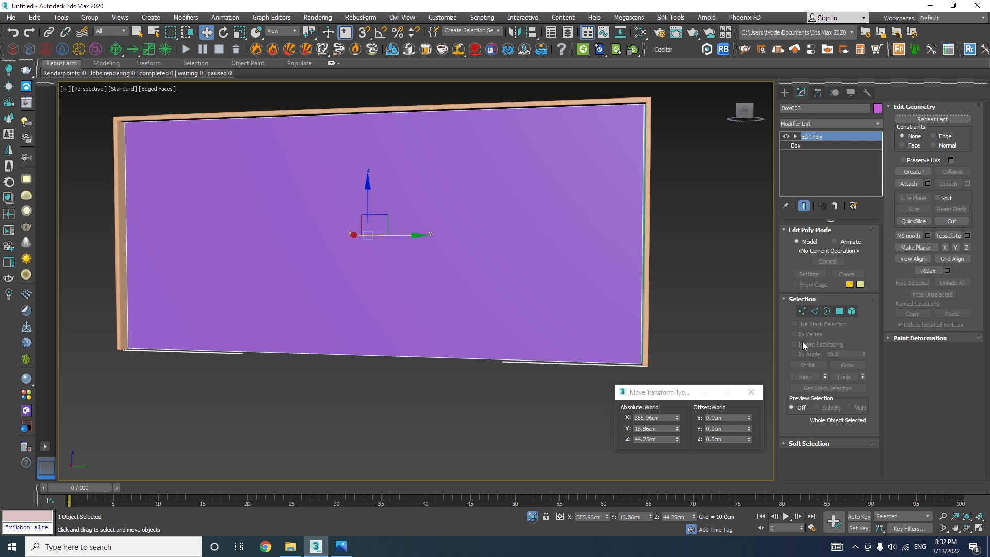
left_click(802, 311)
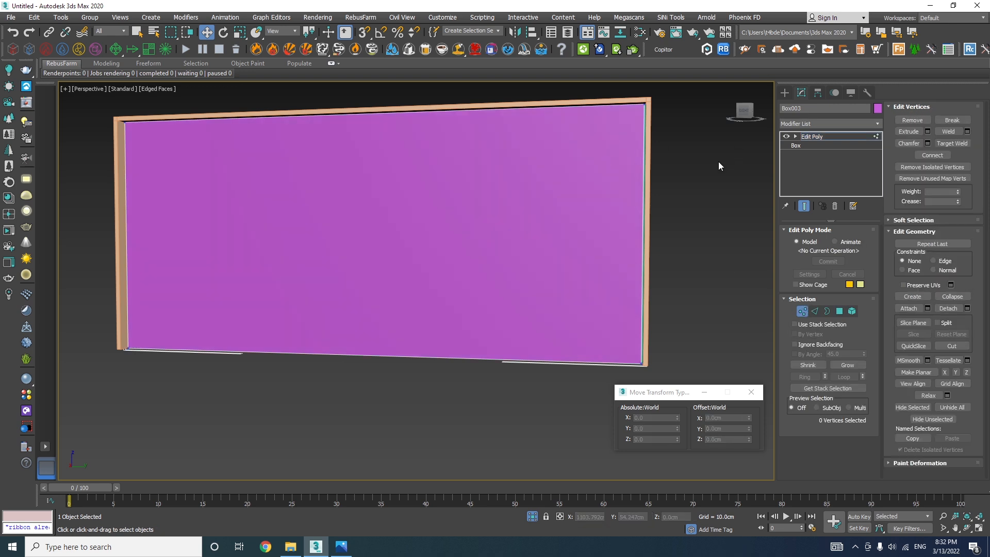
left_click_drag(91, 73, 92, 73)
middle_click_drag(428, 199, 376, 274, "alt")
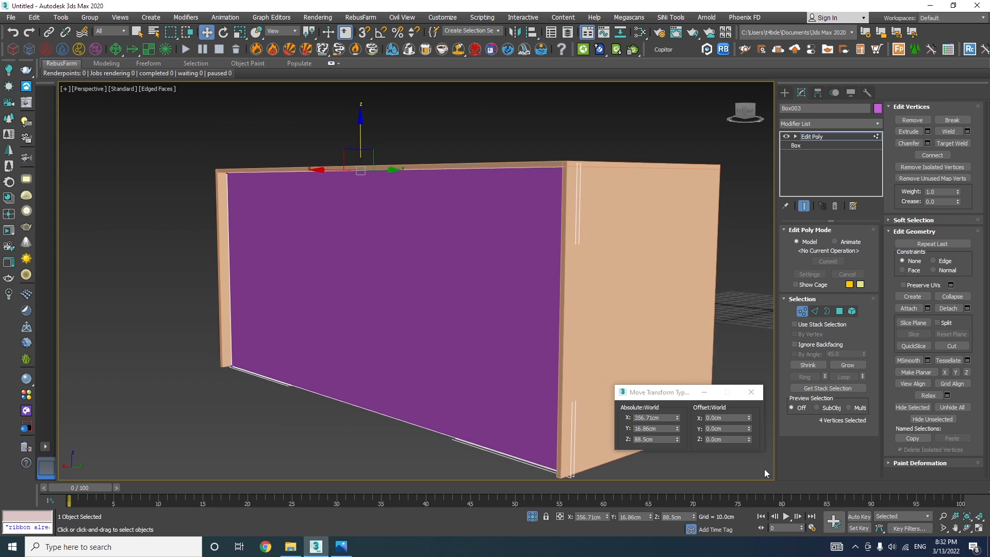
double_click(726, 439)
type("-3")
key("Return")
Step: Select the front panel's four bottom vertices, raise them 15 cm along Z, and lower them 3 cm to Z 12 cm
middle_click_drag(580, 397, 593, 262, "alt")
left_click_drag(664, 327, 47, 396)
middle_click_drag(345, 294, 420, 372, "alt")
double_click(724, 438)
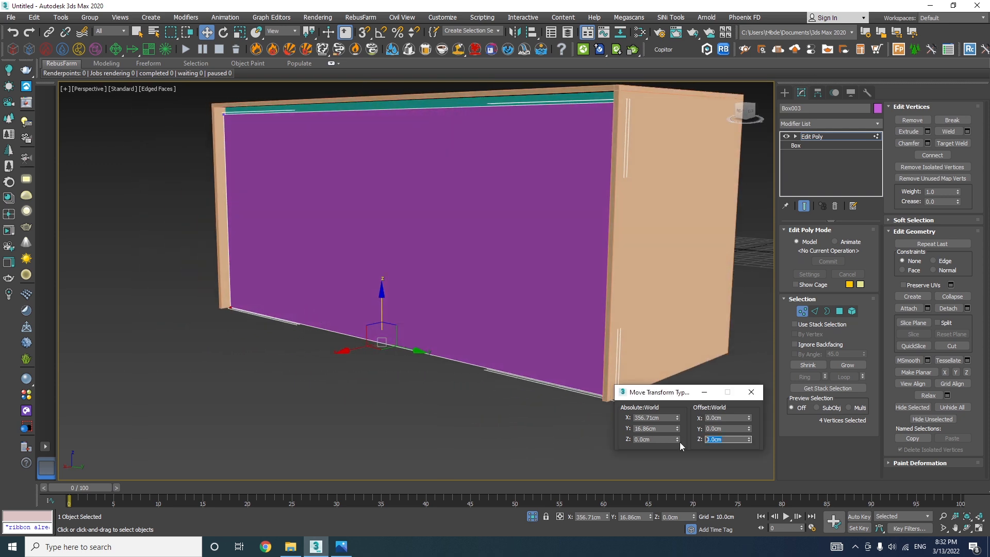
type("15")
key("Return")
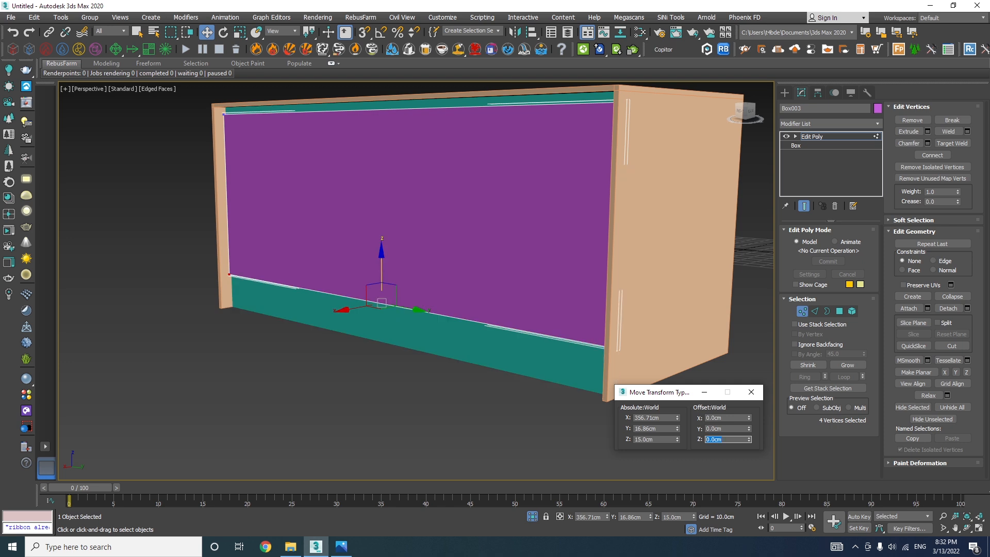
type("-3")
key("Return")
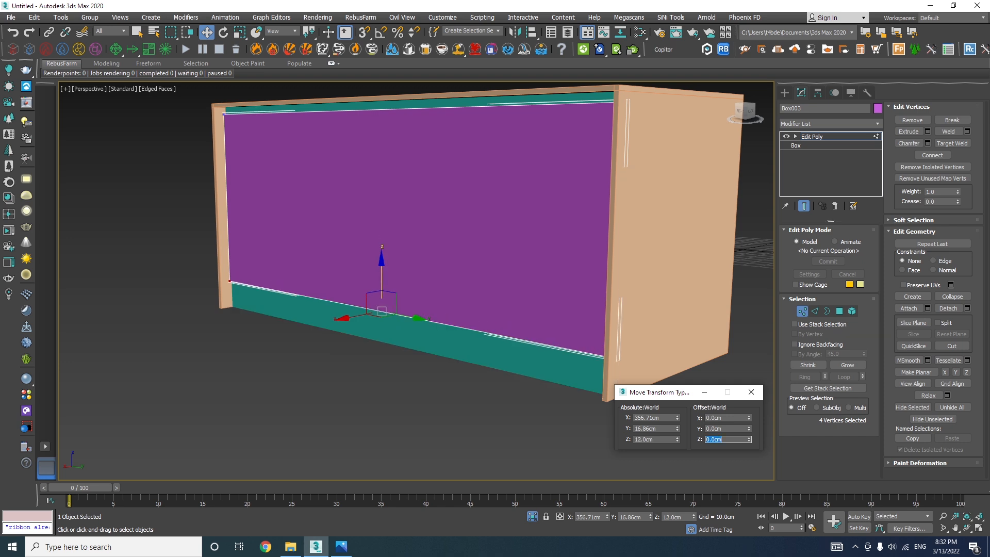
Step: Select the four long horizontal edges of the cabinet front panel and isolate the panel from the rest of the scene
scroll(442, 304, "down", 3)
middle_click_drag(392, 304, 433, 222, "alt")
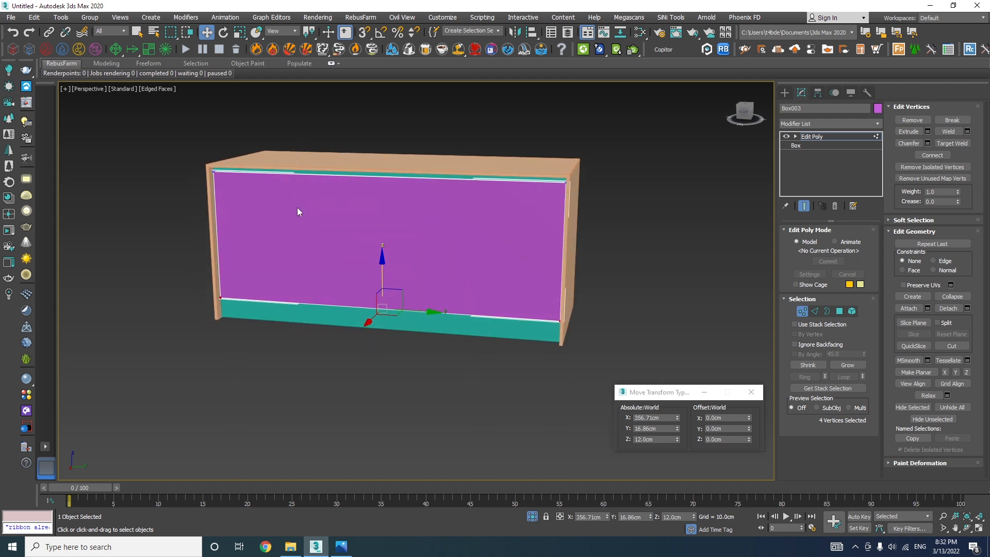
left_click(814, 313)
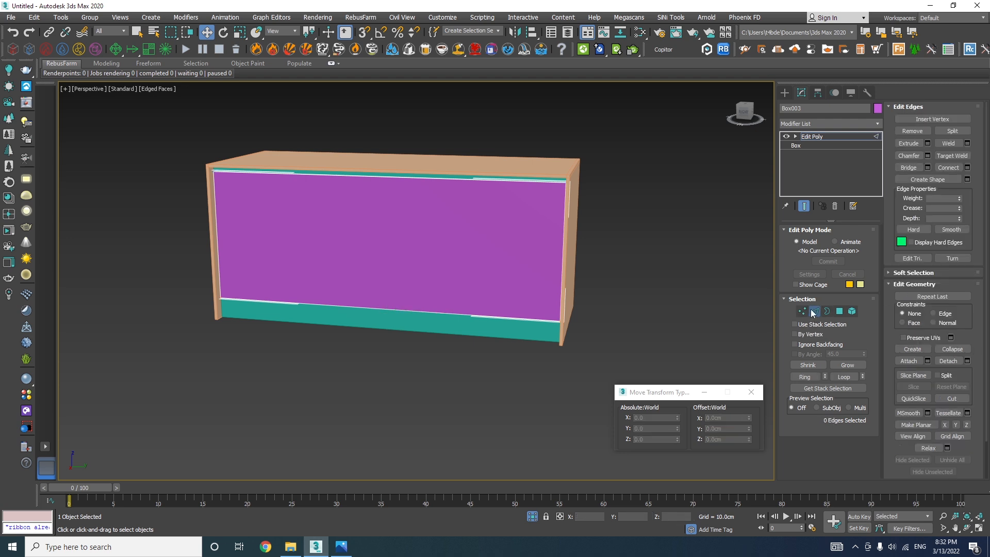
left_click_drag(372, 117, 367, 371)
middle_click_drag(375, 227, 351, 181, "alt")
scroll(351, 181, "up", 3)
scroll(351, 180, "up", 5)
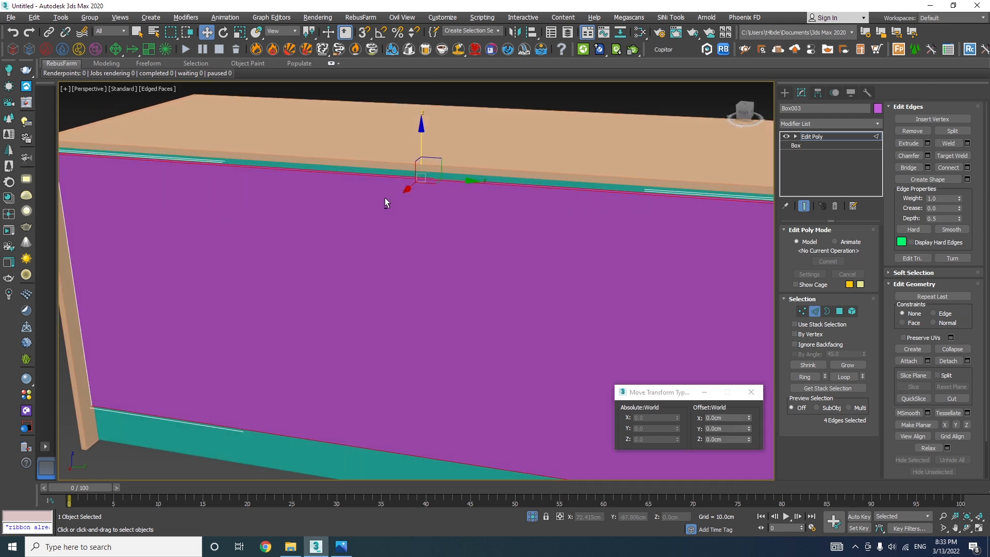
scroll(462, 311, "up", 2)
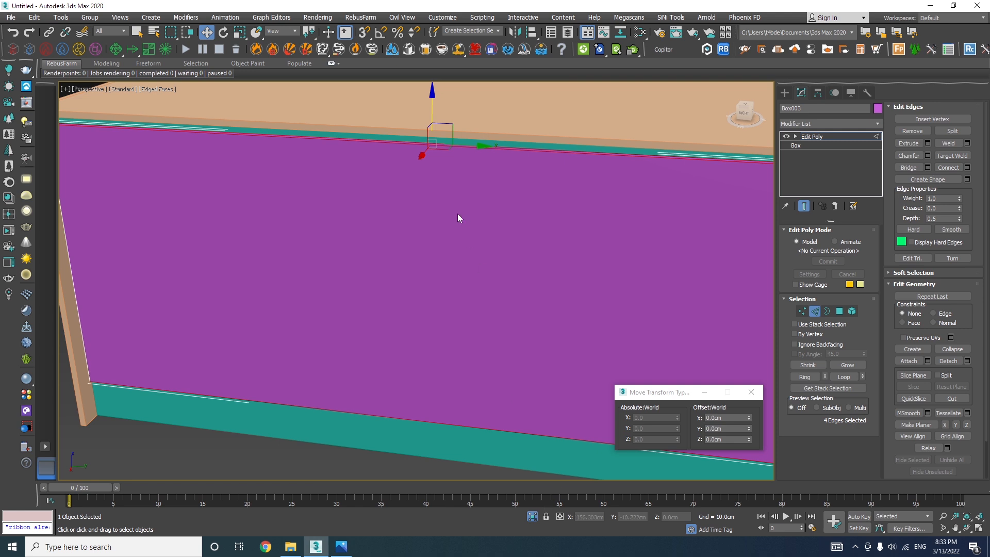
left_click_drag(424, 153, 421, 162)
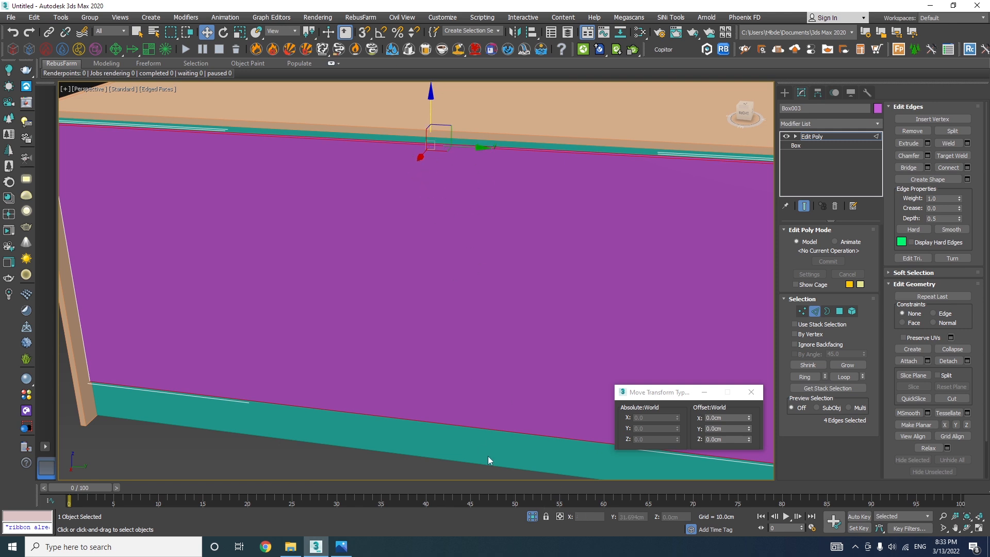
left_click(531, 516)
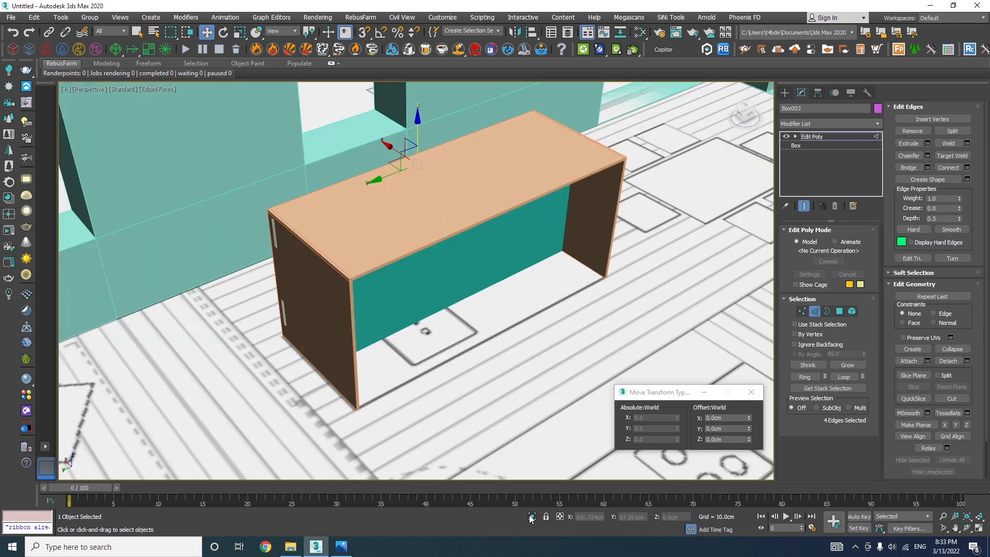
left_click(531, 516)
middle_click_drag(513, 468, 547, 286, "alt")
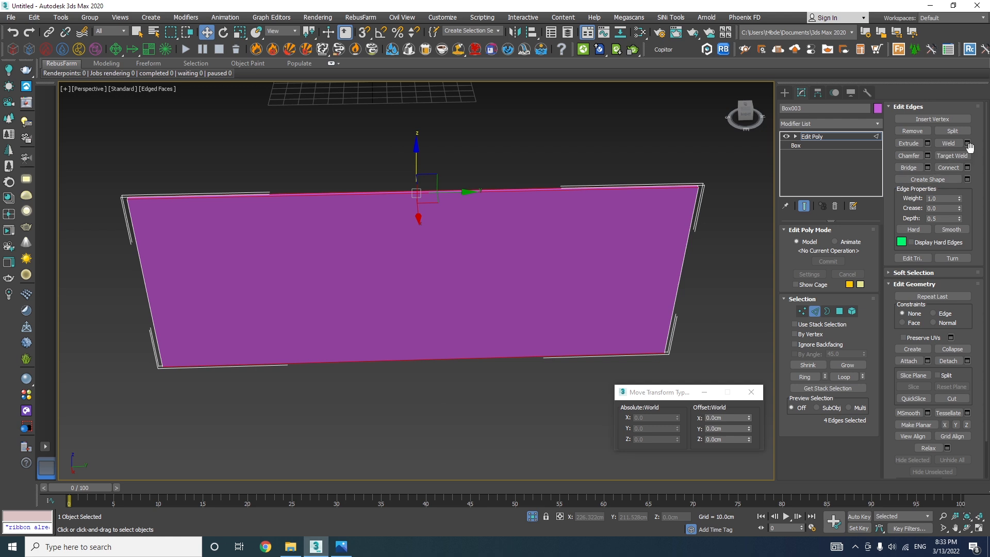
Step: Connect the selected long edges with 3 segments to divide the front panel into four doors
left_click(967, 168)
left_click_drag(424, 293, 426, 289)
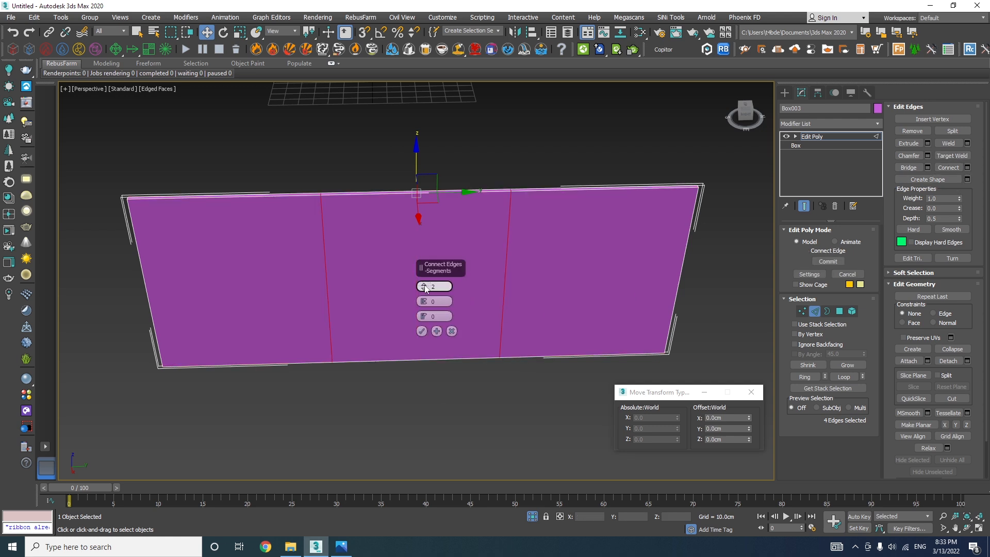
left_click(421, 331)
Step: Extrude the three new edge loops by 2.63 cm and inspect a ridge's corner in wireframe
middle_click_drag(499, 323, 482, 328, "alt")
scroll(540, 232, "up", 4)
scroll(540, 232, "up", 2)
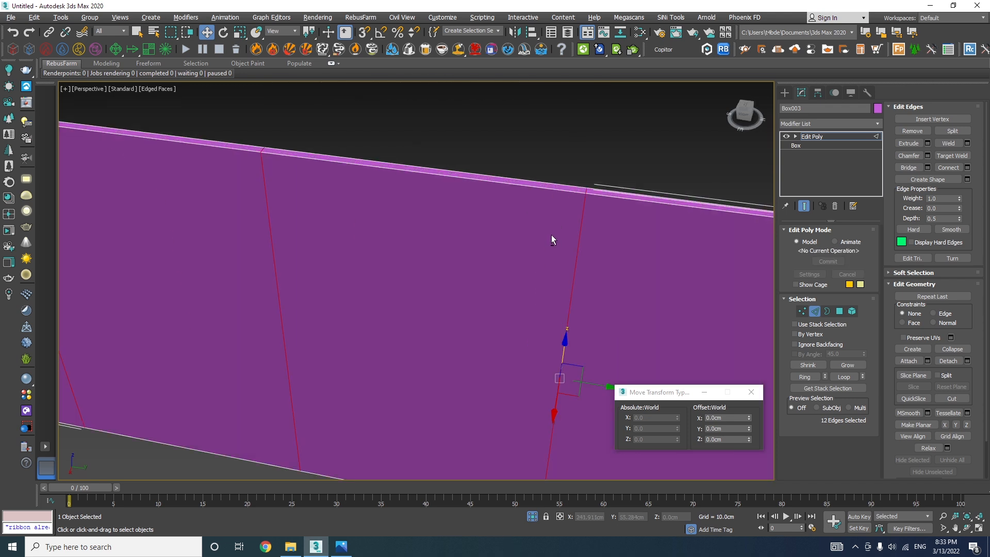
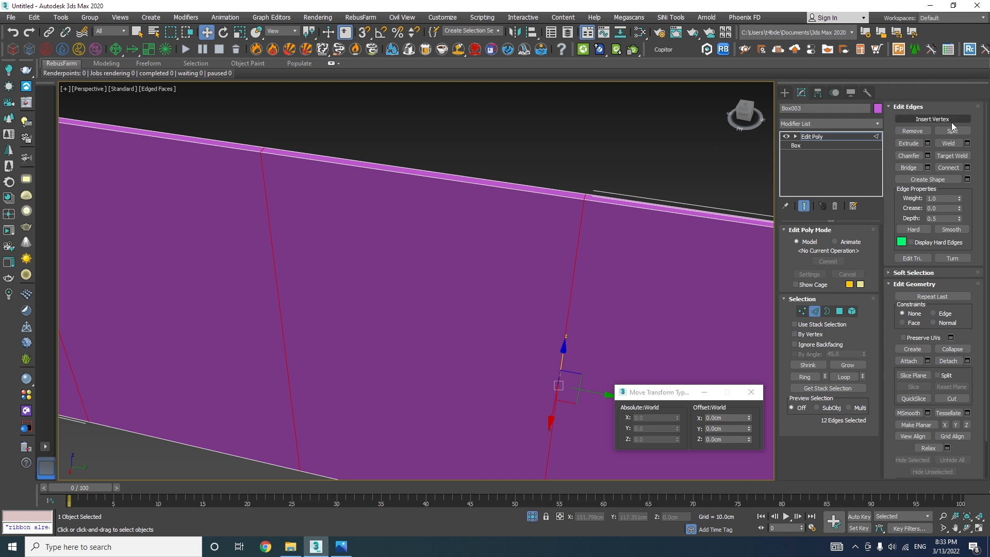
left_click(927, 143)
scroll(585, 213, "up", 2)
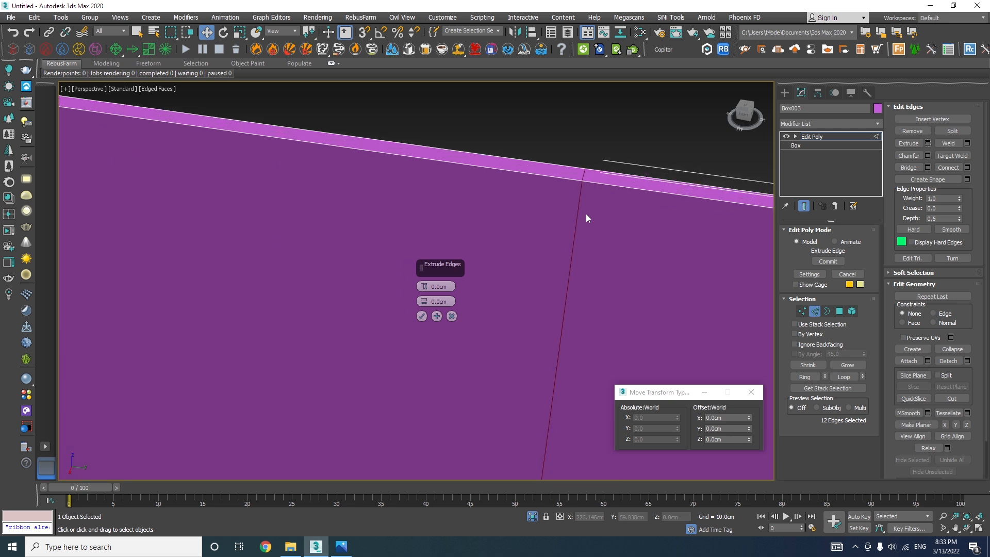
left_click_drag(424, 287, 424, 255)
middle_click_drag(568, 221, 441, 255, "alt")
left_click_drag(422, 287, 421, 276)
middle_click_drag(484, 274, 622, 213)
middle_click_drag(592, 256, 594, 262)
key("F3")
scroll(577, 178, "up", 3)
middle_click_drag(576, 177, 572, 181)
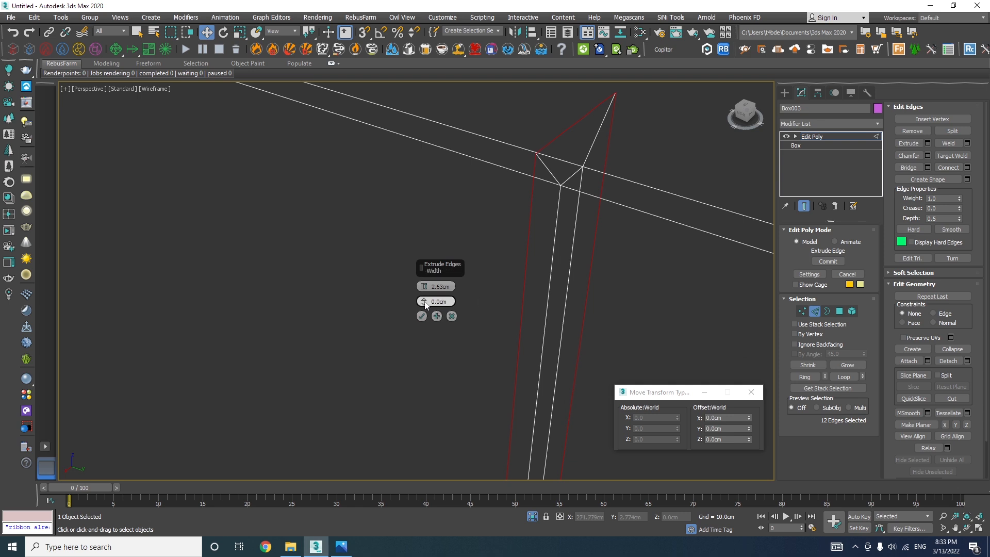
Step: Set the edge extrusion width to 0.25 cm and apply the extrusion
left_click_drag(426, 304, 417, 301)
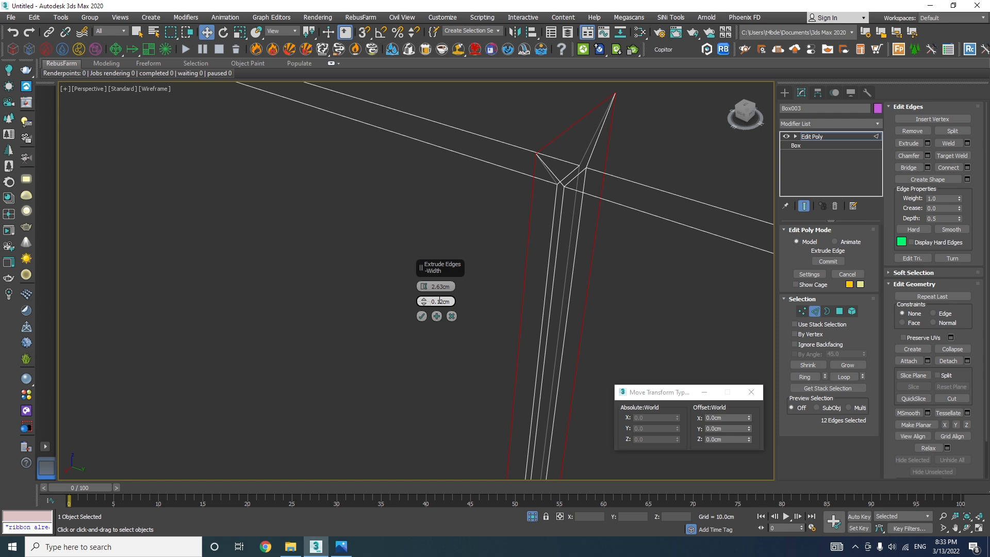
double_click(439, 301)
type("0.25")
key("Return")
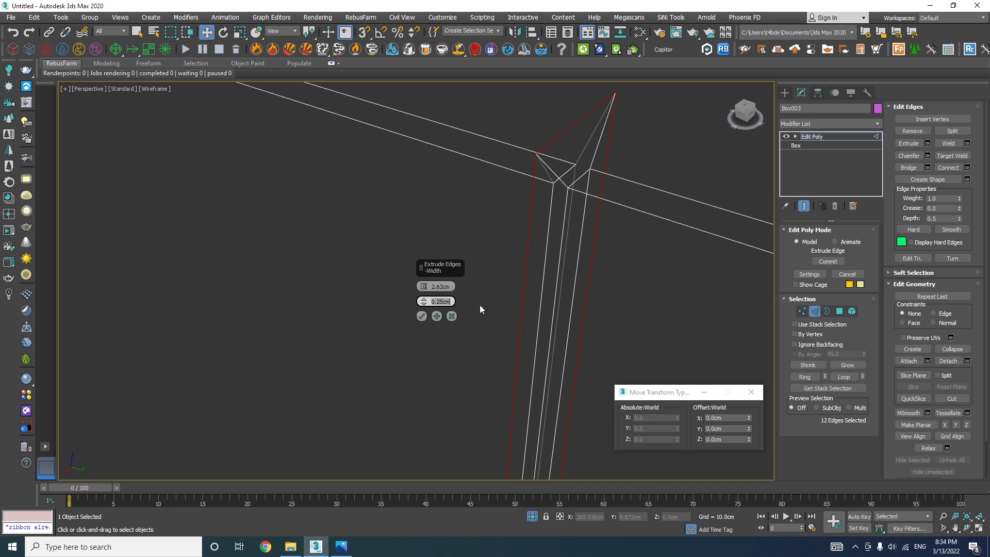
left_click(421, 316)
Step: Return to shaded view and delete the extruded ridges, leaving open gaps between the four doors
scroll(477, 199, "down", 5)
key("F3")
middle_click_drag(479, 204, 522, 280)
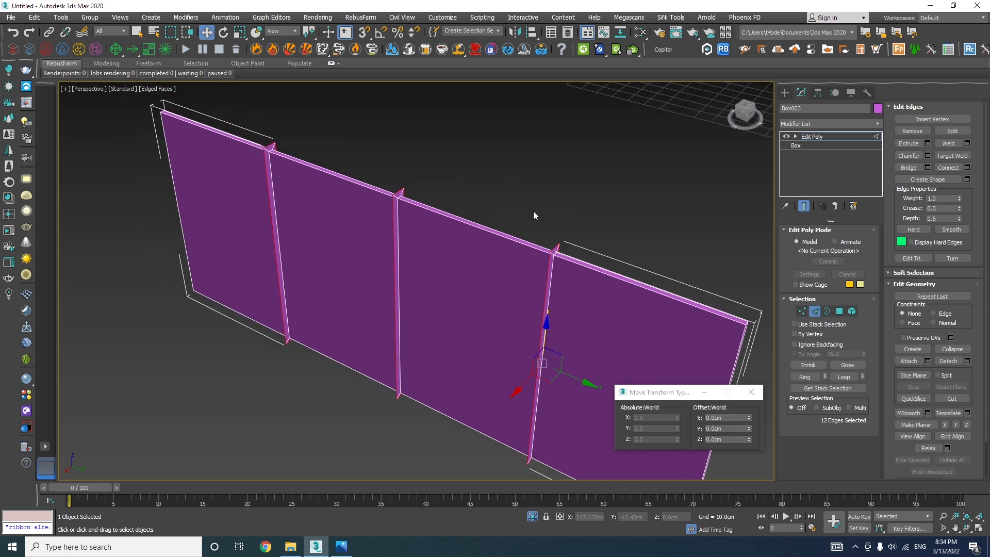
scroll(545, 306, "up", 3)
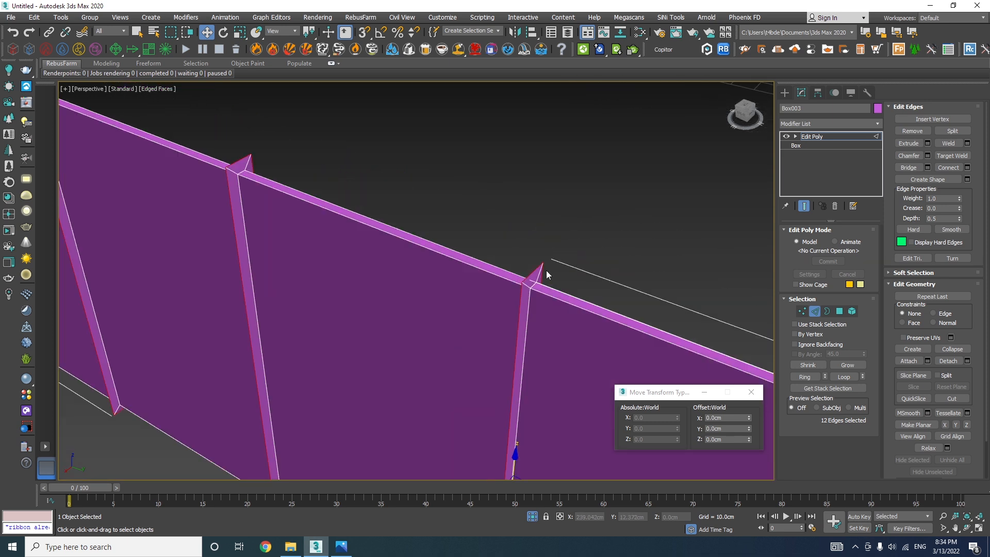
key("ctrl+z")
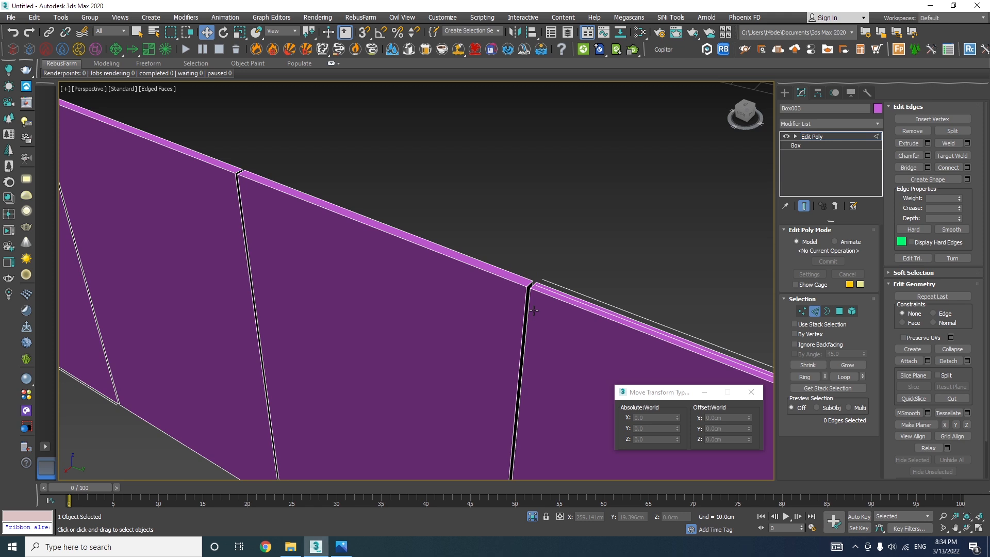
Step: Select all the open borders along the three door gaps and cap them
left_click(827, 311)
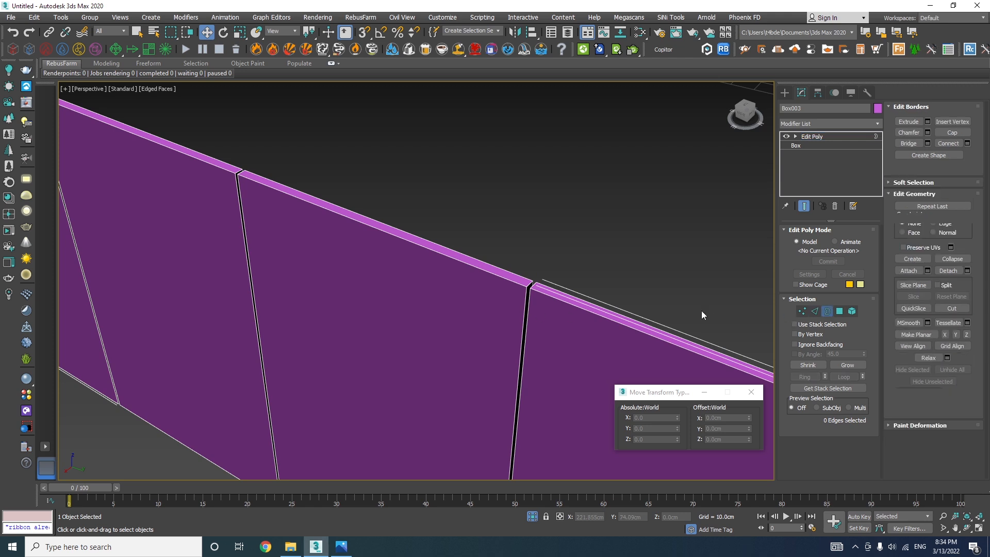
left_click(531, 295)
left_click(235, 176)
middle_click_drag(263, 243, 535, 318)
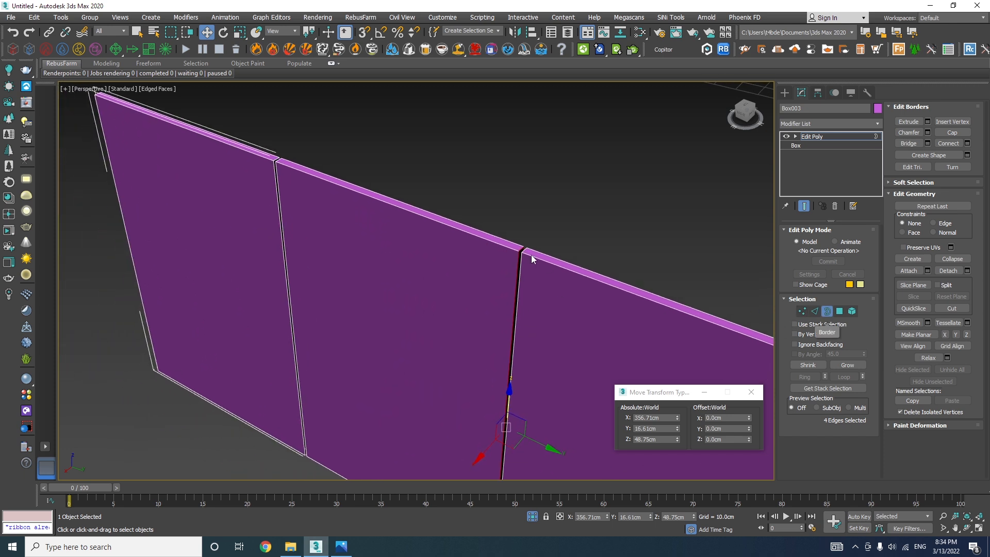
scroll(548, 264, "down", 5)
scroll(520, 357, "up", 2)
left_click_drag(310, 158, 309, 158)
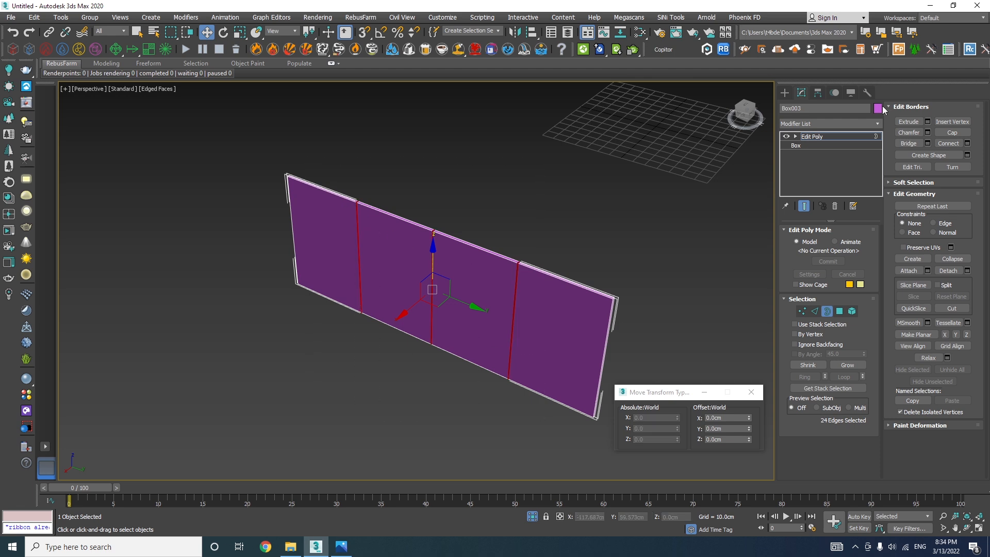
left_click(952, 132)
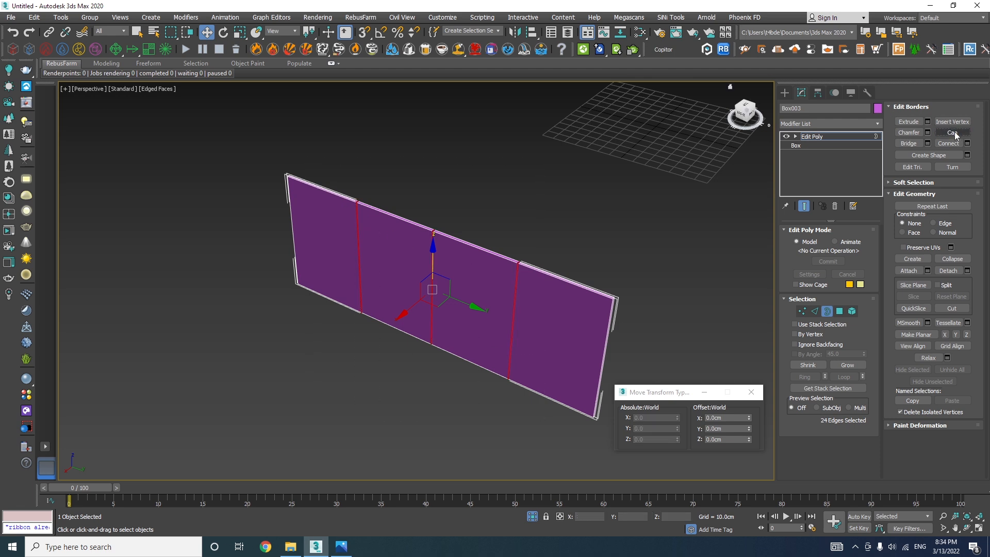
scroll(497, 256, "up", 6)
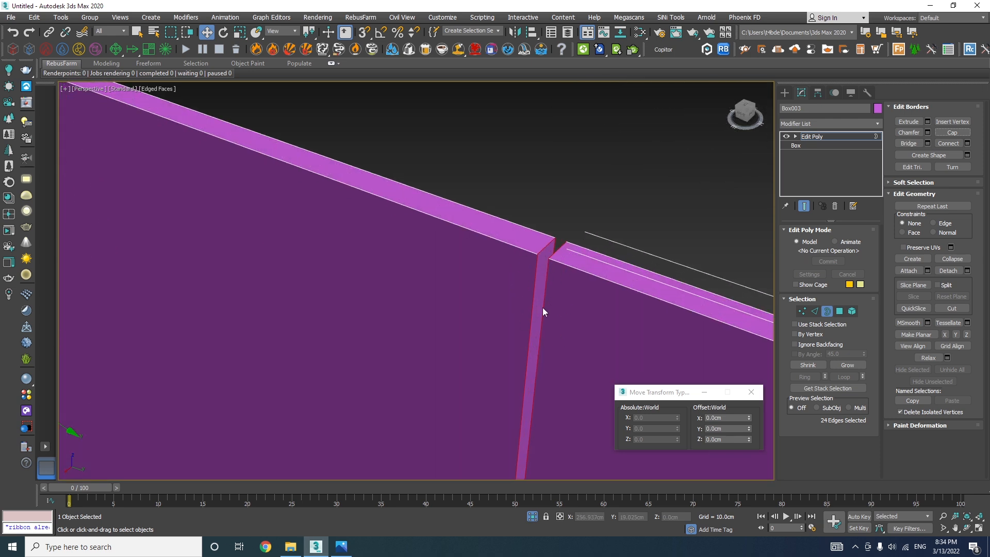
left_click(827, 311)
Step: Exit isolation, select the island shell, inner body and front panel, and mirror them about X with No Clone
scroll(455, 236, "down", 10)
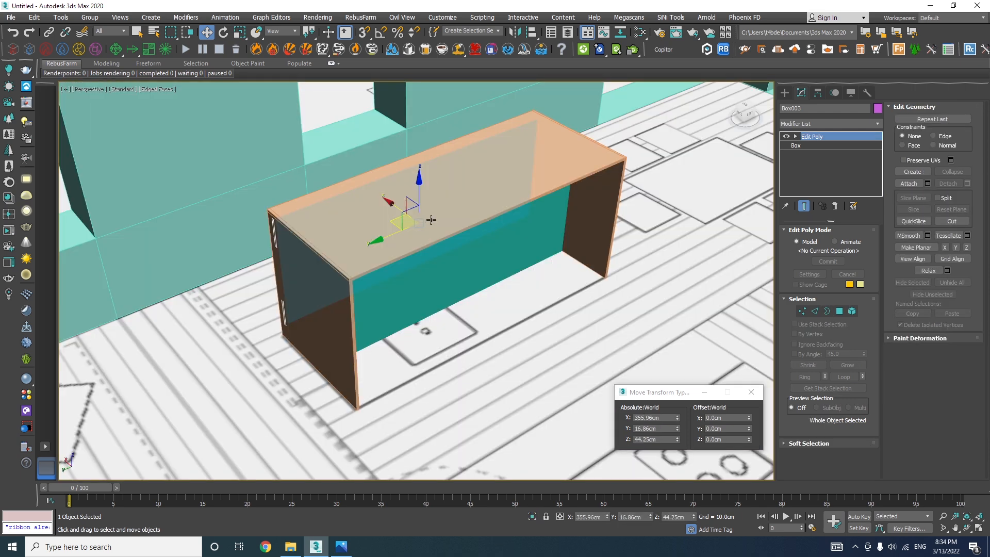
middle_click_drag(426, 238, 310, 270, "alt")
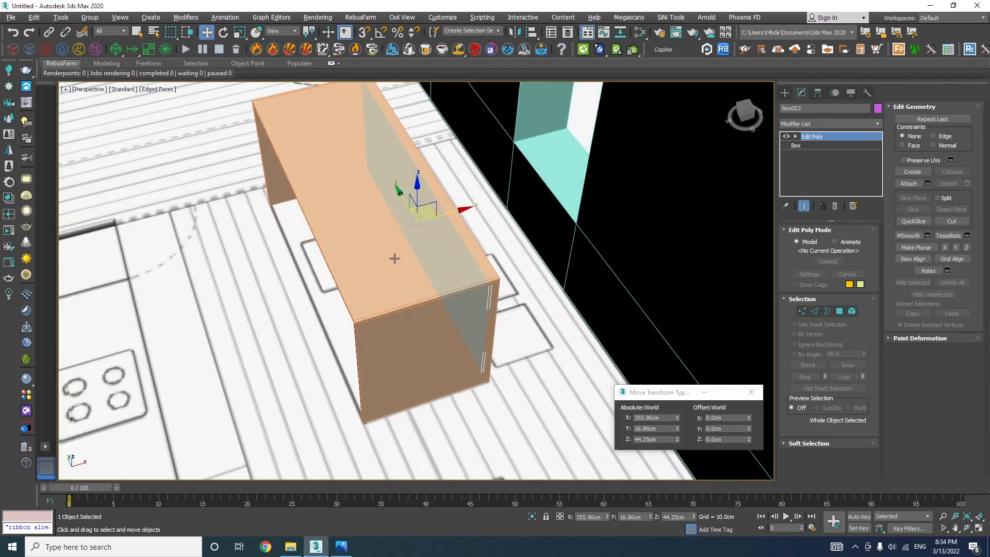
left_click(383, 259, "ctrl")
left_click(383, 259, "ctrl")
middle_click_drag(383, 259, 373, 257, "alt")
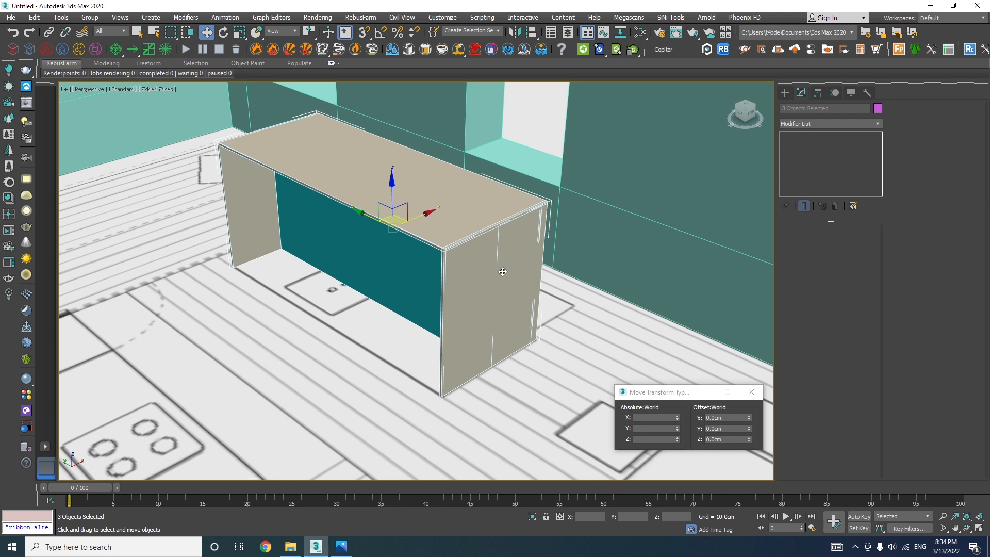
left_click(514, 32)
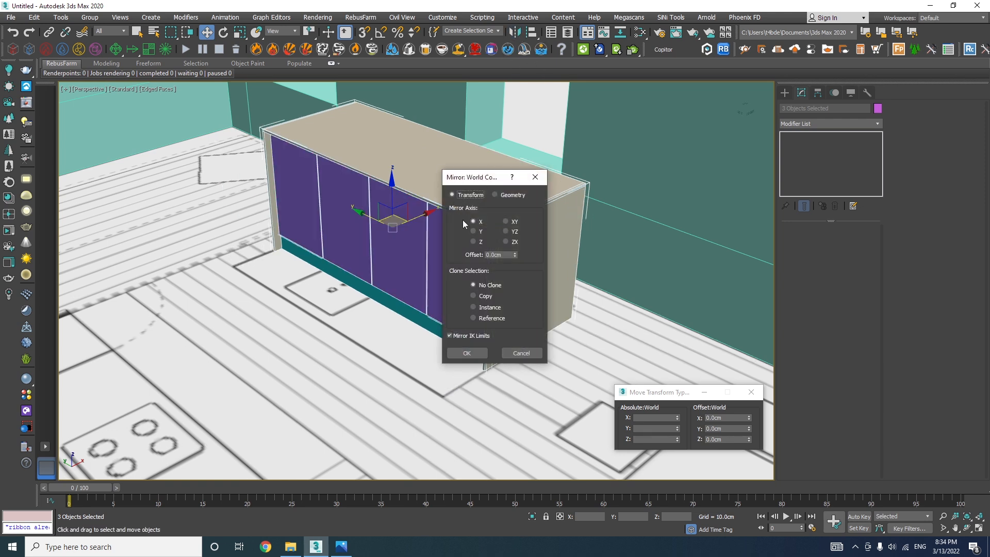
left_click(467, 356)
Step: Move the mirrored island along X onto its outline in the floor plan
left_click_drag(420, 215, 380, 228)
middle_click_drag(380, 228, 420, 309, "alt")
scroll(487, 314, "down", 5)
scroll(551, 252, "up", 3)
Step: Close the acos-the-unfolding-03.jpg photo and open acos-the-unfolding-05.jpg from the reference folder
left_click(341, 547)
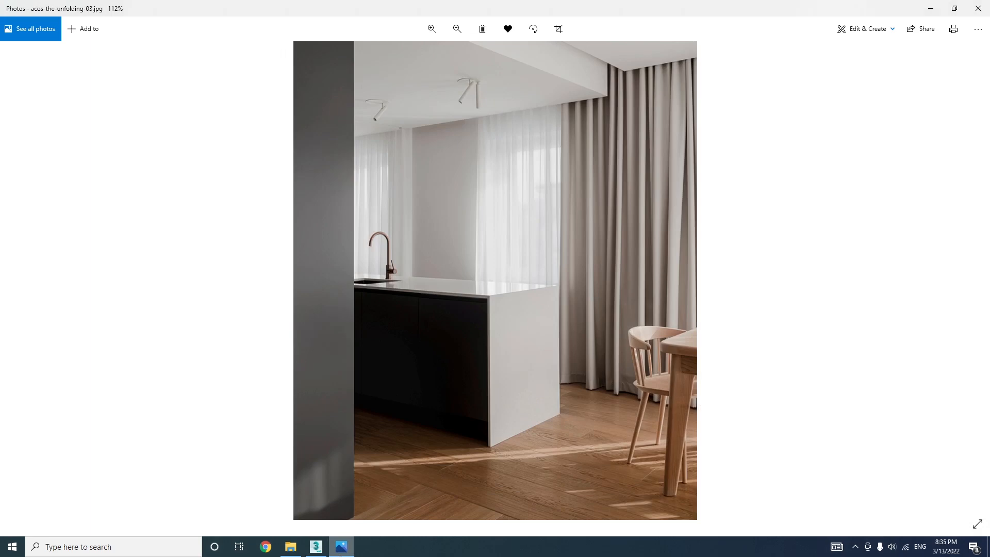
left_click(986, 9)
left_click(291, 546)
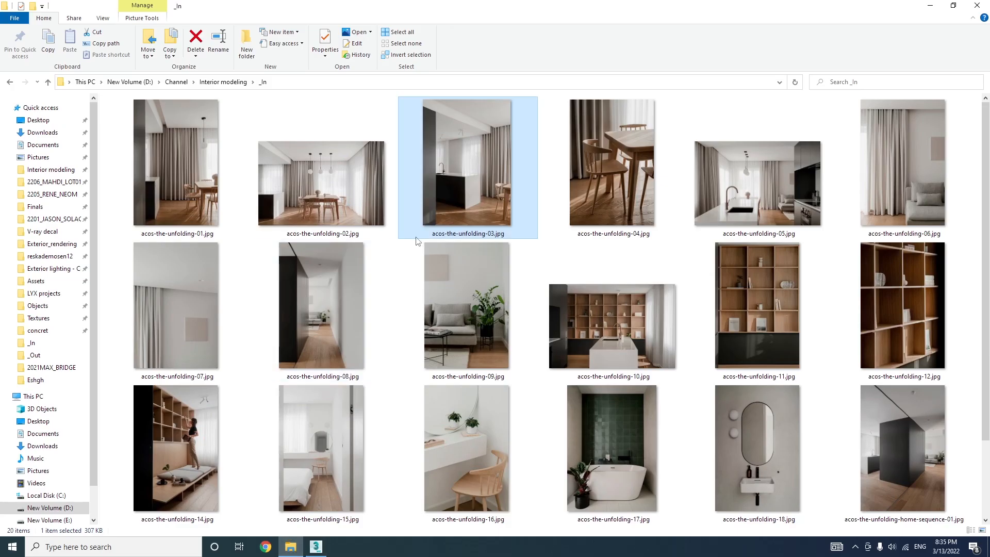
left_click(800, 200)
double_click(789, 181)
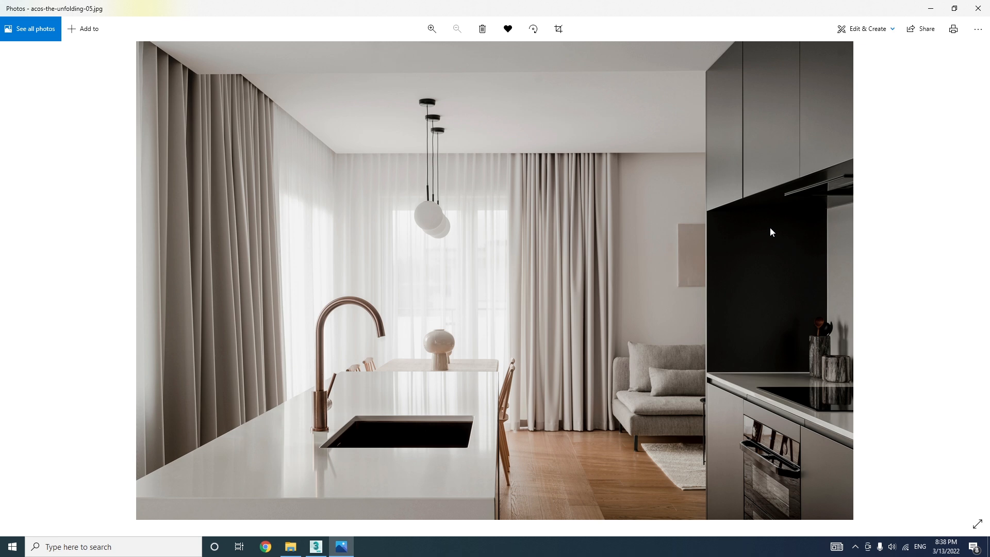
Step: Switch to 3ds Max and examine the kitchen run with the hob on the floor plan from above
left_click(316, 546)
scroll(430, 330, "down", 3)
middle_click_drag(429, 330, 391, 347, "alt")
scroll(360, 288, "up", 4)
scroll(334, 279, "down", 2)
scroll(391, 351, "up", 2)
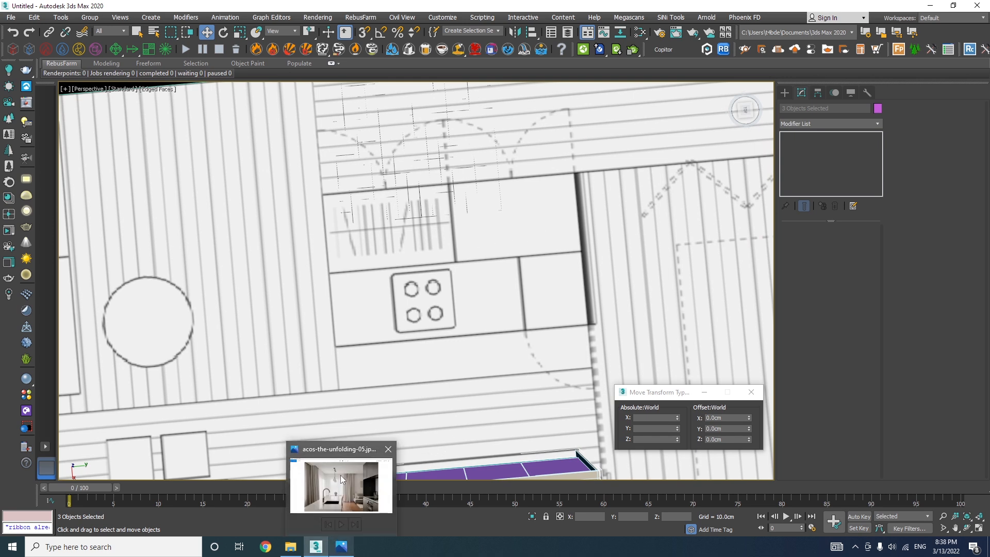
Step: Browse the reference photos for the tall kitchen cabinets and upper units, and return to 3ds Max
left_click(336, 545)
scroll(353, 460, "up", 1)
scroll(354, 462, "up", 1)
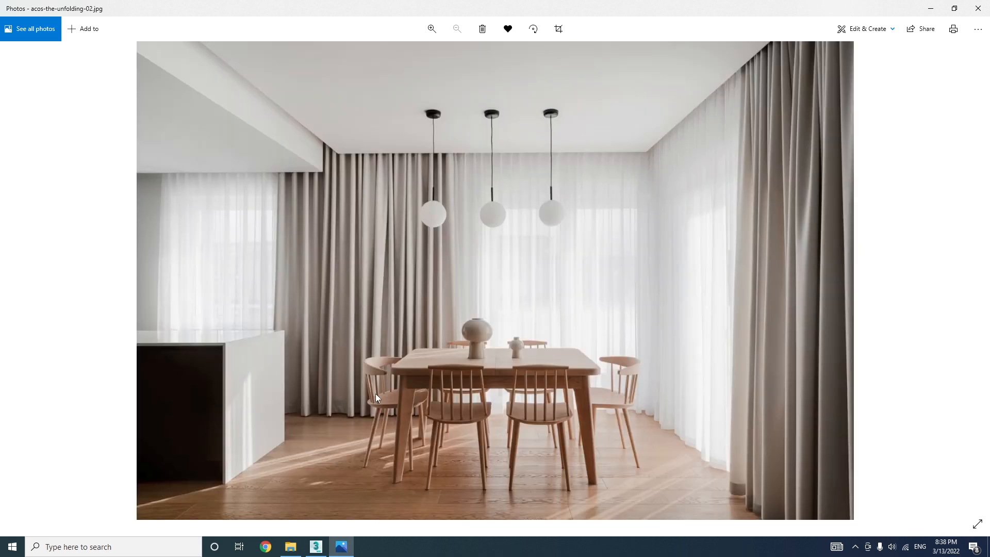
scroll(375, 393, "up", 1)
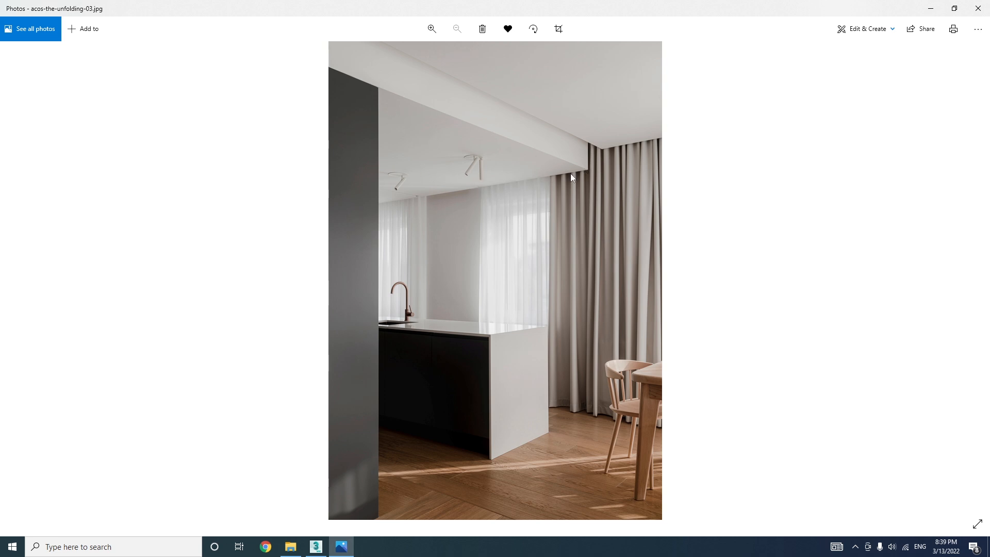
key("Right")
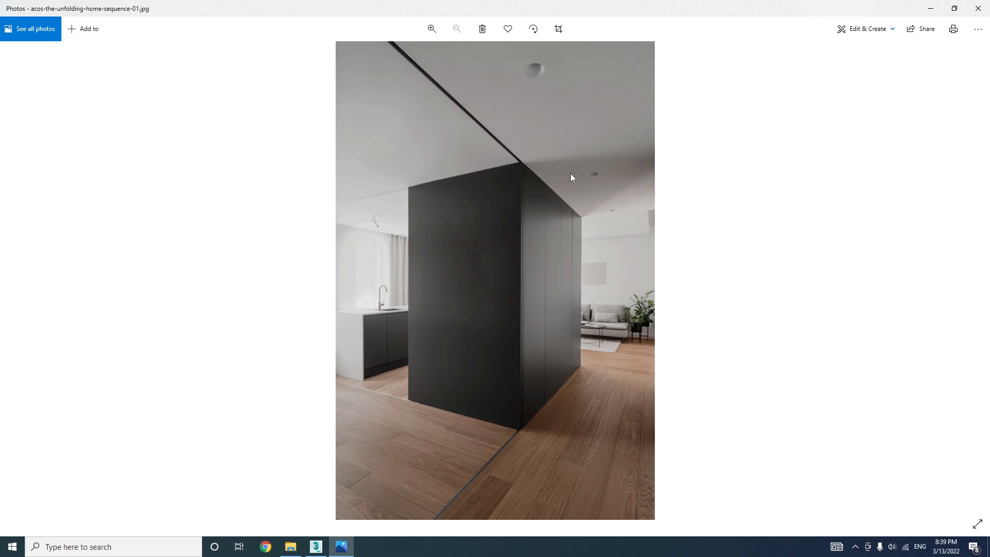
key("Right")
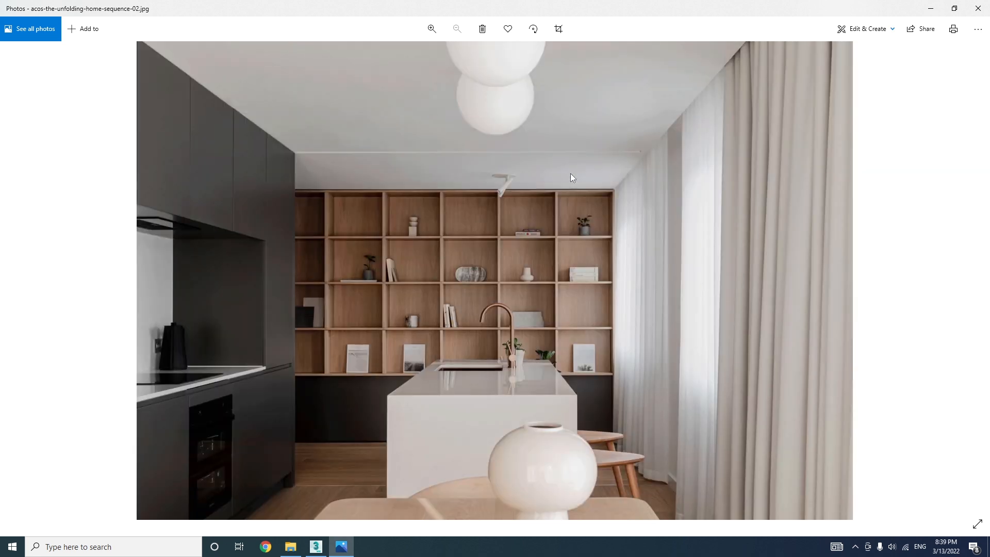
left_click(323, 544)
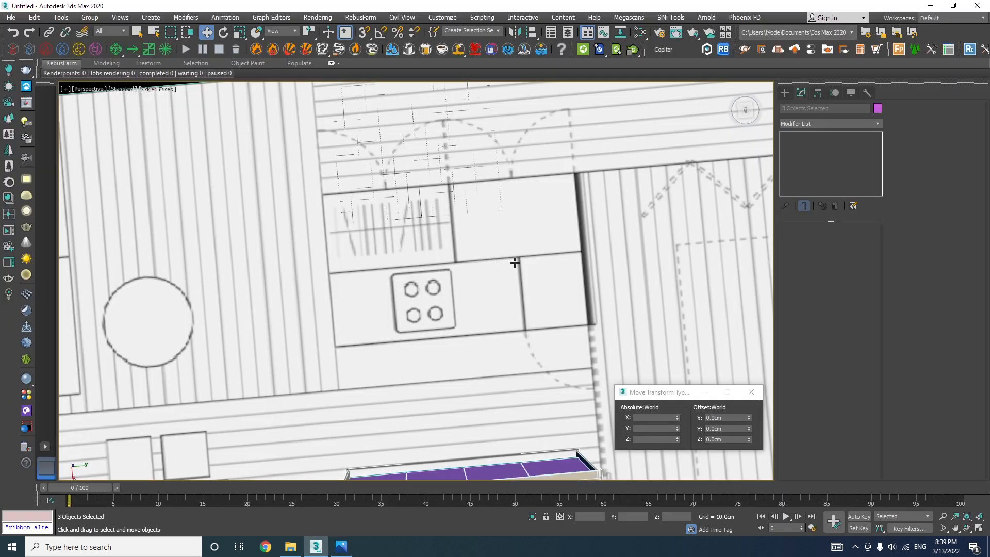
Step: In the top view, draw a box about 221.6 by 135.1 cm over the wall kitchen outline with AutoGrid off
left_click(98, 89)
left_click(119, 146)
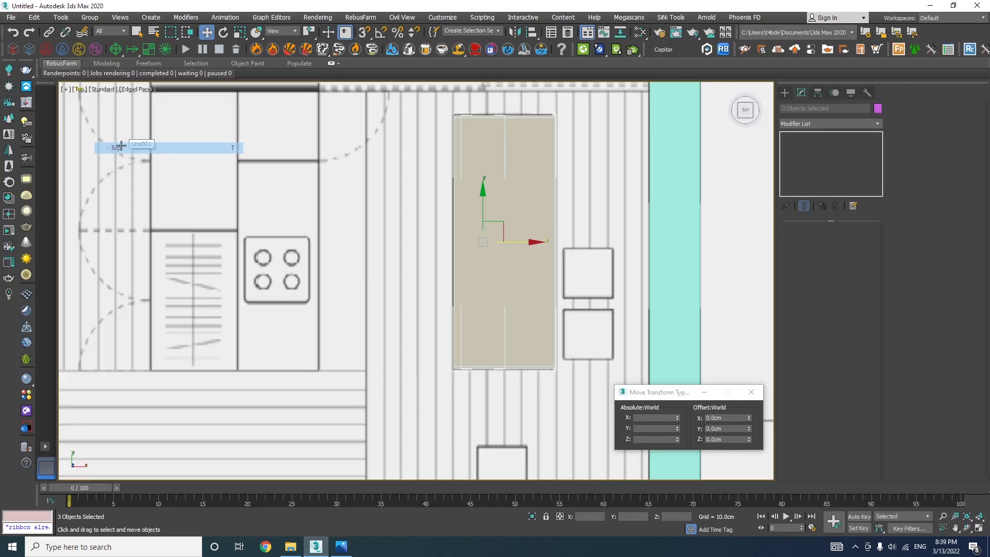
scroll(427, 268, "down", 2)
middle_click_drag(389, 274, 534, 279)
scroll(470, 214, "up", 3)
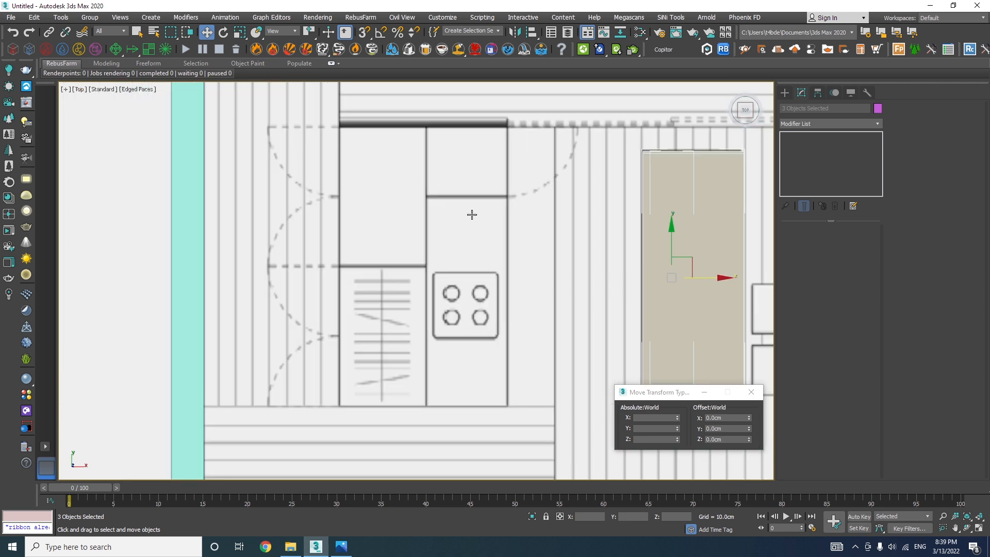
left_click(784, 92)
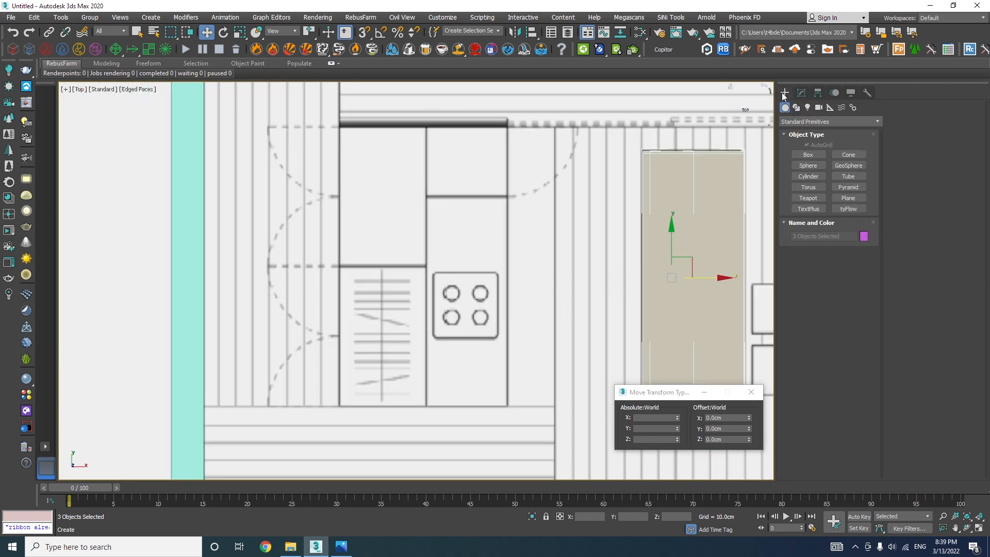
left_click(806, 154)
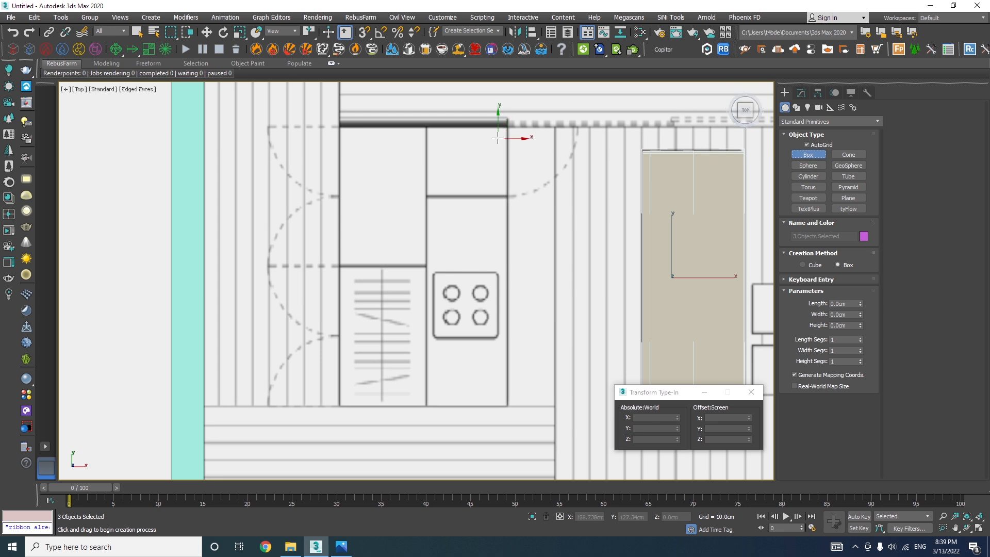
left_click(811, 146)
left_click_drag(508, 406, 339, 126)
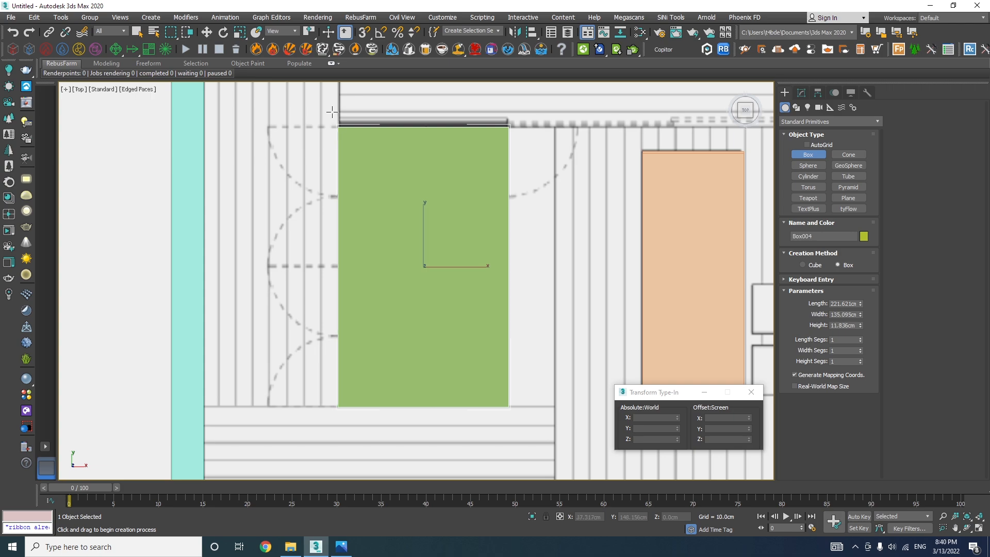
key("w")
Step: Set the kitchen block's height to 250 cm
middle_click_drag(378, 307, 402, 247, "alt")
left_click(801, 92)
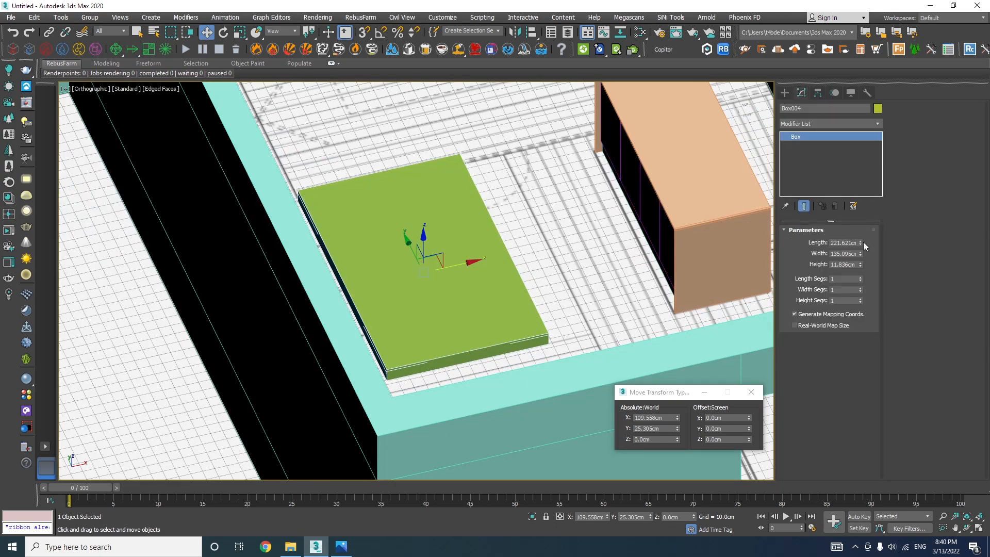
left_click(845, 264)
type("250")
key("Return")
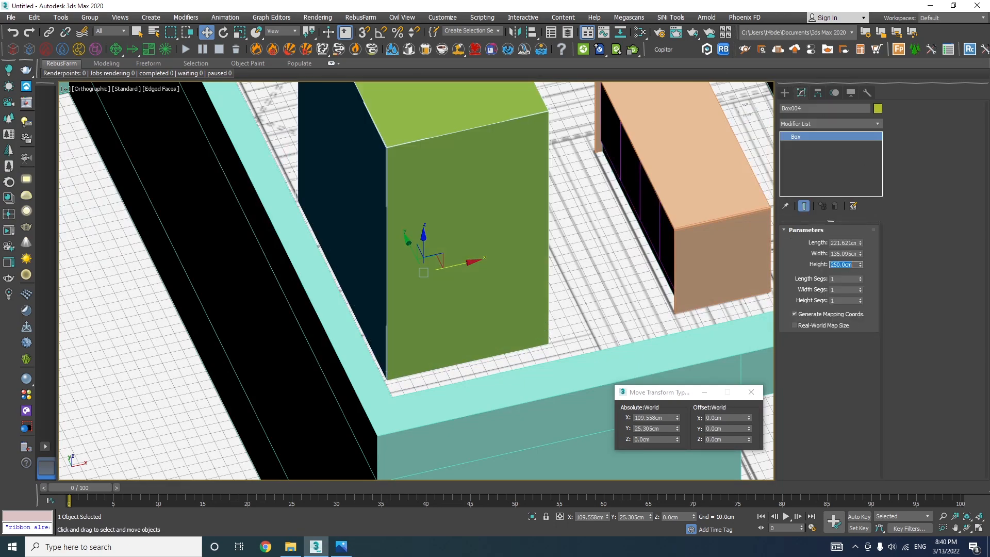
scroll(433, 270, "down", 5)
scroll(433, 282, "up", 3)
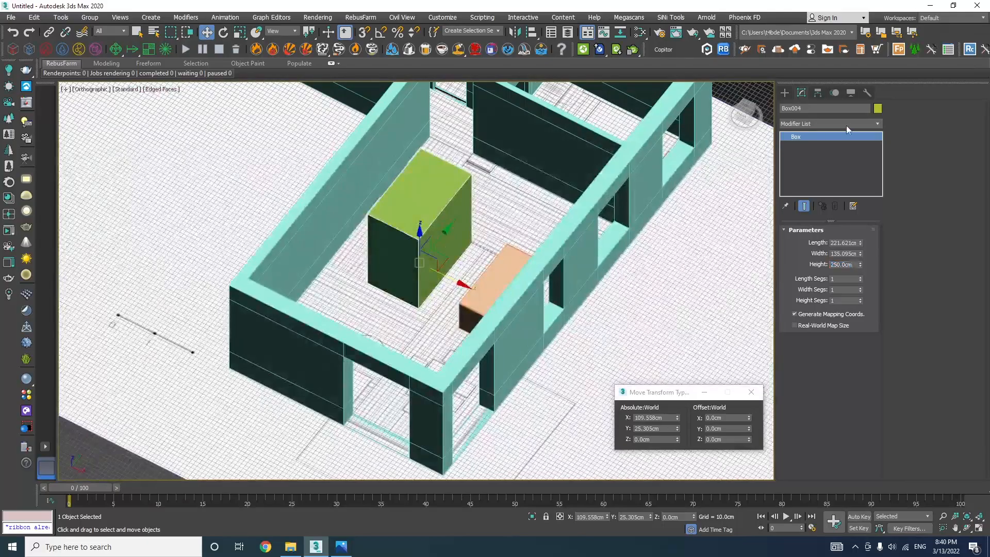
Step: Change the kitchen block's object color to dark grey
left_click(878, 109)
left_click(500, 296)
left_click(547, 329)
scroll(439, 283, "up", 2)
middle_click_drag(547, 329, 326, 238, "alt")
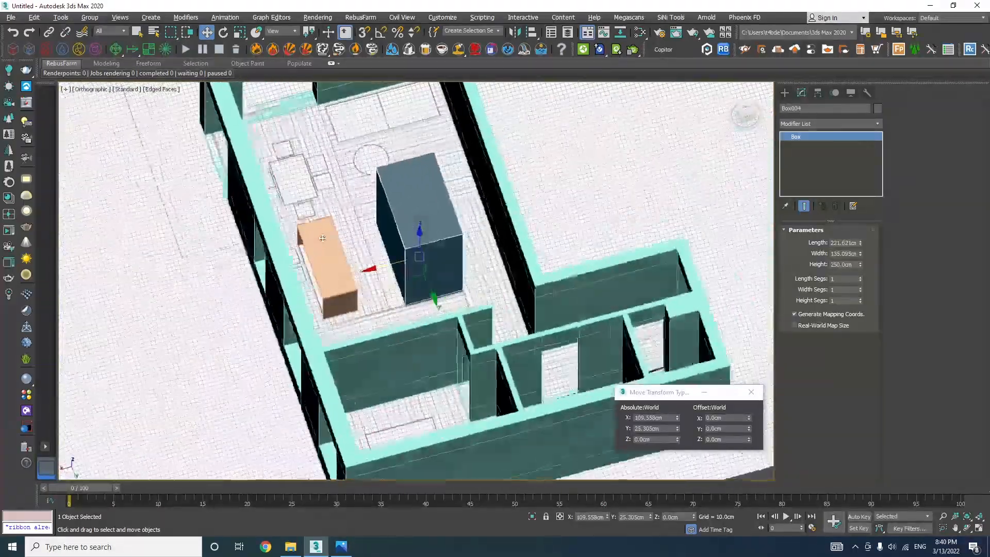
scroll(397, 245, "up", 4)
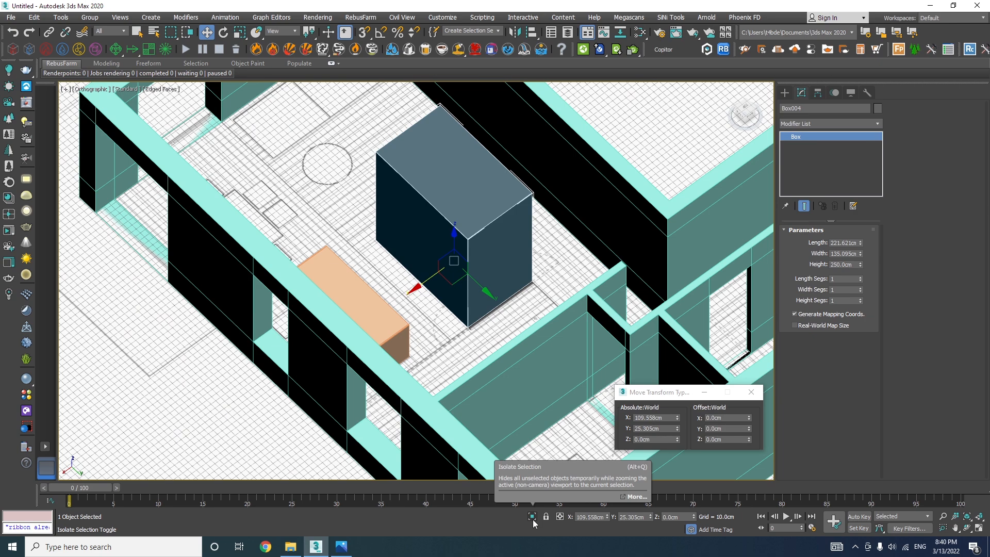
Step: Isolate the kitchen block together with the floor plan
middle_click_drag(433, 341, 493, 230)
left_click(328, 328, "ctrl")
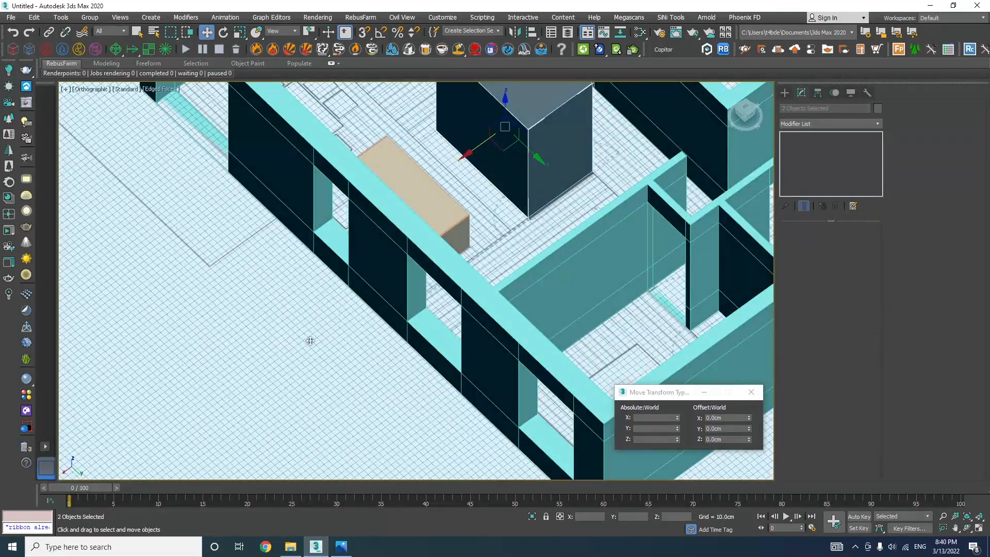
left_click(531, 516)
scroll(468, 276, "up", 3)
scroll(468, 276, "up", 6)
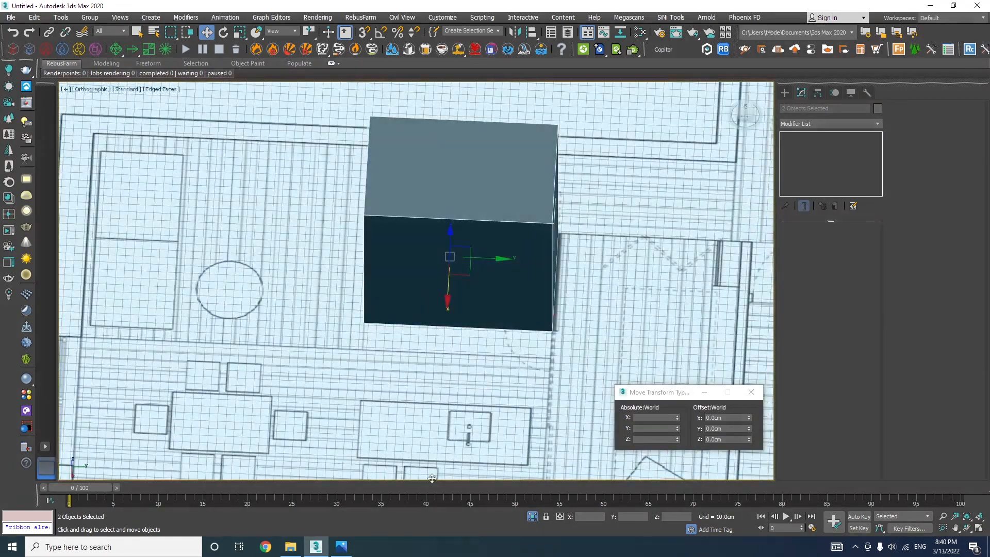
Step: Examine the dark cabinet block's plinth, end panel and tall doors in the home-sequence-02 and 01 photos, and return to 3ds Max
left_click(341, 546)
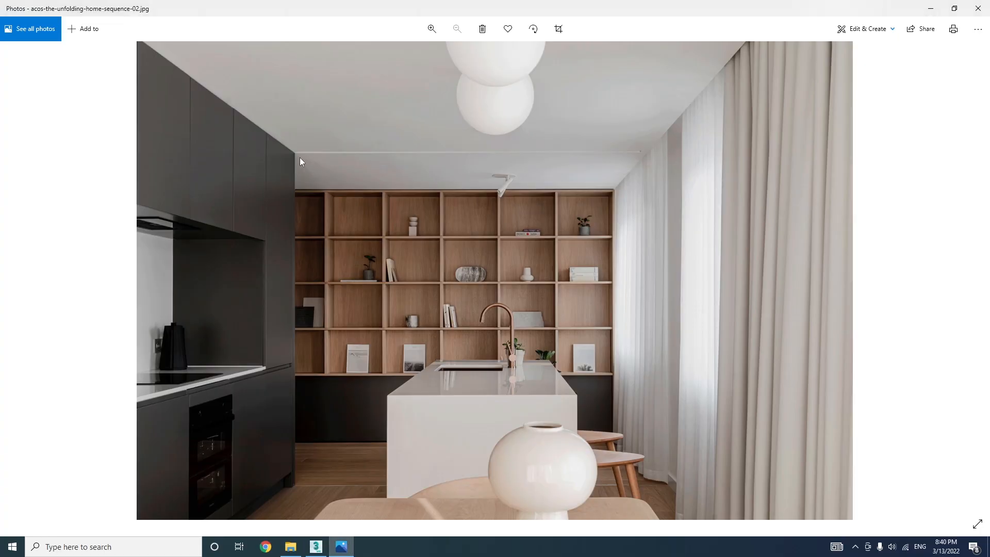
scroll(277, 480, "up", 5)
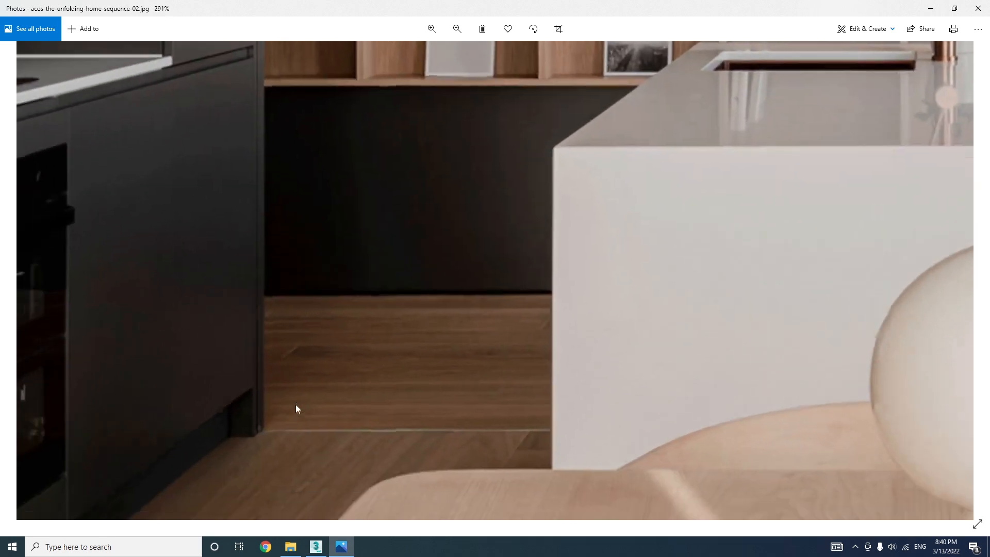
scroll(304, 415, "down", 5)
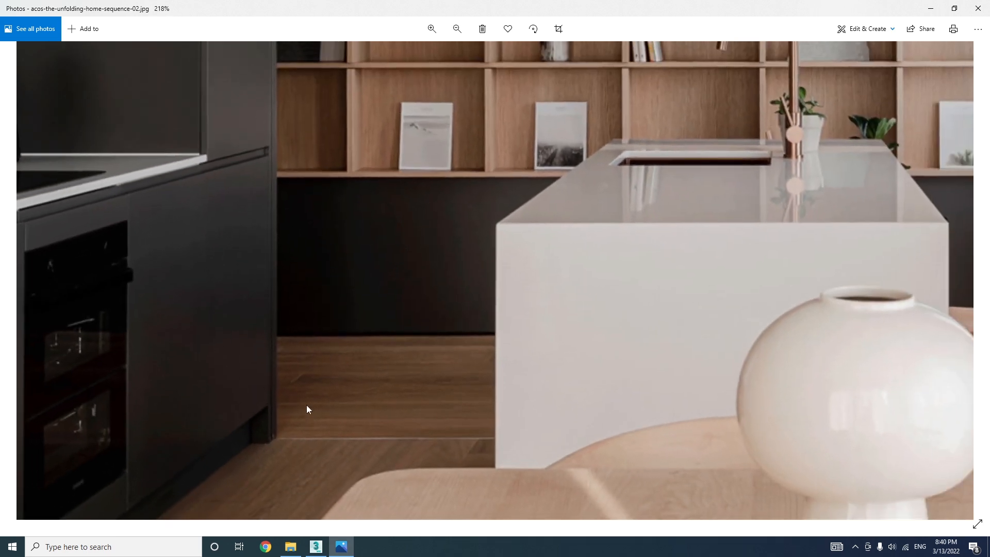
key("Left")
scroll(525, 431, "up", 4)
scroll(517, 212, "down", 2)
scroll(562, 212, "up", 3)
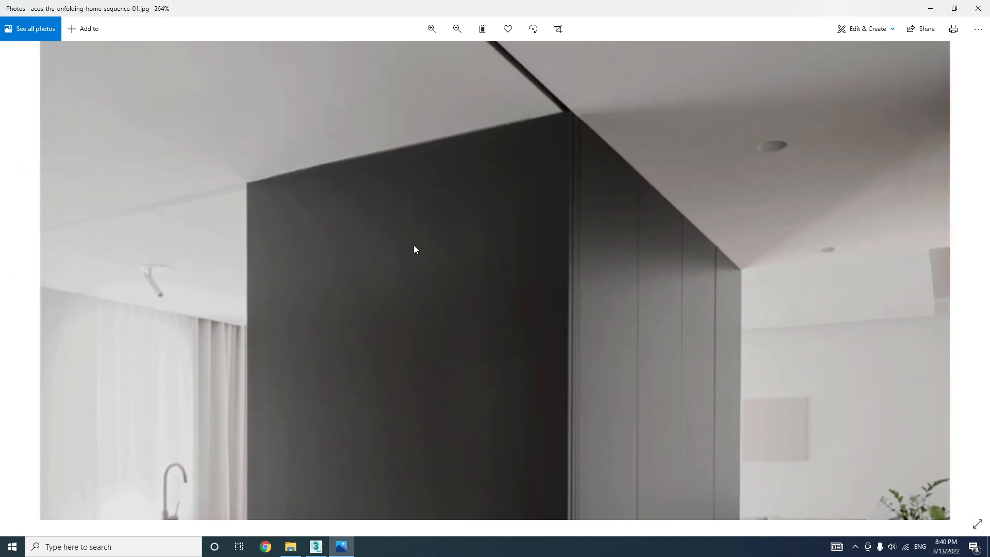
scroll(413, 257, "down", 4)
mouse_move(315, 546)
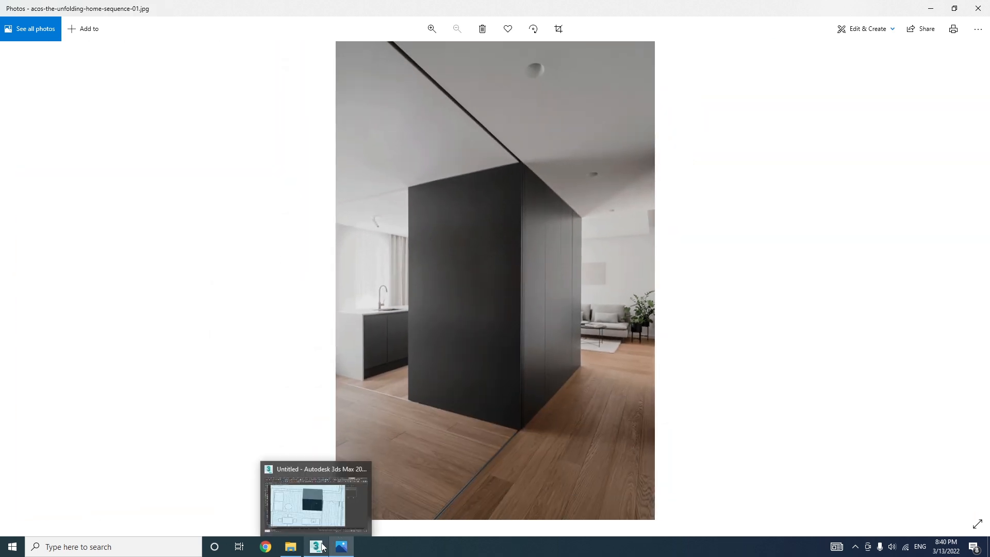
left_click(318, 513)
Step: Add an Edit Poly modifier to the kitchen block alone
middle_click_drag(419, 317, 416, 325)
key("t")
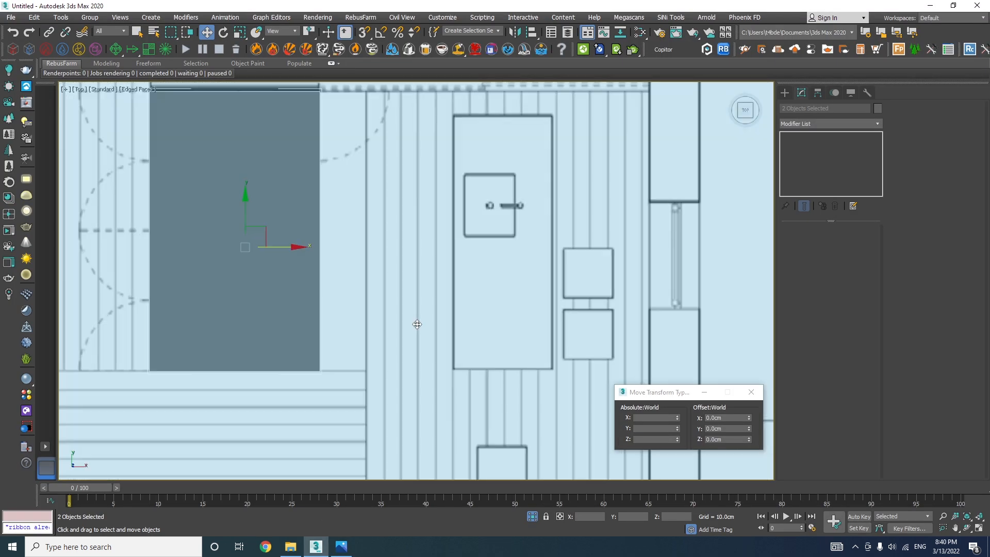
key("z")
middle_click_drag(355, 290, 371, 350)
scroll(423, 311, "up", 6)
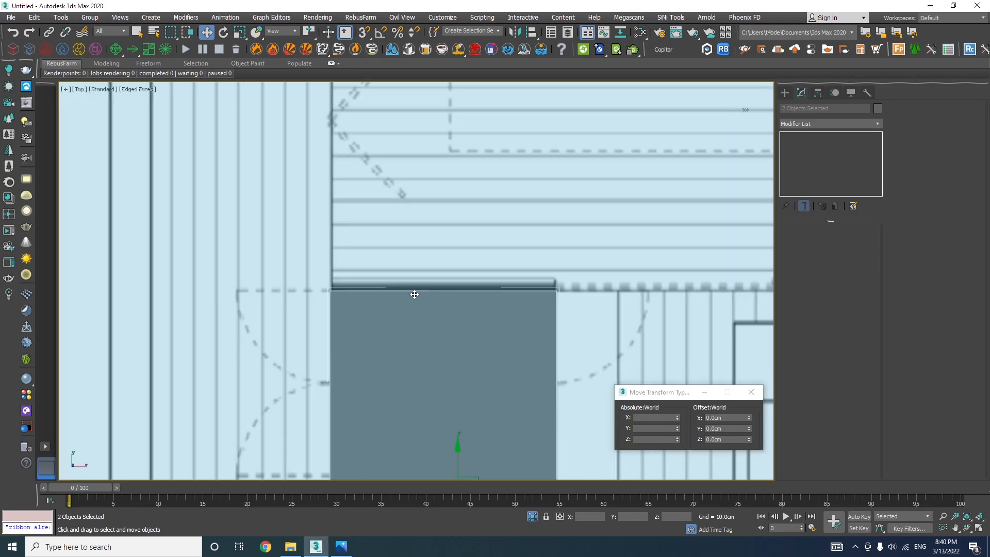
left_click(841, 124)
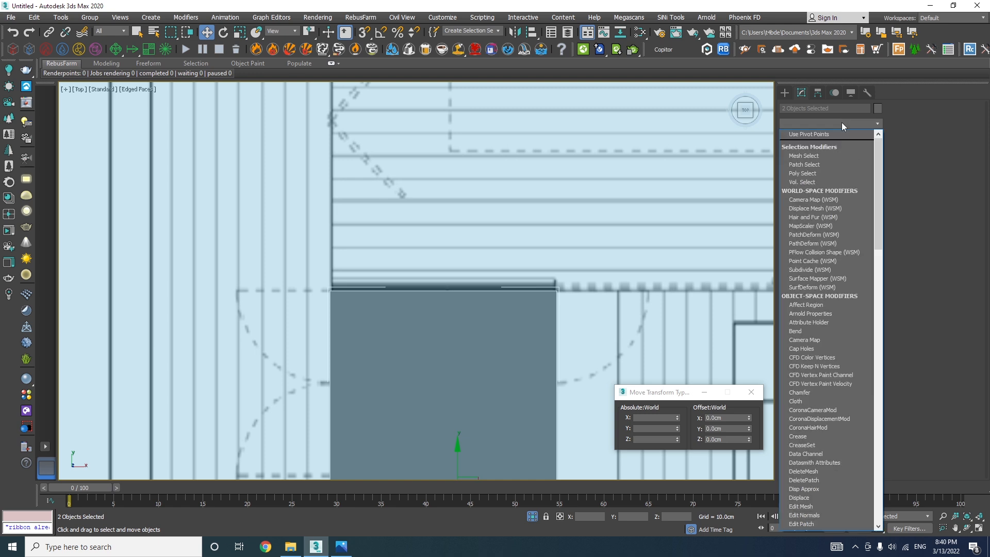
left_click(472, 344)
left_click(471, 344)
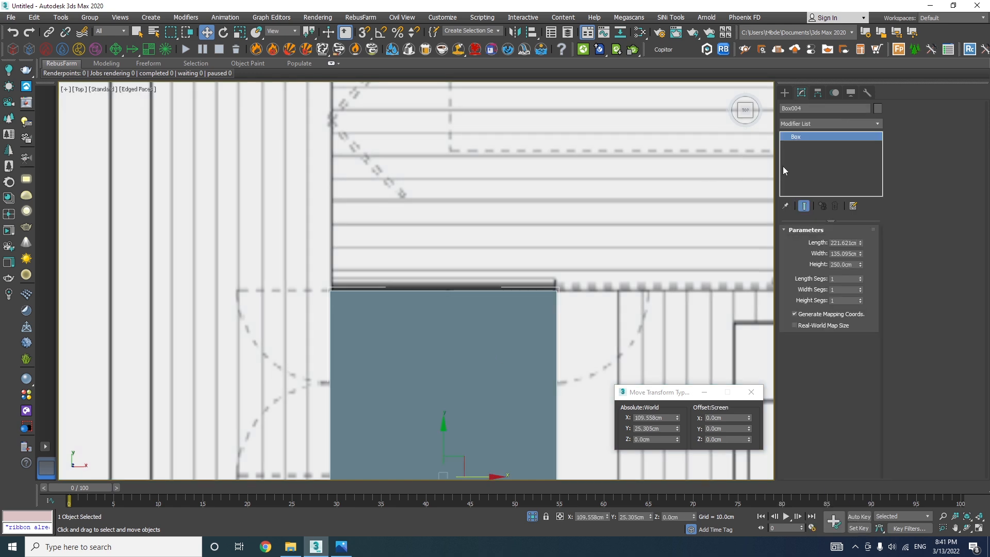
left_click(855, 124)
scroll(871, 201, "down", 5)
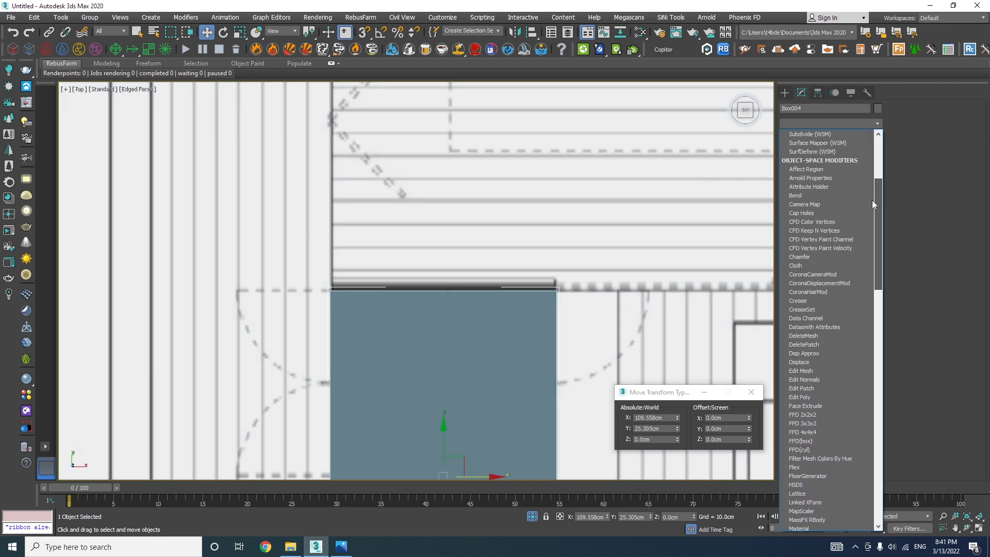
scroll(871, 203, "down", 4)
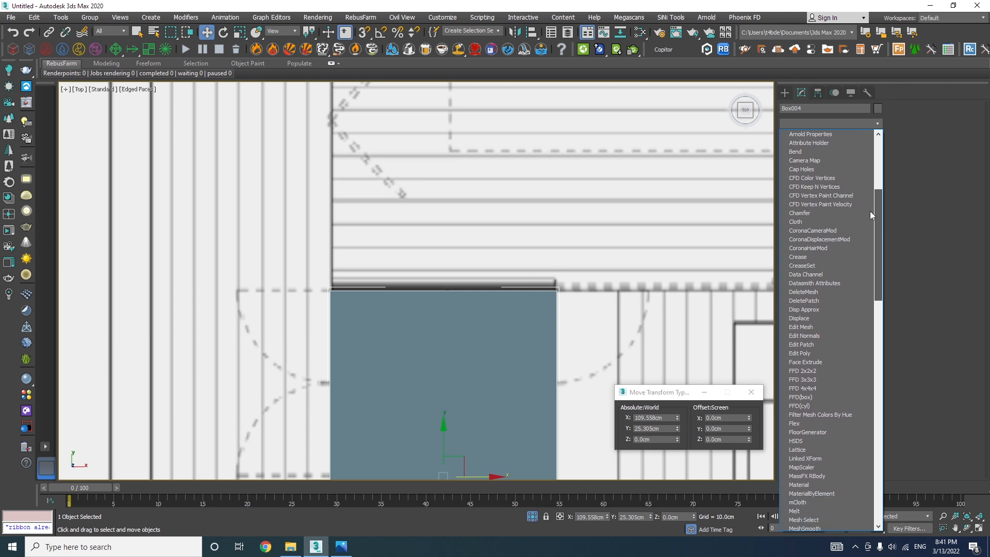
left_click(818, 352)
Step: Adjust the vertices along the kitchen block's end edge to the floor plan outline
left_click(802, 311)
left_click_drag(407, 314, 443, 263)
left_click(802, 311)
Step: Using AutoGrid and vertex snapping, draw a 250 by 135.1 cm box panel over the kitchen block's end face and set its thickness
key("p")
middle_click_drag(534, 339, 721, 307, "alt")
scroll(472, 343, "down", 6)
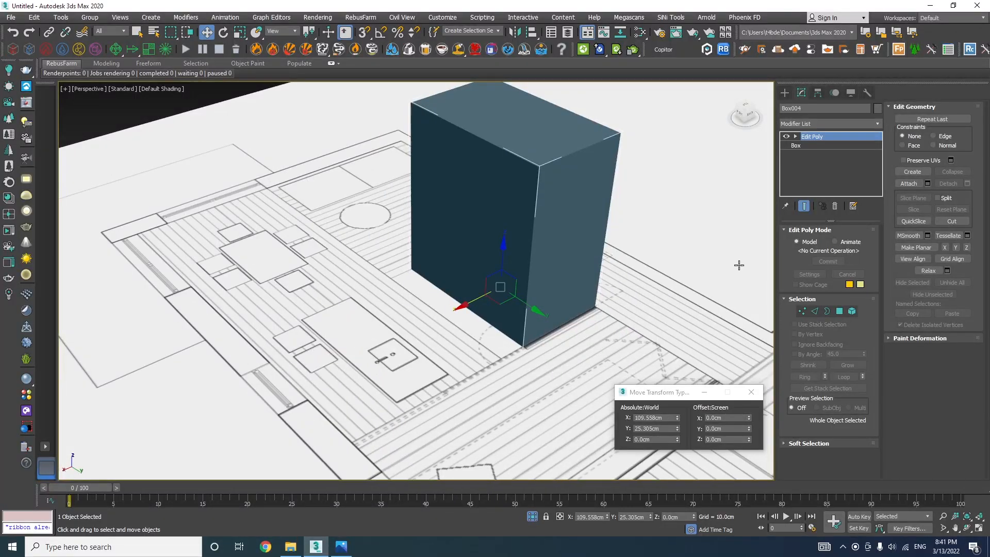
left_click(784, 93)
left_click(808, 155)
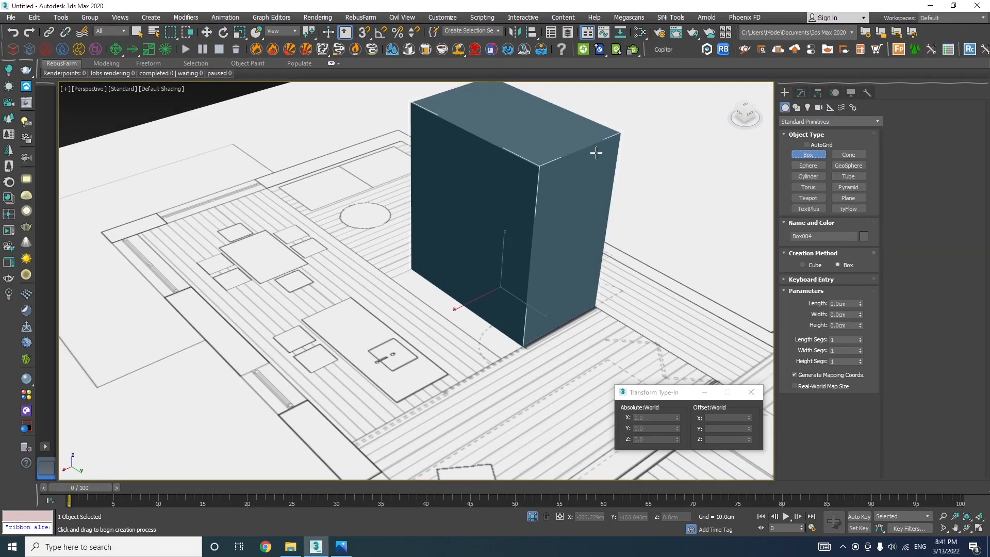
scroll(596, 150, "up", 2)
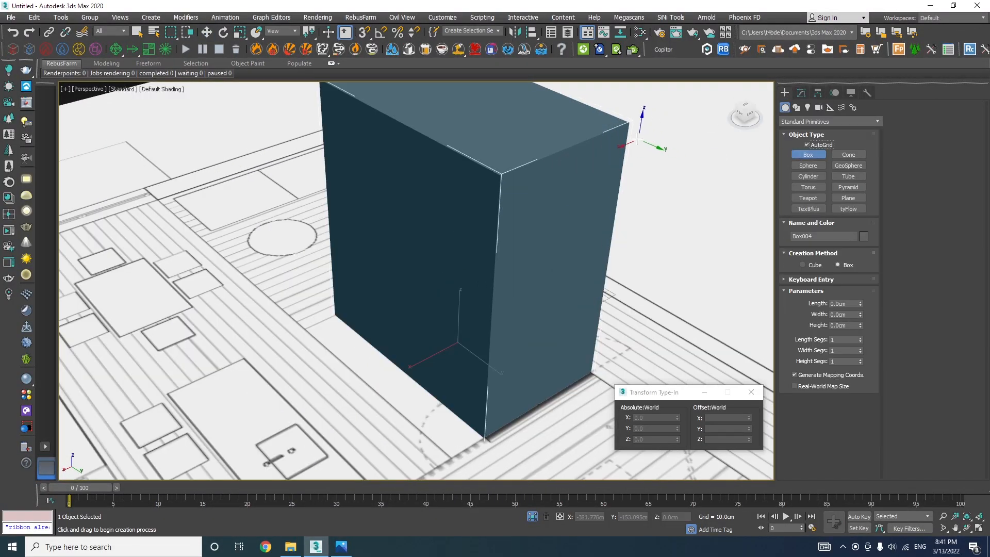
key("s")
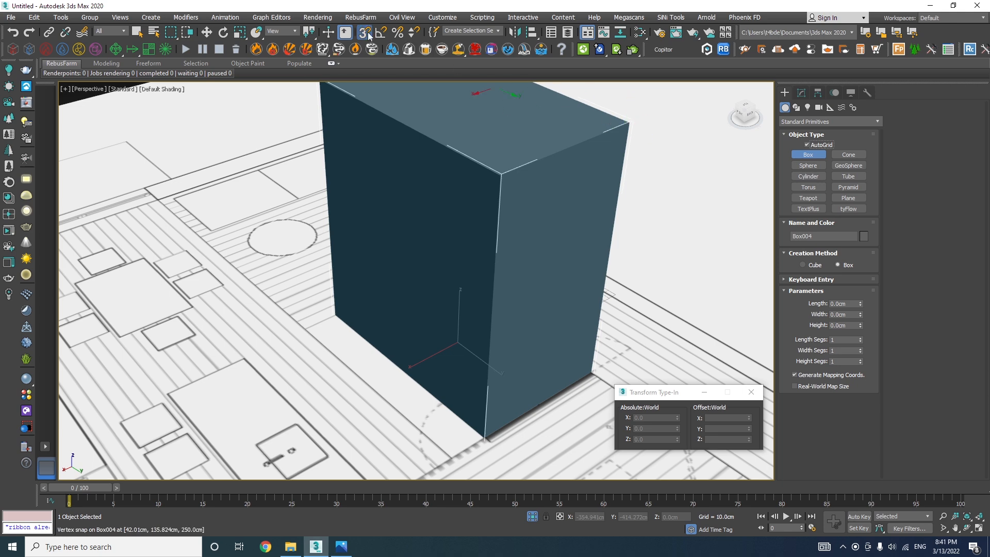
left_click_drag(627, 125, 488, 436)
key("s")
left_click(494, 434)
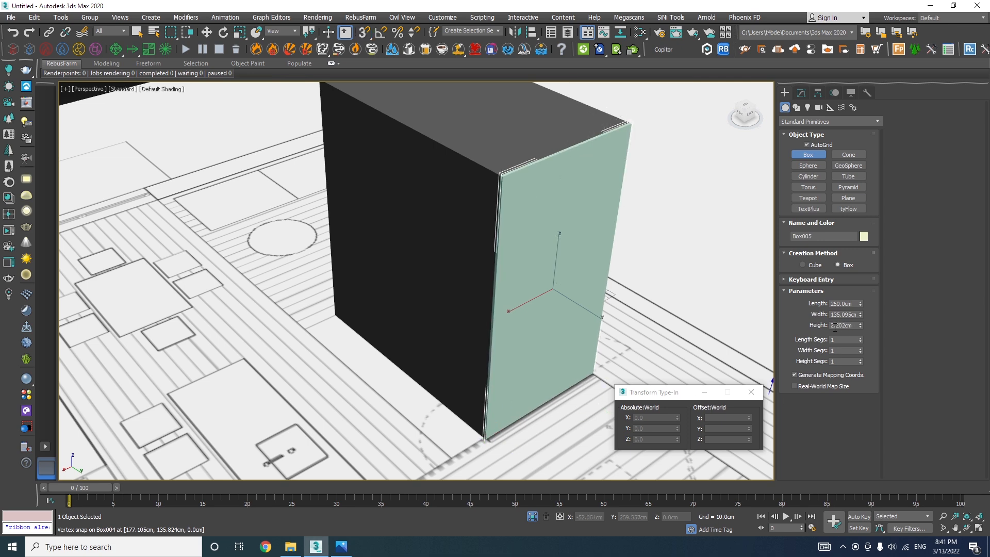
type("109.5")
key("Return")
key("w")
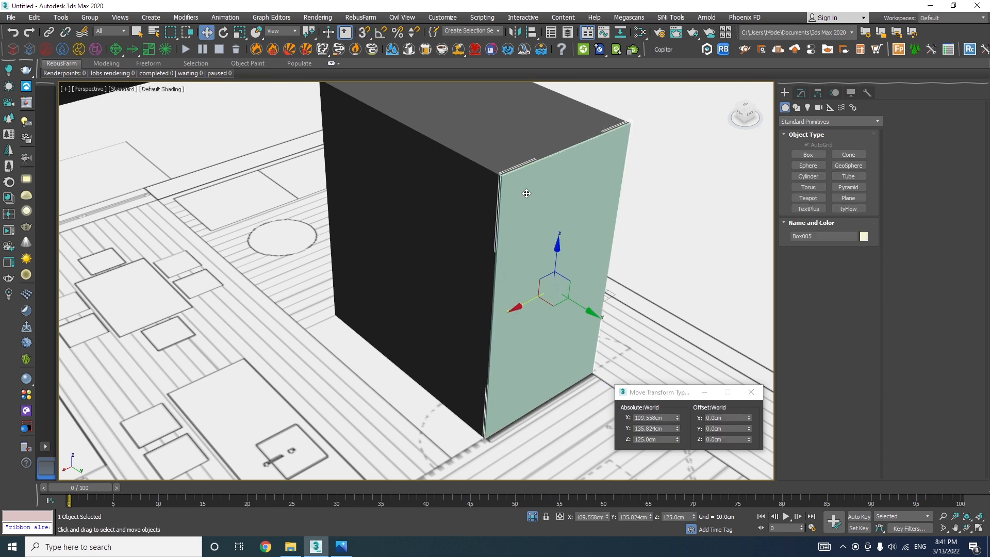
Step: Compare the end panel's corner with the edge detail in the home-sequence-01 photo and with the wall line on the floor plan
scroll(526, 194, "up", 5)
middle_click_drag(517, 181, 539, 201, "alt")
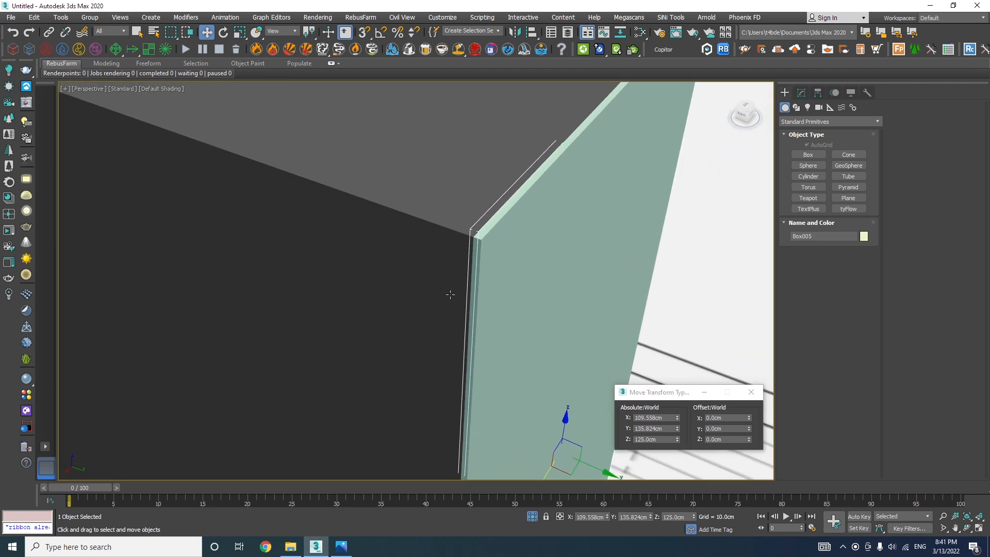
left_click(341, 546)
scroll(511, 189, "up", 3)
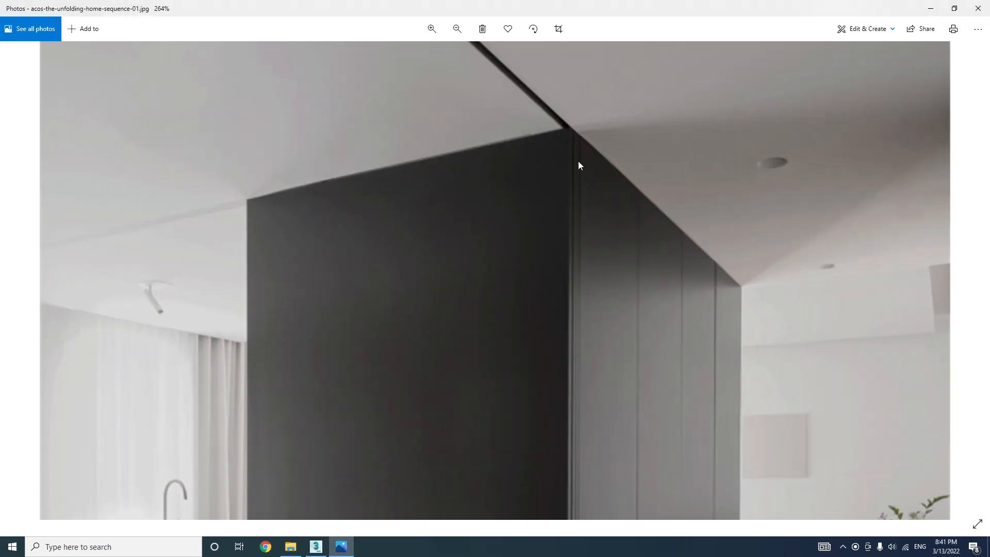
scroll(570, 155, "down", 3)
scroll(575, 386, "up", 5)
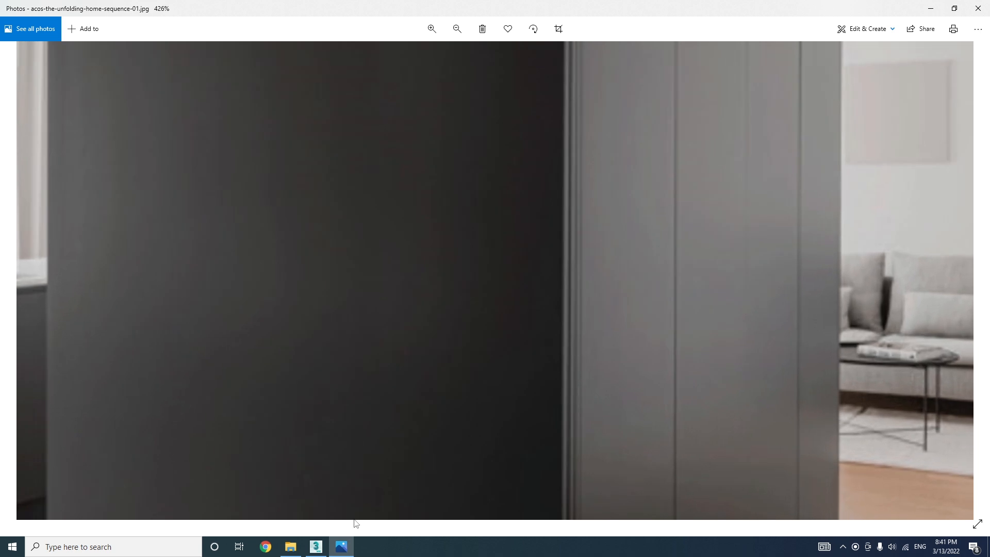
left_click(316, 546)
scroll(511, 388, "up", 3)
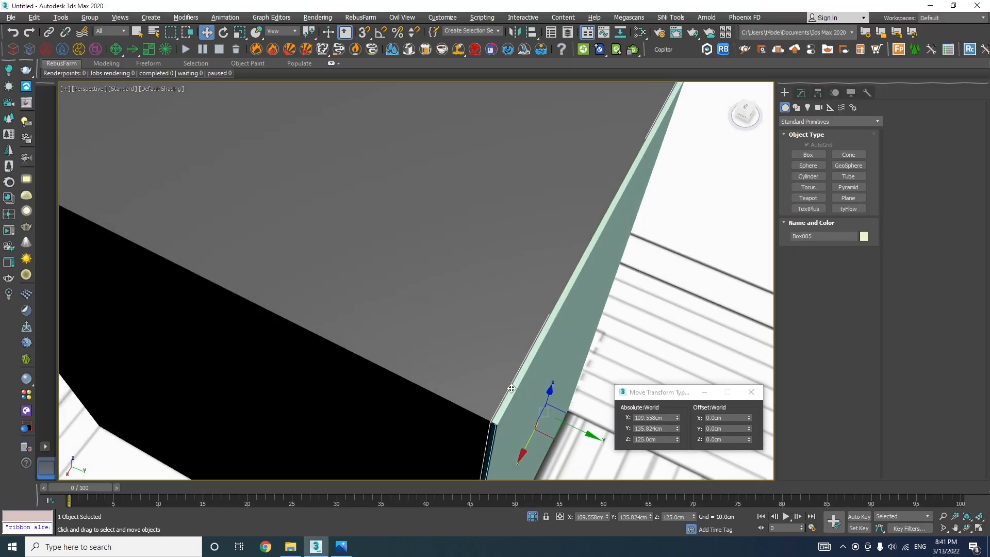
key("t")
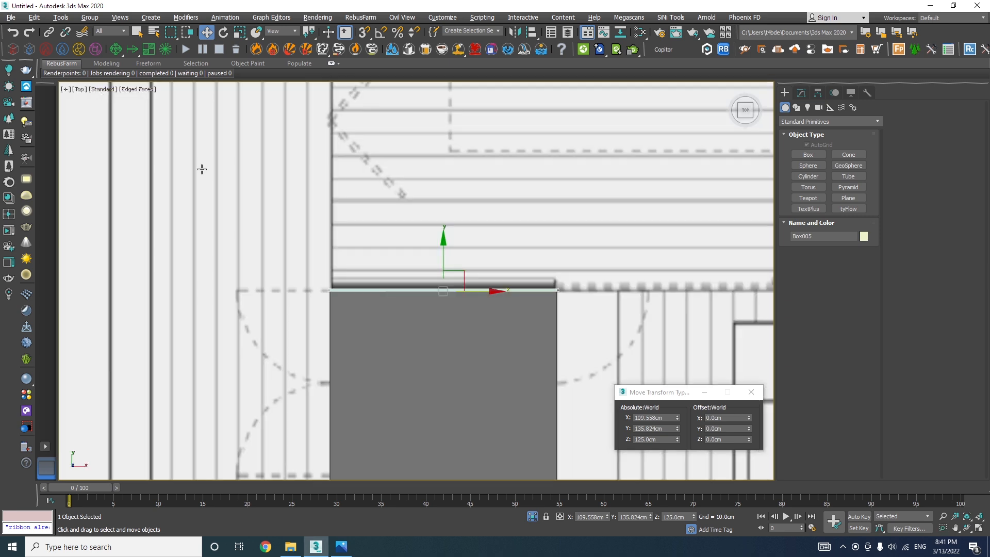
scroll(458, 299, "up", 4)
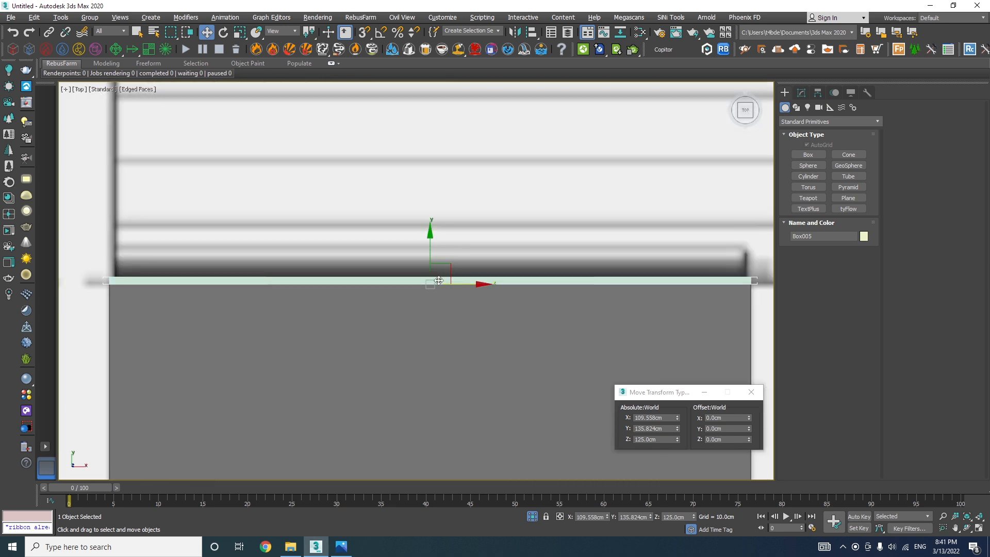
Step: Copy the kitchen block's end panel twice outward along Y at about 1.96 cm spacing, making three parallel panels
left_click_drag(431, 260, 424, 250, "shift")
left_click(423, 250, "shift")
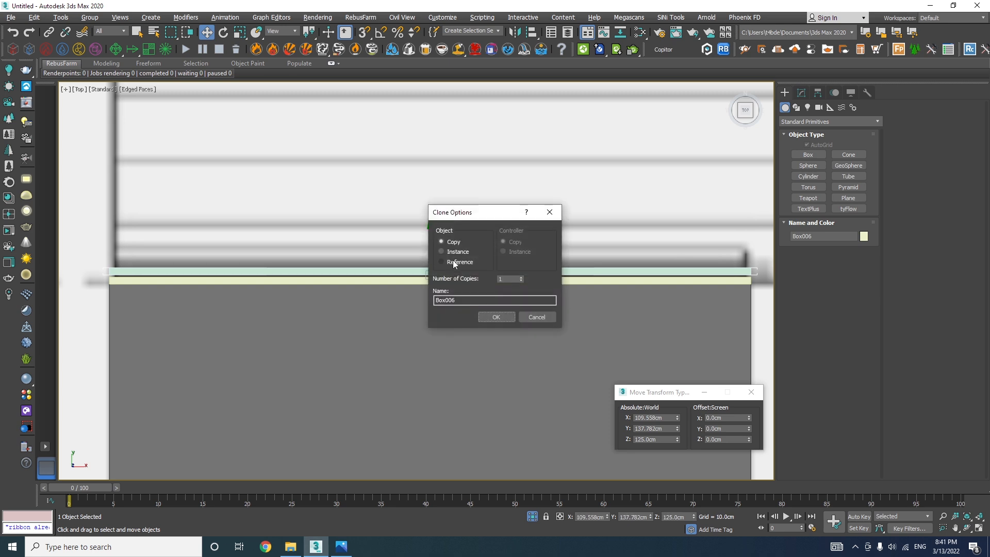
left_click(521, 278)
left_click(503, 316)
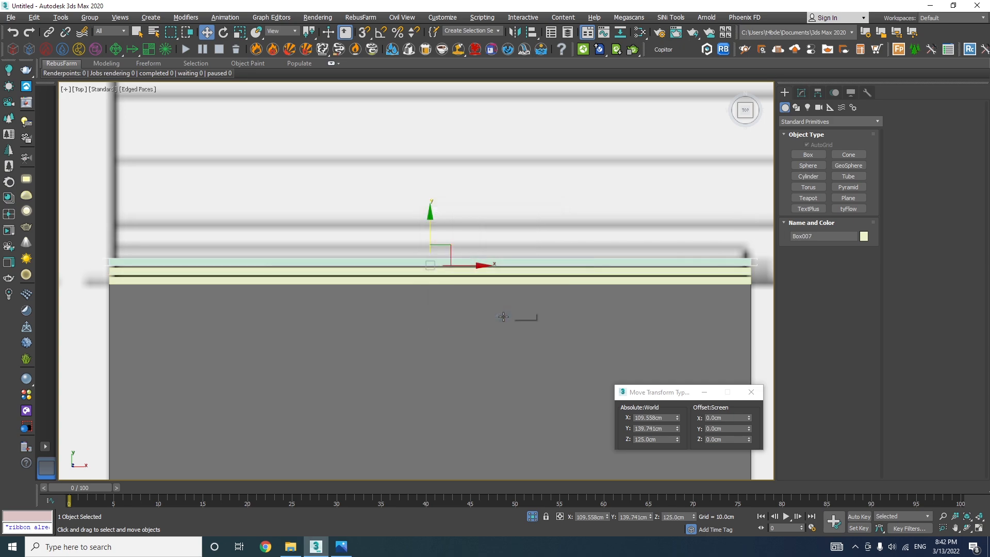
scroll(503, 317, "down", 5)
middle_click_drag(497, 342, 497, 238, "alt")
scroll(496, 237, "up", 6)
Step: Check the acos-the-unfolding-05 photo and make one copy of the innermost end panel beyond the kitchen block's opposite end
left_click(485, 227)
left_click(297, 550)
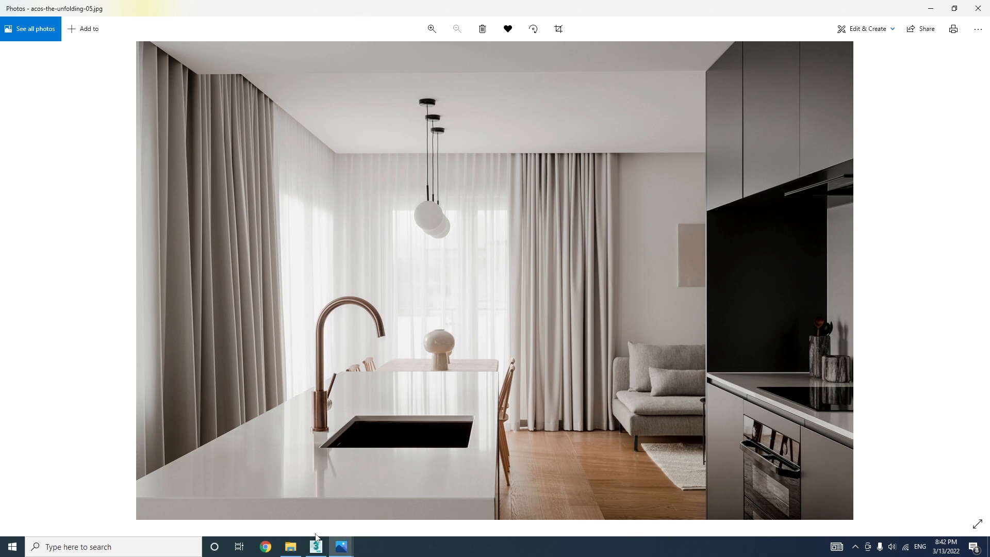
mouse_move(316, 539)
left_click(311, 509)
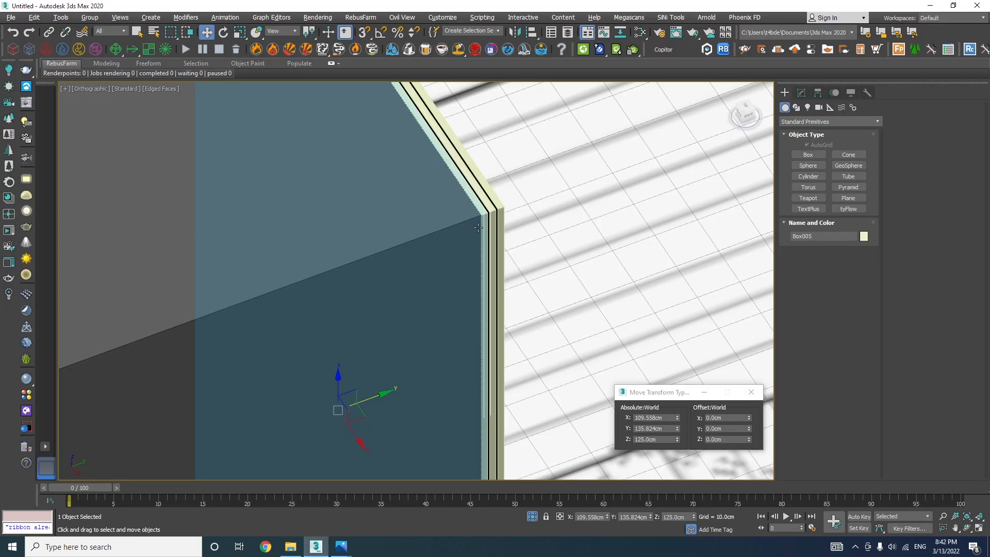
scroll(521, 259, "down", 8)
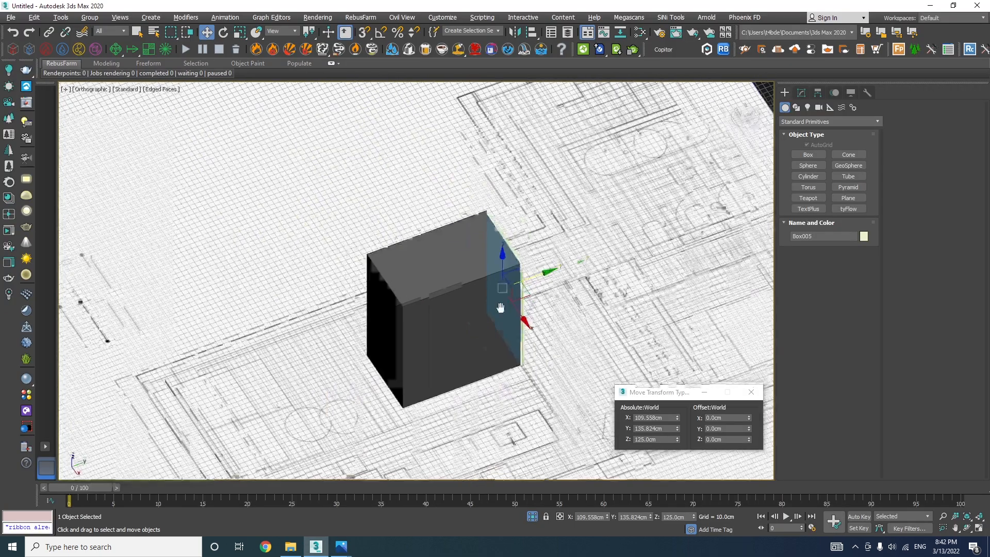
scroll(535, 278, "up", 3)
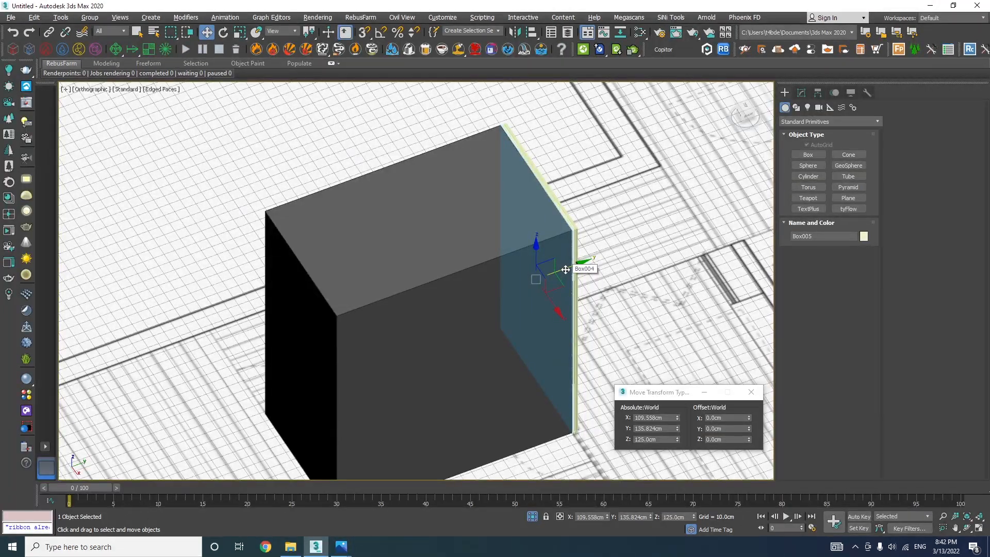
left_click_drag(565, 270, 298, 342, "shift")
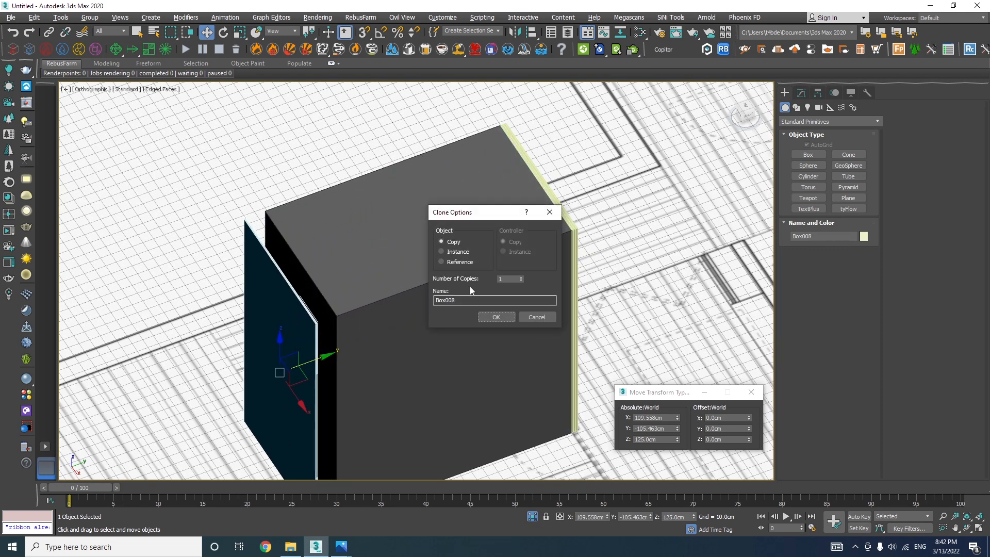
left_click(494, 316)
Step: Using vertex snapping, move the copied panel so its top corner meets the corner of the kitchen block
scroll(322, 317, "up", 6)
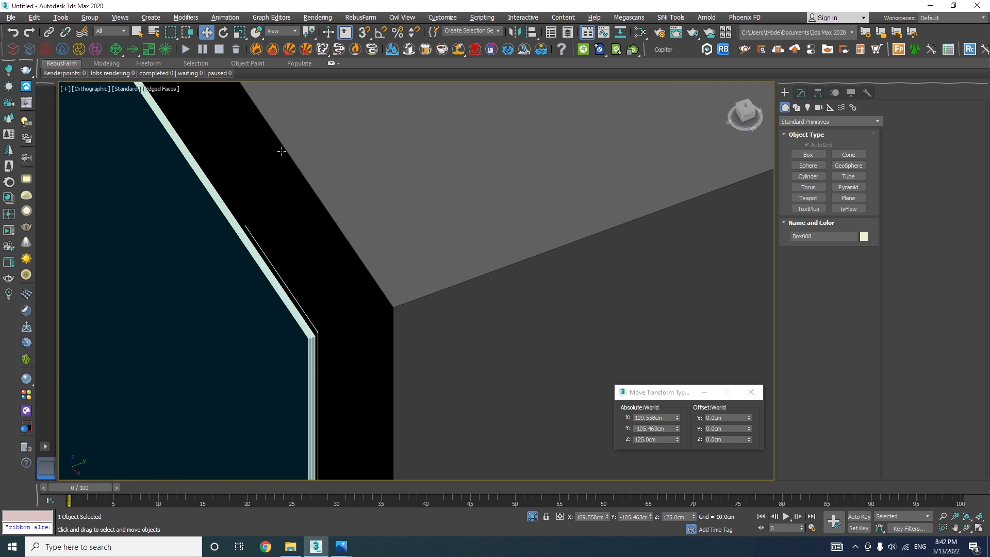
left_click(364, 32)
scroll(312, 336, "up", 3)
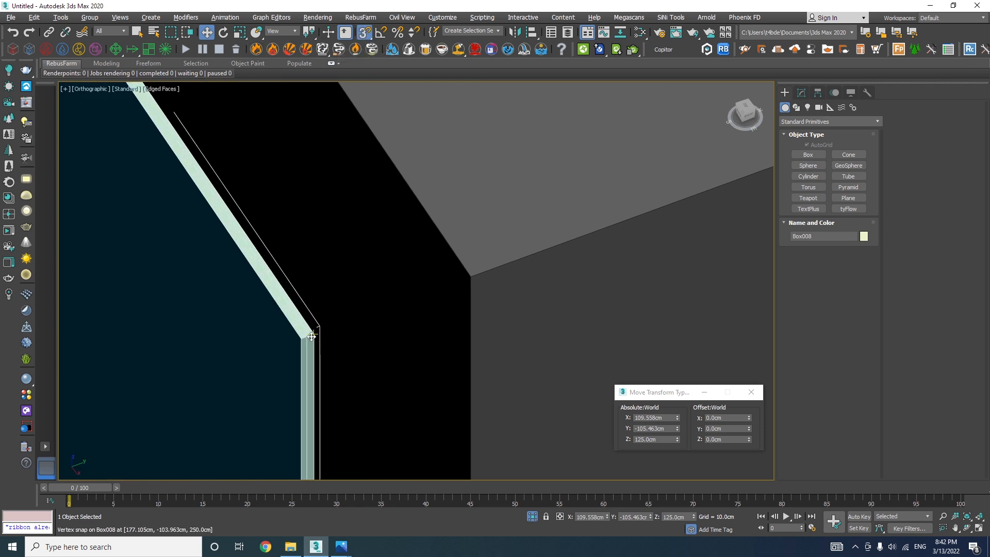
left_click_drag(311, 336, 464, 277)
scroll(380, 280, "down", 5)
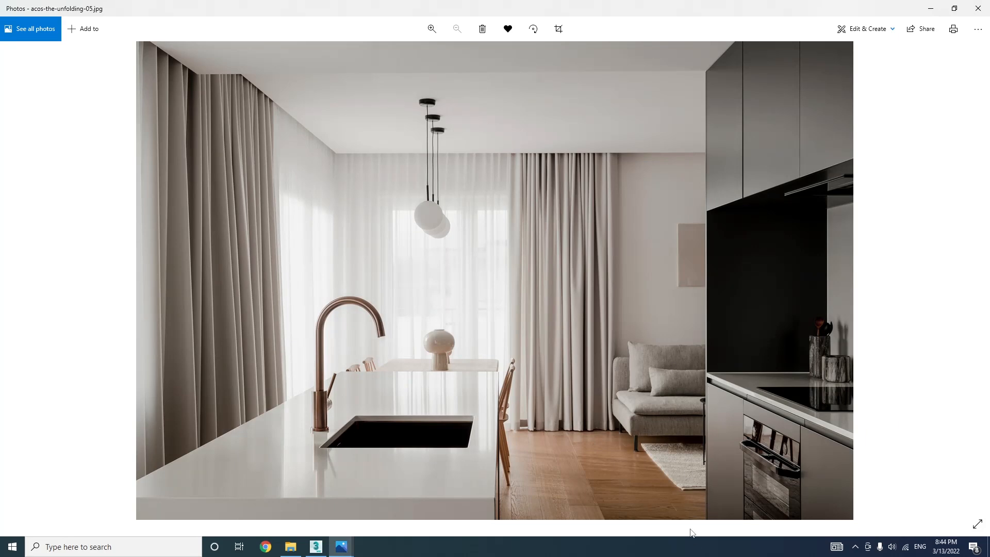
Step: Lower the kitchen block's top polygon to an absolute Z of 85 cm to form the base cabinet
left_click(315, 545)
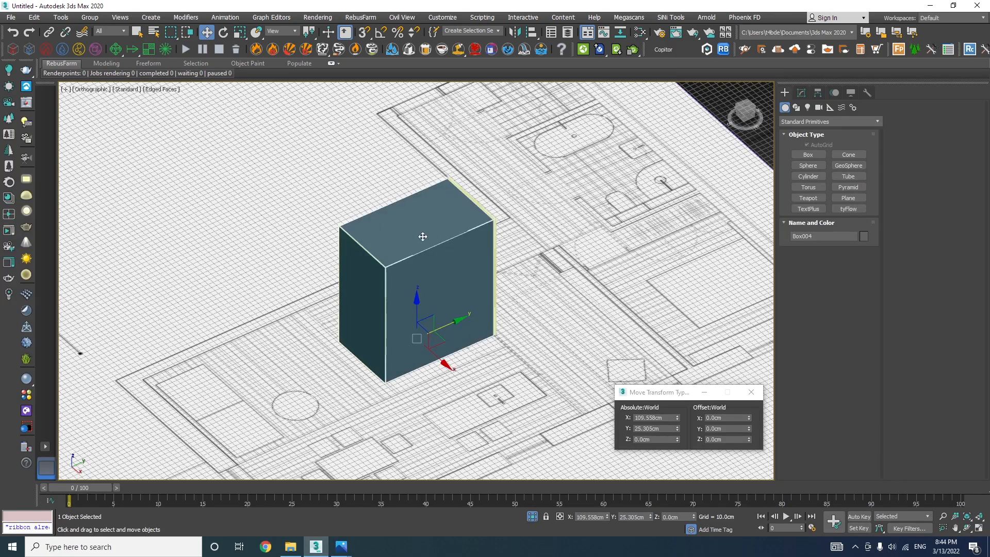
scroll(421, 246, "up", 8)
scroll(414, 254, "up", 1)
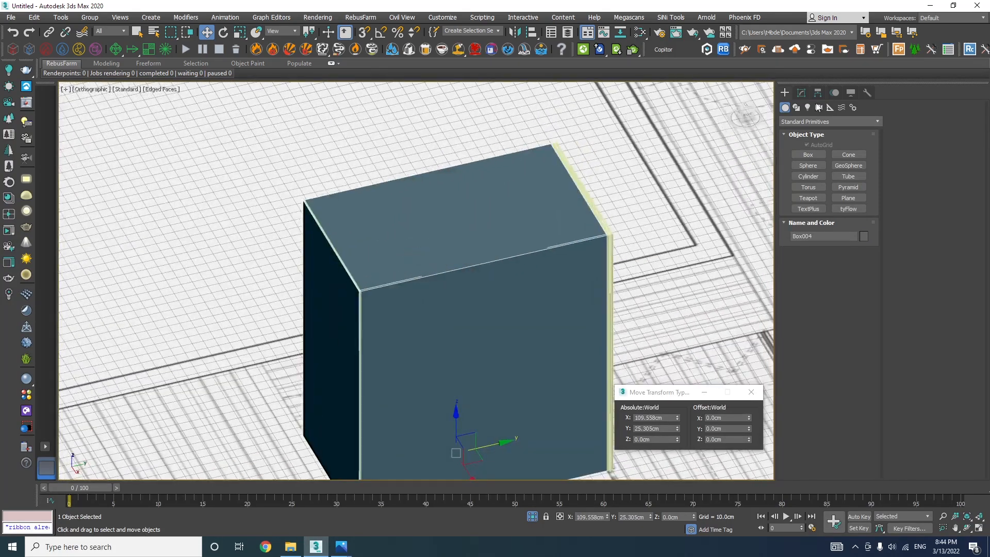
left_click(801, 93)
left_click(839, 311)
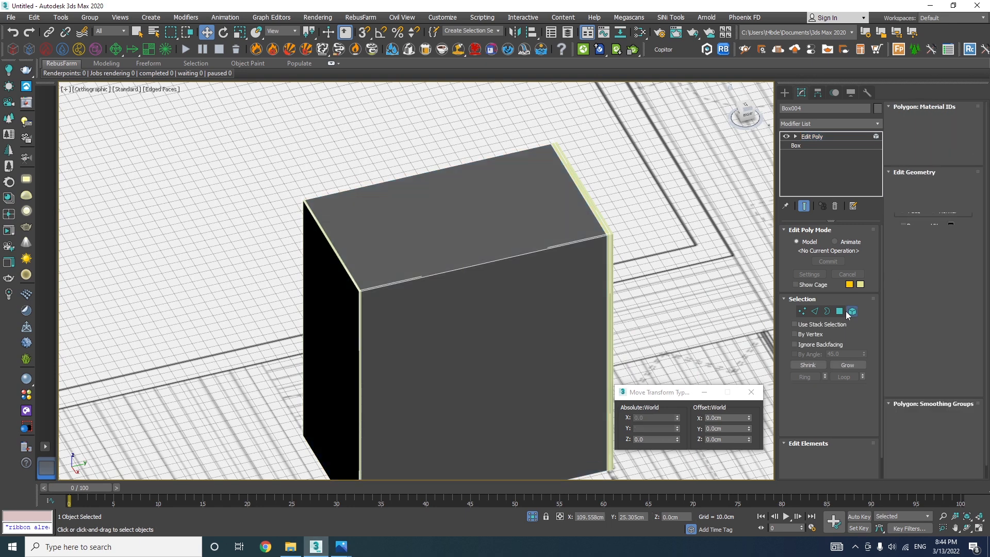
left_click(517, 232)
middle_click_drag(453, 214, 475, 129)
left_click_drag(730, 438, 692, 438)
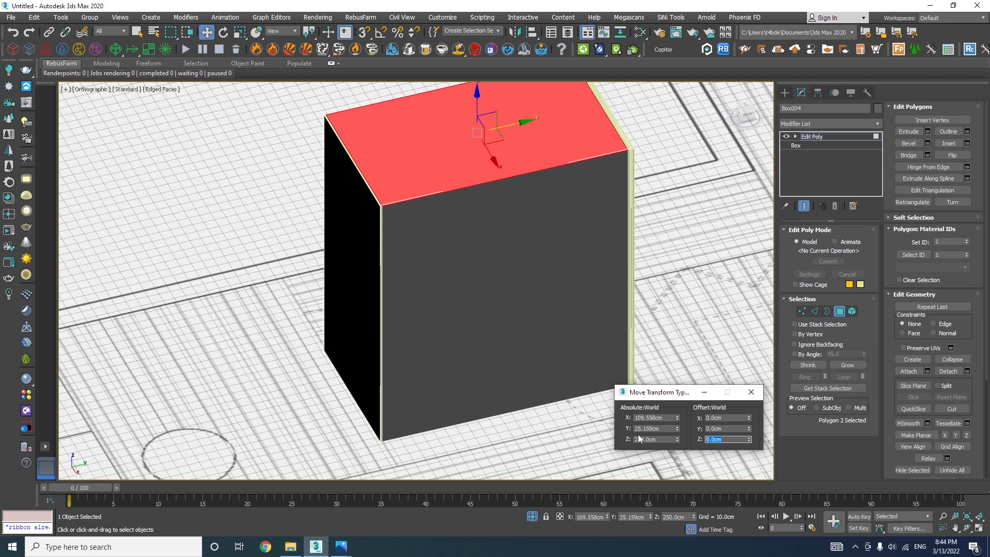
left_click_drag(658, 439, 629, 441)
type("85")
key("Return")
Step: Check the edge detail in the acos-the-unfolding-05 photo and offset the base cabinet's front polygon by -1.5 cm along X
middle_click_drag(471, 280, 401, 272, "alt")
scroll(336, 284, "up", 5)
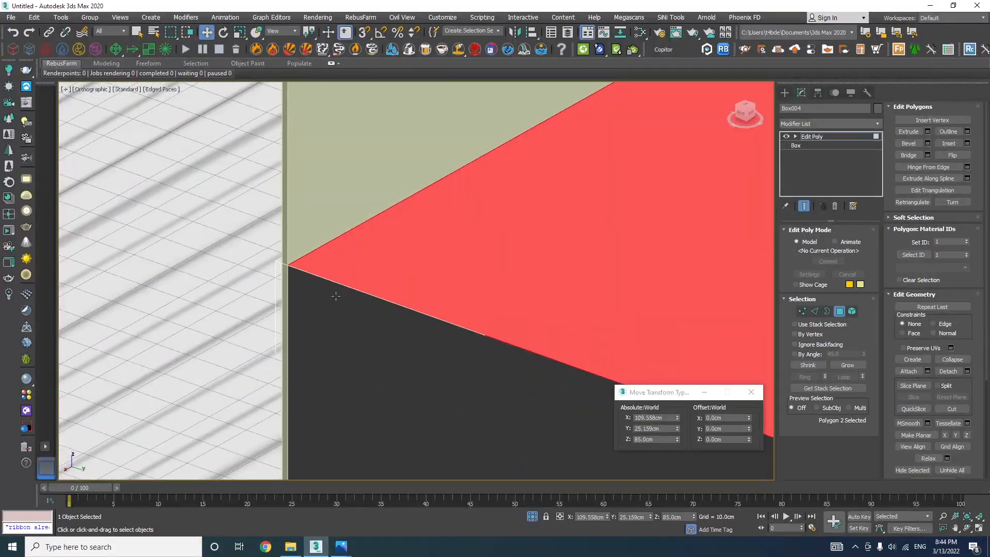
mouse_move(352, 543)
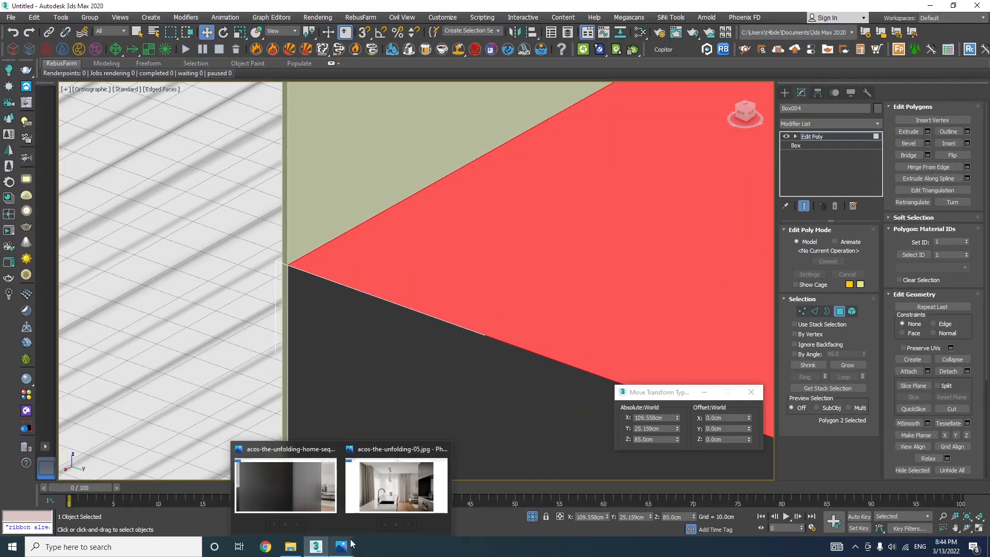
left_click(400, 482)
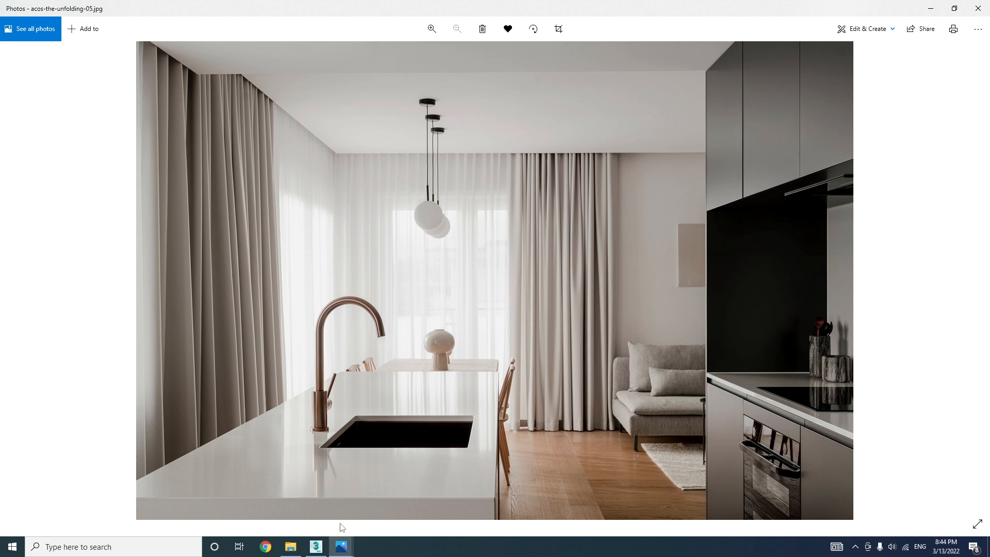
left_click(324, 544)
scroll(491, 182, "down", 10)
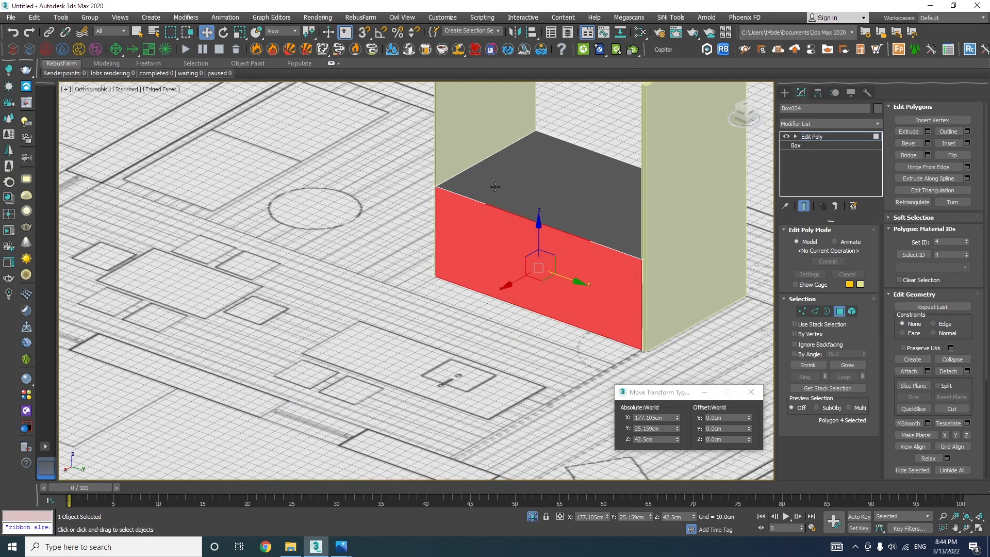
middle_click_drag(515, 258, 546, 268, "alt")
scroll(546, 268, "up", 5)
left_click_drag(726, 417, 691, 416)
type("-1.5")
key("Return")
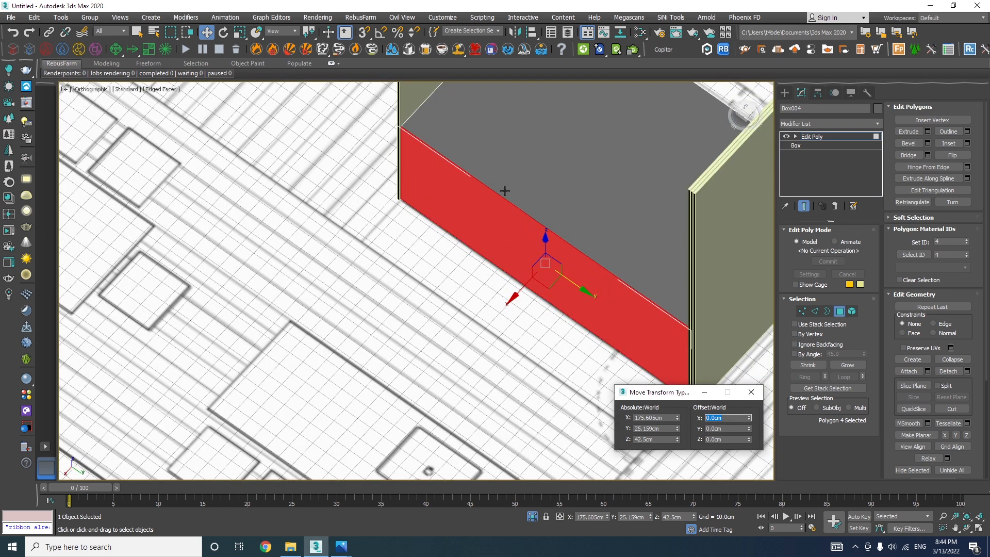
Step: Move the base cabinet's back polygon along X to about 111.16 cm to reduce the cabinet's depth
middle_click_drag(458, 165, 437, 394, "alt")
left_click(437, 395)
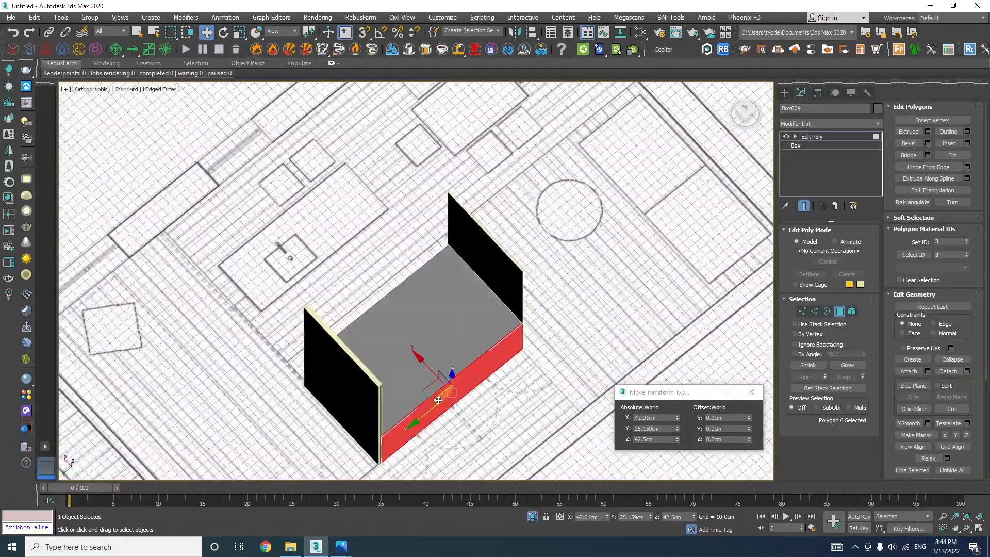
scroll(438, 371, "up", 3)
middle_click_drag(440, 358, 404, 315, "alt")
middle_click_drag(259, 407, 440, 220, "alt")
scroll(310, 255, "up", 5)
Step: Check the countertop in the acos-the-unfolding-05 photo and offset the base cabinet's top polygon by -1.5 cm along Z
mouse_move(353, 550)
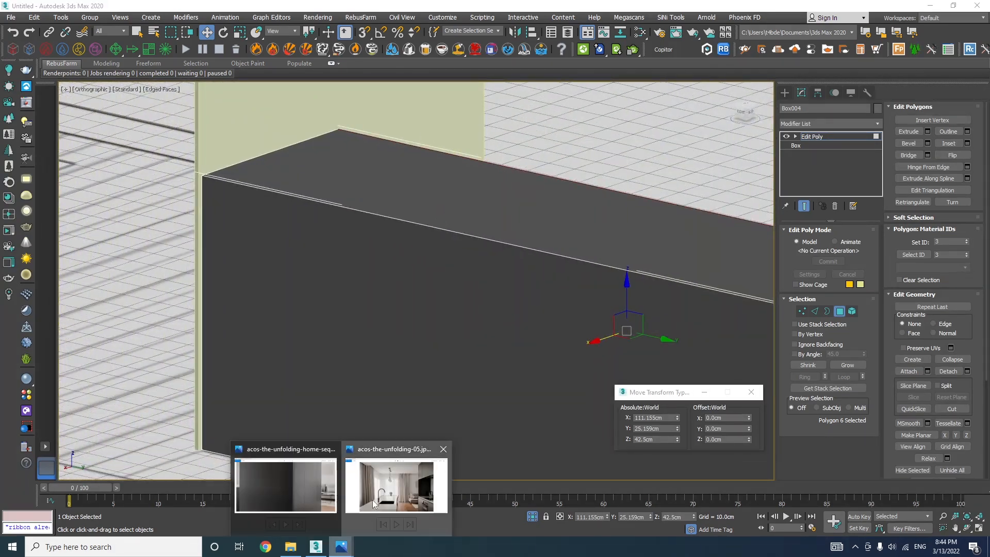
left_click(389, 477)
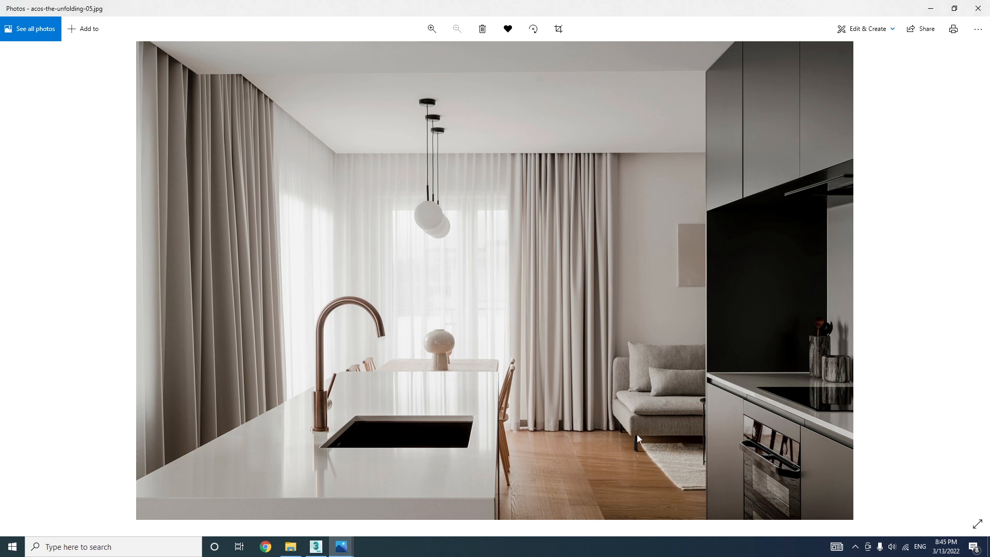
left_click(316, 546)
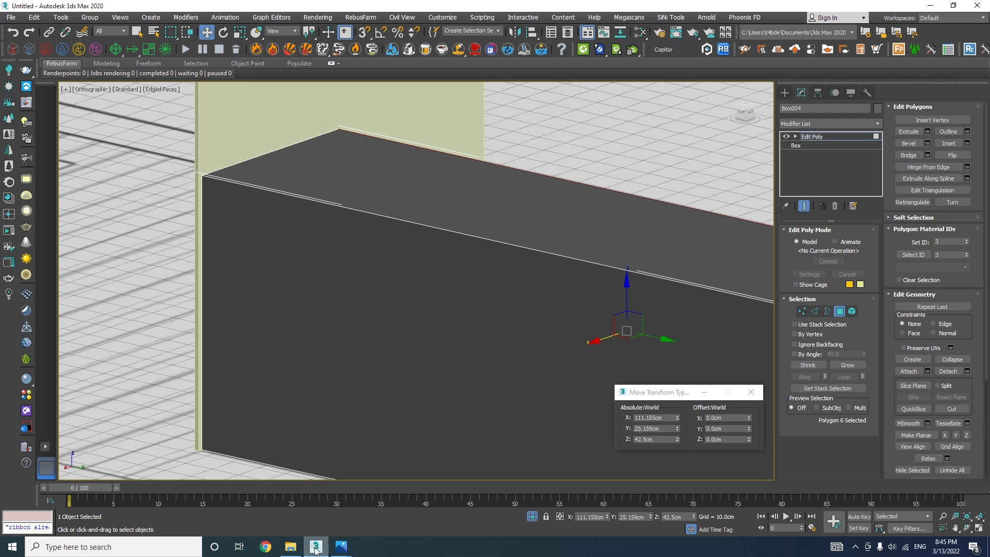
left_click(444, 218)
middle_click_drag(547, 277, 716, 428, "alt")
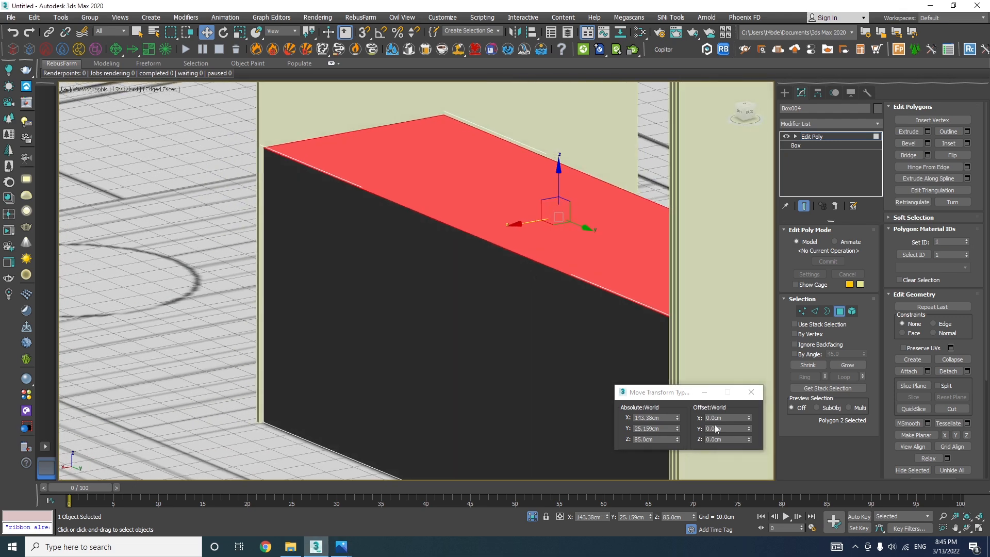
left_click(738, 439)
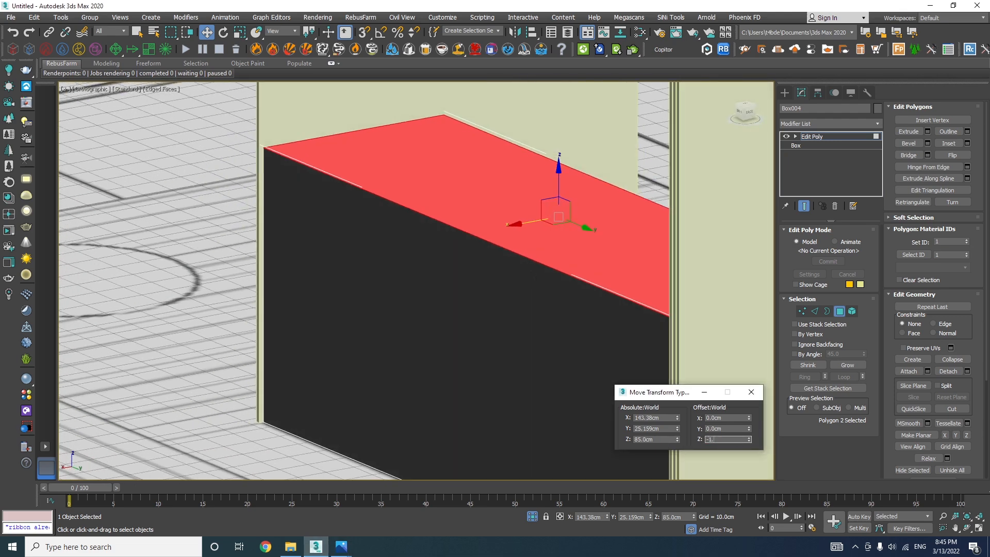
type("-1.5")
key("Return")
middle_click_drag(492, 319, 516, 342, "alt")
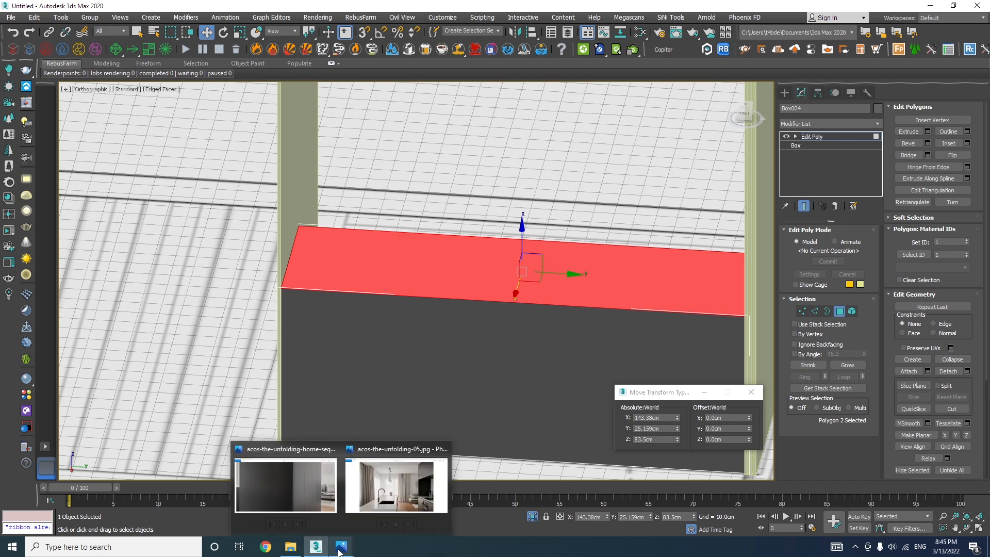
Step: Following the acos-the-unfolding-10 and -05 photos, connect the base cabinet's lengthwise edges with three segments to split it into four sections
left_click(289, 548)
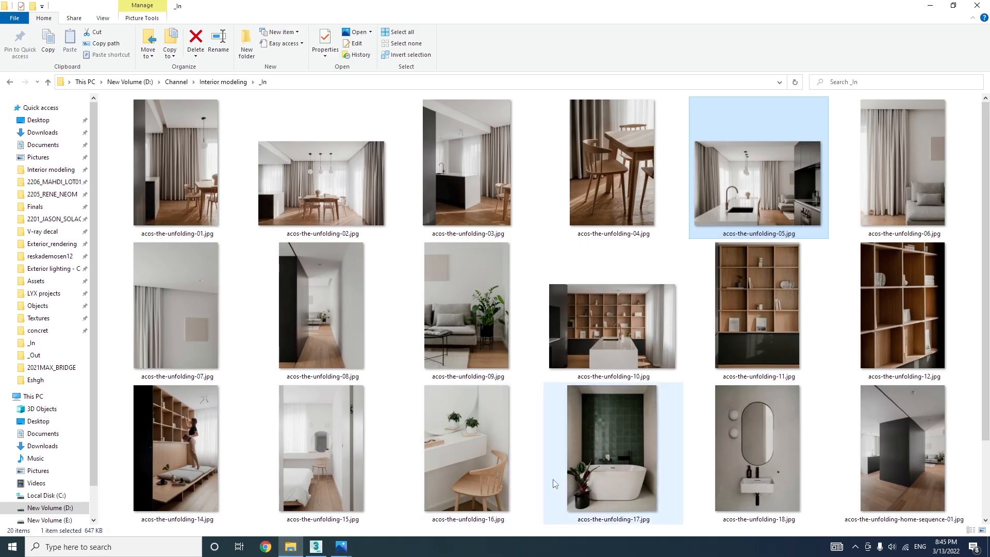
double_click(561, 335)
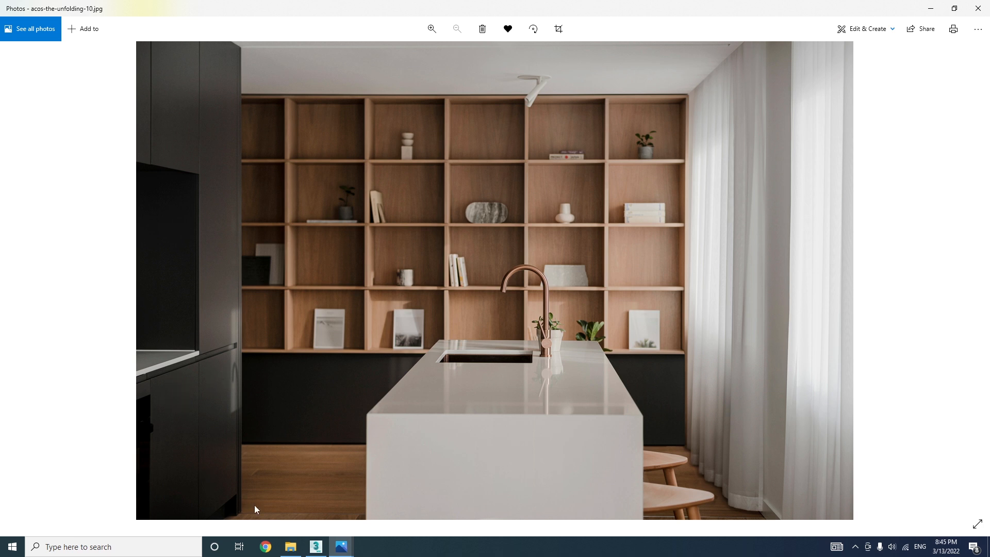
mouse_move(341, 547)
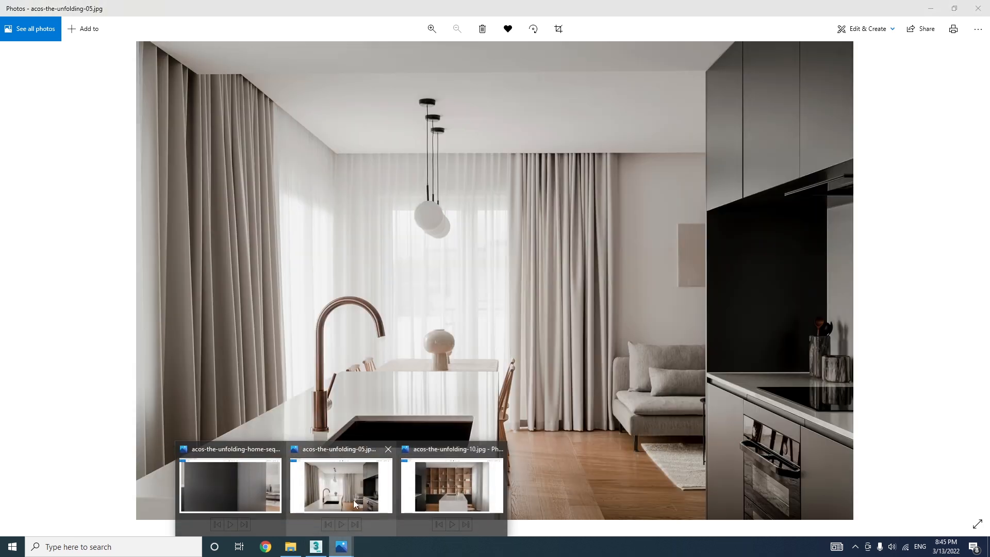
left_click(354, 500)
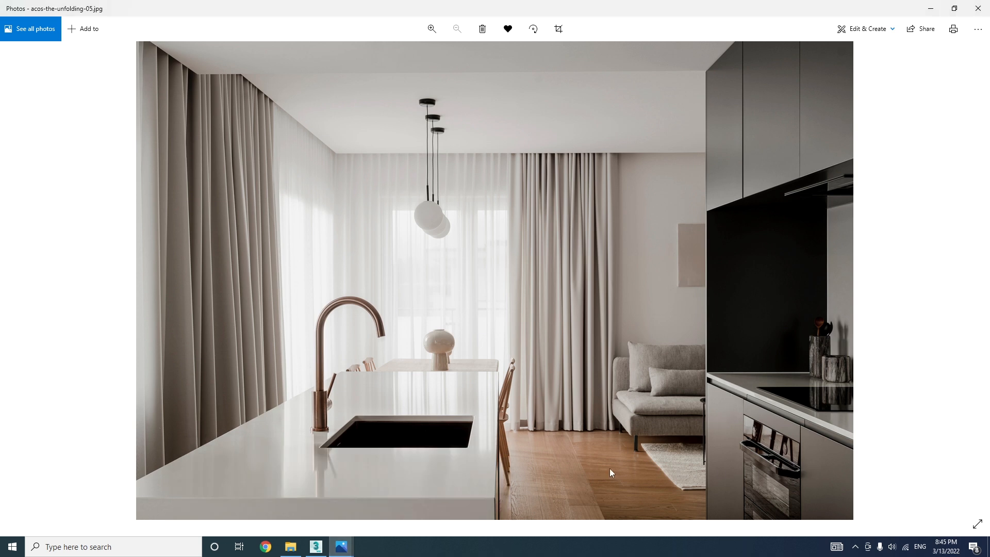
left_click(316, 546)
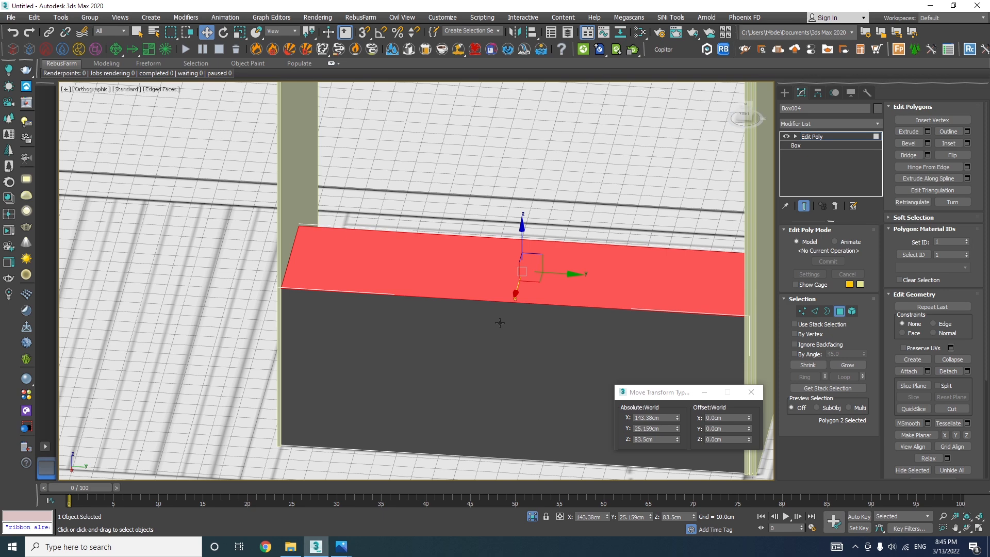
left_click(814, 311)
left_click(549, 241)
right_click(531, 241)
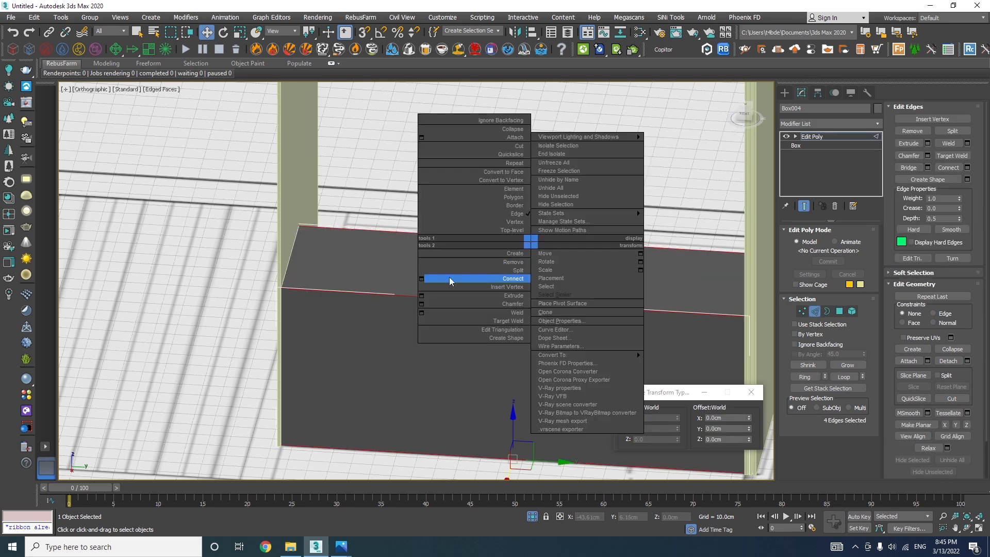
left_click(422, 278)
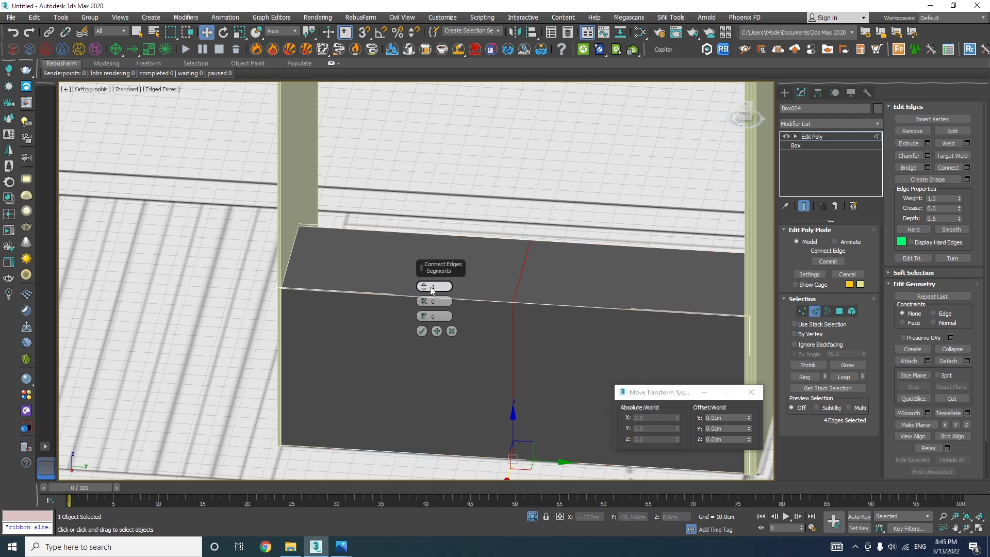
left_click_drag(426, 289, 425, 258)
left_click(421, 331)
middle_click_drag(450, 336, 554, 396, "alt")
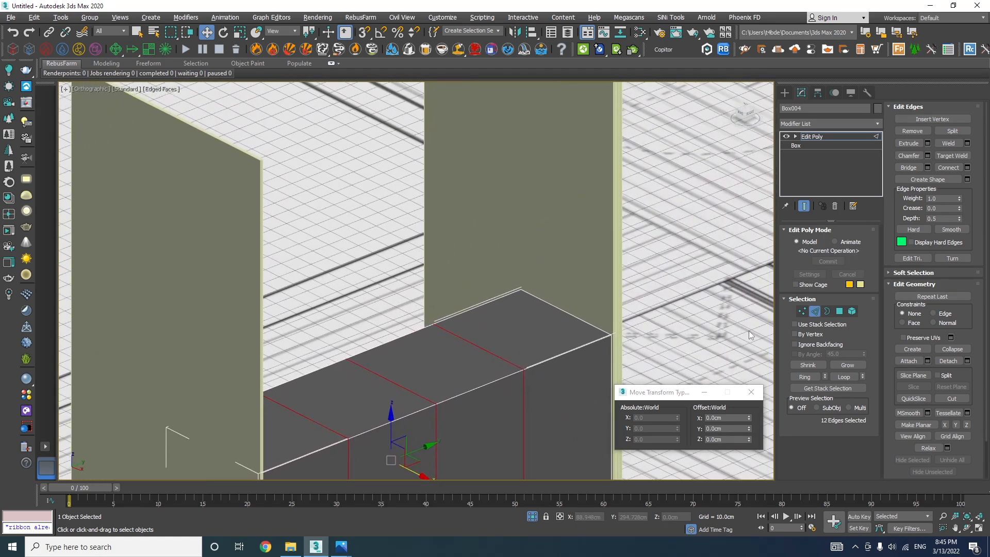
Step: Extrude the top polygon of the base cabinet's end section upward, trying 60 cm and setting the height to 80 cm
left_click(840, 311)
left_click(527, 324)
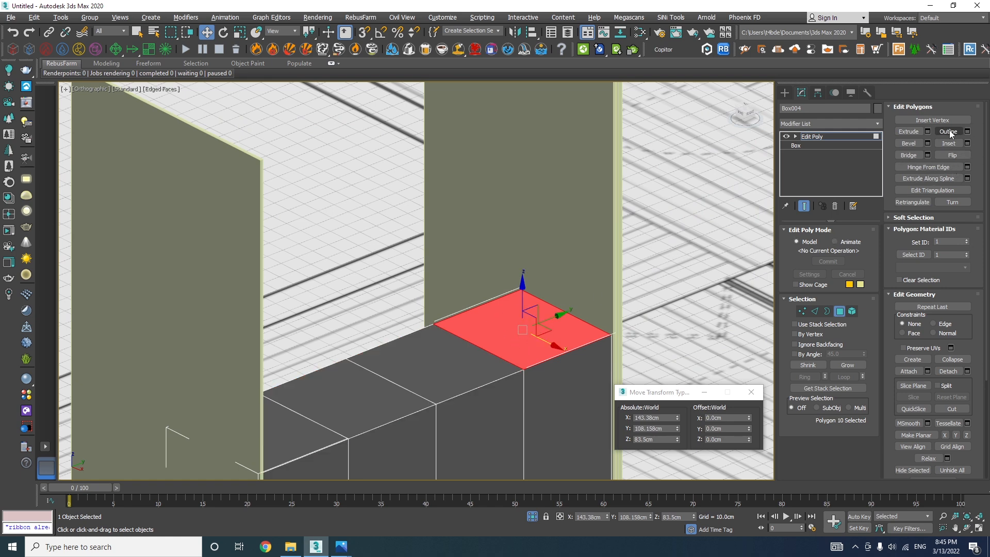
left_click(929, 131)
left_click(434, 301)
type("60")
key("Return")
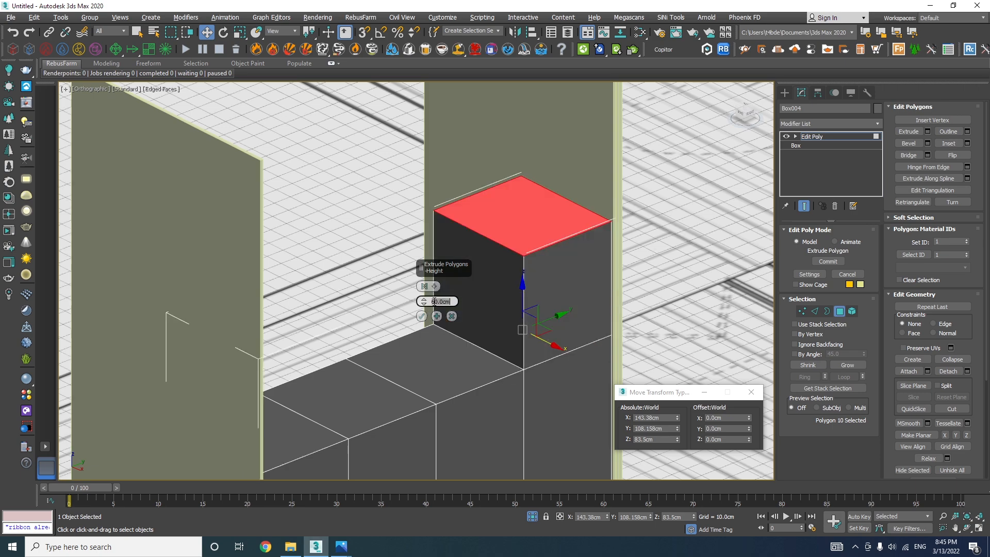
middle_click_drag(443, 285, 371, 290, "alt")
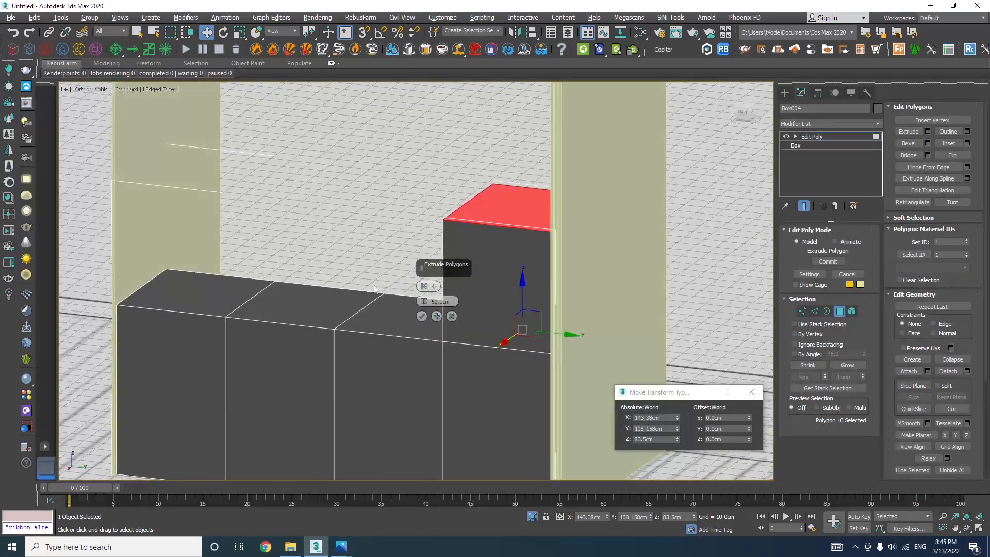
double_click(439, 302)
type("80")
key("Return")
Step: Compare the raised end section with the acos-the-unfolding-10 and -05 photos and confirm the 80 cm extrusion
middle_click_drag(310, 211, 391, 332, "alt")
key("p")
scroll(266, 202, "down", 3)
left_click(346, 545)
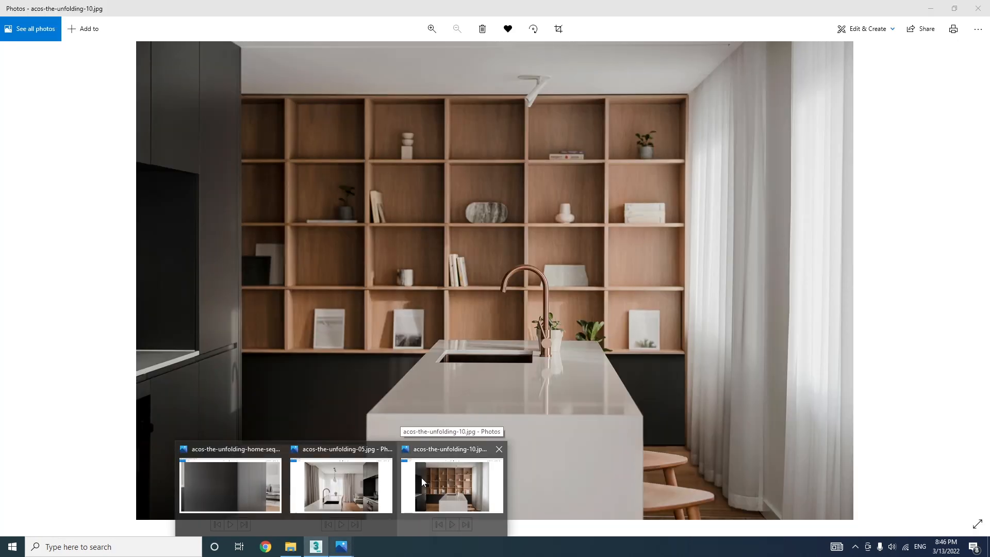
left_click(421, 478)
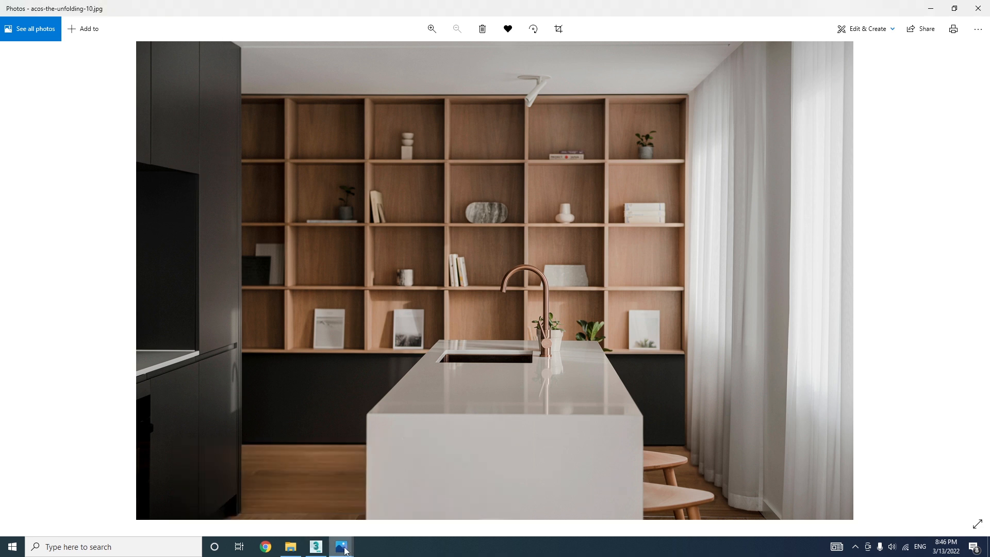
mouse_move(345, 550)
left_click(338, 496)
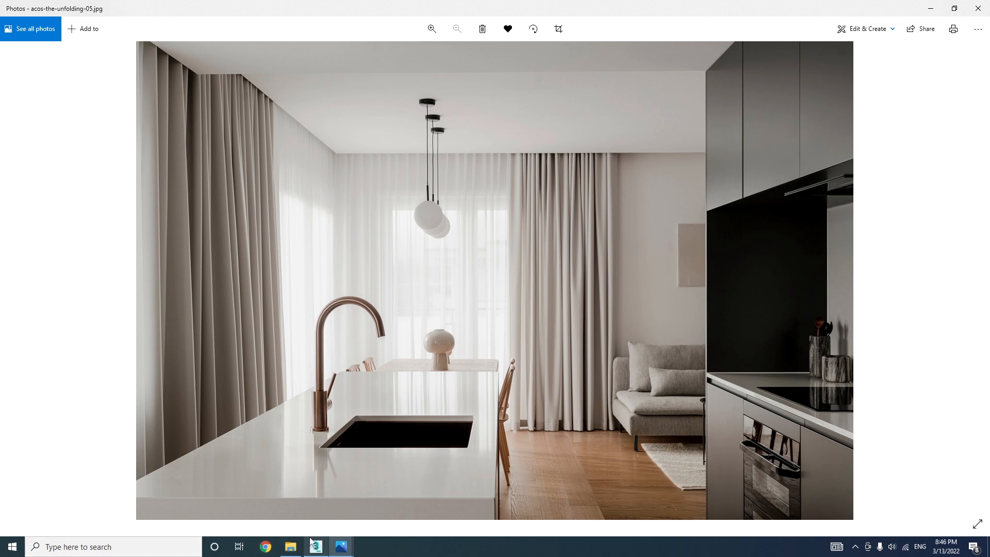
mouse_move(312, 544)
left_click(312, 505)
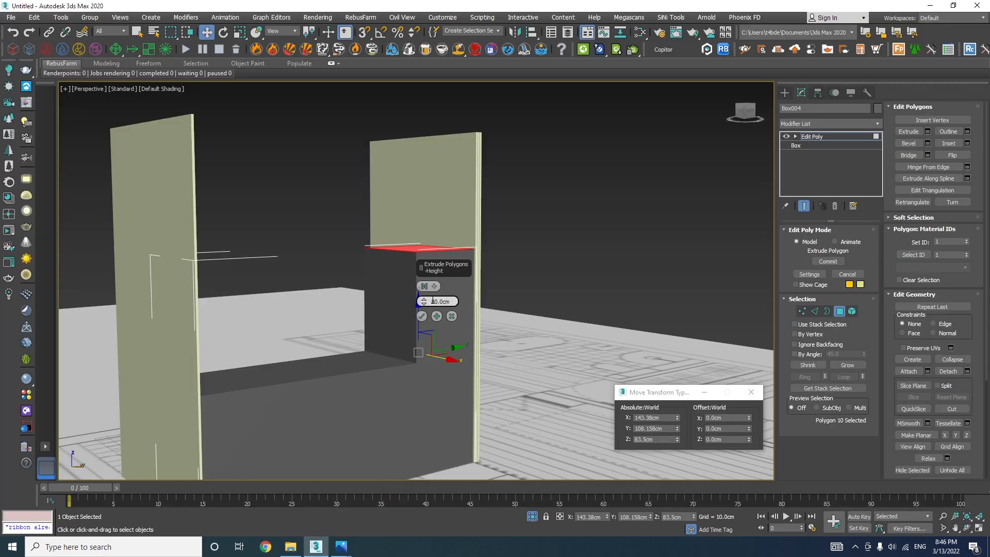
left_click(421, 315)
Step: Extrude the raised end section's top polygon upward by another 80 cm
middle_click_drag(421, 315, 511, 256, "alt")
right_click(522, 244)
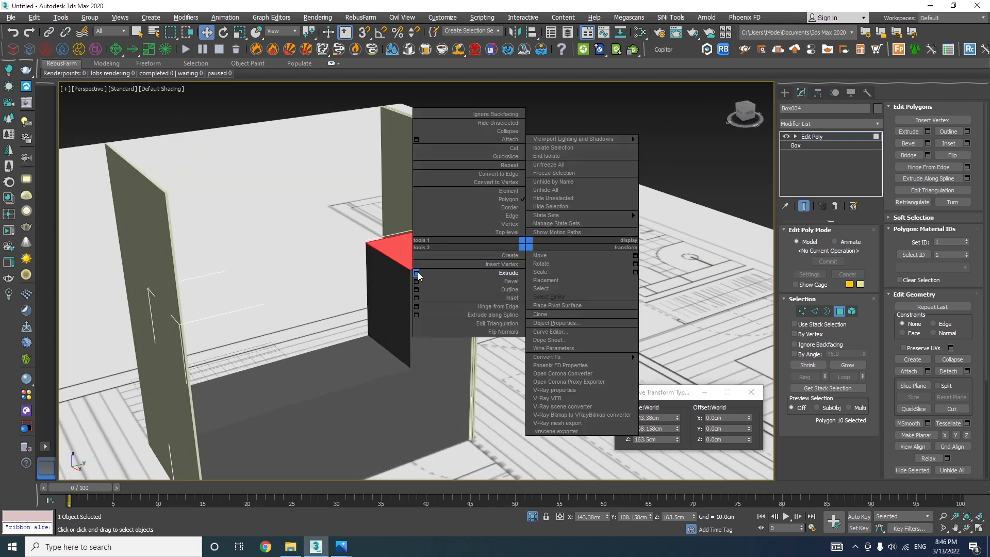
left_click(490, 261)
scroll(447, 158, "up", 3)
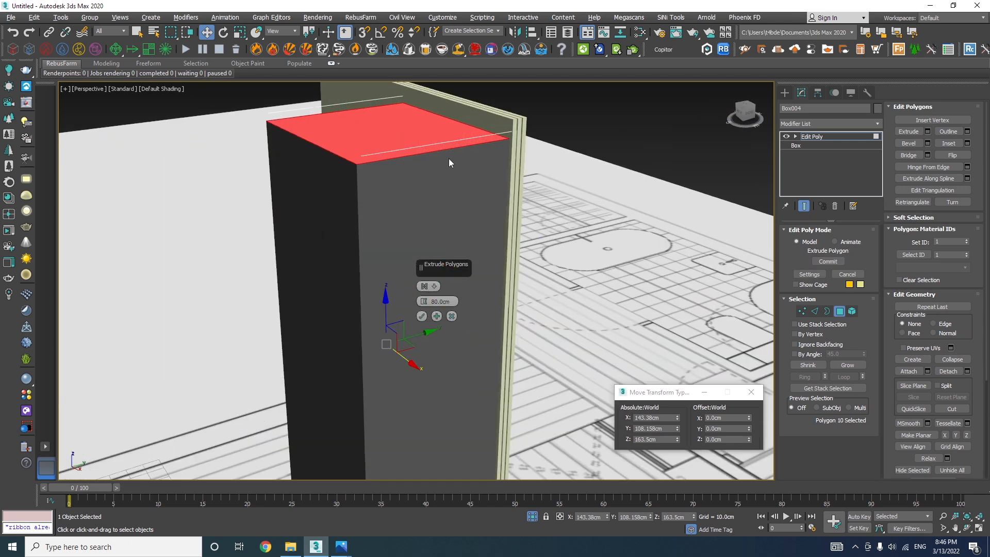
left_click(421, 316)
Step: Snap the tall section's top polygon along Z to the top of the end panel at 250 cm and show the edged faces
middle_click_drag(421, 316, 378, 199)
key("s")
left_click_drag(375, 187, 498, 216)
scroll(410, 310, "down", 5)
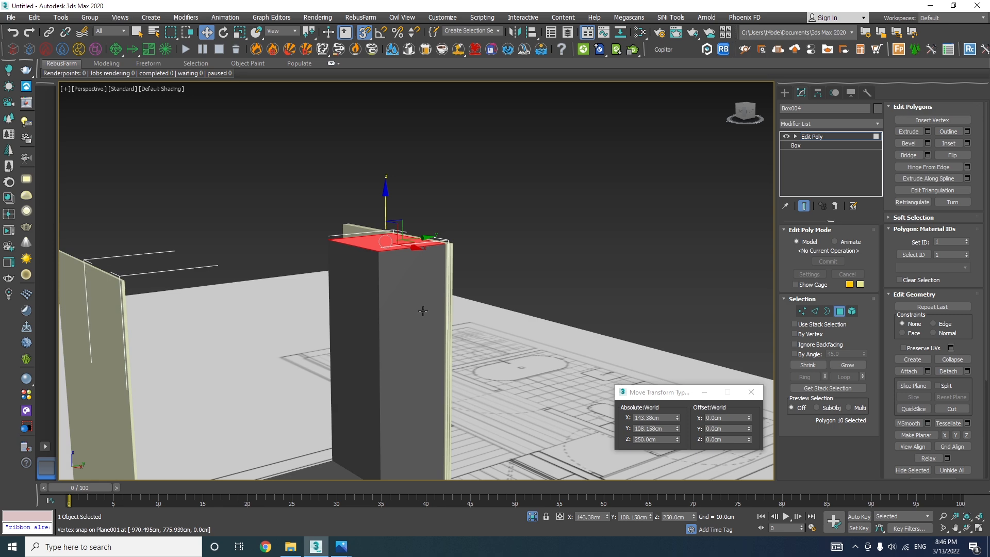
key("F4")
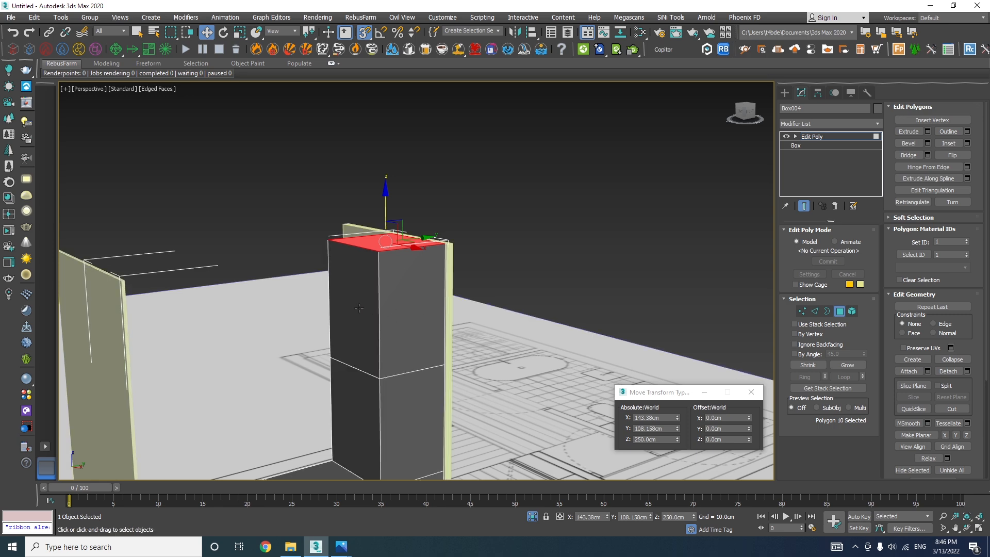
Step: Extrude the tall section's uppermost inner side polygon by 80 cm over the base cabinet to start the wall cabinet
left_click(359, 308)
middle_click_drag(360, 342, 273, 346, "alt")
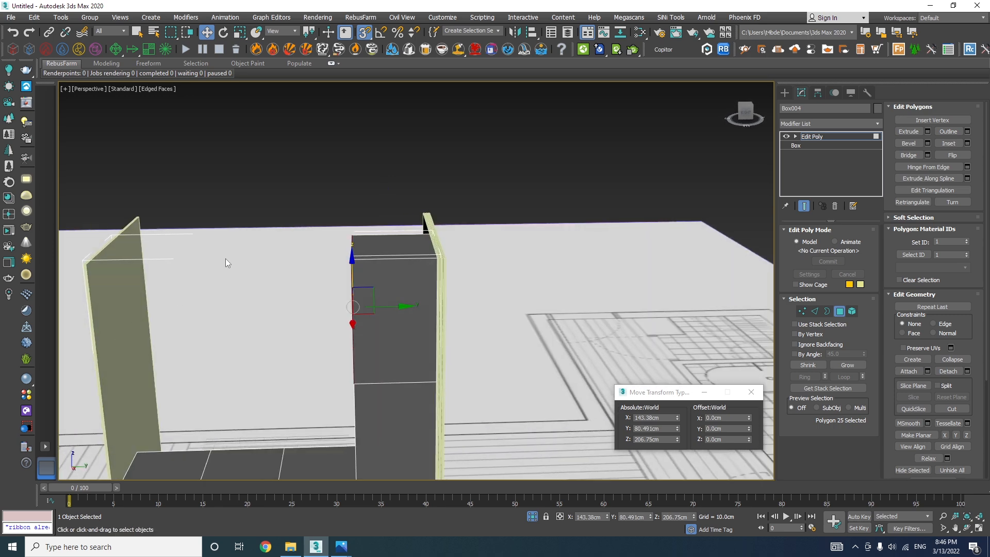
right_click(283, 216)
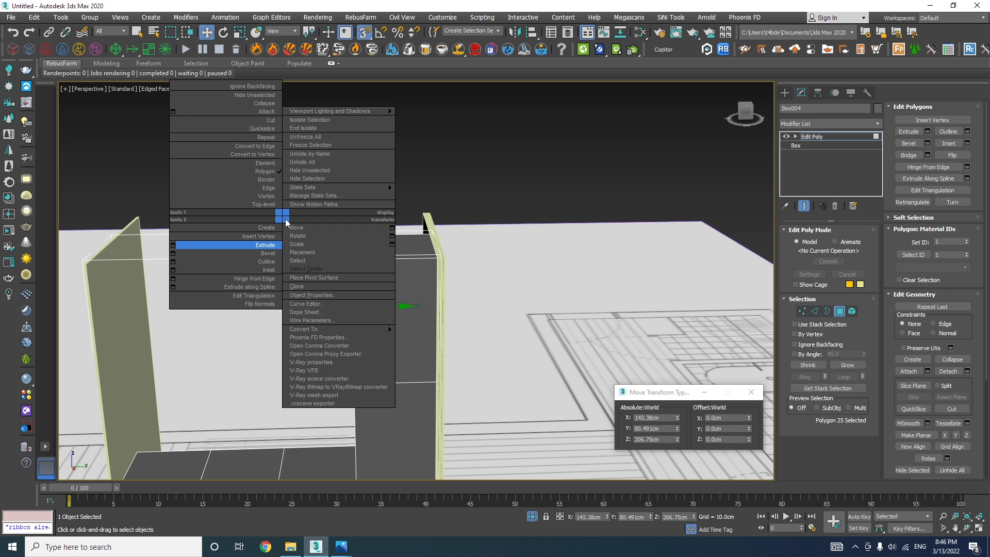
left_click(173, 245)
left_click(421, 320)
middle_click_drag(304, 268, 339, 316, "alt")
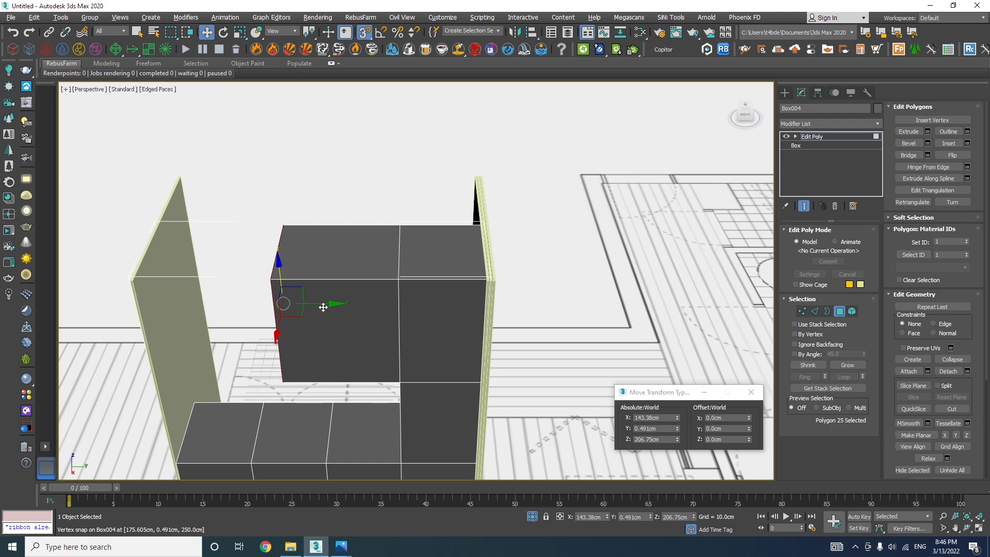
left_click_drag(323, 307, 307, 307)
key("ctrl+z")
key("ctrl+z")
Step: Move the wall cabinet's side polygon along Y and snap it to the opposite end panel at -85.506 cm
left_click_drag(366, 334, 161, 288)
scroll(281, 294, "up", 6)
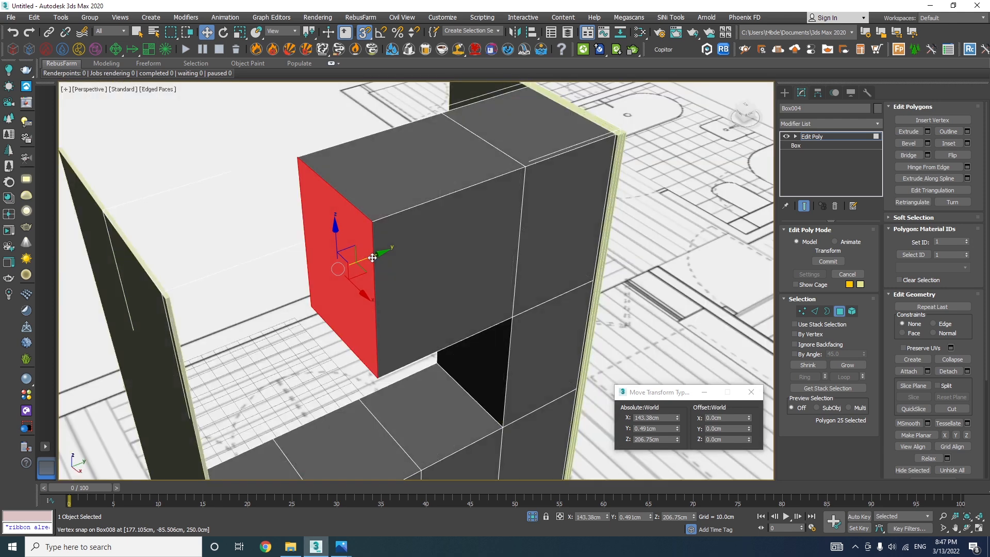
left_click_drag(372, 257, 364, 276)
scroll(364, 276, "down", 5)
middle_click_drag(364, 276, 348, 351, "alt")
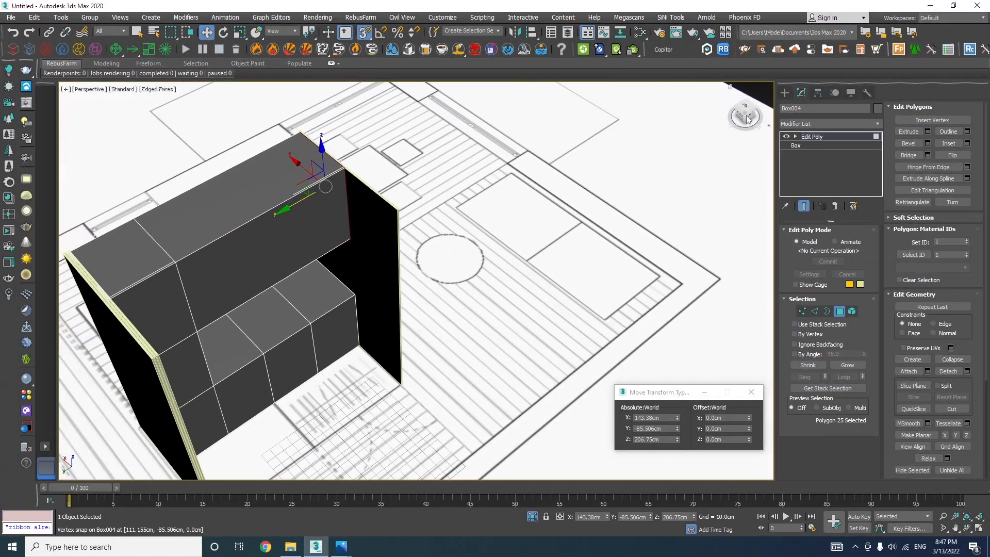
Step: Create an AutoGrid box over the cabinet's back between the end panels, 250 cm by about 221.33 cm and 1.5 cm thick
left_click(784, 93)
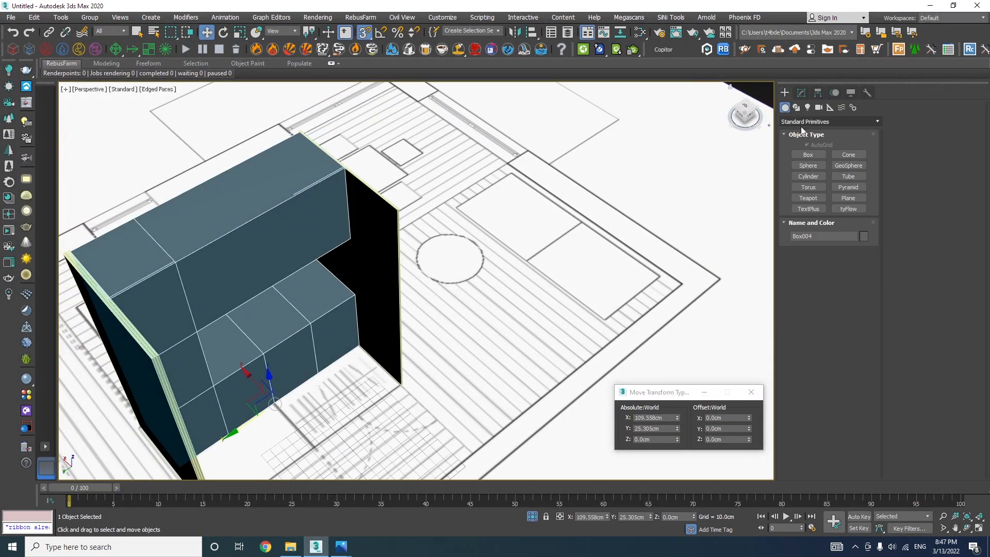
left_click(817, 156)
scroll(346, 146, "up", 4)
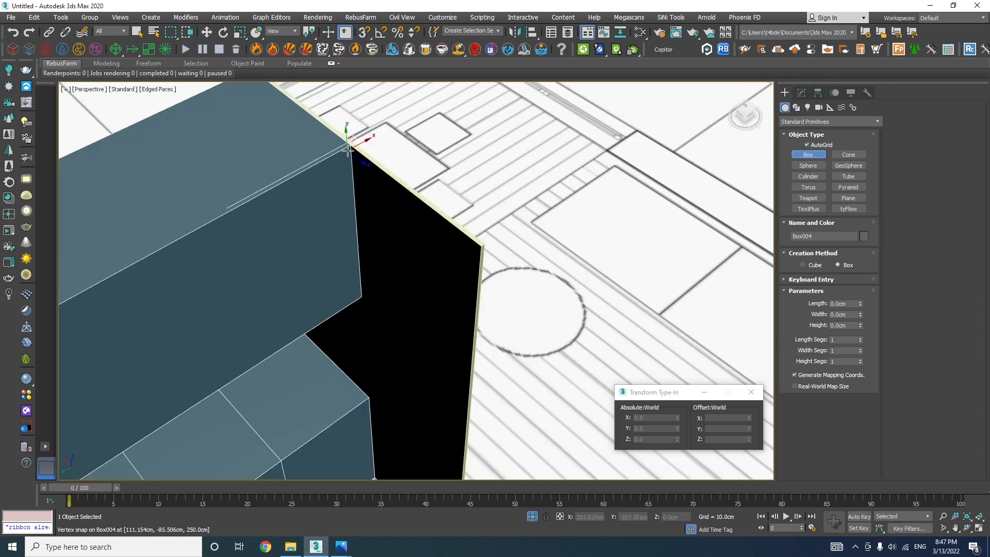
left_click_drag(346, 146, 134, 270)
scroll(335, 201, "down", 5)
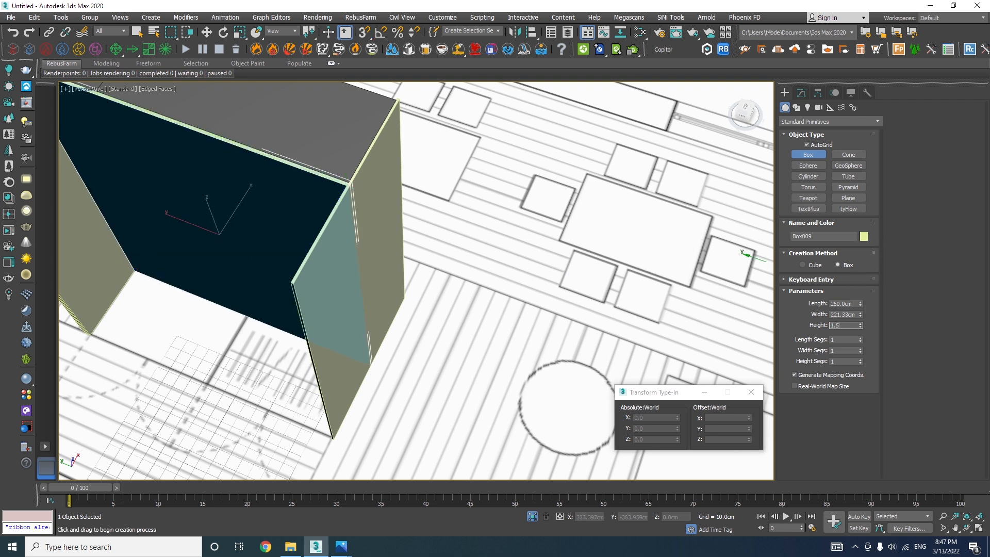
Step: Examine the cabinet's lower niche and compare it with the kitchen reference photo acos-the-unfolding-05.jpg in Photos
key("w")
scroll(375, 306, "up", 5)
middle_click_drag(375, 307, 360, 334, "alt")
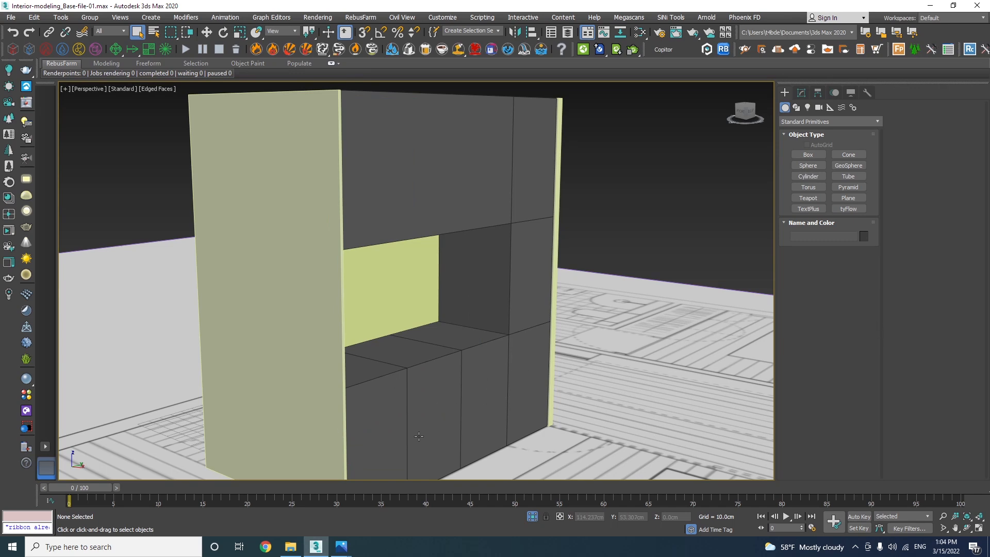
middle_click_drag(418, 436, 459, 330, "alt")
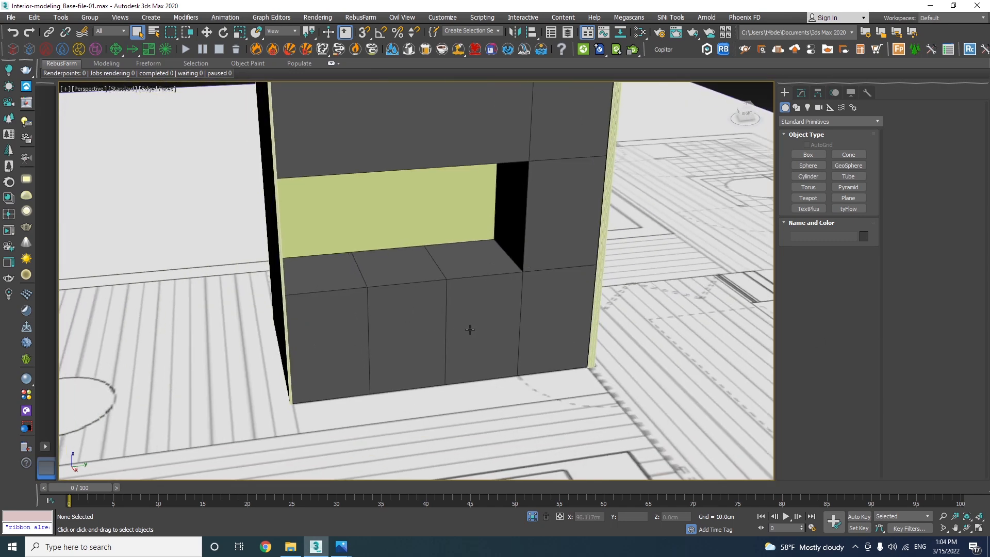
scroll(459, 330, "up", 4)
scroll(470, 329, "down", 5)
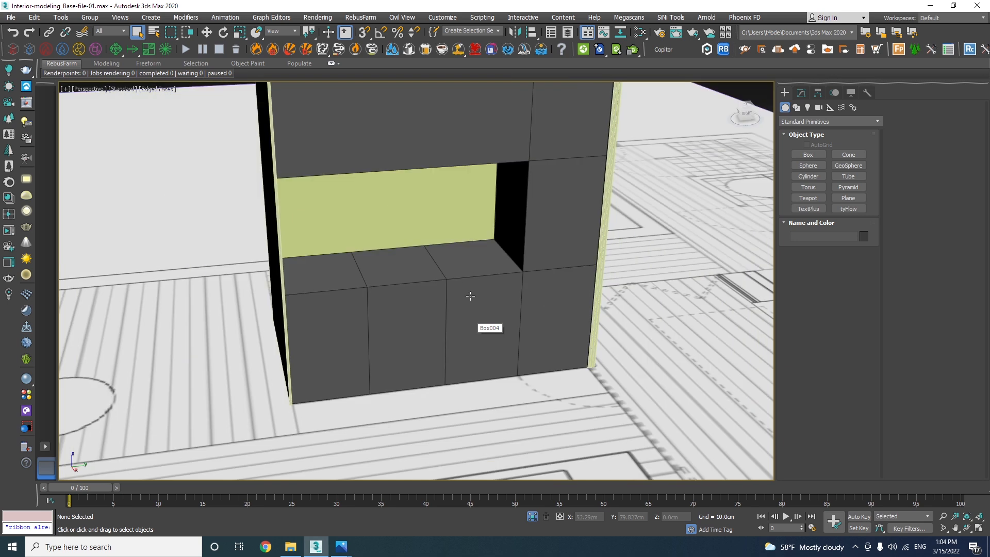
mouse_move(341, 545)
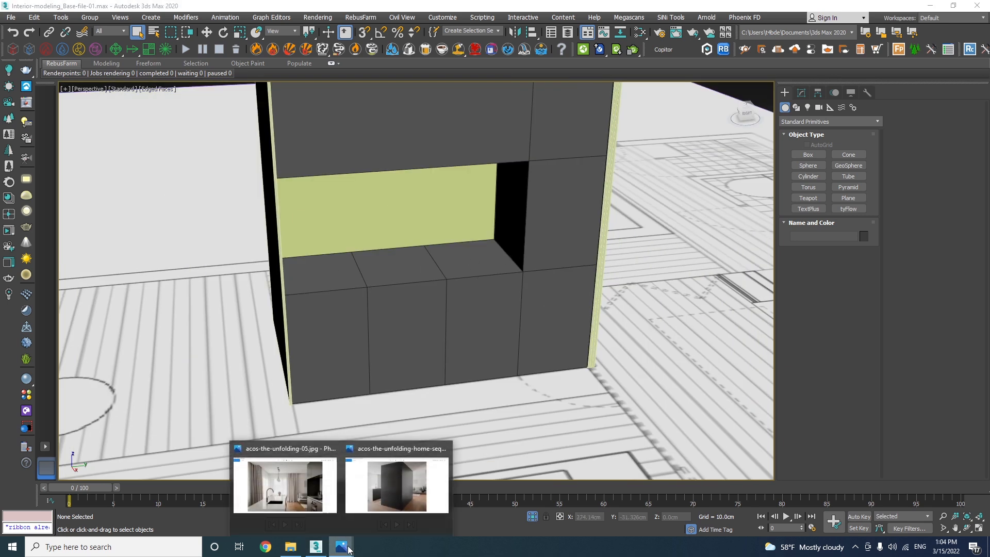
left_click(296, 484)
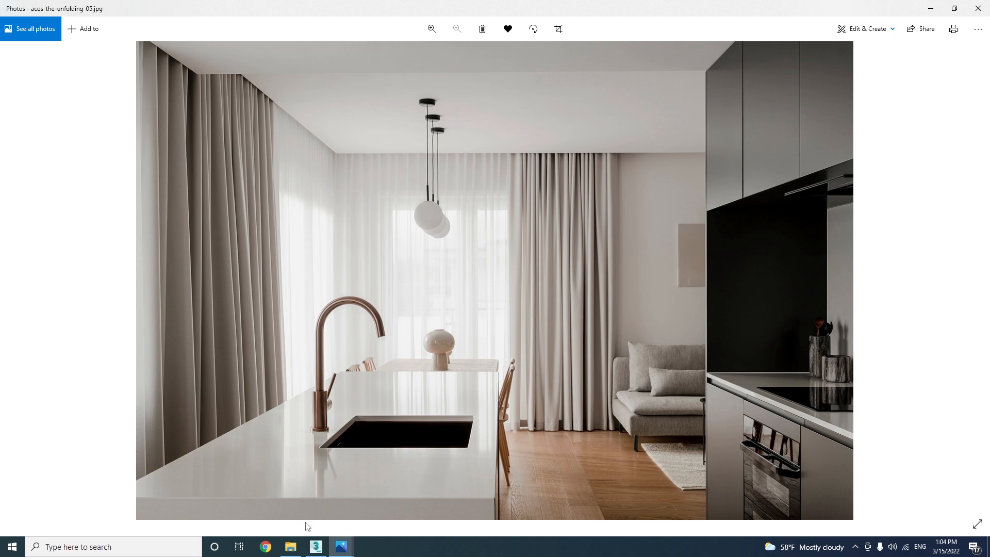
left_click(316, 546)
Step: Create a snapped AutoGrid box of about 166 by 64.5 cm on the niche's lower surface as a countertop, with a height of 1.5 cm
scroll(482, 256, "up", 5)
middle_click_drag(641, 259, 627, 293, "alt")
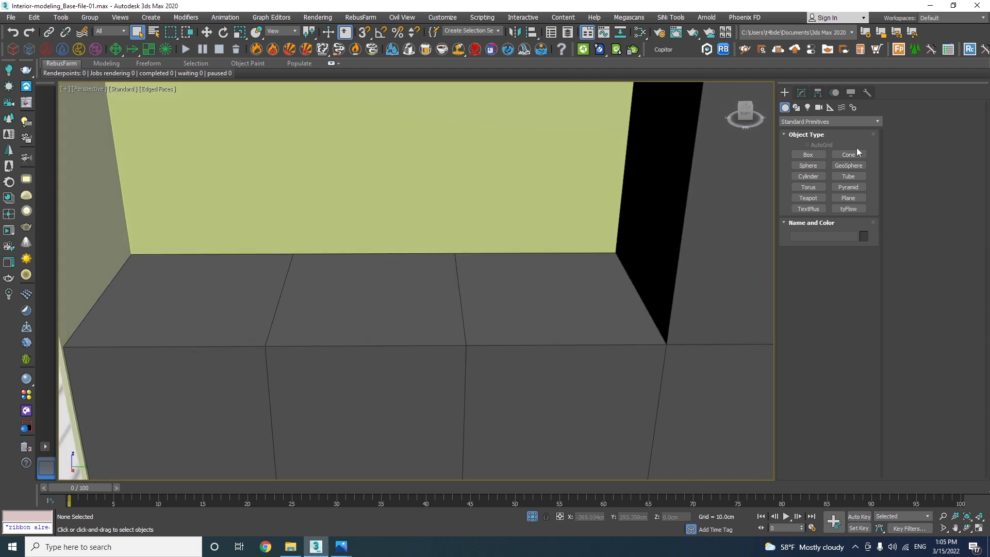
left_click(813, 157)
left_click(807, 144)
key("s")
left_click_drag(617, 254, 72, 342)
key("s")
left_click(76, 339)
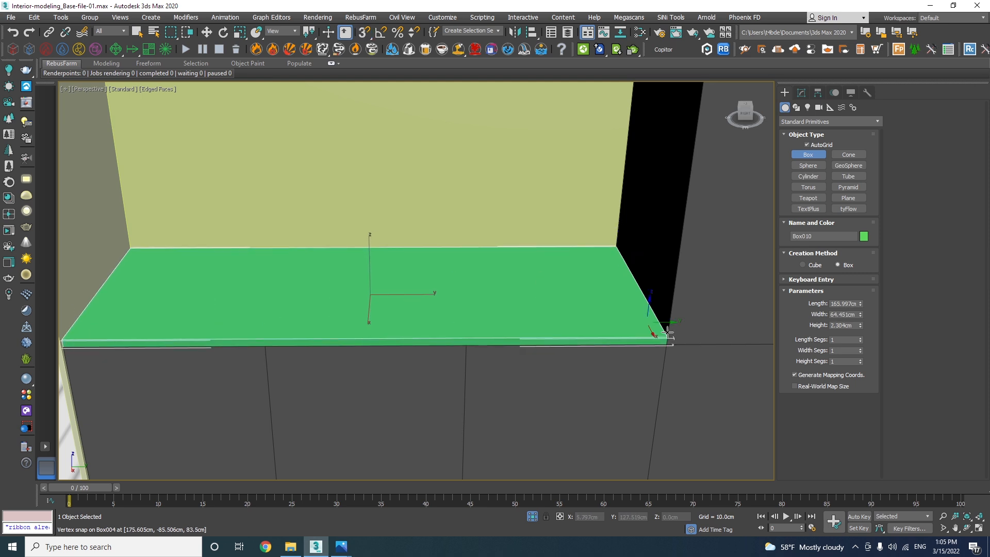
type("1.5")
key("Return")
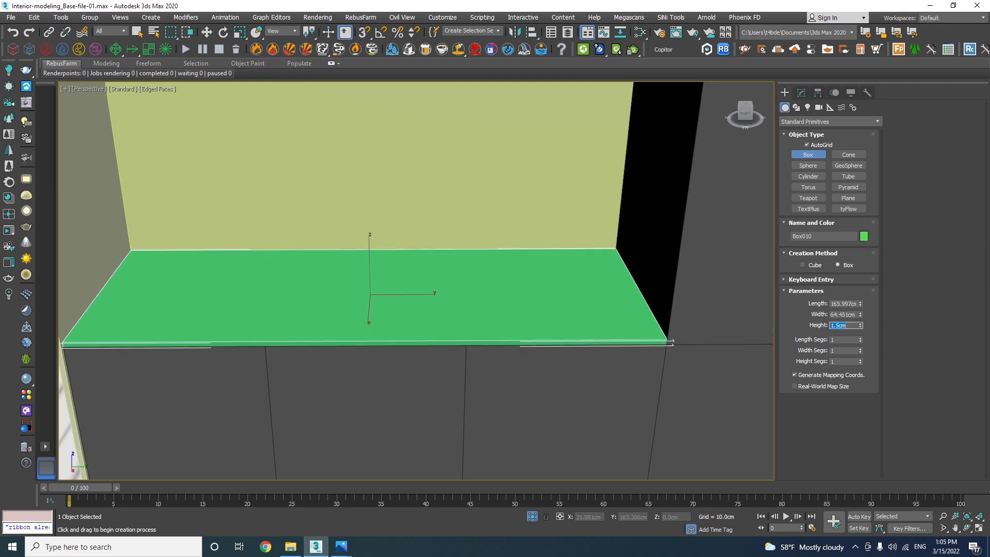
right_click(430, 286)
Step: Compare the countertop's front corner at the side panel with the kitchen reference photo in Photos
middle_click_drag(431, 286, 309, 284, "alt")
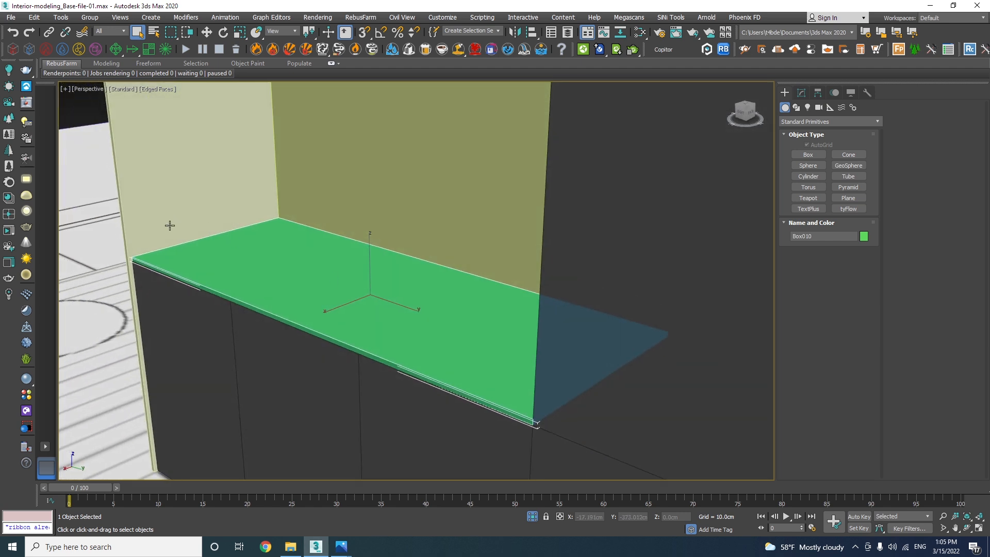
scroll(249, 282, "up", 3)
middle_click_drag(249, 282, 439, 224)
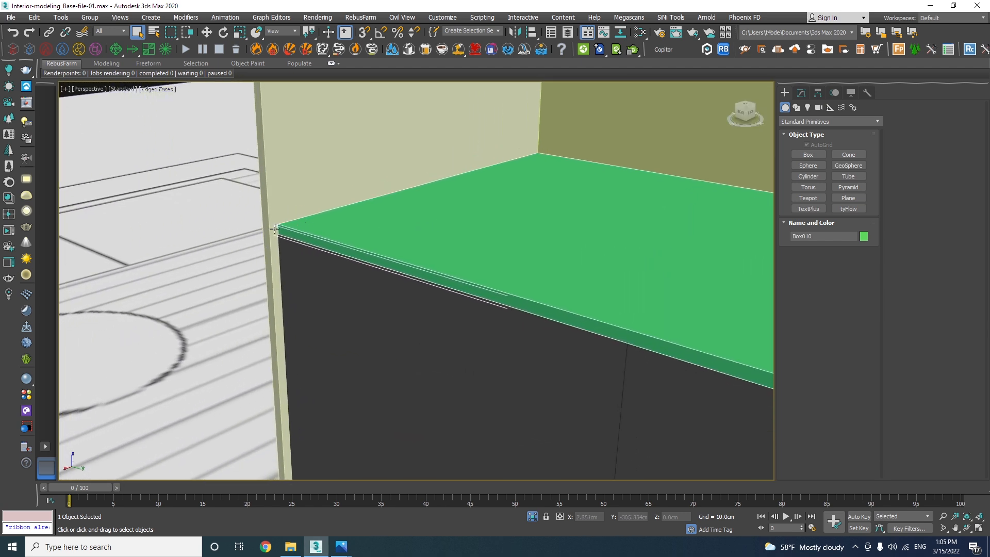
mouse_move(342, 545)
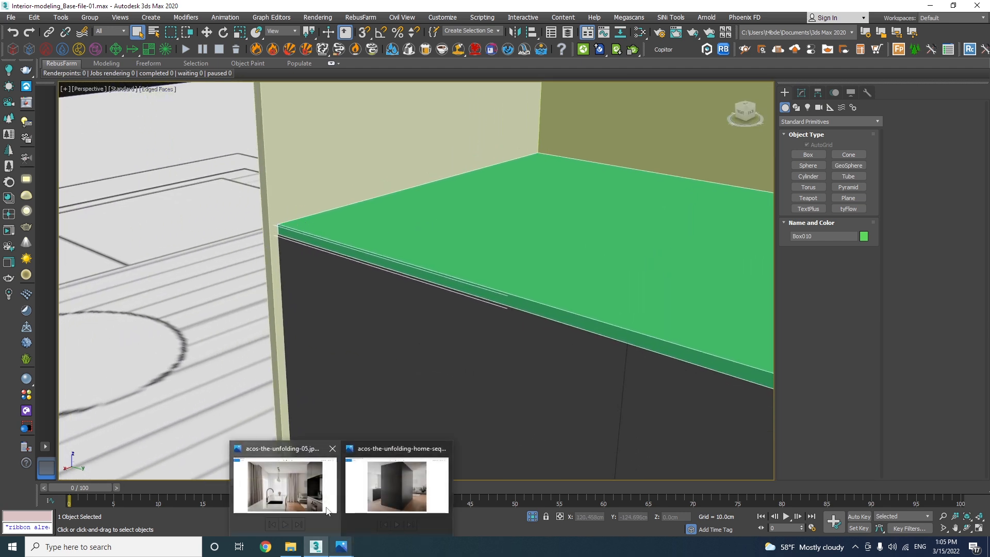
mouse_move(319, 503)
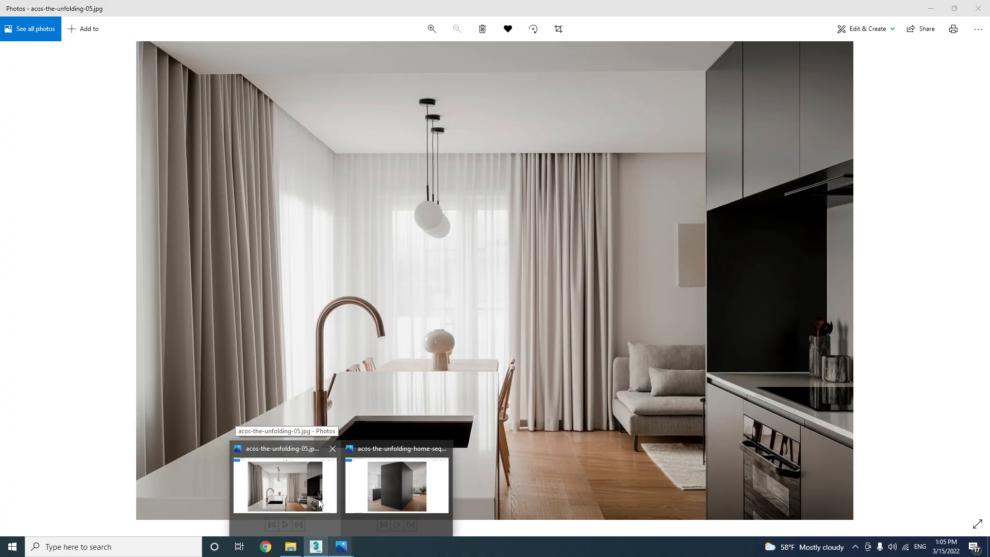
left_click(319, 504)
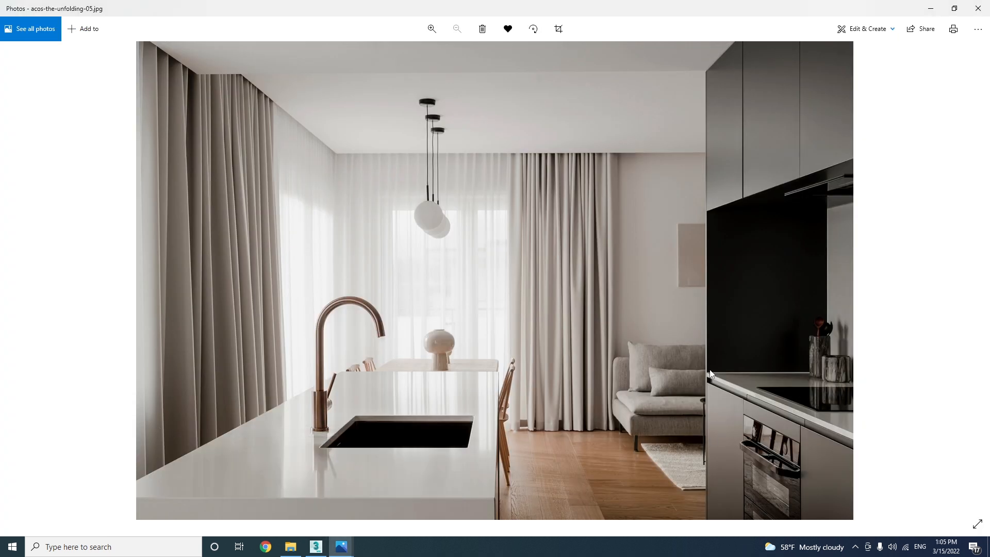
left_click(315, 545)
Step: Add an Edit Poly modifier to the countertop box
right_click(551, 182)
left_click(802, 93)
left_click(805, 125)
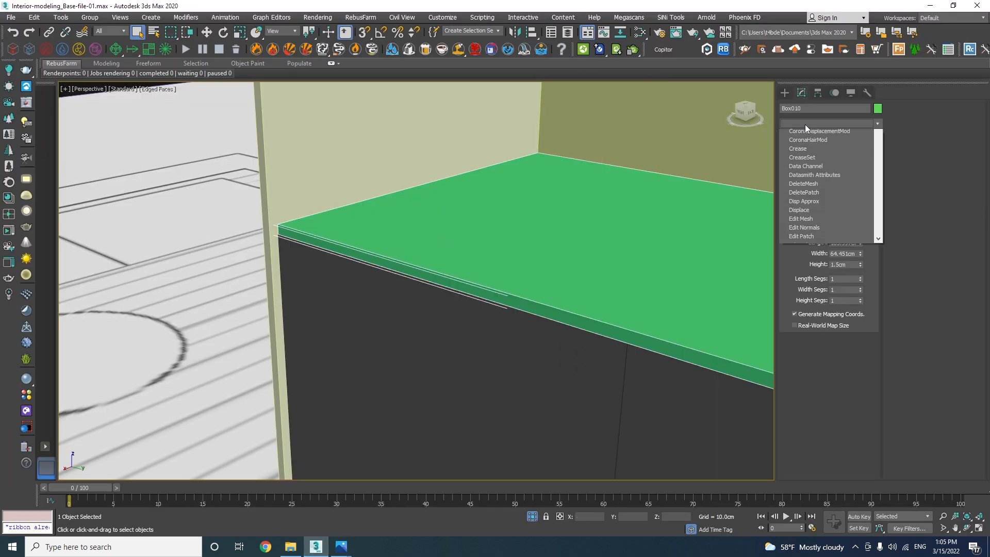
key("e")
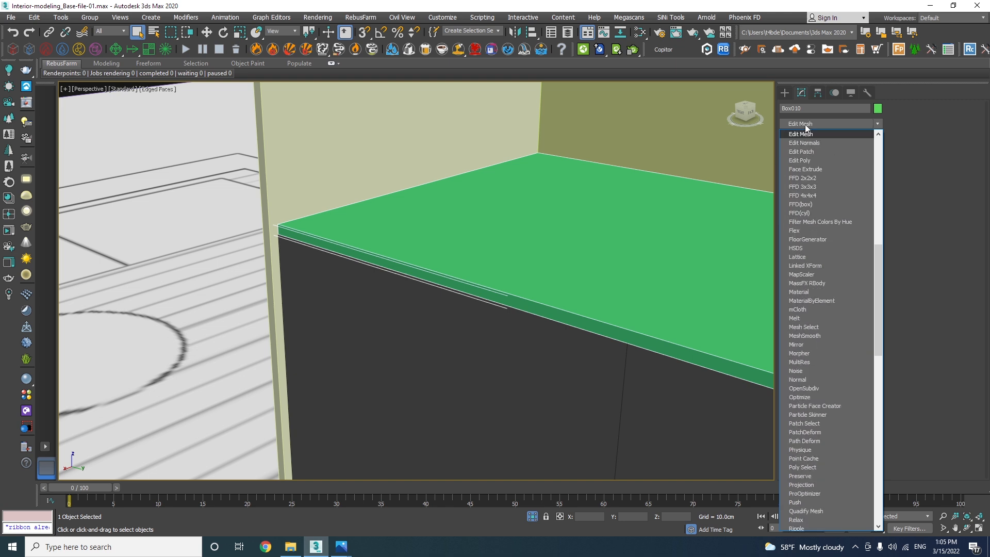
left_click(802, 161)
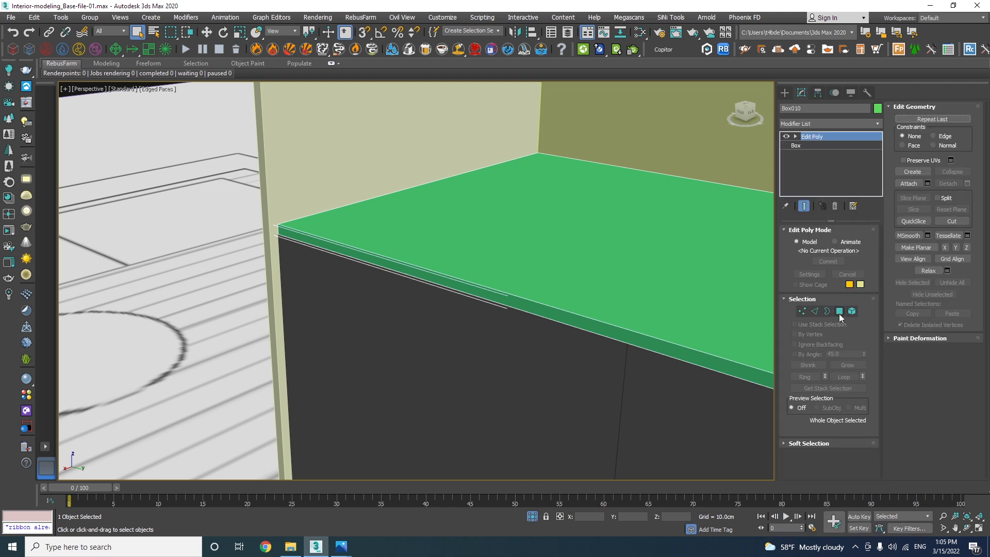
Step: Move the countertop's front polygon outward along X with vertex snapping, flush with the side panel's front edge
left_click(840, 311)
left_click(564, 321)
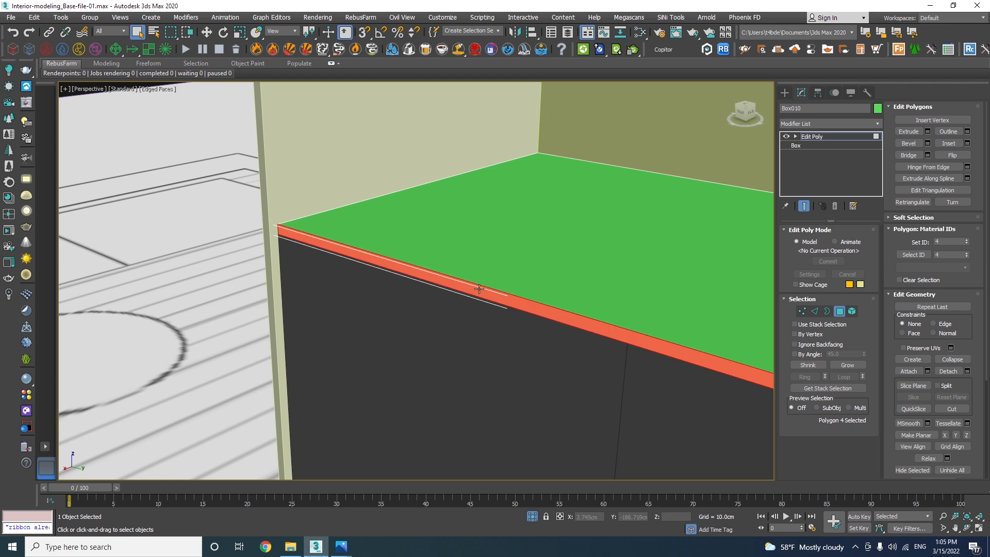
scroll(503, 294, "down", 5)
middle_click_drag(503, 294, 521, 340, "alt")
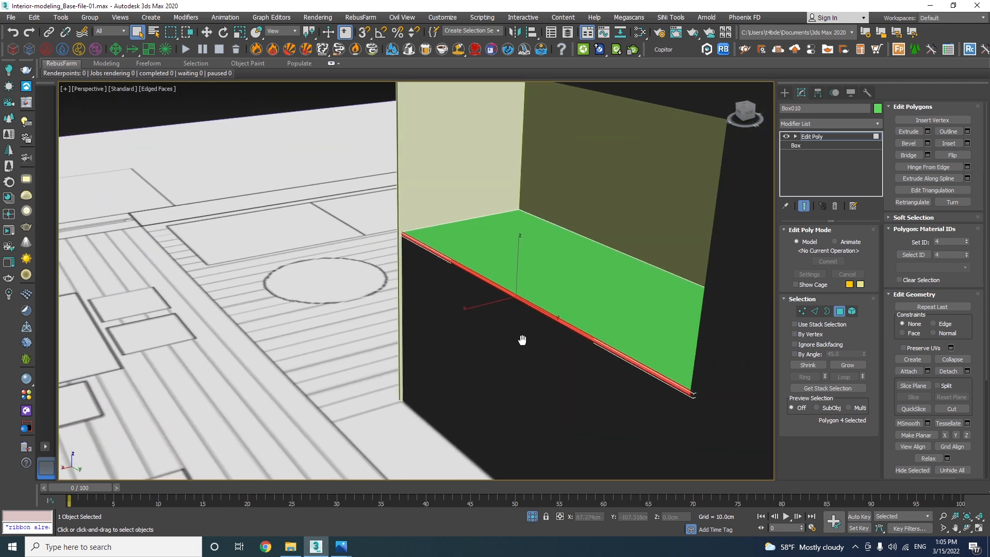
left_click(207, 32)
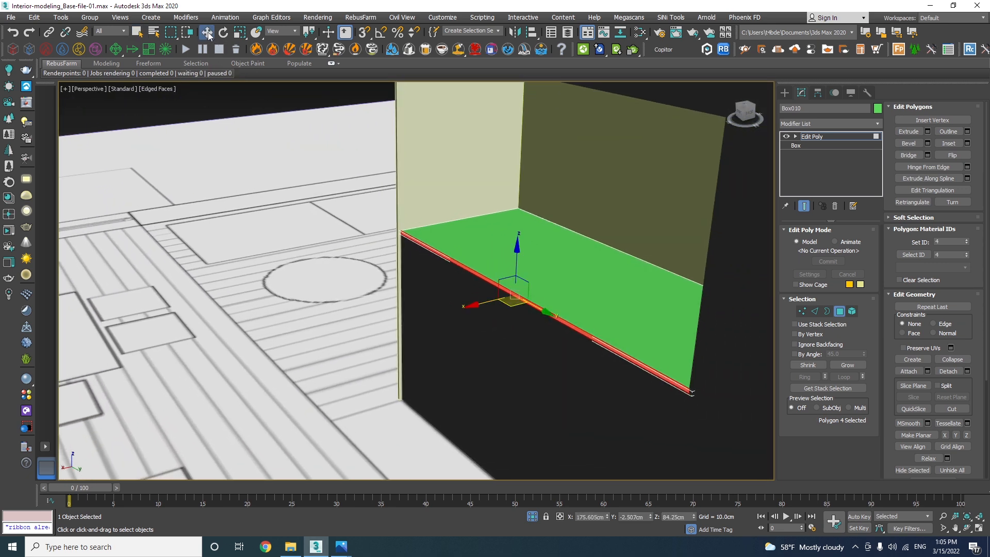
left_click(366, 32)
scroll(524, 267, "up", 3)
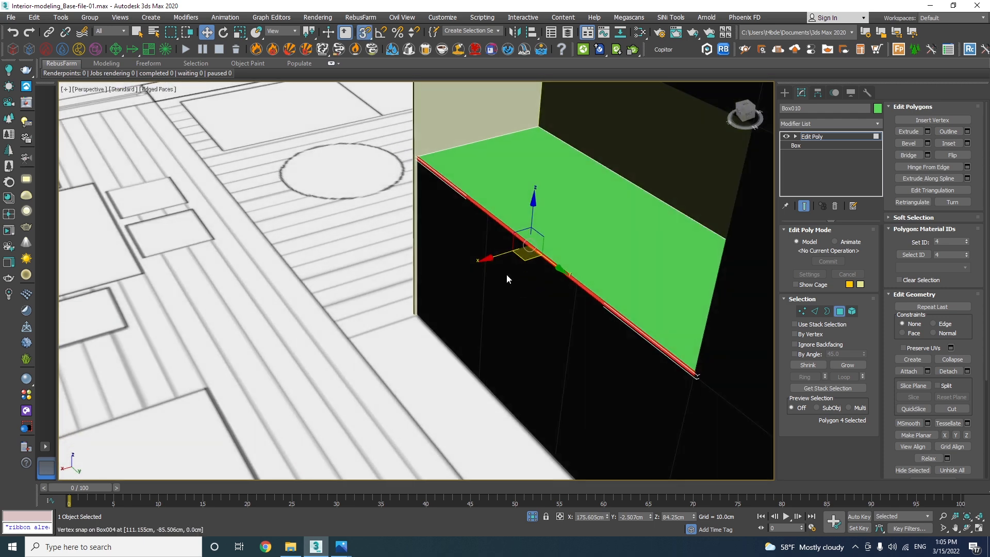
left_click_drag(494, 257, 412, 315)
middle_click_drag(422, 275, 596, 274, "alt")
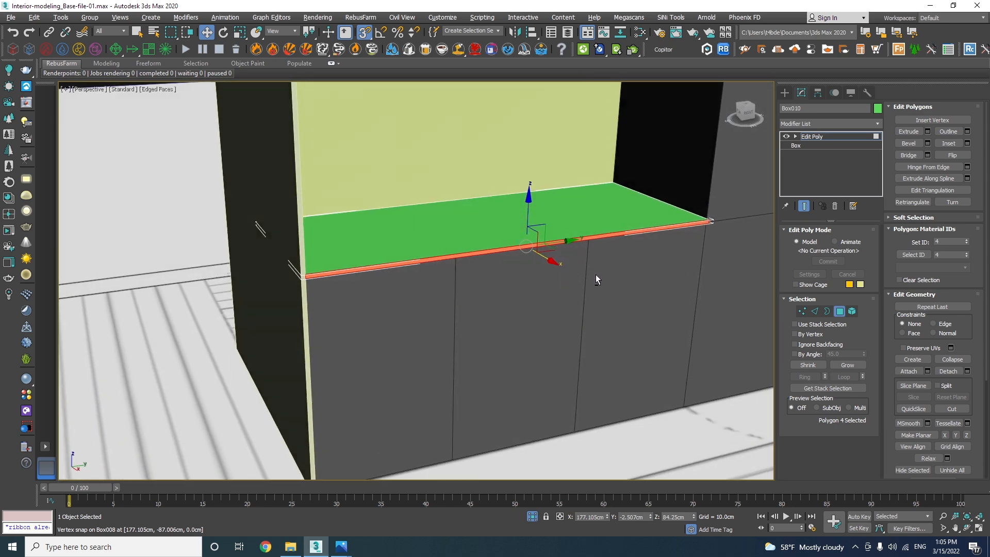
left_click(838, 312)
Step: Check the reference photo, and connect the ring of vertical edges across the lower cabinet fronts with 1 horizontal segment
left_click(341, 546)
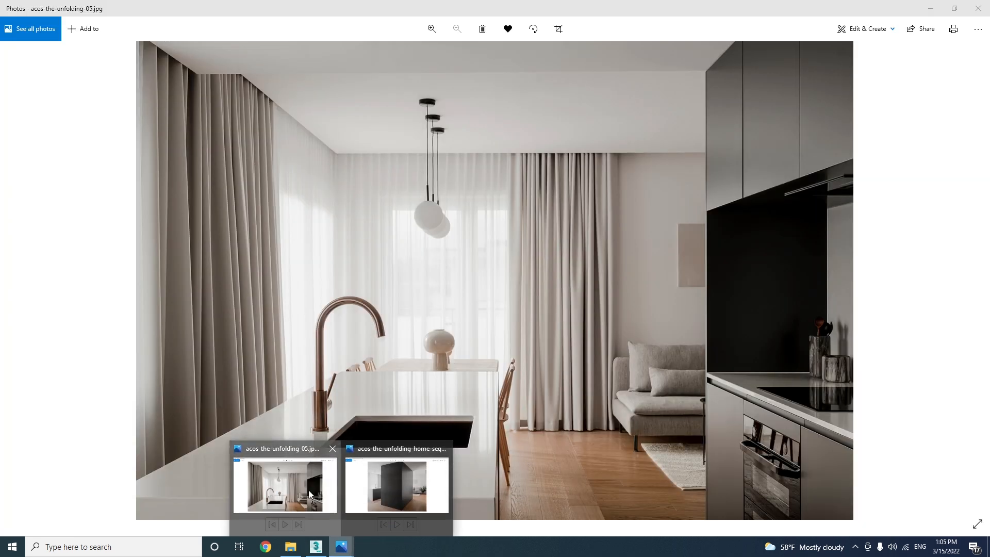
left_click(309, 493)
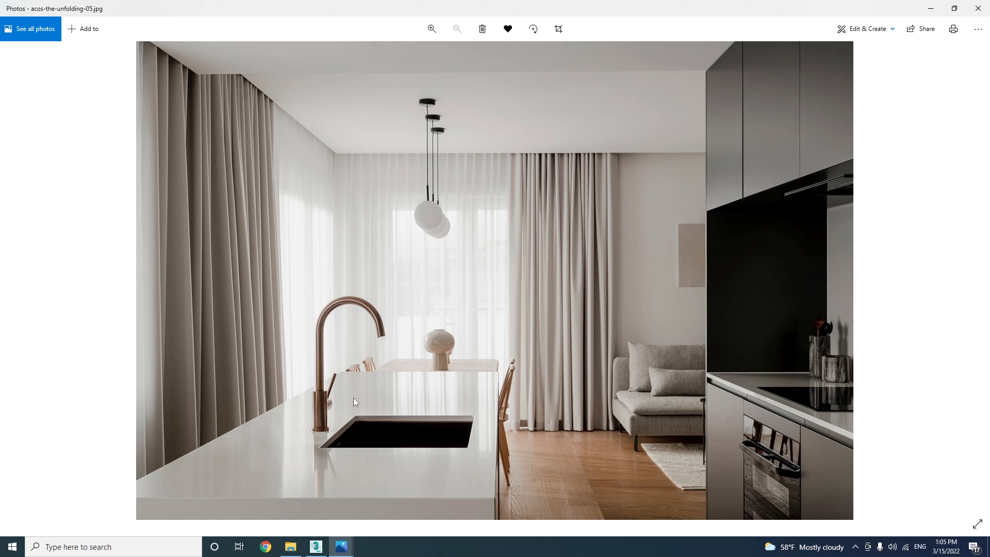
left_click(316, 545)
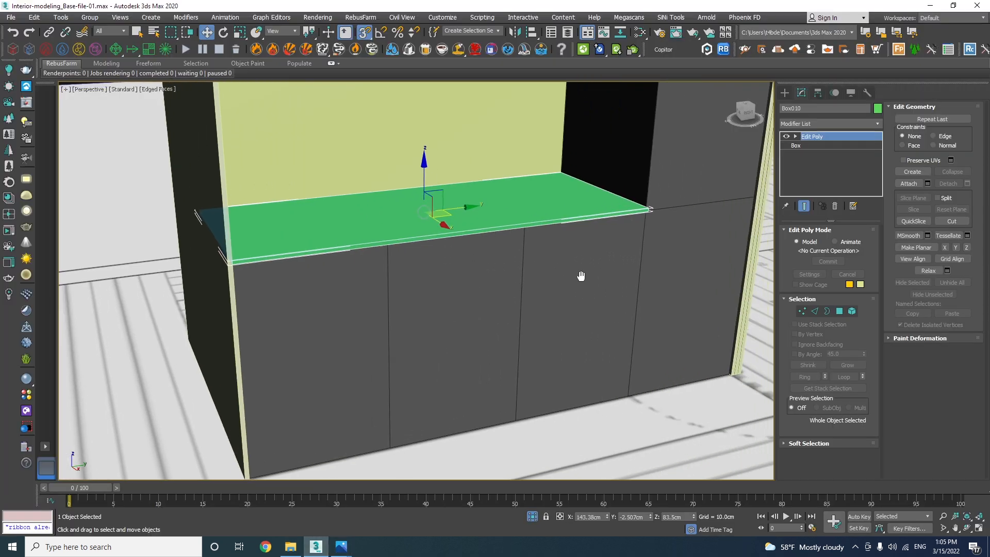
left_click(529, 252)
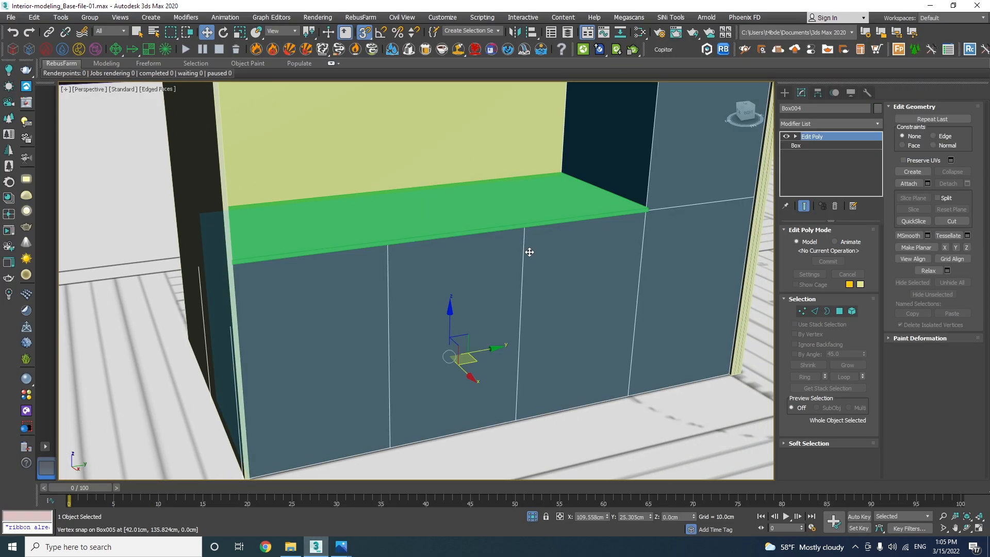
key("2")
left_click(523, 257)
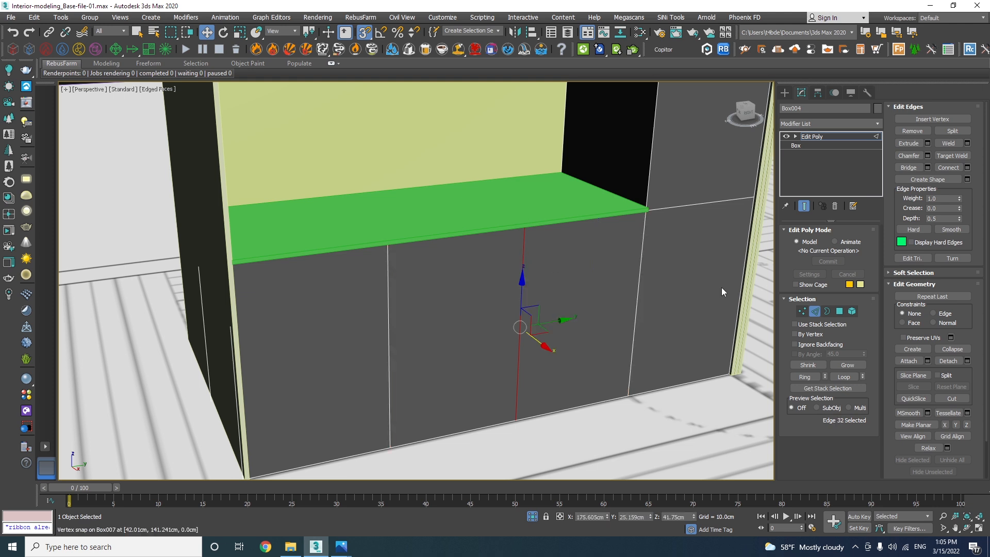
left_click(803, 376)
left_click(811, 378)
right_click(578, 200)
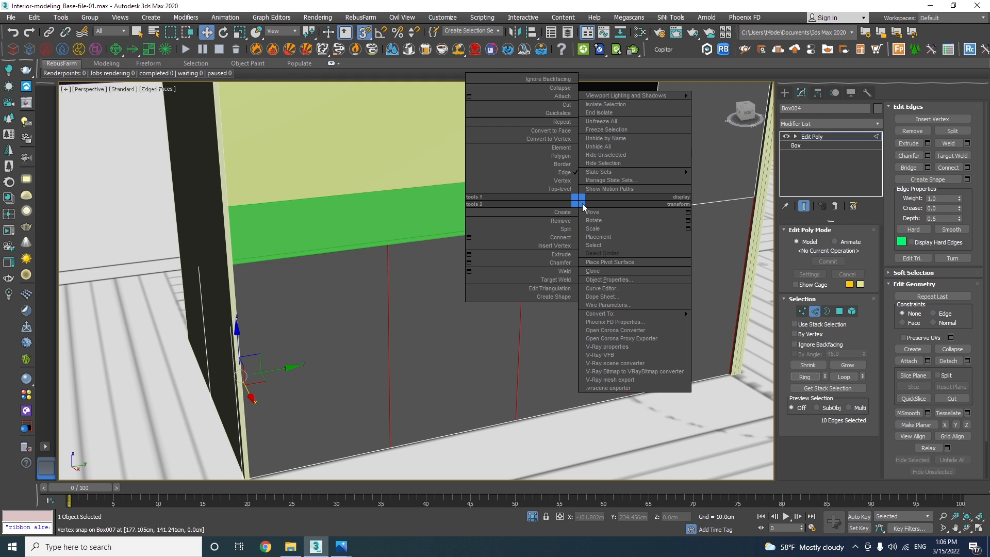
left_click(468, 238)
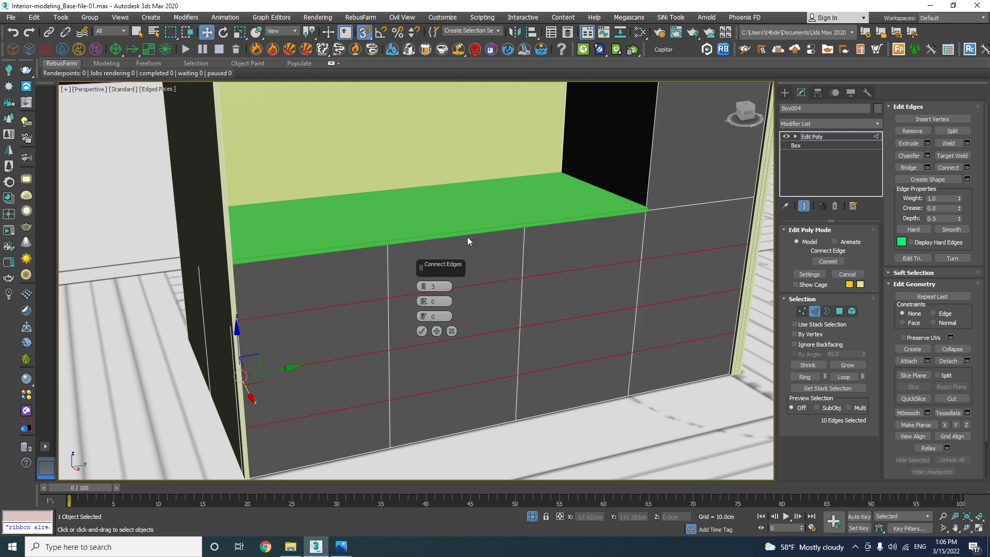
double_click(432, 287)
type("1")
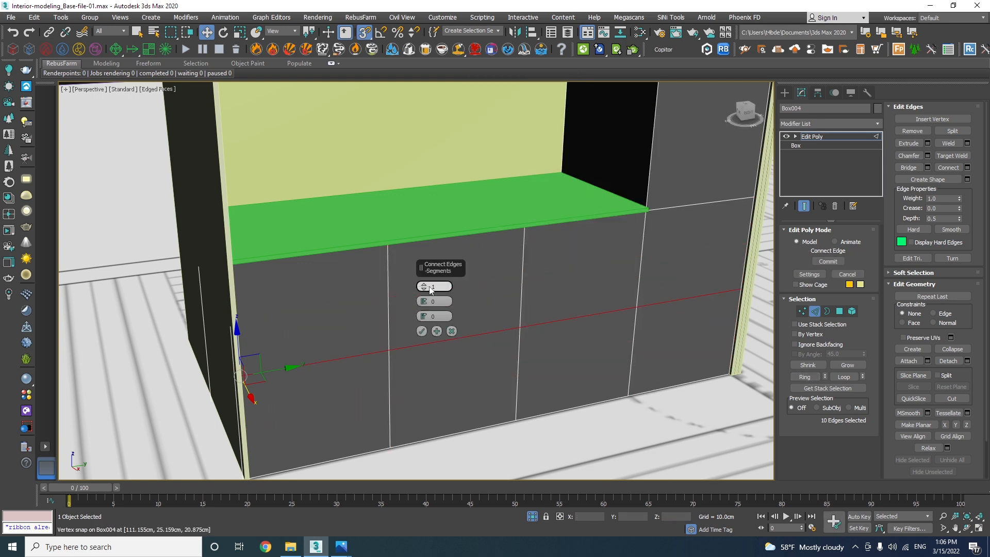
left_click(421, 331)
Step: Snap the new horizontal edge loop to the top of the lower cabinet fronts, and offset it by -10 cm in Z
middle_click_drag(437, 325, 475, 267, "alt")
left_click_drag(481, 261, 449, 214)
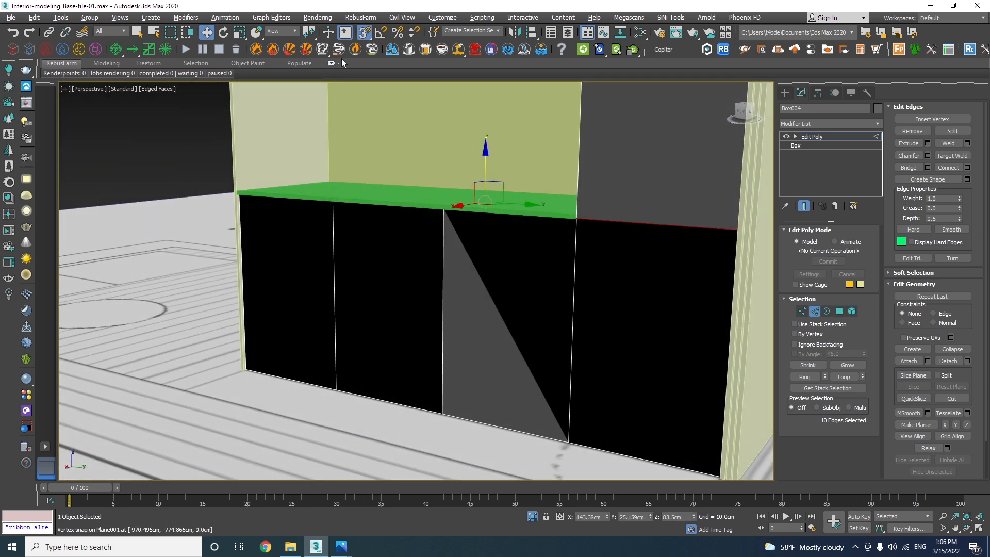
right_click(206, 32)
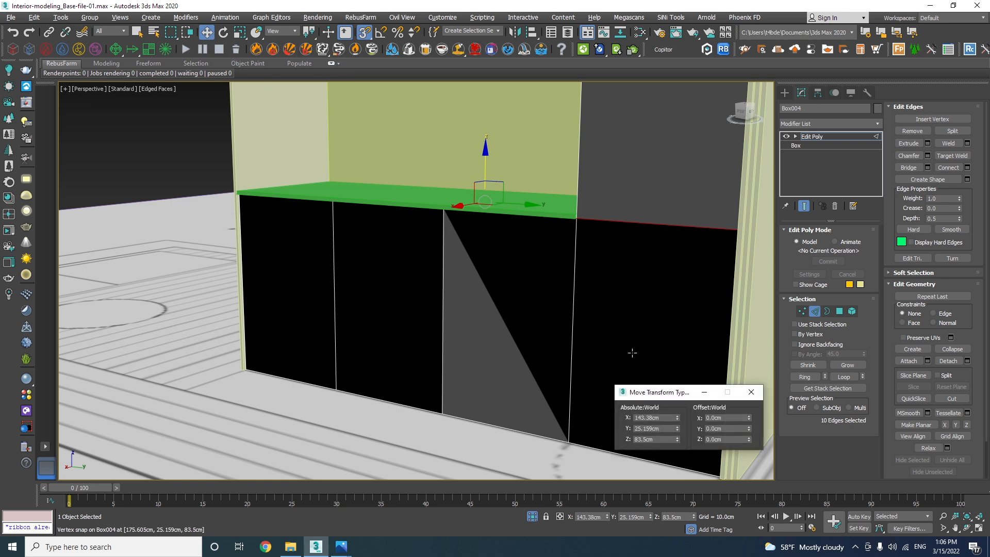
double_click(725, 439)
type("-10")
key("Return")
middle_click_drag(519, 282, 490, 287, "alt")
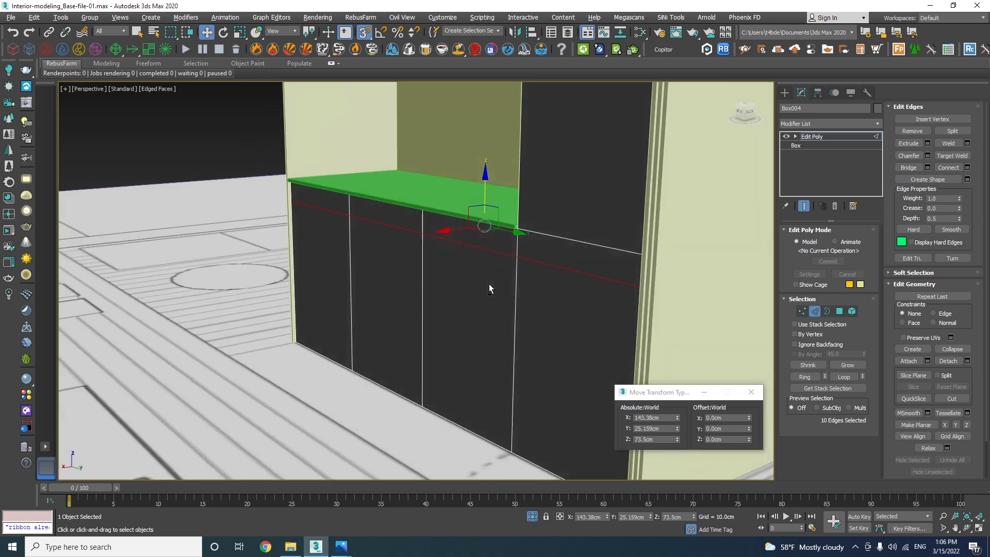
Step: Check the lowered edge loop below the countertop against the kitchen reference photo in Photos
mouse_move(338, 547)
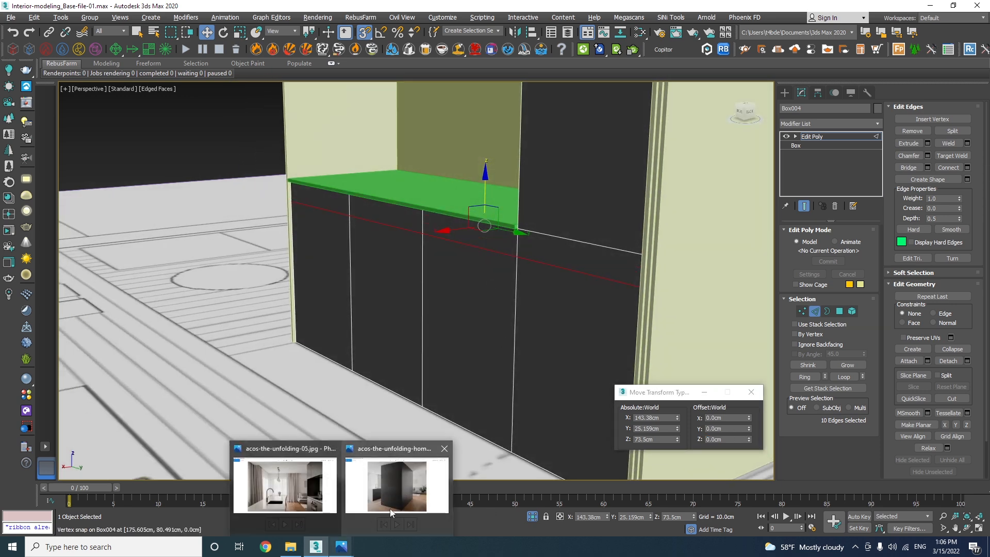
left_click(299, 492)
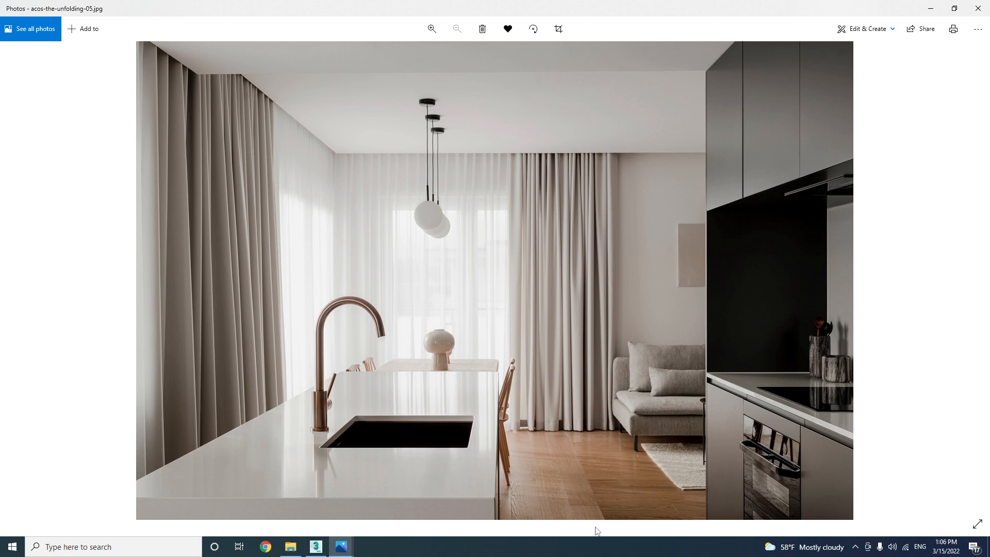
mouse_move(316, 546)
left_click(314, 512)
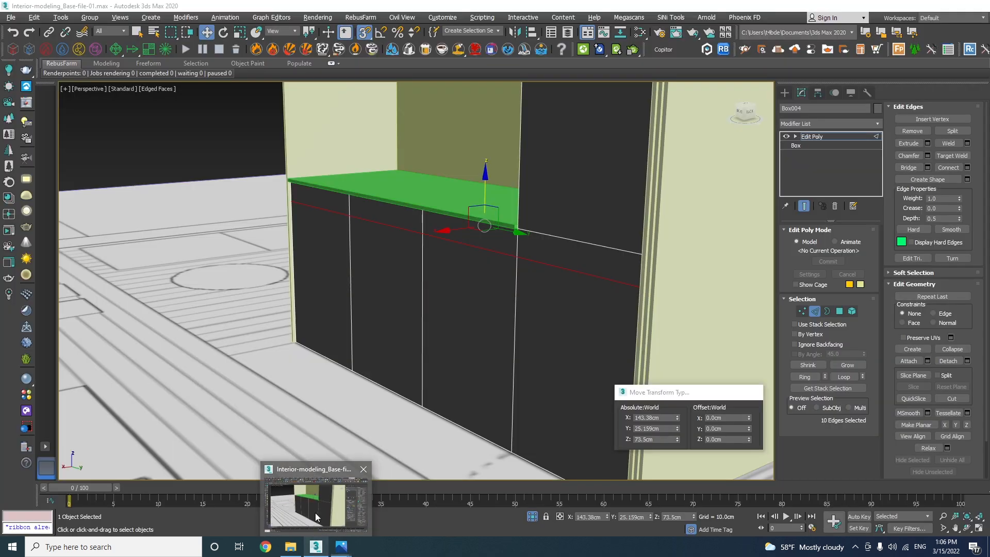
Step: Connect the vertical edge ring across the lower fronts with one horizontal loop, and place it 60 cm below the loop under the countertop
left_click(421, 276)
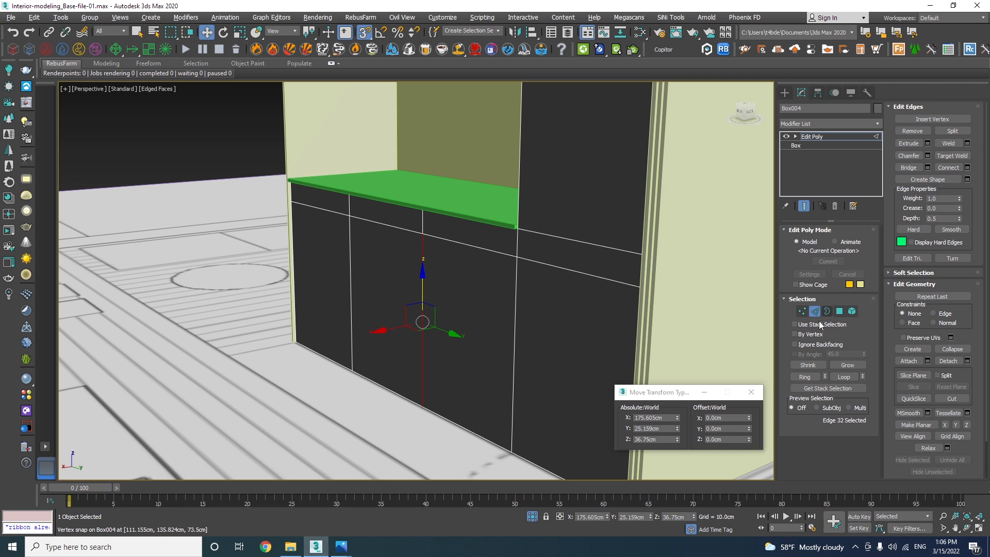
left_click(804, 377)
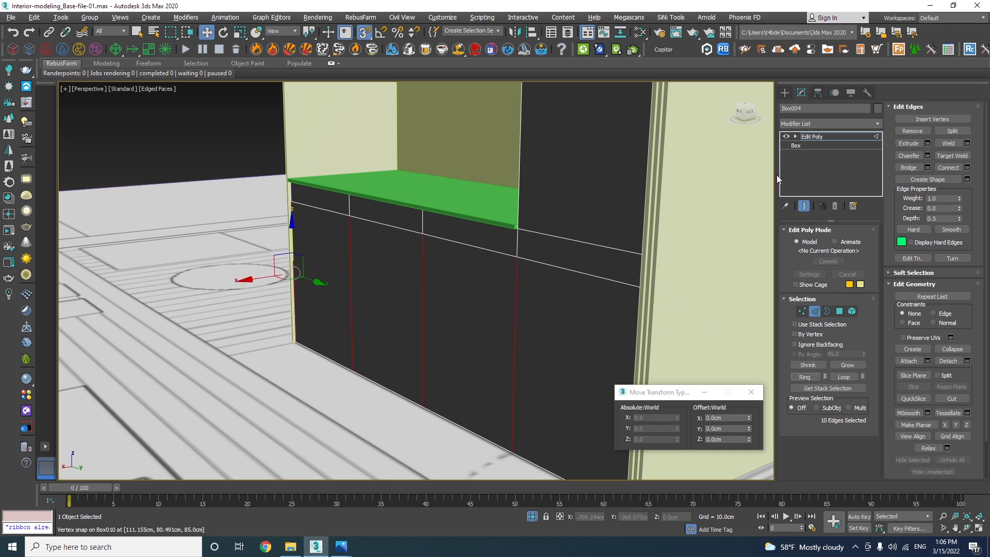
left_click(947, 167)
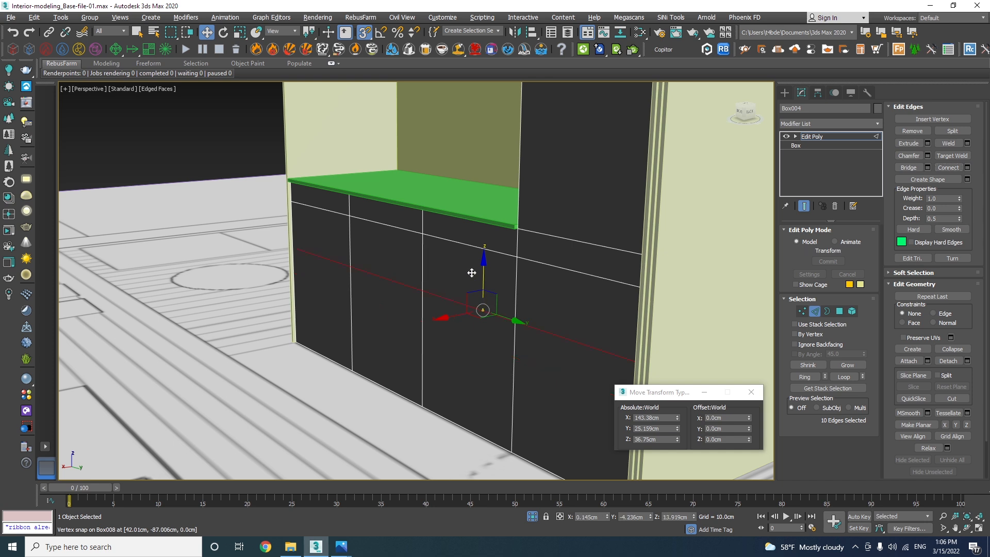
left_click_drag(479, 278, 421, 235)
left_click_drag(728, 439, 697, 439)
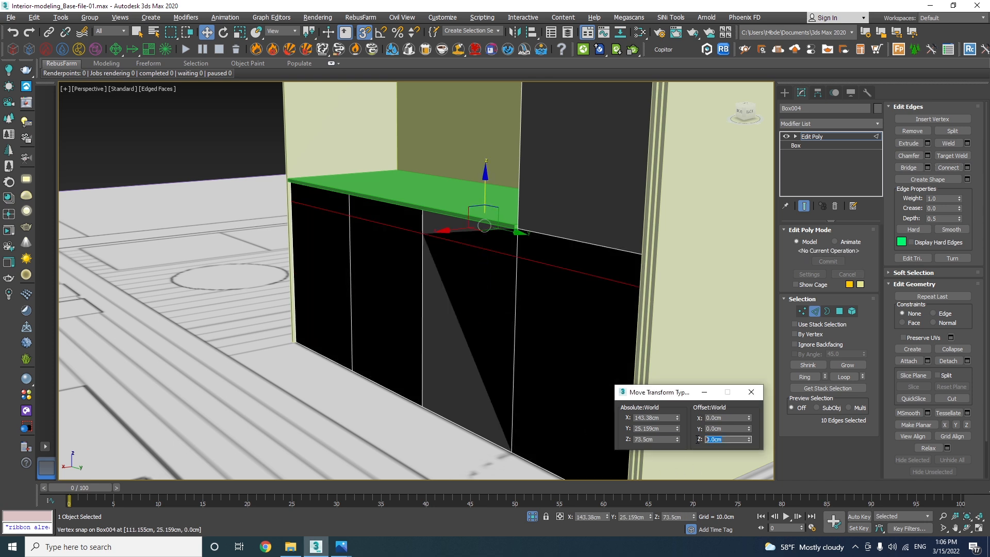
key("Return")
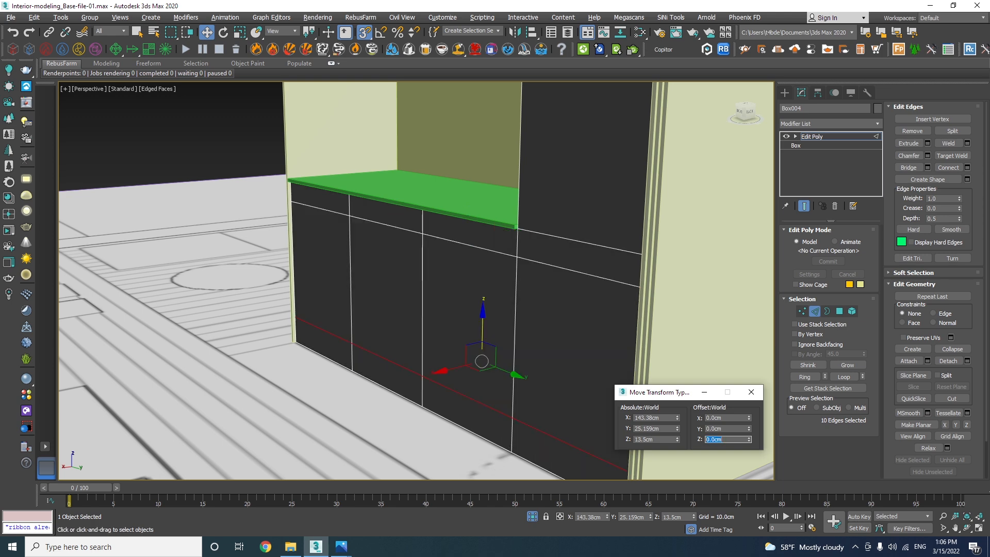
Step: Select the second lower front's large polygon between the two horizontal loops, and extrude it inward by -20.535 cm
middle_click_drag(321, 316, 387, 311, "alt")
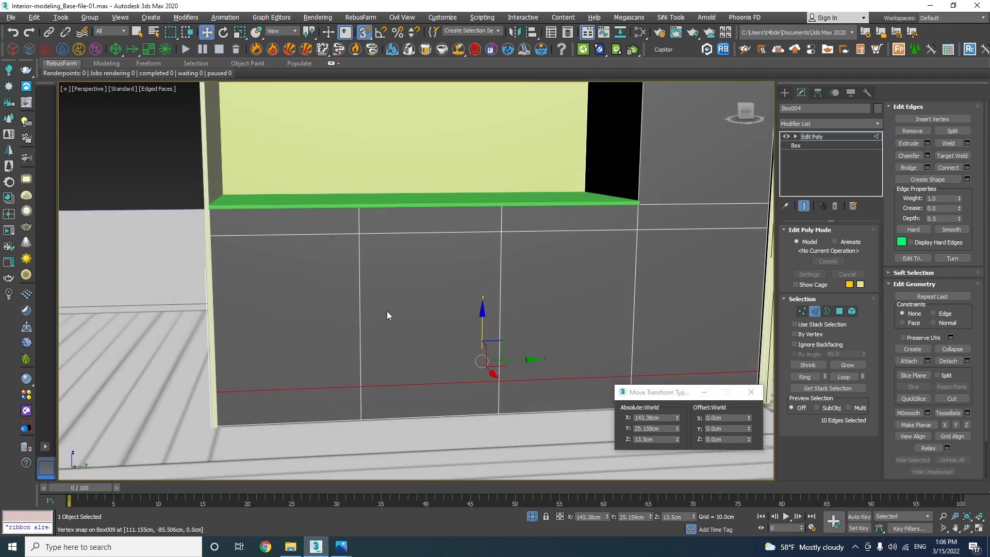
left_click(839, 311)
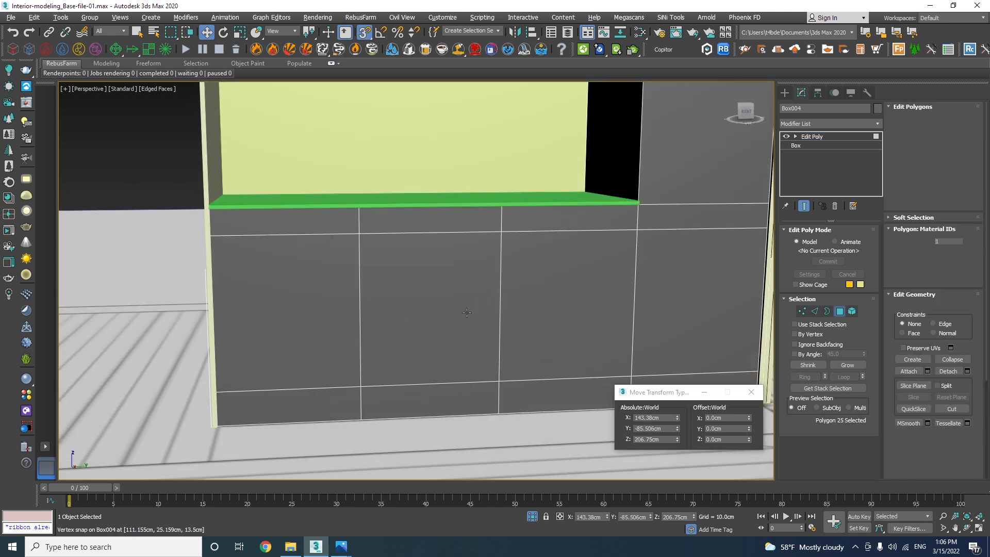
left_click(417, 304)
middle_click_drag(485, 328, 439, 351, "alt")
right_click(547, 287)
left_click(437, 316)
left_click_drag(424, 303, 416, 197)
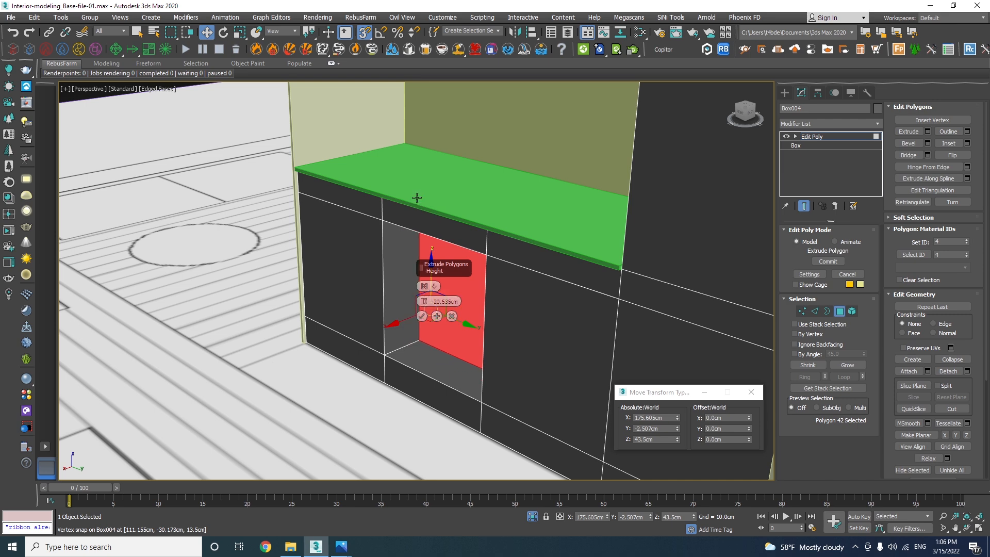
left_click(421, 316)
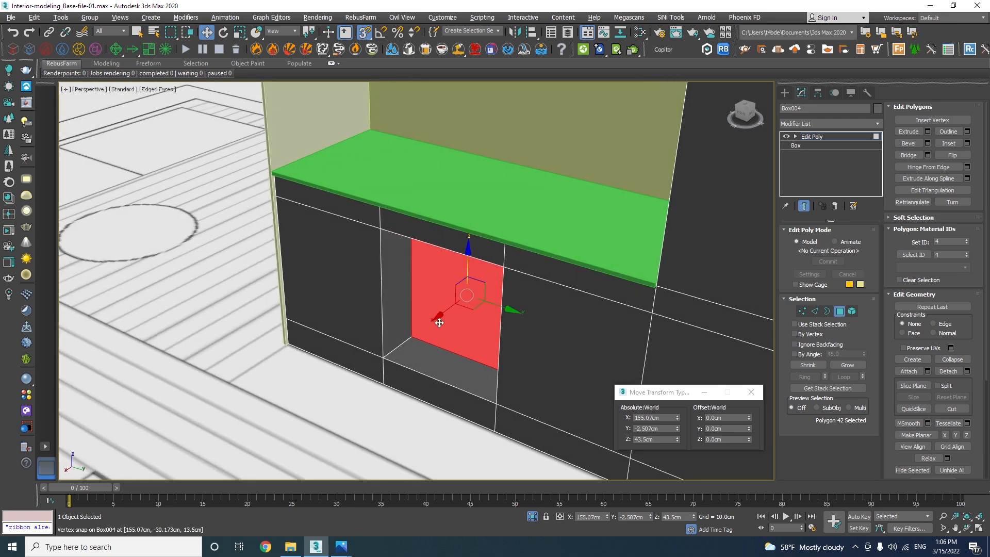
Step: Move the recessed polygon along X to the cabinet's back at about 111.15 cm, and delete it to leave the niche open
scroll(441, 317, "up", 3)
key("F3")
scroll(452, 304, "up", 2)
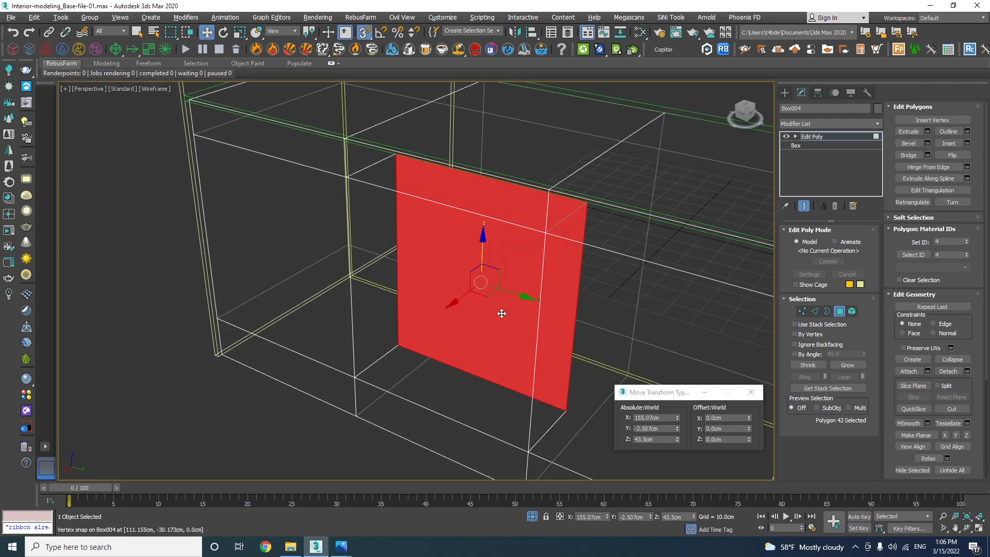
middle_click_drag(496, 311, 372, 279)
left_click_drag(351, 260, 260, 252)
middle_click_drag(427, 269, 483, 257, "alt")
key("F3")
scroll(459, 256, "down", 4)
scroll(454, 229, "up", 4)
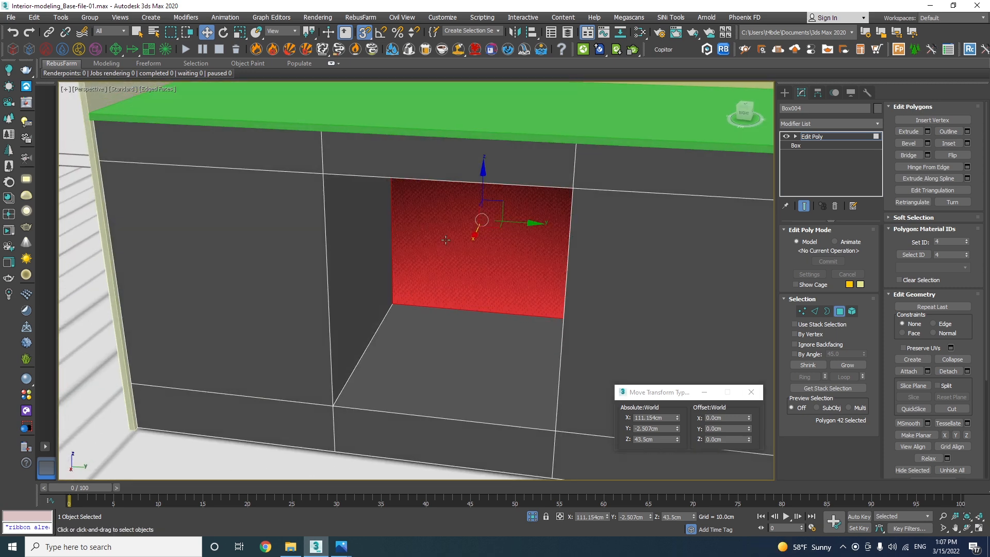
key("Delete")
left_click(844, 312)
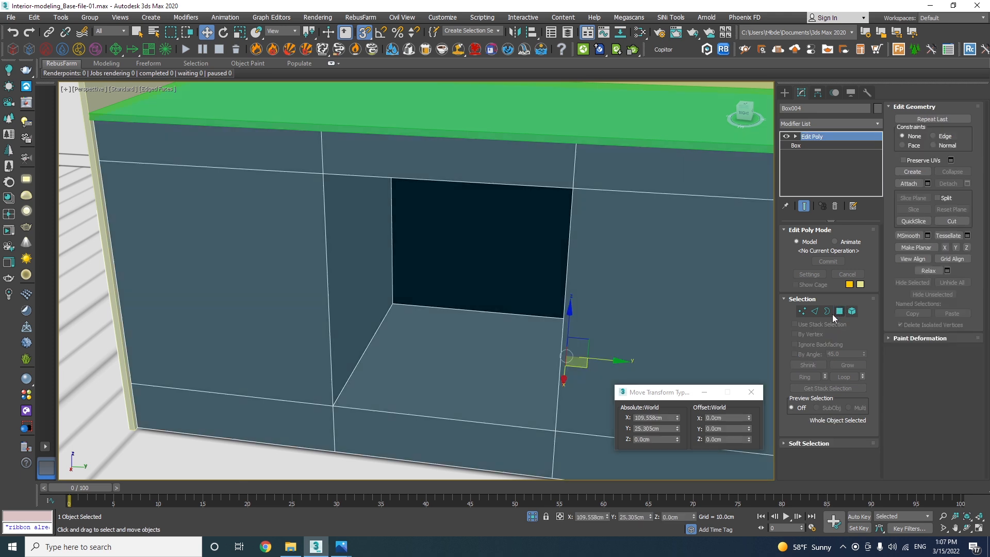
Step: Check the kitchen fronts in reference photos acos-the-unfolding-05.jpg and acos-the-unfolding-10.jpg, and return to 3ds Max
scroll(347, 245, "down", 5)
mouse_move(342, 545)
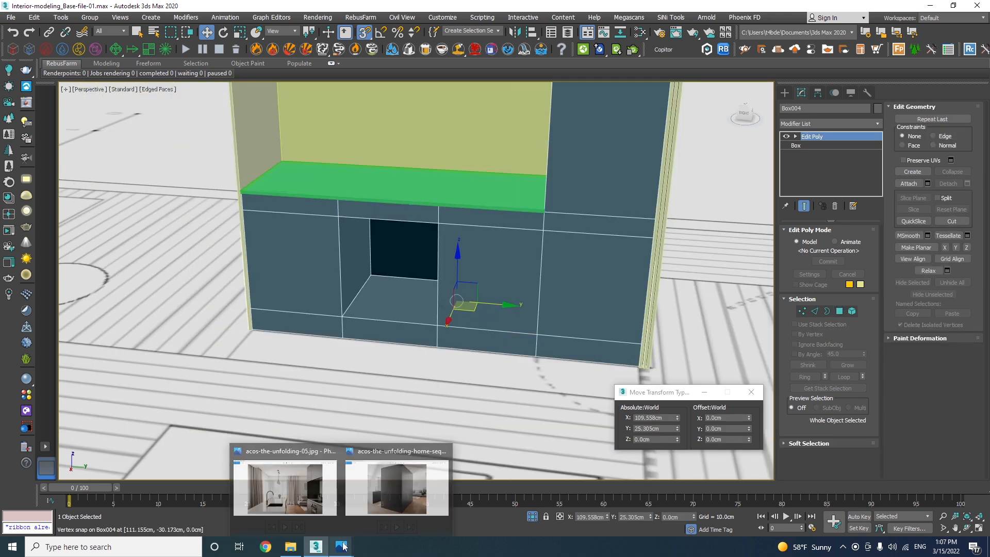
left_click(298, 495)
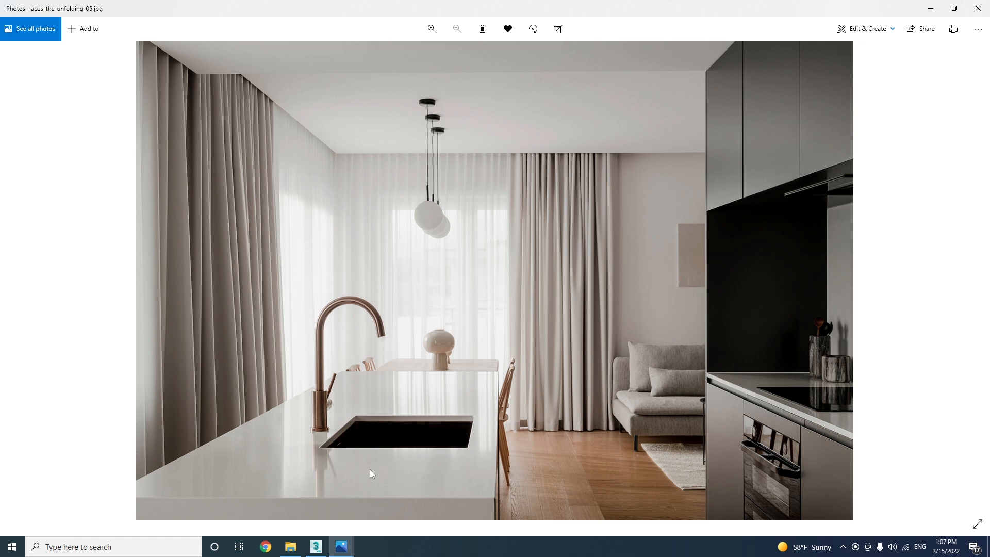
left_click(291, 545)
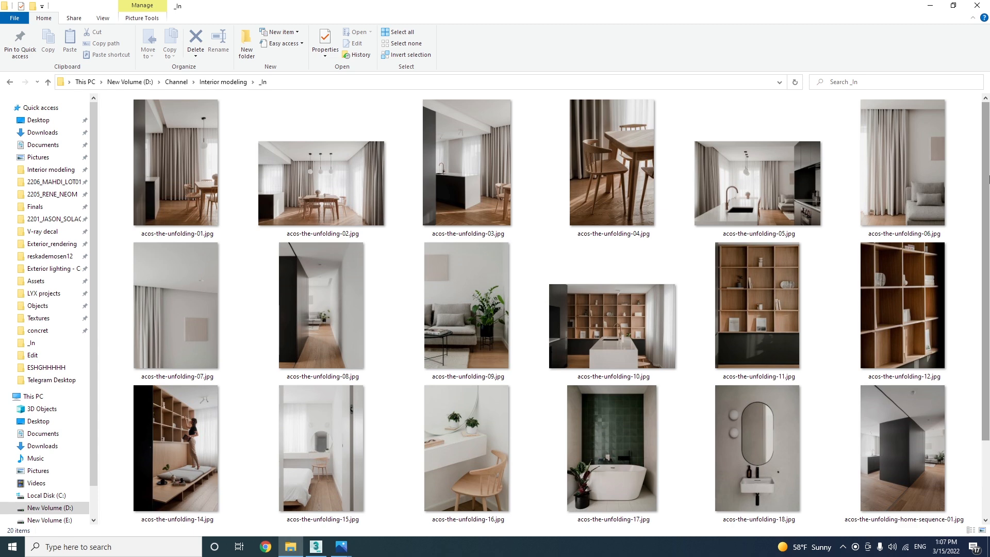
scroll(985, 211, "down", 1)
double_click(559, 327)
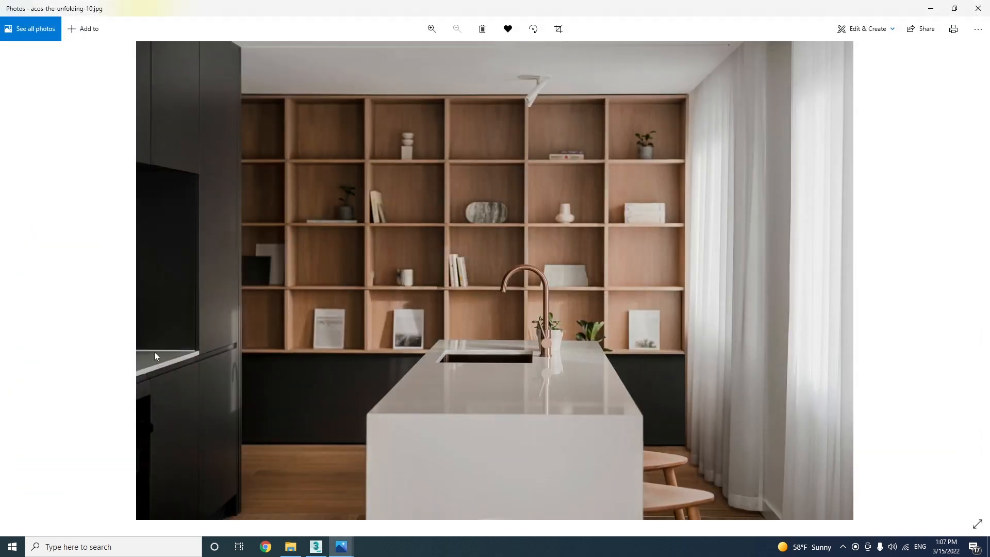
scroll(160, 361, "up", 2)
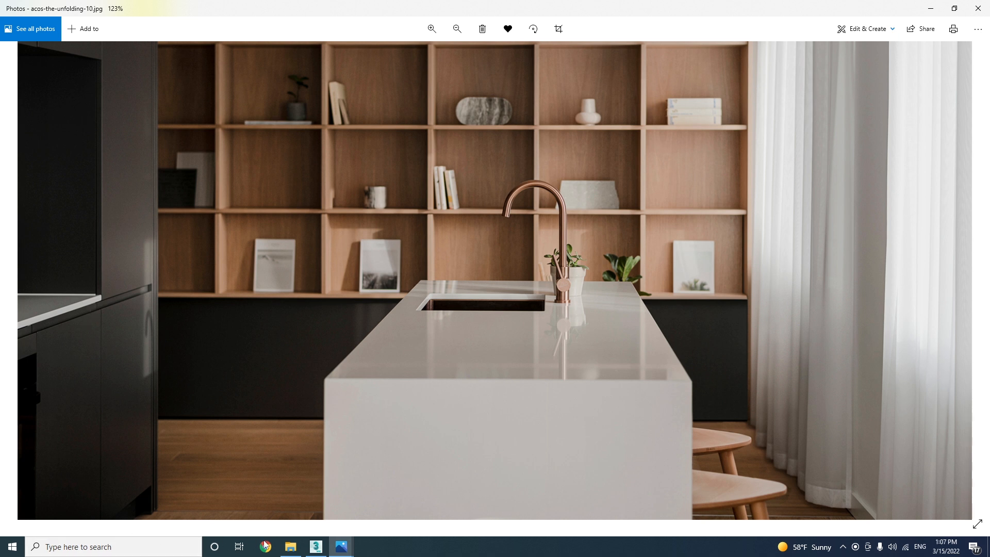
left_click(316, 549)
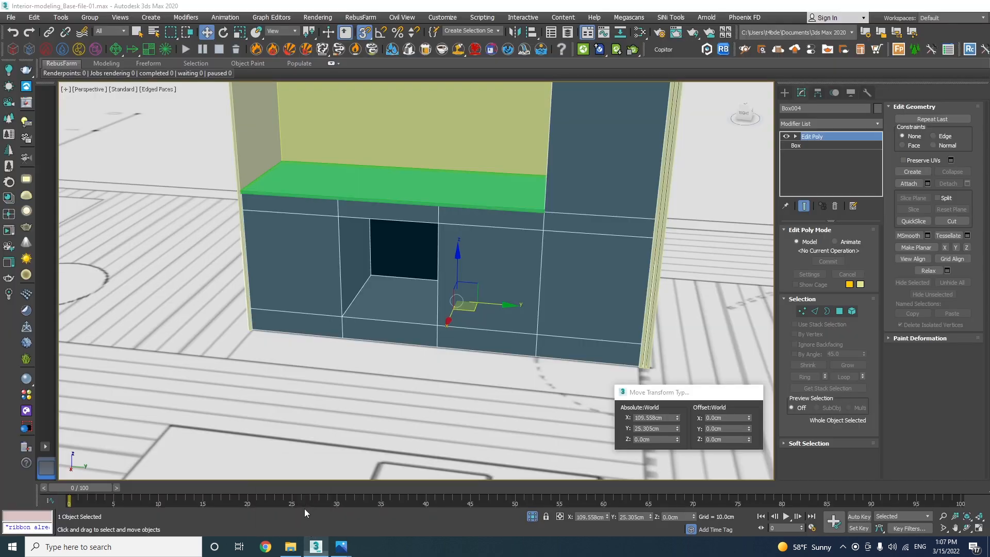
Step: Select the lower cabinet's door polygons and the strip polygons above them, leaving out the open niche and the base strip
middle_click_drag(462, 372, 418, 339, "alt")
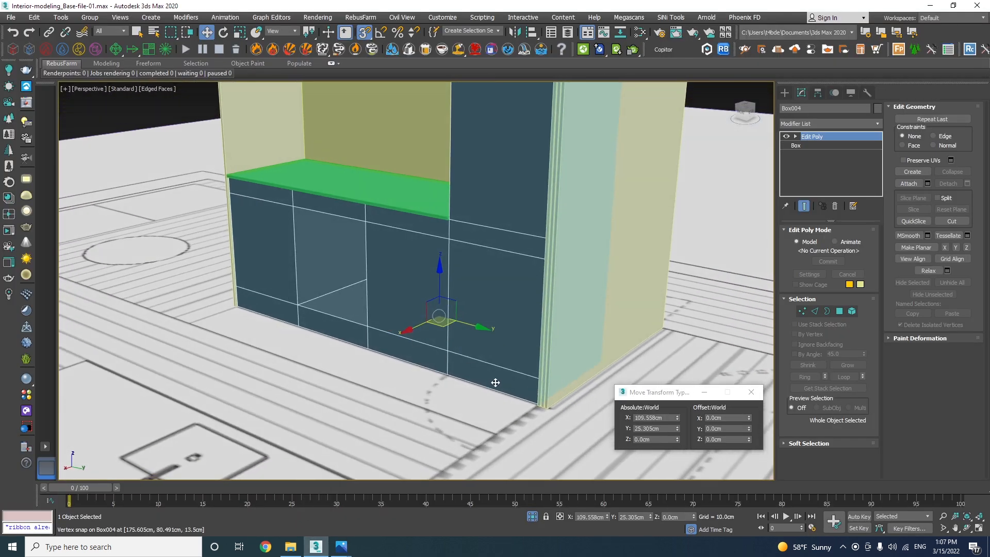
key("4")
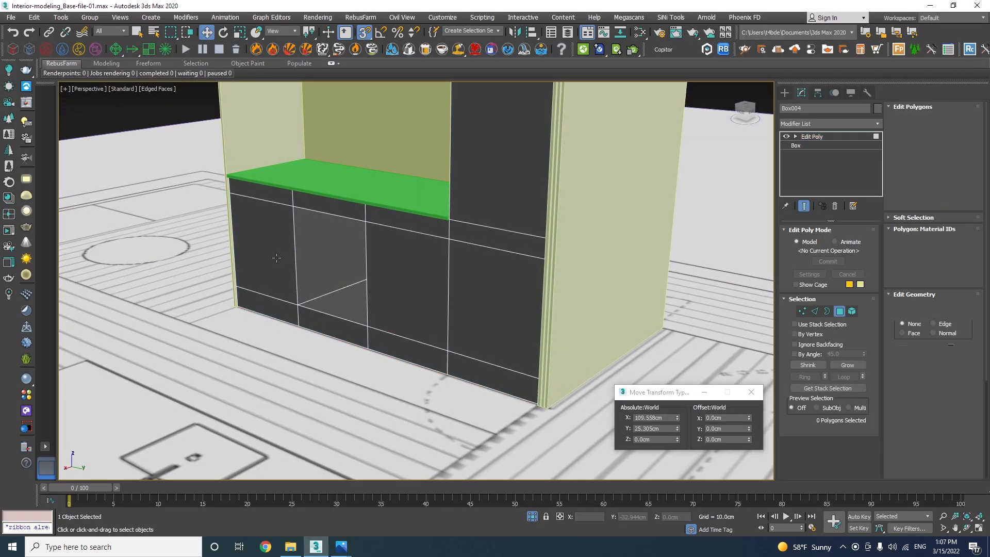
left_click(259, 225)
left_click(263, 189, "ctrl")
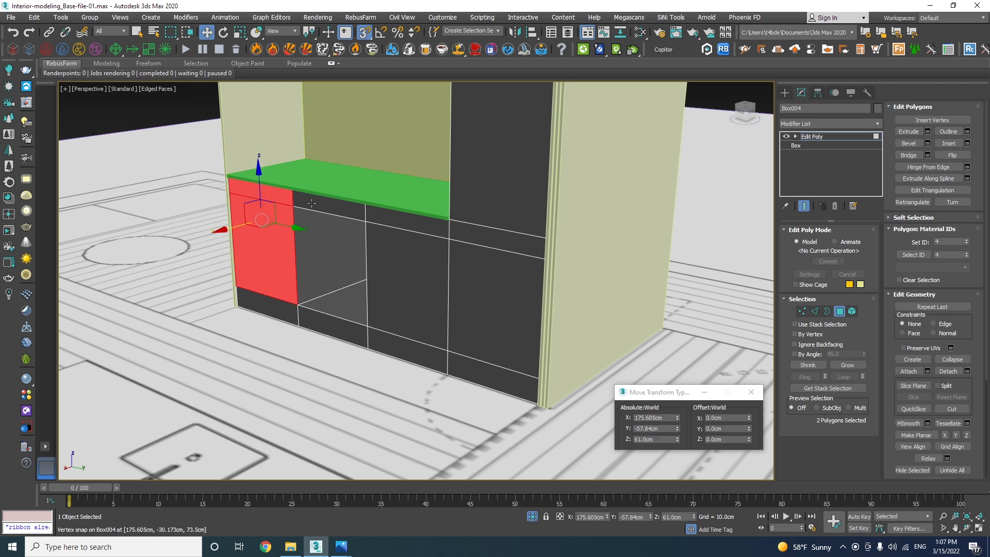
left_click(330, 206, "ctrl")
left_click(405, 229, "ctrl")
left_click(415, 267, "ctrl")
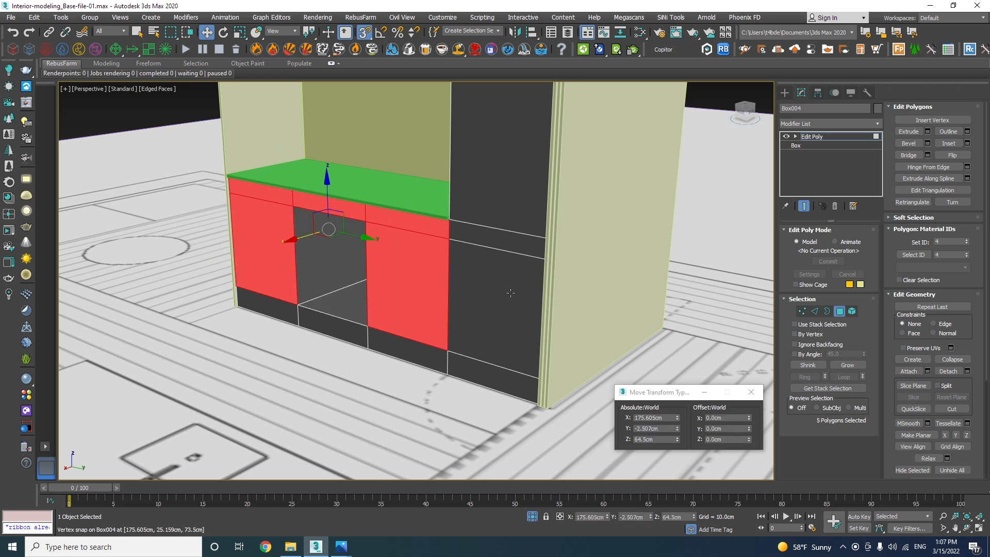
left_click(508, 292, "ctrl")
left_click(500, 240, "ctrl")
middle_click_drag(499, 241, 412, 492, "alt")
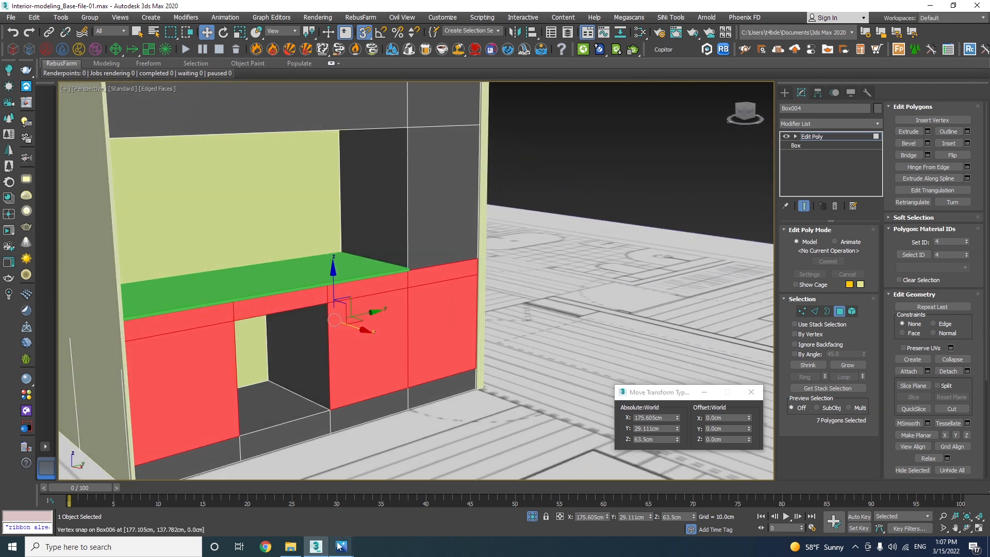
Step: Examine the joint between countertop, lower doors and tall cabinet in reference photo acos-the-unfolding-10.jpg
mouse_move(339, 545)
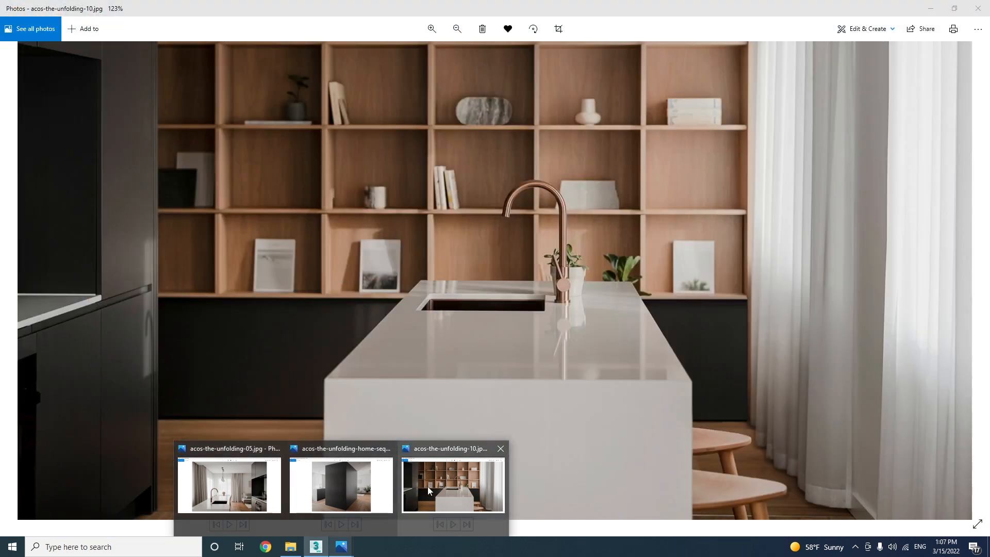
left_click(428, 487)
left_click_drag(125, 244, 153, 447)
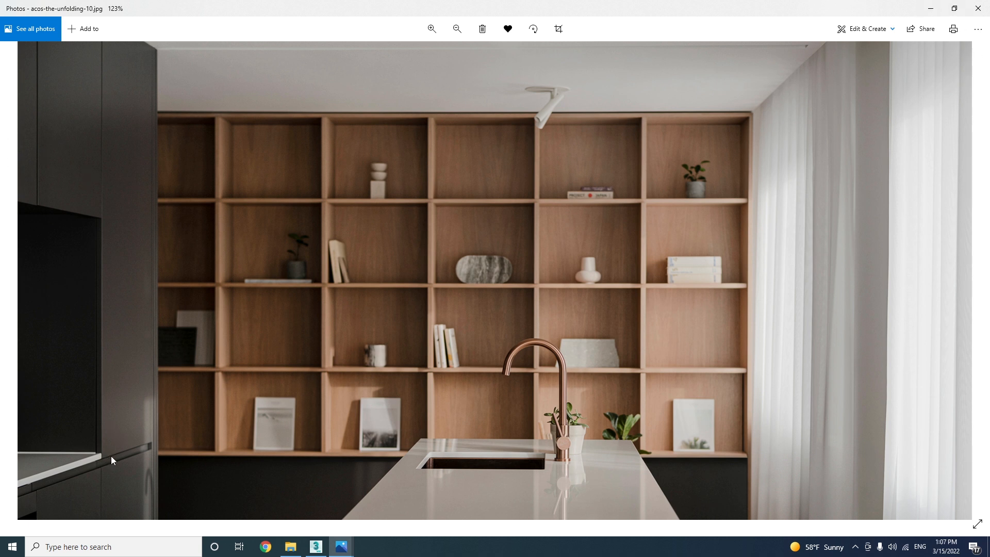
left_click(931, 9)
Step: Undo the accidental shift of the selected front polygons
scroll(455, 274, "up", 5)
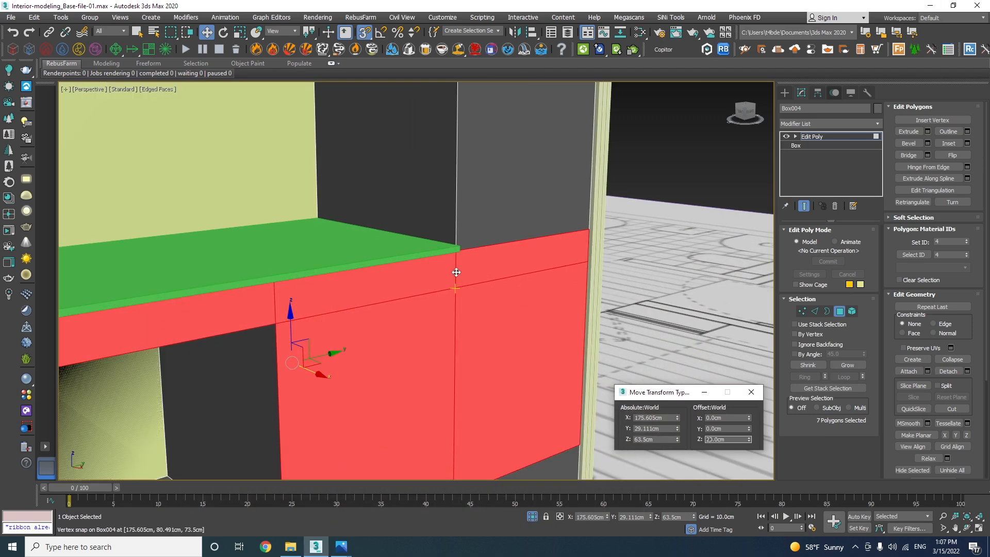
key("ctrl+z")
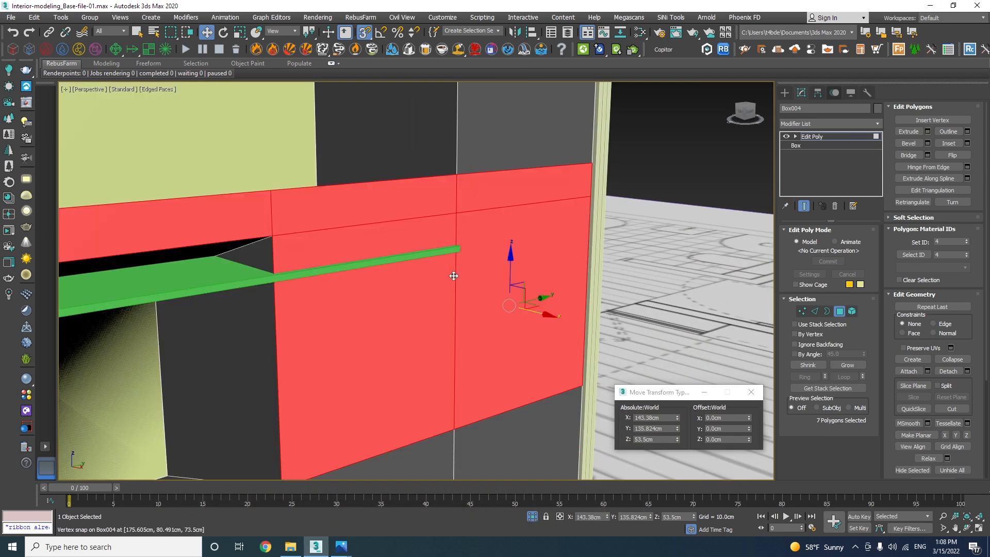
key("ctrl+z")
Step: Connect the ring of short vertical edges in the strip below the countertop with one horizontal edge loop
key("2")
left_click(455, 276)
key("s")
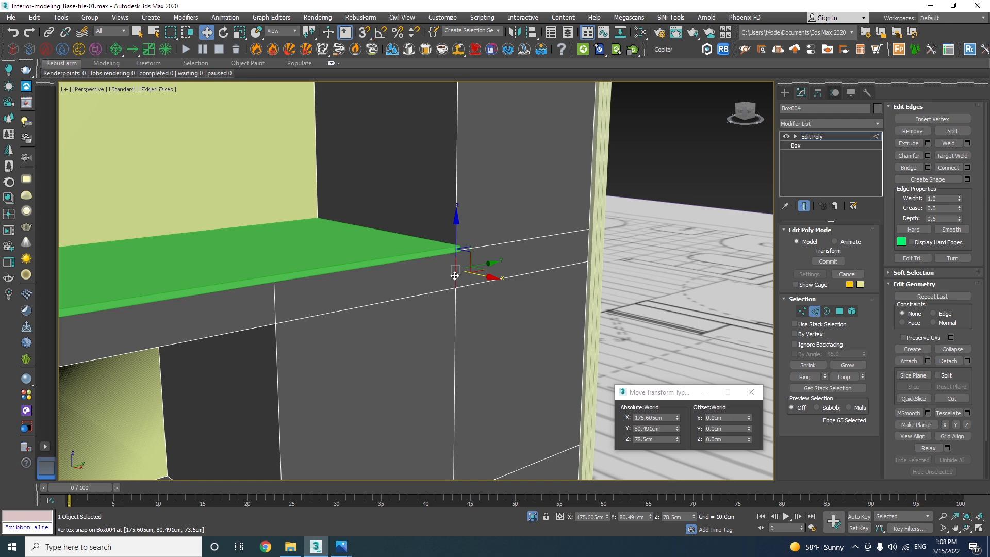
left_click(807, 376)
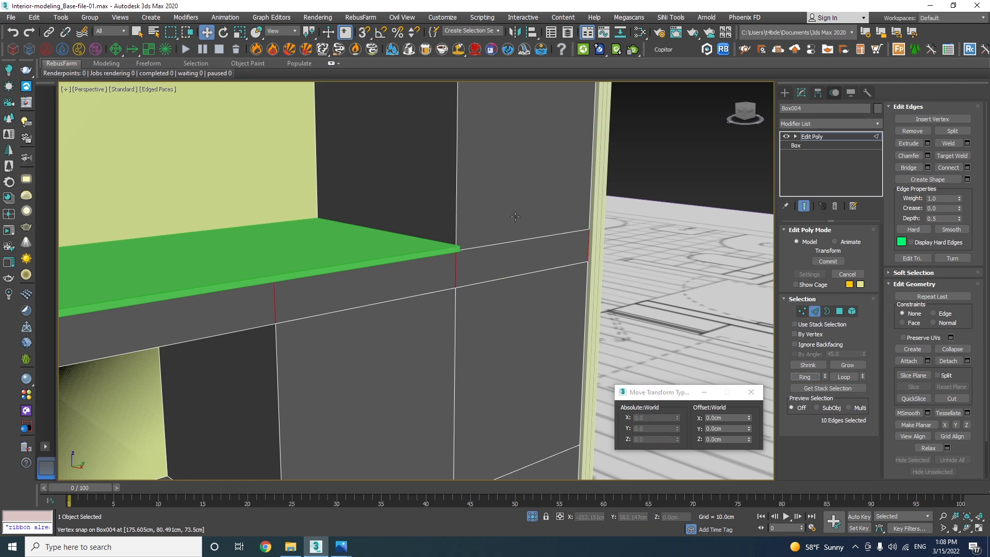
right_click(499, 272)
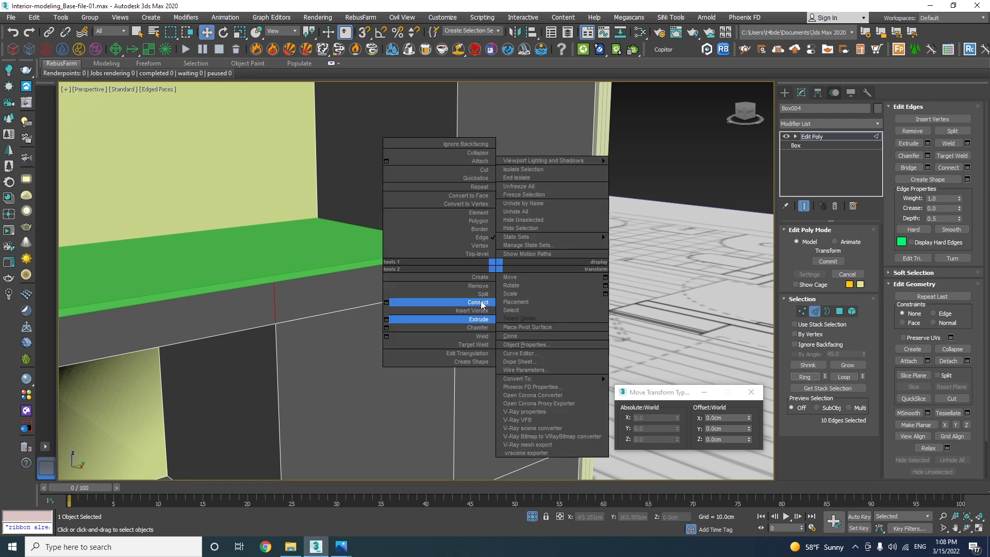
left_click(482, 303)
Step: Snap the new edge loop to the top of the lower fronts, and offset it by -3 cm in Z
middle_click_drag(246, 273, 383, 253, "alt")
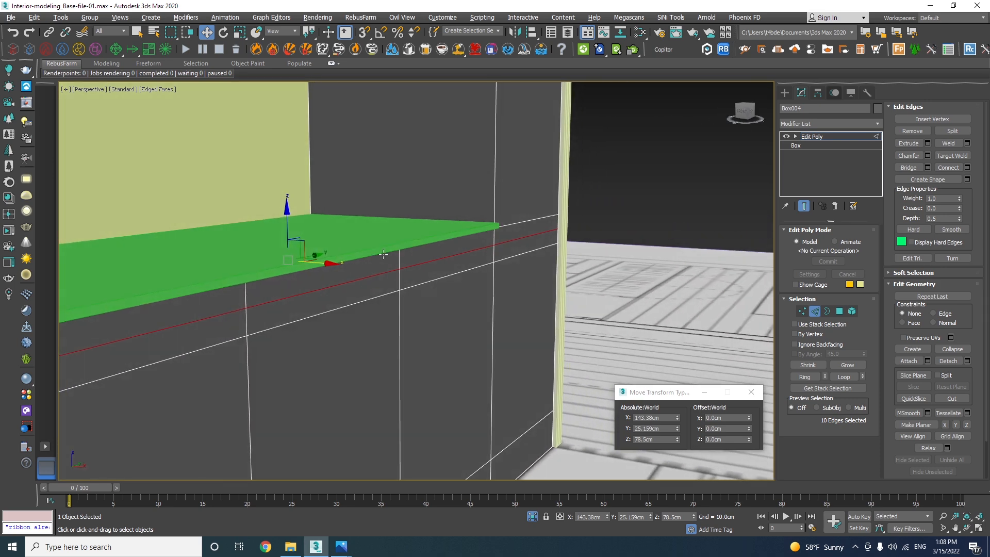
key("s")
left_click_drag(286, 225, 397, 252)
type("-3")
key("Return")
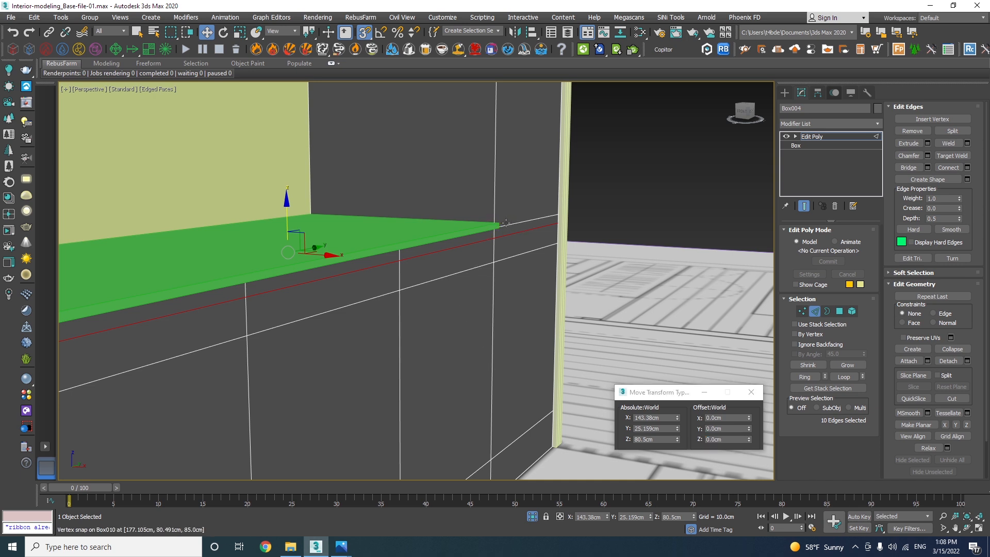
Step: Connect the tall cabinet's vertical edge ring with a horizontal loop, and snap it level with the countertop's top at Z 85 cm
left_click(494, 212)
left_click(803, 376)
right_click(591, 162)
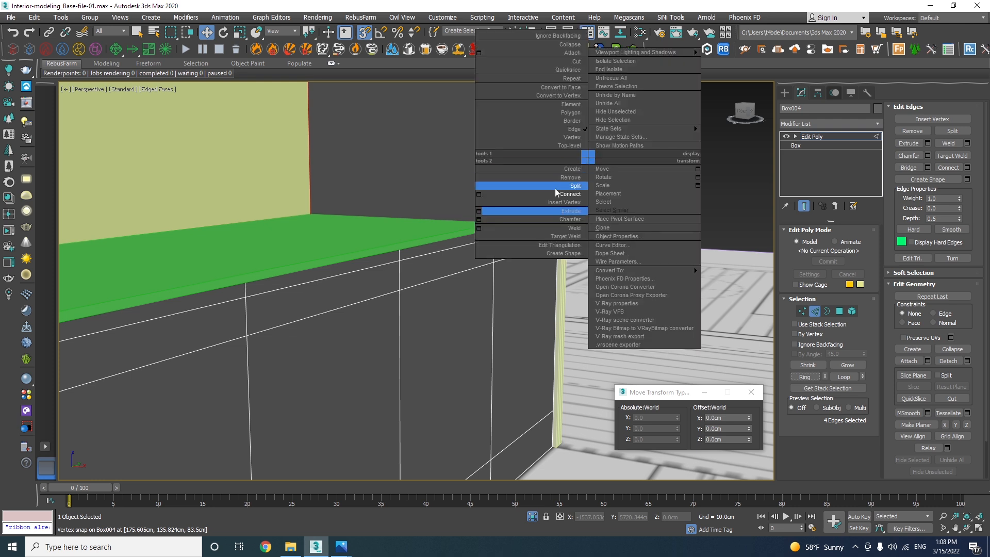
left_click(520, 194)
middle_click_drag(521, 194, 453, 221)
left_click_drag(409, 122, 463, 276)
middle_click_drag(463, 276, 420, 264, "alt")
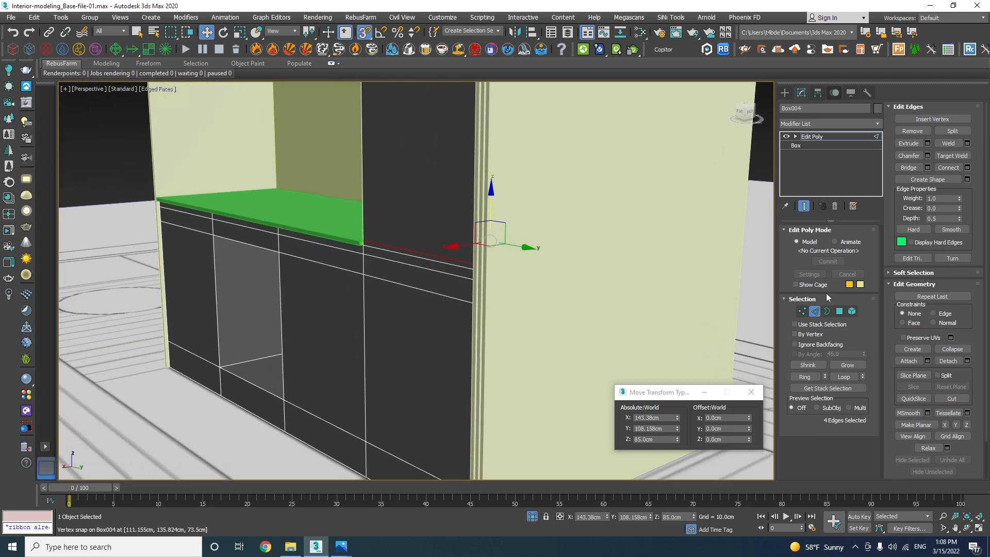
Step: Add the tall cabinet's front polygons above countertop level to the selected lower front polygons
left_click(839, 310)
middle_click_drag(370, 407, 407, 433)
left_click(408, 206, "ctrl")
middle_click_drag(408, 206, 413, 356)
scroll(413, 357, "down", 8)
scroll(405, 377, "up", 4)
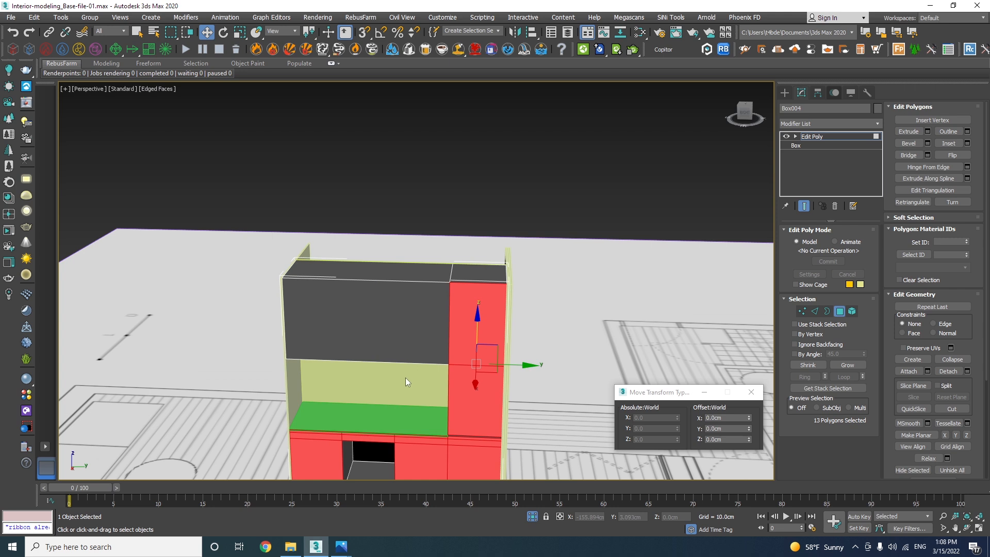
Step: Connect the upper cabinet's ring of long horizontal edges with 2 segments to divide its front into three doors
key("2")
left_click(393, 363)
left_click(804, 377)
right_click(490, 213)
left_click(382, 257)
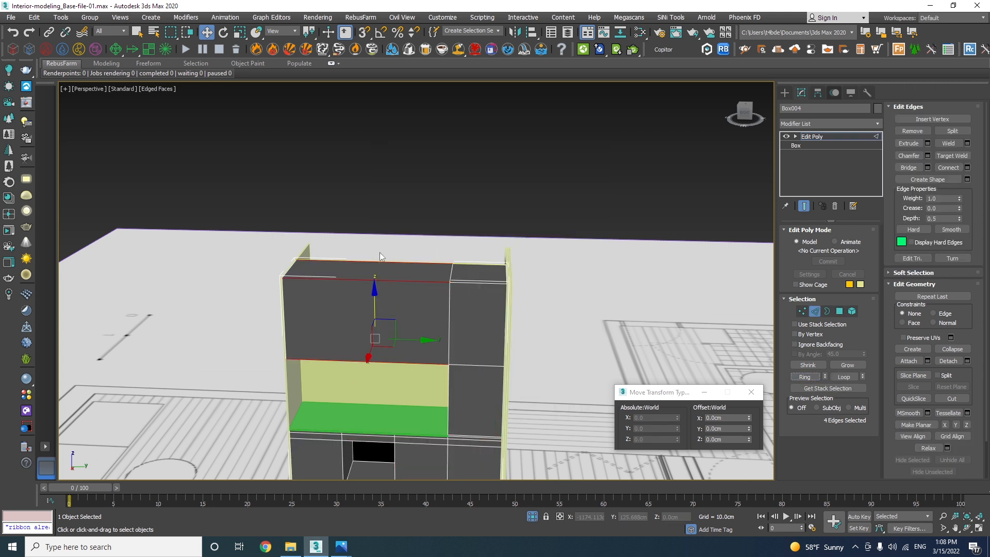
left_click(433, 286)
type("2")
key("Return")
left_click(421, 333)
Step: Add the three upper door polygons to the front selection and detach all selected fronts as a separate object
middle_click_drag(431, 326, 431, 253, "alt")
key("4")
left_click(418, 250, "ctrl")
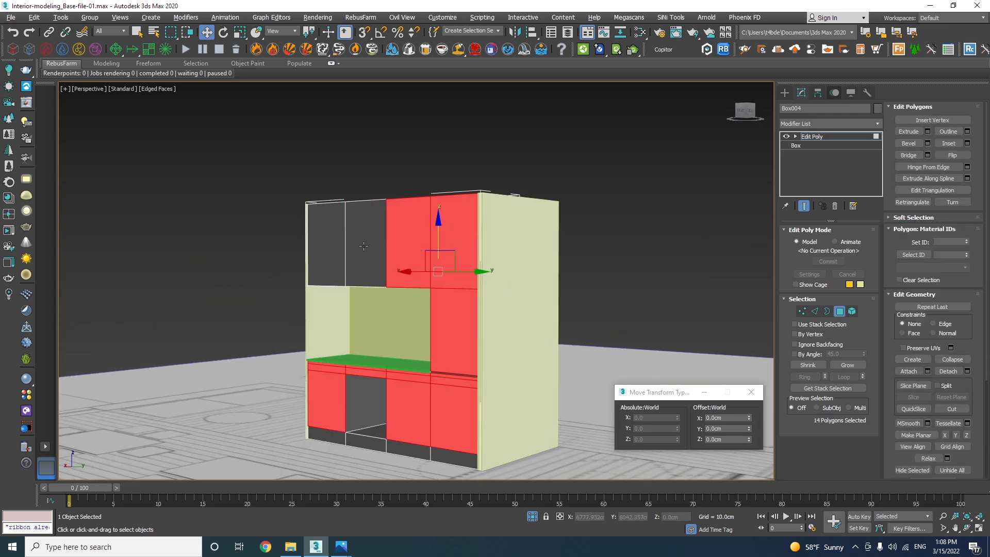
left_click(364, 246, "ctrl")
left_click(329, 245, "ctrl")
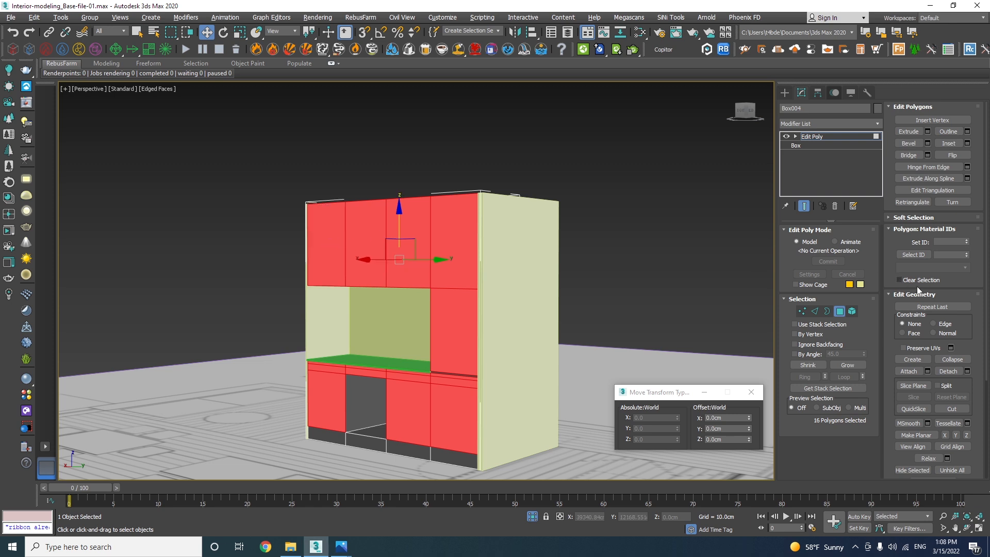
left_click(967, 372)
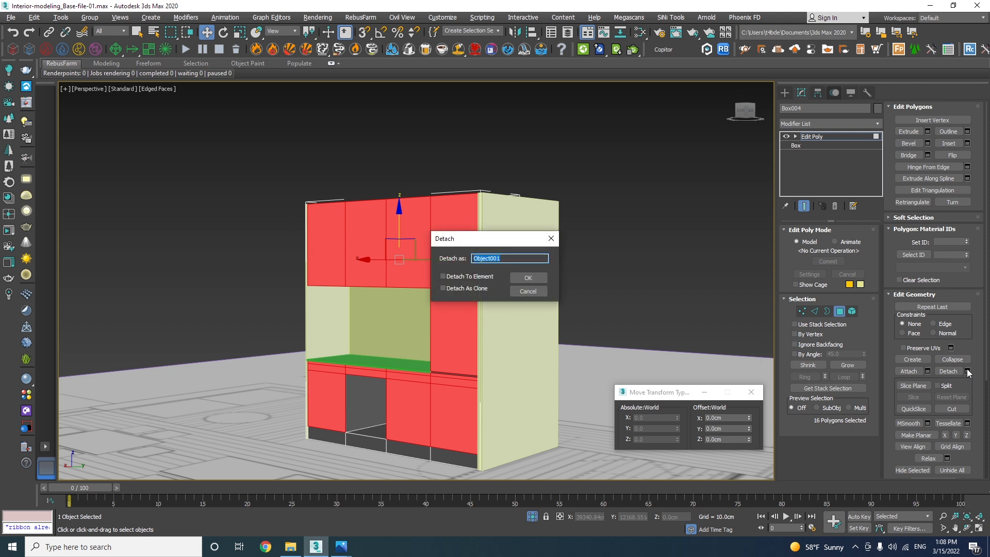
left_click_drag(449, 239, 510, 194)
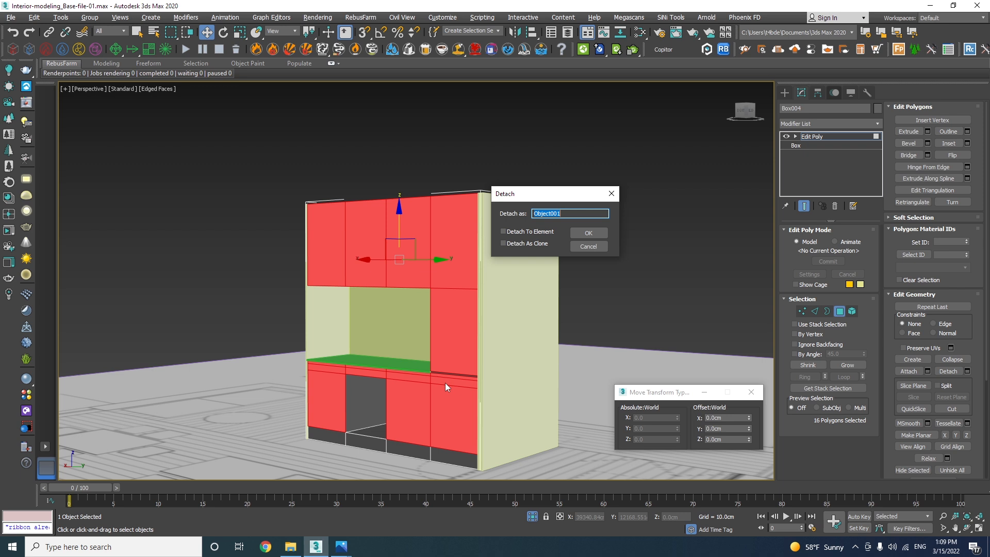
left_click(541, 245)
left_click(586, 233)
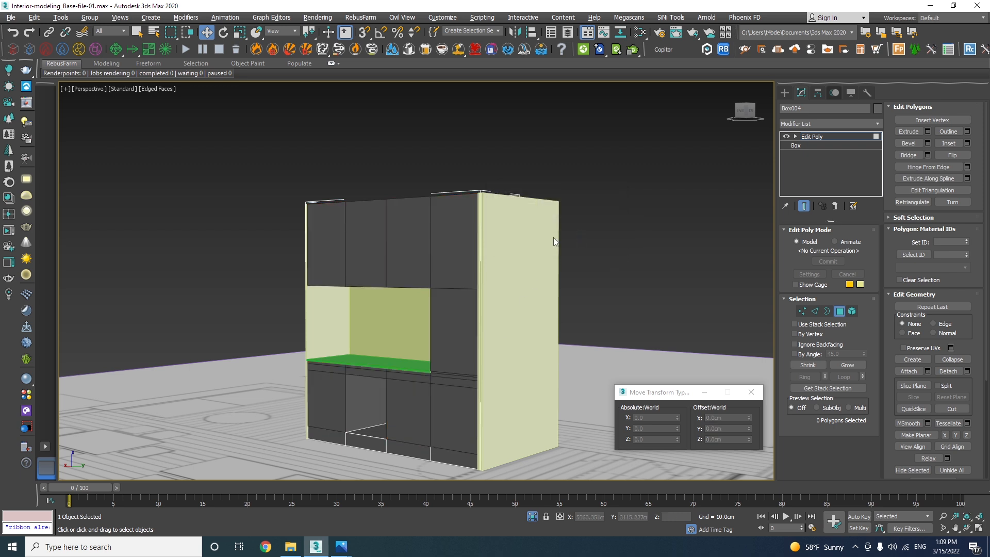
left_click(839, 311)
Step: Try moving the detached fronts away from the cabinet body to check the separation
left_click(409, 250)
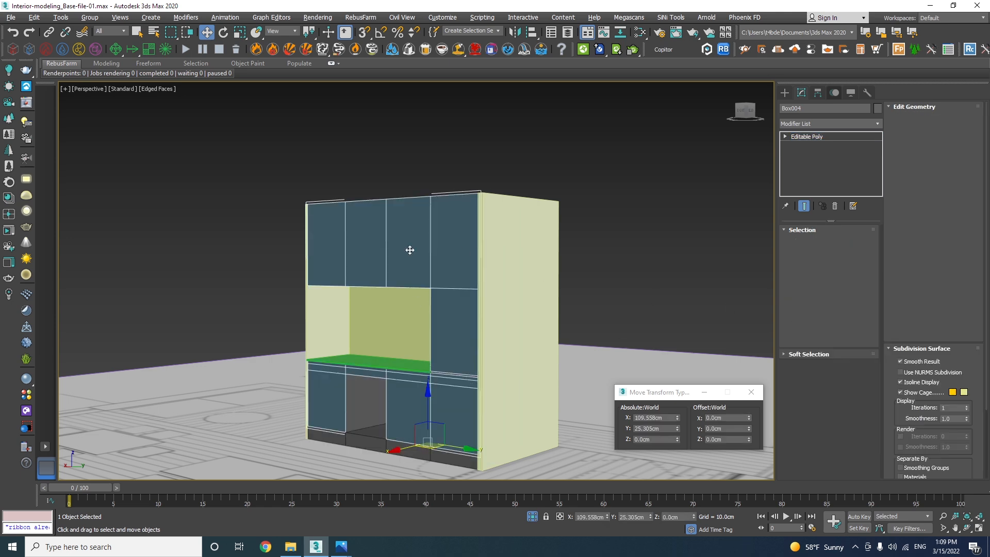
middle_click_drag(417, 268, 409, 417, "alt")
left_click_drag(408, 417, 293, 454)
left_click(435, 219)
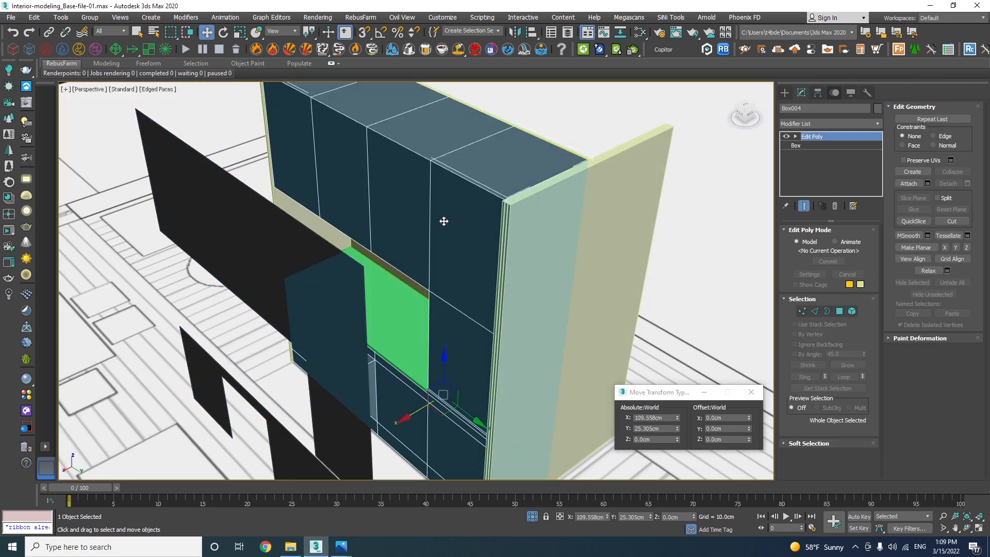
Step: Isolate the detached fronts object from the rest of the scene
left_click(278, 241)
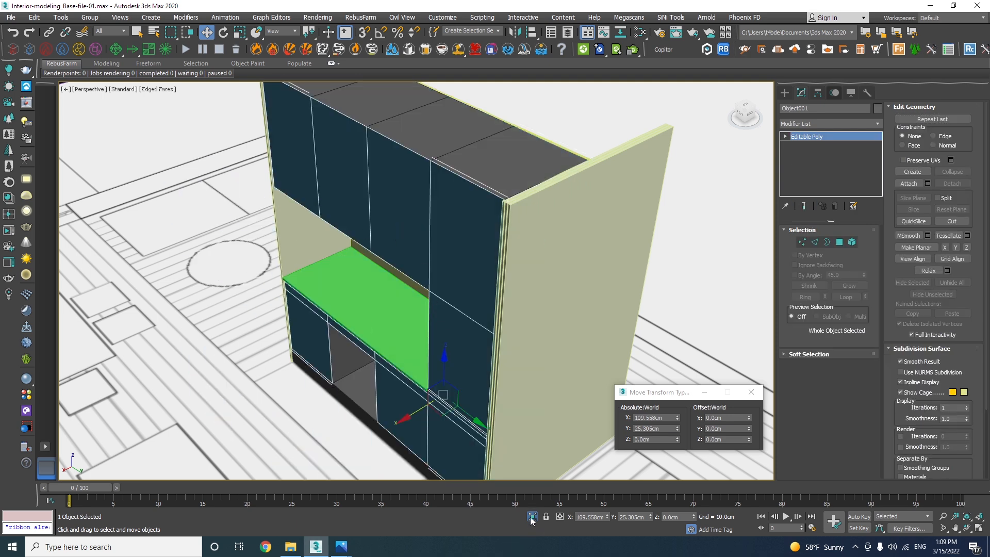
key("alt+q")
middle_click_drag(463, 323, 499, 347, "alt")
scroll(499, 347, "up", 5)
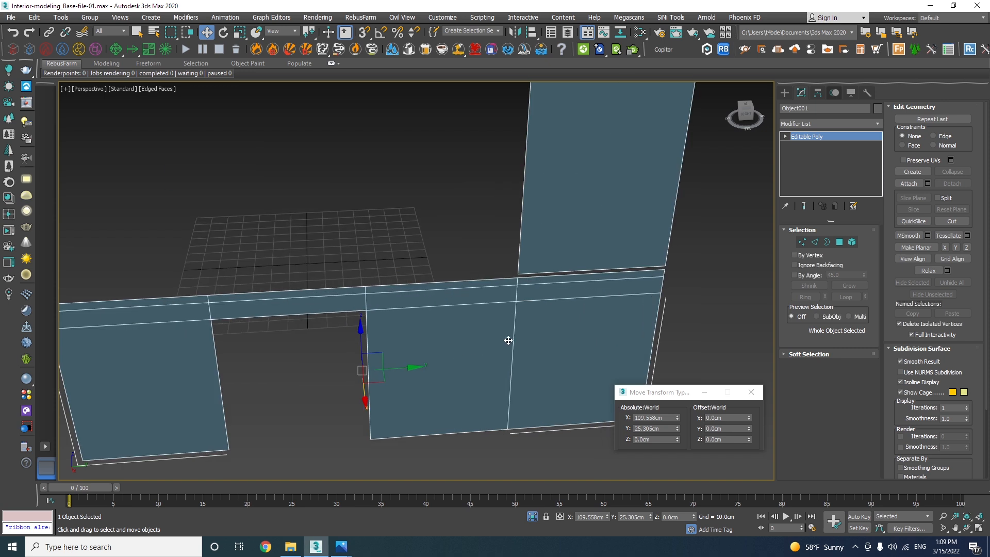
Step: Delete the four thin strip polygons along the upper edge of the lower fronts
key("2")
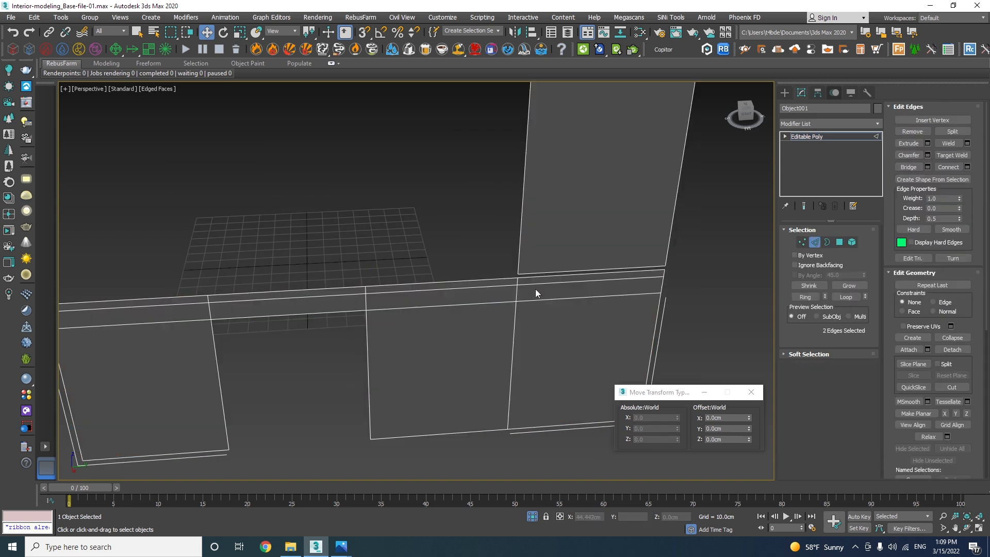
double_click(458, 287)
middle_click_drag(457, 287, 394, 251, "alt")
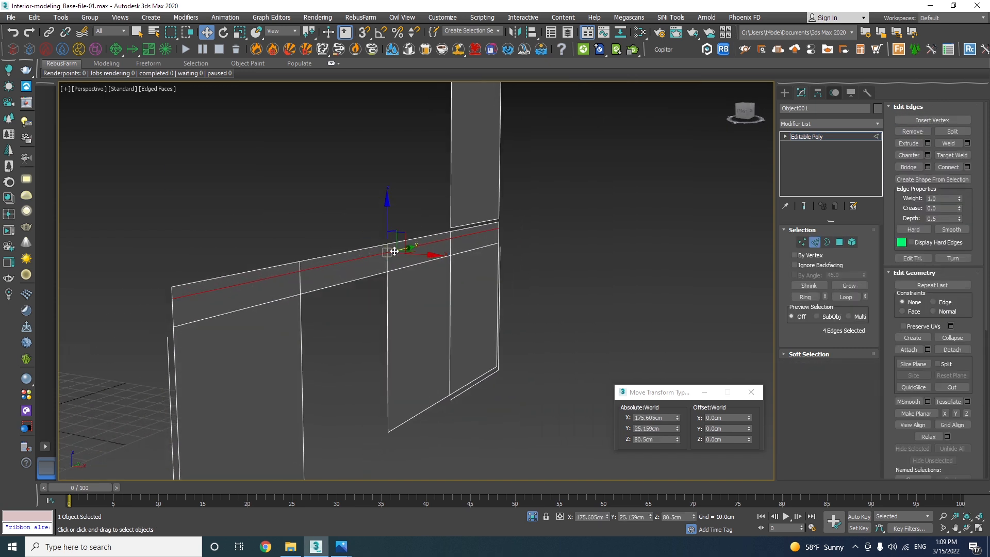
key("4")
left_click(451, 234)
left_click(425, 239, "ctrl")
left_click(359, 251, "ctrl")
left_click(274, 270, "ctrl")
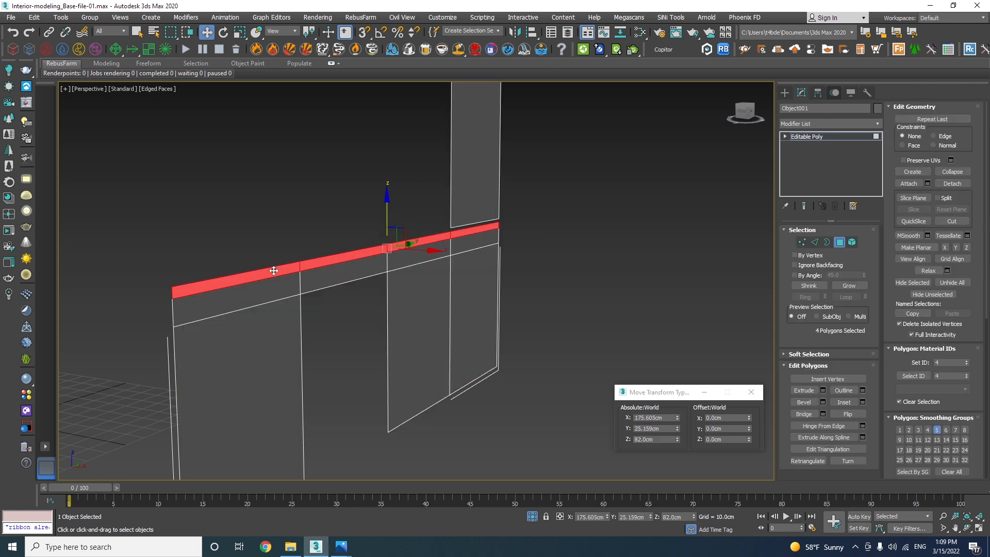
key("ctrl+d")
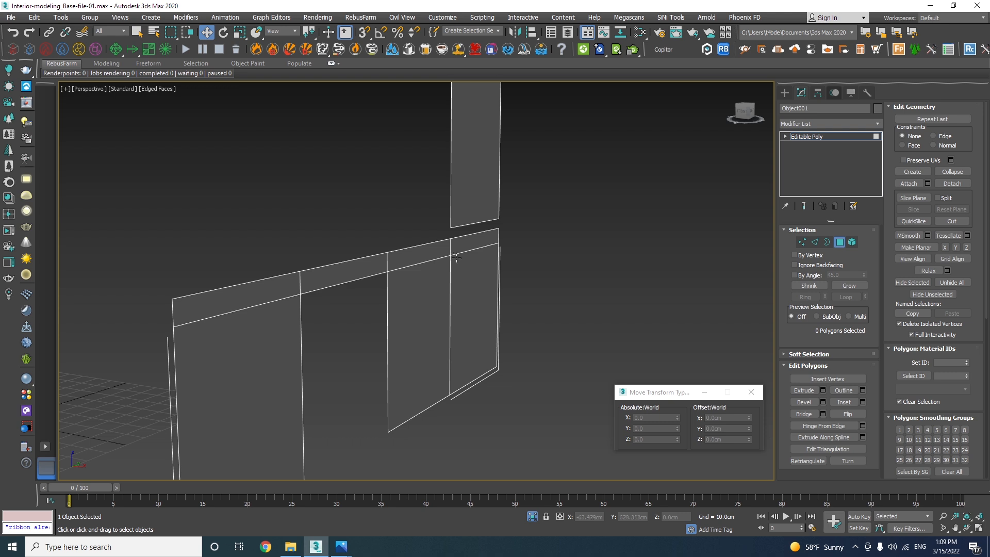
Step: Remove the horizontal edge that crosses the tall door front
middle_click_drag(447, 262, 388, 268, "alt")
key("2")
left_click(451, 220)
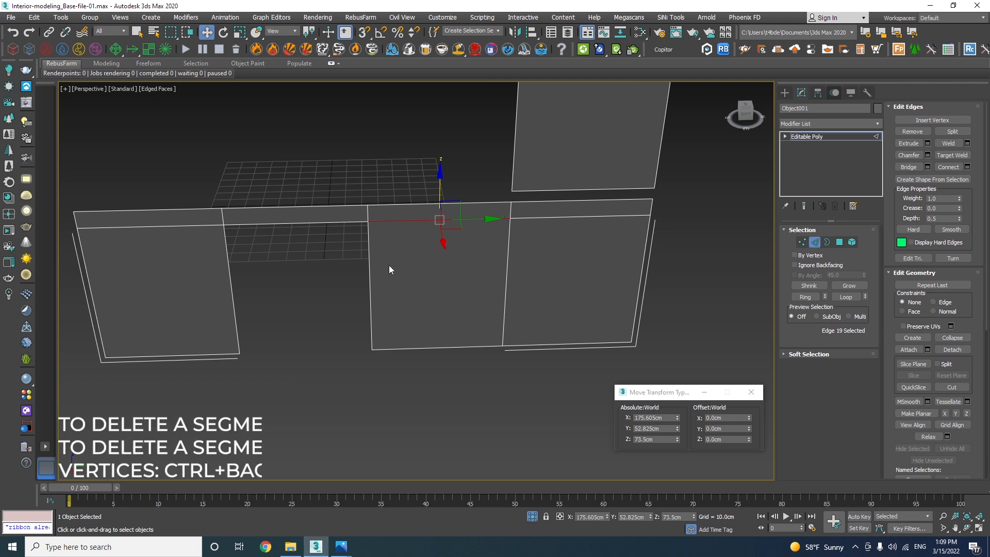
middle_click_drag(389, 268, 402, 315, "alt")
left_click(454, 242)
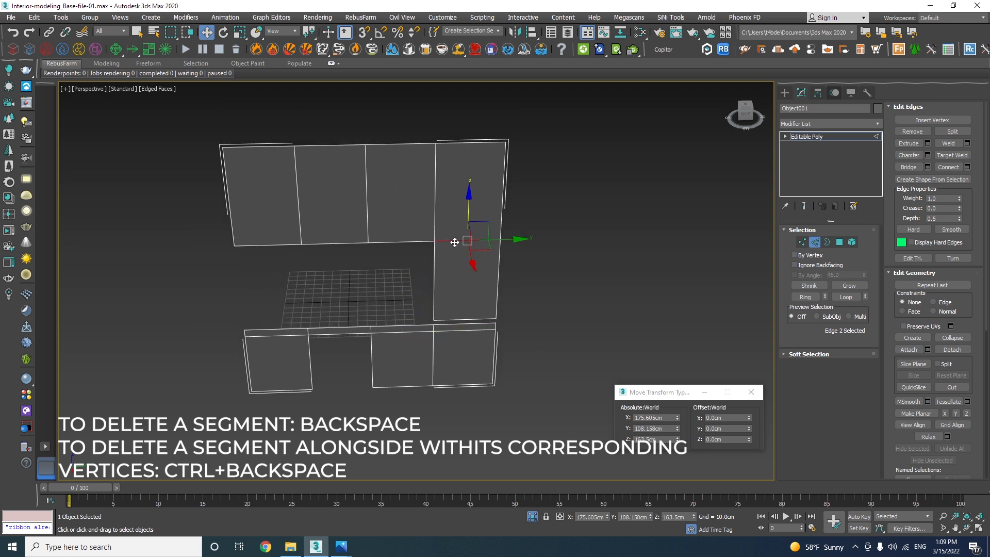
key("BackSpace")
Step: Remove the horizontal edges crossing the three lower door fronts, leaving the strip above the opening
left_click(459, 330)
left_click(412, 331, "ctrl")
key("BackSpace")
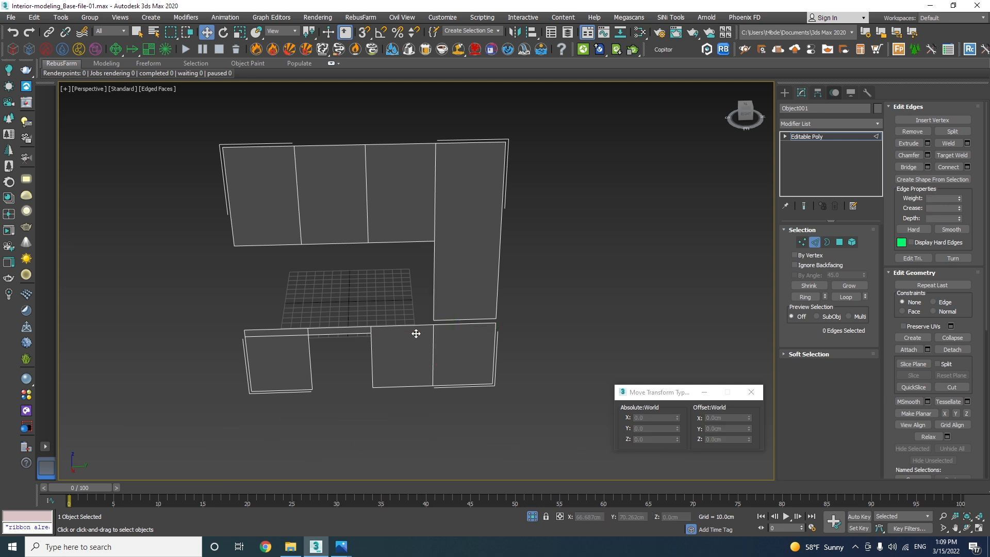
left_click(290, 336)
key("BackSpace")
scroll(295, 357, "up", 2)
middle_click_drag(297, 357, 274, 357, "alt")
scroll(471, 362, "up", 2)
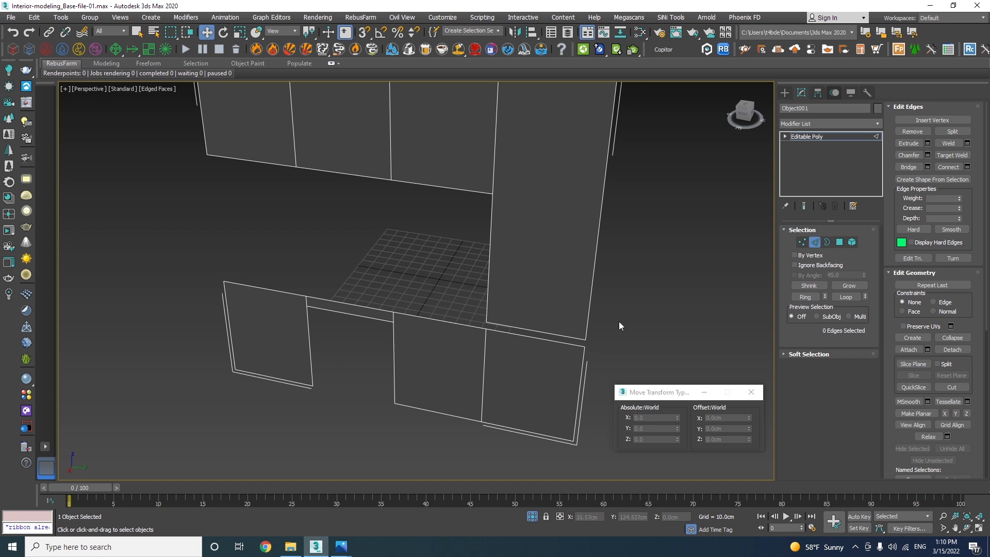
Step: Select all edges of the detached fronts and extrude them with a 0.25 cm width to form the door gaps
scroll(545, 221, "down", 3)
scroll(624, 122, "down", 2)
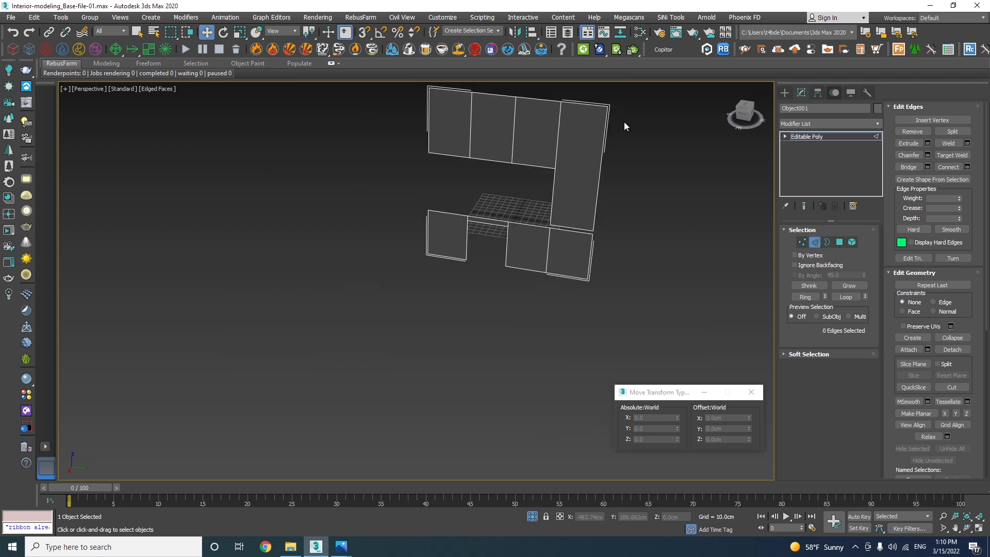
middle_click_drag(625, 123, 603, 156)
left_click_drag(343, 382, 342, 382)
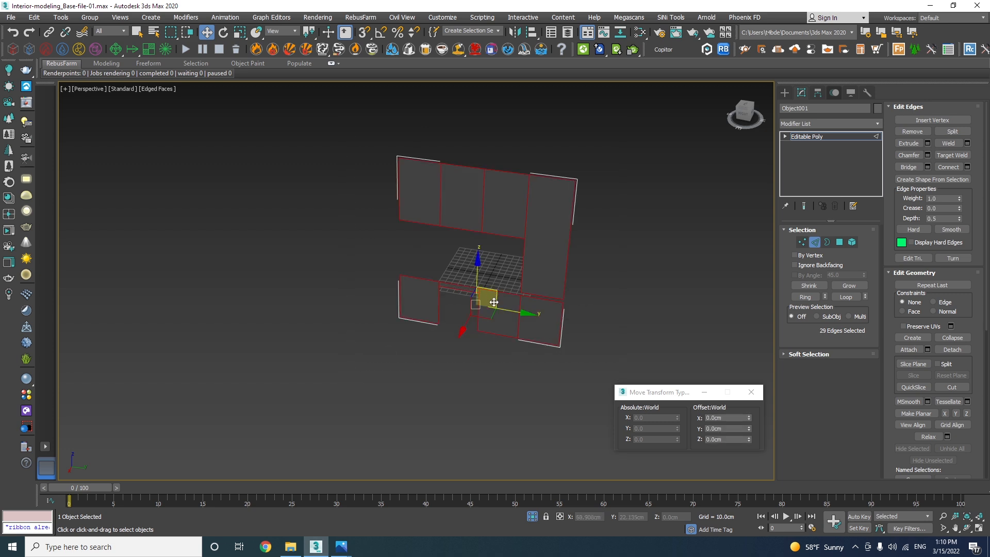
scroll(539, 298, "up", 6)
middle_click_drag(518, 286, 504, 261)
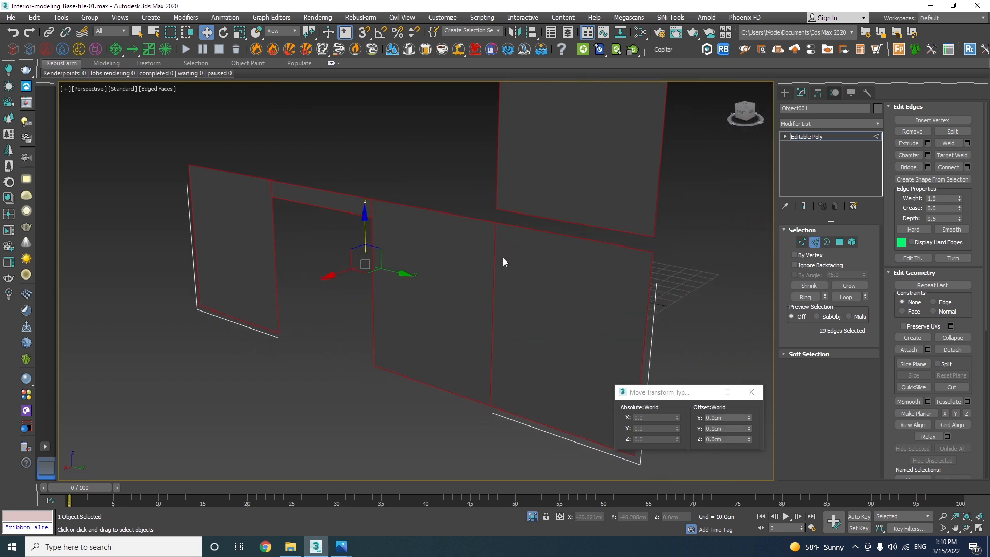
scroll(493, 245, "up", 3)
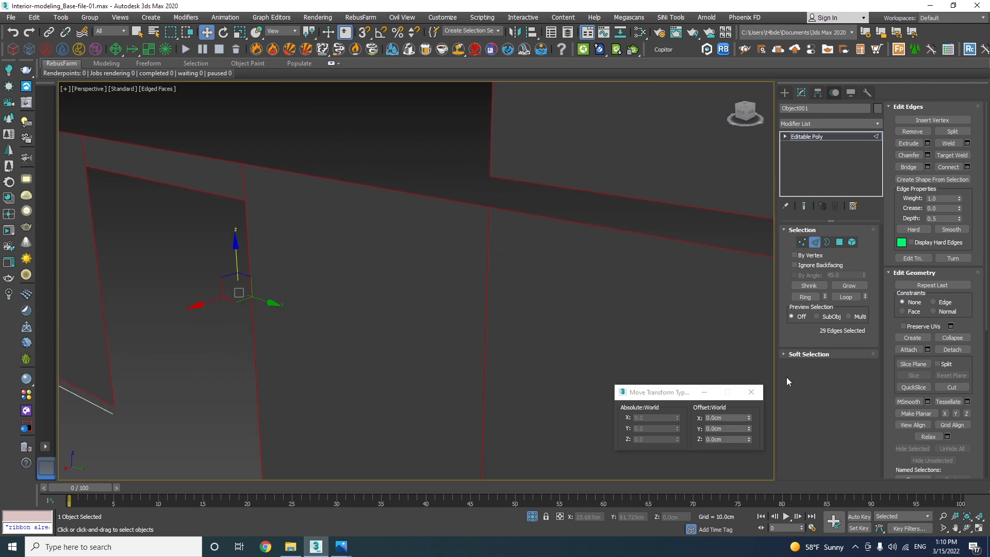
left_click(927, 141)
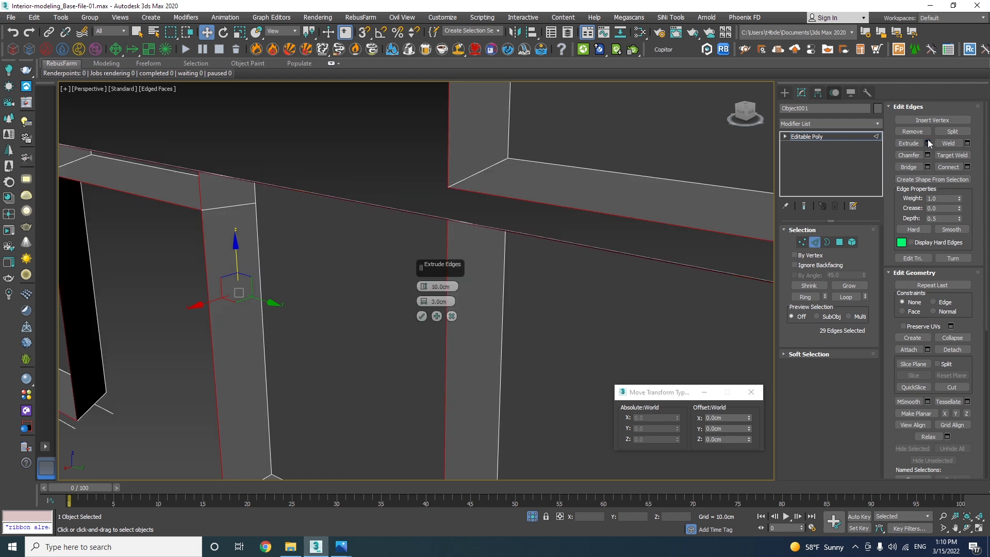
right_click(423, 289)
right_click(423, 302)
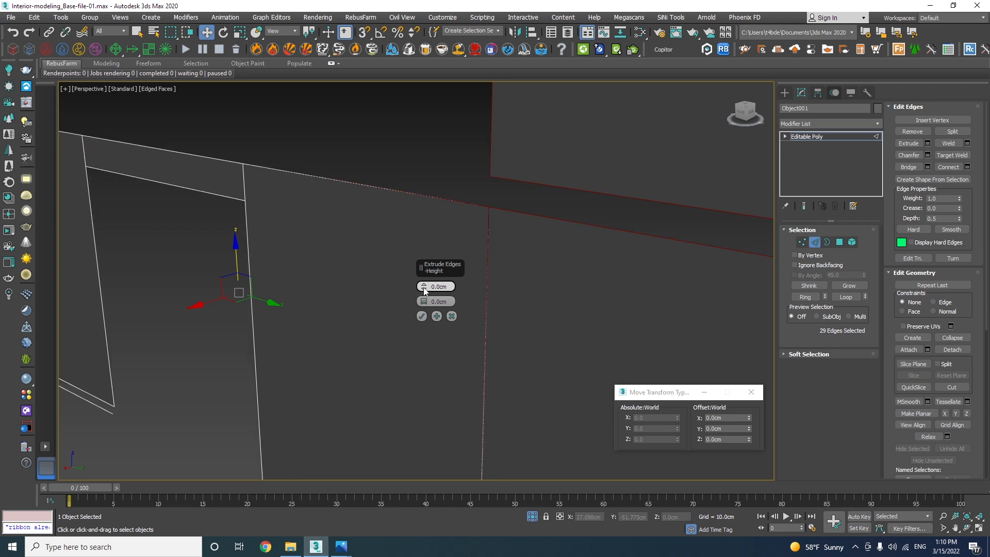
left_click_drag(424, 286, 419, 221)
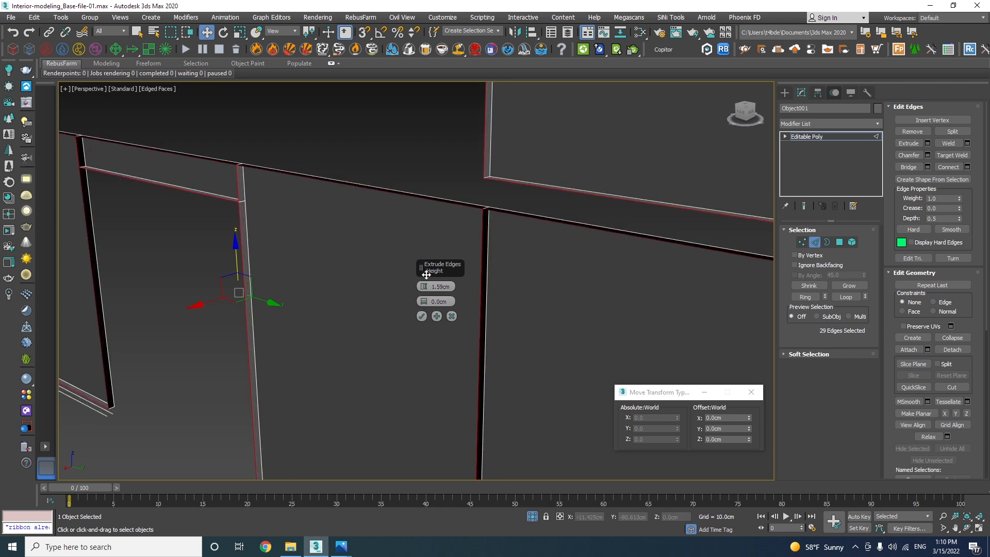
double_click(451, 301)
type("0.25")
key("Return")
middle_click_drag(334, 264, 358, 264, "alt")
left_click(421, 317)
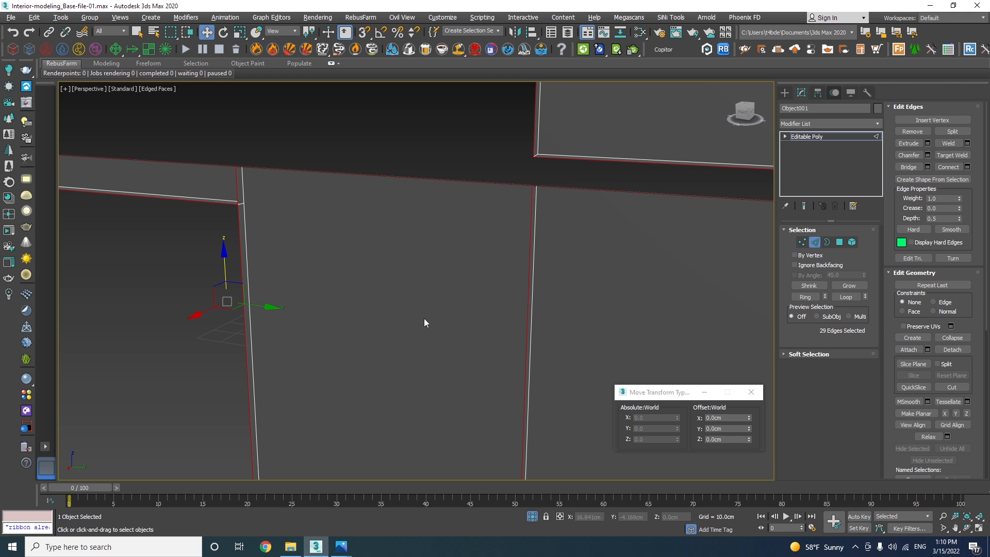
left_click(546, 256)
Step: Try to select the lower corner vertices of the strip above the opening together with the upper doors' junction vertex on the tall door
scroll(537, 252, "down", 5)
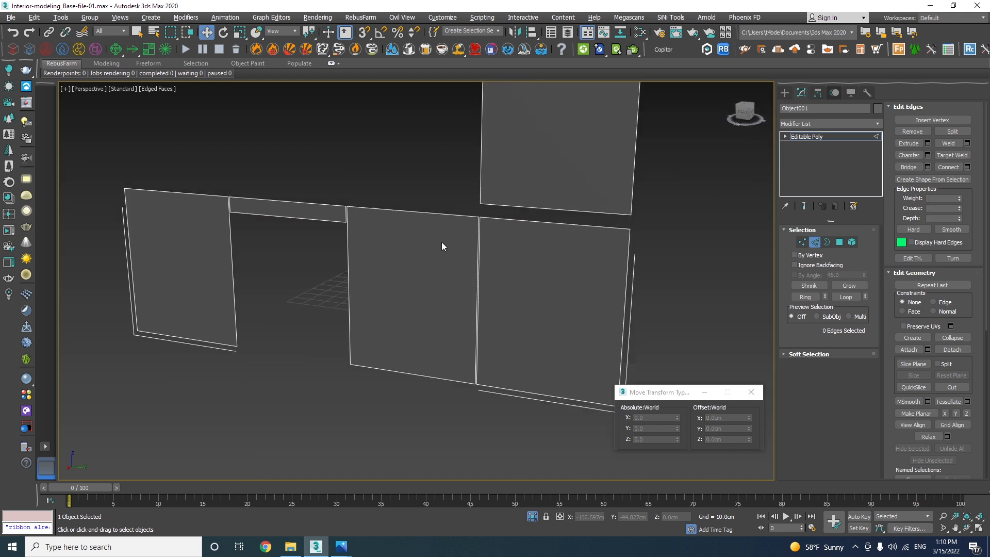
middle_click_drag(519, 275, 464, 311, "alt")
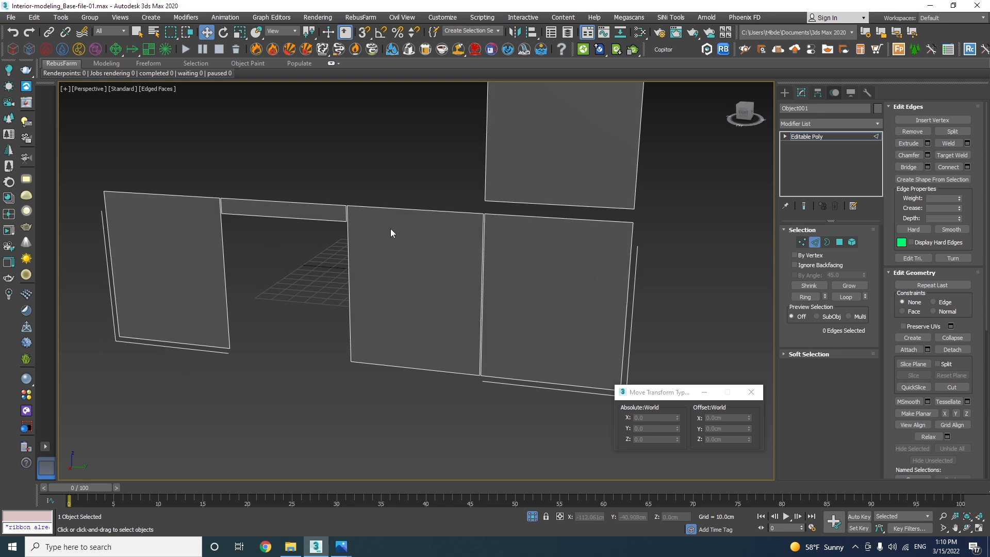
key("1")
scroll(219, 215, "up", 10)
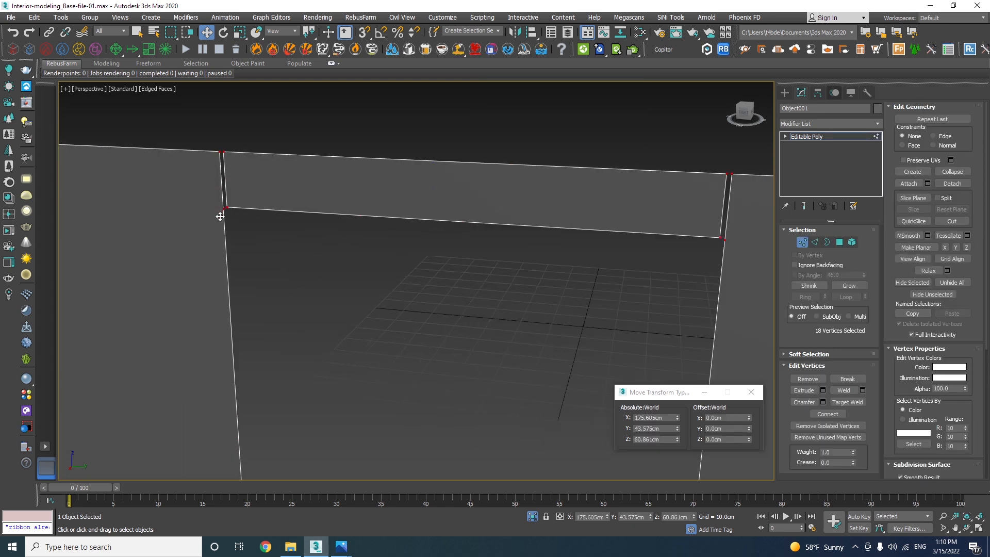
left_click(228, 215)
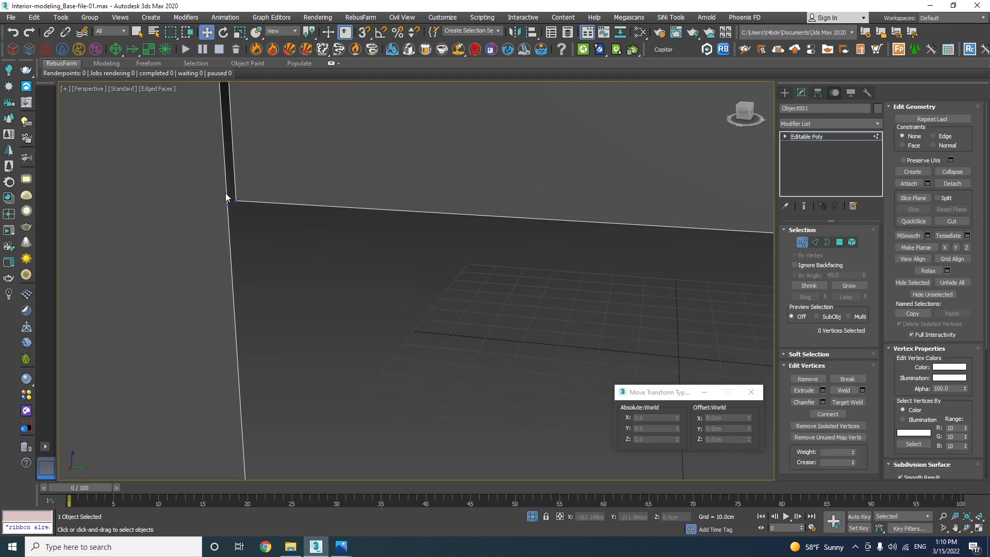
left_click(228, 201)
middle_click_drag(218, 228, 516, 220, "alt")
left_click(509, 232, "ctrl")
scroll(504, 252, "down", 9)
middle_click_drag(549, 273, 502, 399)
scroll(538, 252, "up", 9)
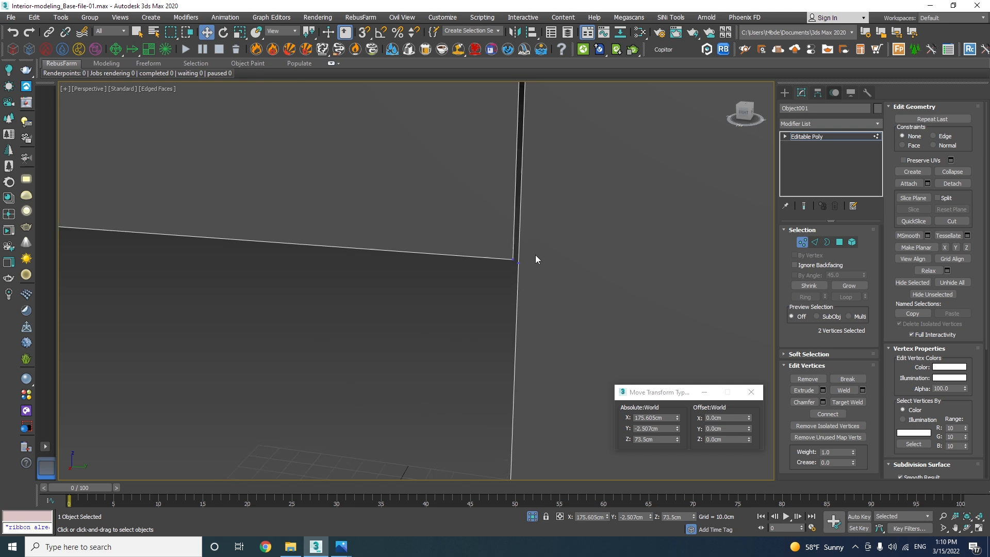
left_click(517, 276, "ctrl")
scroll(530, 222, "down", 8)
middle_click_drag(541, 230, 534, 241)
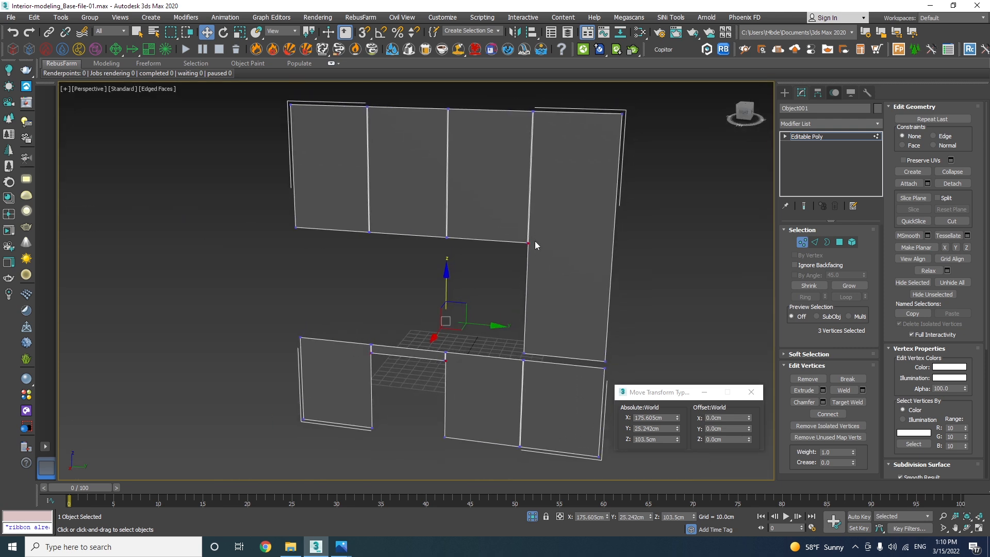
left_click(534, 240)
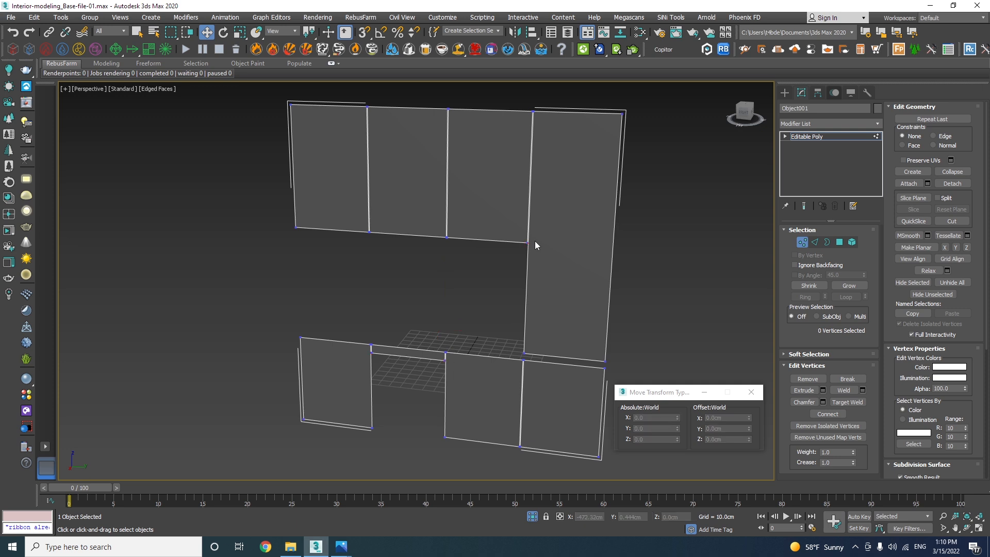
Step: Add a Shell modifier with a 1.5 cm outer amount to the detached door fronts
scroll(374, 353, "up", 5)
scroll(373, 354, "up", 2)
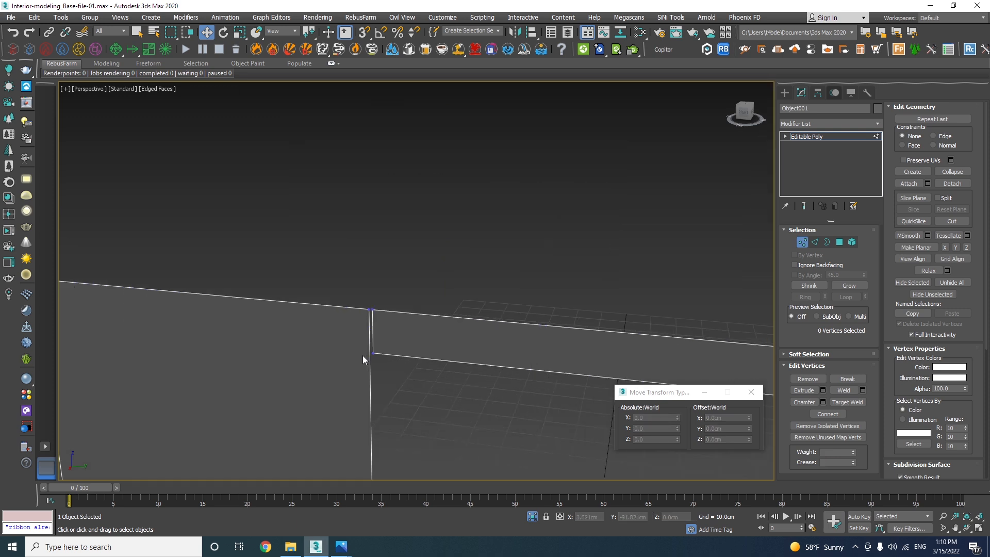
scroll(346, 354, "down", 8)
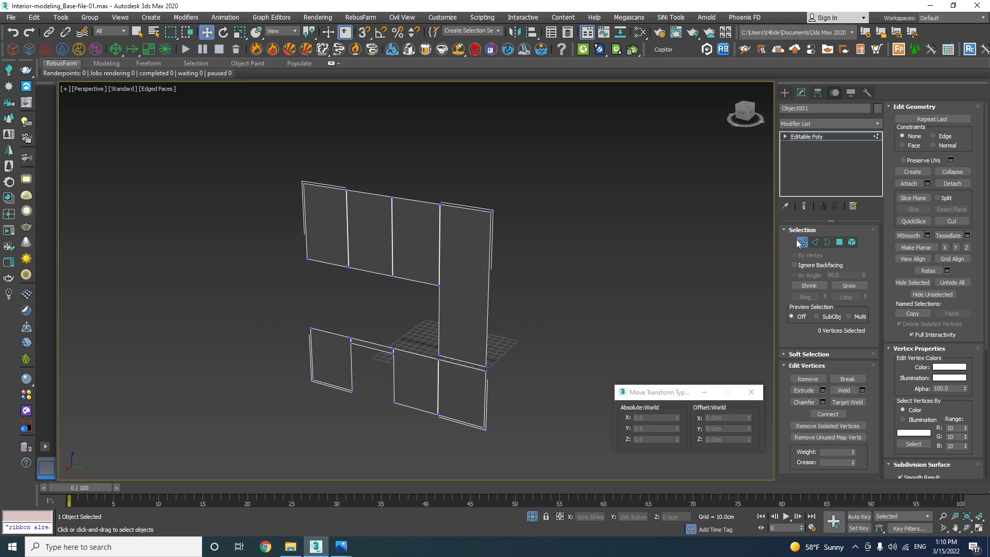
left_click(802, 242)
left_click(803, 122)
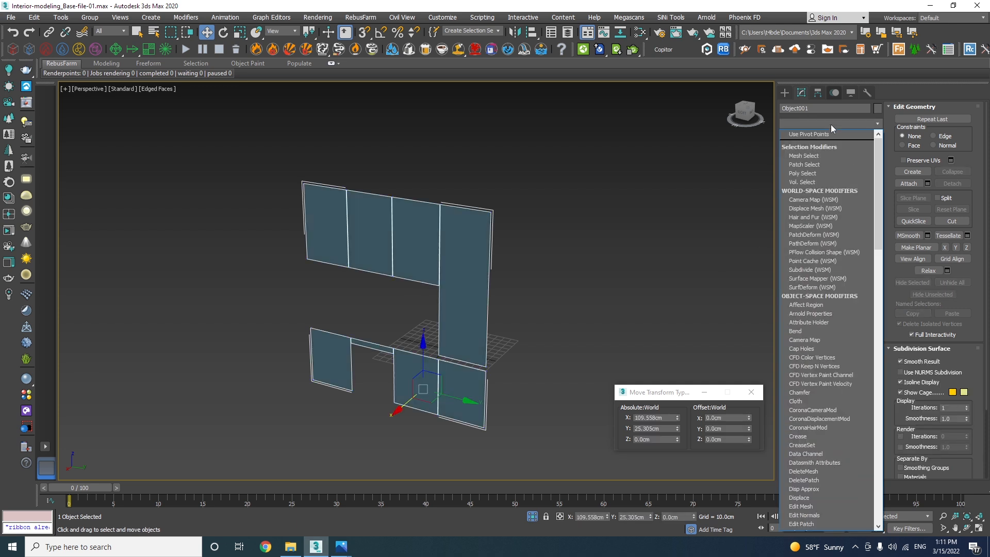
left_click_drag(879, 150, 885, 221)
left_click_drag(877, 248, 879, 298)
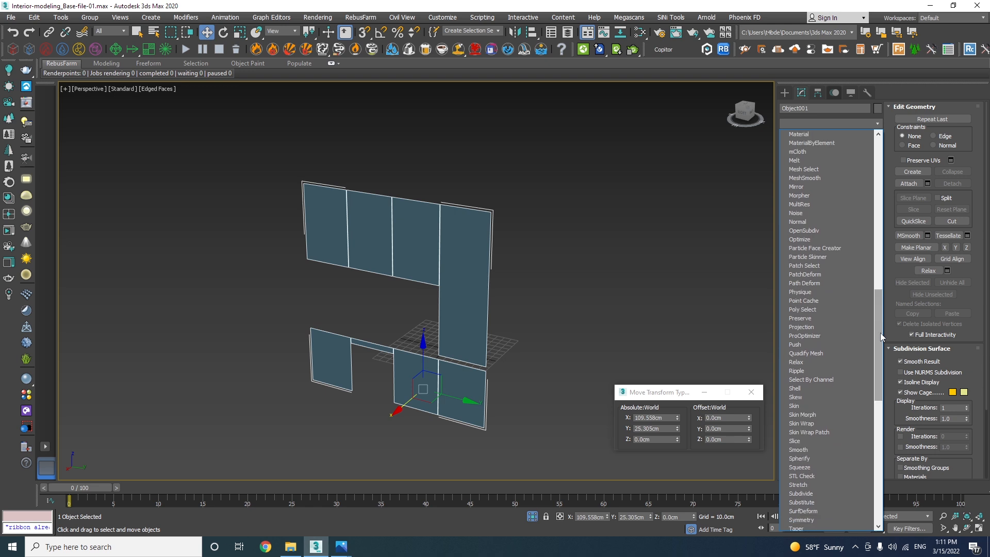
left_click(802, 388)
scroll(456, 235, "up", 6)
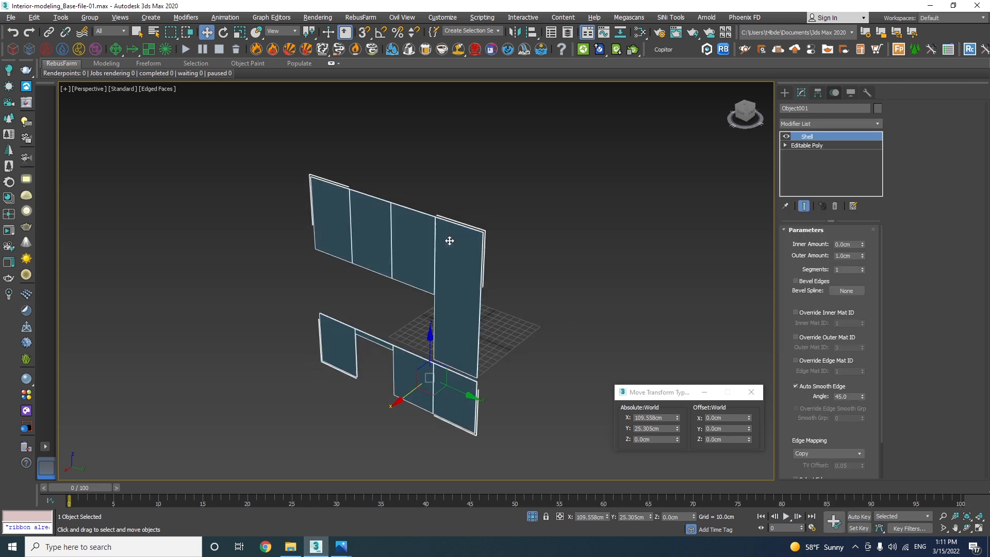
double_click(845, 256)
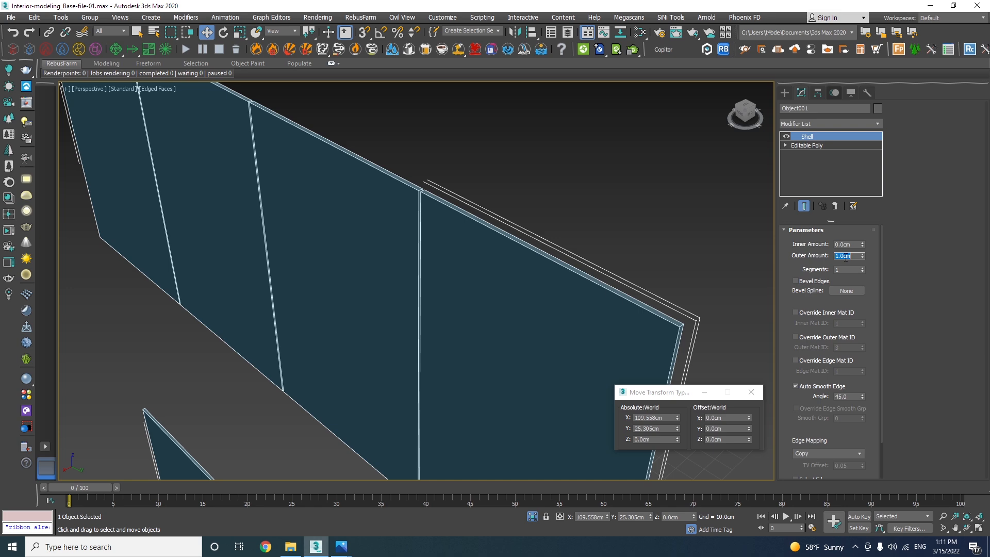
type("1.5")
key("Return")
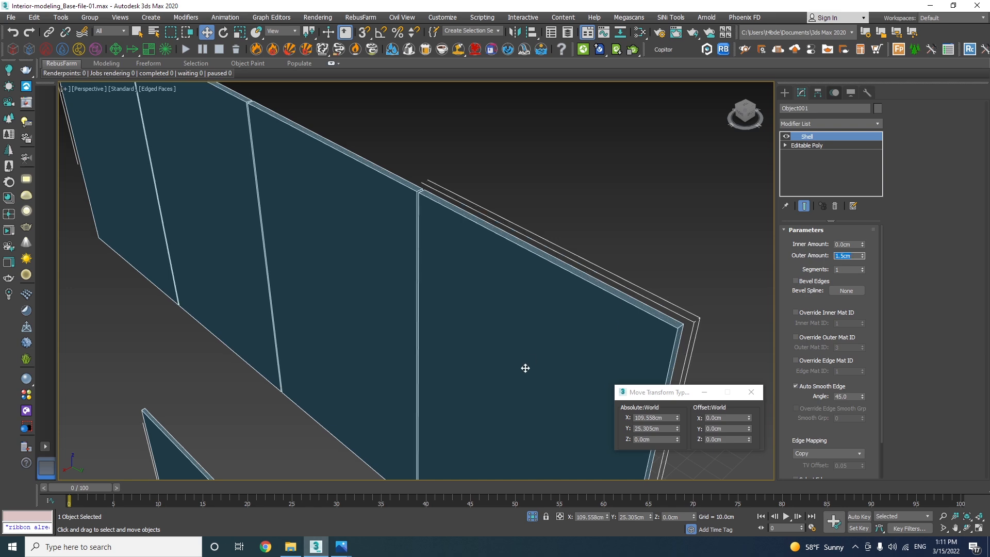
Step: End the isolation of the door fronts and inspect how they meet the countertop and the cabinet body
left_click(532, 516)
scroll(434, 263, "up", 5)
scroll(376, 280, "down", 3)
scroll(376, 281, "up", 3)
scroll(287, 312, "up", 2)
middle_click_drag(287, 311, 402, 323)
scroll(402, 323, "down", 6)
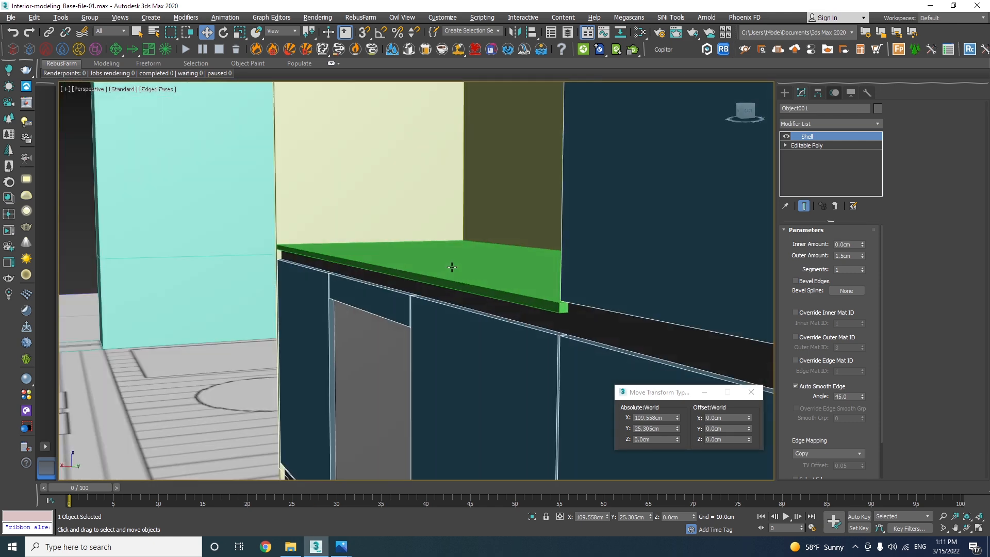
scroll(530, 262, "up", 5)
scroll(530, 263, "down", 5)
Step: Switch to Photos and check the cabinet and countertop joint in acos-the-unfolding-10.jpg, and return to 3ds Max
mouse_move(341, 547)
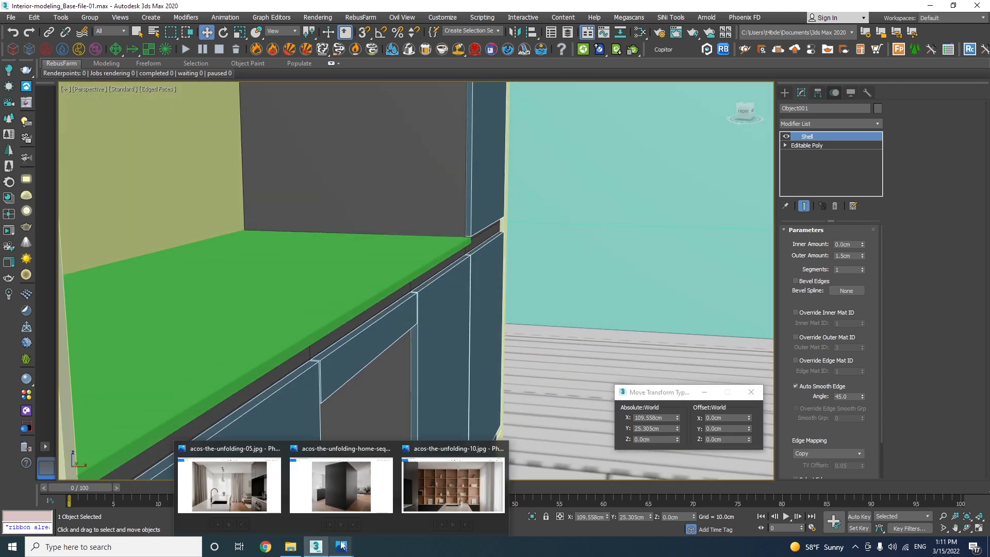
left_click(455, 493)
scroll(125, 388, "down", 2)
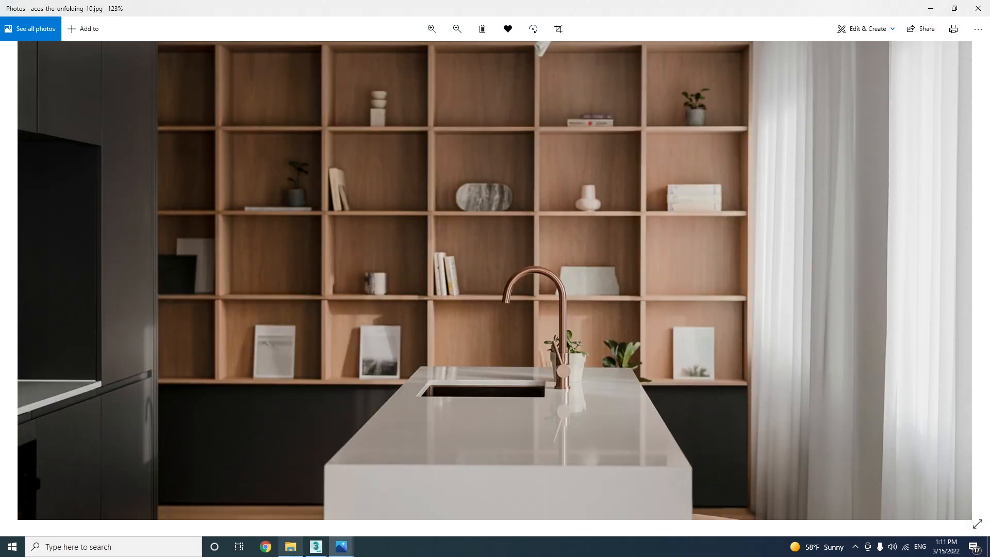
left_click(315, 546)
Step: Lower the bottom edge of the tall door front to the height of the countertop's lower front corner using vertex snapping
left_click(806, 145)
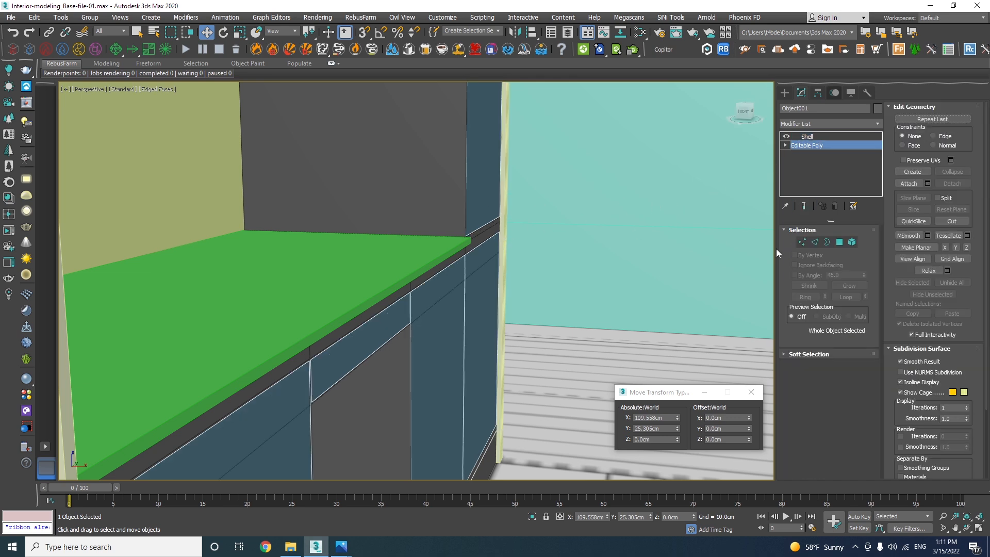
left_click(814, 242)
left_click(479, 228)
scroll(479, 227, "up", 5)
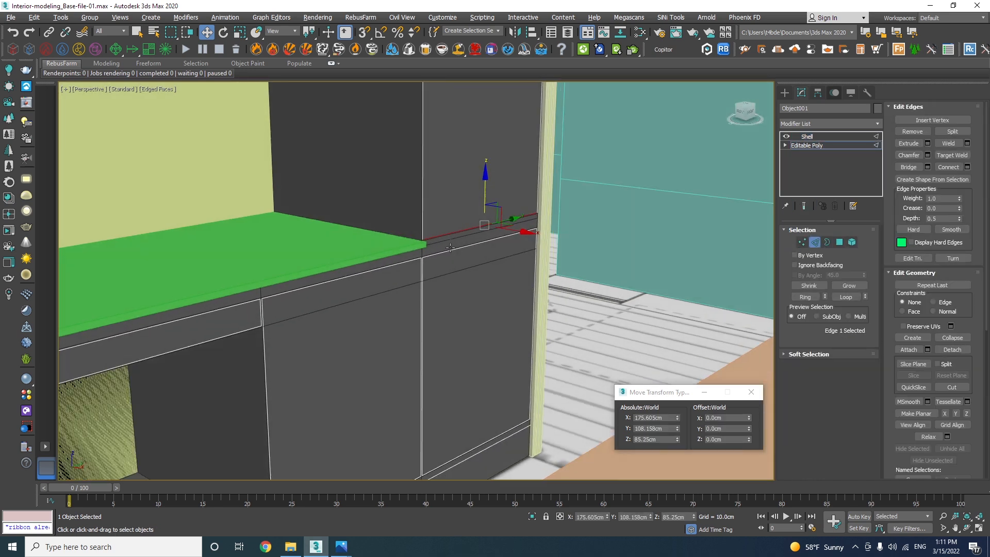
key("s")
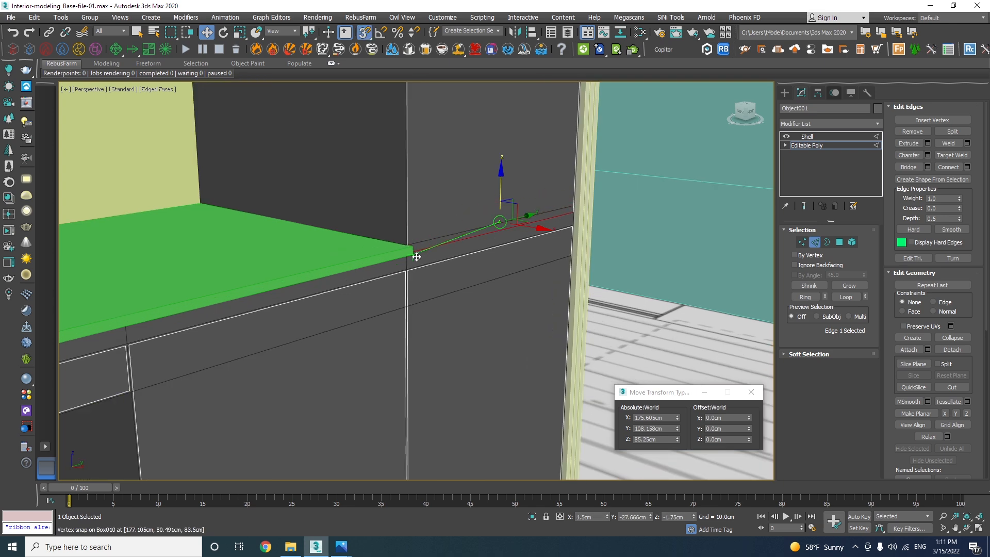
key("5")
left_click(439, 333)
key("ctrl+d")
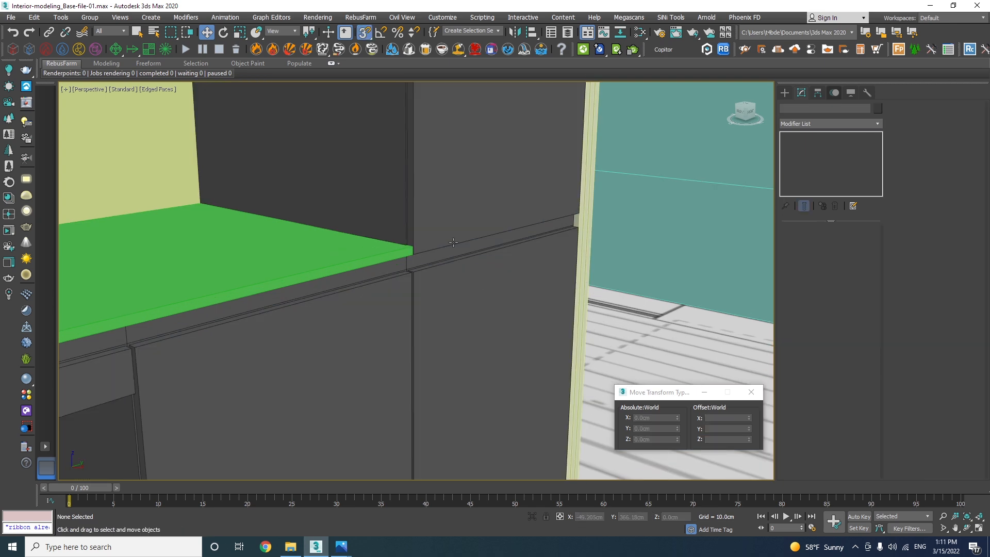
scroll(470, 260, "down", 8)
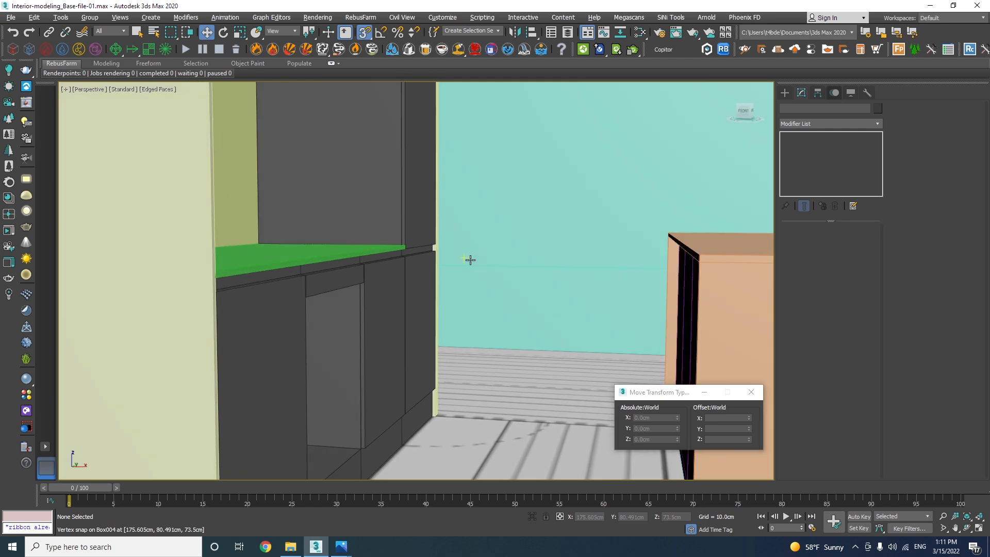
key("s")
Step: Switch to Photos and examine acos-the-unfolding-10.jpg and acos-the-unfolding-home-sequence-01.jpg for the cabinet's rear side, and return to 3ds Max
middle_click_drag(401, 294, 376, 453, "alt")
mouse_move(344, 540)
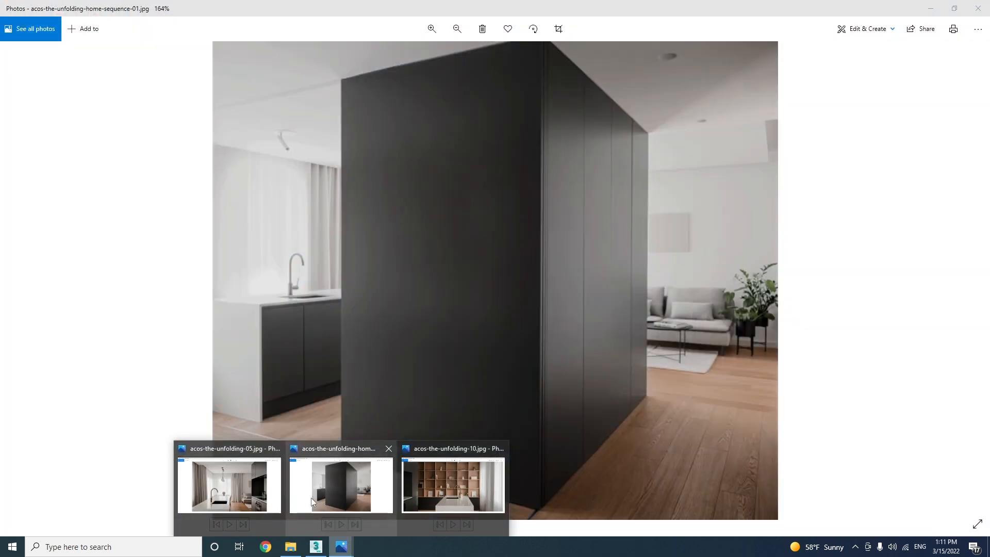
left_click(452, 485)
scroll(126, 364, "down", 2)
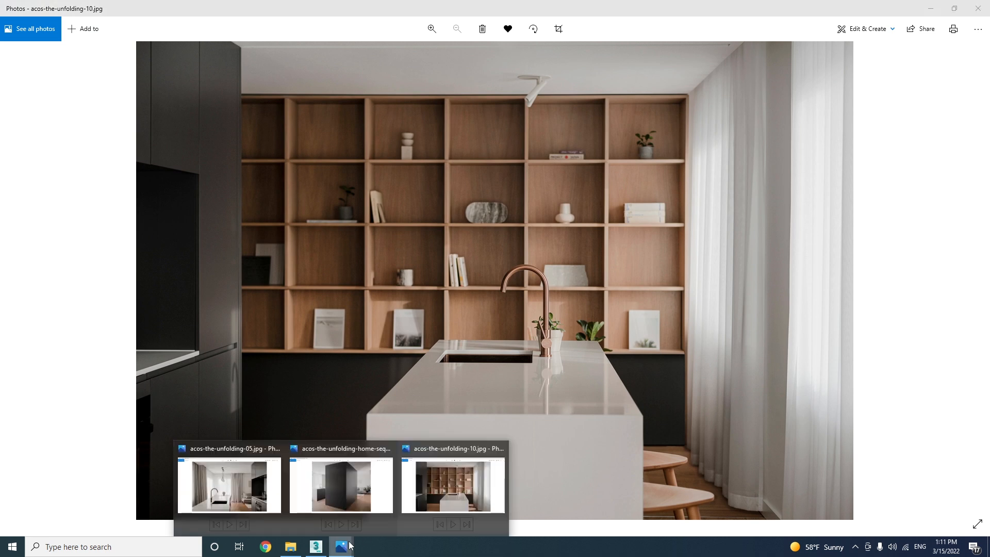
left_click(340, 484)
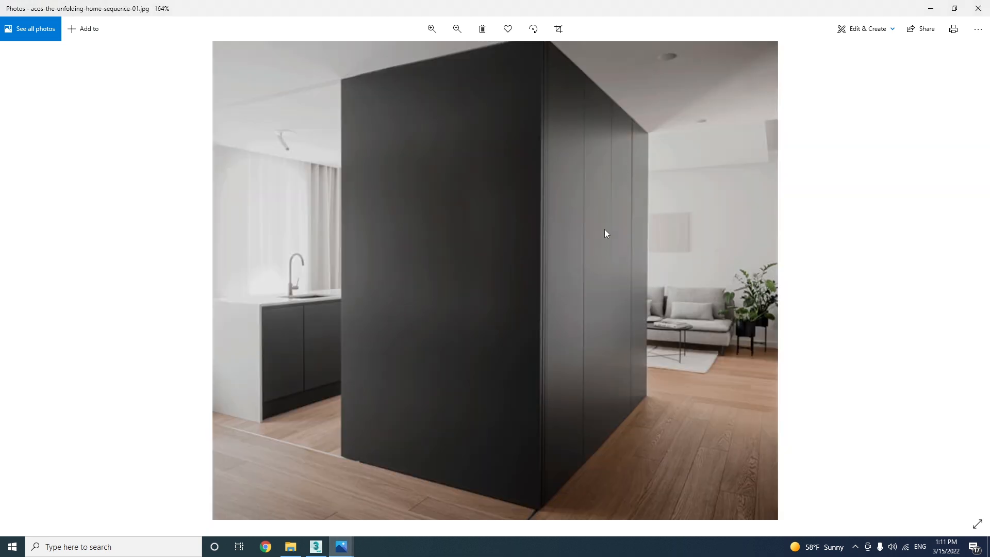
left_click(316, 546)
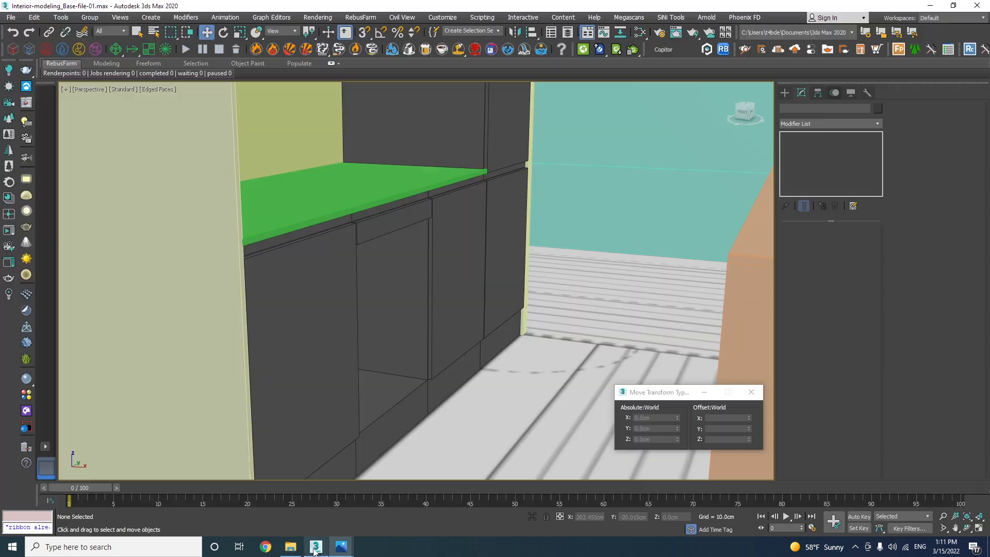
Step: Make one copy of the cabinet's rear panel and snap it flush with the outer edge of the side panels
mouse_move(309, 319)
middle_mouse_down("alt")
mouse_move(311, 369)
mouse_move(448, 369)
mouse_move(375, 389)
mouse_move(391, 347)
mouse_move(338, 325)
mouse_move(327, 304)
middle_mouse_up("alt")
left_click(402, 296)
left_click_drag(325, 257, 382, 335, "shift")
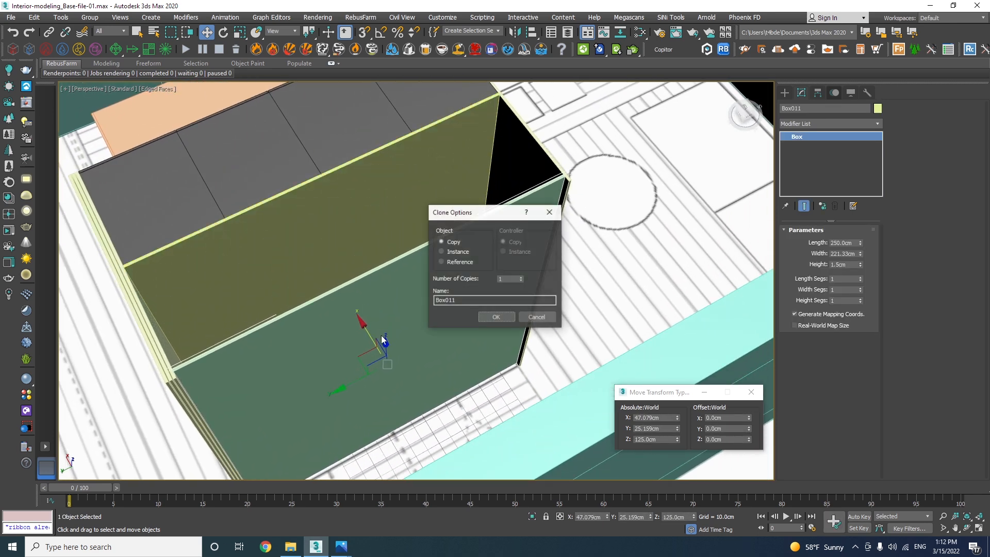
left_click(489, 315)
scroll(543, 194, "up", 4)
key("s")
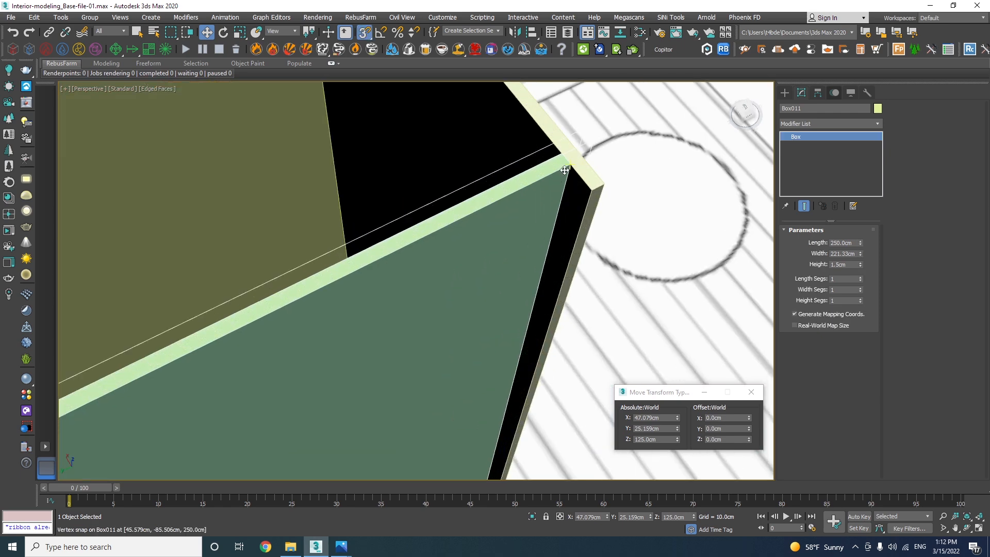
left_click_drag(573, 166, 584, 189)
scroll(513, 254, "down", 6)
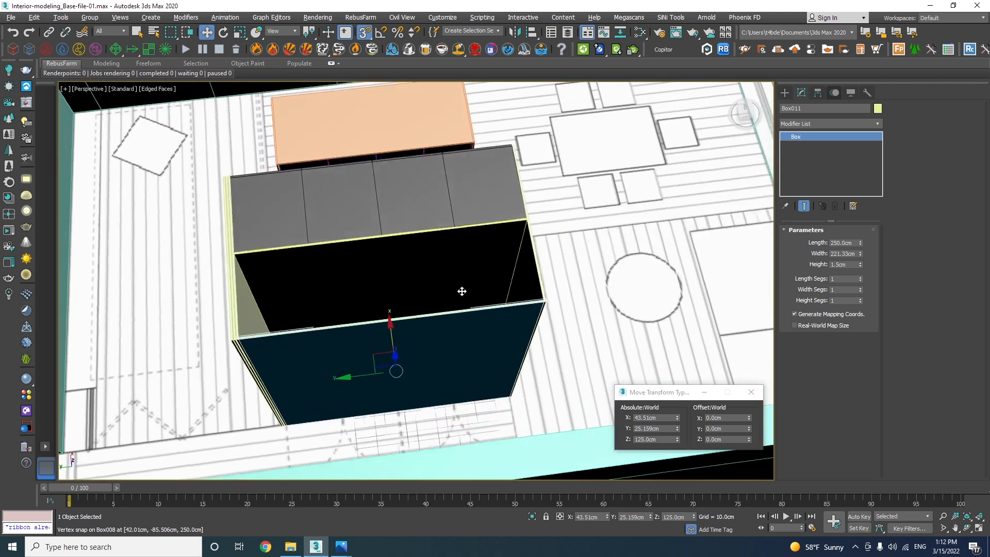
Step: Add an Edit Poly modifier to the copied rear panel
scroll(462, 291, "up", 1)
left_click(810, 125)
key("e")
left_click(799, 160)
Step: Connect the upper and lower horizontal edges of the copied rear panel with 3 segments to divide it into doors
middle_click_drag(361, 314, 426, 342, "alt")
key("2")
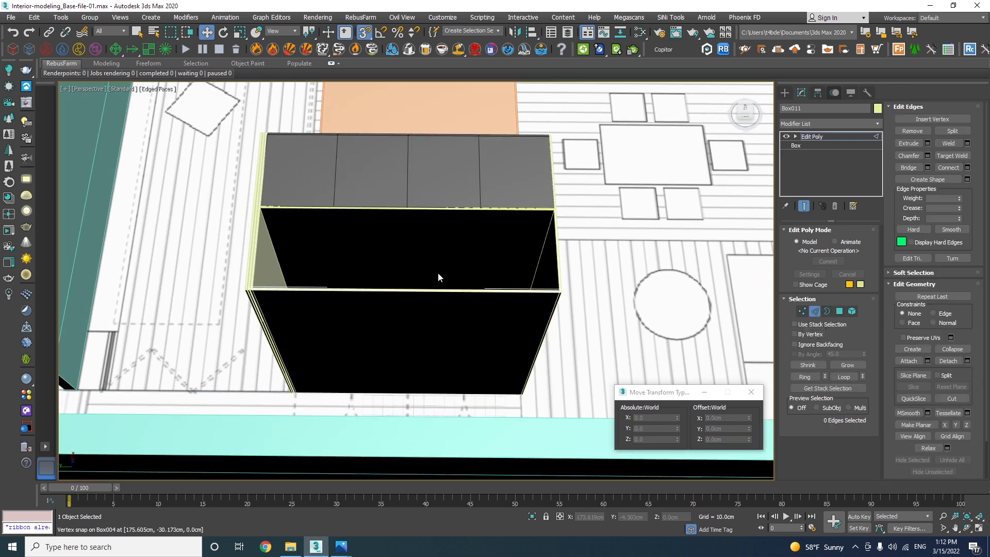
left_click_drag(430, 403, 428, 459)
scroll(416, 335, "up", 3)
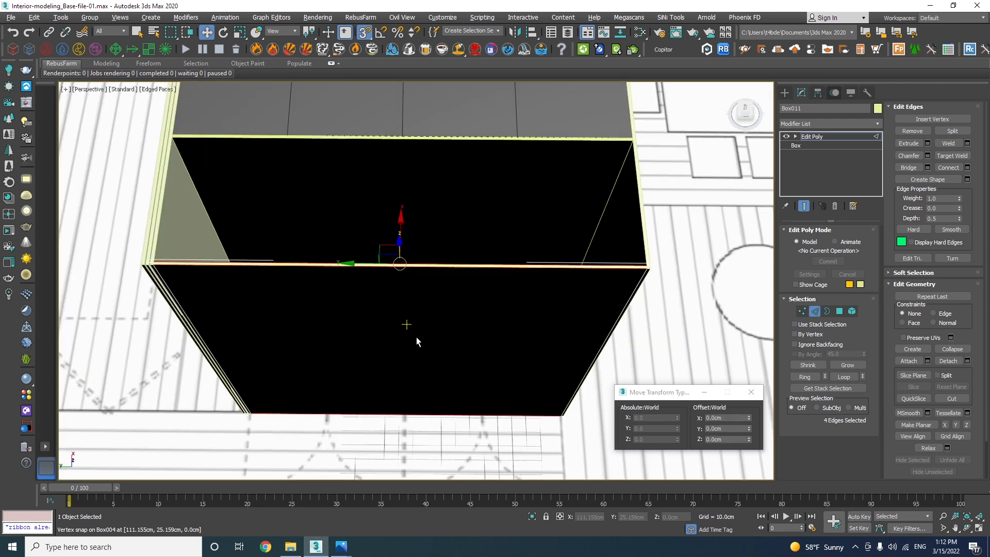
right_click(471, 294)
left_click(362, 330)
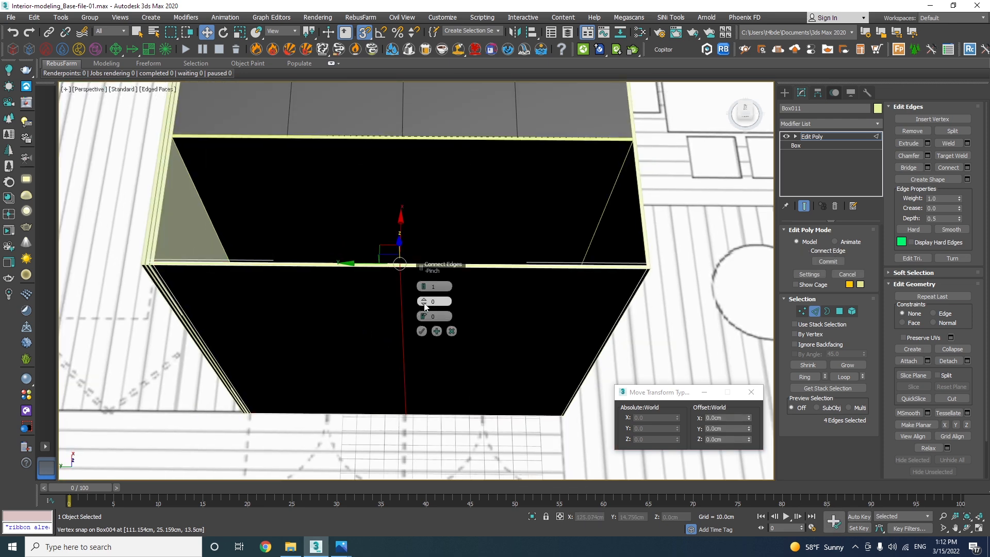
left_click(425, 285)
left_click(425, 284)
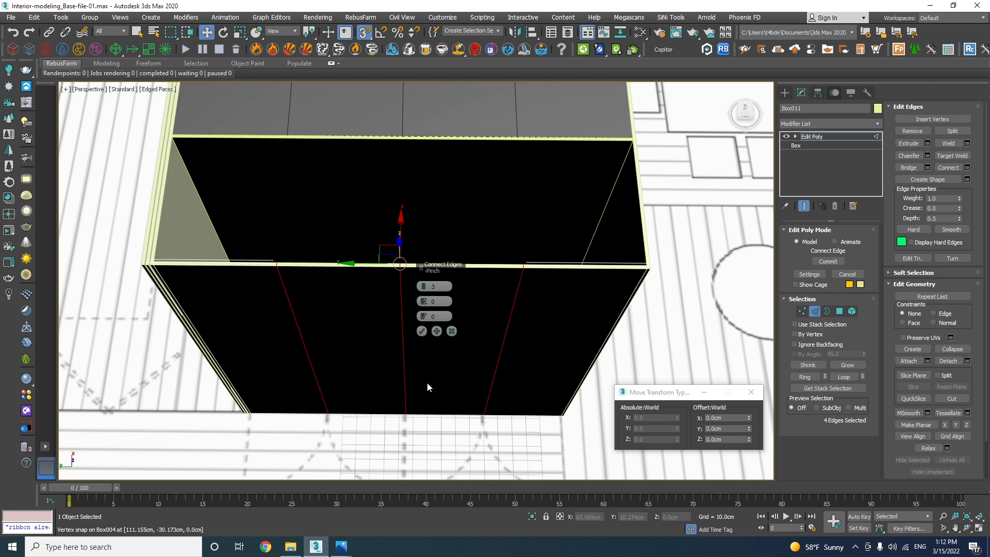
left_click(422, 331)
Step: Extrude the new division edges of the rear panel with a 1 cm height and 0.25 cm width
scroll(525, 342, "up", 6)
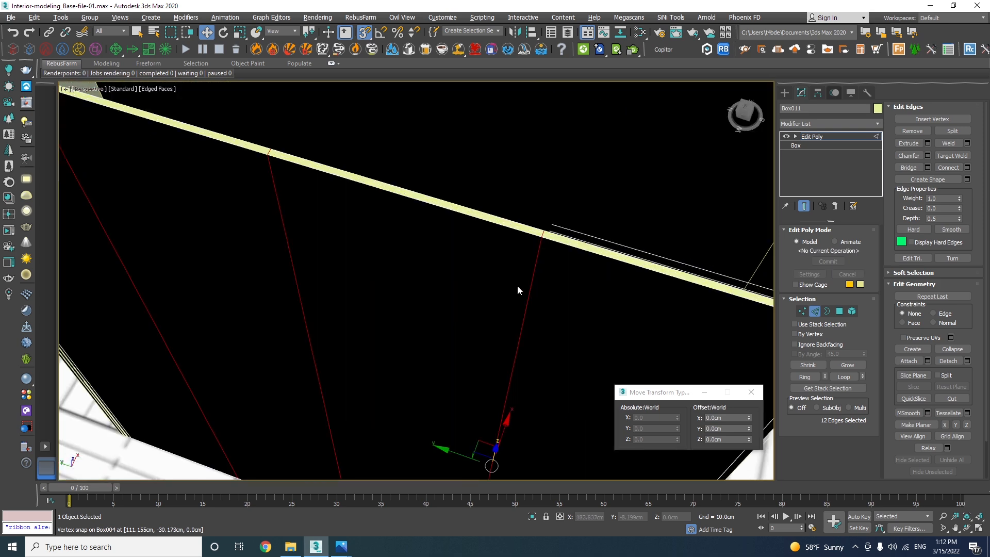
middle_click_drag(515, 286, 518, 308)
right_click(549, 297)
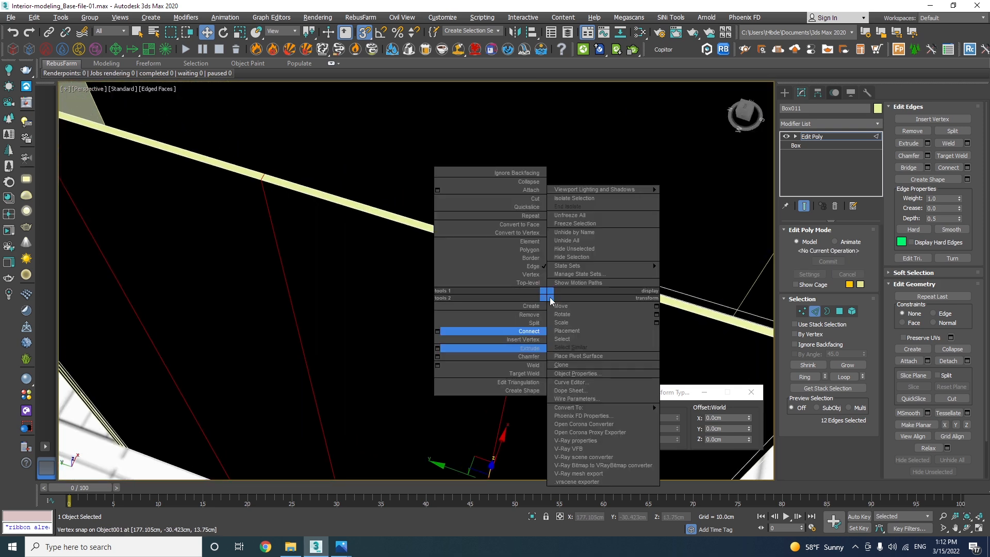
left_click(437, 347)
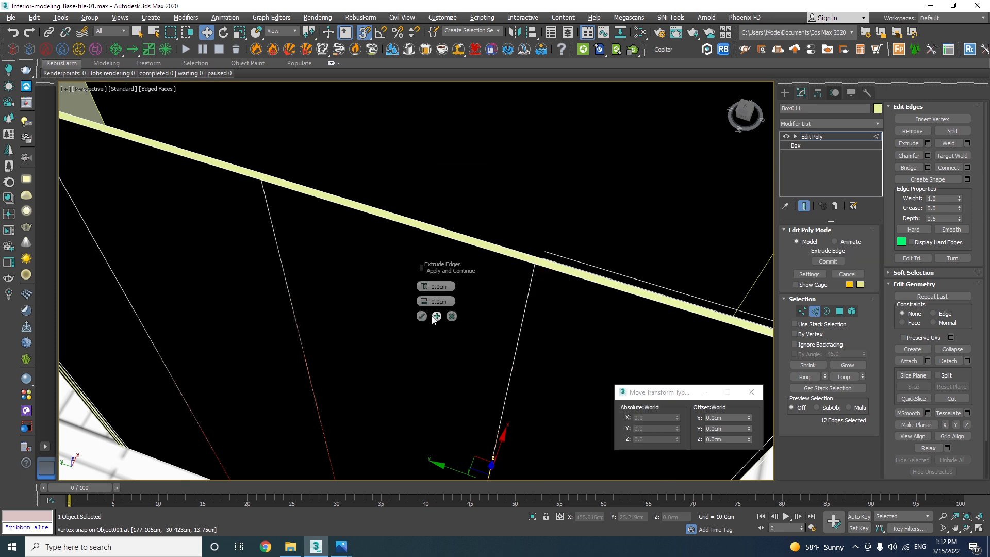
double_click(437, 286)
type("1")
key("Return")
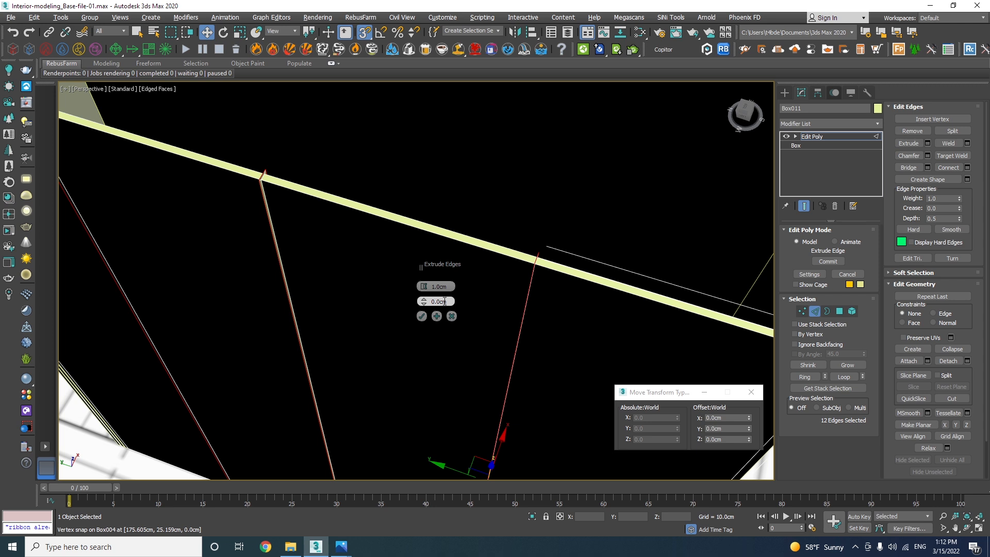
key("Return")
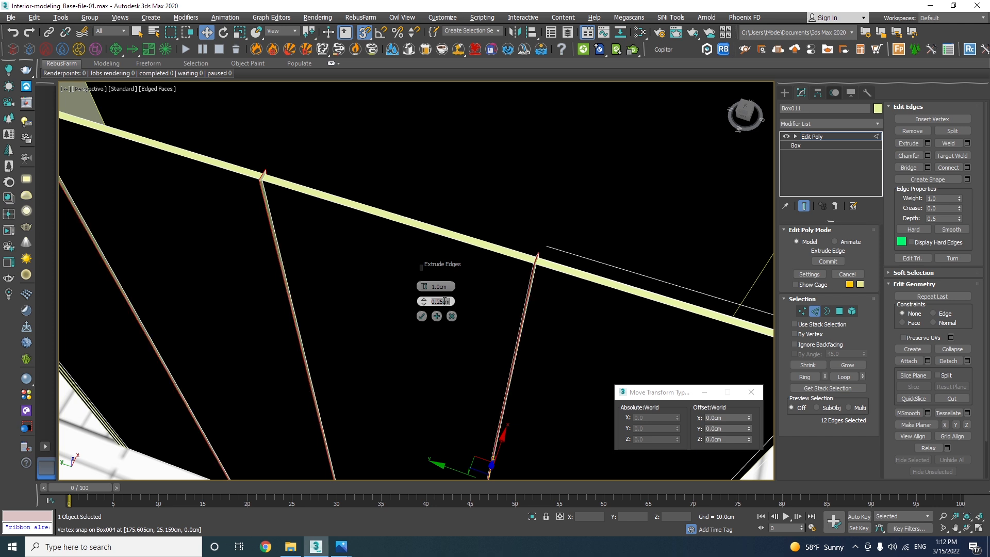
left_click(421, 315)
Step: Select the open borders along all three door gaps of the copied rear panel
middle_click_drag(511, 333, 444, 307)
left_click(444, 307)
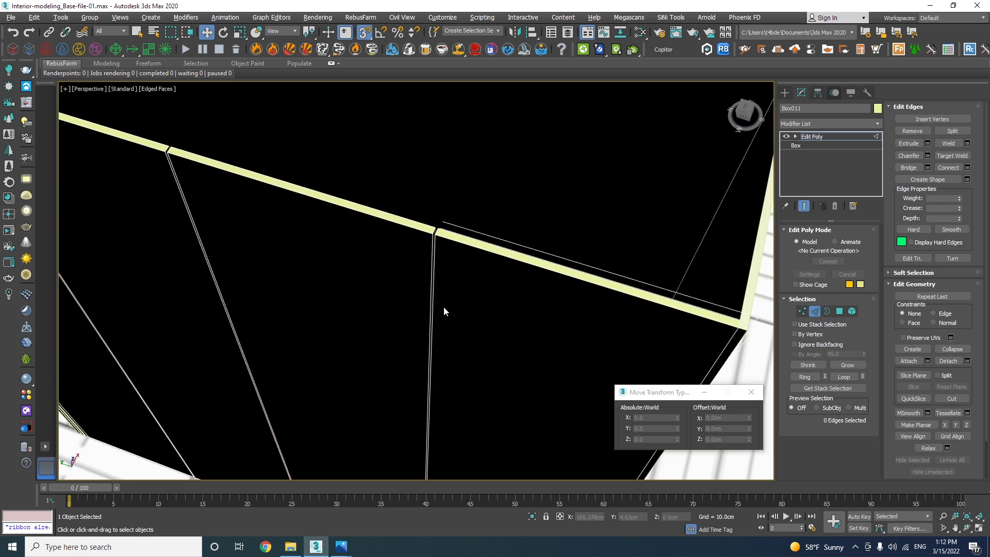
left_click(825, 310)
left_click(437, 242)
scroll(439, 235, "down", 2)
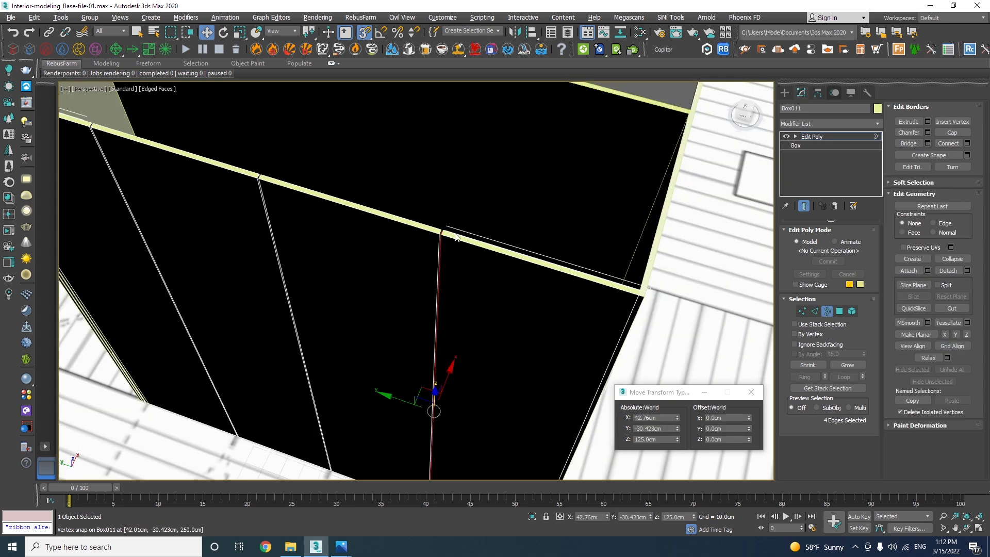
middle_click_drag(410, 282, 492, 243, "alt")
left_click_drag(481, 236, 413, 295, "ctrl")
left_click_drag(331, 172, 239, 235, "ctrl")
right_click(426, 239)
middle_click_drag(387, 262, 462, 175, "alt")
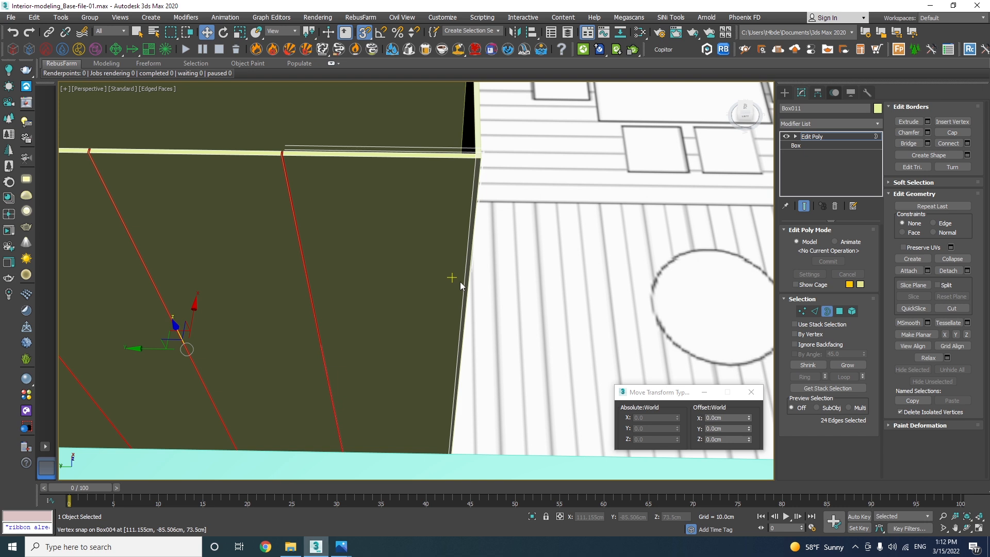
Step: Select the vertices at one end of the copied rear panel and offset them by 0.5 cm along Y
left_click(800, 311)
middle_click_drag(609, 327, 508, 339, "alt")
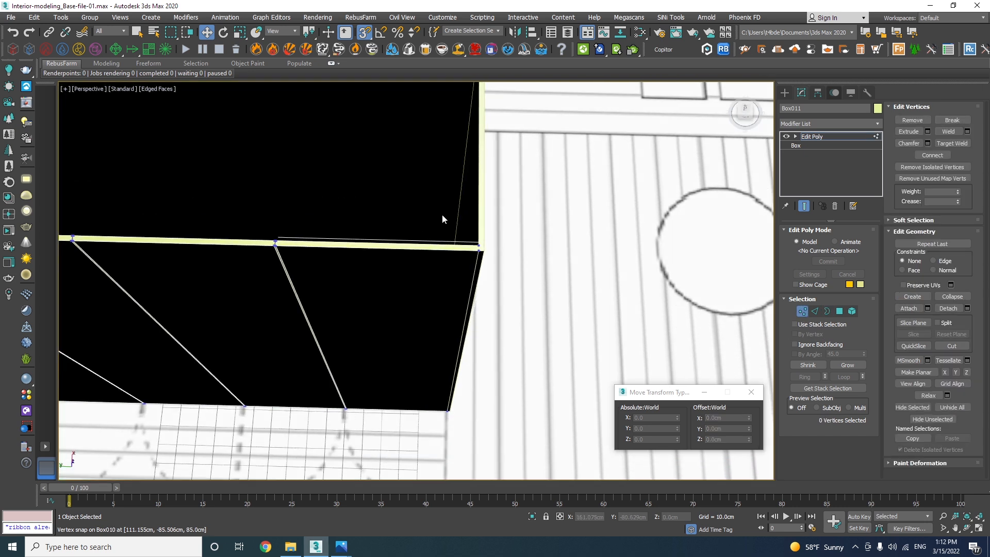
left_click_drag(558, 473, 559, 472)
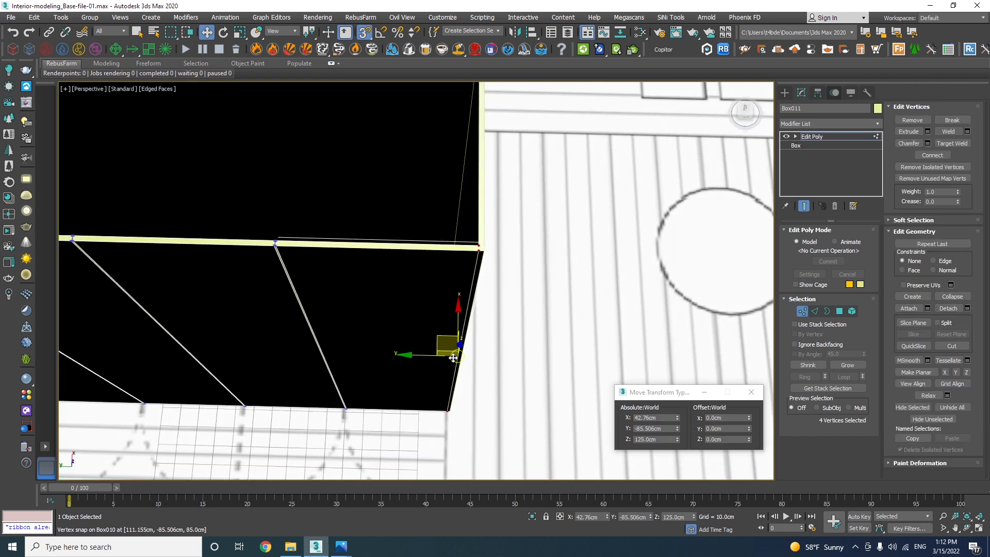
left_click(720, 428)
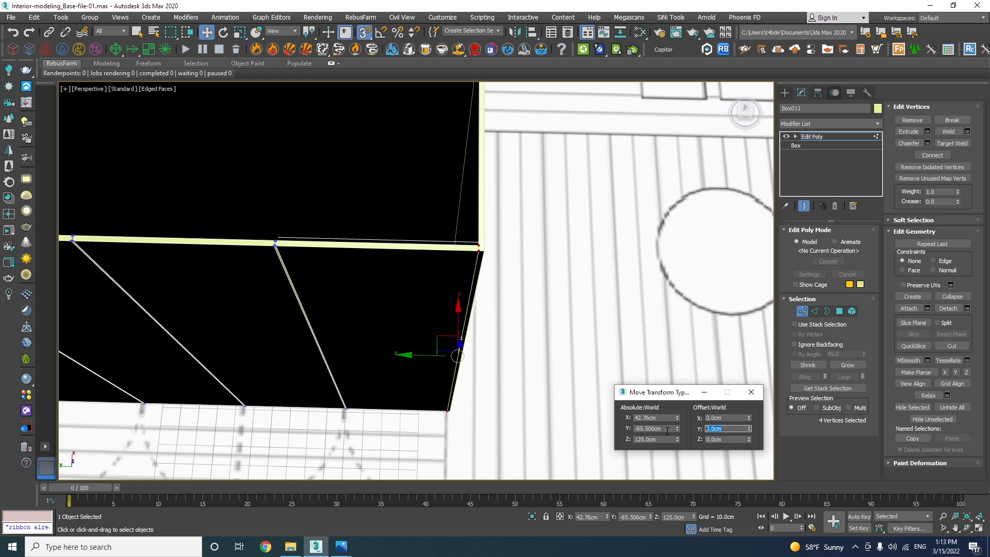
type("0.5")
key("Return")
Step: Offset the vertices at the opposite end of the copied rear panel by -0.5 cm along Y and exit sub-object editing
middle_click_drag(254, 287, 418, 225, "alt")
left_click_drag(319, 463, 319, 461)
left_click(733, 431)
type("-0.5")
key("Return")
left_click(807, 312)
Step: Examine the empty wall behind the cabinet and the shelving layout in the reference photo acos-the-unfolding-10.jpg
scroll(412, 299, "down", 8)
mouse_move(381, 304)
middle_mouse_down("alt")
mouse_move(451, 316)
mouse_move(449, 307)
mouse_move(552, 307)
mouse_move(380, 338)
mouse_move(376, 311)
mouse_move(504, 287)
mouse_move(383, 307)
middle_mouse_up("alt")
scroll(450, 316, "up", 4)
scroll(375, 311, "down", 4)
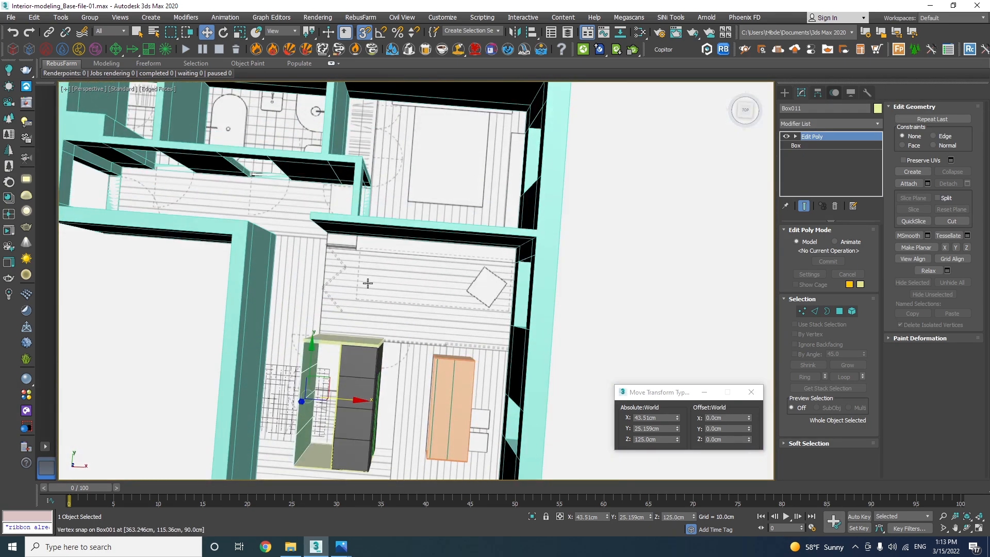
scroll(350, 243, "up", 6)
scroll(346, 242, "down", 2)
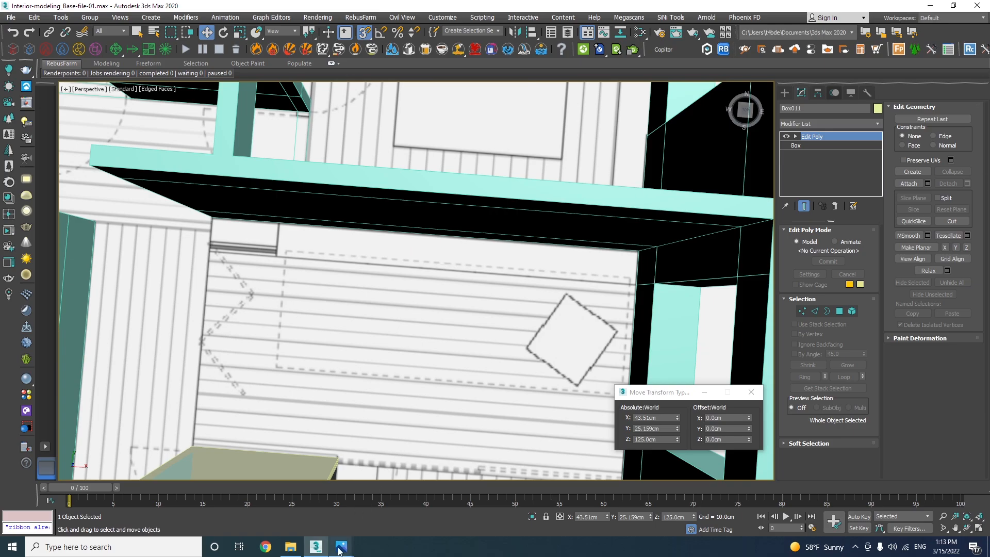
mouse_move(340, 547)
left_click(437, 494)
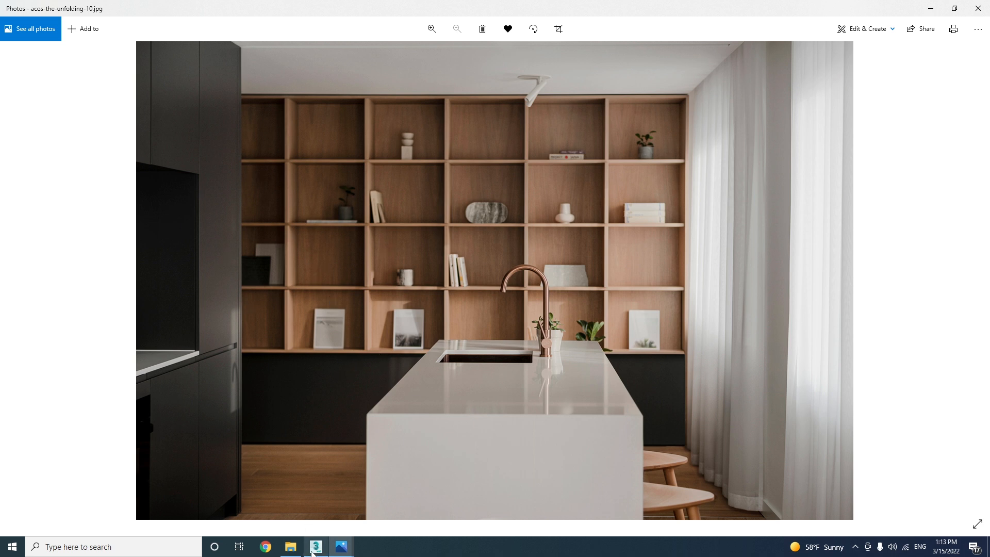
mouse_move(316, 546)
left_click(314, 508)
Step: Create a box on the floor along the room's end wall, about 395 cm wide and 32 cm deep, with a height of 250 cm
middle_click_drag(599, 285, 554, 267)
middle_click_drag(390, 289, 607, 303)
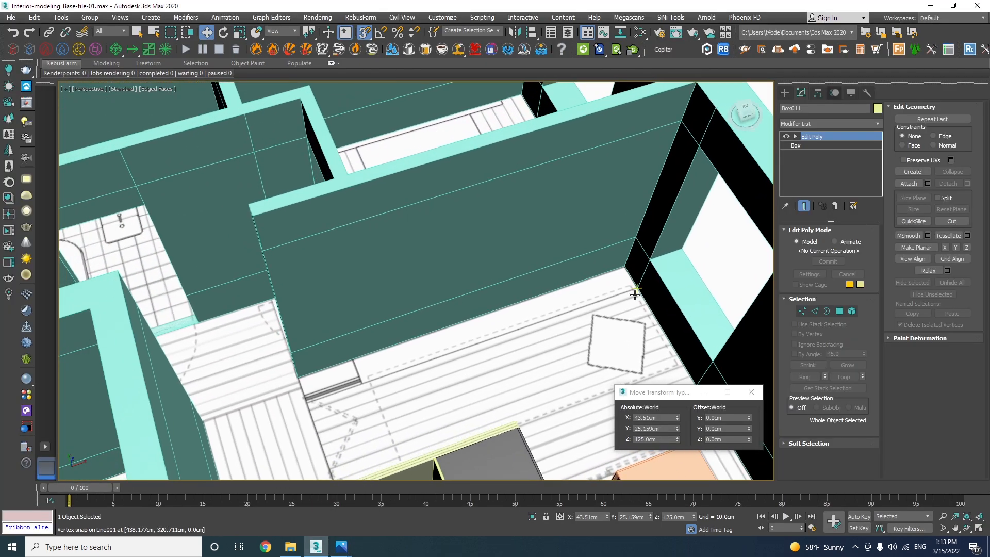
left_click(786, 93)
left_click(800, 154)
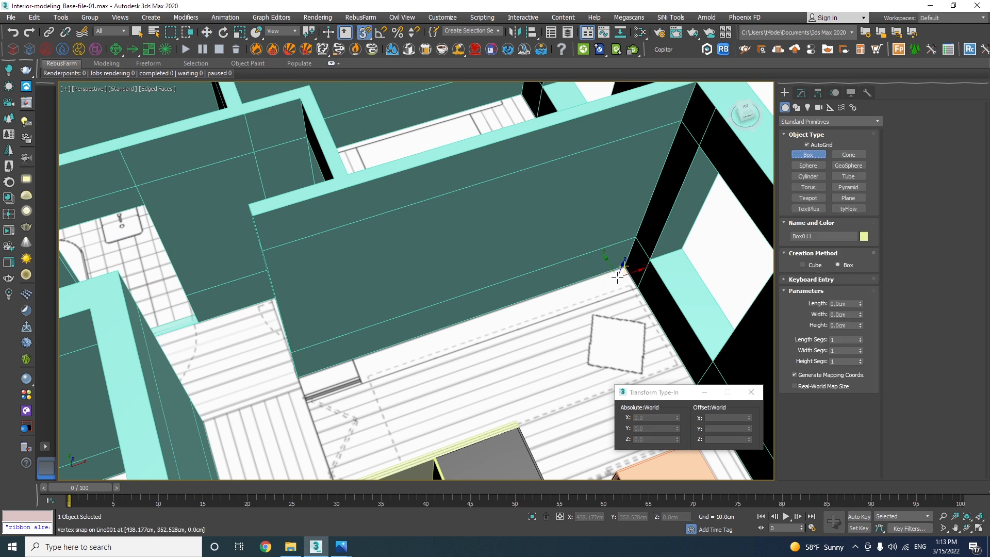
left_click_drag(625, 283, 299, 377)
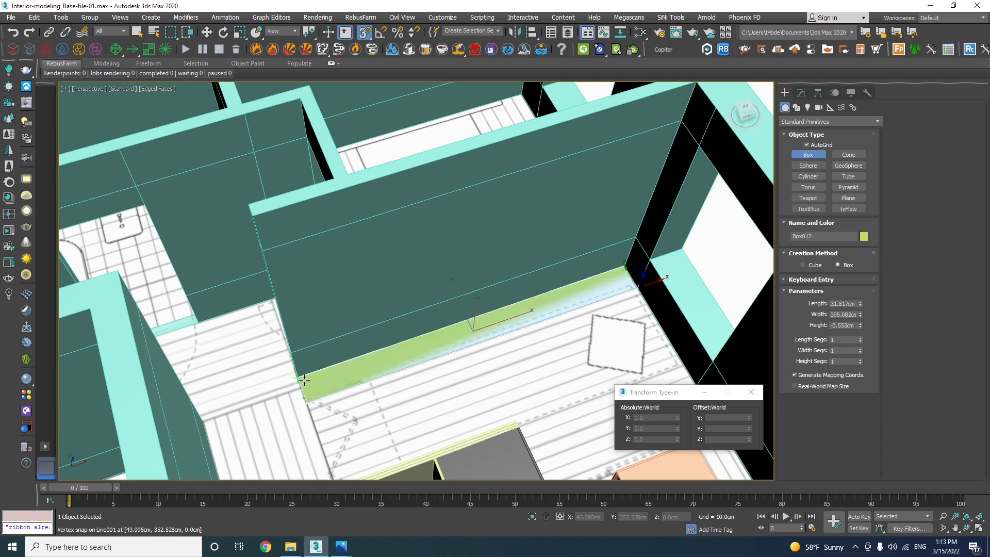
left_click(413, 223)
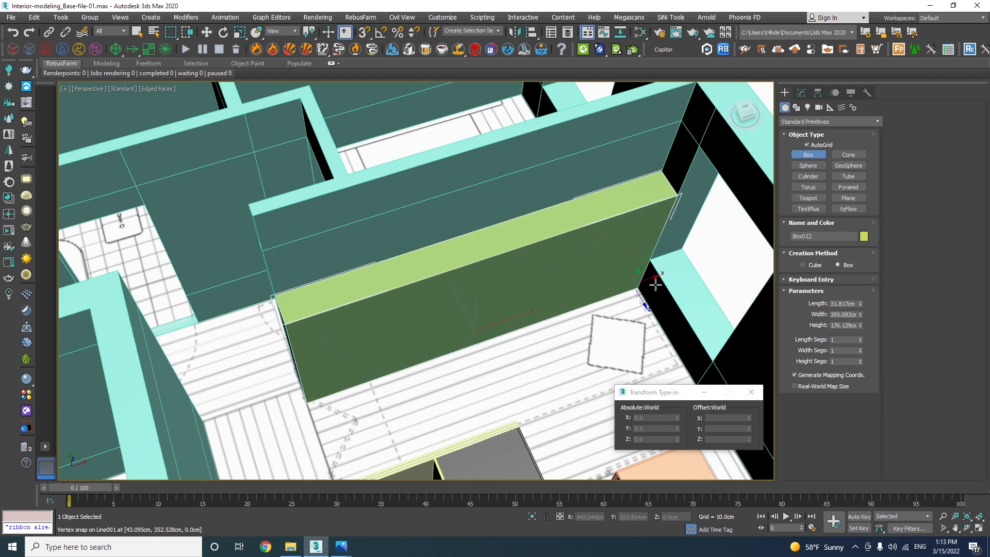
type("250")
key("Return")
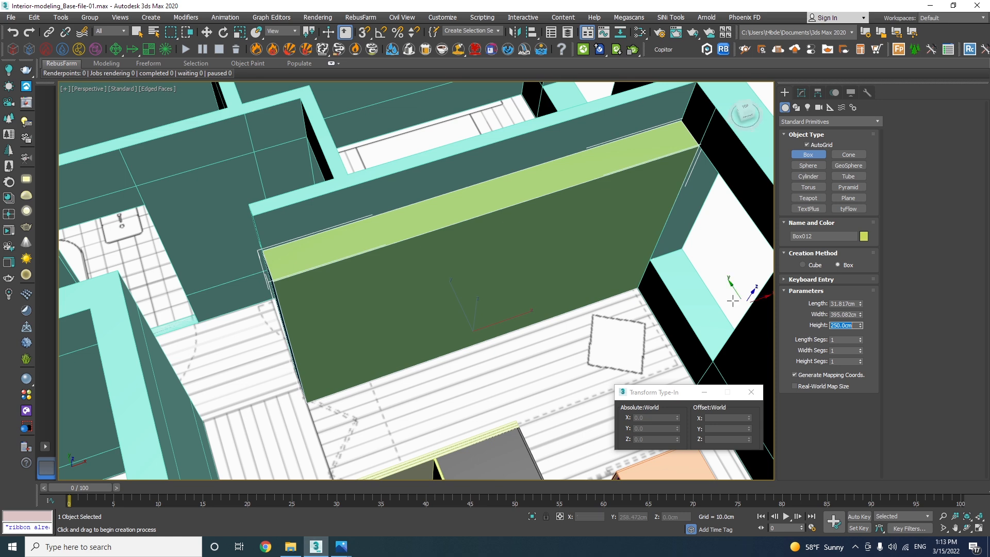
Step: Add an Edit Poly modifier to the new wall box and activate edge editing
key("w")
left_click_drag(538, 292, 522, 305, "alt")
middle_click_drag(523, 305, 501, 294, "alt")
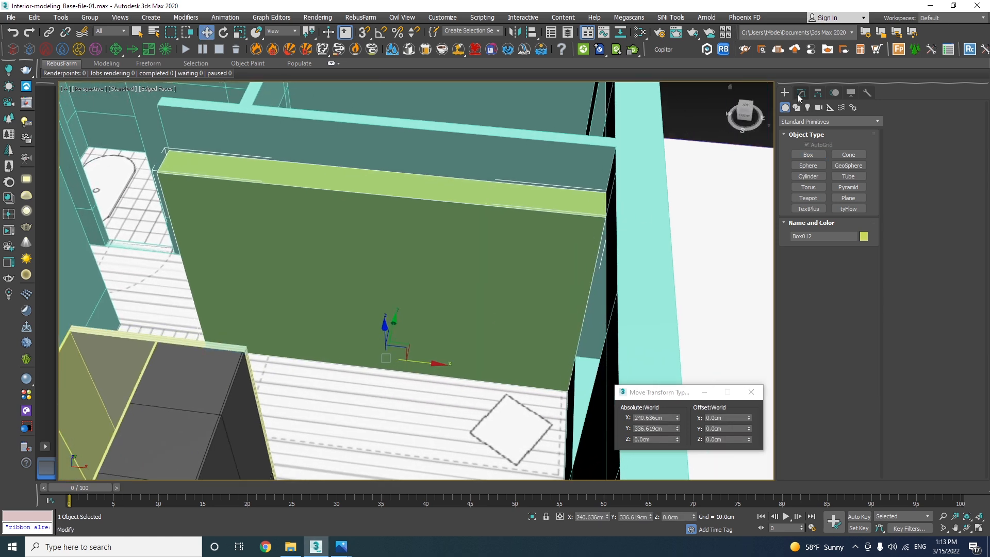
left_click(801, 93)
left_click(808, 124)
key("e")
left_click(801, 163)
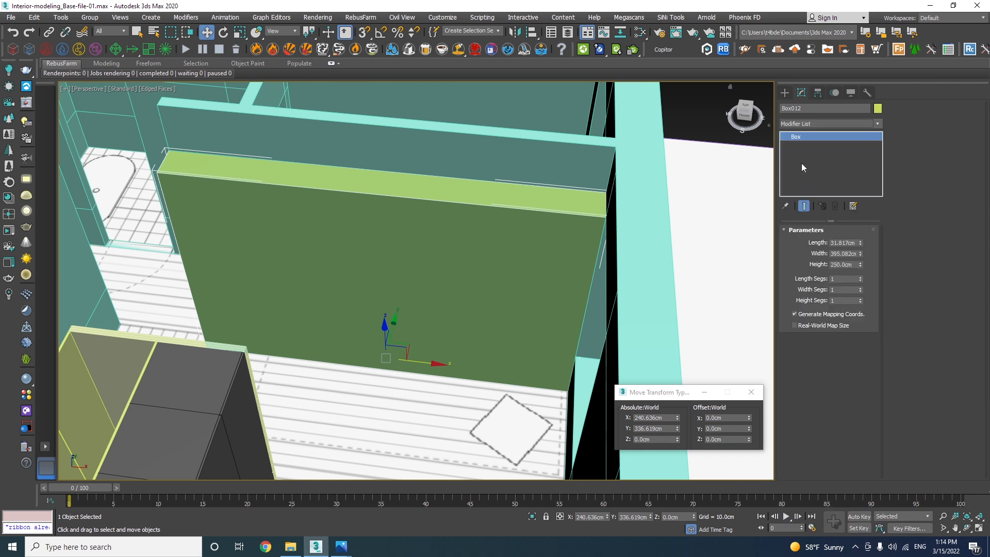
left_click(813, 311)
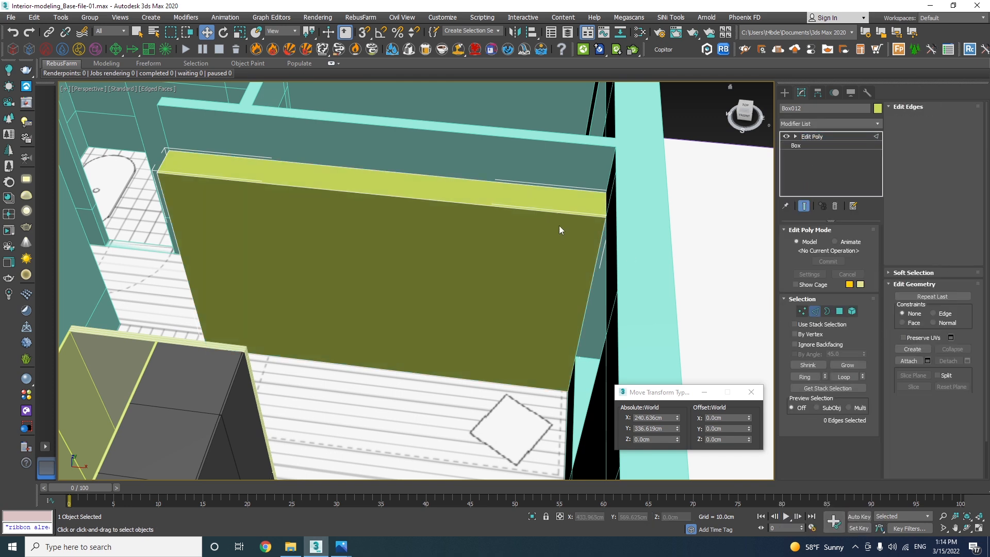
Step: Connect the wall box's long horizontal edges with 6 segments to divide it into columns
left_click_drag(423, 131, 419, 415)
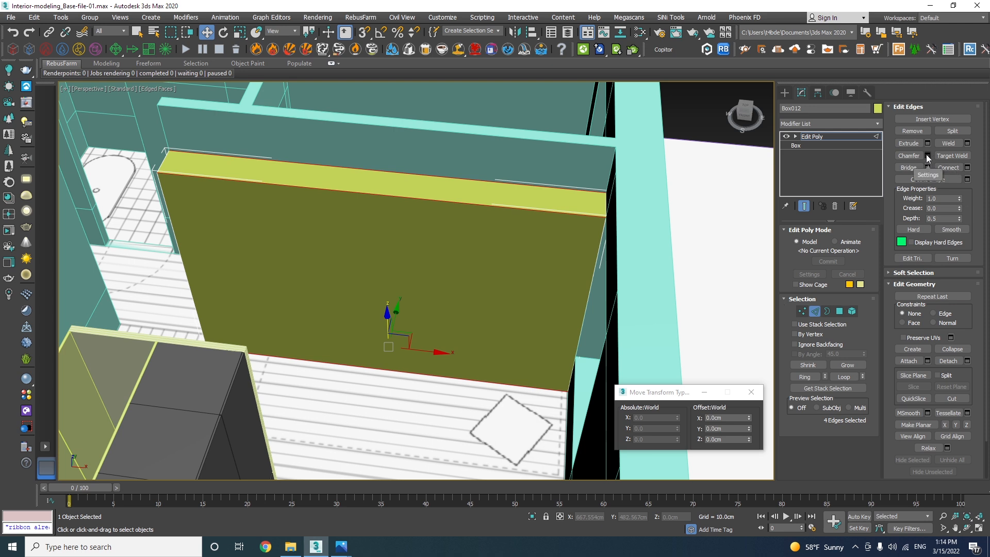
left_click(967, 167)
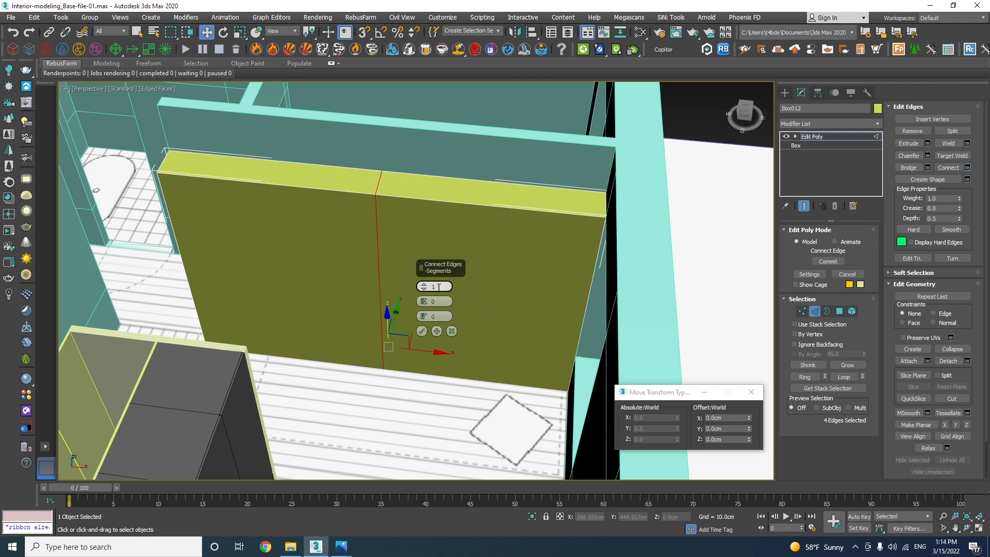
left_click(421, 330)
middle_click_drag(469, 313, 469, 292, "alt")
Step: Following the shelving reference photo, connect the wall box's vertical edges with 1 segment and set that edge loop's height at Z 60 cm
left_click(342, 546)
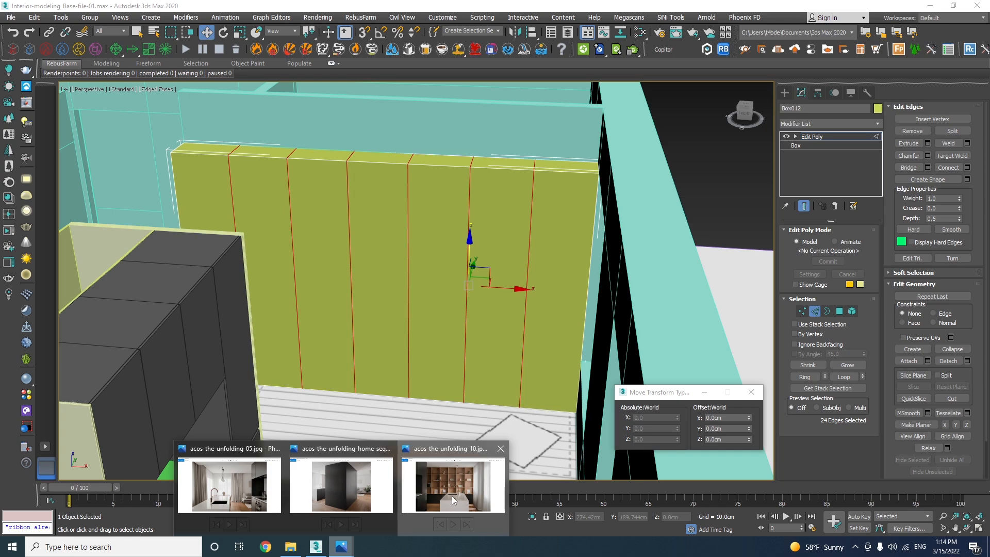
left_click(451, 496)
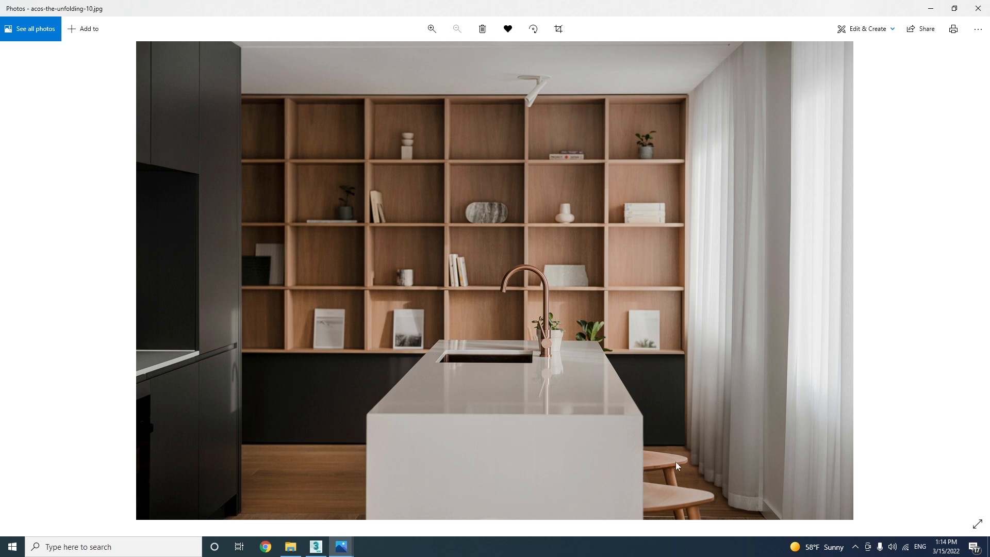
left_click(316, 546)
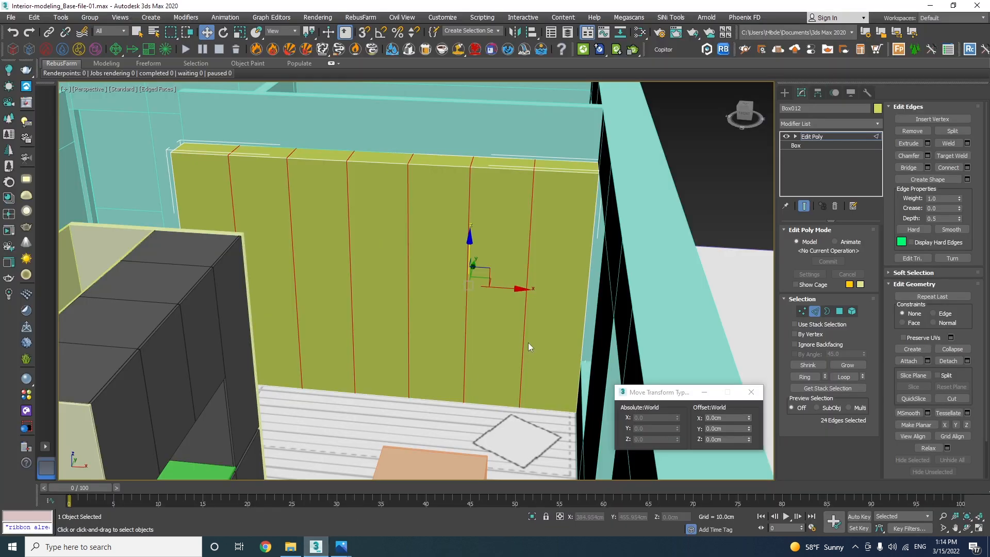
left_click(113, 277)
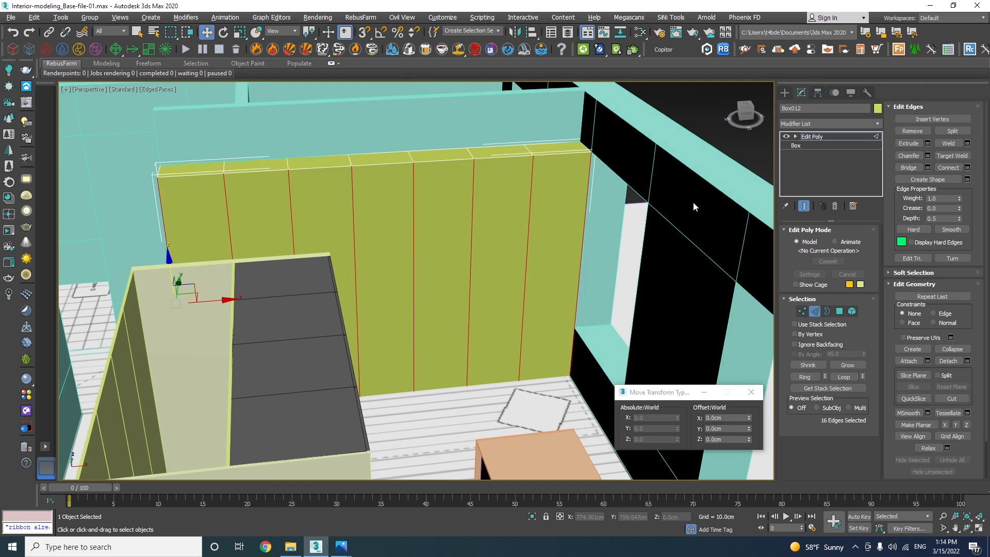
left_click(967, 167)
left_click_drag(433, 284, 422, 285)
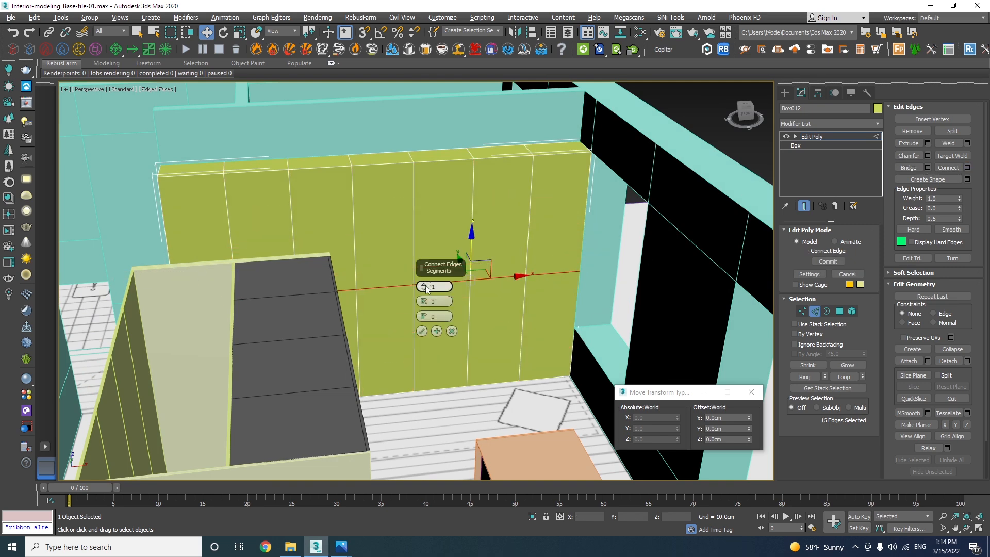
left_click(422, 331)
scroll(550, 305, "up", 6)
key("s")
left_click_drag(327, 227, 544, 390)
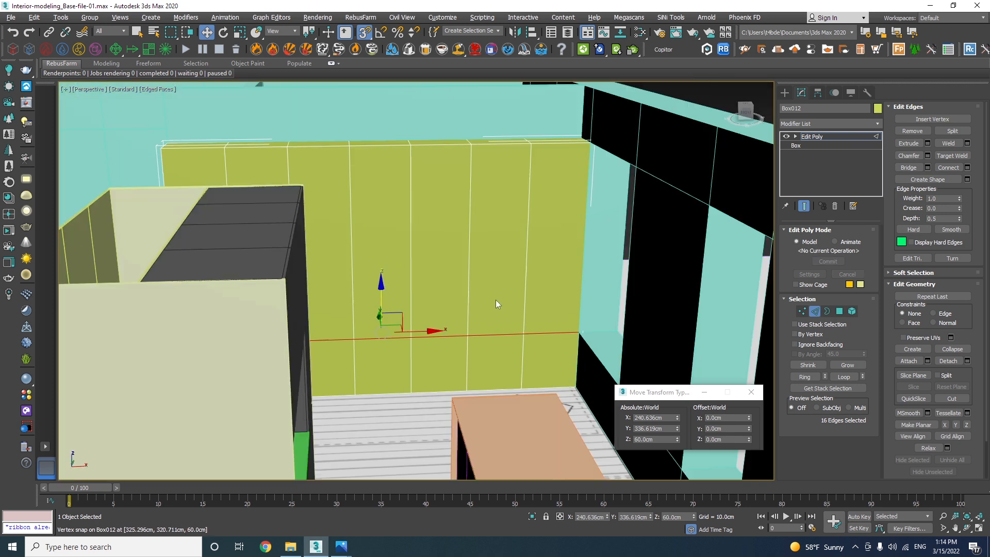
Step: Connect the vertical edges above the base row of the wall box with 3 segments to form the shelf rows
scroll(494, 298, "down", 5)
right_click(573, 197)
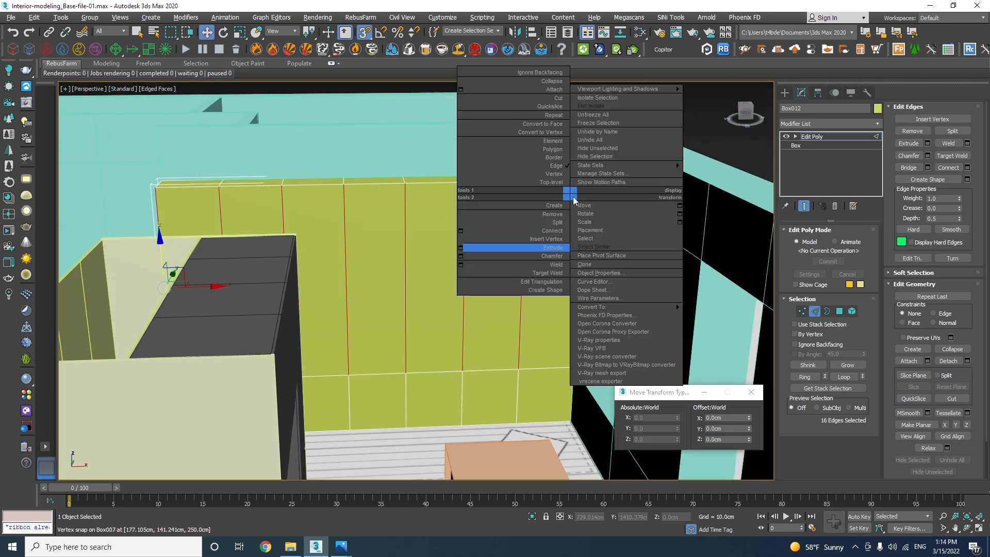
left_click(461, 228)
left_click(423, 285)
left_click(423, 284)
left_click(422, 330)
mouse_move(477, 338)
middle_mouse_down("alt")
mouse_move(457, 339)
mouse_move(464, 349)
middle_mouse_up("alt")
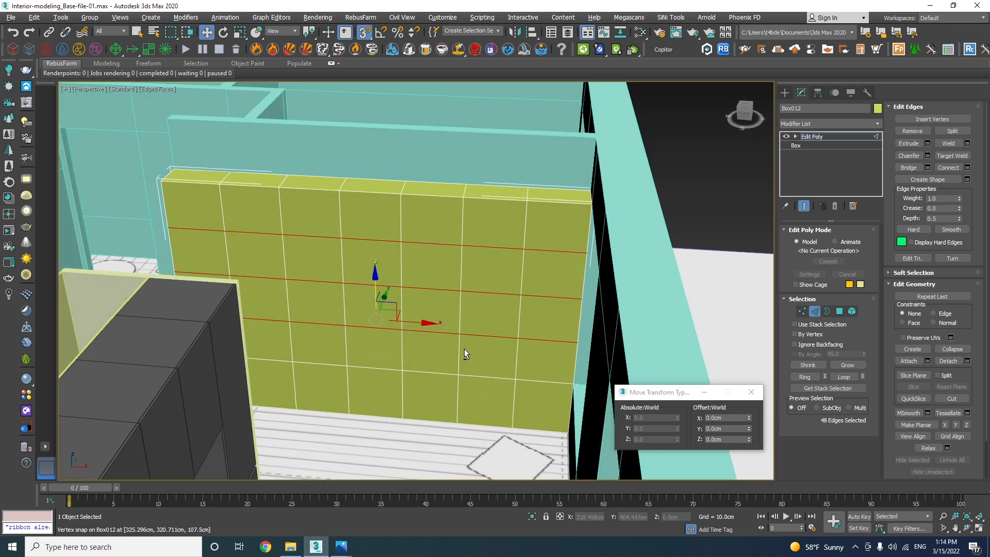
Step: Select all front polygons of the wall box above the base row
mouse_move(341, 546)
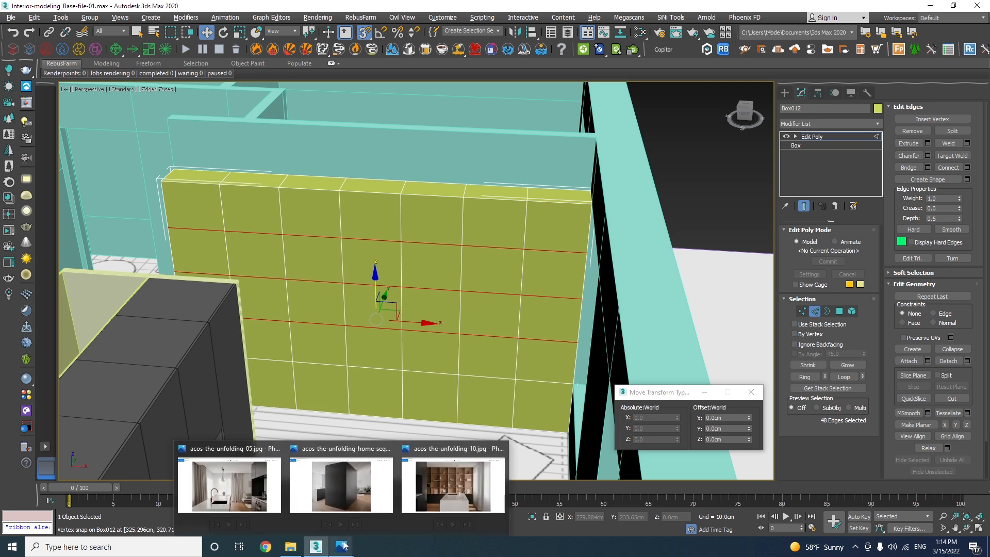
mouse_move(422, 496)
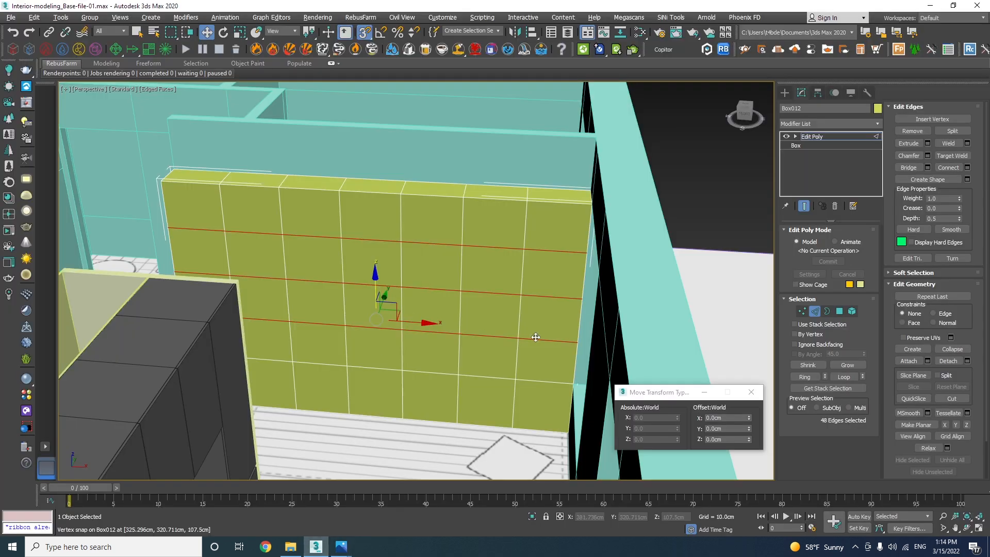
key("4")
left_click(535, 227)
key("q")
mouse_move(535, 227)
left_mouse_down()
mouse_move(225, 215)
mouse_move(206, 242)
mouse_move(482, 276)
mouse_move(534, 327)
mouse_move(492, 320)
mouse_move(536, 355)
left_mouse_up()
mouse_move(449, 334)
left_mouse_down()
mouse_move(419, 349)
mouse_move(349, 316)
mouse_move(320, 342)
mouse_move(258, 302)
mouse_move(261, 343)
left_mouse_up()
middle_click_drag(262, 344, 228, 314, "alt")
mouse_move(228, 313)
left_mouse_down()
mouse_move(219, 299)
mouse_move(351, 329)
left_mouse_up()
middle_click_drag(351, 328, 371, 278, "alt")
scroll(488, 203, "up", 3)
middle_click_drag(488, 203, 523, 273, "alt")
Step: Inset the selected front polygons by about 2.5 cm, comparing Group and switching to By Polygon so each cell is inset separately
right_click(526, 258)
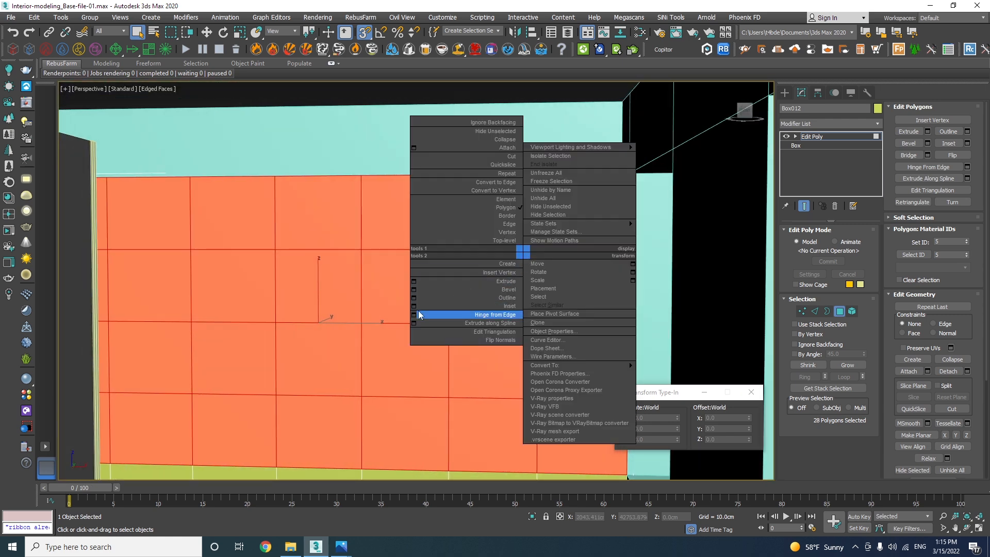
left_click(419, 307)
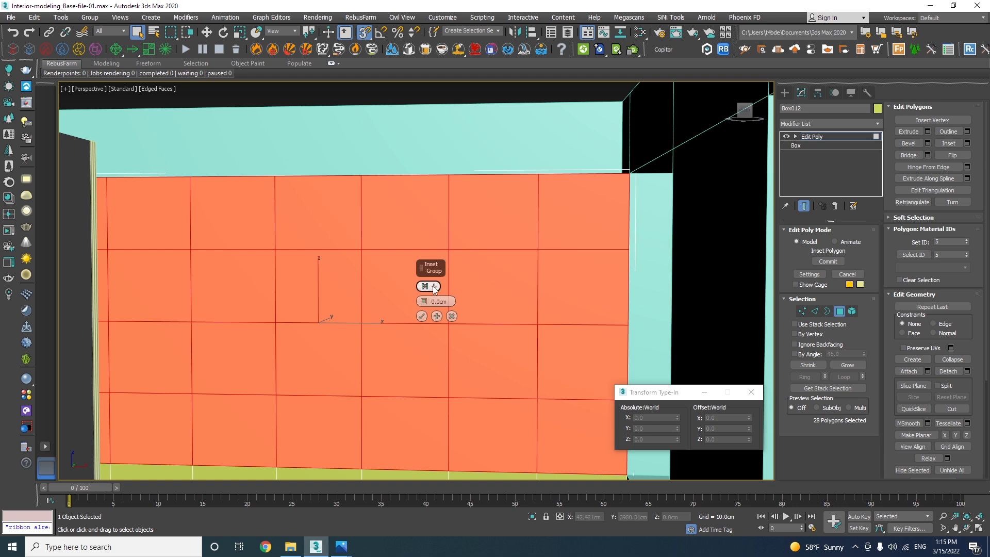
left_click(433, 286)
left_click(451, 306)
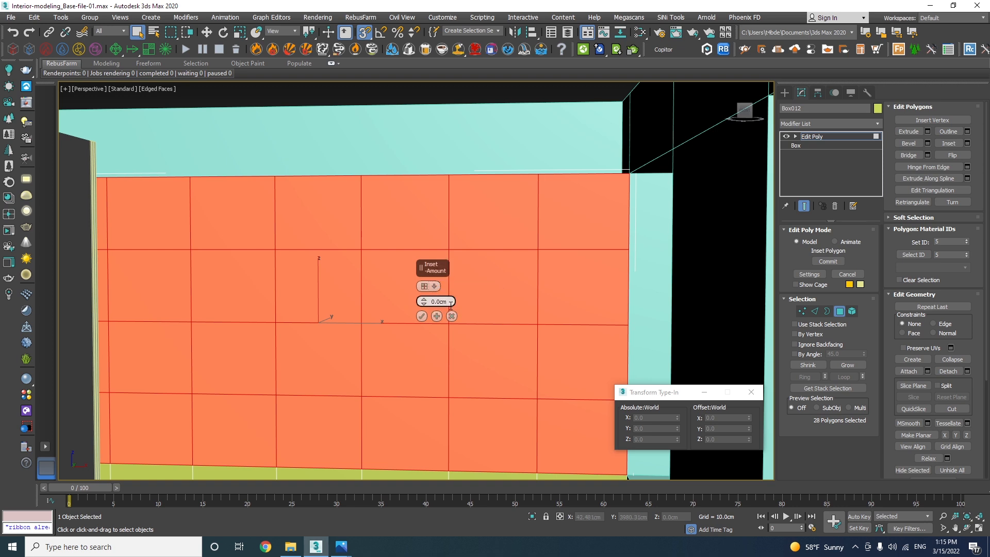
left_click(434, 286)
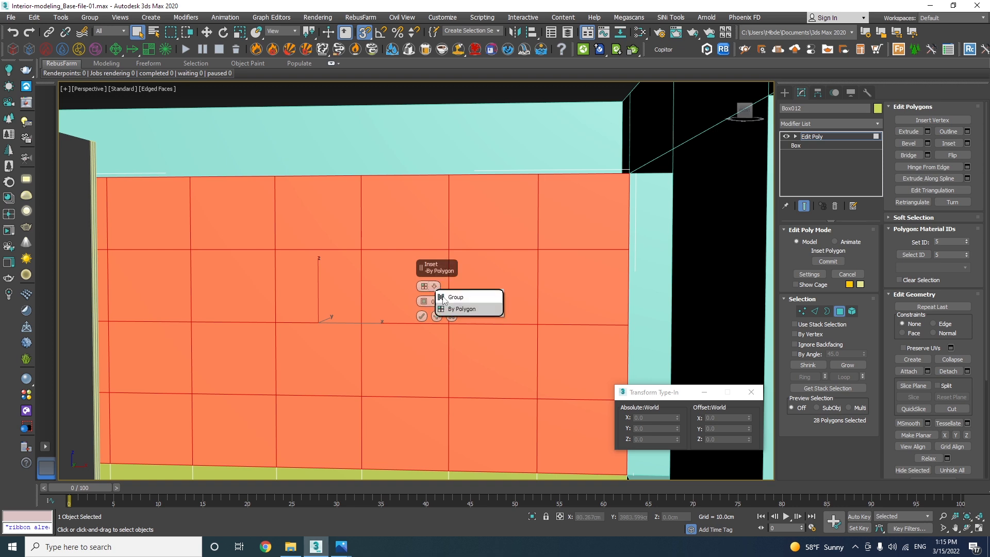
left_click(451, 298)
left_click_drag(425, 305, 364, 149)
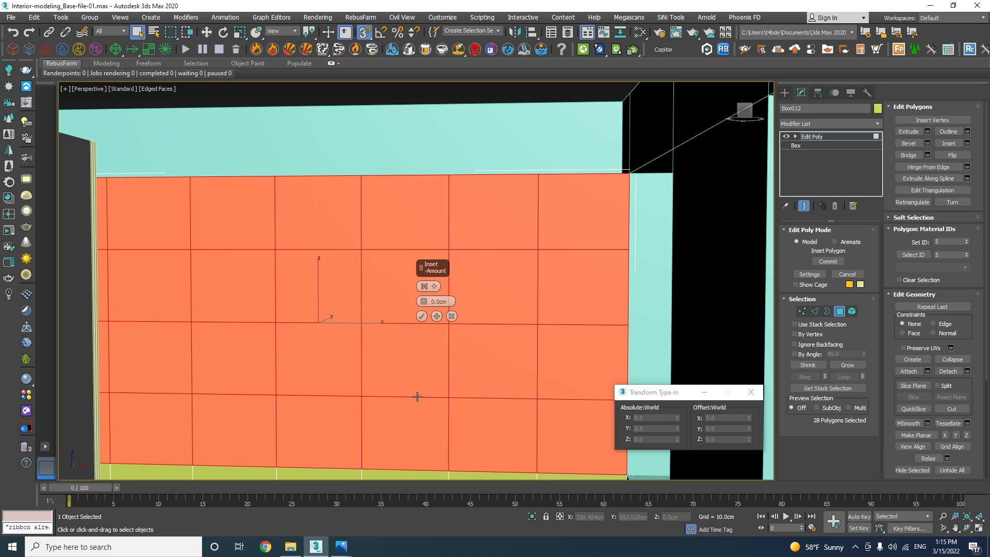
left_click(425, 286)
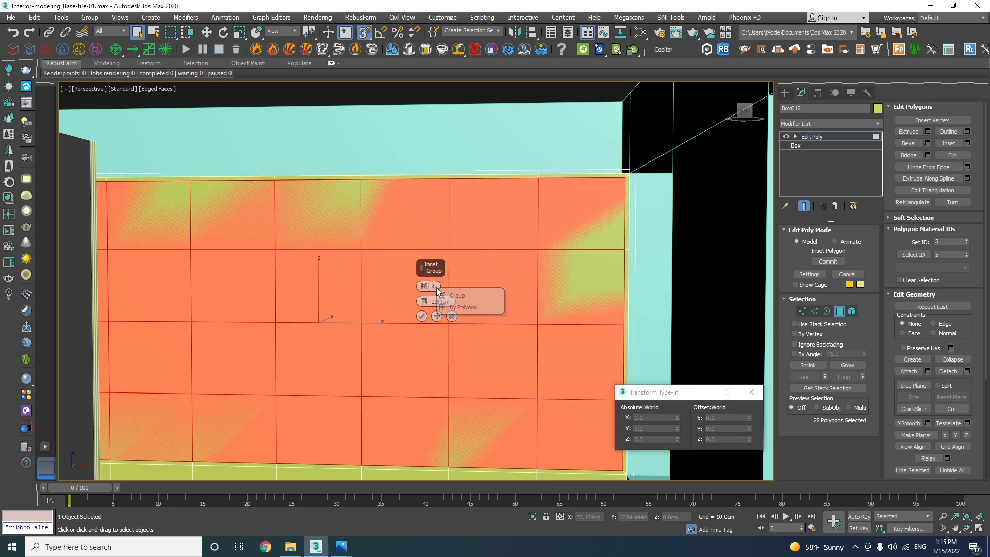
left_click(460, 308)
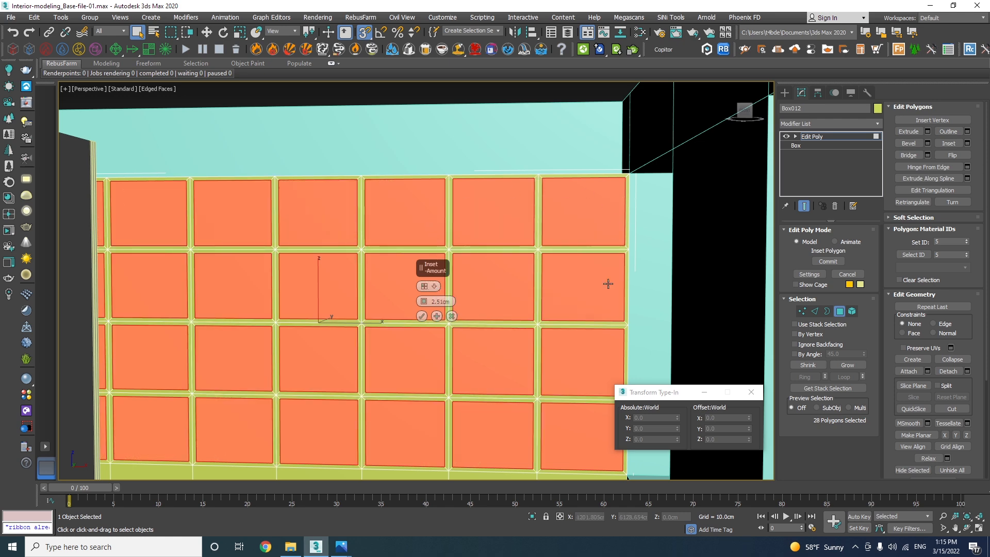
Step: Try inset amounts of 1.5 cm and 1 cm on the front cells, and apply the inset at 1 cm
scroll(527, 334, "up", 6)
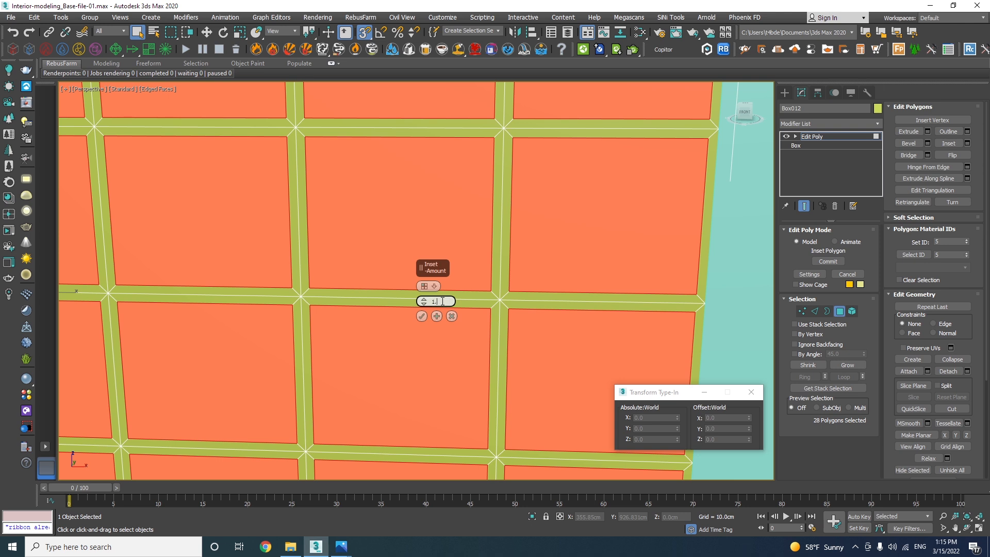
key("Return")
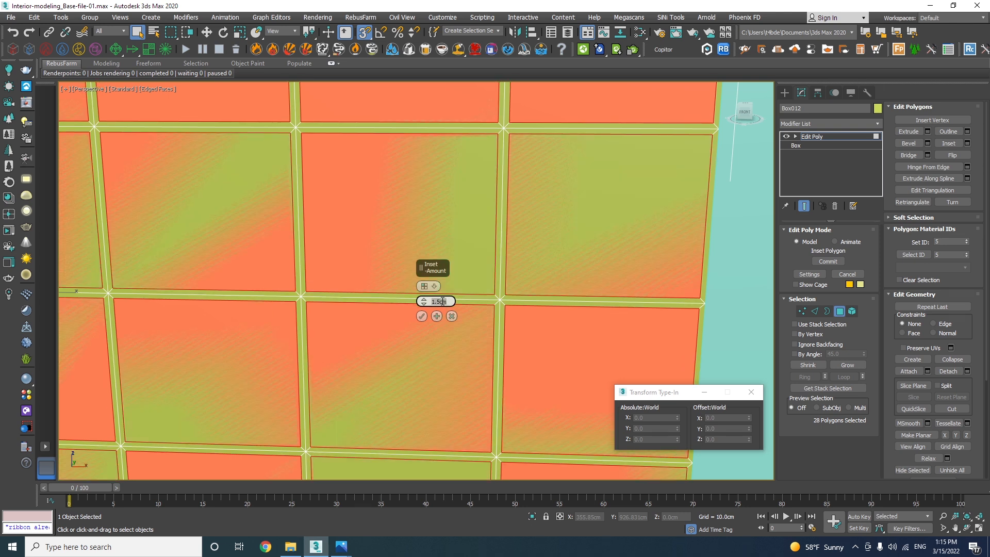
type("1")
key("Return")
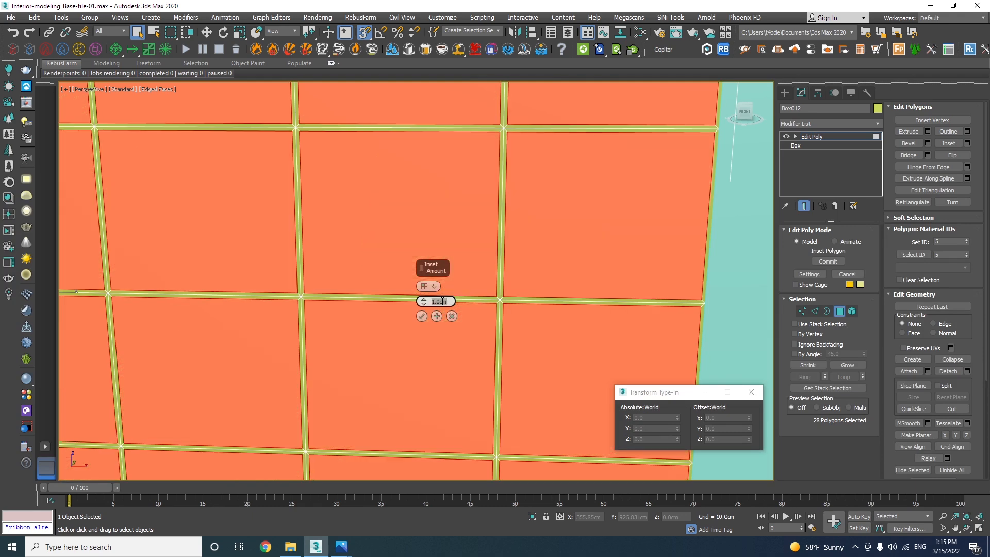
scroll(681, 254, "down", 3)
middle_click_drag(614, 242, 475, 299, "alt")
scroll(622, 248, "down", 3)
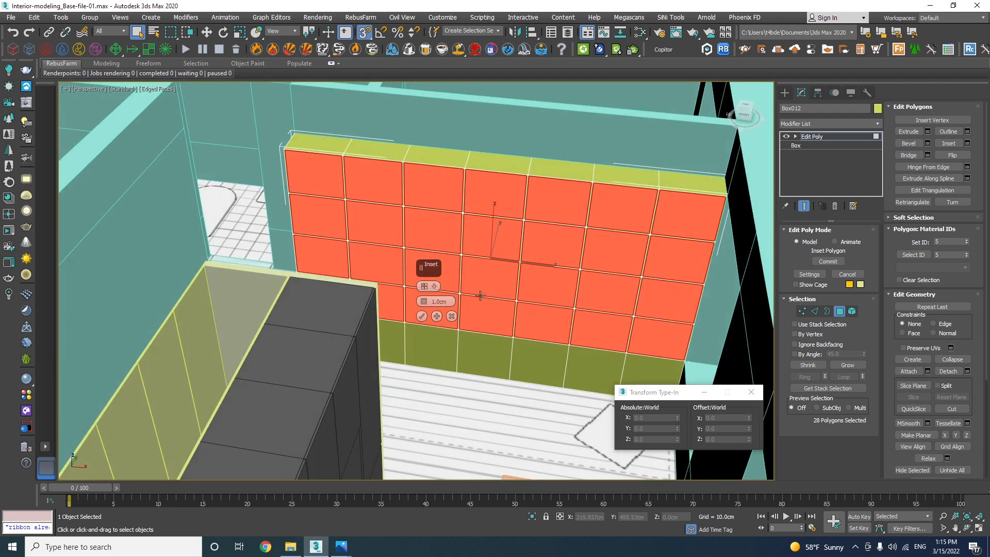
left_click(421, 316)
Step: Extrude the inset polygons inward by about 31.7 cm to hollow out the shelf compartments, and leave polygon editing
scroll(457, 261, "up", 2)
scroll(523, 265, "up", 2)
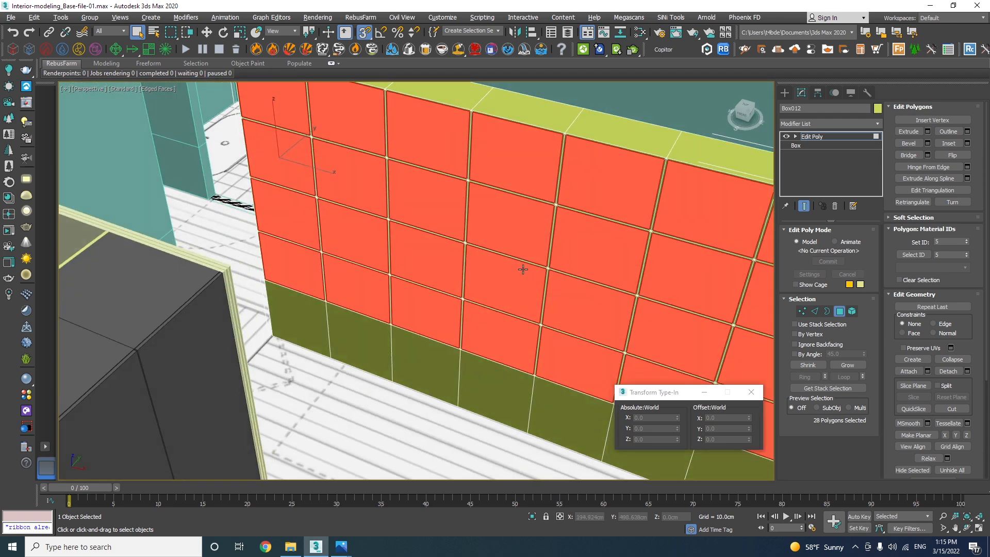
right_click(531, 212)
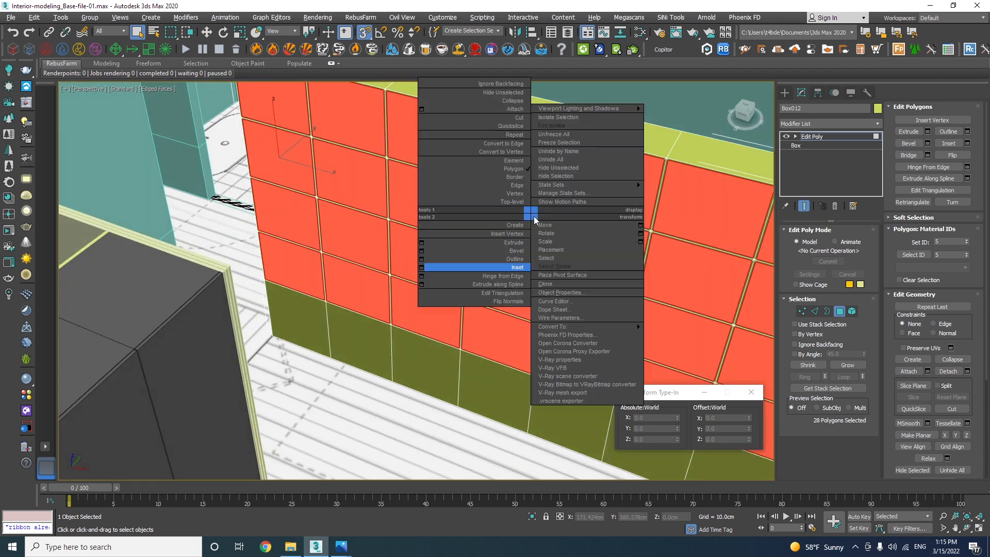
left_click(421, 242)
middle_click_drag(422, 243, 423, 273, "alt")
left_click_drag(424, 305, 407, 441)
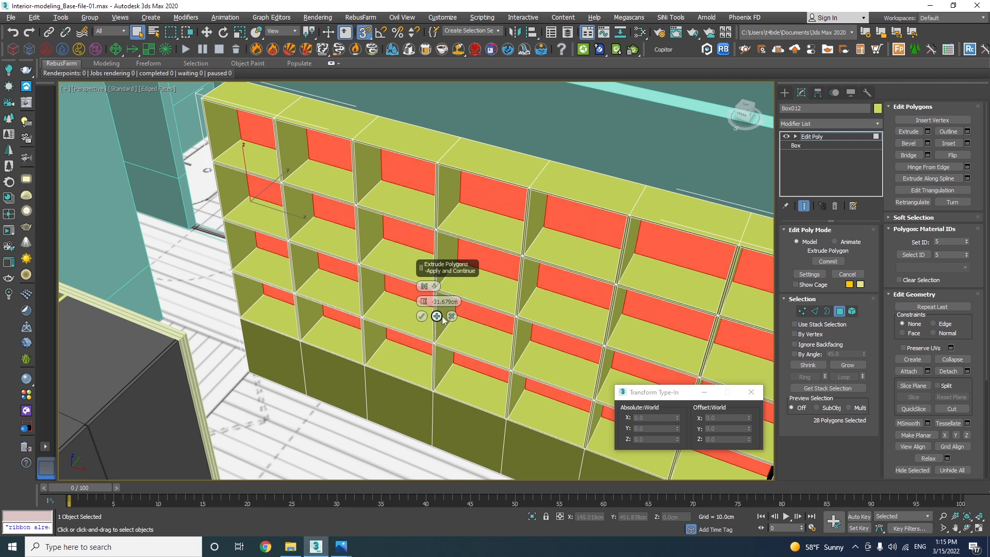
left_click(421, 316)
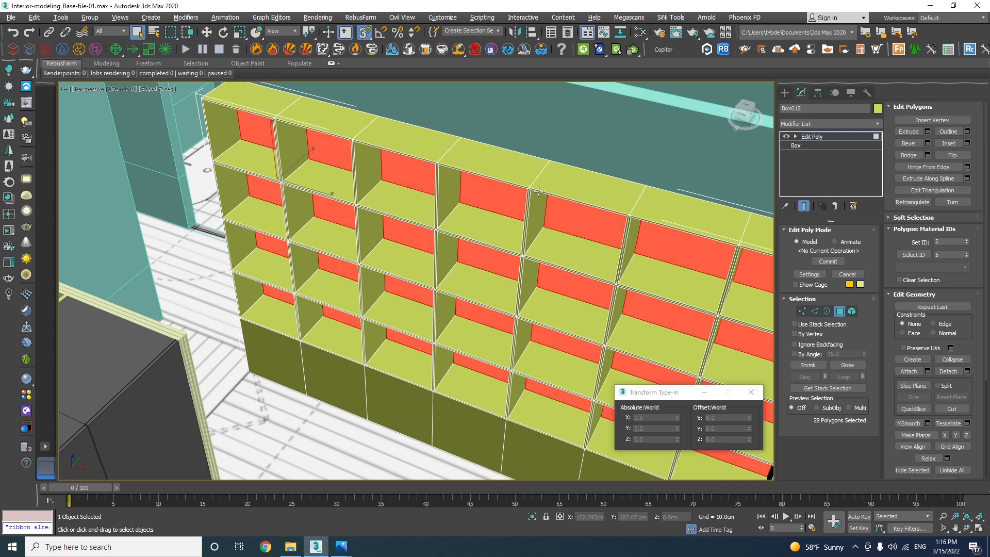
key("F2")
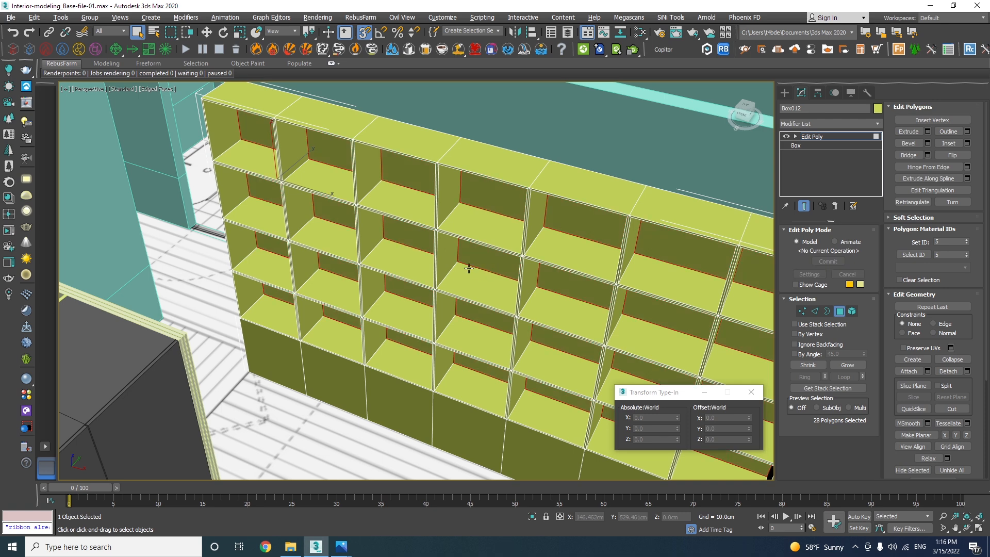
left_click(838, 313)
middle_click_drag(567, 247, 464, 233, "alt")
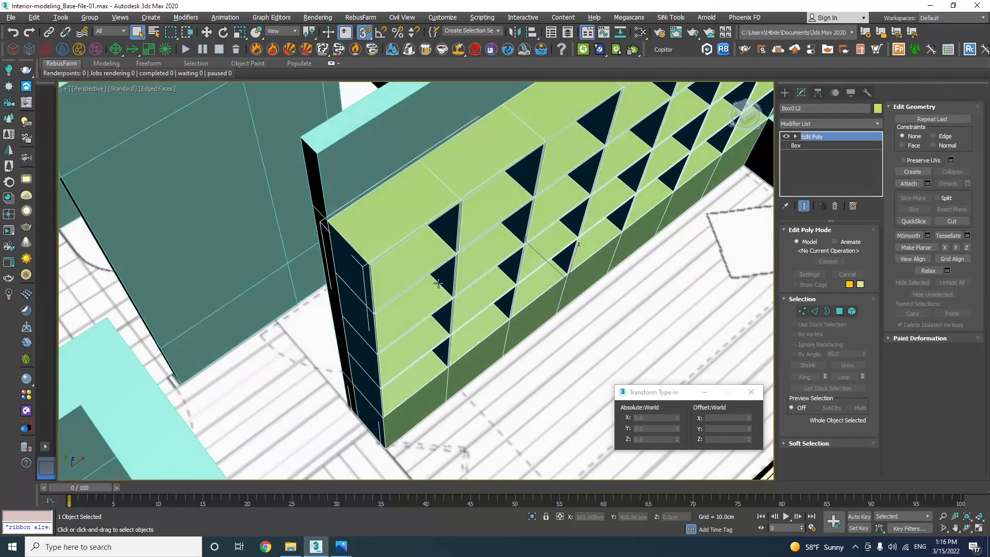
Step: Create a box side panel snapped over the end face of the shelving box, about 250 by 31.8 cm, with height -1.5 cm
left_click(784, 92)
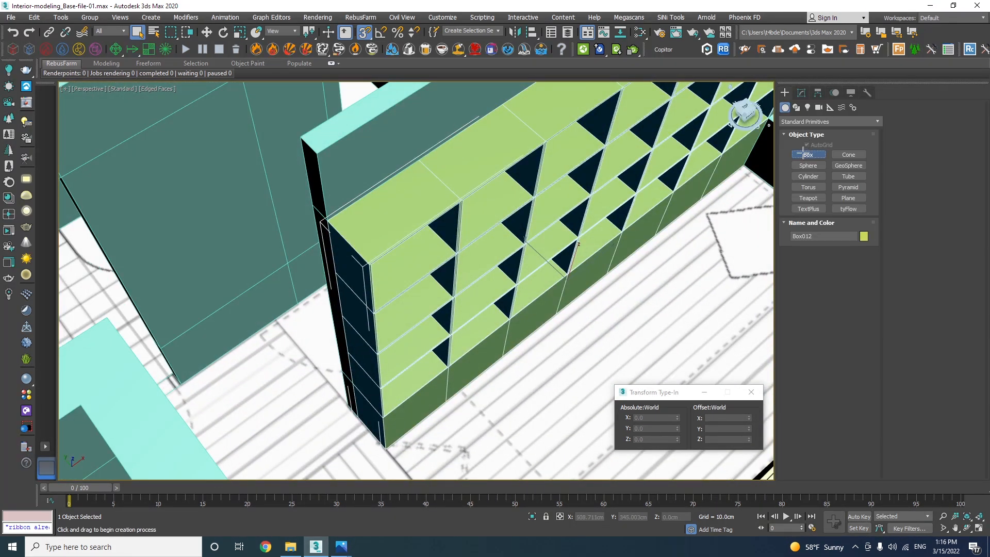
left_click(808, 154)
left_click_drag(328, 226, 381, 445)
key("s")
left_click(385, 443)
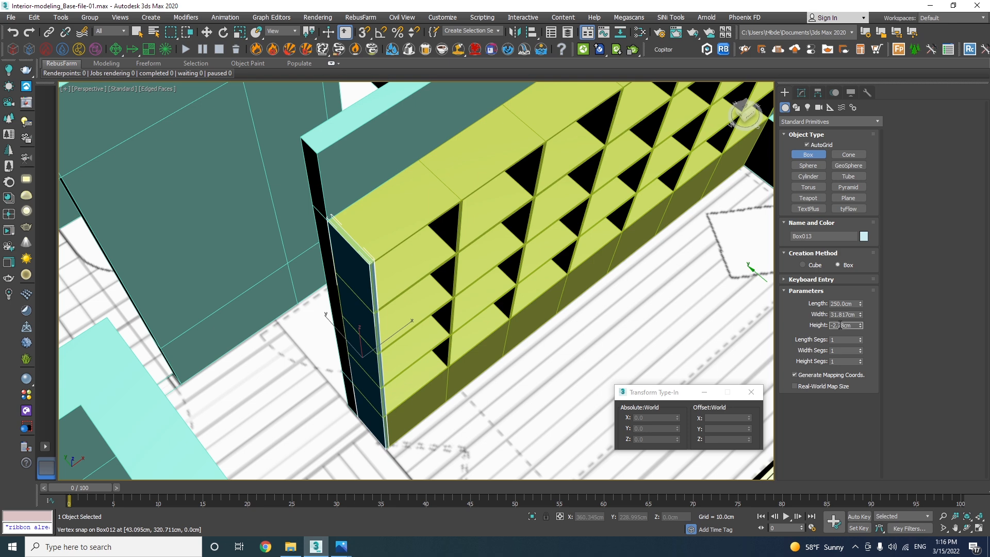
key("s")
key("w")
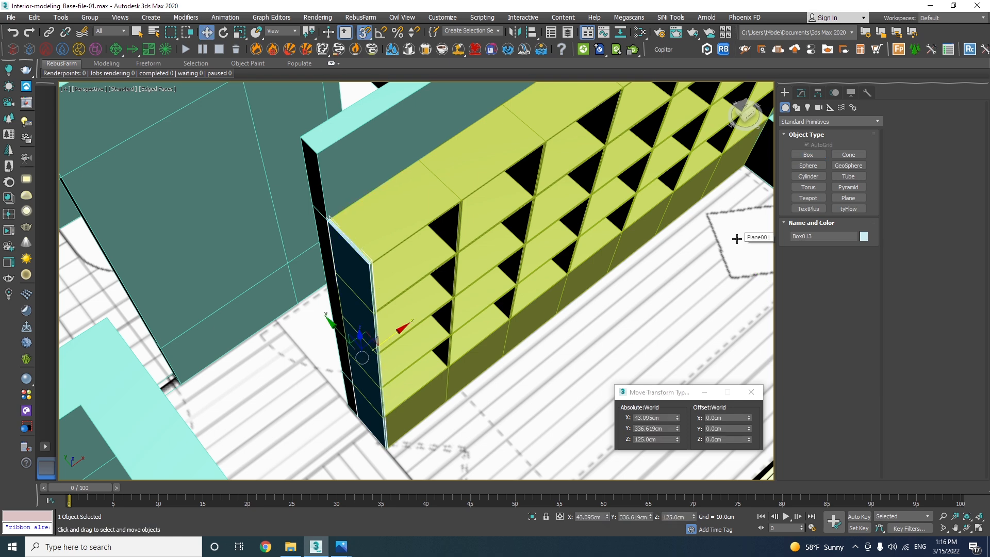
Step: Delete the original shelving box, keeping only the new side panel
left_click(644, 217)
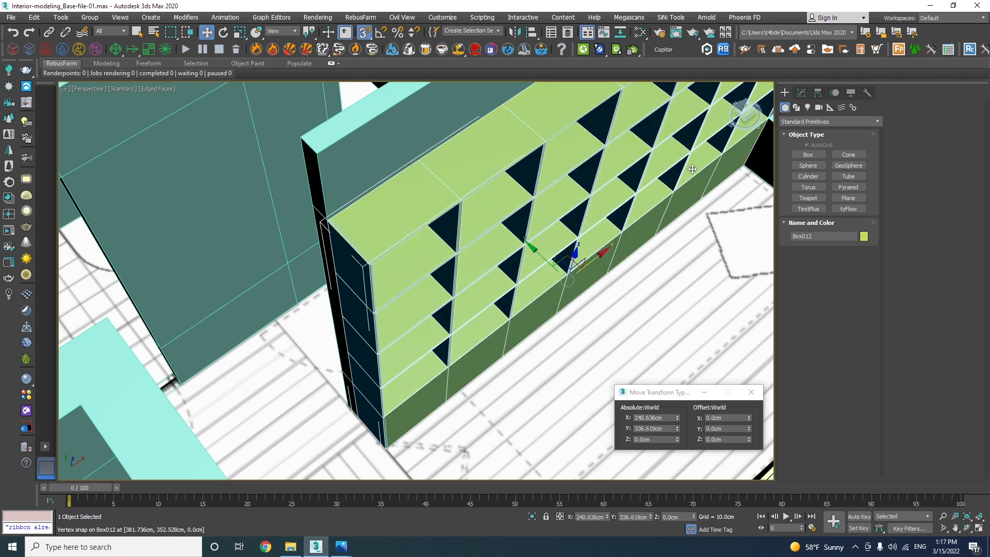
key("Delete")
scroll(459, 276, "up", 3)
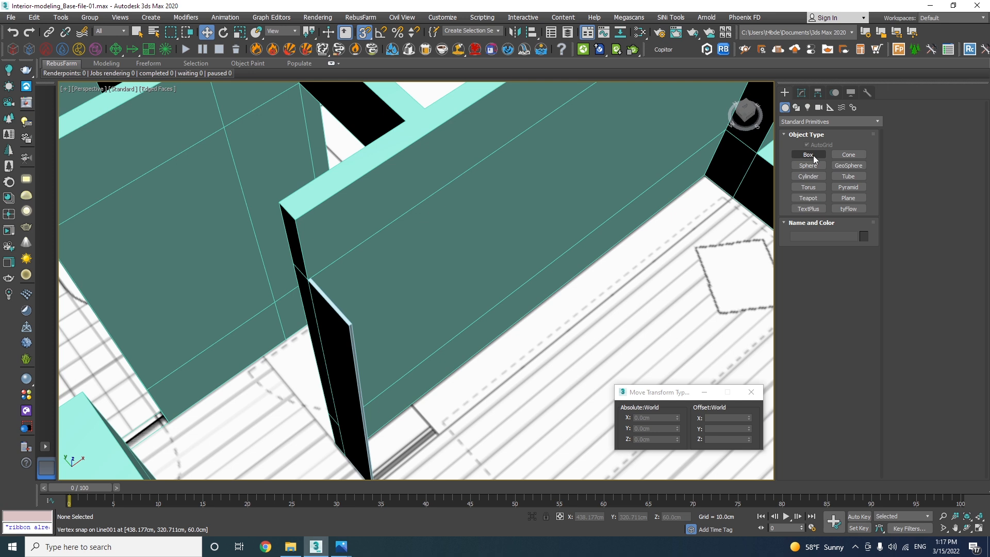
Step: Set the side panel's height segments to 2 to give its thickness a middle edge
scroll(359, 311, "up", 4)
left_click(360, 310)
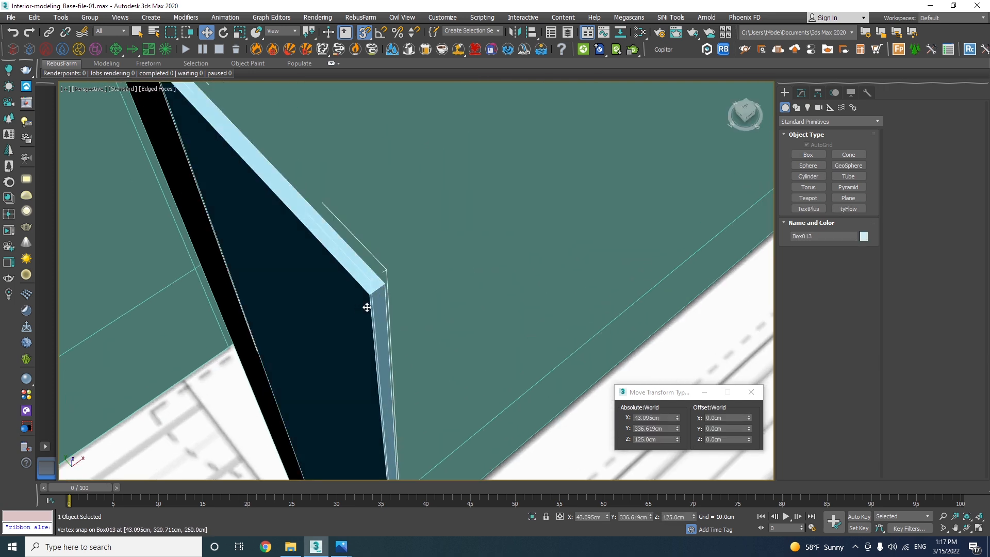
left_click(800, 93)
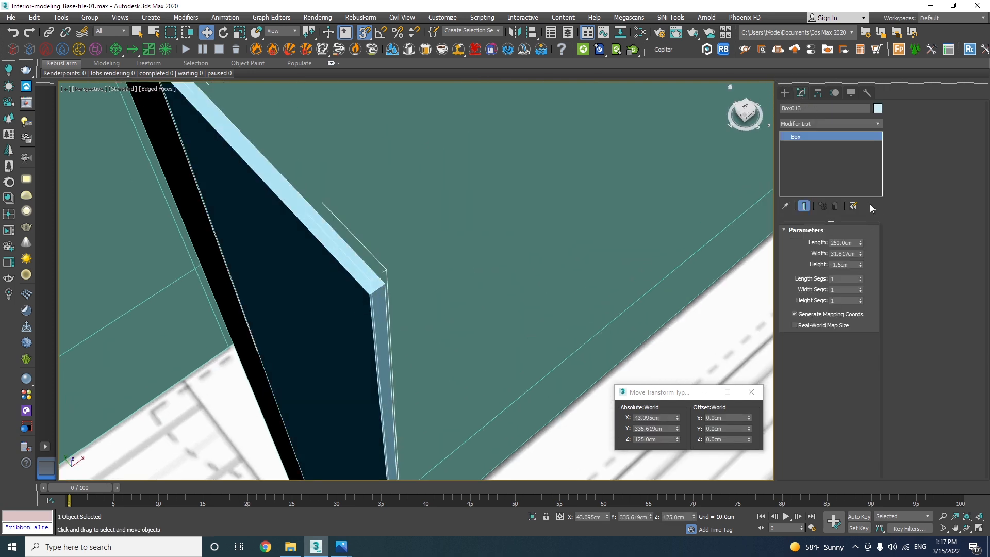
left_click(860, 299)
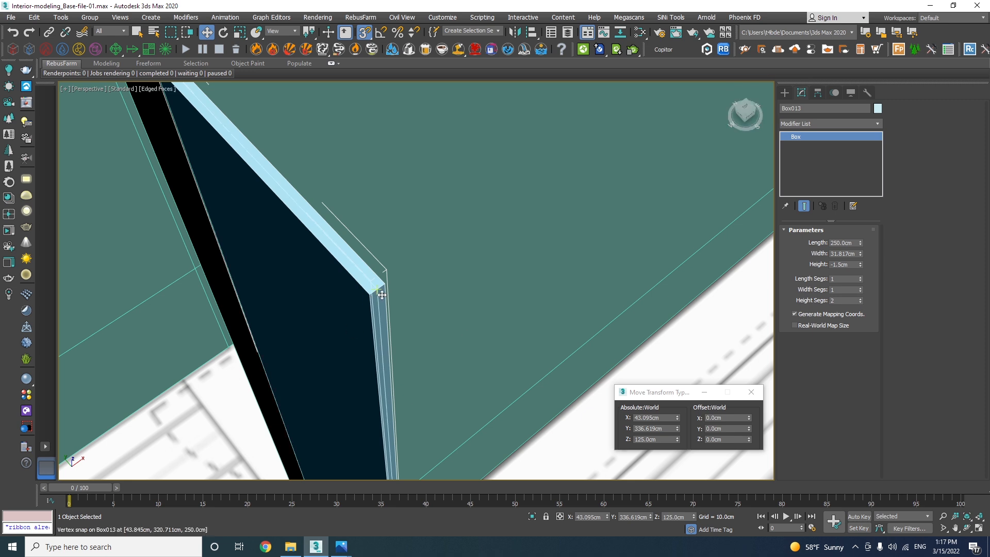
Step: Make one copy of the side panel at the opposite end of the wall, and snap it into the corner at about X 436.7 cm
scroll(381, 299, "down", 10)
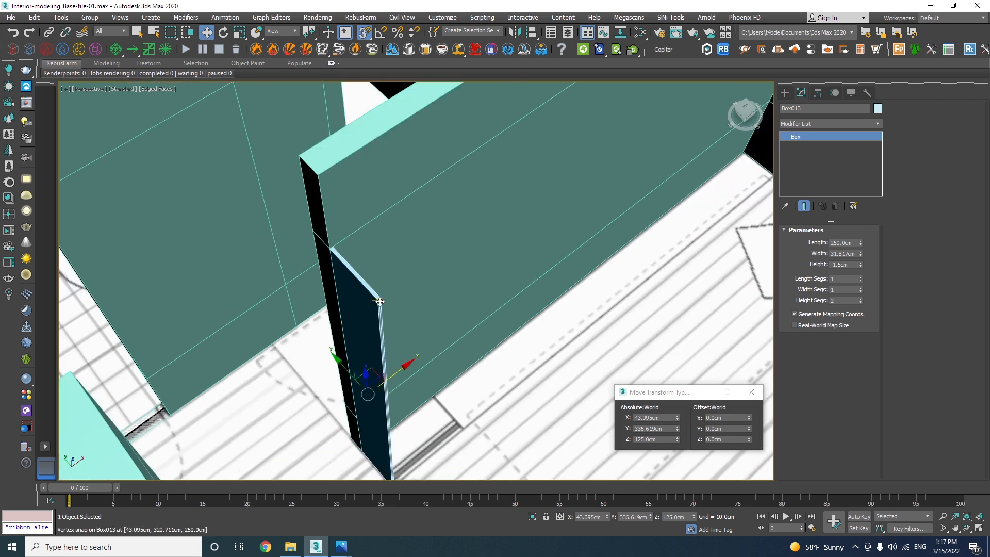
key("s")
left_click_drag(320, 371, 550, 151, "shift")
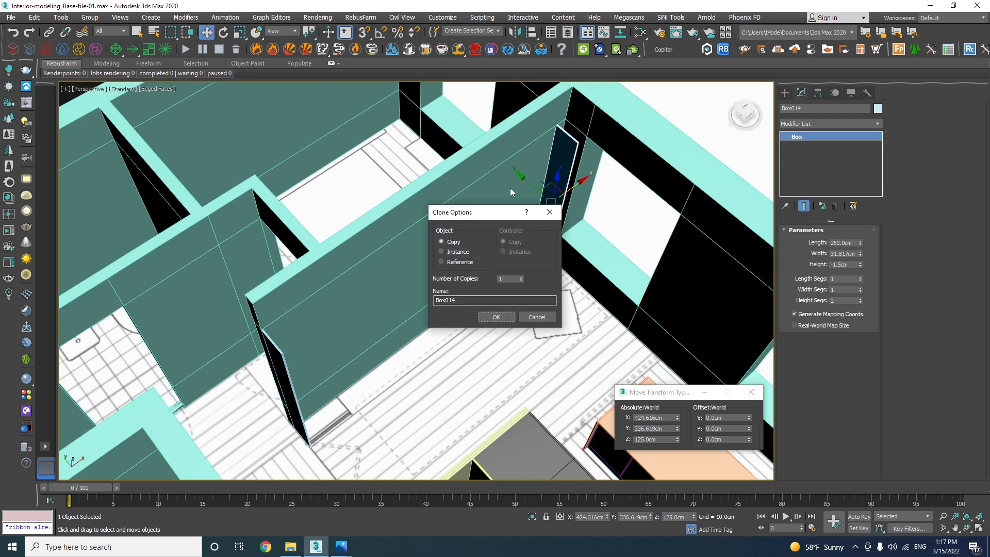
key("Return")
scroll(510, 187, "up", 10)
key("s")
left_click_drag(484, 176, 534, 160)
scroll(534, 161, "down", 5)
scroll(534, 161, "down", 1)
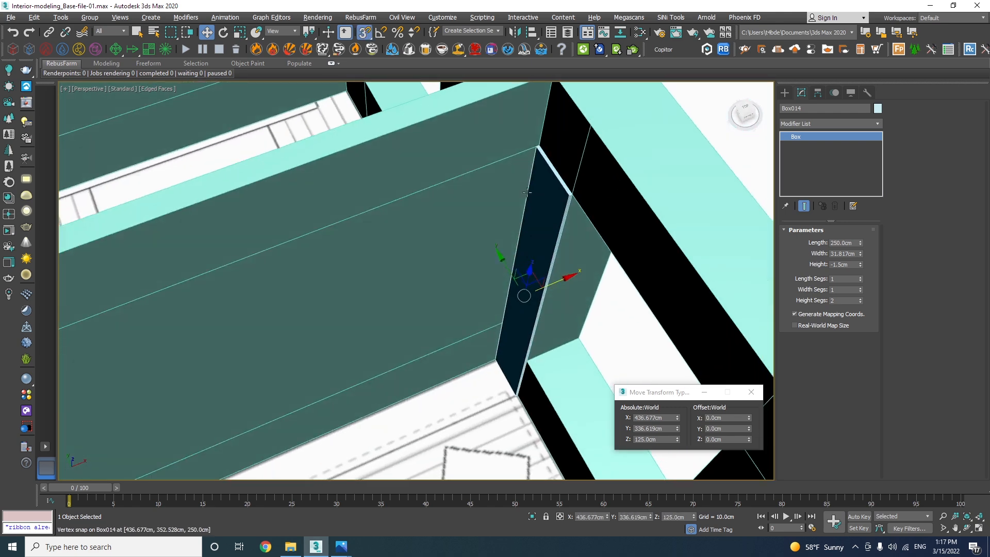
Step: Create a plane across the tops of both side panels, about 31.8 by 393.6 cm, snapped between the middle edges of their thickness
left_click(785, 92)
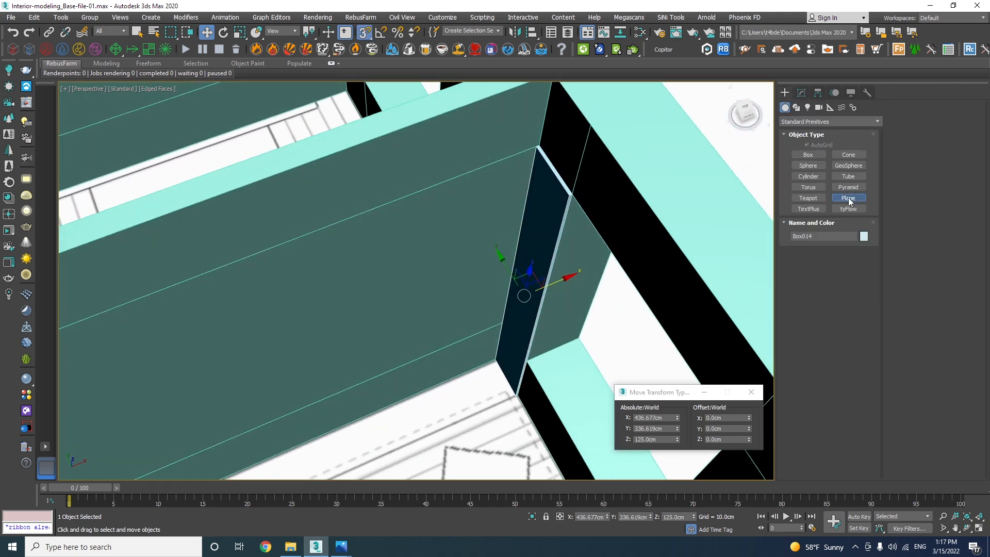
left_click(848, 198)
scroll(587, 206, "up", 5)
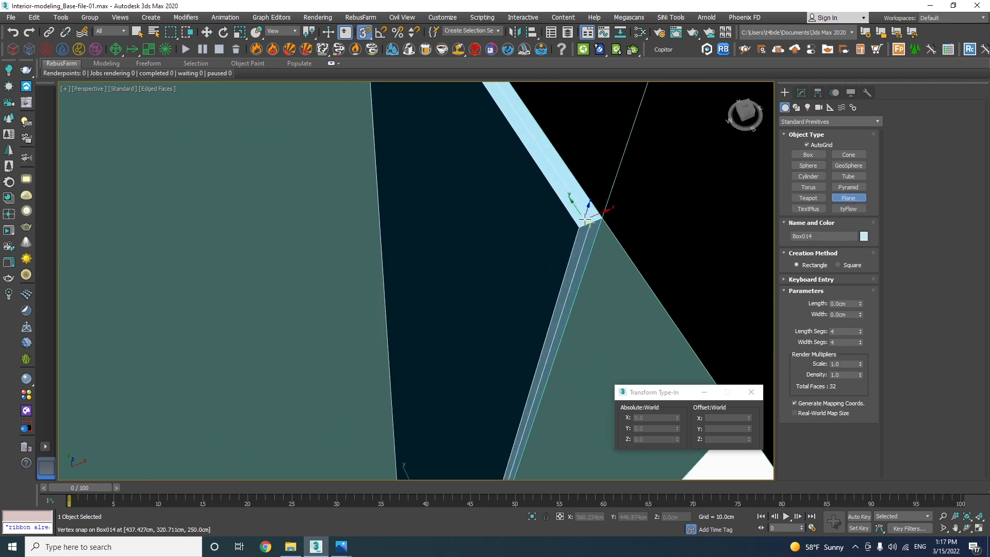
scroll(588, 206, "down", 6)
left_click_drag(585, 201, 380, 255)
scroll(428, 263, "up", 6)
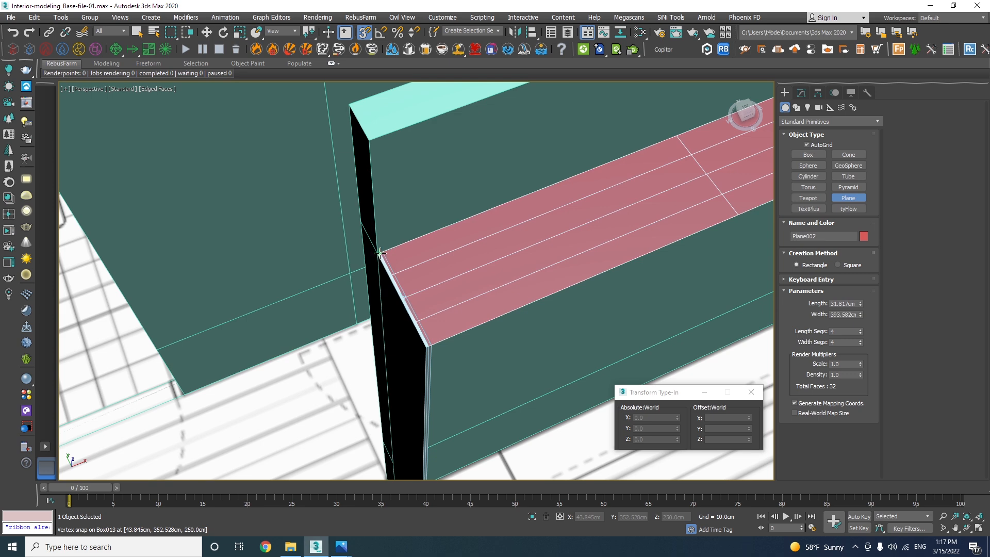
middle_click_drag(407, 237, 334, 266)
scroll(335, 265, "down", 4)
middle_click_drag(499, 245, 468, 252, "alt")
key("w")
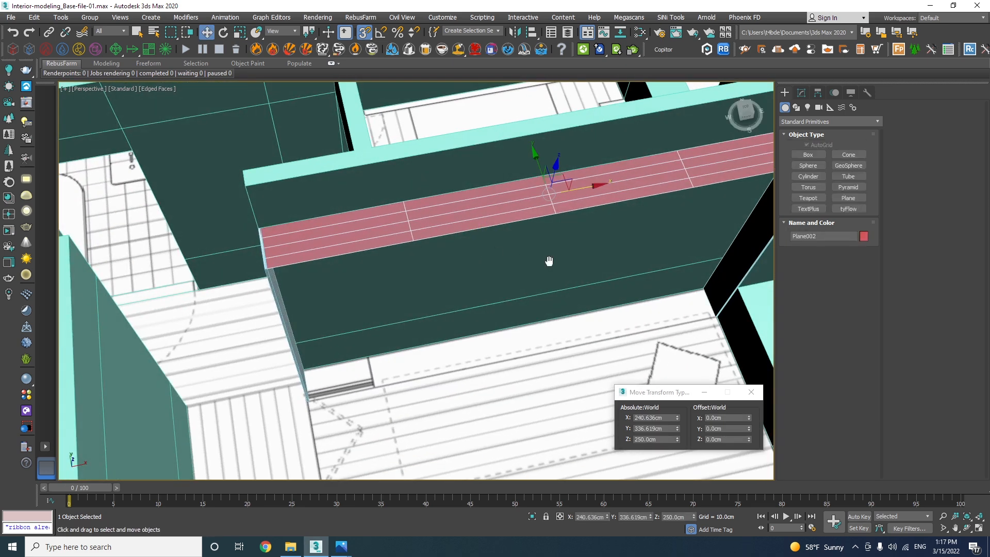
Step: Set the top plane's length segments to 1 and width segments to 6 to mark the shelf divisions
middle_click_drag(557, 256, 479, 287)
left_click(801, 93)
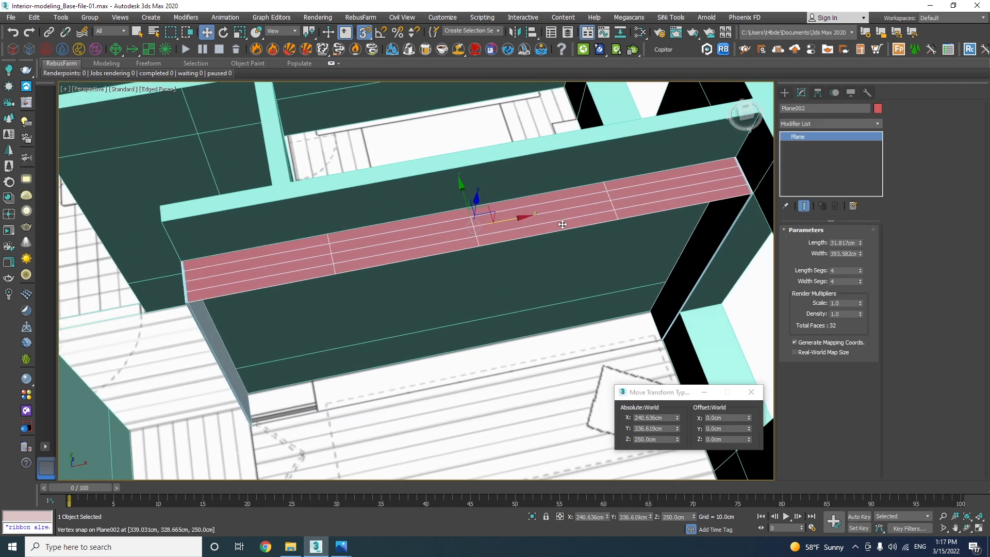
right_click(859, 281)
right_click(860, 271)
double_click(840, 282)
type("6")
key("Return")
Step: Make five copies of the left side panel along the wall, snapped to the segment divisions of the top guide plane
scroll(284, 232, "up", 4)
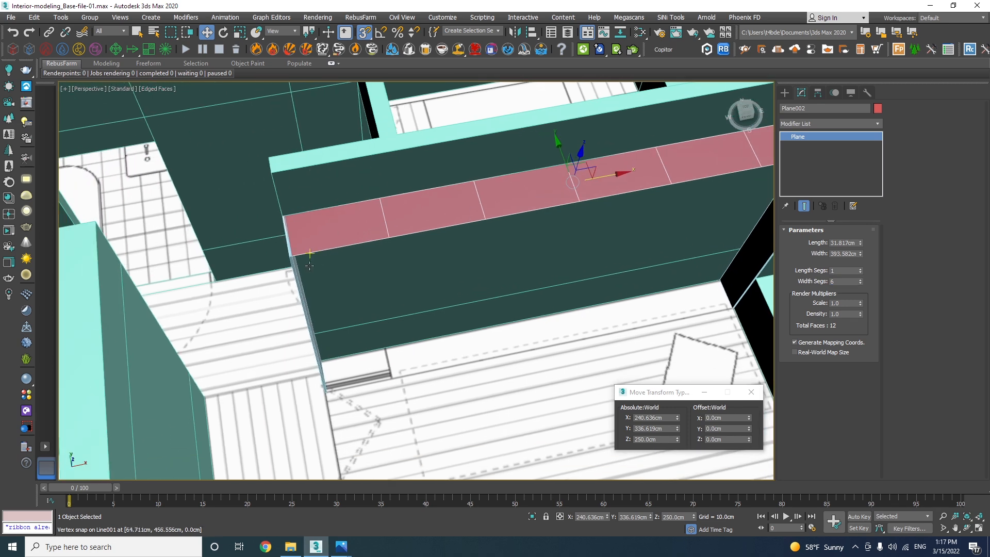
left_click(293, 264)
scroll(294, 253, "up", 2)
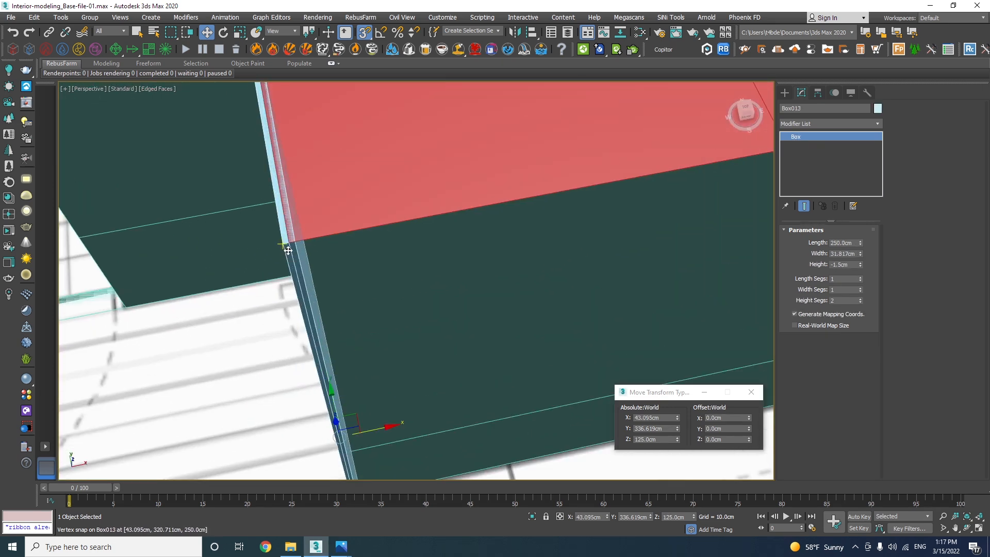
left_click_drag(295, 245, 515, 211, "shift")
scroll(297, 252, "down", 3)
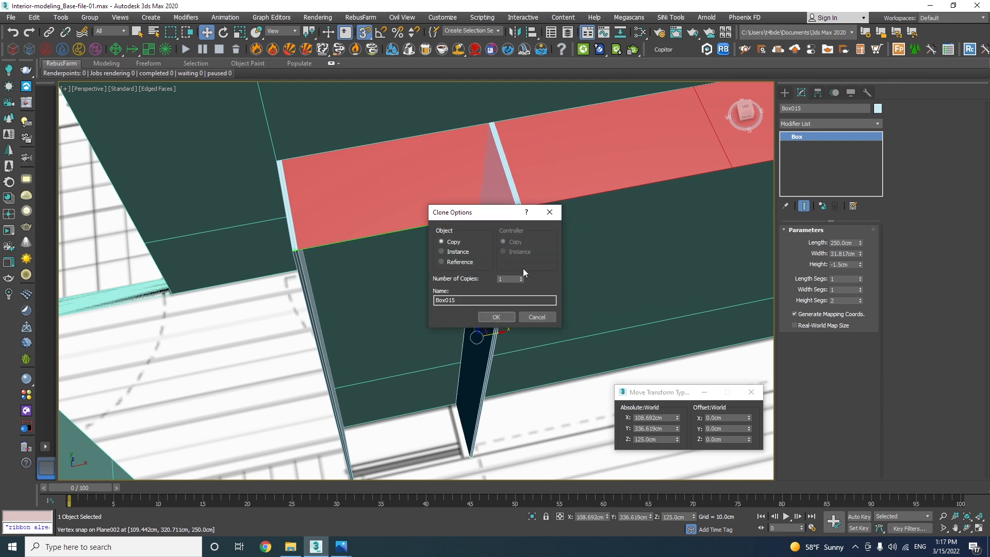
left_click(508, 315)
scroll(506, 225, "down", 4)
middle_click_drag(506, 226, 396, 256)
middle_click_drag(490, 273, 504, 230, "alt")
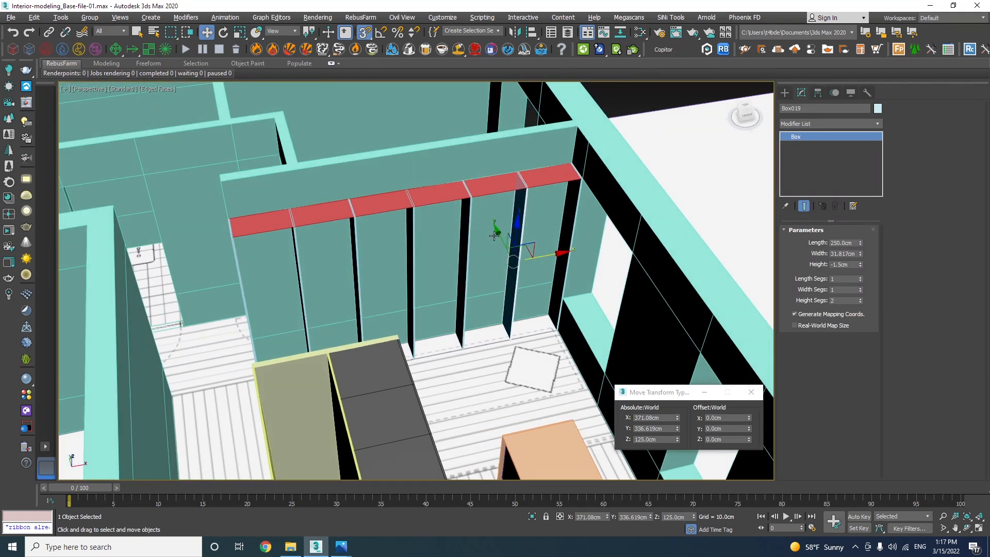
Step: Delete the segmented guide plane lying across the tops of the vertical panels
scroll(472, 192, "up", 4)
left_click(488, 183)
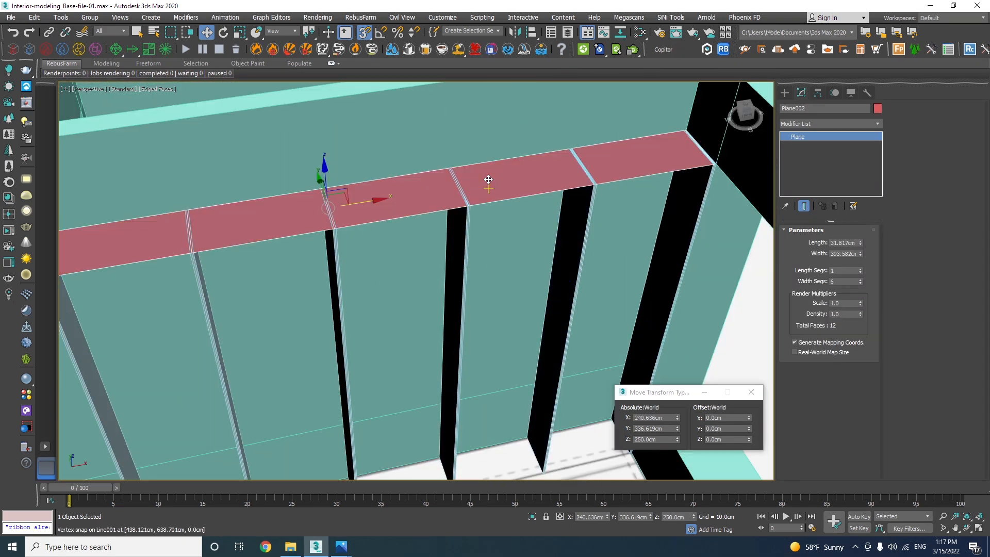
key("Delete")
Step: Create a box on the floor of the end bay beside the window wall, about 31.8 by 64.1 cm, snapped between the two panels
mouse_move(539, 297)
middle_mouse_down()
mouse_move(536, 204)
mouse_move(603, 250)
mouse_move(609, 287)
middle_mouse_up()
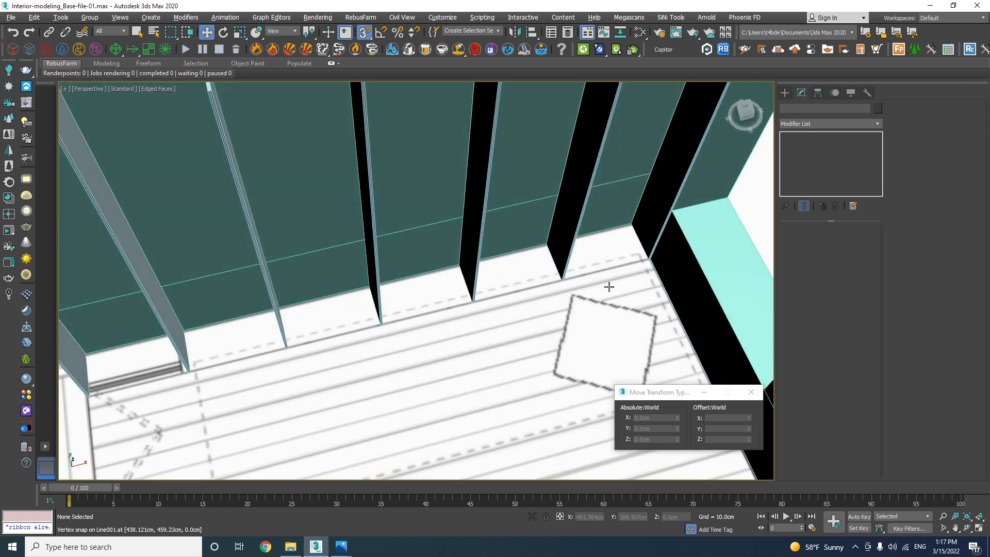
left_click(785, 93)
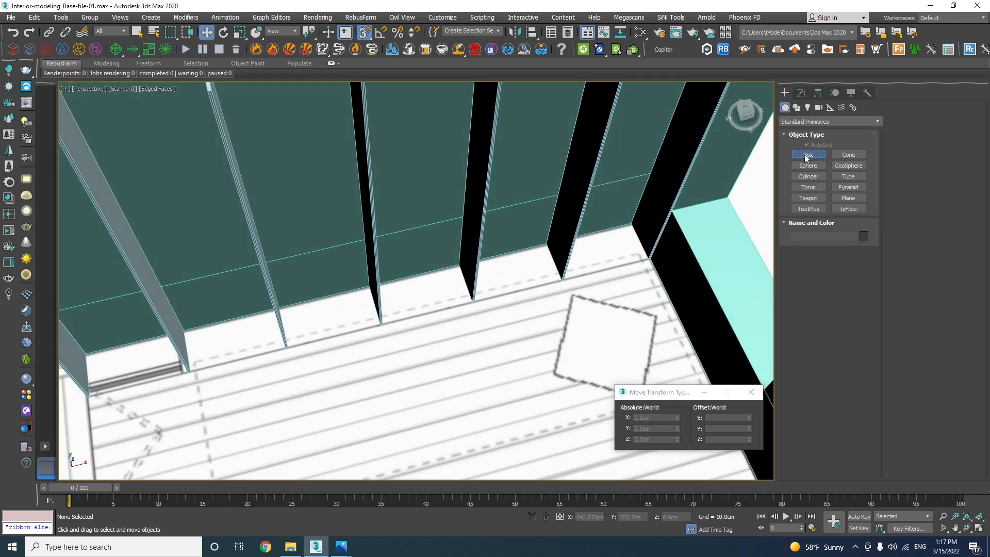
left_click(806, 154)
left_click_drag(647, 259, 554, 242)
key("s")
left_click(564, 232)
key("w")
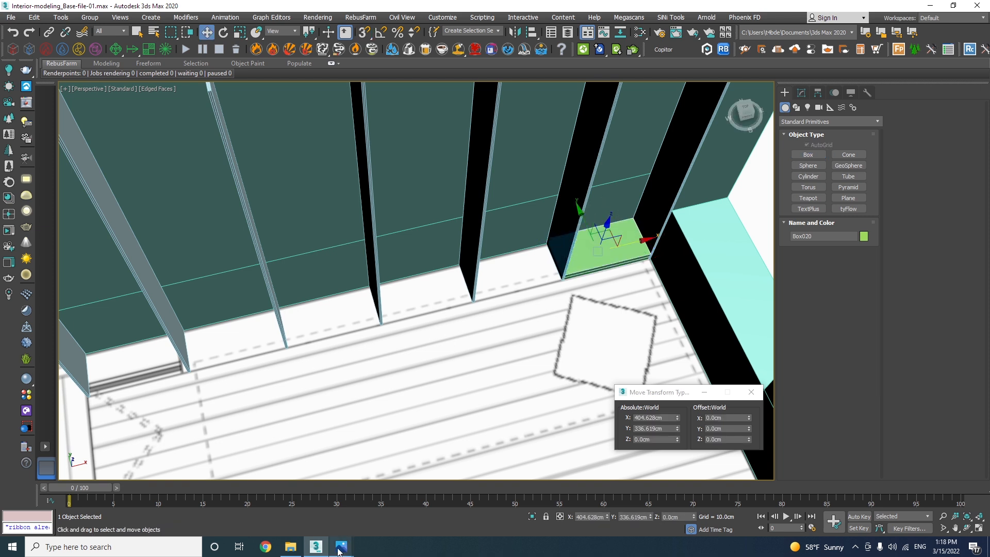
Step: Check the shelving in the reference photo and set the end bay's shelf box to a height of 1.5 cm
mouse_move(339, 550)
left_click(477, 486)
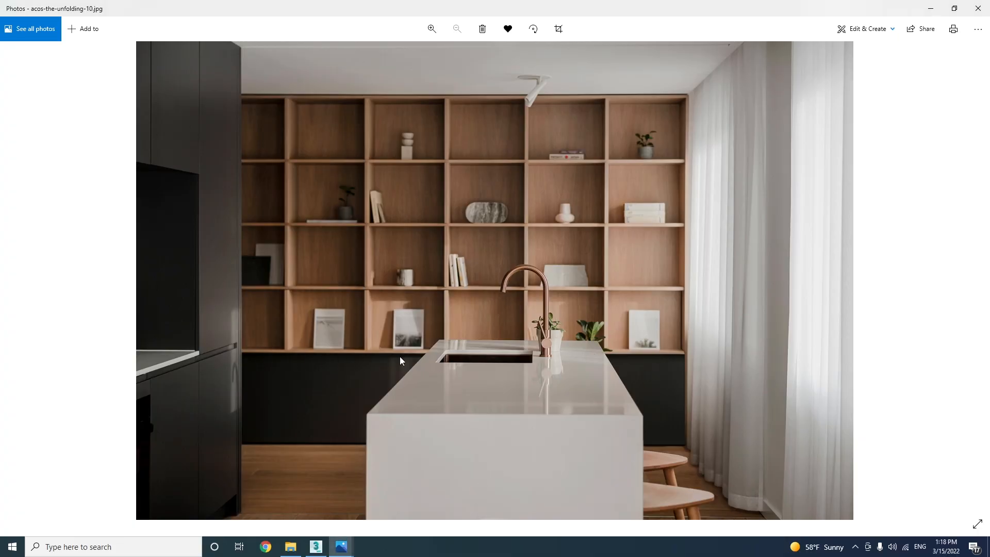
mouse_move(348, 547)
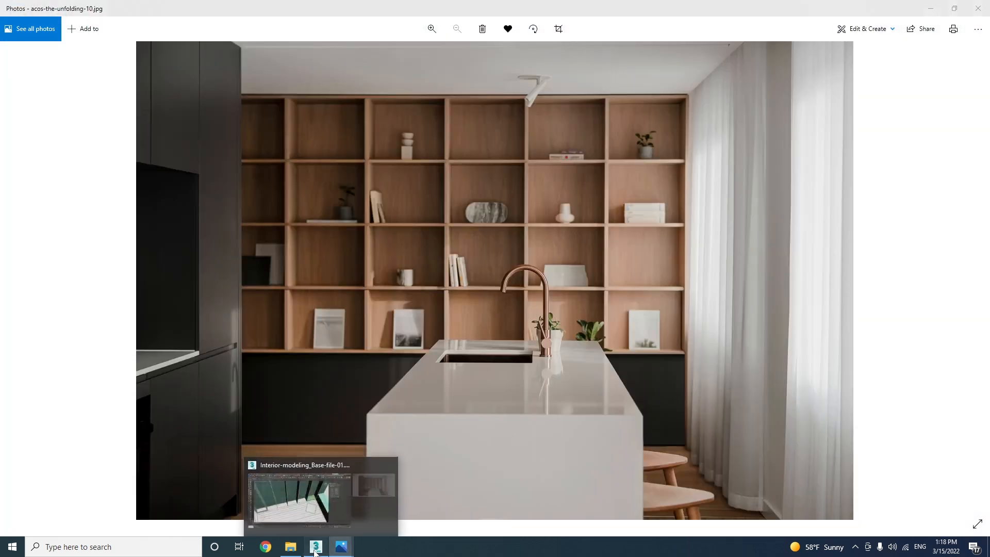
left_click(316, 546)
key("z")
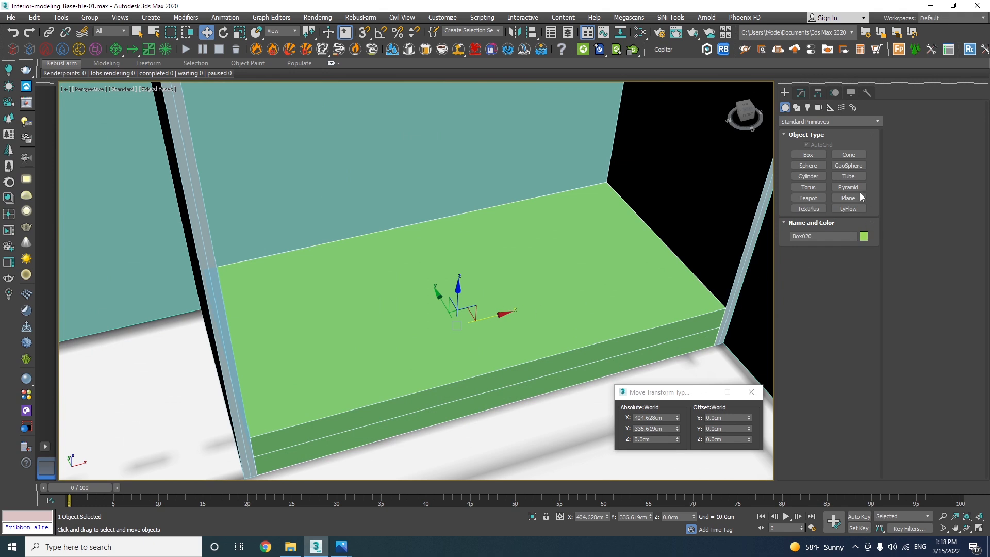
left_click(801, 93)
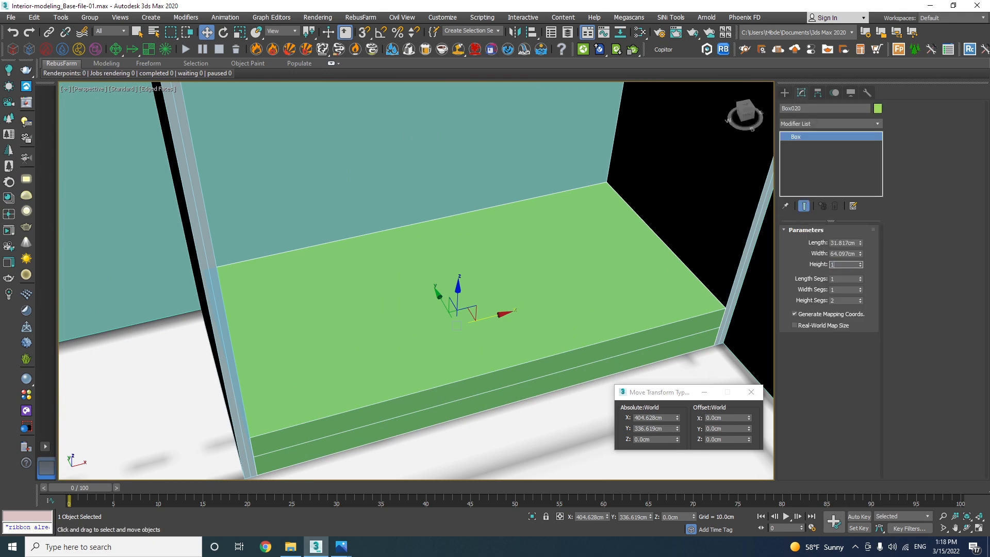
key("Return")
Step: Raise the shelf in the end bay to Z 58.5 cm, snapping its top edge level with the window ledge
scroll(426, 268, "down", 6)
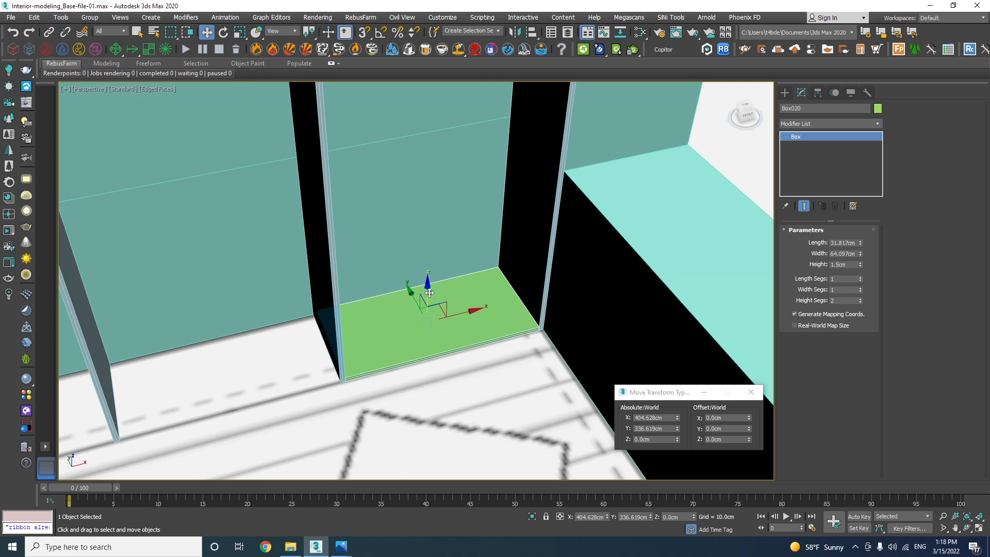
left_click_drag(426, 267, 427, 163)
scroll(548, 207, "up", 3)
key("s")
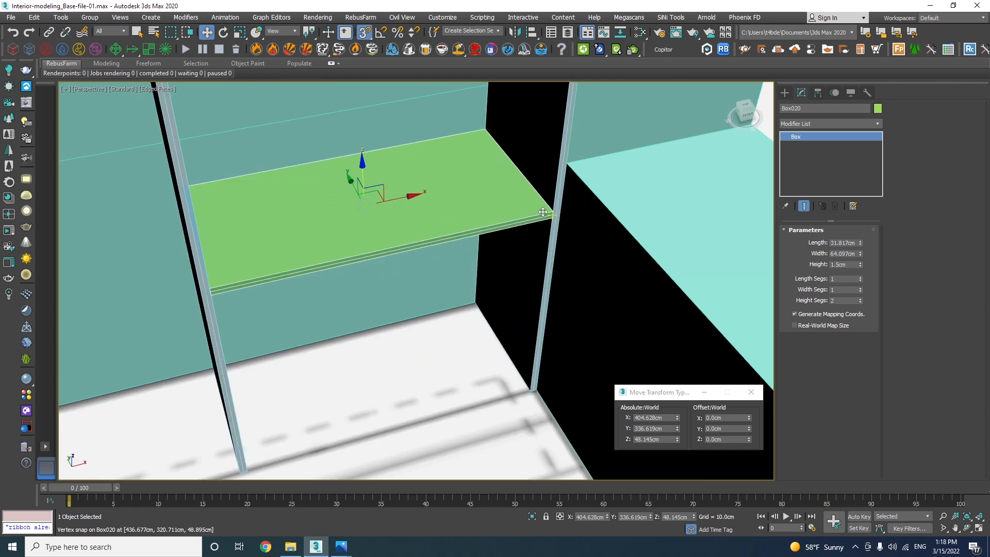
left_click_drag(548, 211, 561, 164)
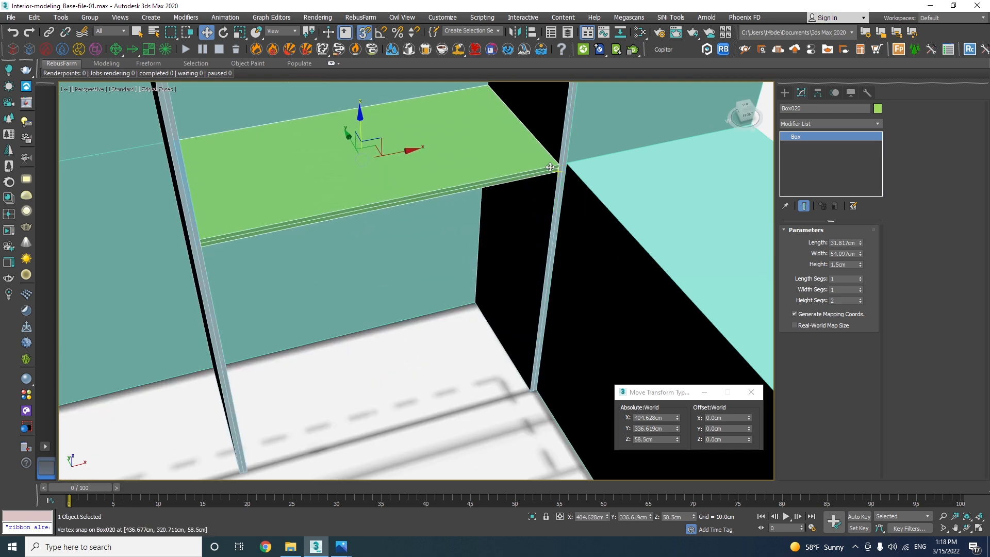
Step: Make five copies of the shelf along the wall, snapped from panel to panel so every bay has one
scroll(561, 207, "down", 3)
middle_click_drag(561, 208, 532, 227, "alt")
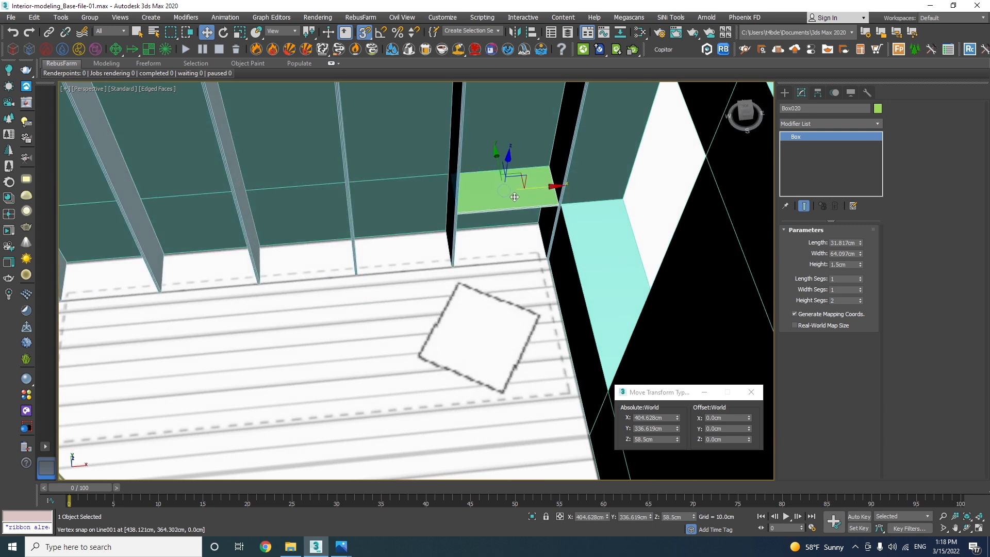
scroll(557, 205, "up", 3)
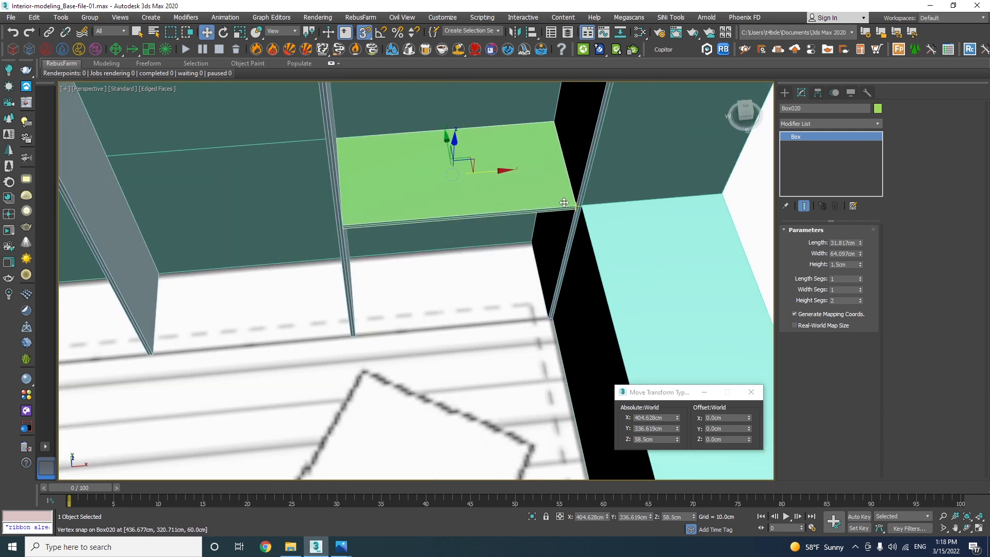
left_click_drag(565, 207, 350, 335, "shift")
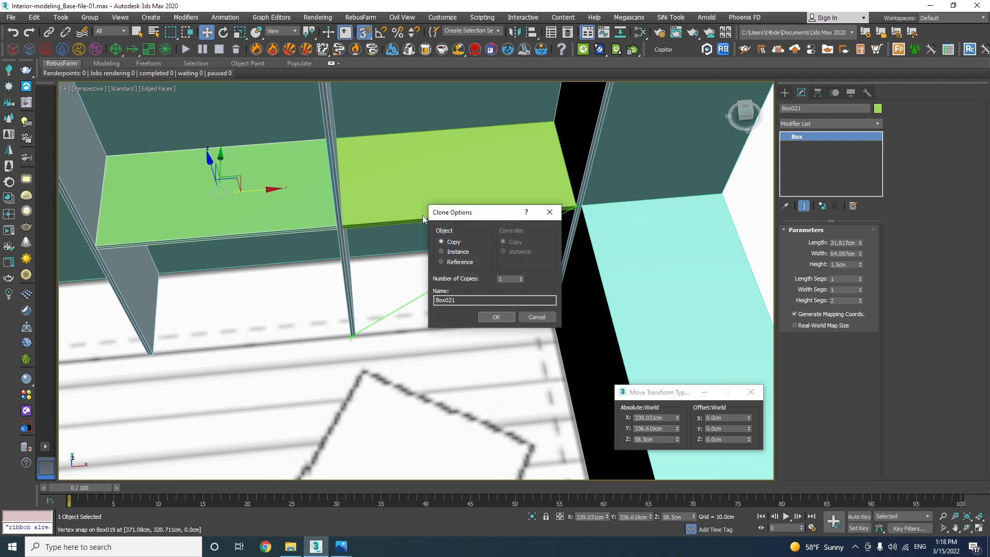
left_click(520, 277)
left_click(521, 277)
left_click(521, 277)
left_click(496, 317)
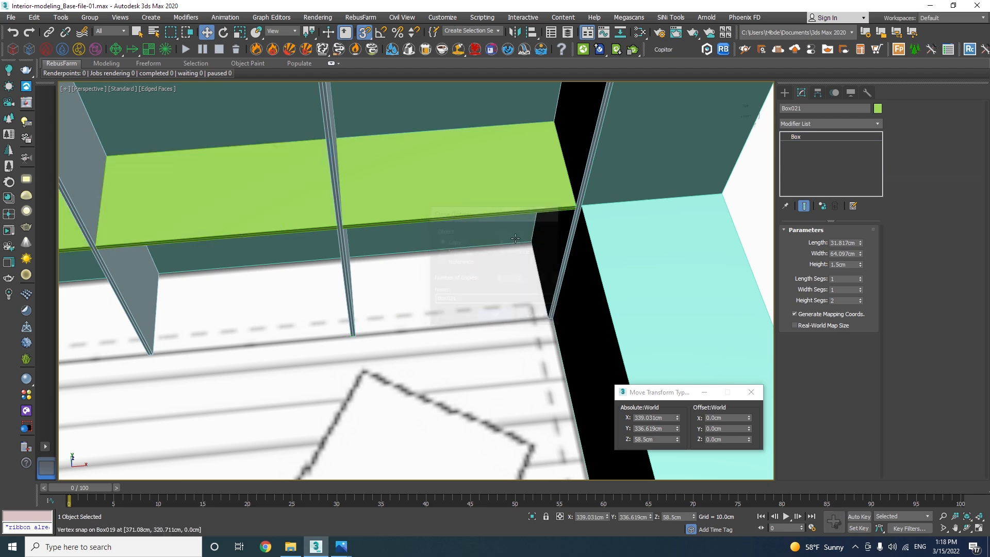
Step: Copy all six lower shelves up to the tops of the vertical panels, snapped to their upper corner at Z 250 cm
scroll(459, 268, "down", 5)
scroll(459, 268, "up", 6)
scroll(459, 268, "down", 5)
scroll(504, 250, "up", 8)
middle_click_drag(504, 249, 455, 349)
scroll(454, 349, "down", 3)
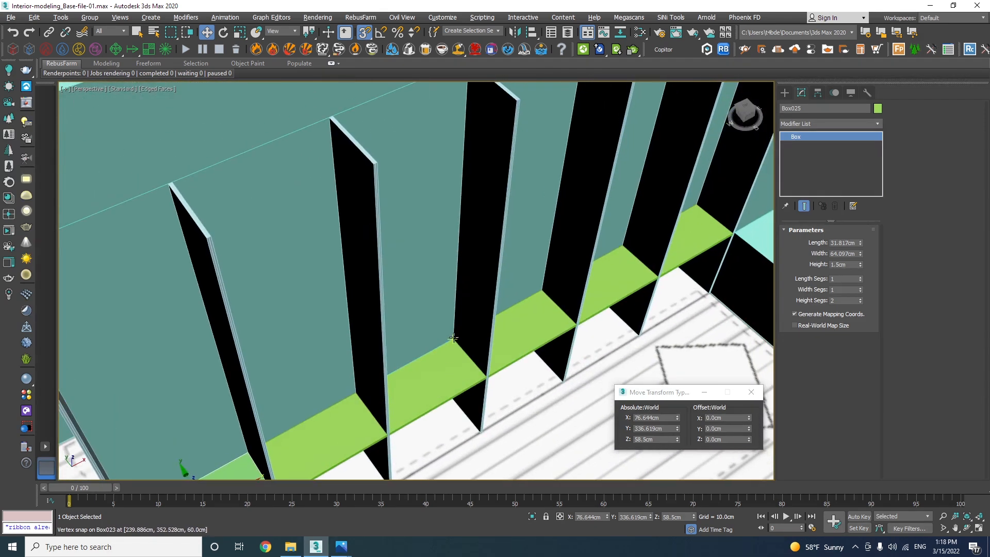
left_click(443, 361, "ctrl")
left_click(487, 334, "ctrl")
left_click(507, 325, "ctrl")
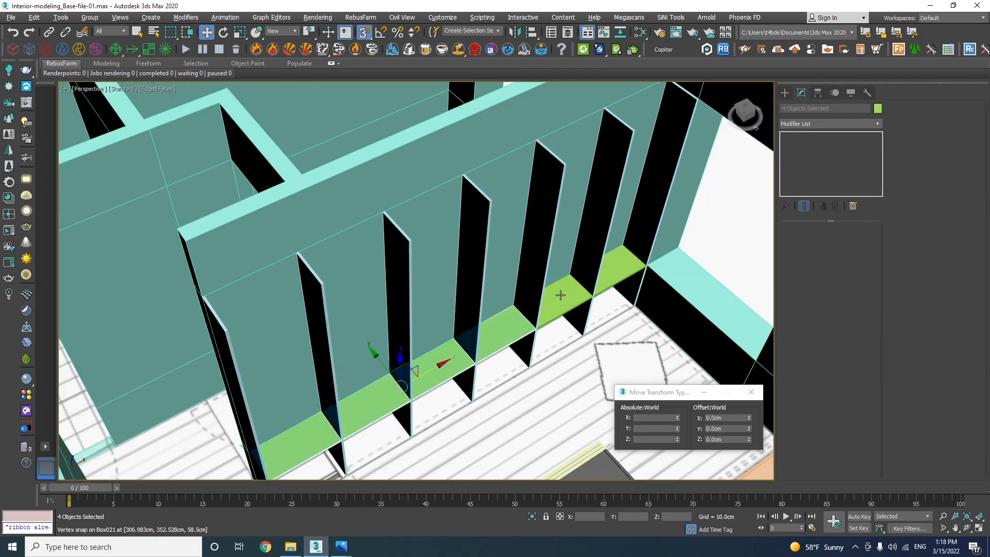
left_click(562, 291, "ctrl")
left_click(618, 261, "ctrl")
middle_click_drag(493, 331, 459, 361)
mouse_move(444, 348)
left_mouse_down("shift")
mouse_move(449, 227)
mouse_move(474, 240)
left_mouse_up("shift")
key("Return")
scroll(464, 232, "up", 6)
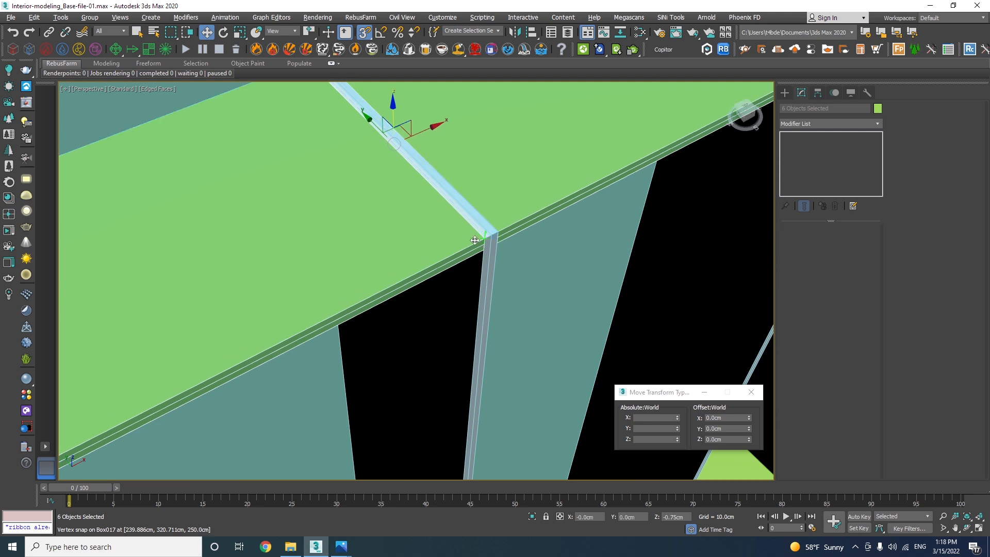
scroll(451, 235, "down", 2)
Step: Create a vertical plane across the front of the third bay, about 190 by 64.1 cm, snapped between the middle edges of the top and lower shelves
left_click(784, 93)
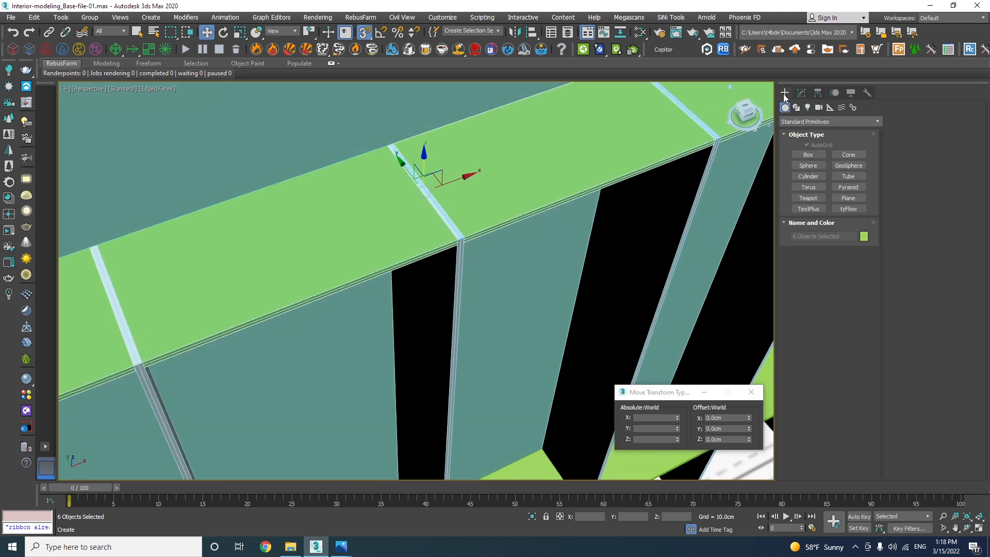
left_click(848, 199)
scroll(465, 242, "up", 2)
scroll(462, 236, "up", 4)
left_click(466, 237)
left_click_drag(473, 237, 368, 341)
scroll(472, 240, "down", 6)
scroll(412, 382, "up", 6)
key("w")
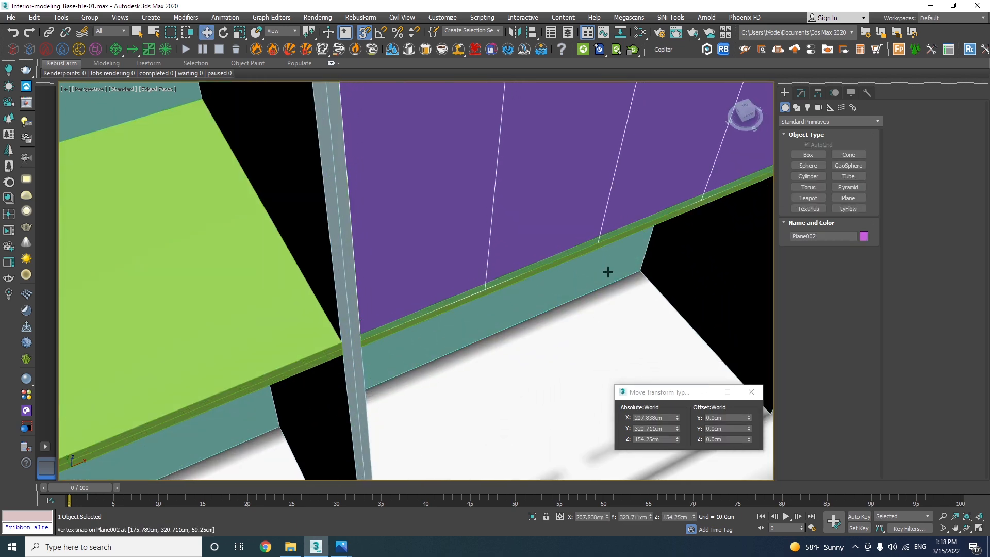
Step: Set the vertical guide plane's width segments to 1 and length segments to 4 to mark the shelf heights
scroll(608, 271, "down", 6)
left_click(801, 96)
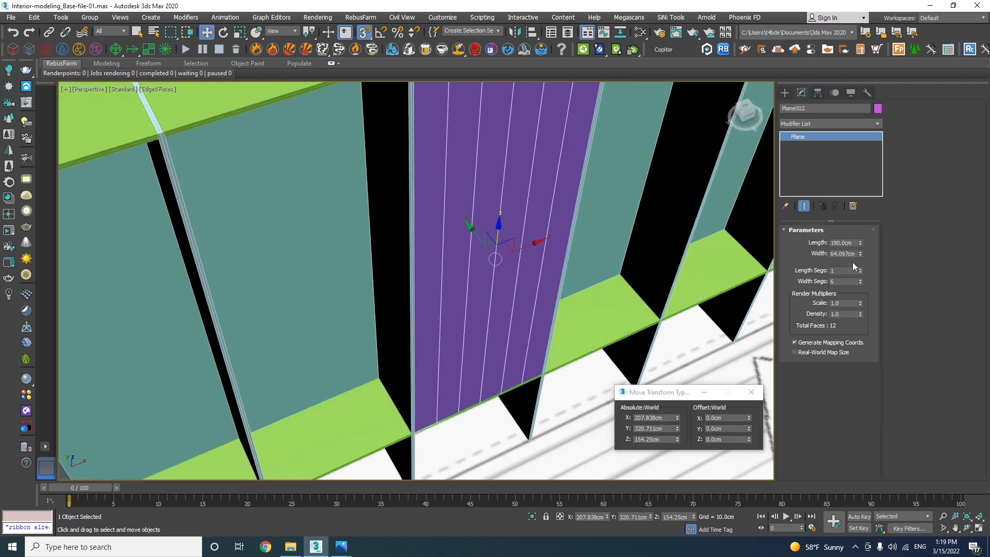
right_click(859, 282)
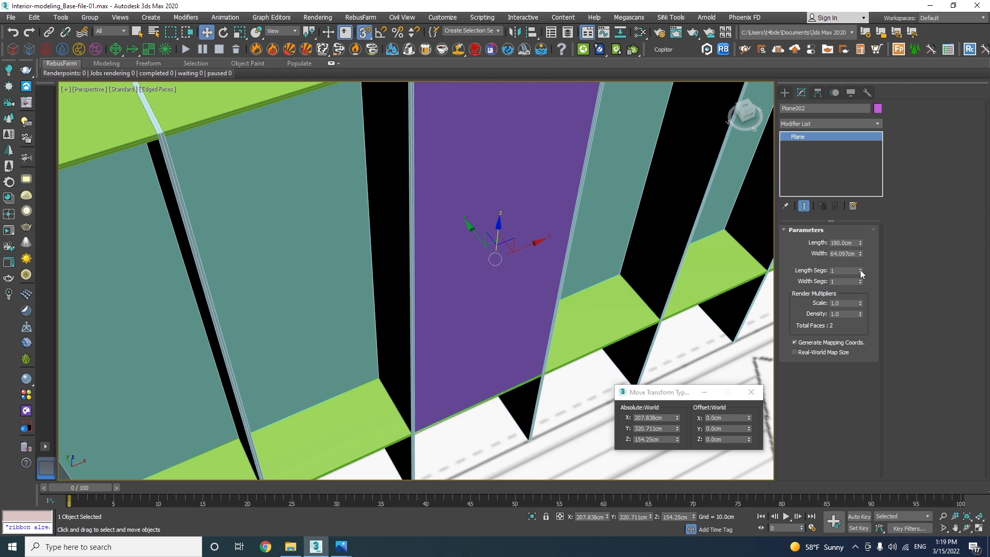
left_click_drag(860, 270, 860, 273)
scroll(434, 287, "down", 3)
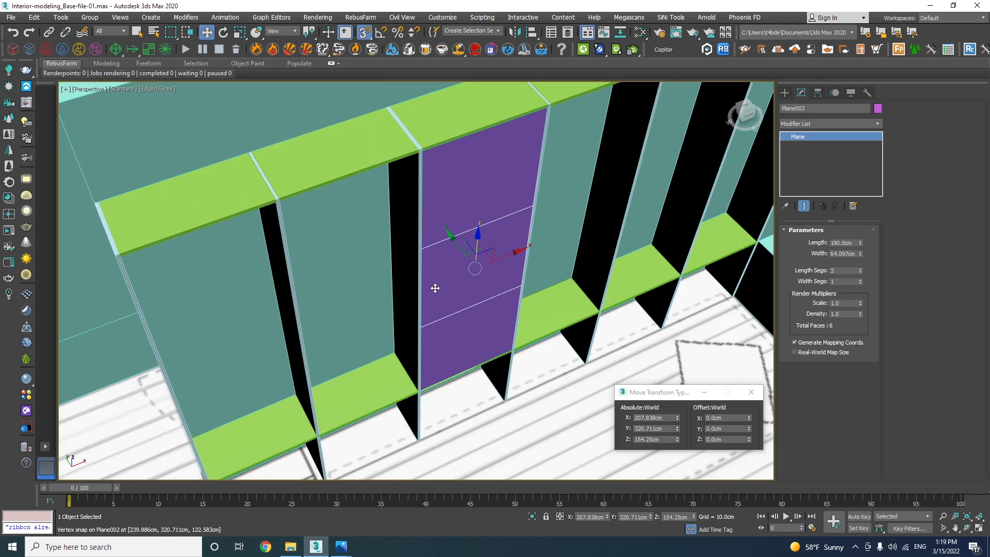
left_click(860, 268)
Step: Make three copies of all six lower shelves upward, snapped to the divisions of the vertical guide plane
middle_click_drag(503, 280, 330, 222, "alt")
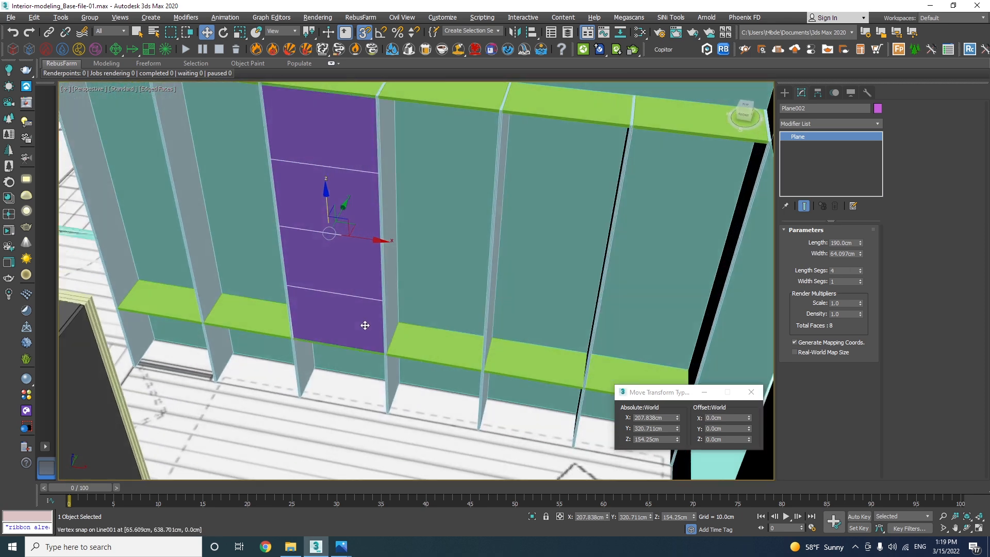
left_click(438, 349)
scroll(392, 350, "up", 6)
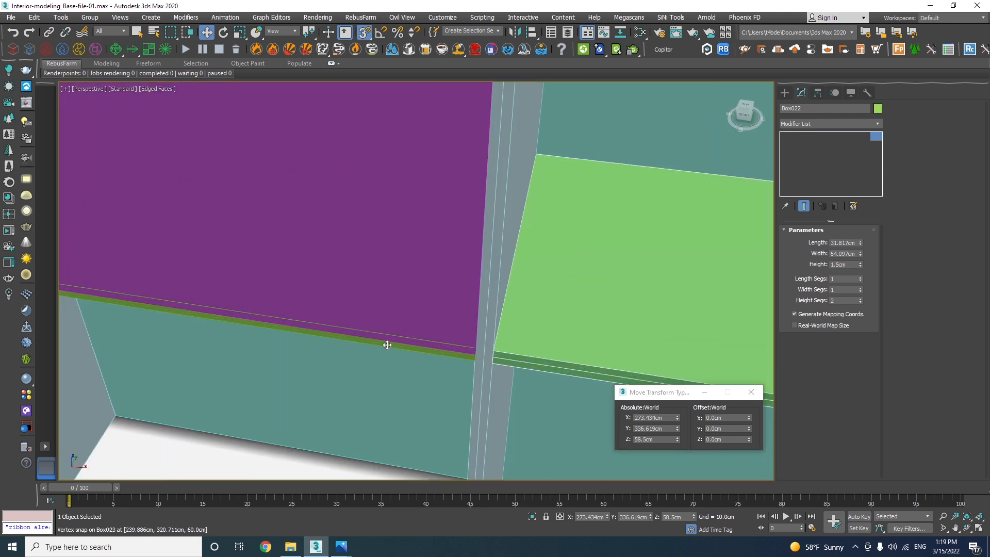
left_click(386, 345, "ctrl")
scroll(387, 347, "down", 5)
left_click(231, 298, "ctrl")
left_click(106, 283, "ctrl")
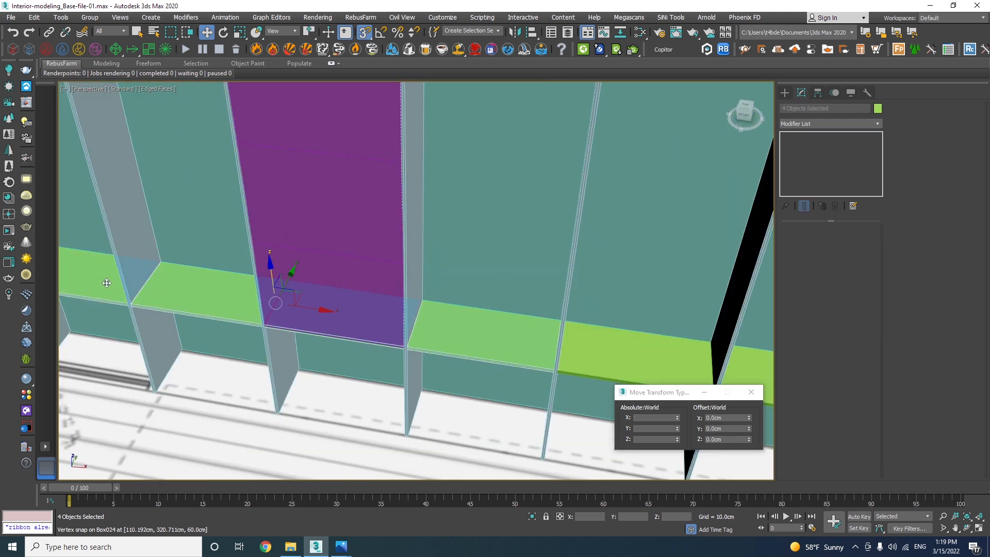
middle_click_drag(106, 284, 288, 317, "alt")
left_click(389, 325, "ctrl")
left_click(461, 332, "ctrl")
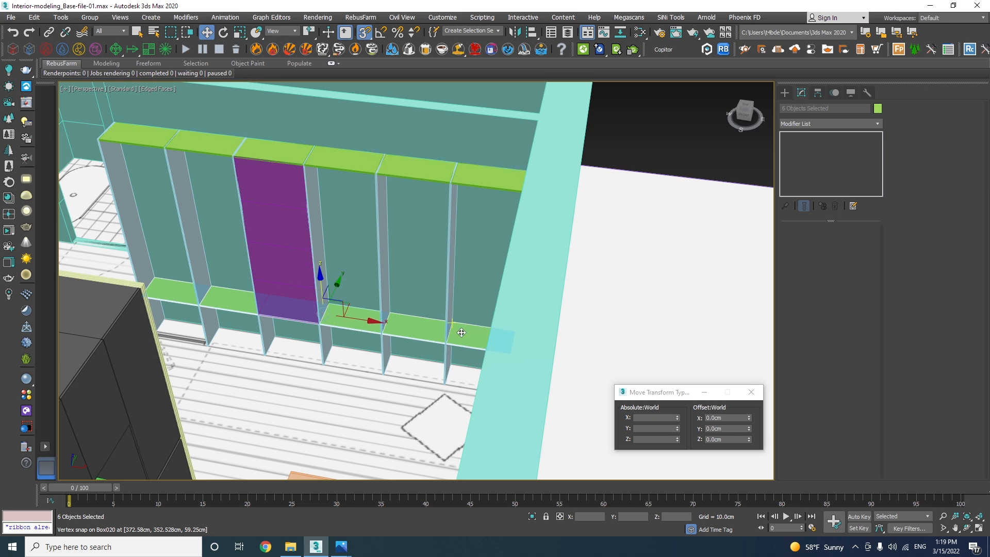
scroll(182, 295, "up", 4)
middle_click_drag(183, 295, 488, 386, "alt")
left_click_drag(514, 382, 520, 281, "shift")
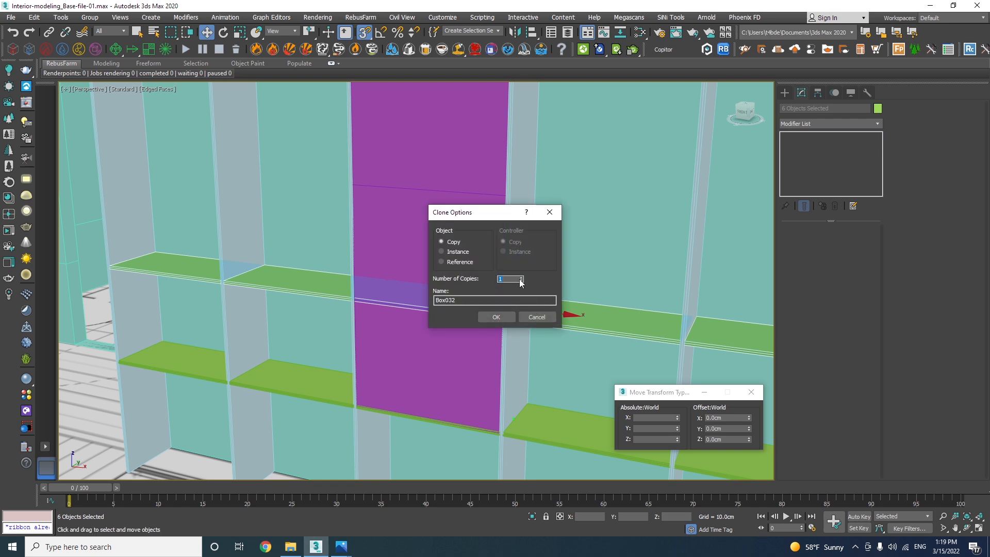
left_click(496, 317)
Step: Delete the vertical guide plane from the third bay
mouse_move(464, 268)
middle_mouse_down("alt")
mouse_move(450, 234)
mouse_move(468, 256)
mouse_move(408, 233)
middle_mouse_up("alt")
left_click(386, 168)
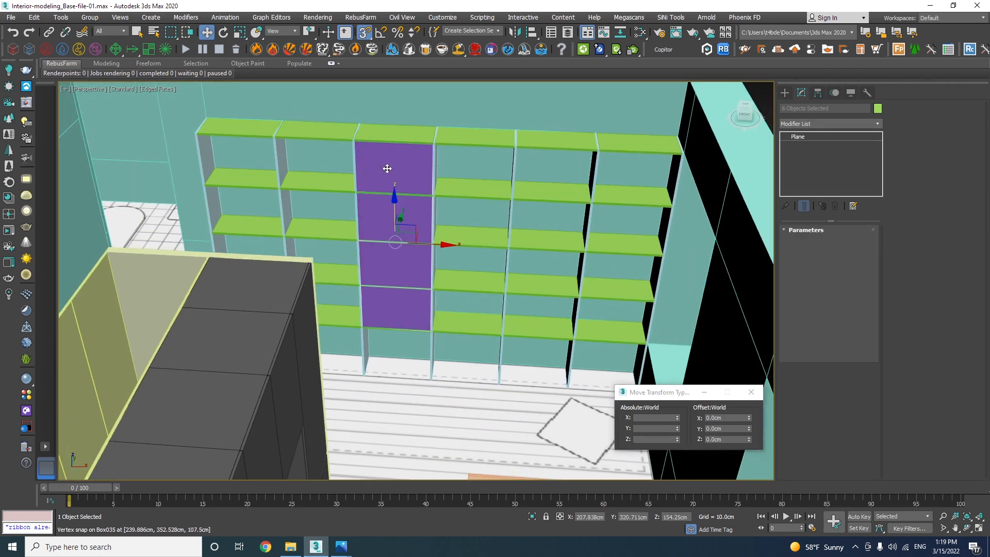
key("Delete")
middle_click_drag(458, 252, 459, 283, "alt")
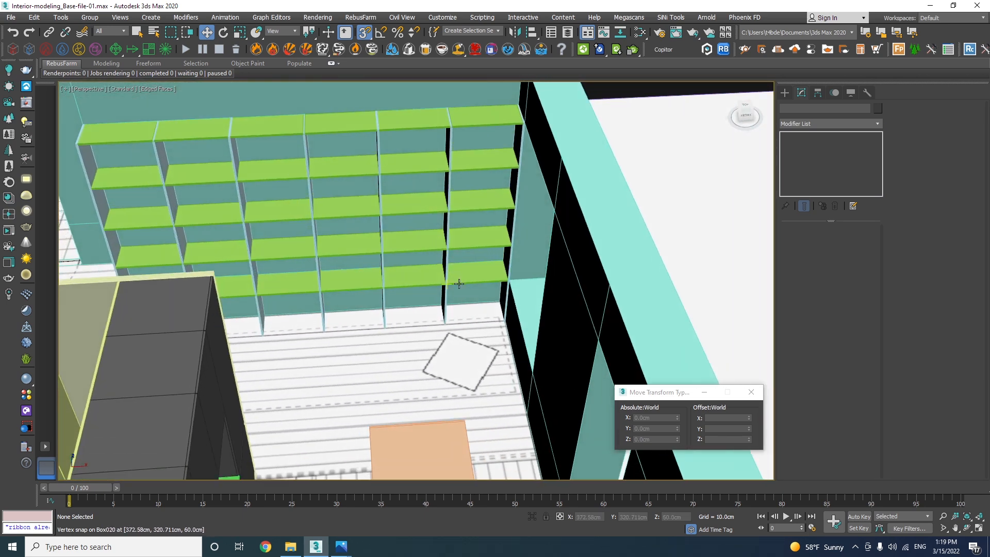
scroll(459, 283, "up", 4)
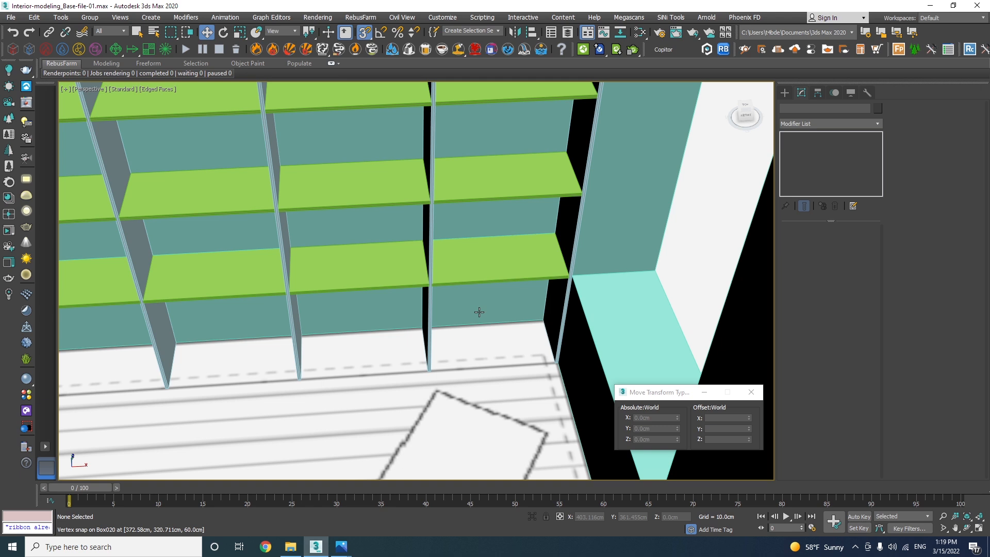
Step: Switch to Photos and check the base of the shelving wall in the reference image acos-the-unfolding-10.jpg
left_click(341, 546)
left_click(435, 487)
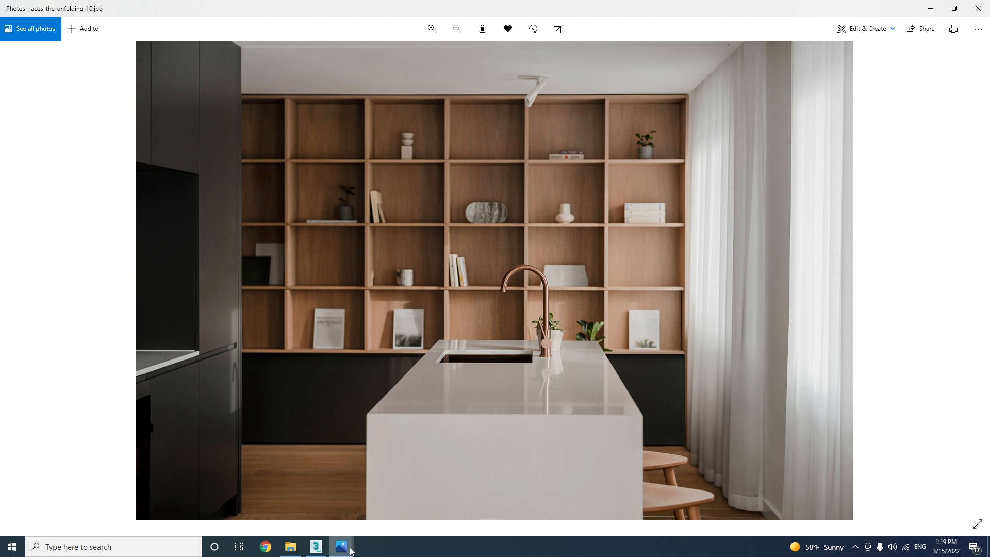
left_click(321, 513)
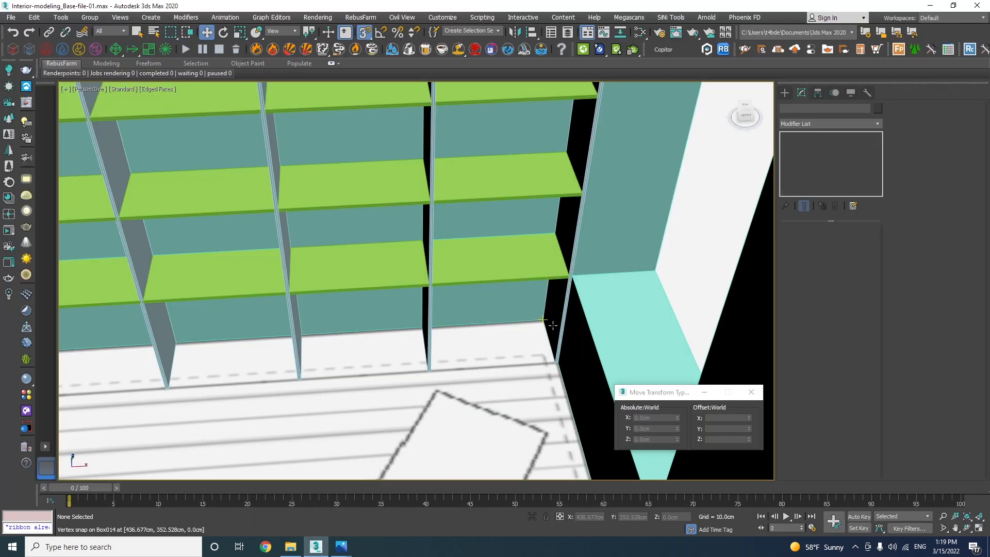
left_click(784, 93)
left_click(809, 154)
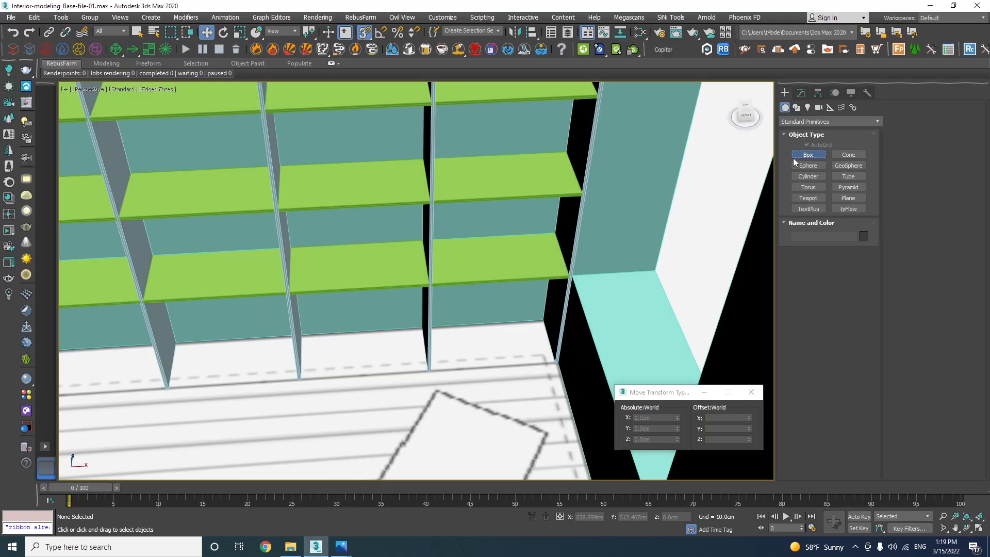
scroll(565, 273, "up", 5)
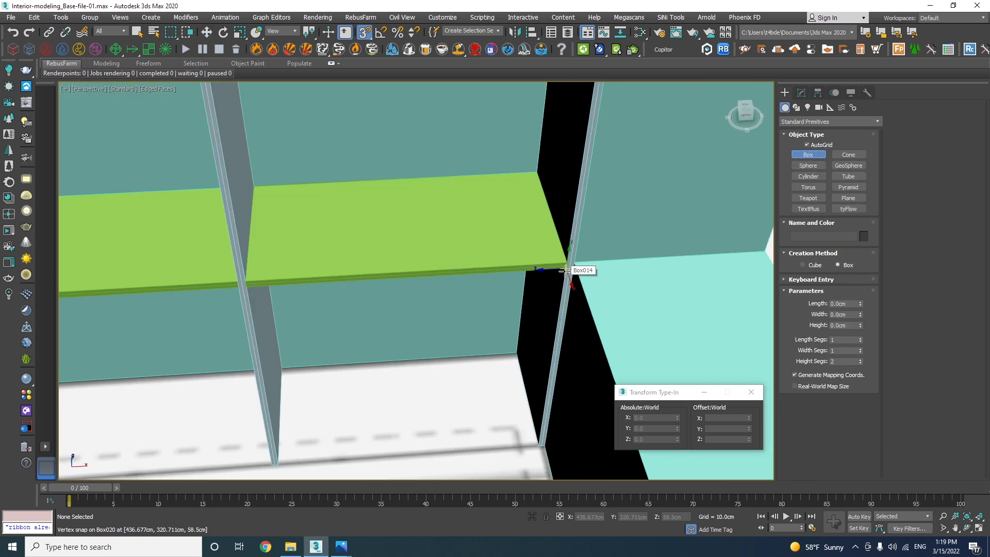
scroll(565, 270, "up", 3)
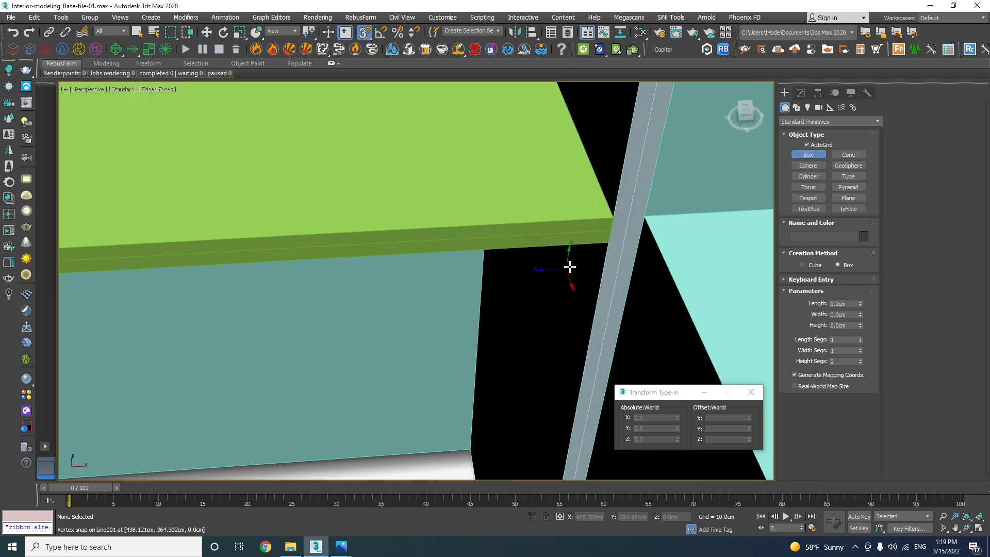
left_click_drag(610, 235, 364, 410)
scroll(608, 237, "down", 4)
key("s")
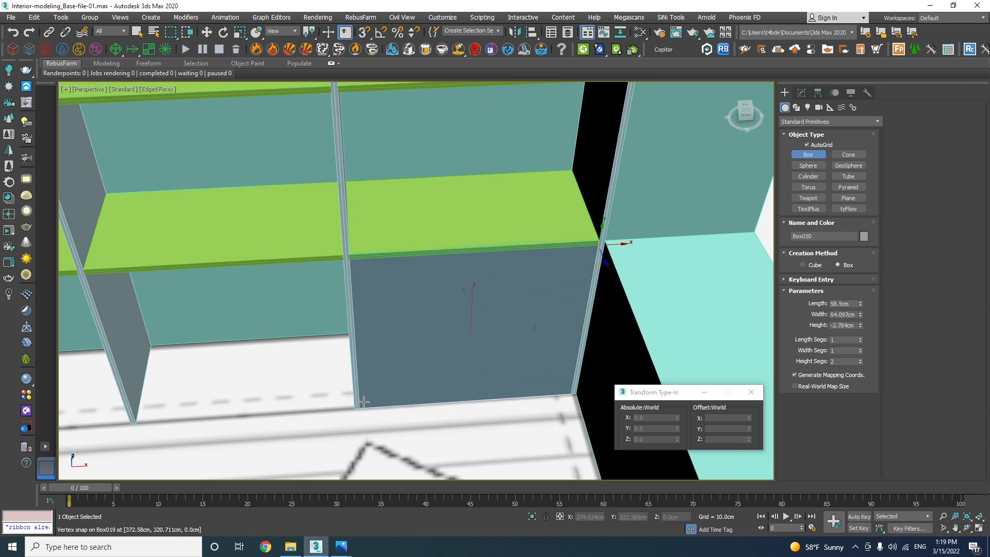
right_click(383, 369)
mouse_move(342, 547)
mouse_move(437, 485)
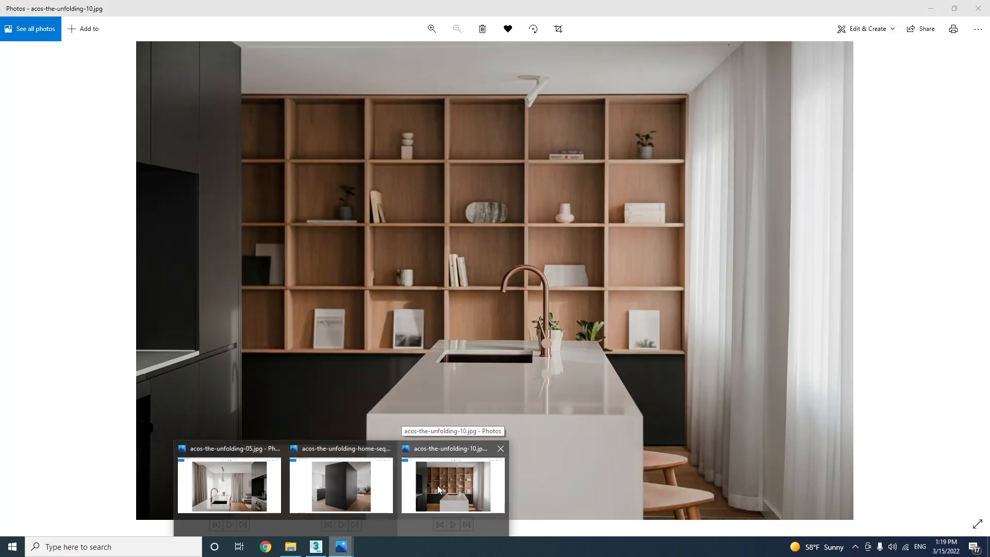
Step: Apply one shared Edit Poly modifier to the five inner vertical dividers of the shelving unit
scroll(444, 305, "up", 2)
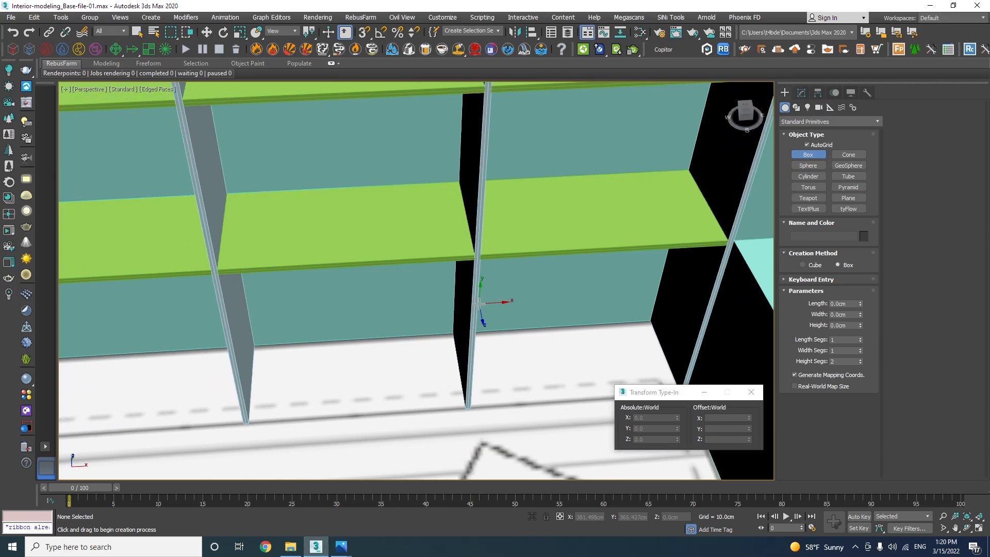
left_click(467, 314)
left_click(235, 344, "ctrl")
key("z")
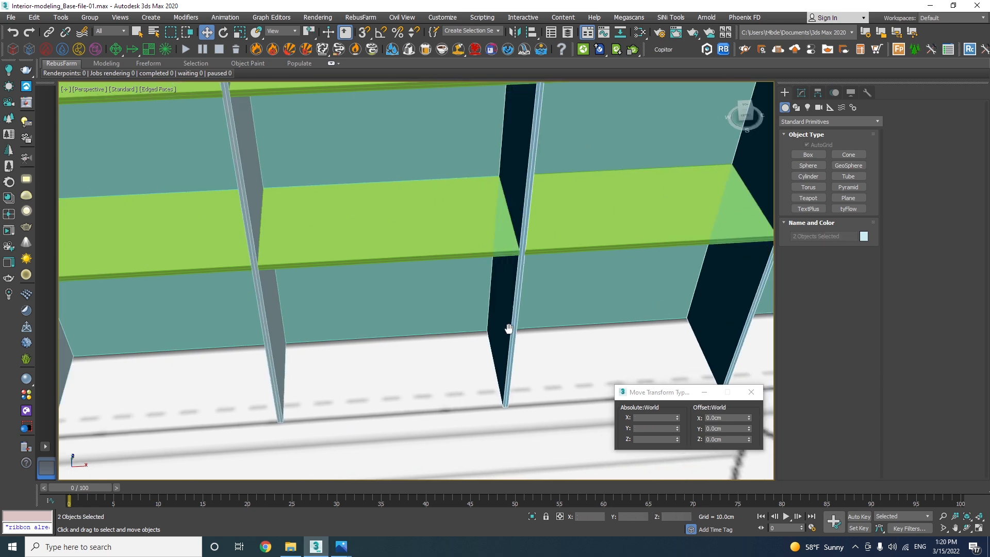
scroll(304, 333, "down", 3)
left_click(267, 337, "ctrl")
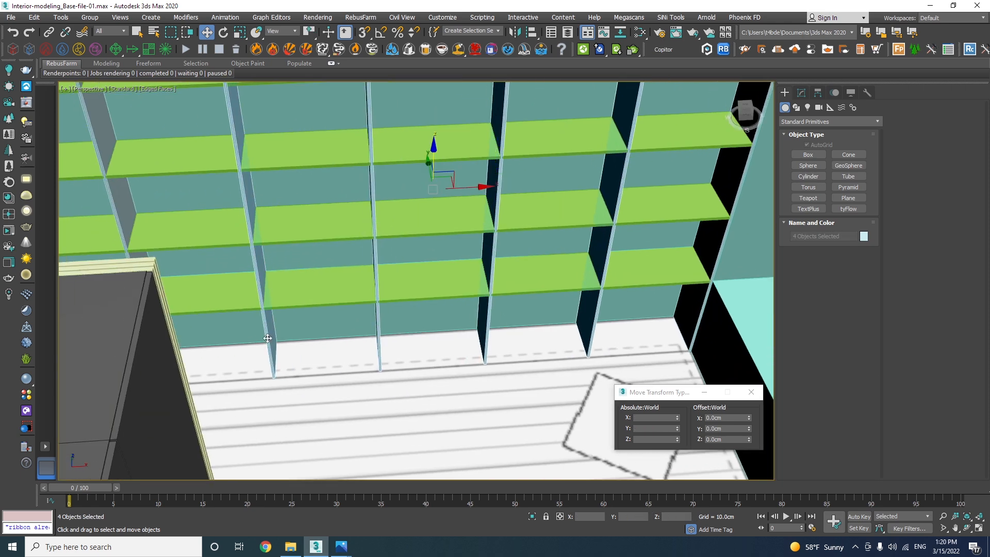
scroll(224, 310, "up", 1)
left_click(191, 272, "ctrl")
middle_click_drag(368, 347, 346, 371)
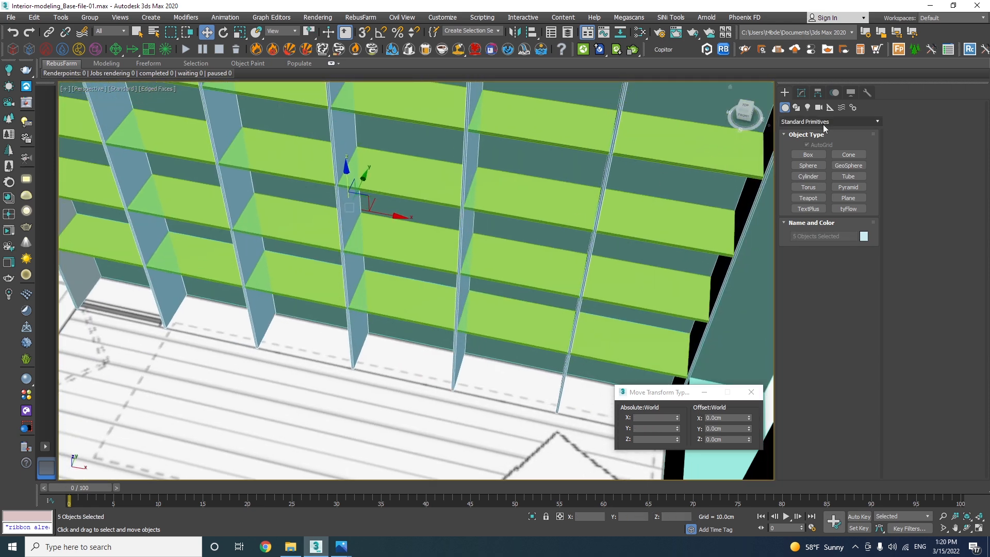
left_click(801, 94)
left_click(811, 125)
key("e")
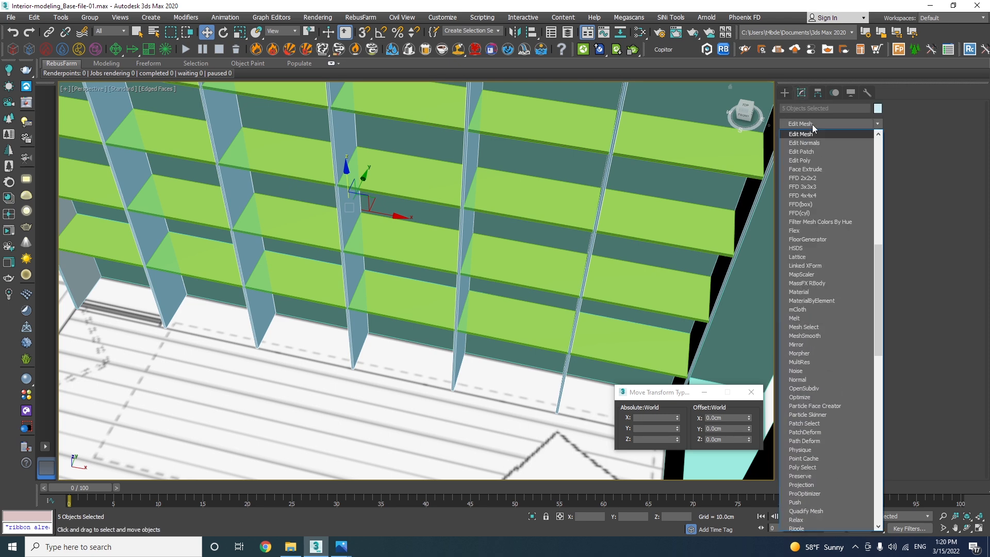
left_click(807, 160)
middle_click_drag(530, 309, 506, 311, "alt")
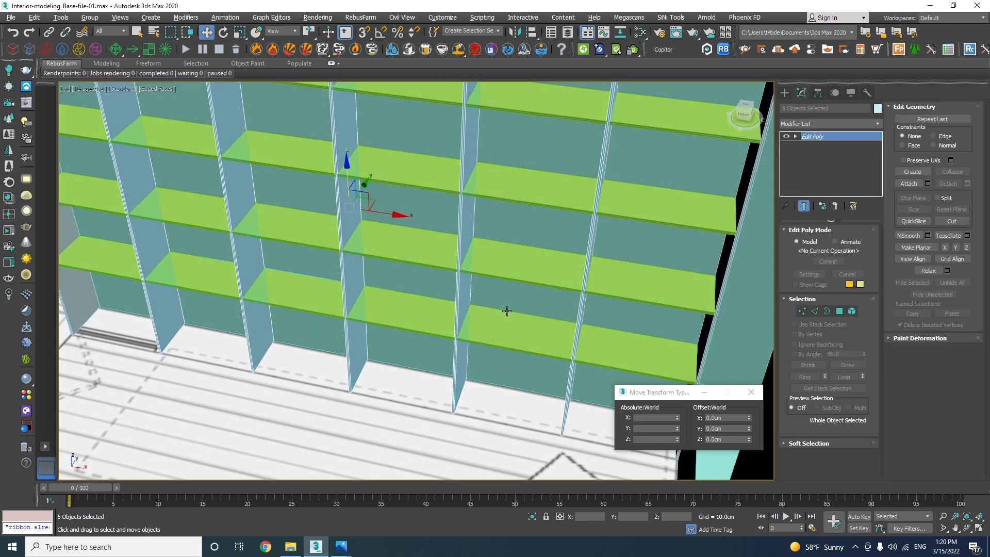
Step: Raise the bottom vertices of the five inner dividers, snapped to the underside of the lowest shelves
key("1")
left_click_drag(129, 447, 118, 456)
scroll(530, 369, "up", 5)
key("s")
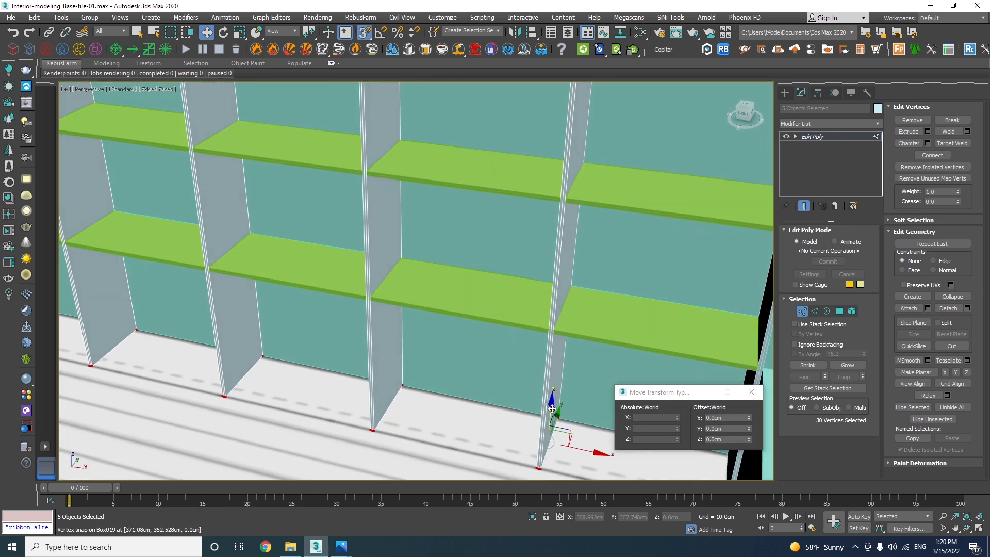
left_click_drag(551, 408, 552, 330)
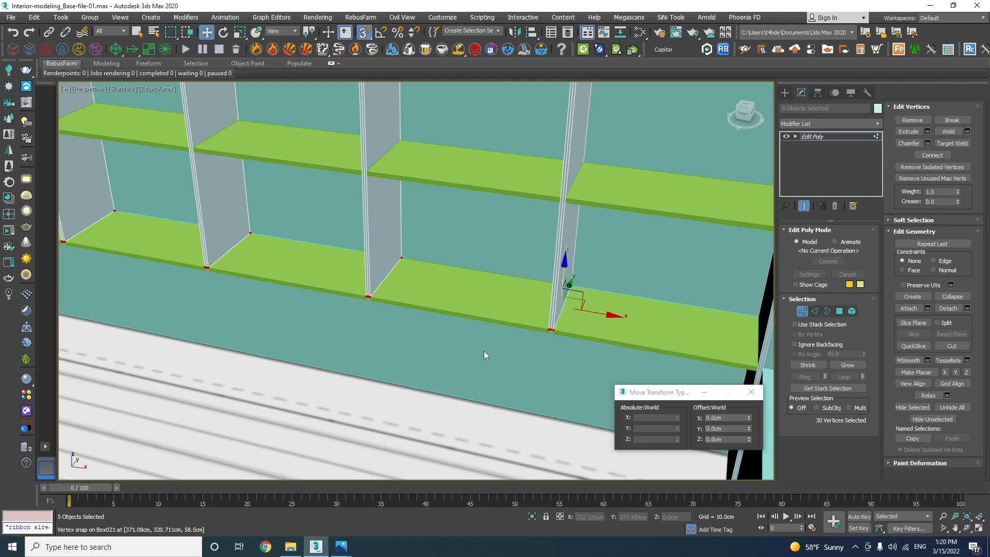
scroll(509, 309, "down", 4)
middle_click_drag(508, 307, 533, 326, "alt")
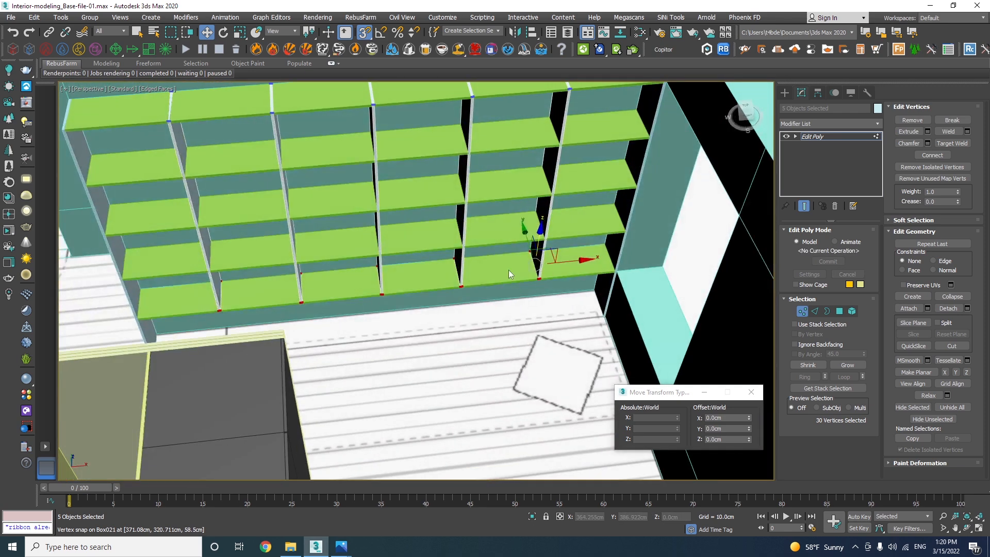
key("1")
Step: Delete the five lowest shelves, keeping only the one in the end bay beside the window wall
left_click(496, 271)
left_click(413, 281, "ctrl")
left_click(338, 291, "ctrl")
left_click(252, 304, "ctrl")
left_click(170, 304, "ctrl")
key("Delete")
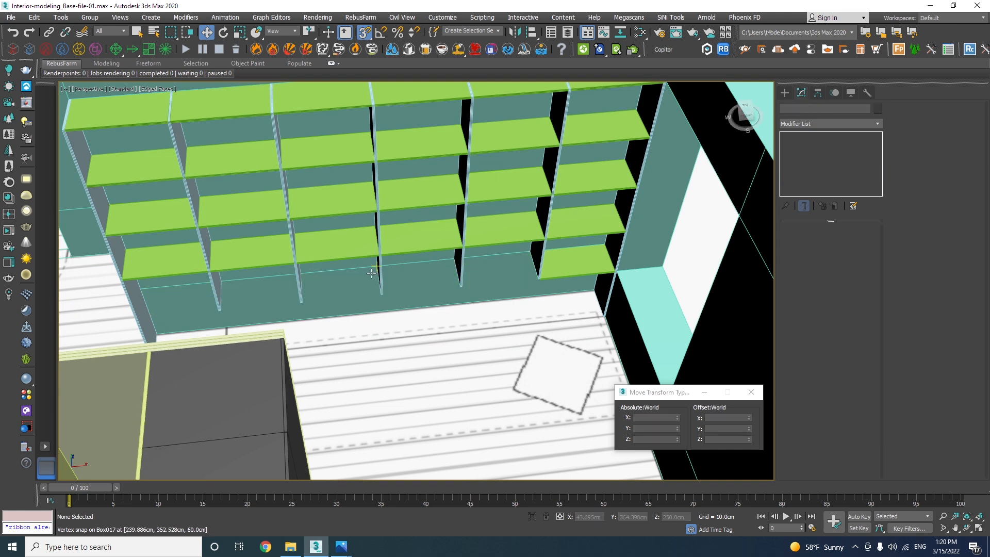
Step: Add Edit Poly to the remaining lowest shelf and stretch its end vertices across all bays, snapped to the opposite side panel
left_click(563, 262)
left_click(797, 124)
type("e")
left_click(798, 161)
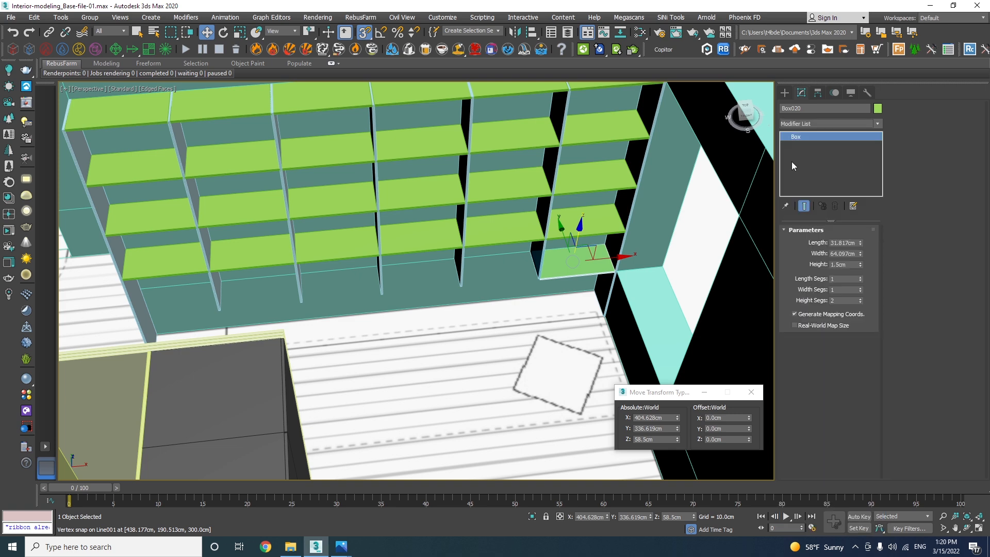
left_click(801, 311)
left_click_drag(509, 218, 511, 219)
left_click_drag(538, 260, 166, 333)
middle_click_drag(186, 324, 548, 269, "alt")
key("1")
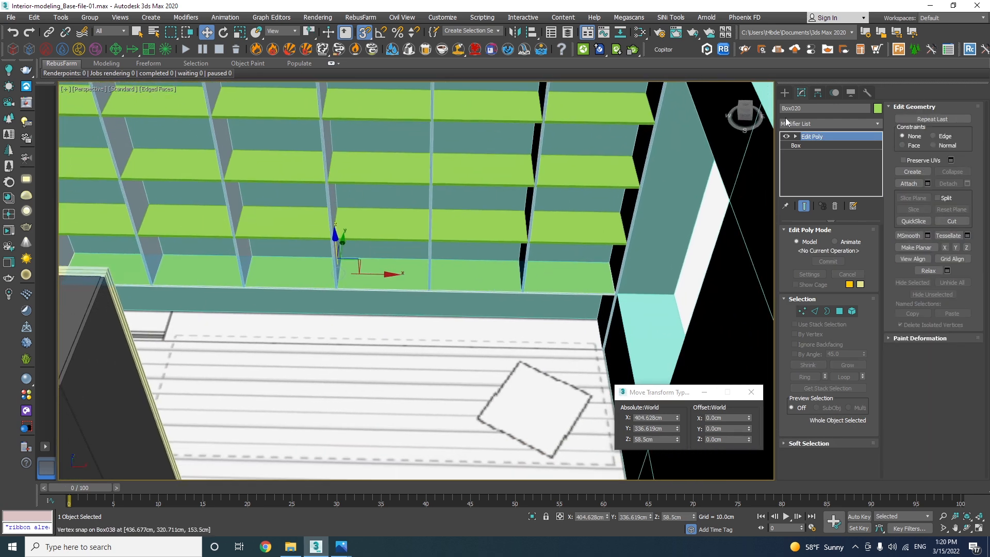
Step: Create a base box under the lowest shelf between the side panels, about 392.1 by 31.8 by 54.6 cm, with 1 height segment
left_click(784, 92)
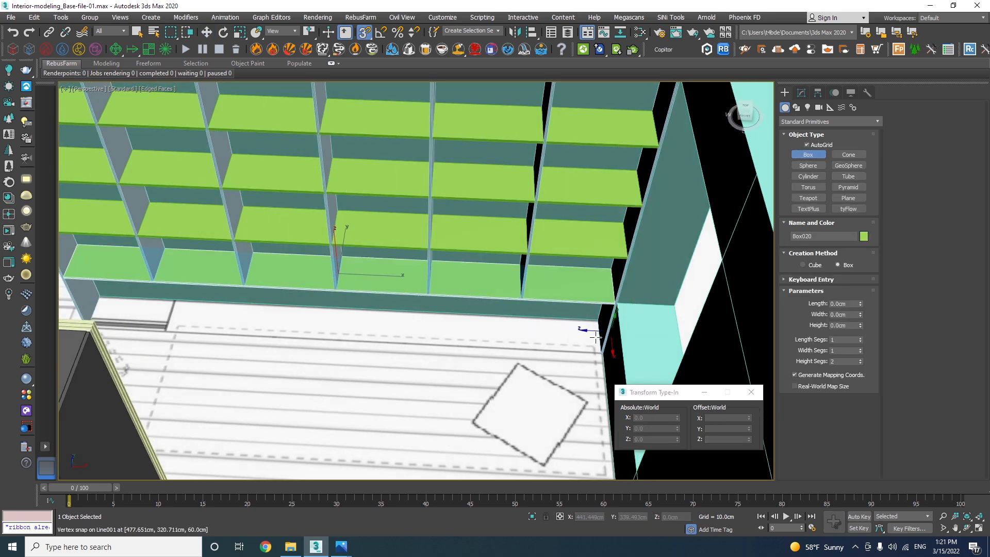
scroll(639, 309, "up", 5)
left_click_drag(600, 303, 260, 338)
scroll(592, 317, "down", 6)
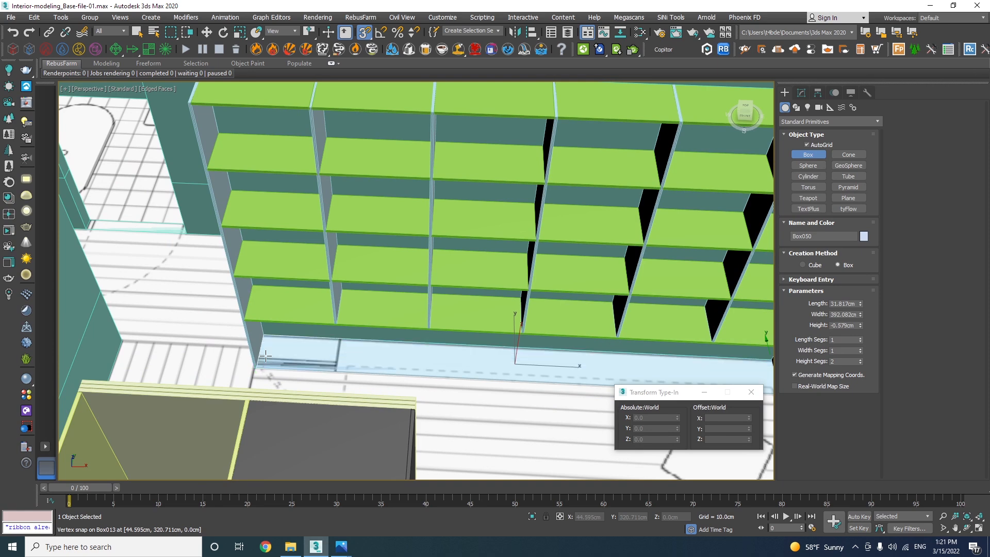
scroll(247, 327, "up", 5)
left_click(244, 320)
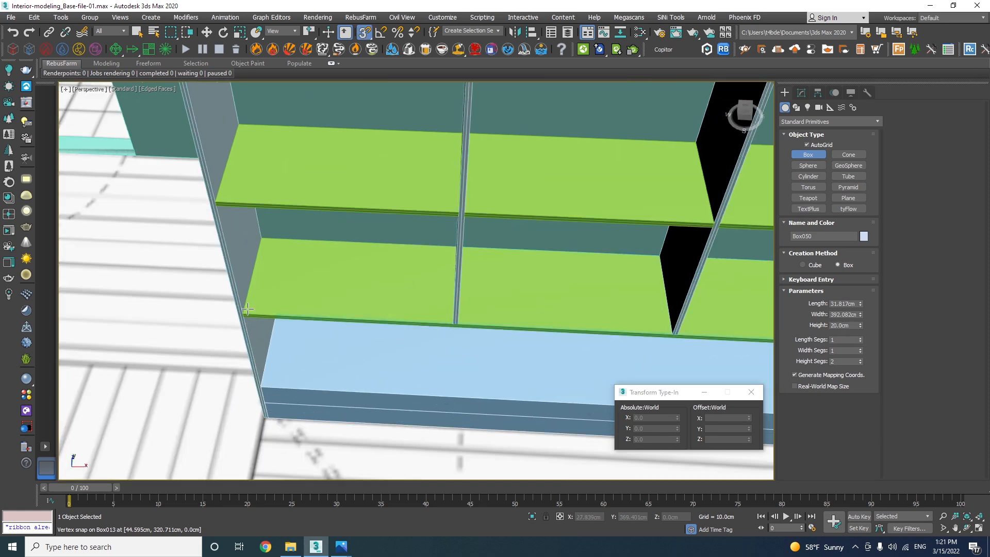
left_click(257, 220)
key("w")
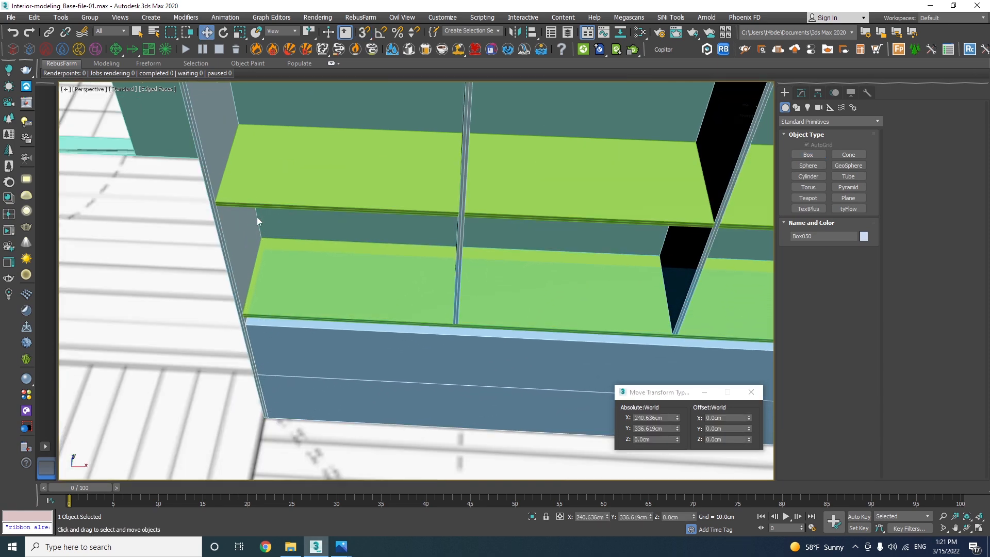
scroll(257, 221, "down", 8)
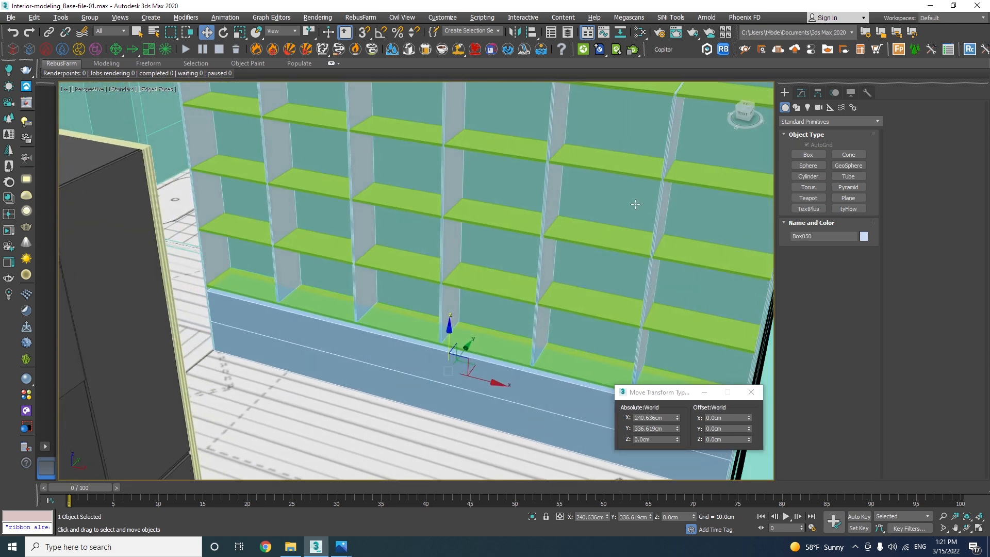
left_click(801, 93)
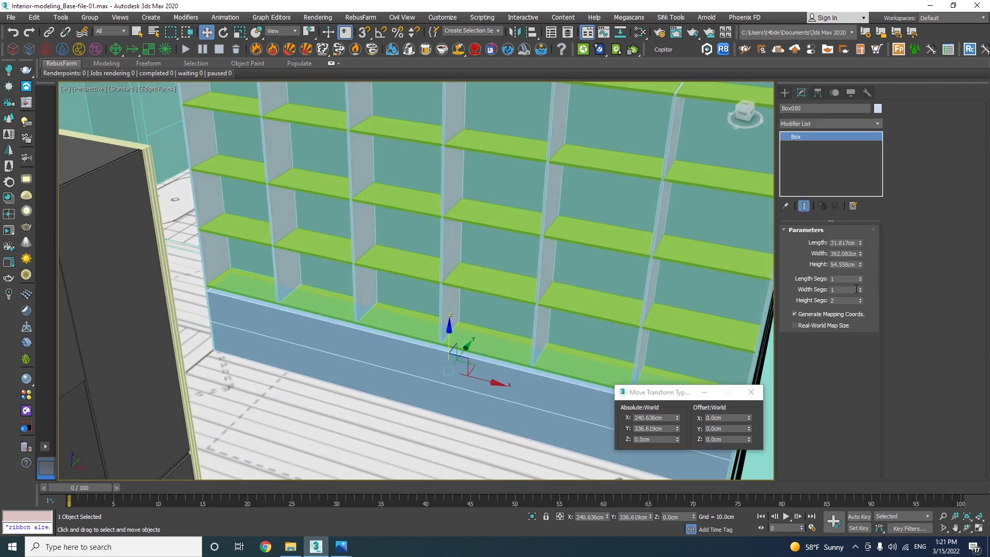
left_click(859, 302)
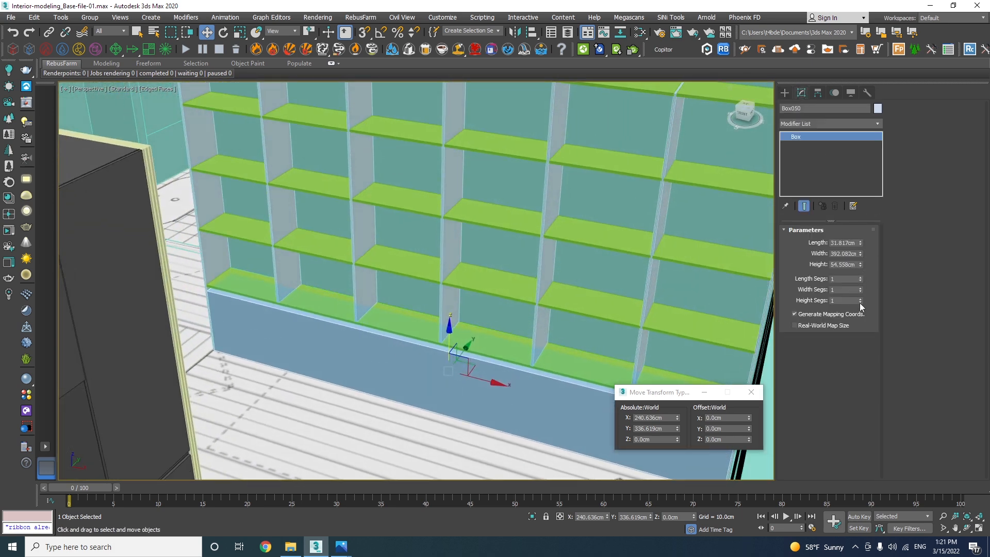
Step: Add Edit Poly to the base box and raise its top polygon, snapped to the underside of the lowest shelf
left_click(823, 124)
key("e")
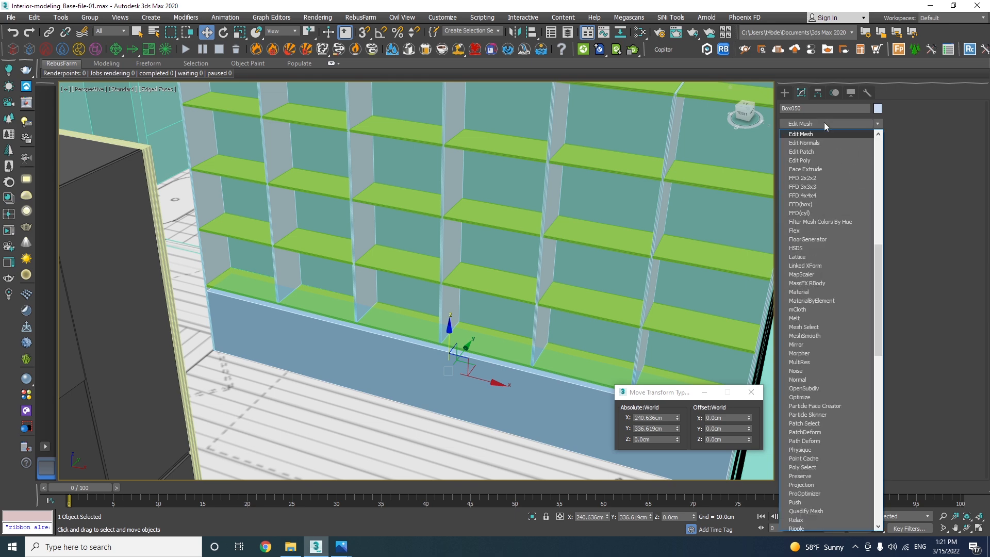
left_click(801, 160)
left_click(838, 312)
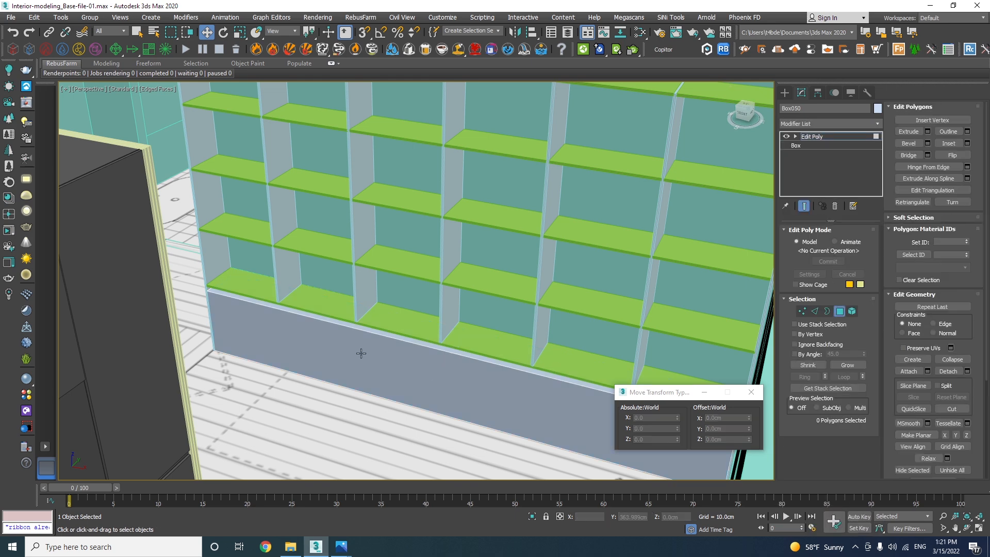
left_click(348, 324)
middle_click_drag(348, 324, 494, 322, "alt")
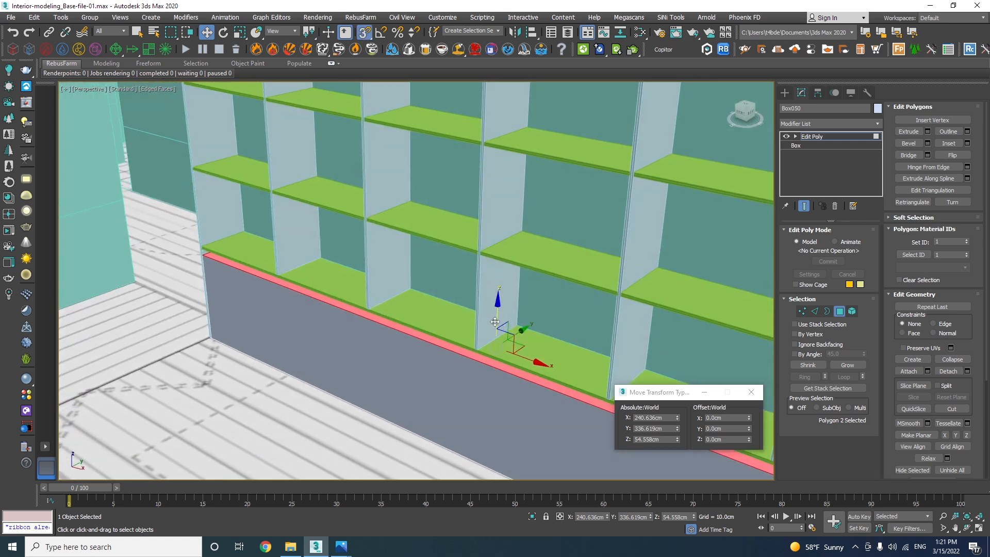
left_click_drag(496, 319, 211, 309)
Step: Recess the front polygon of the base box by 1.5 cm along Y
left_click(299, 341)
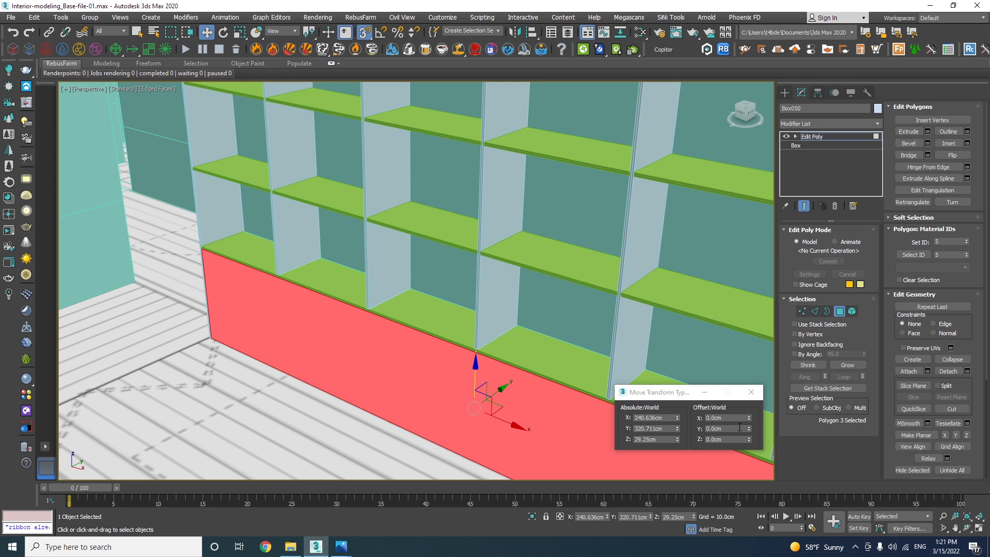
left_click(739, 427)
type("1.5")
key("Return")
Step: Connect the lengthwise edges of the base box with 5 segments to divide its front into six bays
middle_click_drag(395, 298, 345, 216)
middle_click_drag(346, 216, 490, 296, "alt")
scroll(491, 297, "down", 6)
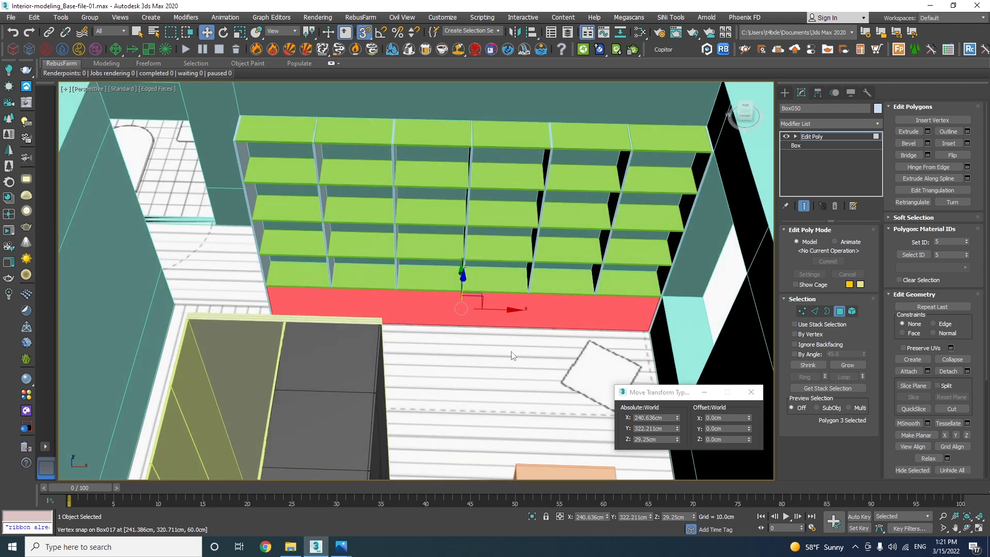
key("2")
double_click(541, 323)
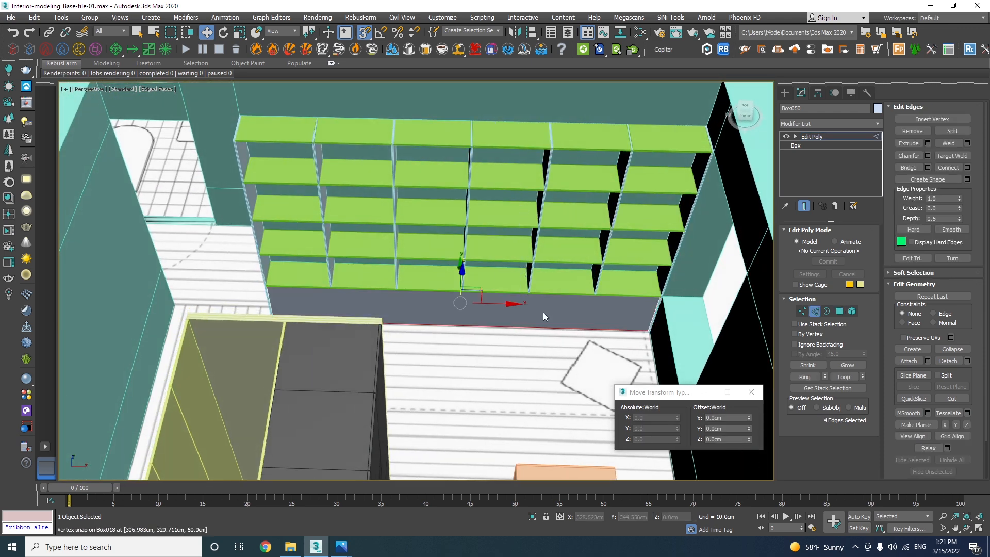
key("z")
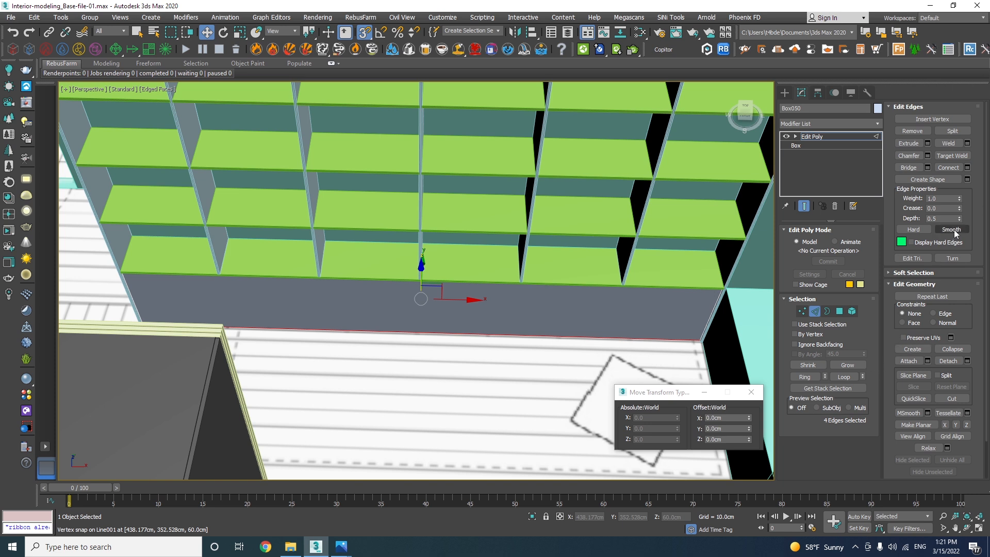
left_click(967, 168)
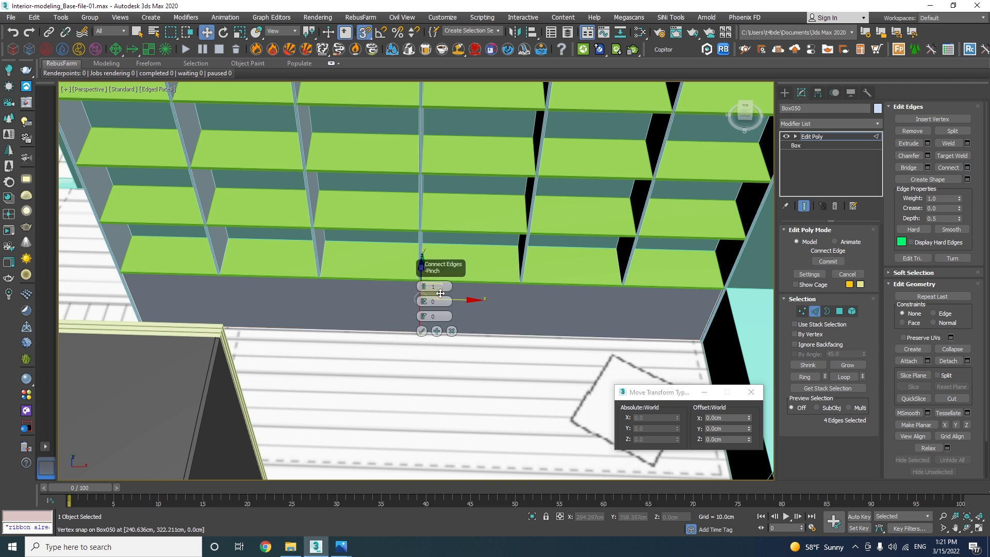
type("6")
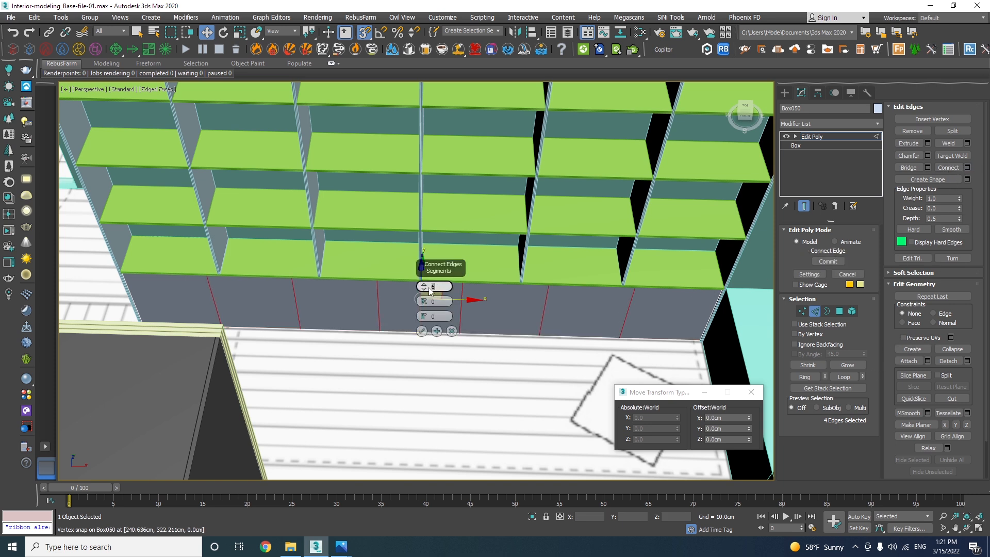
left_click(423, 289)
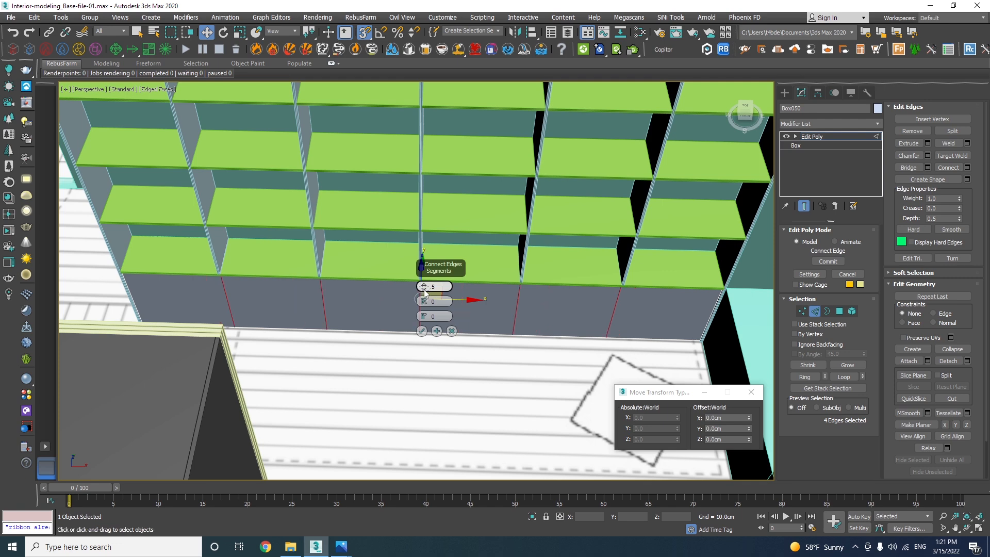
left_click(421, 330)
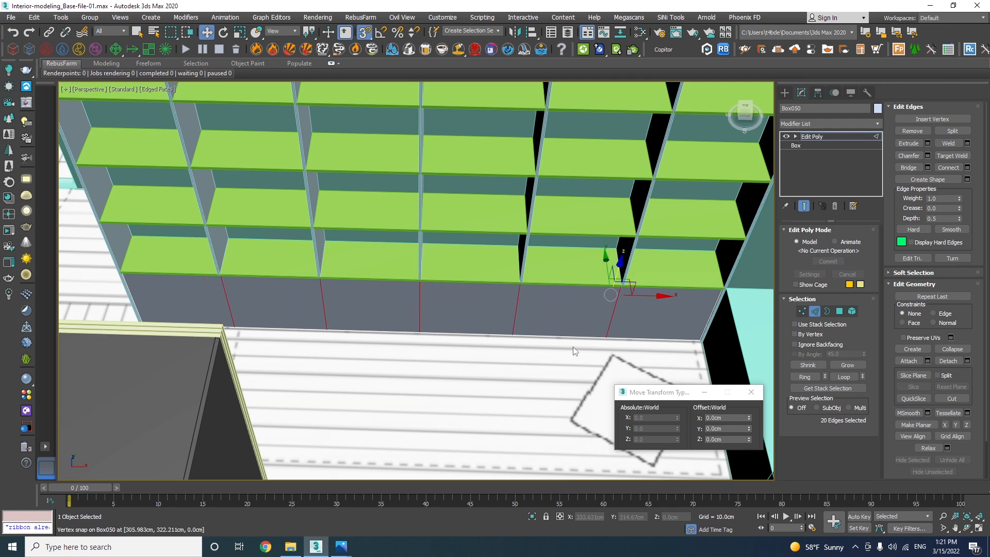
Step: Select the six front polygons of the base box and detach them as a clone
left_click(840, 312)
left_click(670, 320)
left_click(565, 315, "ctrl")
left_click(459, 310, "ctrl")
left_click(358, 301, "ctrl")
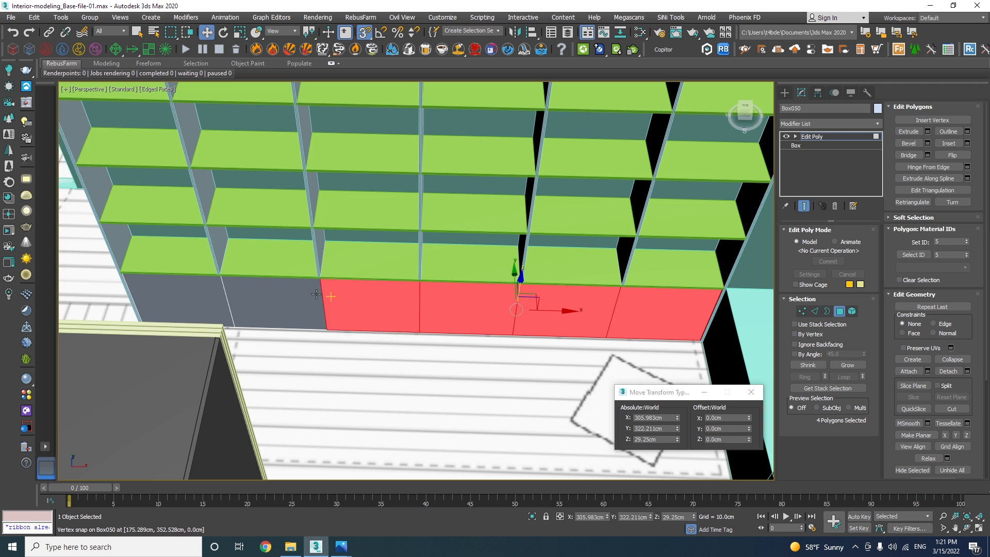
left_click(307, 295, "ctrl")
left_click(205, 291, "ctrl")
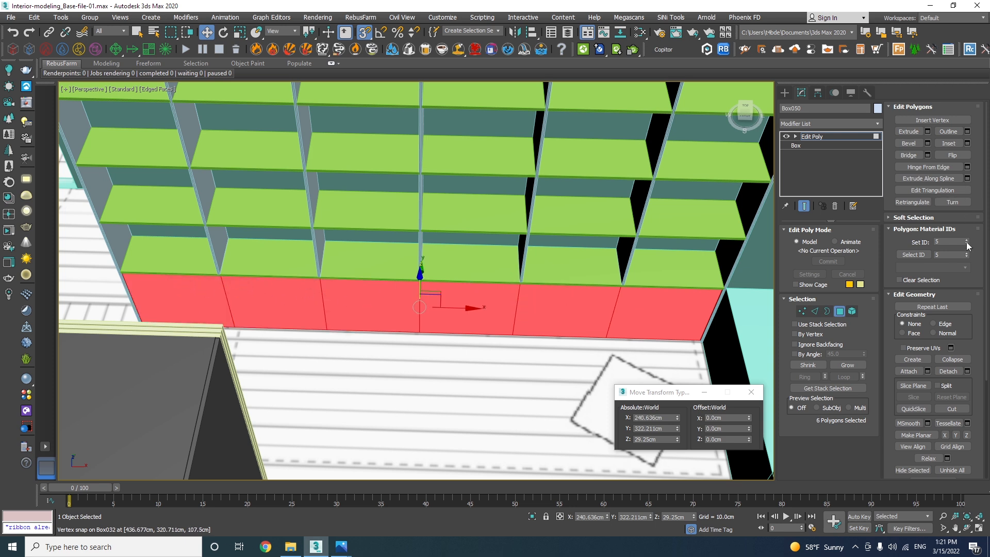
left_click(967, 371)
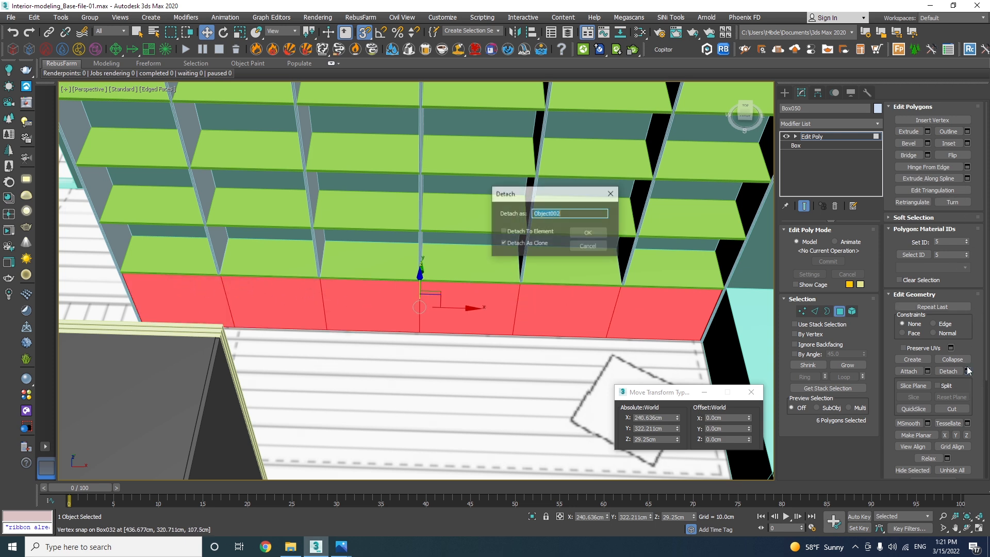
left_click(573, 232)
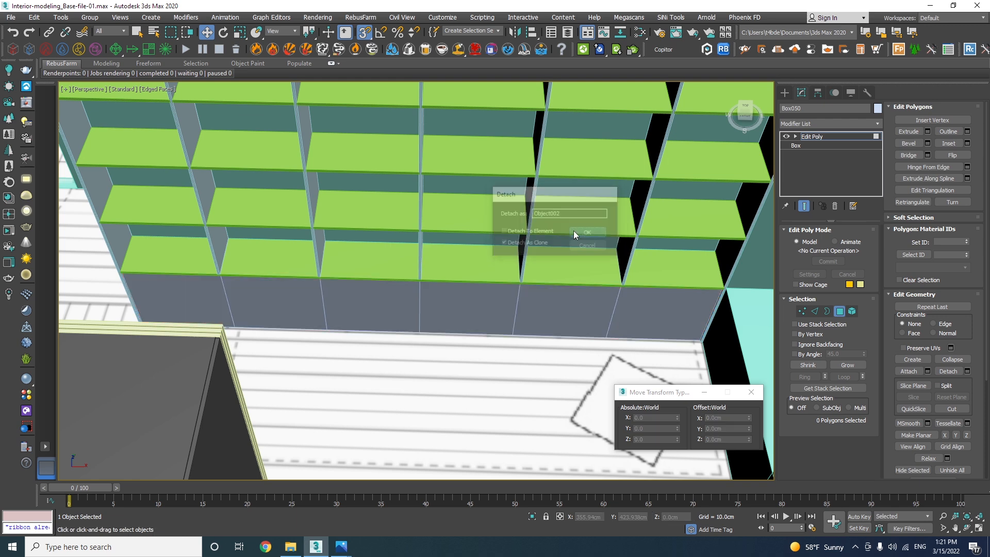
left_click(839, 311)
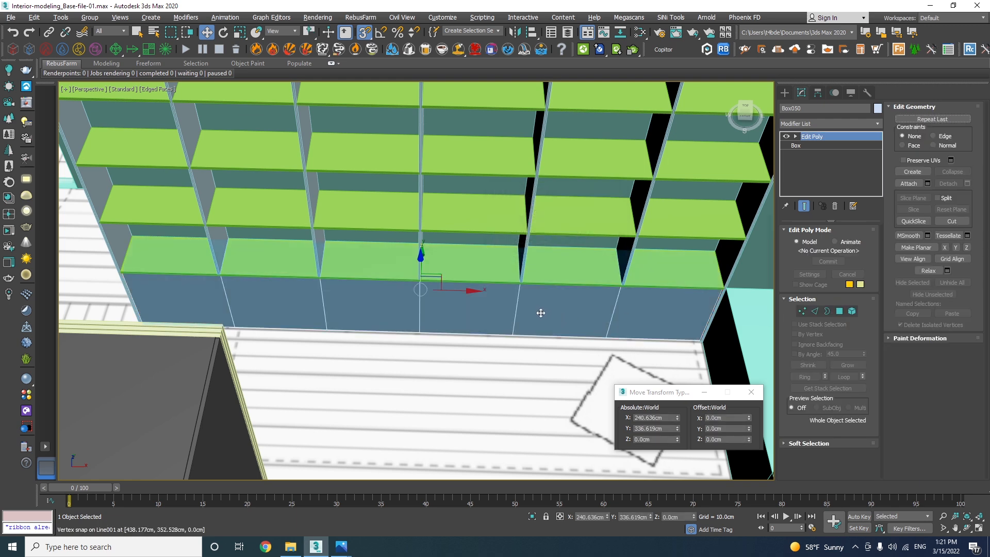
Step: Select the detached front panel and raise its bottom row of vertices by 2 cm along Z
middle_click_drag(539, 314, 486, 317, "alt")
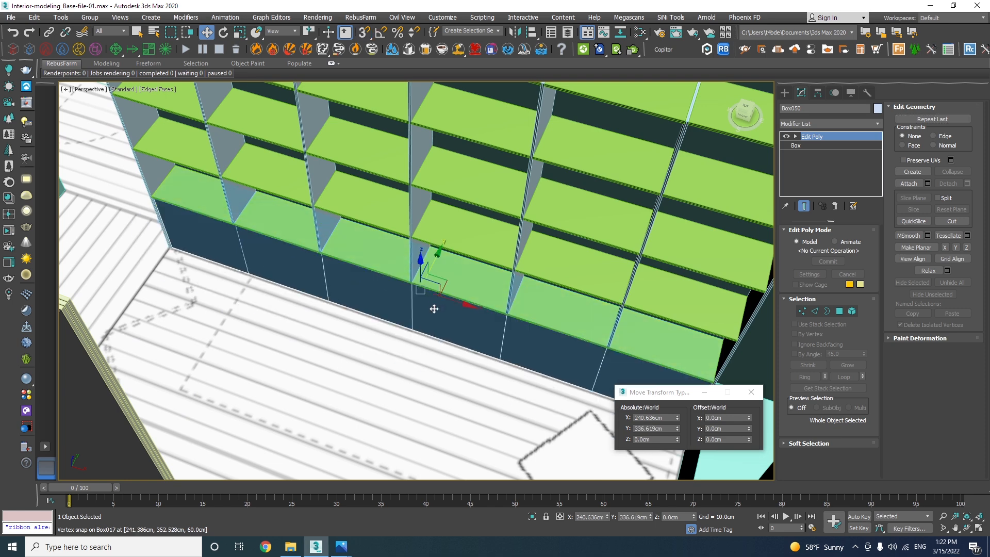
left_click(426, 284)
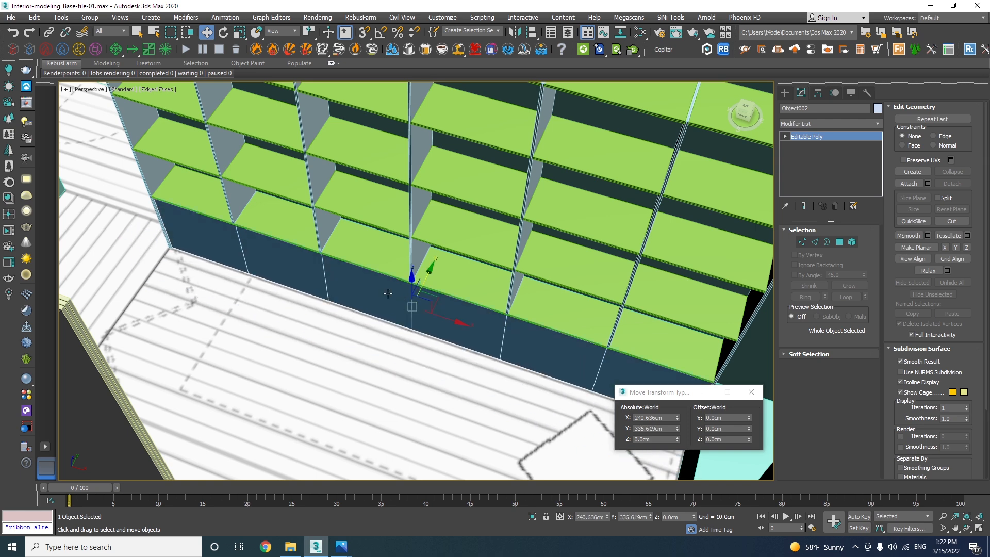
scroll(389, 294, "up", 4)
middle_click_drag(394, 336, 434, 336, "alt")
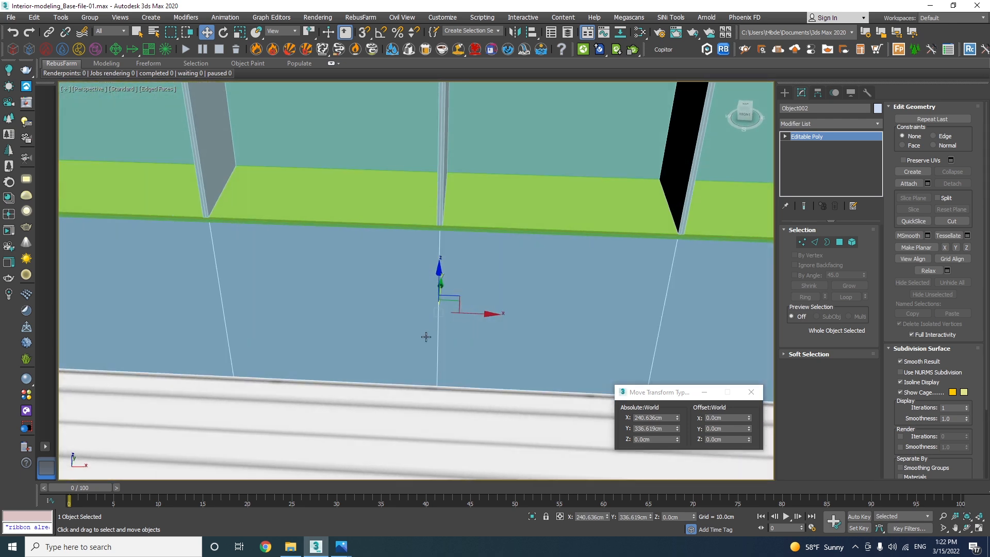
scroll(419, 336, "down", 5)
key("1")
left_click_drag(650, 338, 360, 382)
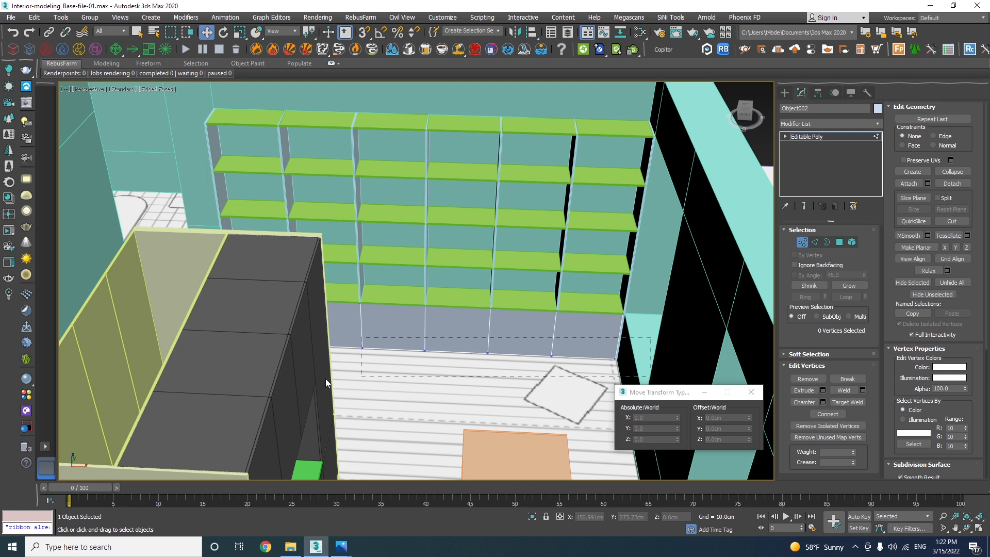
left_click_drag(144, 382, 144, 382)
mouse_move(380, 354)
middle_mouse_down("alt")
mouse_move(354, 345)
mouse_move(386, 345)
middle_mouse_up("alt")
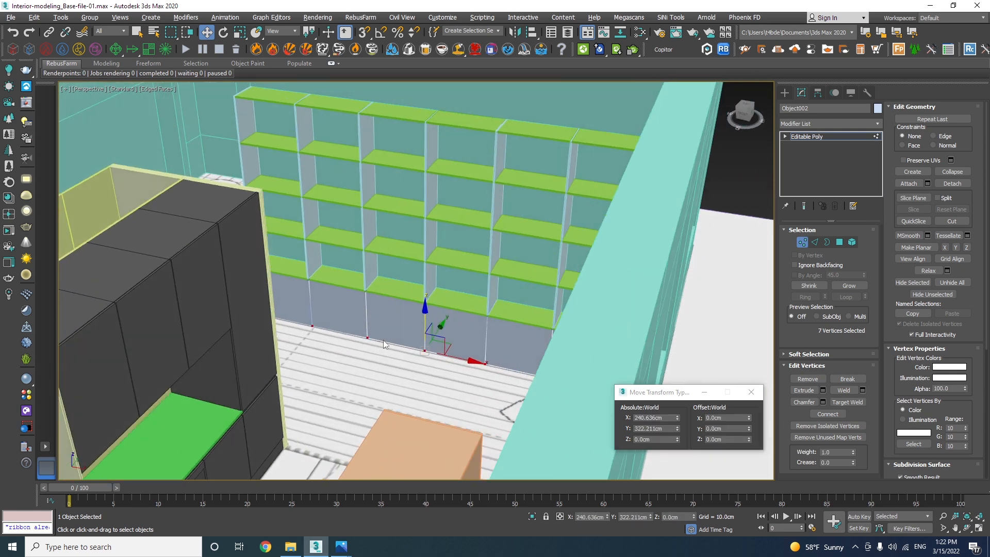
scroll(422, 348, "up", 5)
left_click(727, 438)
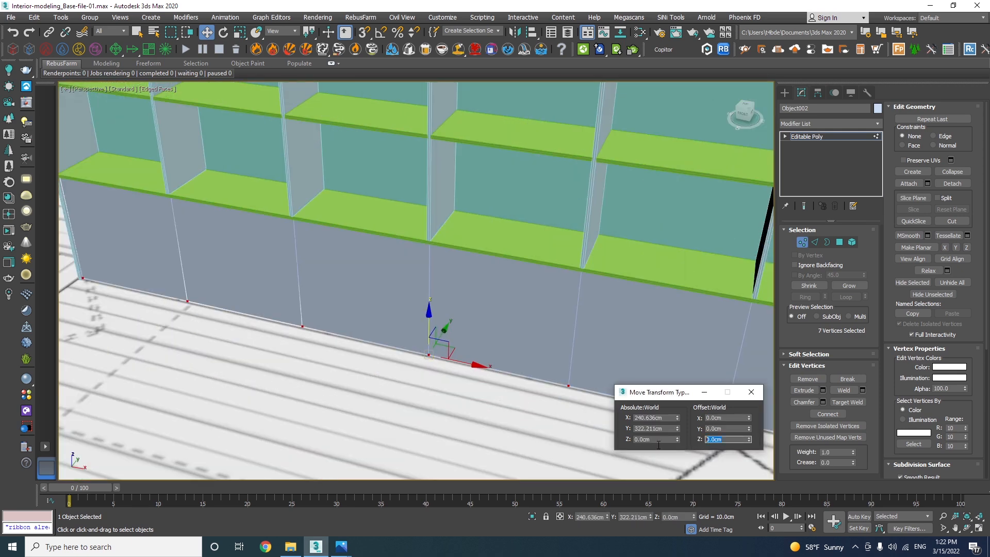
type("2")
key("Return")
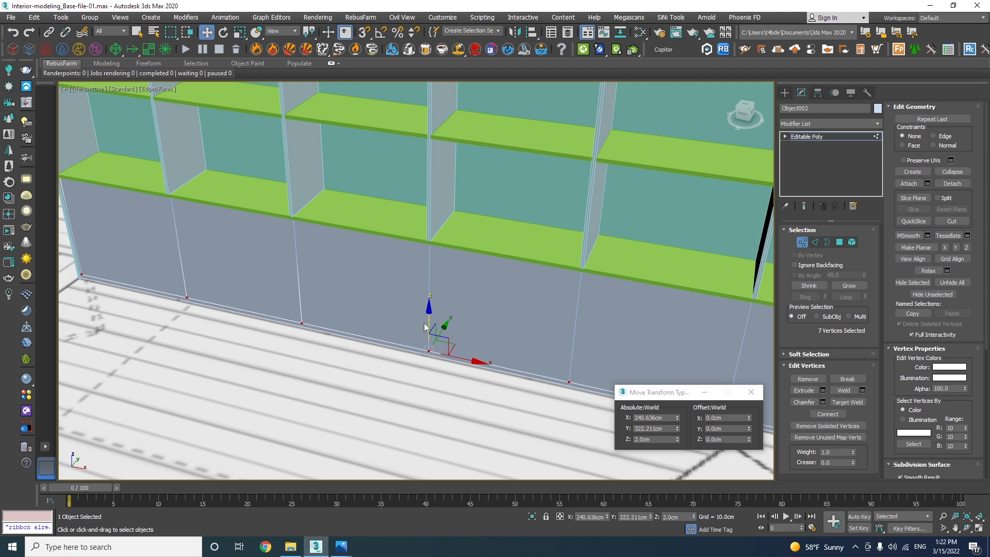
Step: Extrude the front panel's edges by 10 cm with a 0.25 cm width and delete them to leave gaps between the doors
left_click(814, 243)
middle_click_drag(562, 232, 745, 347, "alt")
left_click_drag(340, 170, 350, 175)
scroll(512, 255, "up", 5)
middle_click_drag(531, 261, 533, 249, "alt")
left_click(928, 143)
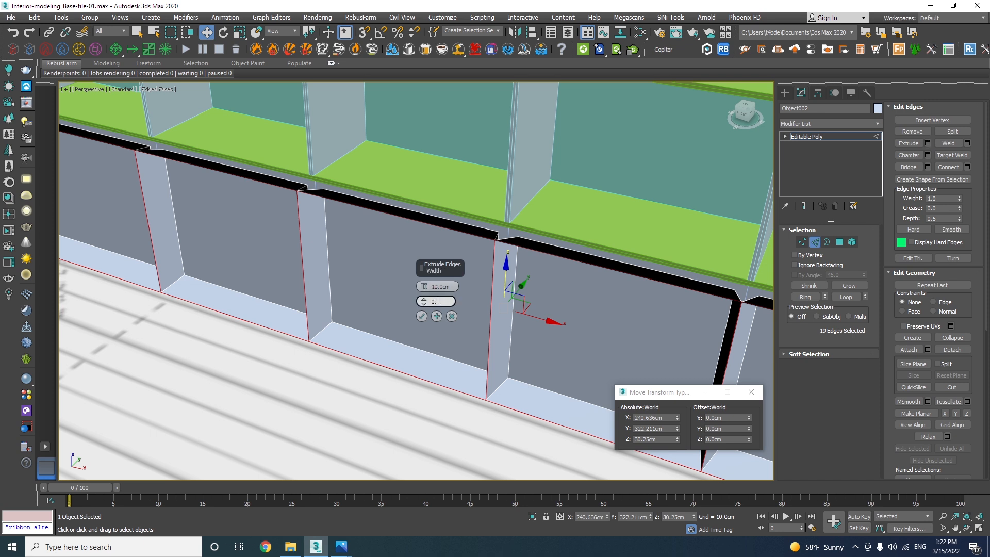
type("0.25")
key("Return")
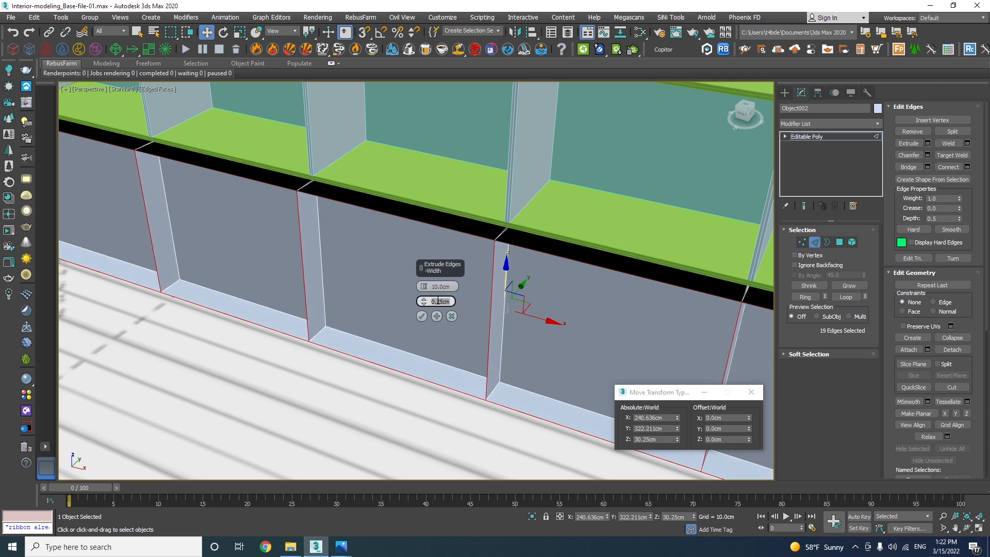
left_click(420, 315)
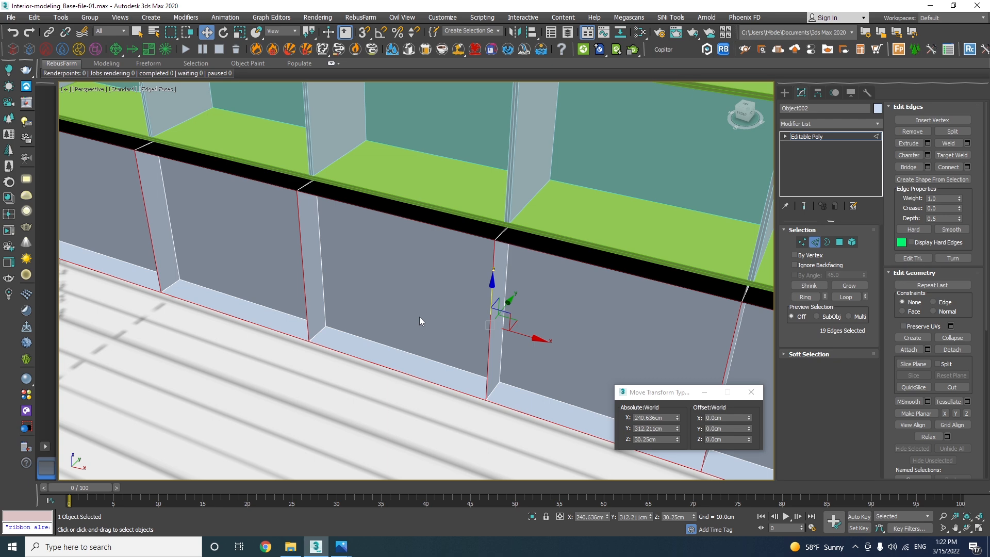
left_click(419, 316)
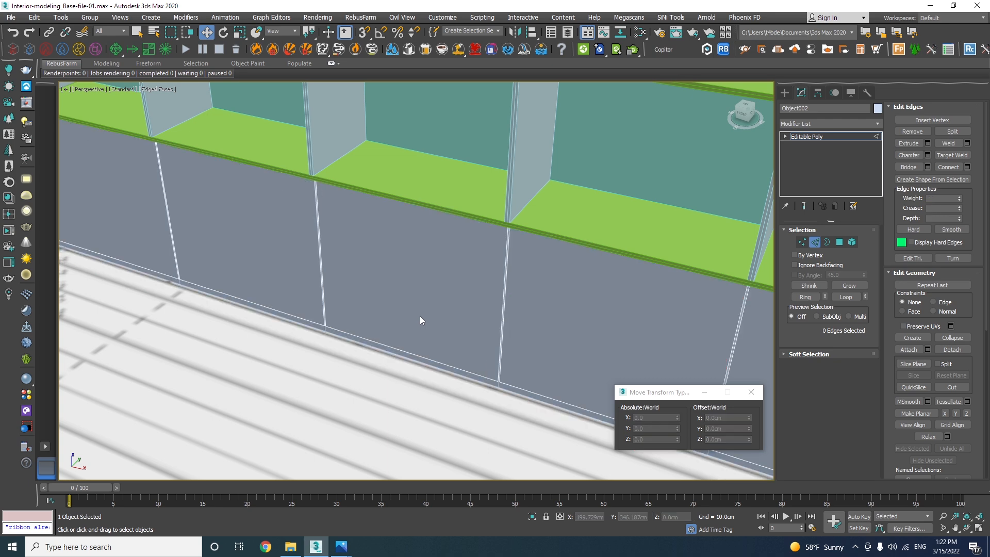
Step: Add a Shell modifier with a 1.5 cm outer amount to the door fronts
left_click(811, 138)
left_click(809, 125)
type("sh")
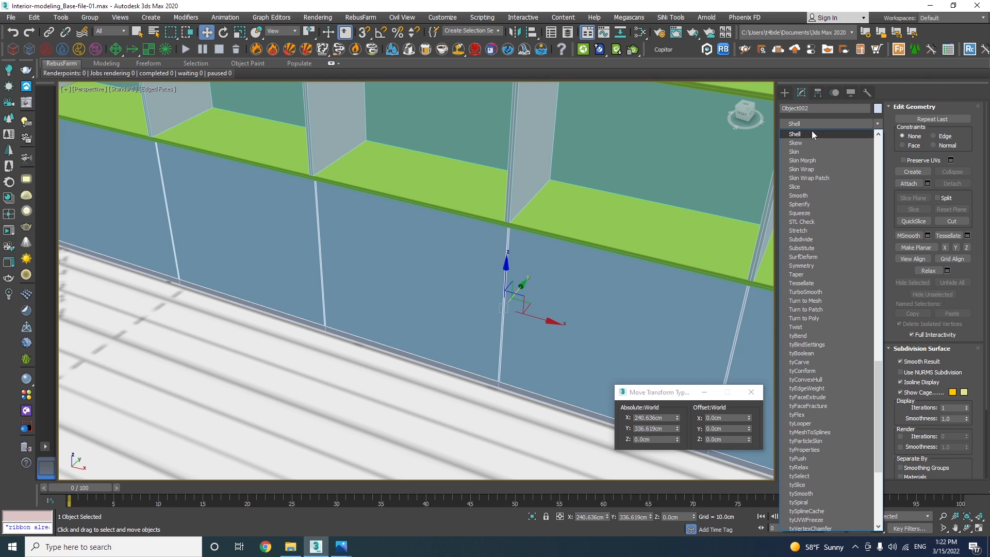
left_click(806, 135)
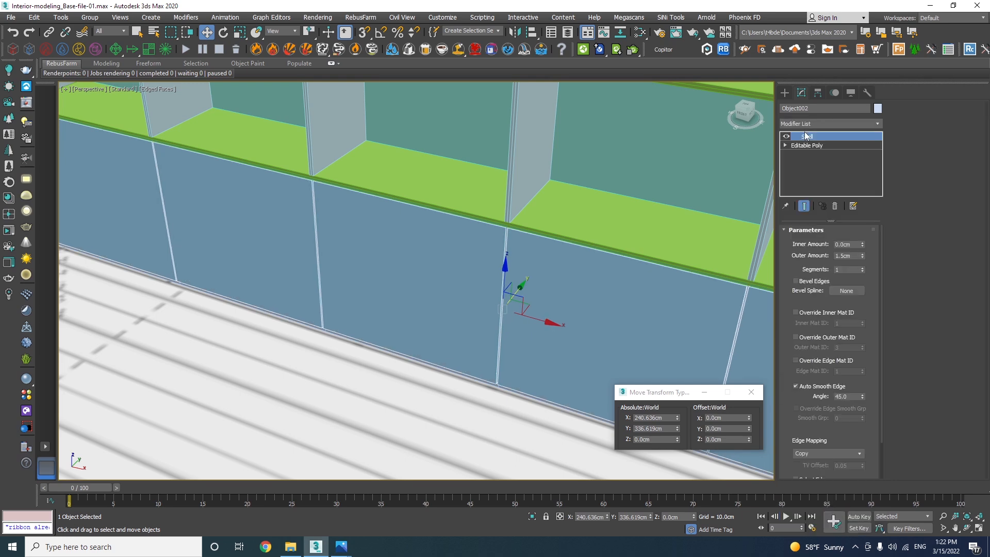
Step: Inspect the base cabinet and examine reference photos acos-the-unfolding-10, home-sequence-01 and acos-the-unfolding-02 in Photos for the ceiling layout
scroll(691, 249, "down", 5)
middle_click_drag(692, 249, 438, 288, "alt")
scroll(572, 289, "up", 3)
scroll(572, 288, "down", 5)
scroll(438, 289, "up", 5)
left_click(342, 547)
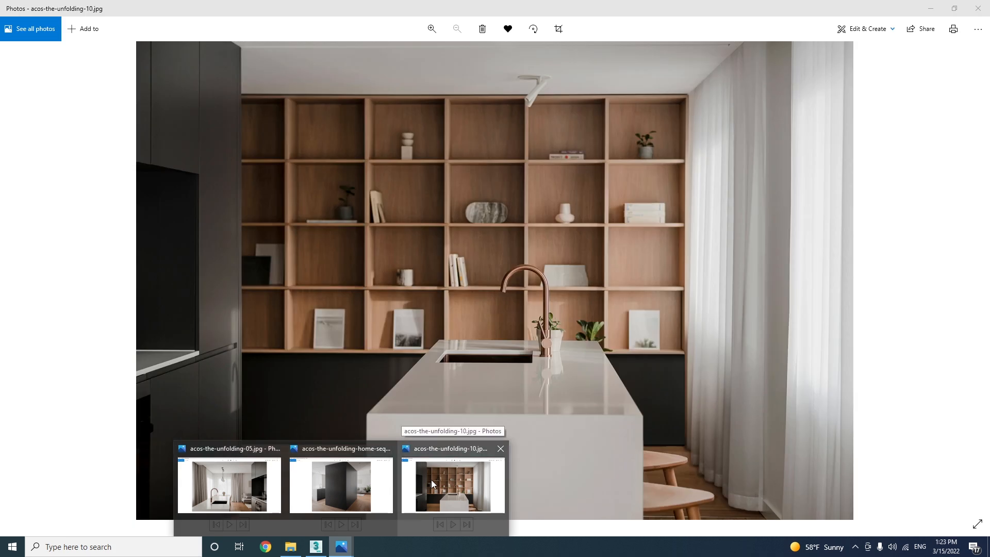
left_click(431, 479)
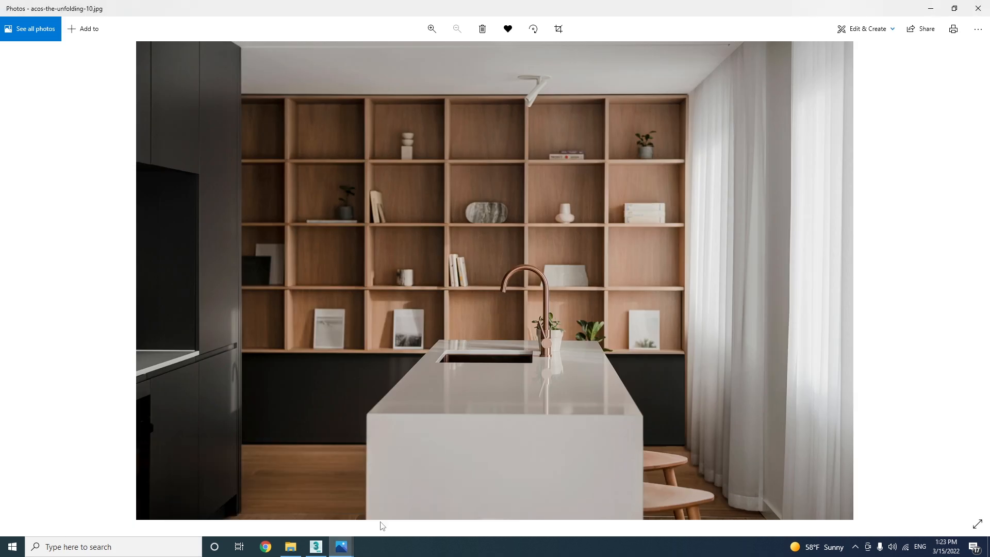
left_click(347, 546)
left_click(307, 497)
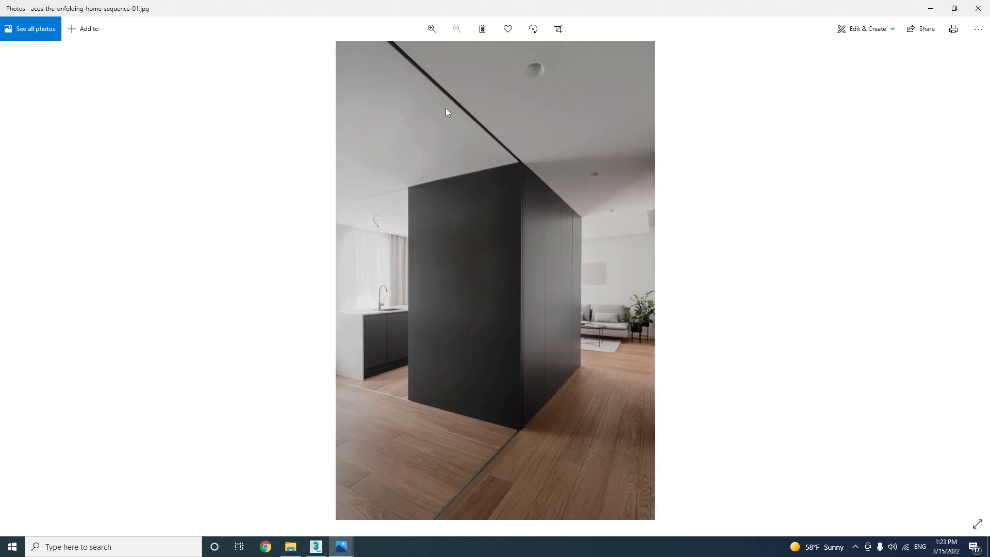
left_click(289, 546)
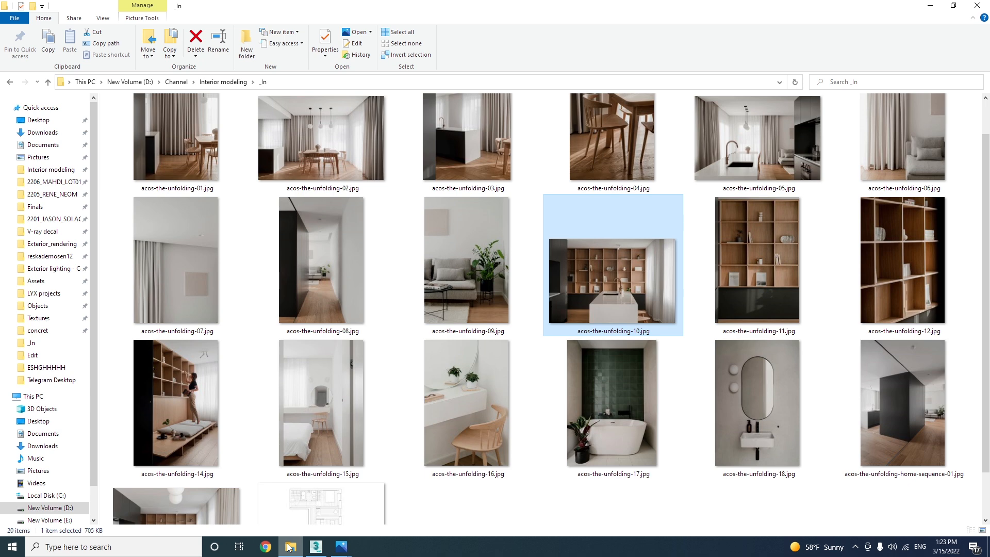
double_click(332, 132)
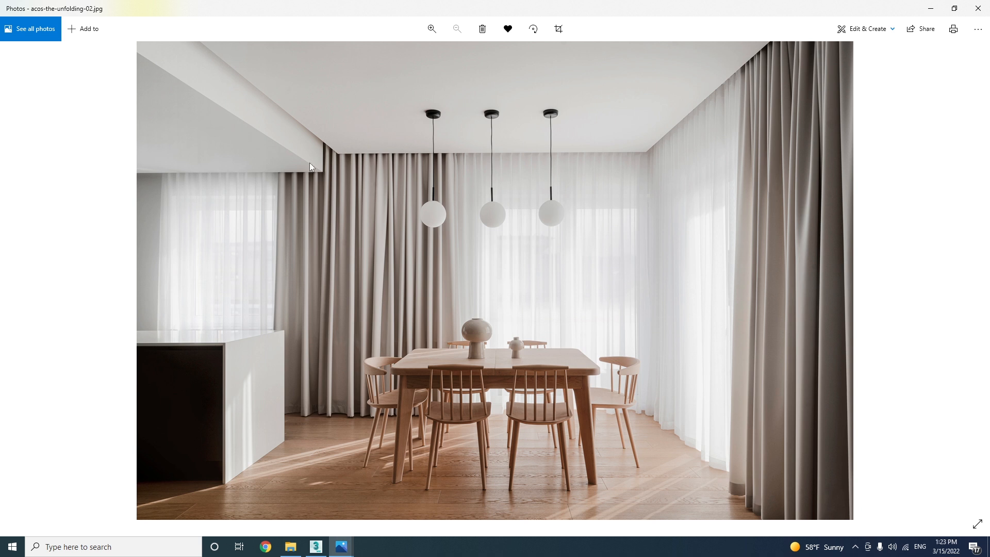
left_click(341, 546)
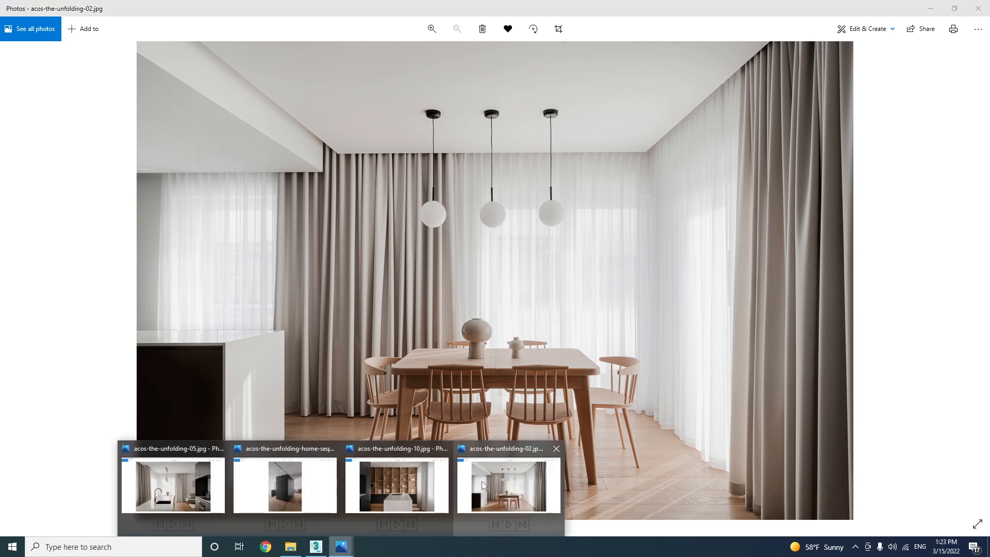
left_click(303, 485)
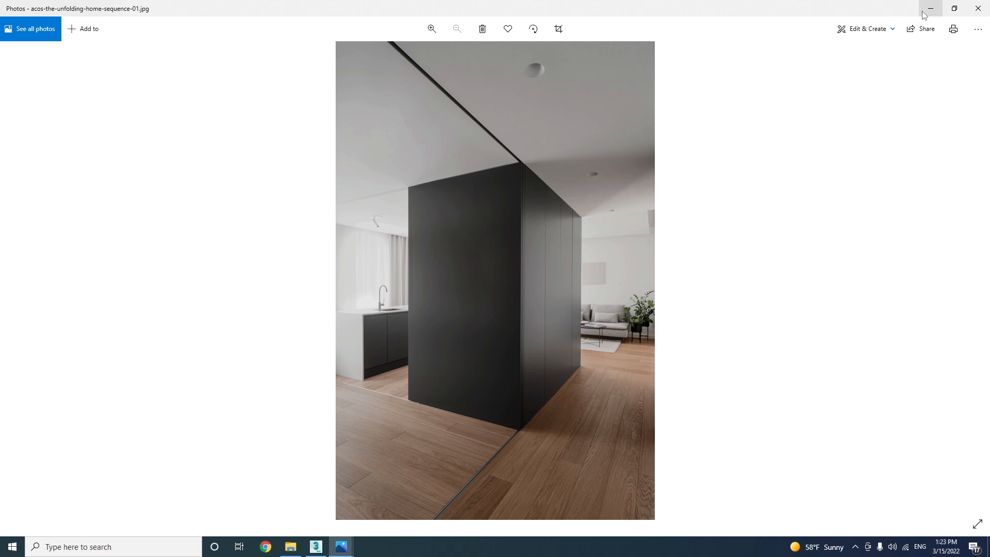
key("Right")
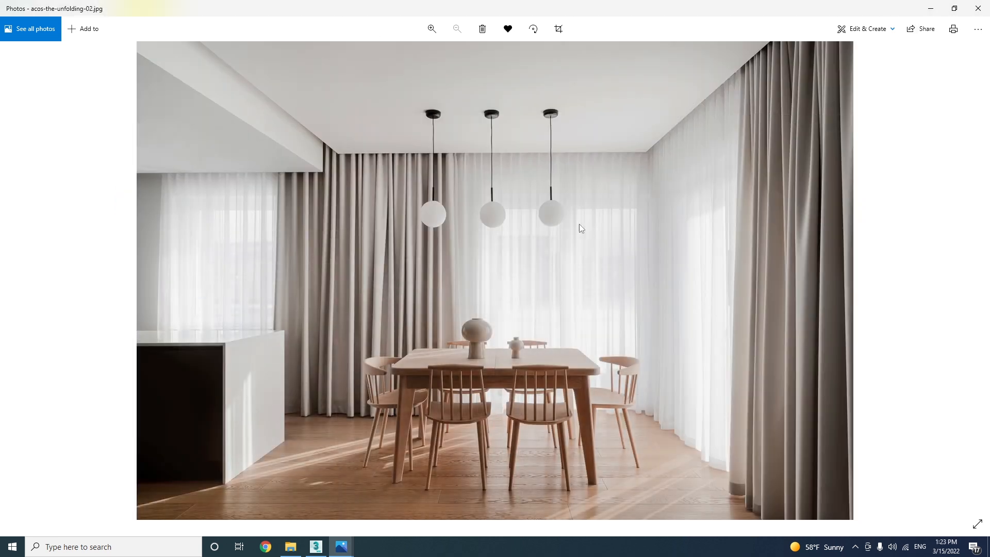
Step: Return to 3ds Max and draw an AutoGrid box about 440 by 396 cm and 47 cm high over the kitchen and shelving area
left_click(315, 547)
scroll(445, 304, "down", 3)
middle_click_drag(446, 304, 567, 222, "alt")
scroll(413, 349, "up", 5)
scroll(413, 349, "down", 5)
left_click(784, 92)
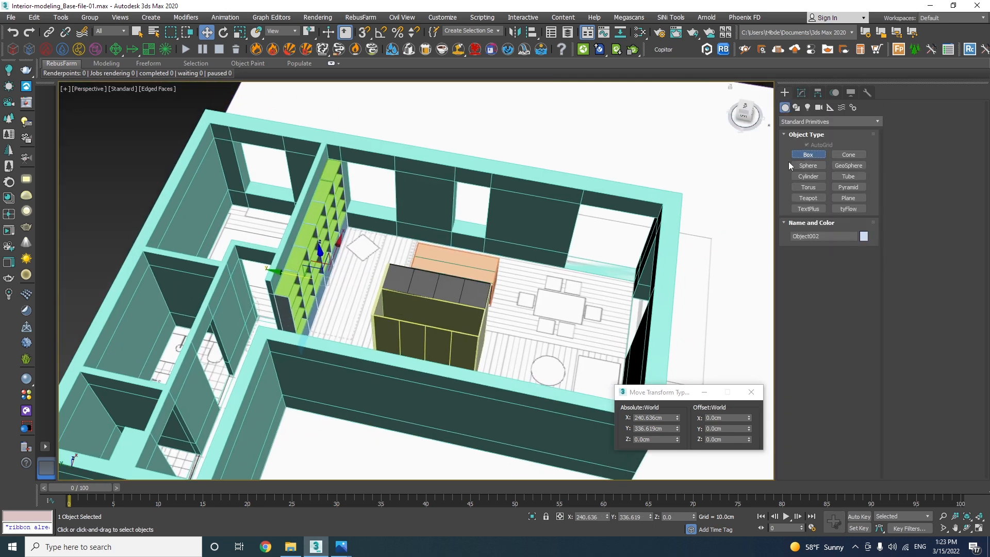
left_click(807, 155)
scroll(490, 332, "up", 8)
key("s")
left_click_drag(518, 320, 359, 111)
scroll(518, 318, "down", 6)
key("s")
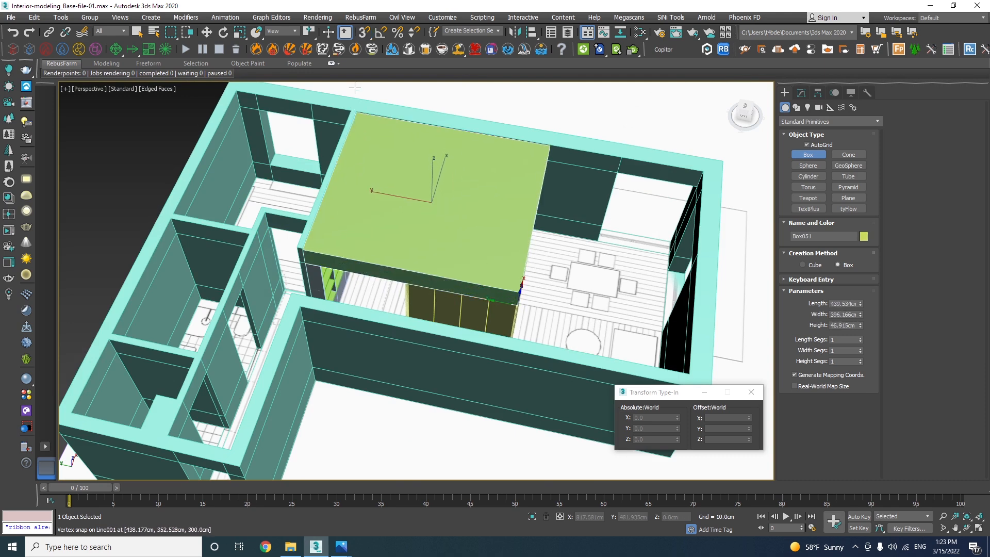
left_click(354, 87)
Step: Add an Edit Poly modifier to the kitchen ceiling box and lower its top polygon to the top of the walls
key("w")
left_click(801, 92)
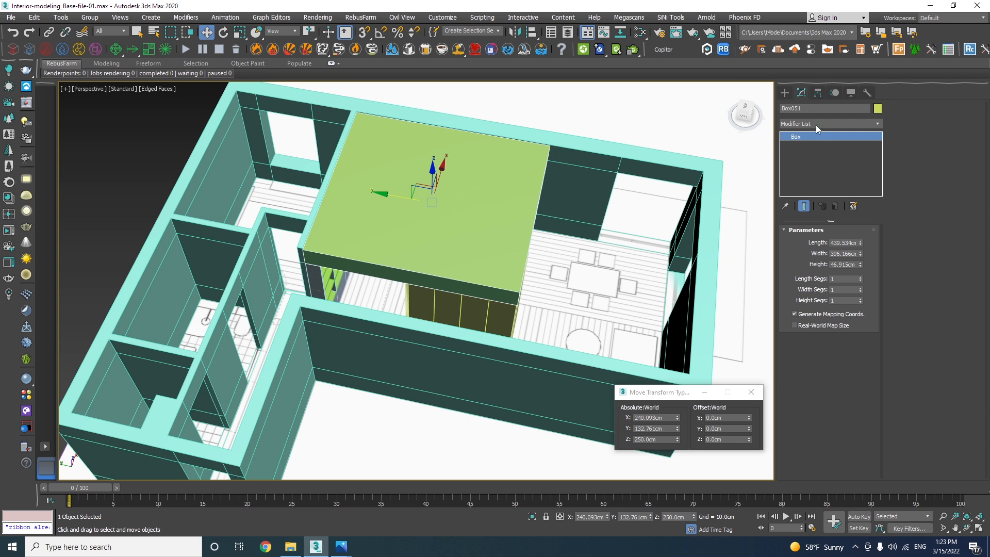
left_click(815, 123)
left_click(812, 161)
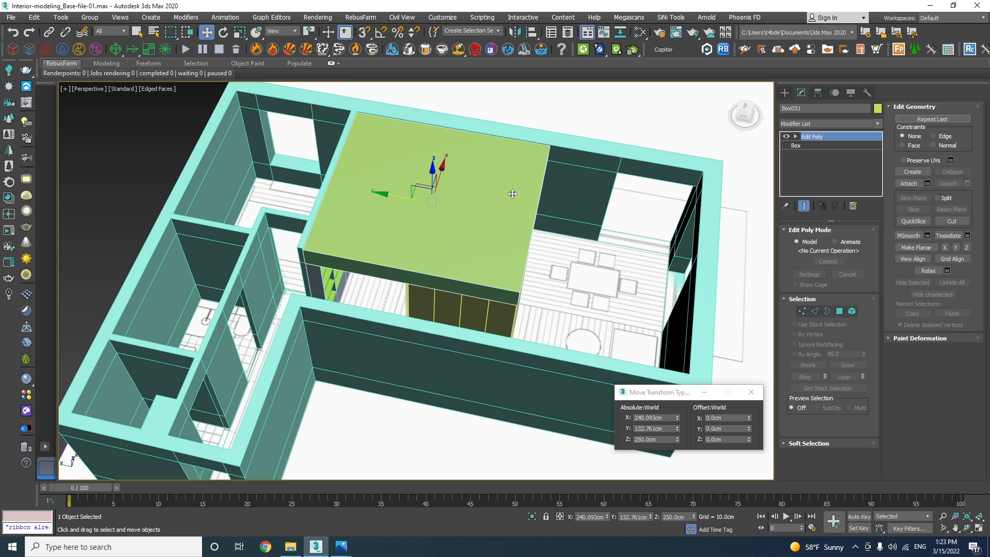
key("4")
left_click(449, 163)
scroll(449, 202, "up", 3)
middle_click_drag(449, 202, 440, 217, "alt")
scroll(441, 217, "up", 2)
left_click_drag(446, 192, 459, 140)
Step: Select the kitchen ceiling's side polygon behind the cabinets and snap it to the opposite room wall along X
scroll(481, 228, "down", 3)
middle_click_drag(541, 232, 461, 251, "alt")
left_click(496, 316)
middle_click_drag(499, 317, 525, 241, "alt")
left_click(257, 359)
middle_click_drag(257, 359, 464, 215, "alt")
left_click_drag(433, 228, 237, 168)
middle_click_drag(326, 215, 538, 293, "alt")
Step: Offset the kitchen ceiling's window-side polygon by -20 cm along X to leave a curtain recess
left_click(550, 247)
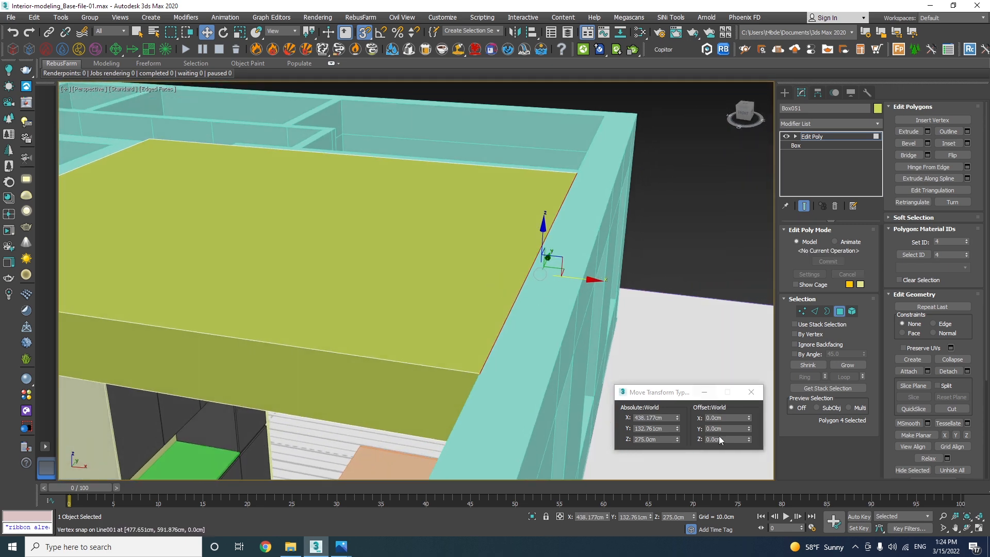
left_click(722, 419)
type("-20")
key("Return")
mouse_move(639, 294)
middle_mouse_down("alt")
mouse_move(651, 275)
mouse_move(582, 297)
mouse_move(526, 296)
mouse_move(639, 290)
middle_mouse_up("alt")
scroll(652, 275, "down", 12)
Step: Draw a second ceiling box about 329 by 503 cm and 26 cm deep from the kitchen ceiling's corner across the dining area
left_click(493, 379)
middle_click_drag(493, 379, 366, 354, "alt")
middle_click_drag(424, 408, 618, 257, "alt")
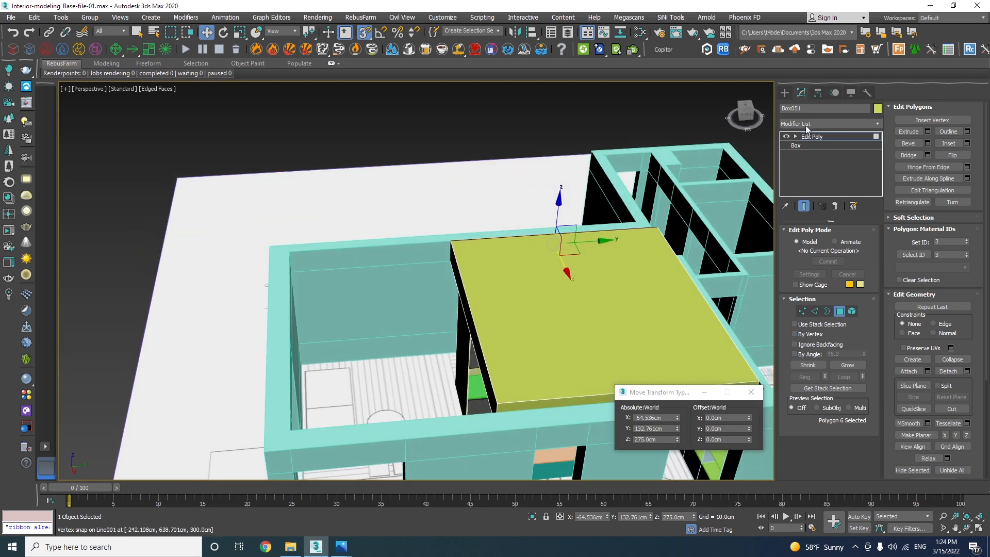
left_click(801, 147)
left_click(807, 155)
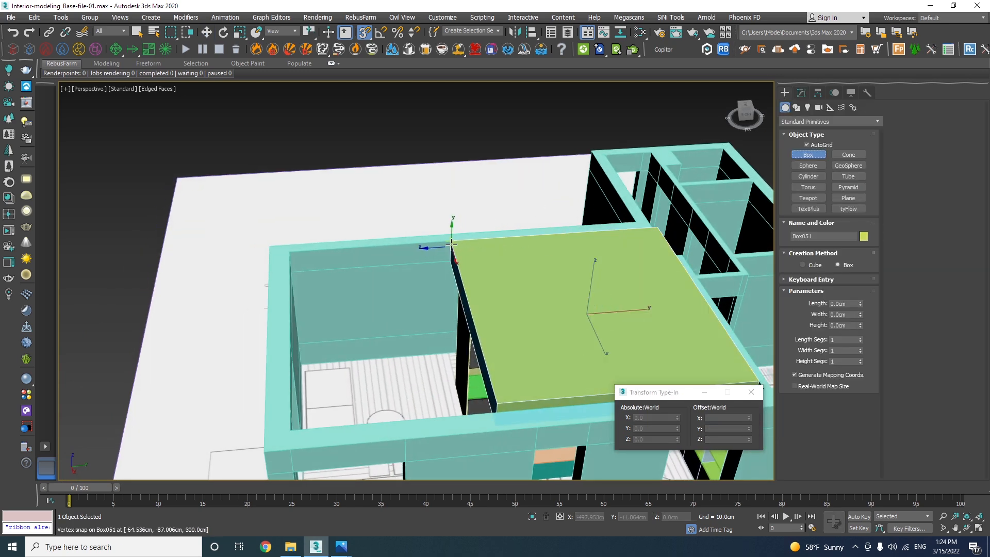
left_click_drag(452, 241, 291, 431)
key("s")
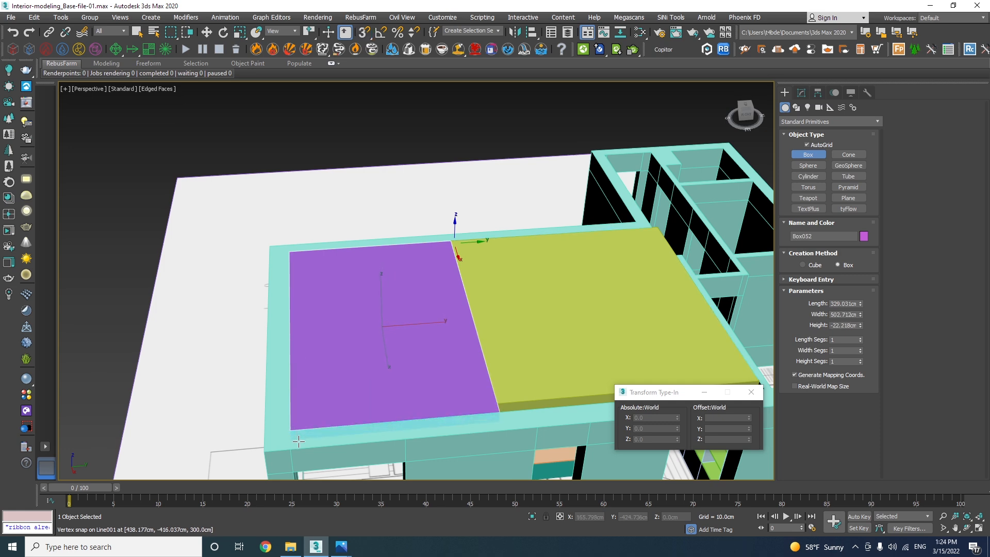
key("w")
Step: Examine both ceiling levels from inside the room and compare them with reference photo acos-the-unfolding-02 in Photos
middle_click_drag(309, 423, 463, 372, "alt")
key("ctrl+w")
scroll(442, 399, "down", 3)
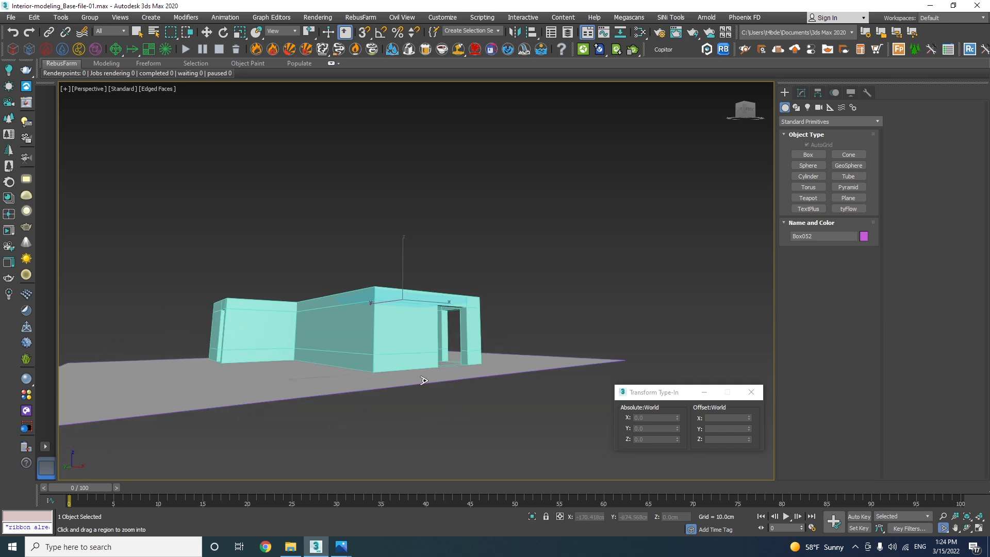
key("w")
scroll(442, 400, "up", 10)
scroll(489, 327, "up", 6)
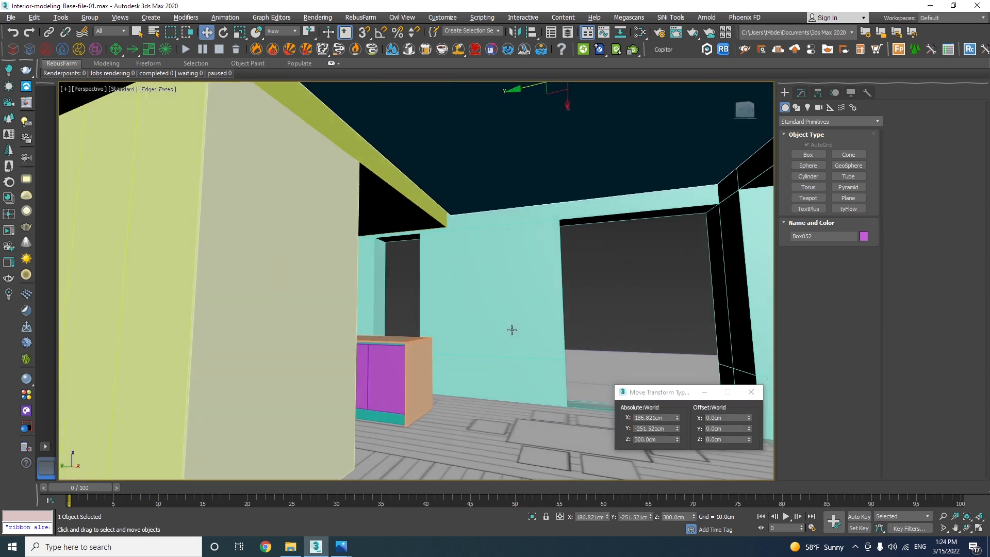
middle_click_drag(390, 289, 660, 305)
middle_click_drag(388, 211, 329, 209)
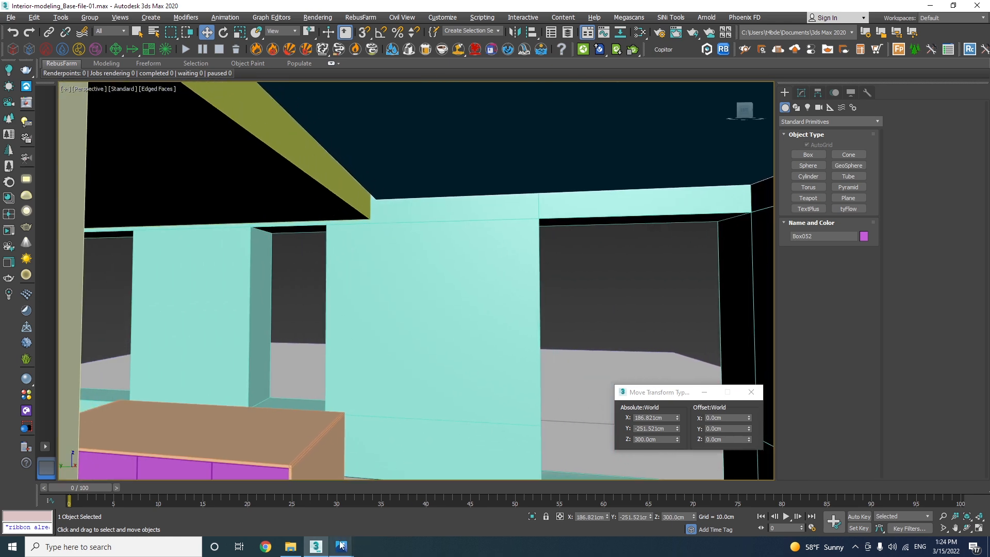
mouse_move(339, 548)
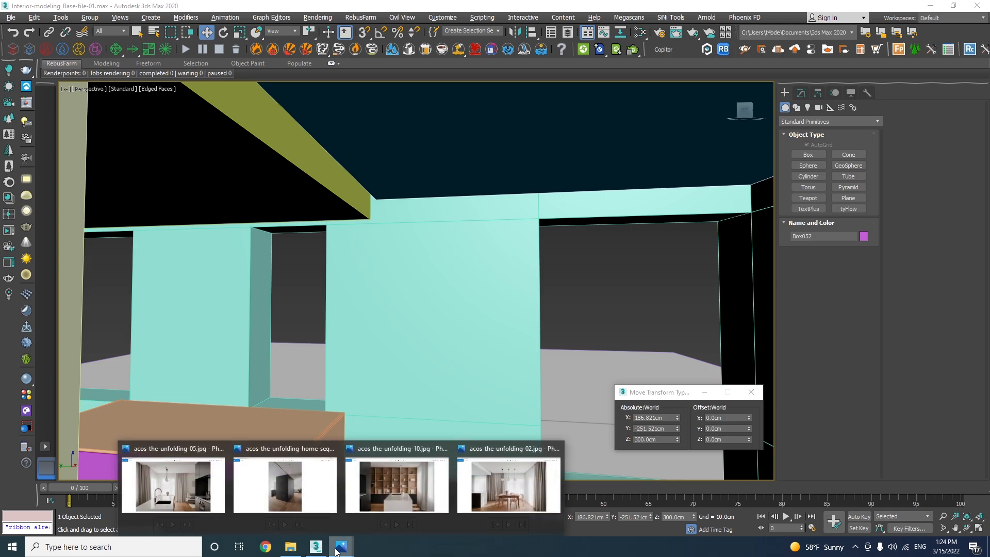
left_click(487, 491)
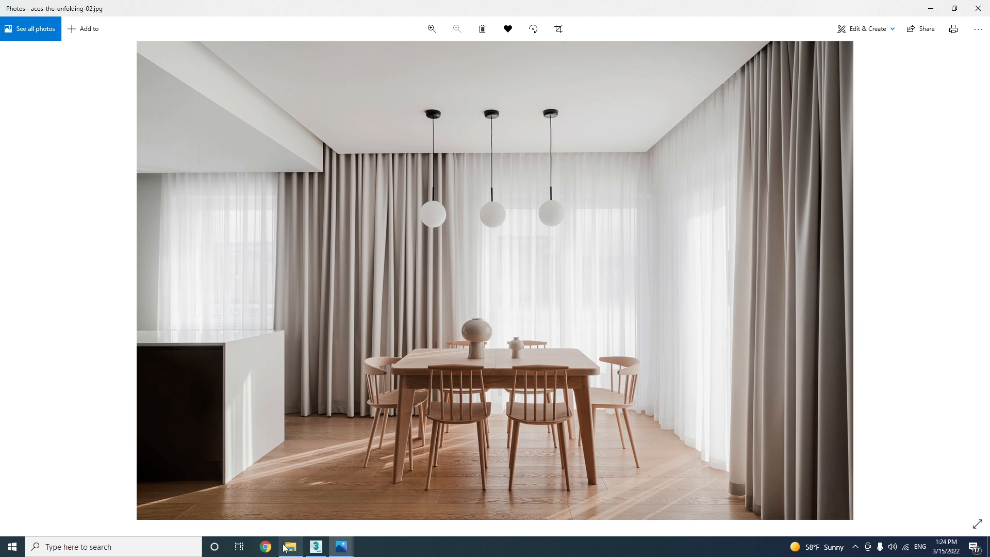
mouse_move(319, 552)
left_click(299, 510)
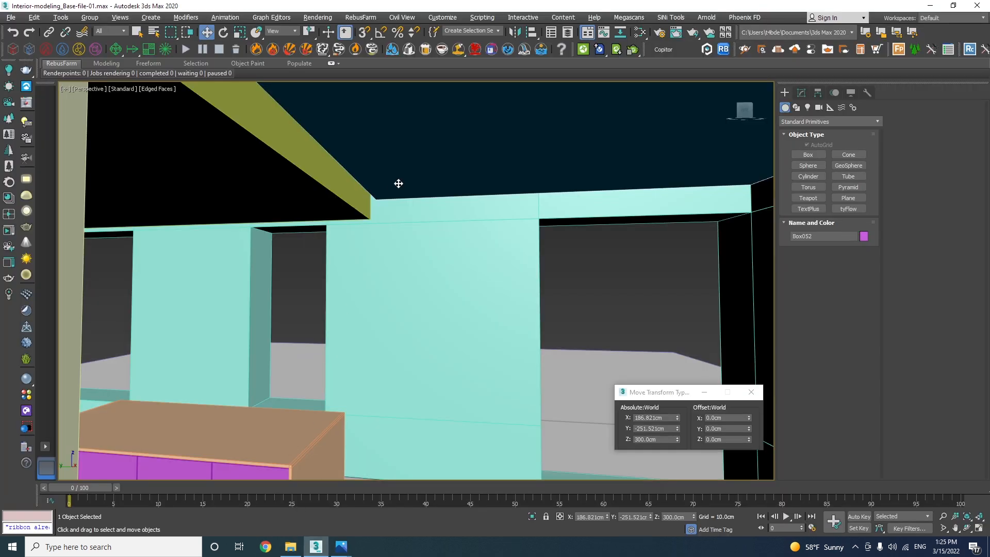
Step: Add an Edit Poly modifier to the dining ceiling box and set its bottom polygon's Z position to 275 cm
left_click(800, 94)
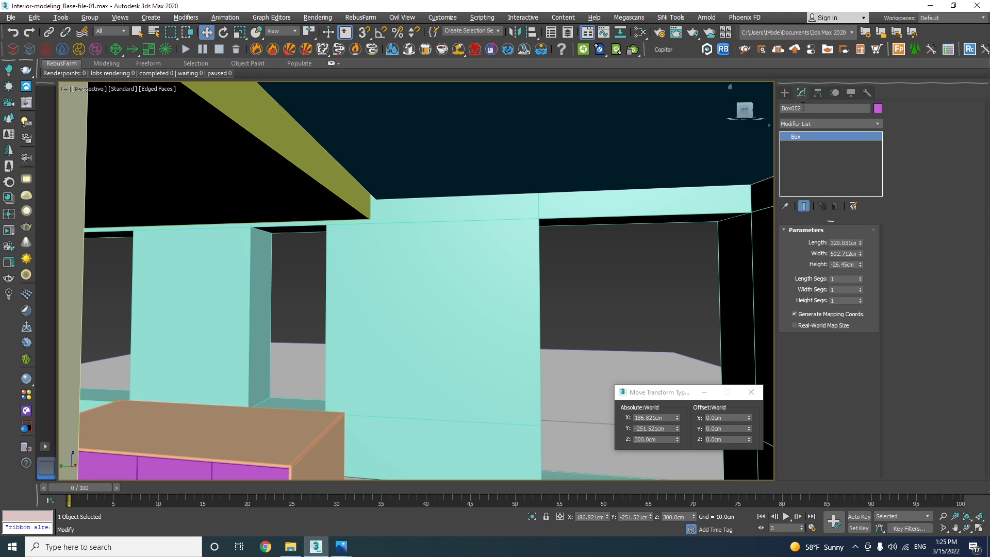
left_click(805, 125)
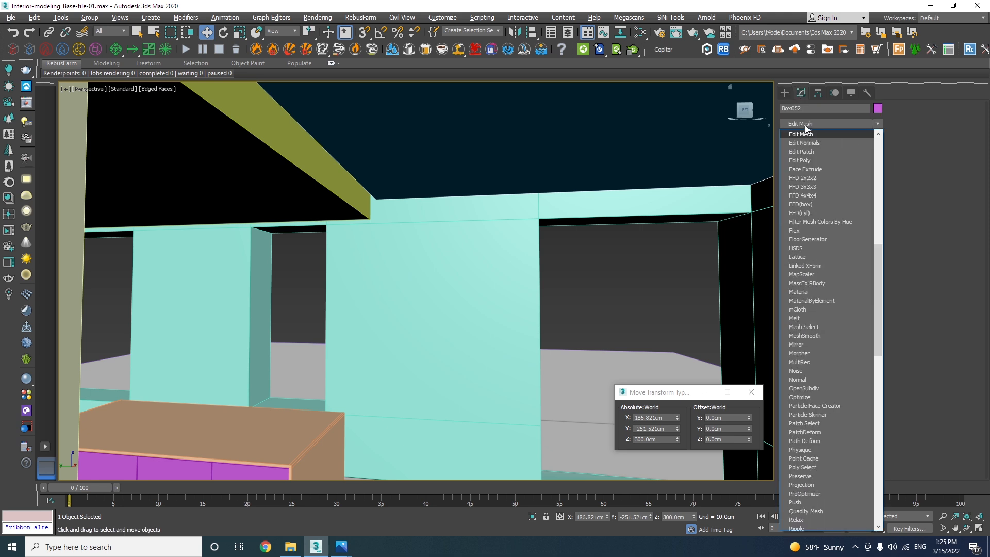
left_click(805, 161)
left_click(443, 157)
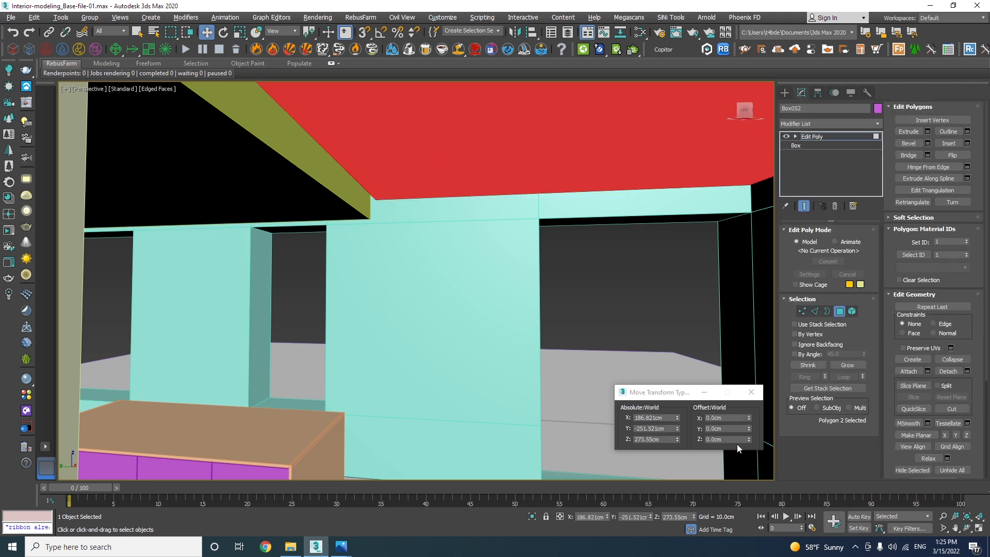
left_click_drag(662, 441, 622, 443)
key("Return")
Step: Snap the dining ceiling's window-side polygon into line with the kitchen ceiling's recessed edge
middle_click_drag(338, 226, 370, 313, "alt")
scroll(370, 313, "down", 5)
middle_click_drag(433, 277, 494, 258, "alt")
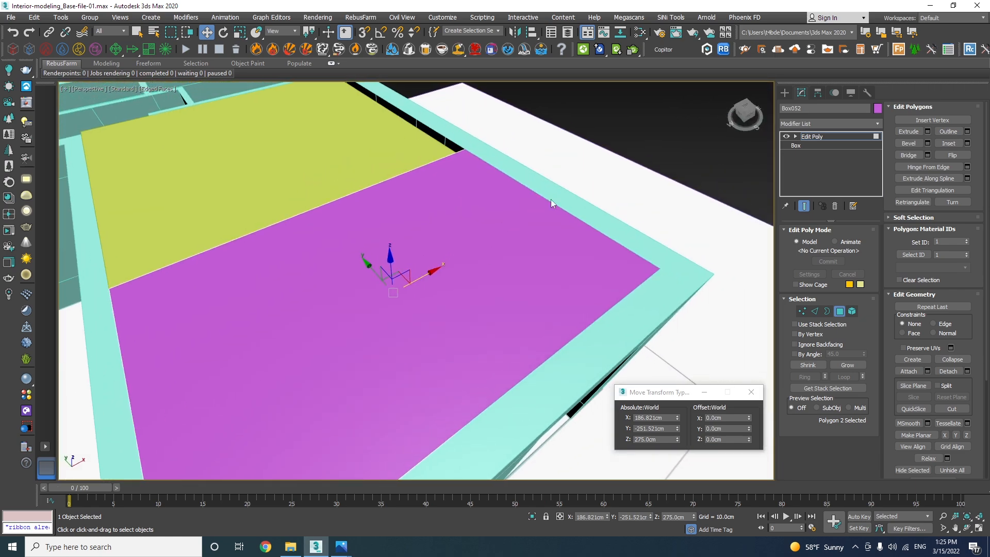
key("F3")
left_click_drag(563, 214, 560, 218)
left_click(546, 234, "alt")
middle_click_drag(547, 250, 487, 338, "alt")
key("F3")
left_click_drag(462, 338, 393, 234)
middle_click_drag(360, 362, 226, 325, "alt")
middle_click_drag(453, 383, 379, 372)
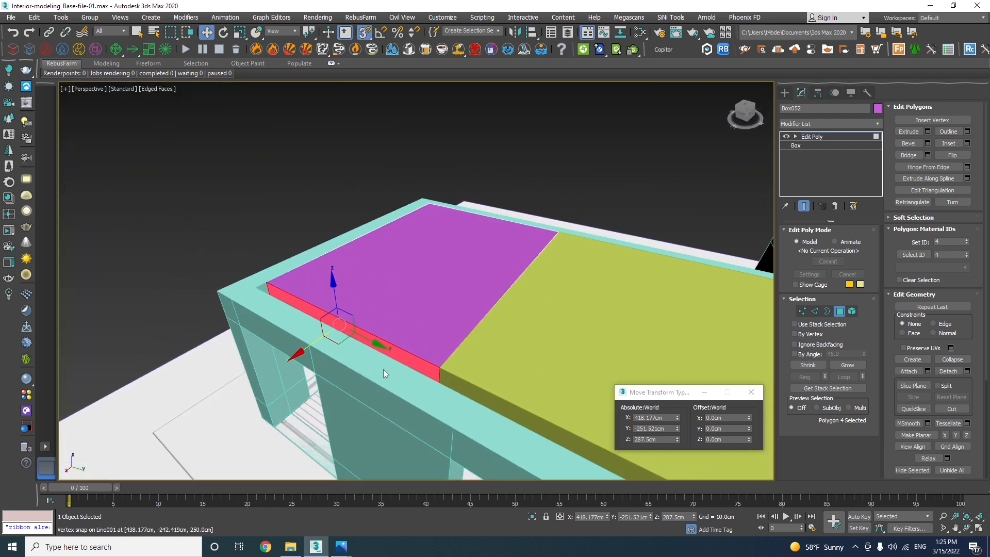
Step: Offset the dining ceiling's side facing the kitchen ceiling by -10 cm along Y and its opposite side by 20 cm
left_click(459, 356)
middle_click_drag(460, 356, 459, 376, "alt")
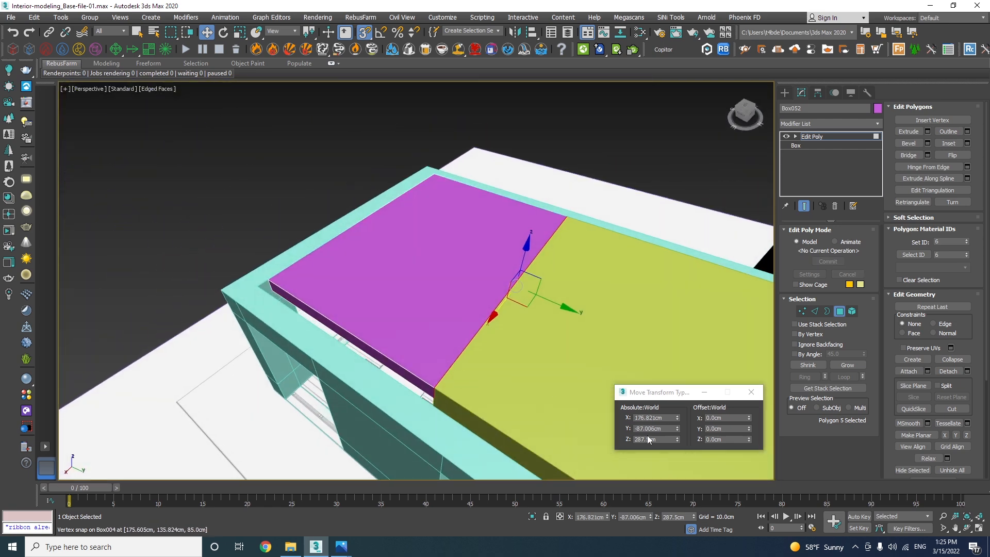
double_click(726, 429)
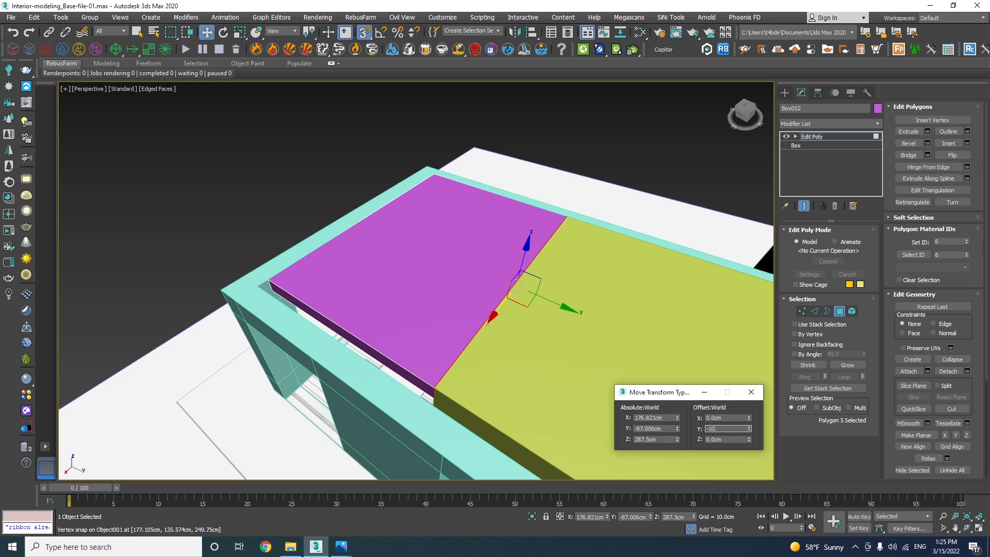
key("Return")
middle_click_drag(371, 280, 405, 336, "alt")
left_click(399, 342)
double_click(724, 428)
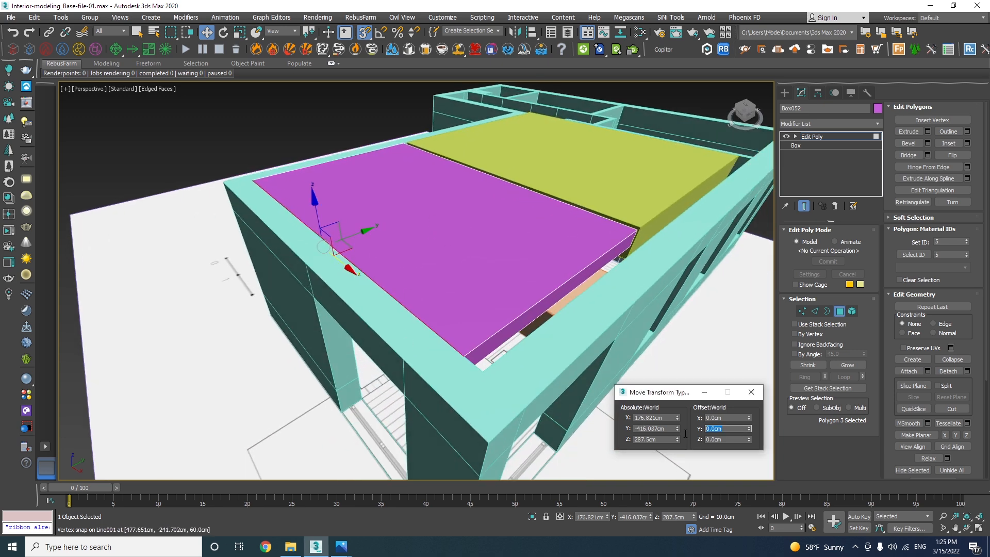
type("20")
key("Return")
Step: Examine the kitchen and shelving from inside the room and compare them with reference photo acos-the-unfolding-10 in Photos
middle_click_drag(464, 306, 288, 258, "alt")
scroll(411, 315, "down", 5)
key("ctrl+w")
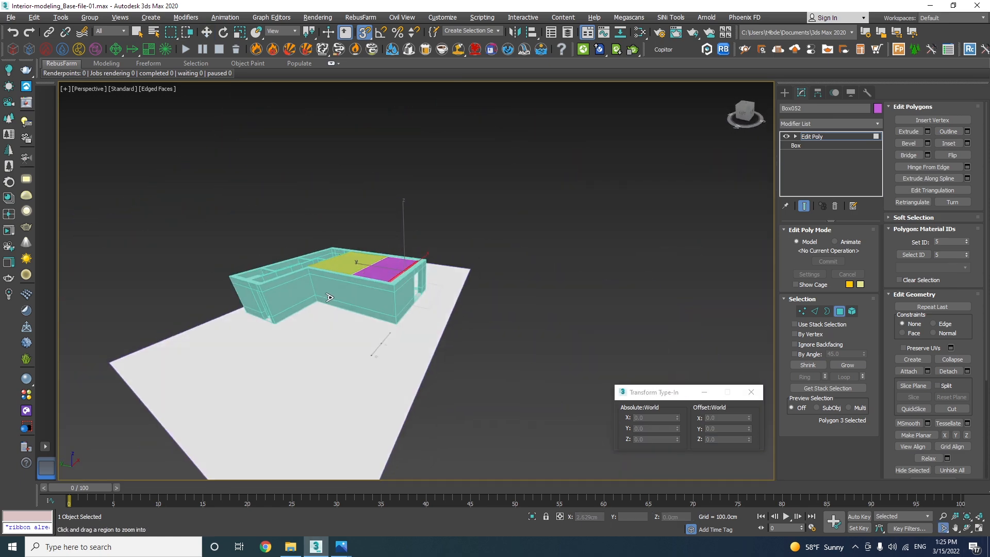
scroll(402, 281, "up", 10)
middle_click_drag(443, 309, 459, 294, "alt")
middle_click_drag(463, 361, 470, 317)
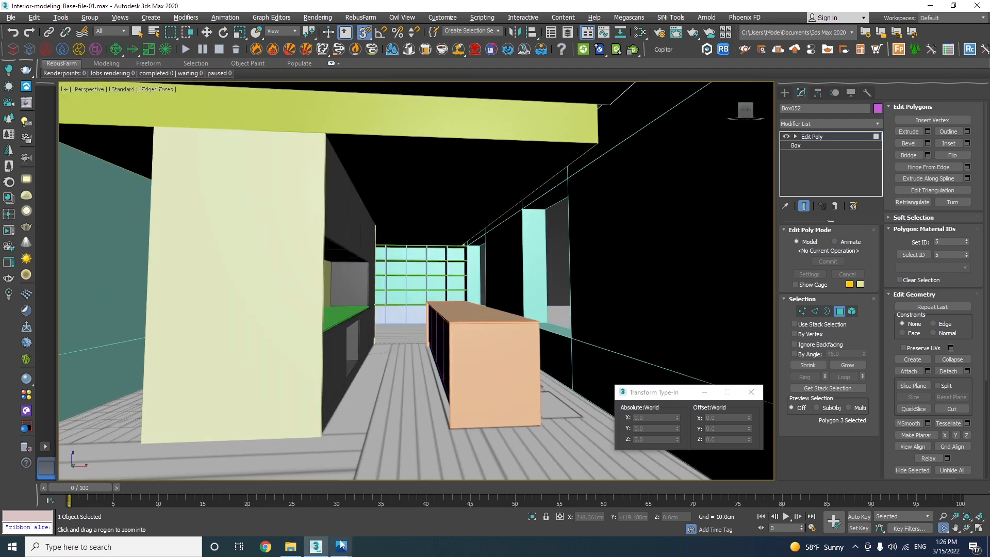
mouse_move(341, 544)
mouse_move(412, 470)
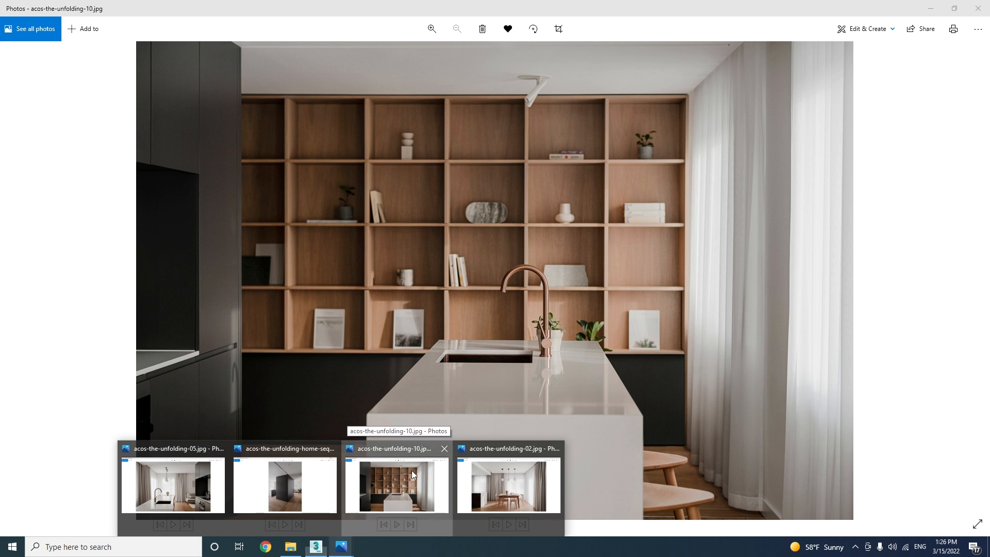
left_click(412, 470)
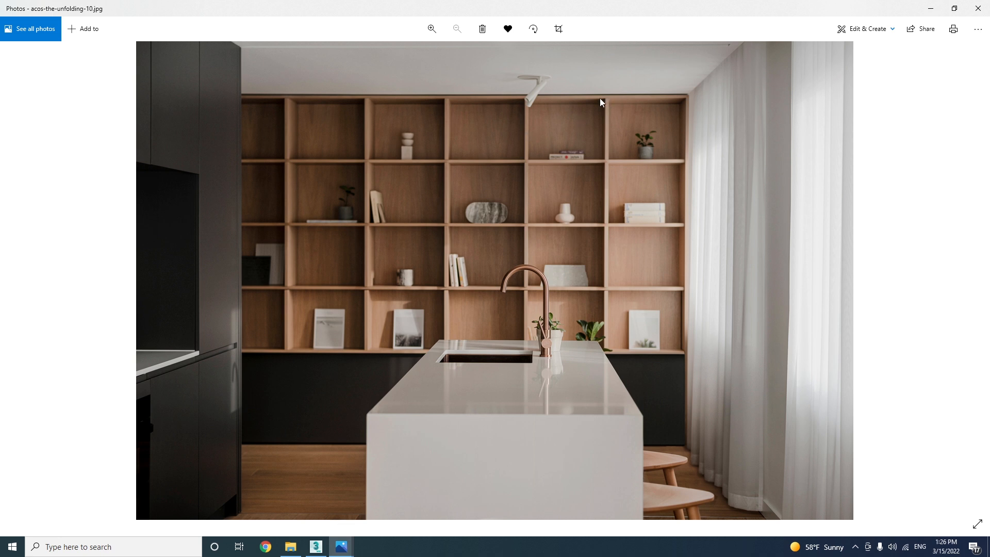
mouse_move(316, 546)
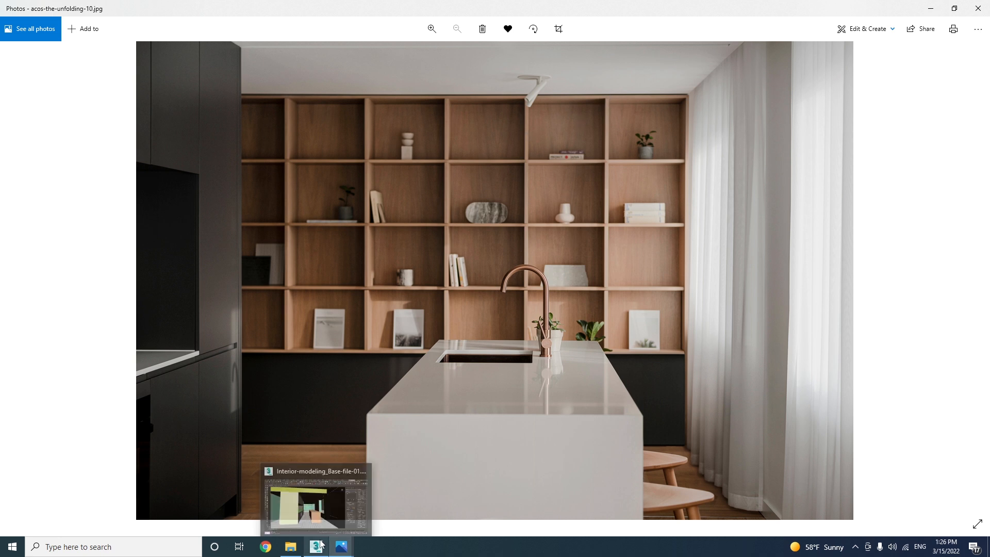
left_click(312, 509)
Step: Leave the ceiling's polygon editing and select all boards of the shelving unit by selecting objects similar to its end panel
scroll(503, 268, "up", 5)
mouse_move(508, 274)
middle_mouse_down("alt")
mouse_move(411, 273)
mouse_move(363, 289)
mouse_move(468, 311)
mouse_move(508, 287)
middle_mouse_up("alt")
key("w")
left_click(839, 311)
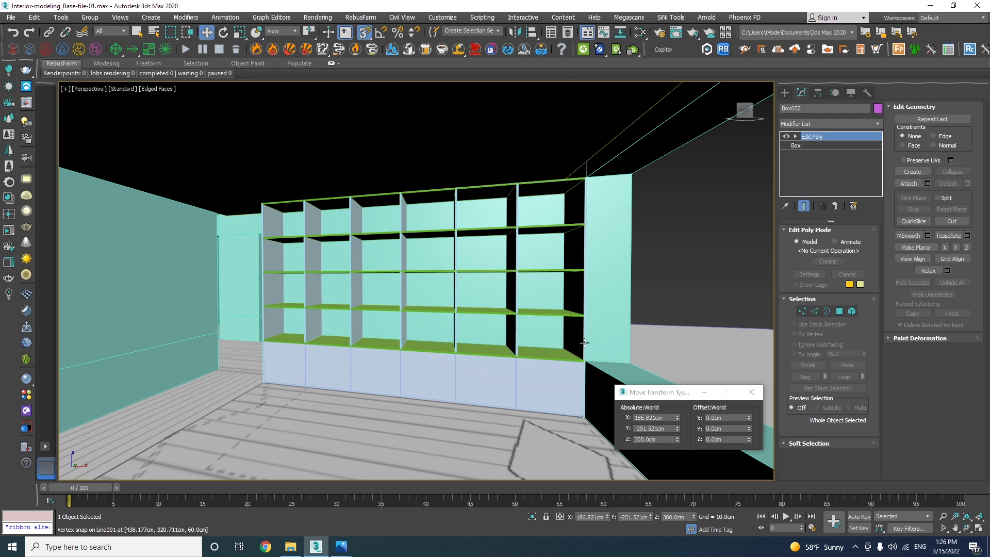
left_click(582, 341)
key("F3")
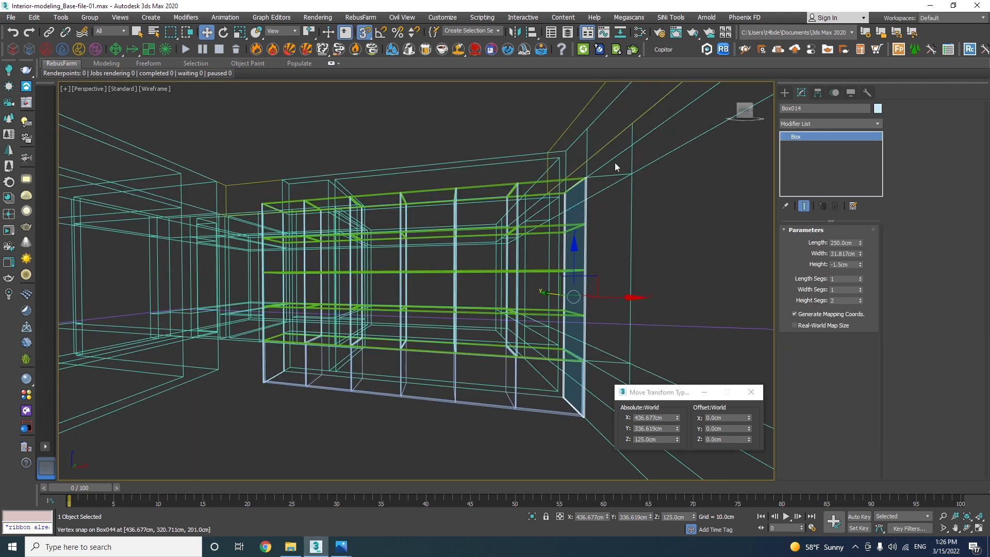
key("ctrl+q")
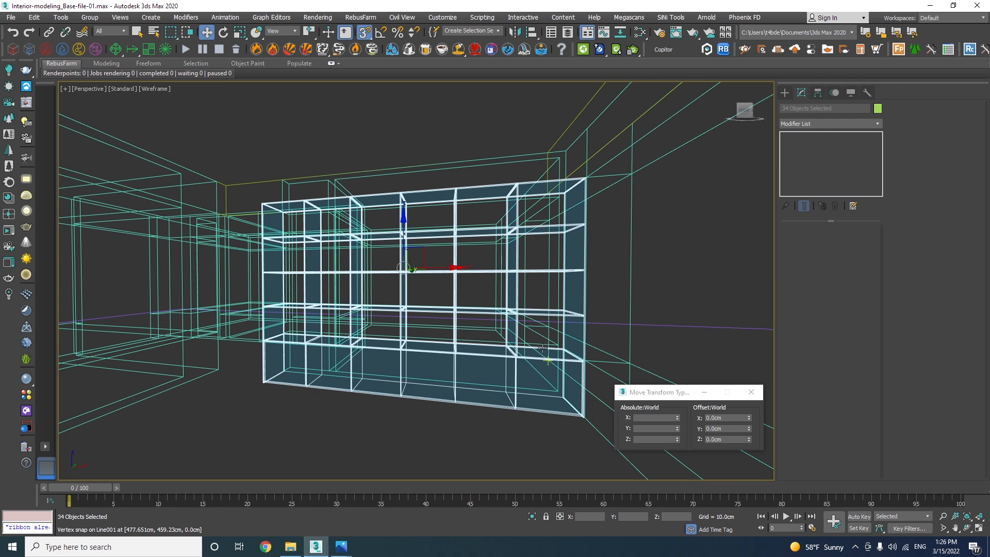
key("s")
mouse_move(444, 266)
middle_mouse_down("alt")
mouse_move(516, 273)
mouse_move(497, 287)
mouse_move(505, 292)
middle_mouse_up("alt")
key("F3")
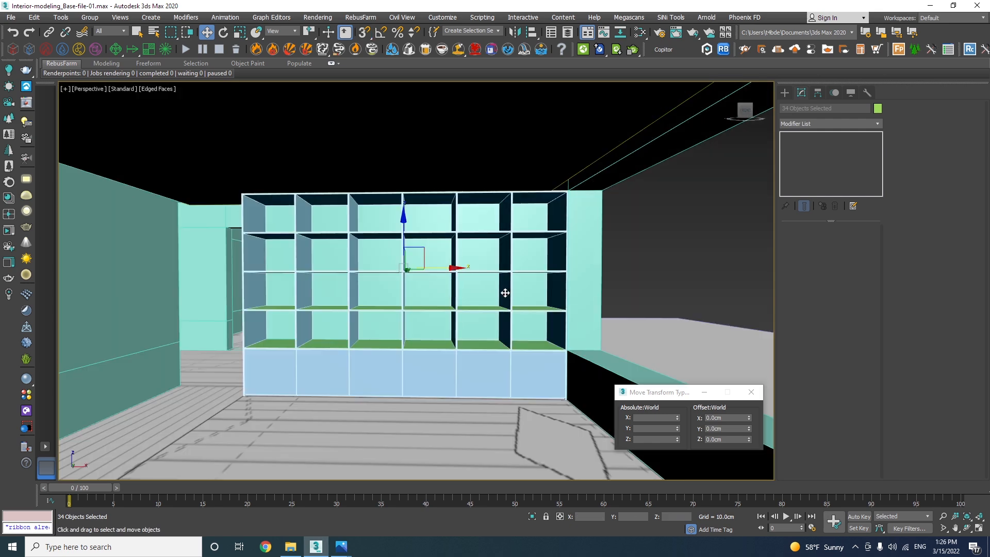
Step: Apply an FFD 2x2x2 modifier to the selected shelving boards and activate its control points
left_click(821, 123)
left_click_drag(877, 160, 877, 233)
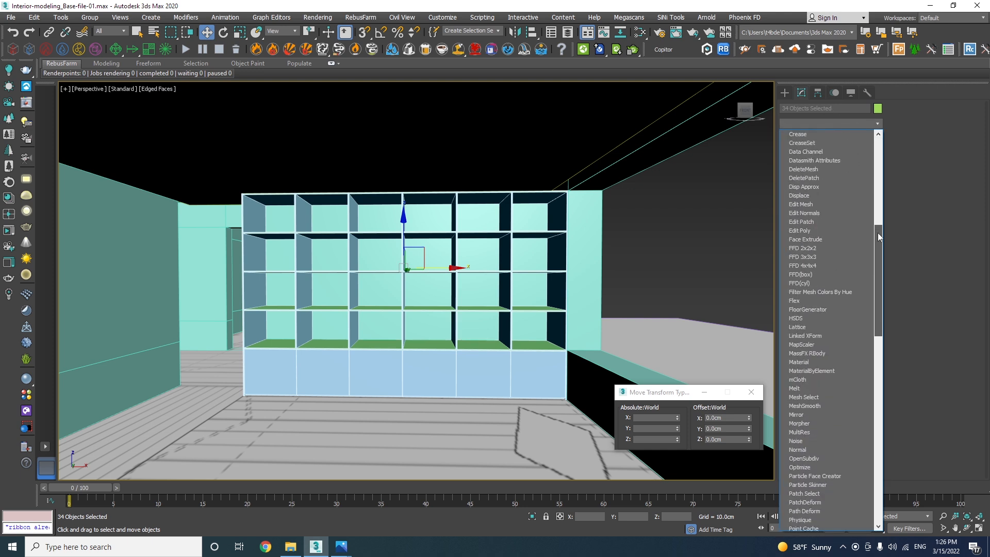
left_click(805, 248)
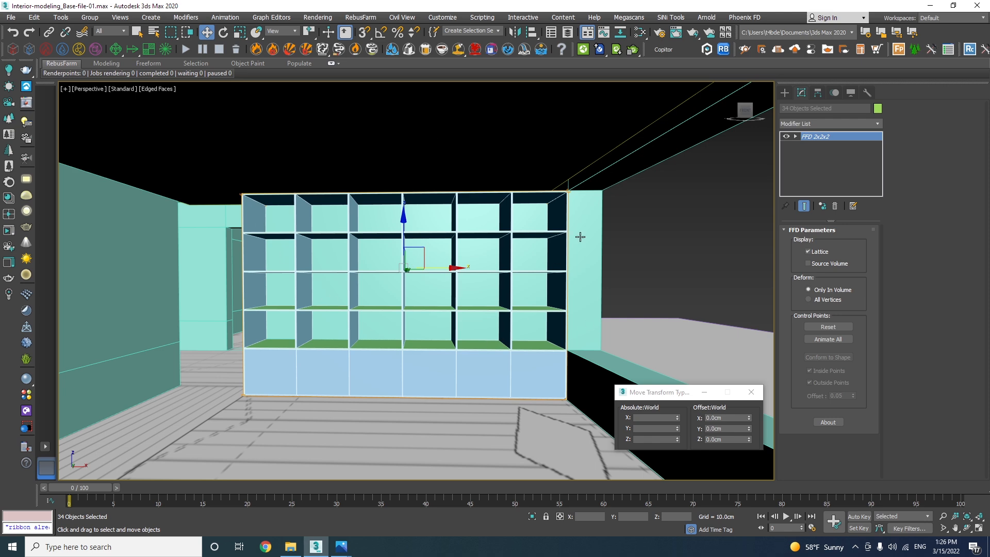
scroll(576, 196, "up", 5)
key("F3")
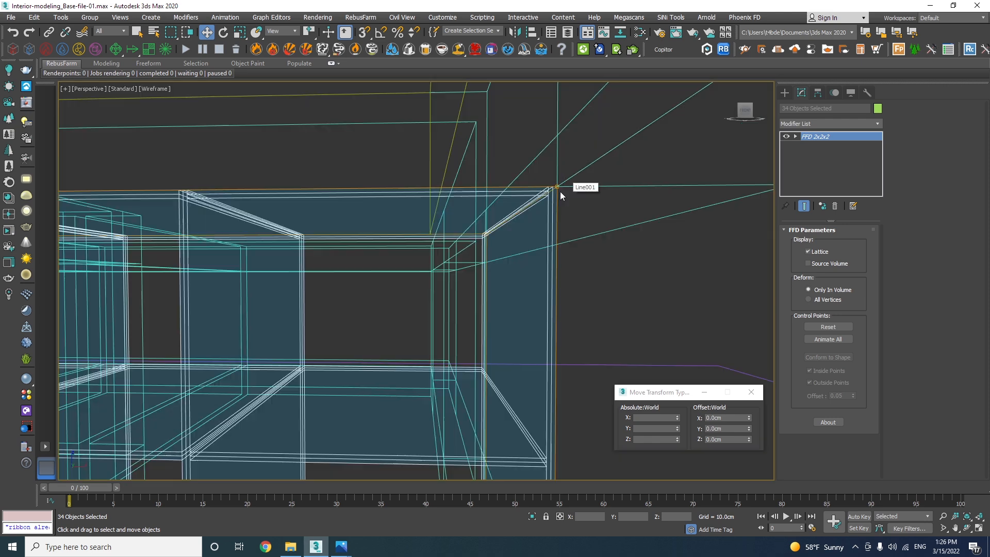
left_click(796, 136)
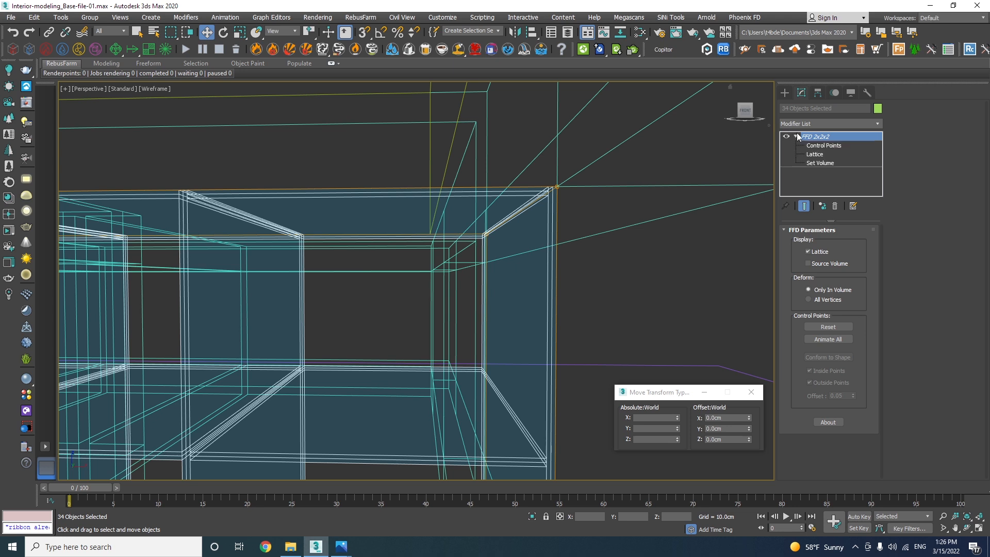
left_click(823, 146)
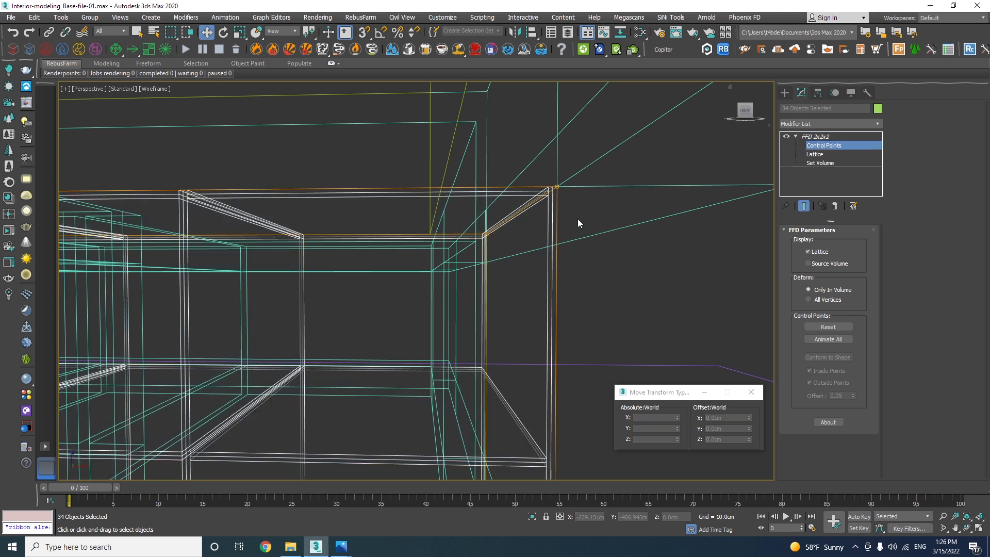
left_click_drag(554, 193, 552, 191)
scroll(547, 170, "down", 6)
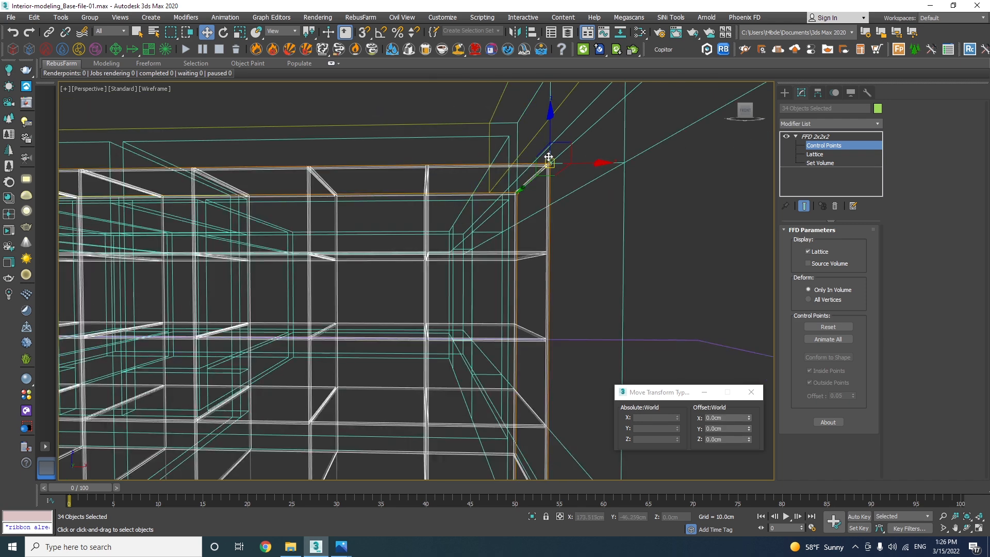
middle_click_drag(557, 174, 615, 188)
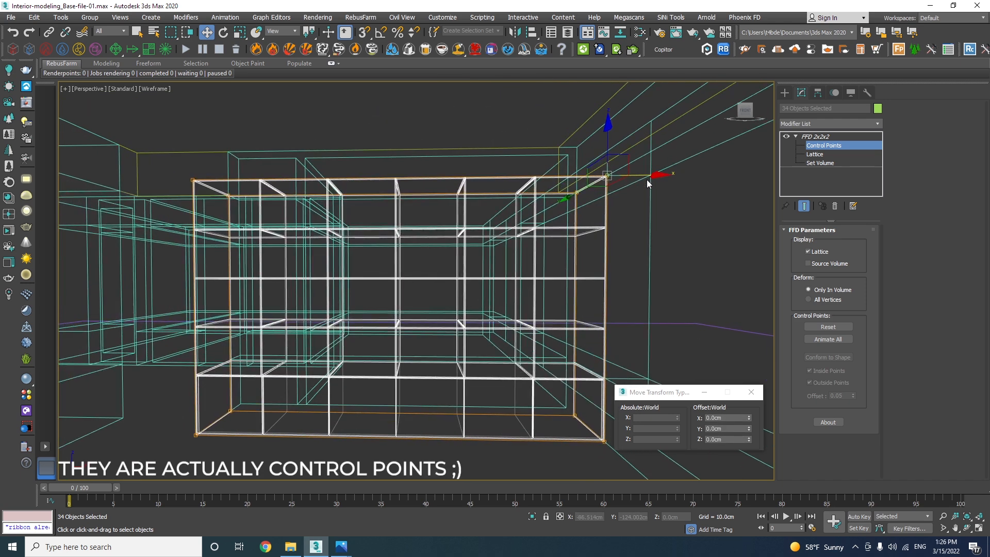
key("F3")
mouse_move(650, 178)
left_mouse_down()
mouse_move(633, 178)
mouse_move(704, 197)
left_mouse_up()
right_click(704, 197)
Step: Select all control points at the shelving's window-side end and snap them along X to the lowered ceiling's edge
middle_click_drag(579, 434, 483, 386)
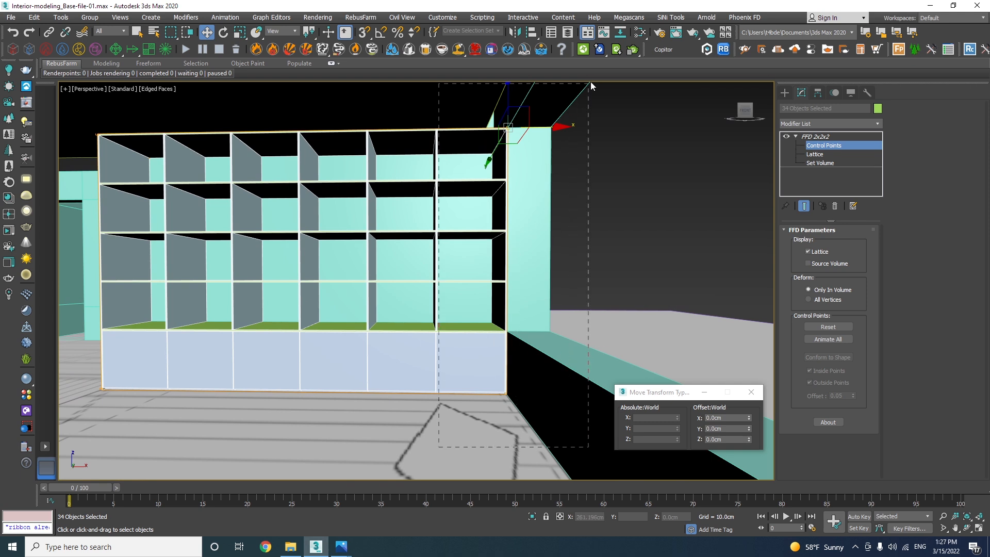
key("ctrl+z")
key("F3")
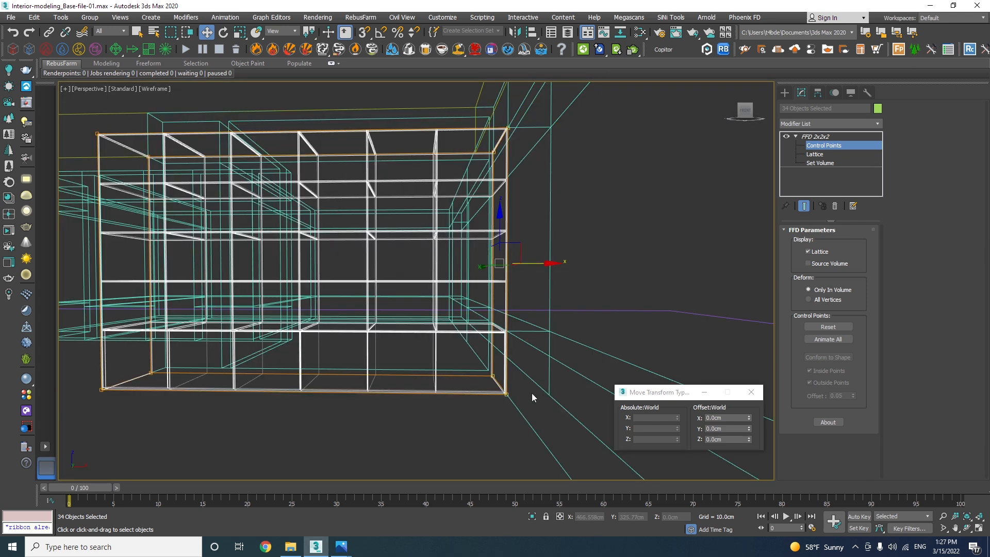
middle_click_drag(509, 360, 541, 299)
key("F3")
key("s")
left_click_drag(541, 304, 480, 193)
scroll(515, 257, "up", 5)
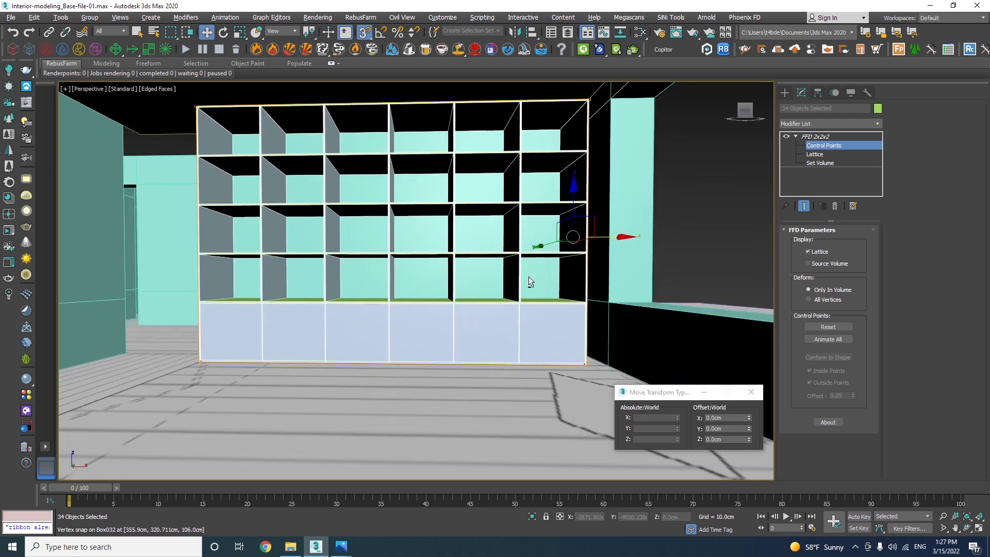
Step: Snap the shelving's upper control points to the lowered ceiling's underside and offset them by -1 cm along Z
middle_click_drag(524, 277, 530, 298, "alt")
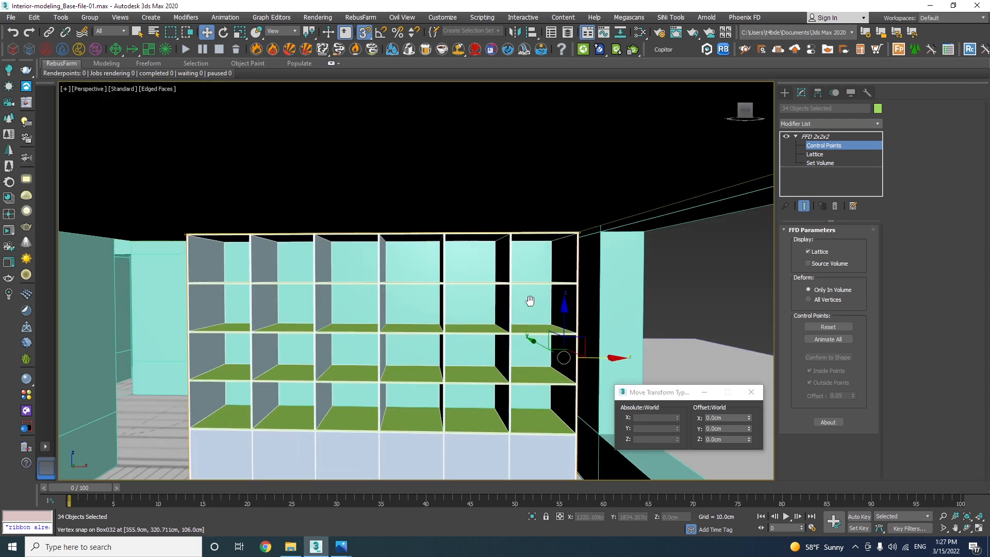
left_click_drag(175, 180, 177, 179)
scroll(444, 245, "up", 5)
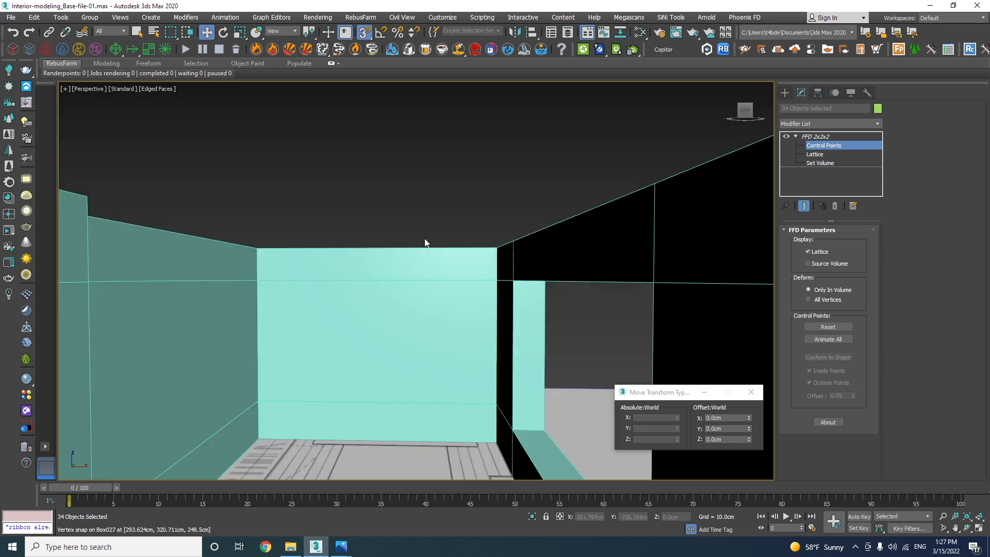
scroll(413, 235, "down", 5)
scroll(340, 232, "up", 6)
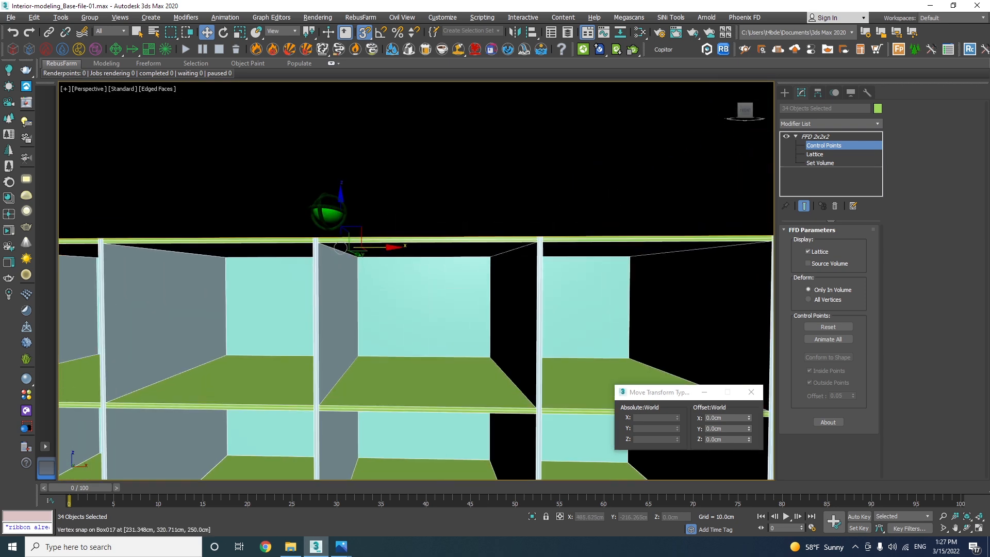
double_click(727, 439)
type("-")
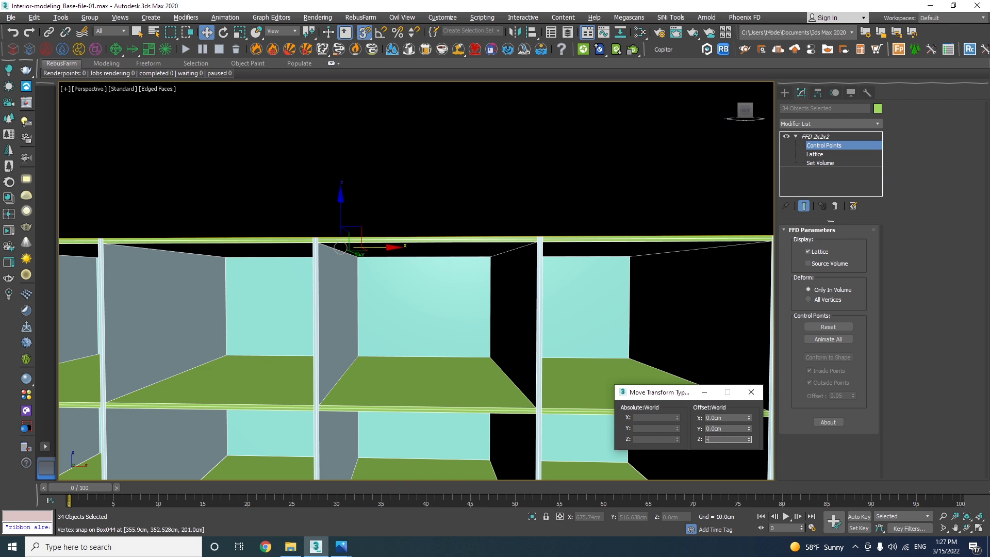
type("1")
key("Return")
Step: Leave the shelving's FFD editing and select the lowered ceiling above the kitchen and shelving
mouse_move(446, 264)
middle_mouse_down("alt")
mouse_move(421, 242)
mouse_move(437, 257)
middle_mouse_up("alt")
scroll(437, 256, "down", 5)
middle_click_drag(441, 290, 477, 291, "alt")
key("ctrl+b")
middle_click_drag(689, 197, 464, 257, "alt")
key("1")
key("2")
key("F3")
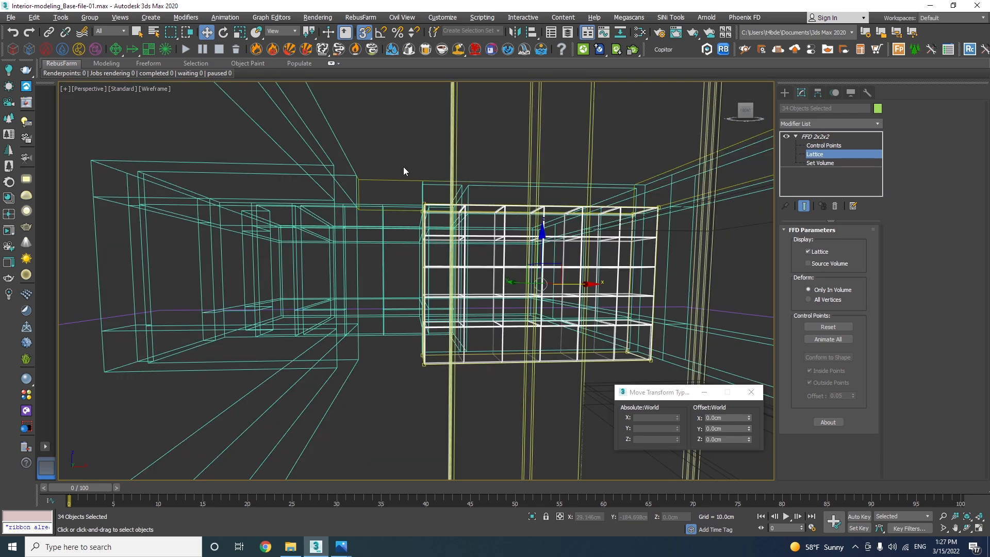
middle_click_drag(353, 206, 452, 329, "alt")
left_click(422, 316)
left_click(431, 254)
key("F3")
middle_click_drag(431, 254, 453, 304, "alt")
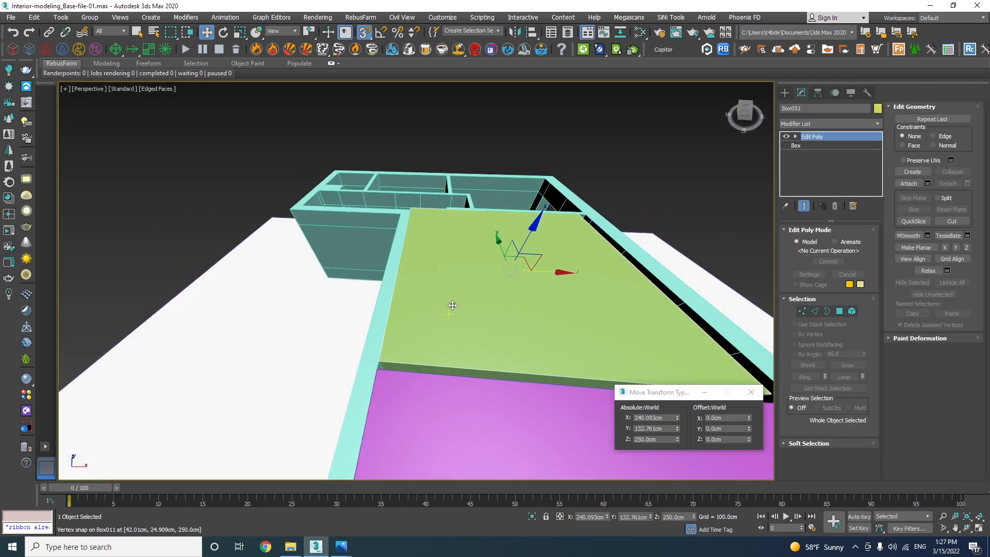
Step: Examine how the ceiling line meets the dark cabinet block in reference photo acos-the-unfolding-home-sequence-01 in Photos
key("F3")
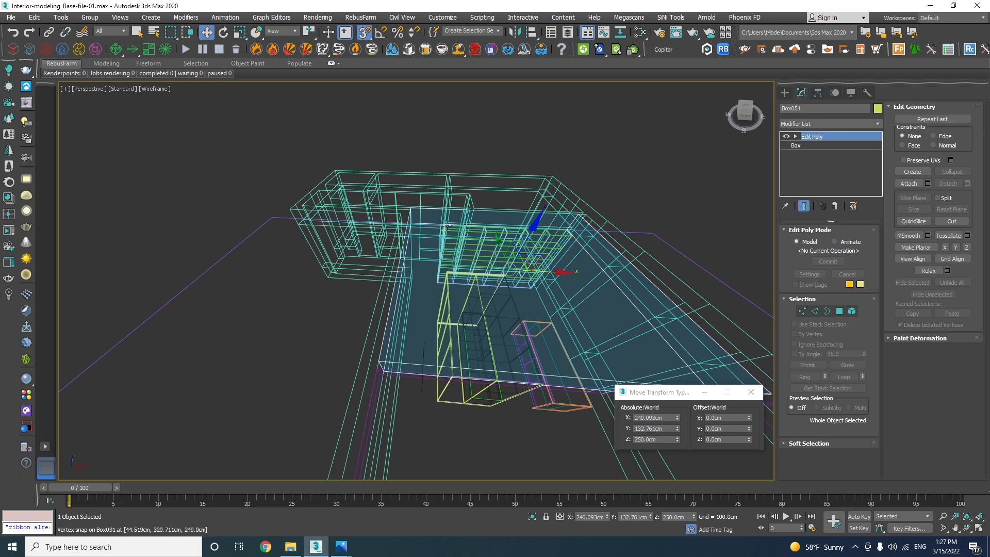
mouse_move(345, 553)
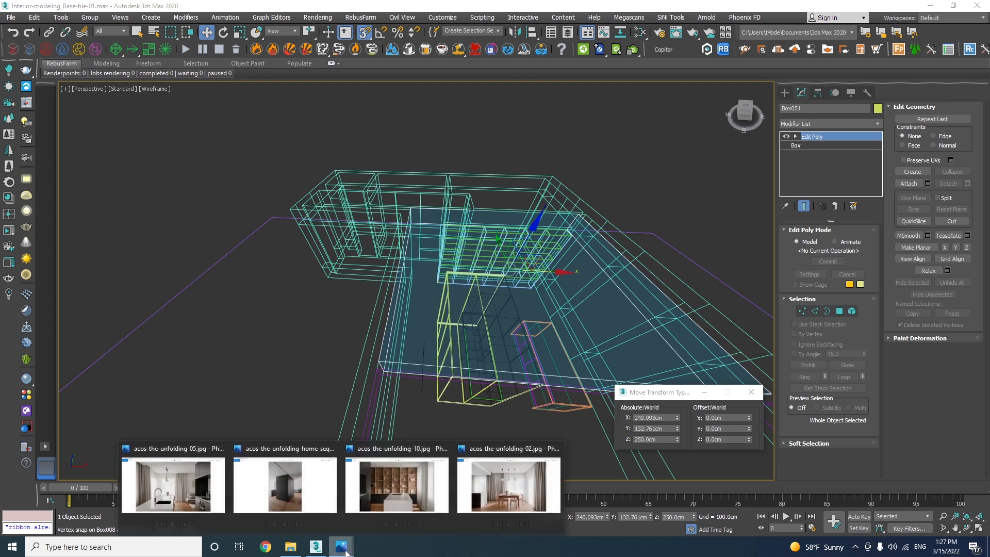
left_click(291, 488)
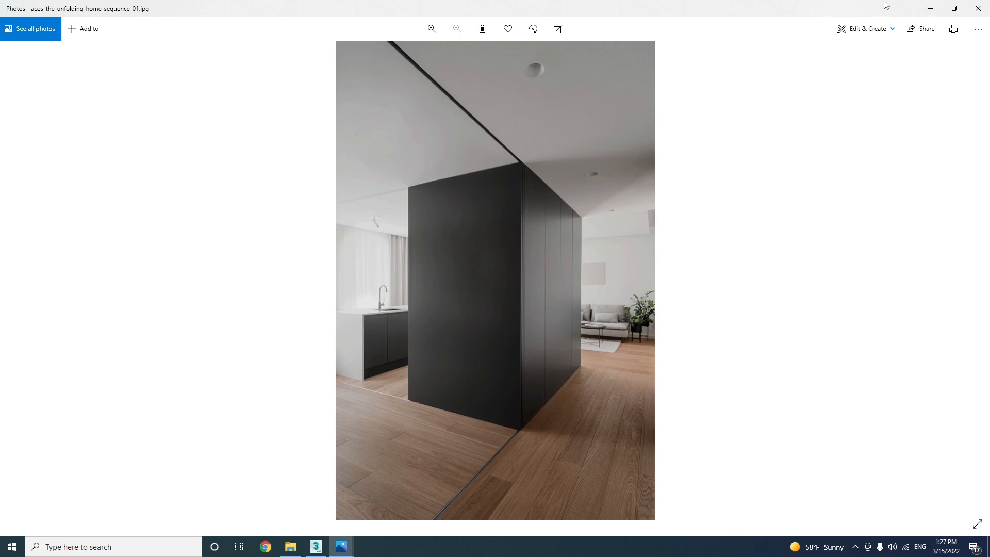
left_click(929, 9)
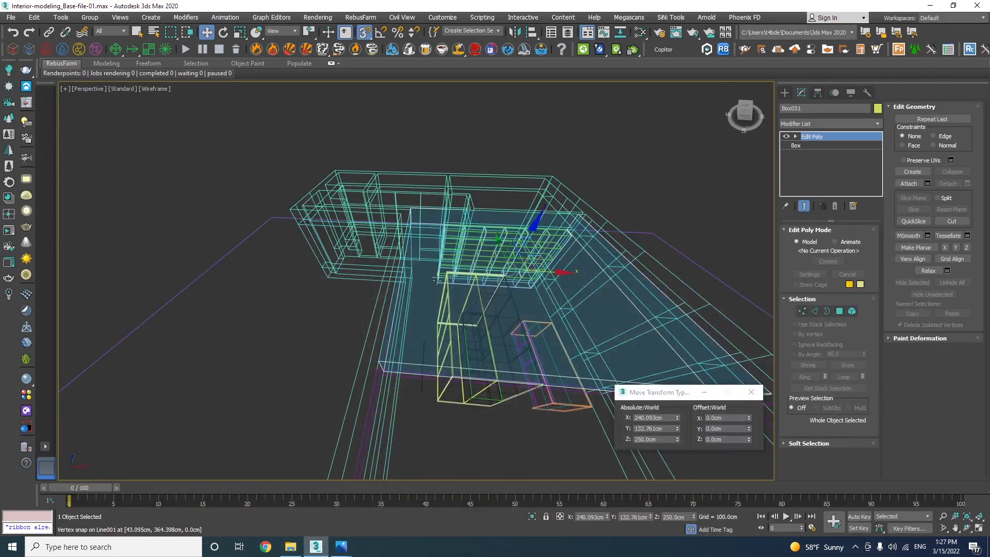
Step: In the top view, connect the edges of the ceiling's two opposite long sides with one segment along Y
left_click(471, 432)
key("t")
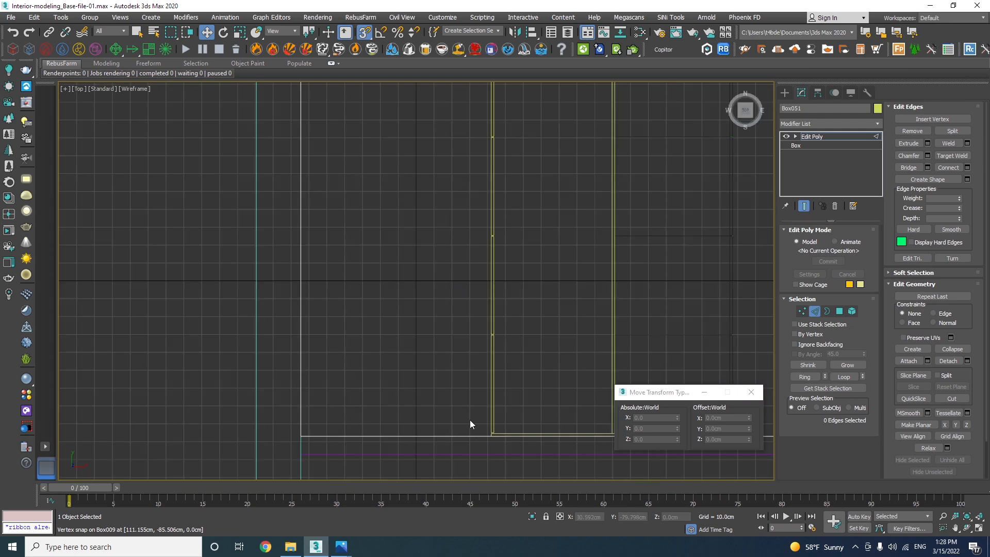
key("g")
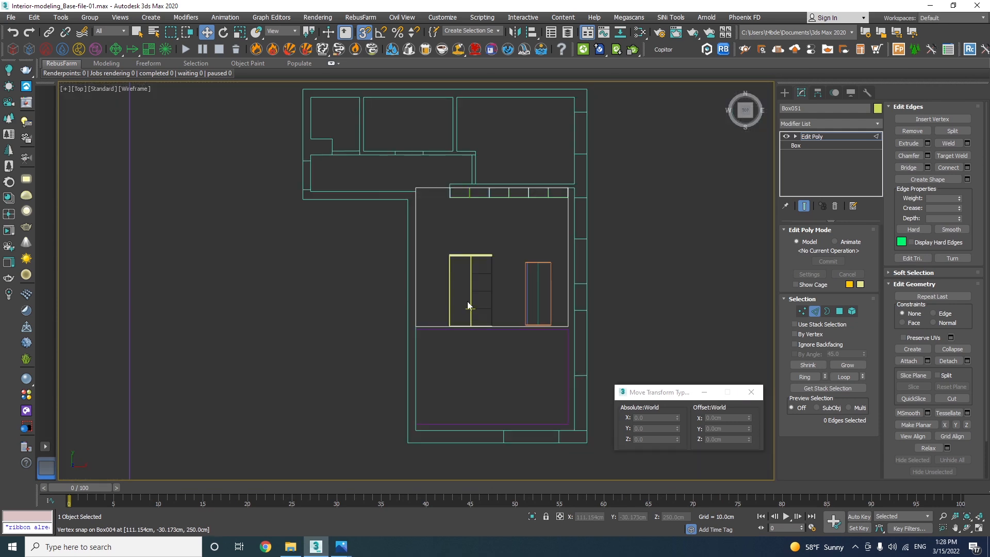
scroll(471, 306, "up", 2)
left_click_drag(464, 439, 458, 93)
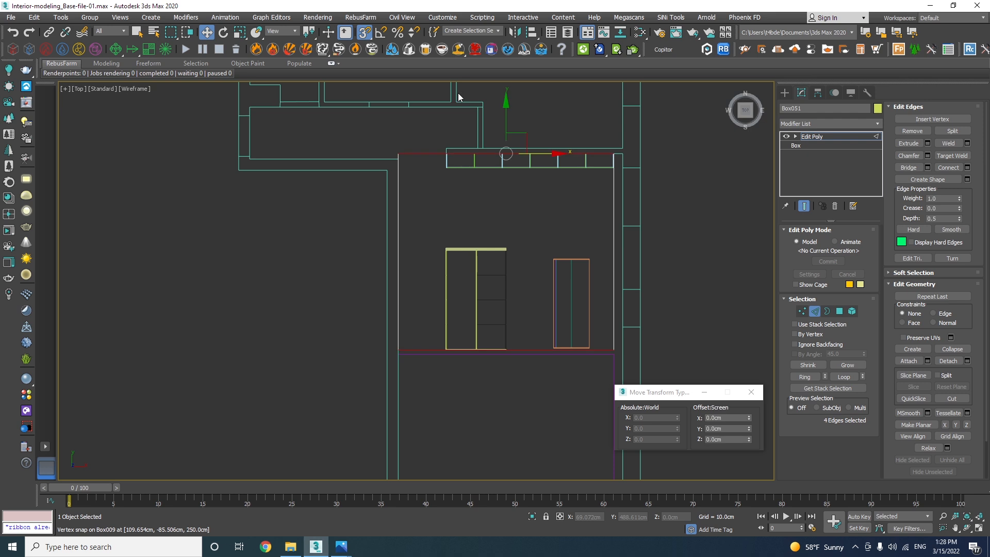
right_click(525, 217)
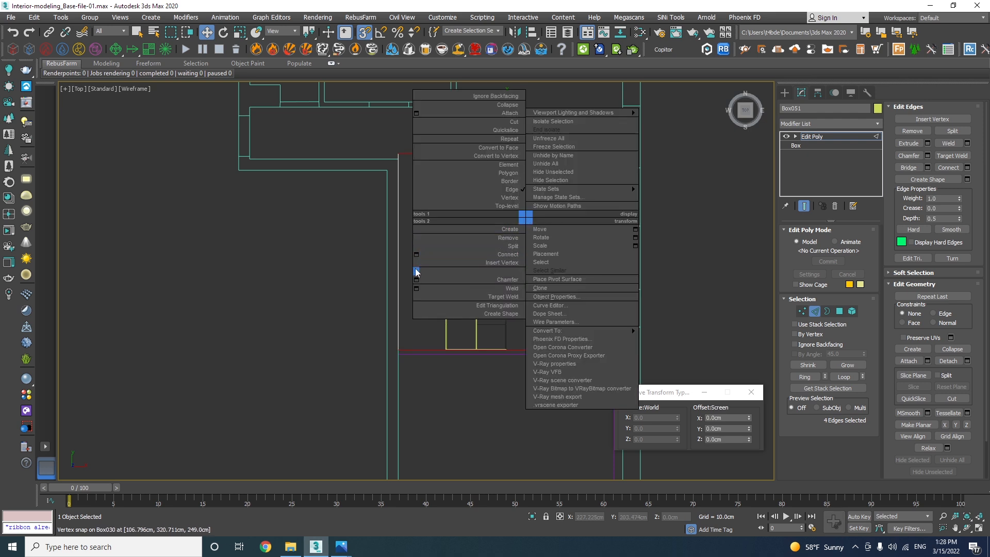
left_click(416, 255)
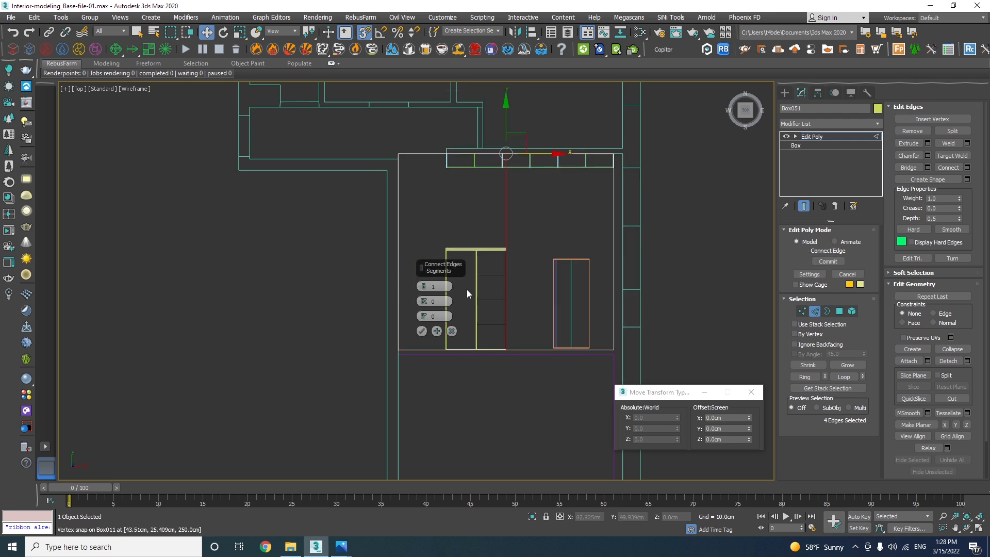
left_click(421, 330)
Step: Snap the ceiling's new edges along X into line with the outer side of the tall cabinet block
scroll(511, 169, "up", 3)
left_click_drag(524, 336, 382, 324)
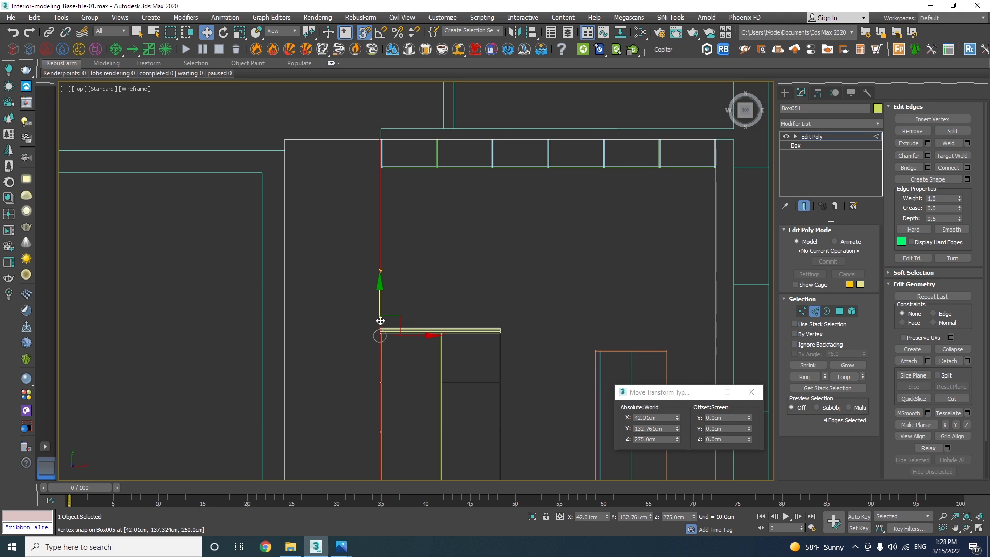
middle_click_drag(380, 156, 388, 220)
scroll(391, 216, "up", 5)
key("2")
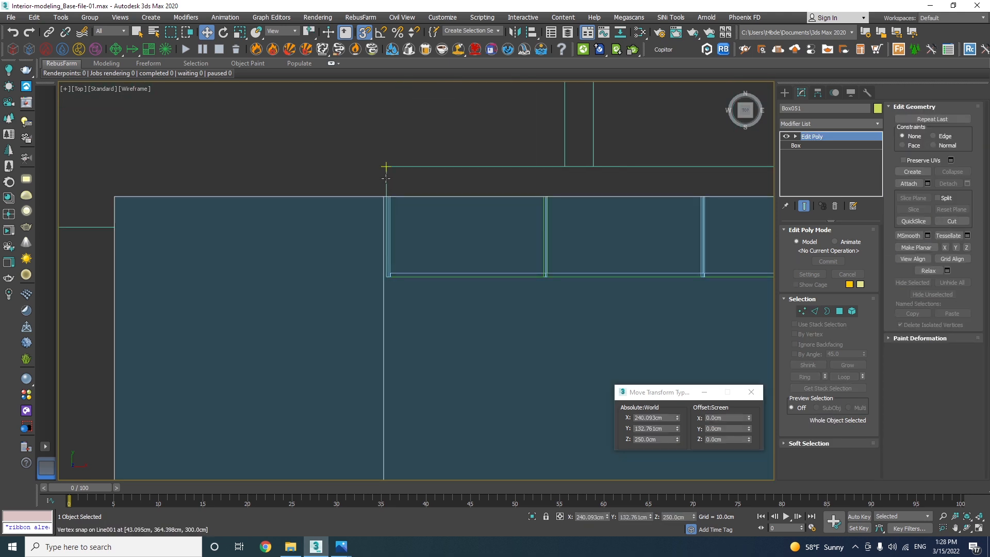
Step: Snap the end vertices of the wall behind the shelving into line with the ceiling's new edge
left_click(386, 178)
scroll(385, 175, "up", 3)
key("1")
left_click_drag(418, 126, 385, 227)
left_click_drag(417, 193, 382, 220)
key("1")
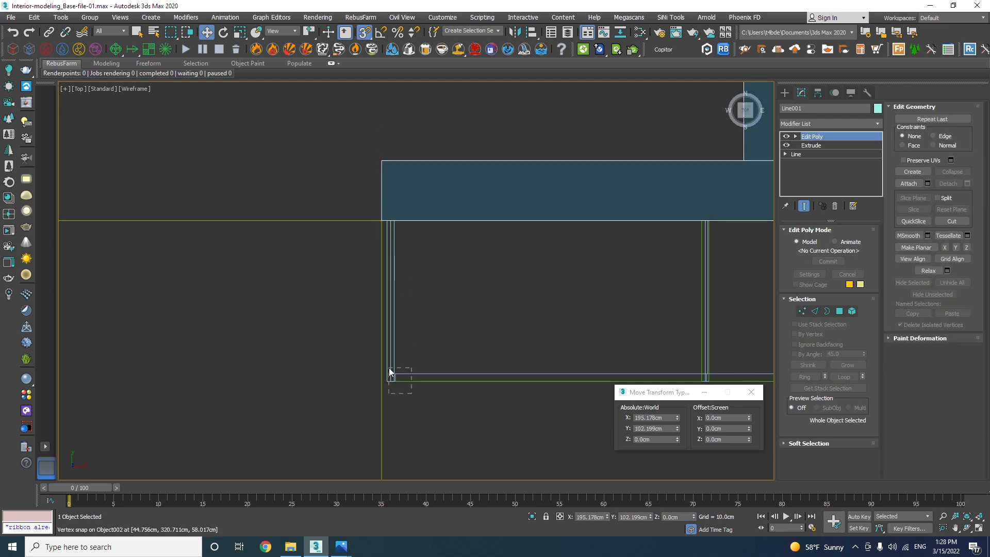
Step: Select all boards of the shelving unit together and activate the control points of their FFD modifier
key("ctrl+z")
key("ctrl+z")
key("ctrl+z")
key("shift+z")
key("shift+z")
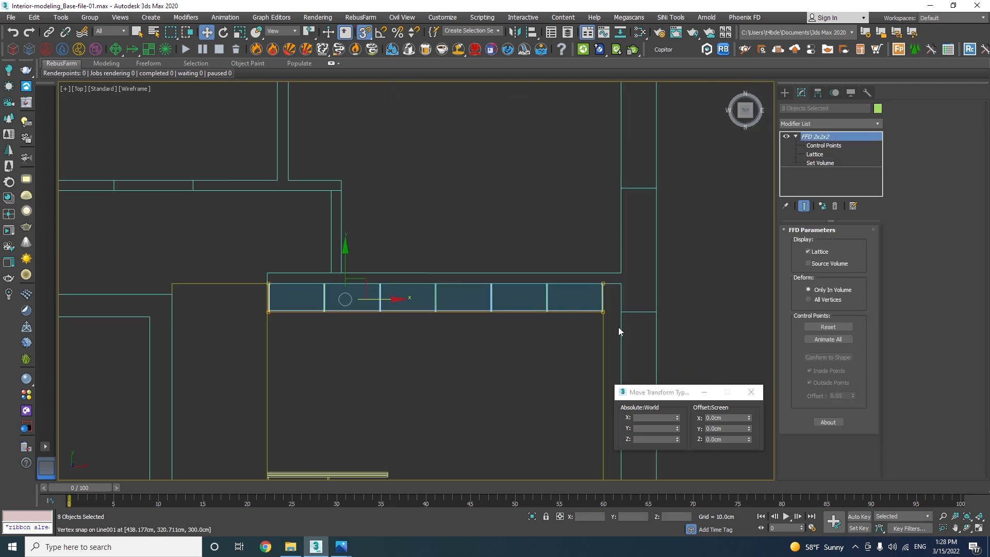
key("ctrl+a")
left_click(252, 283, "alt")
left_click_drag(250, 221, 408, 259, "alt")
scroll(246, 312, "up", 4)
key("1")
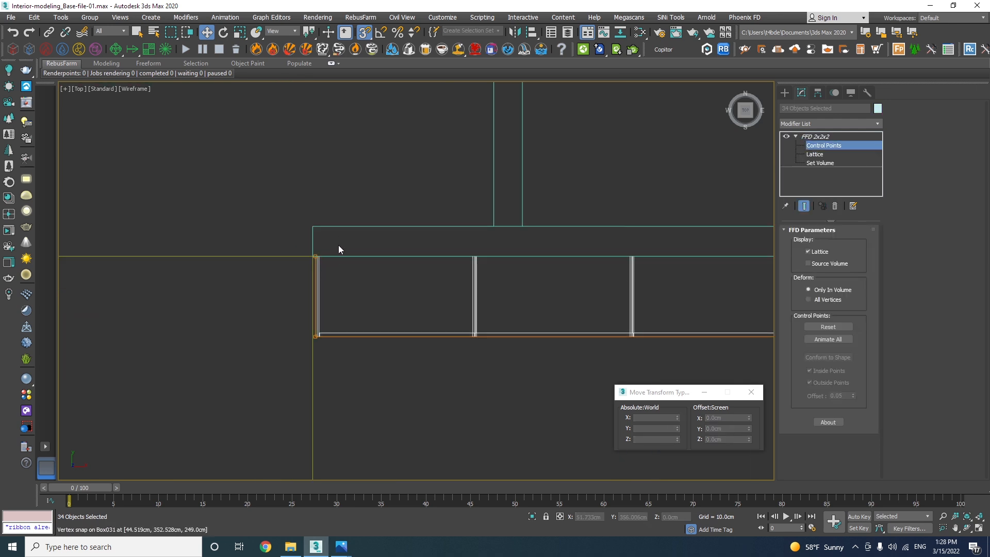
Step: Snap the control points at the shelving's end away from the windows along X to the ceiling's new edge
left_click_drag(304, 372, 304, 371)
scroll(318, 268, "up", 3)
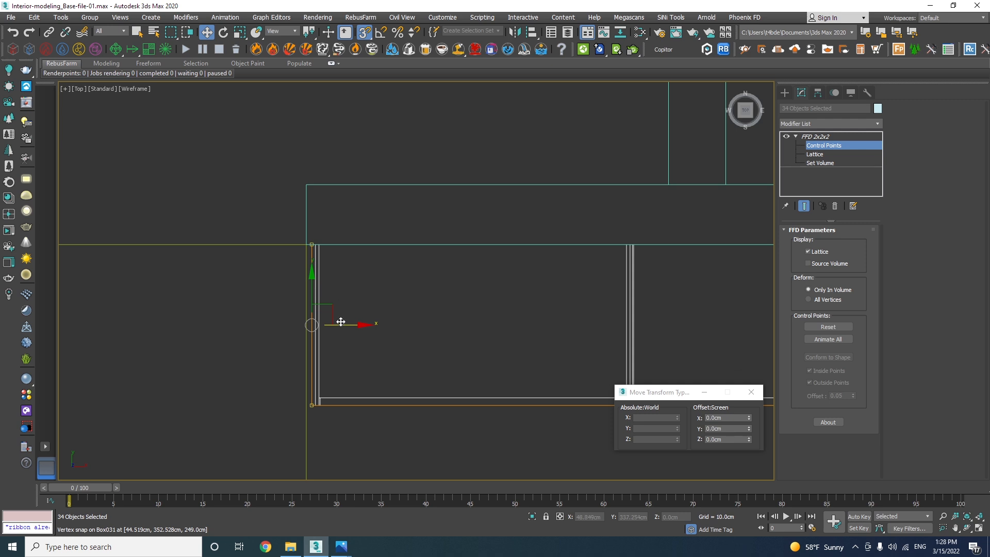
scroll(342, 264, "down", 3)
key("1")
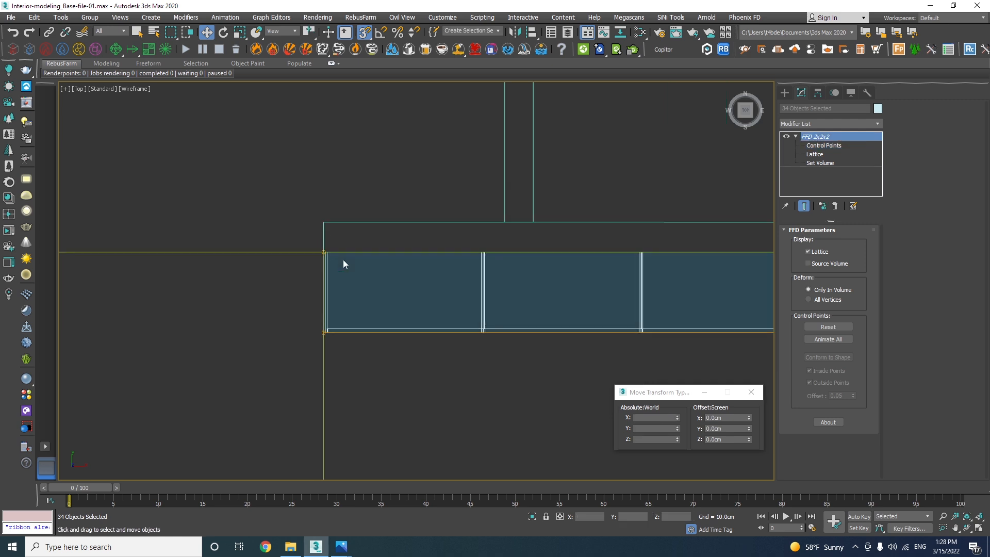
Step: Connect the ceiling's edges between the existing division and the window side, and snap the new edge loop along X onto that division
scroll(348, 225, "down", 5)
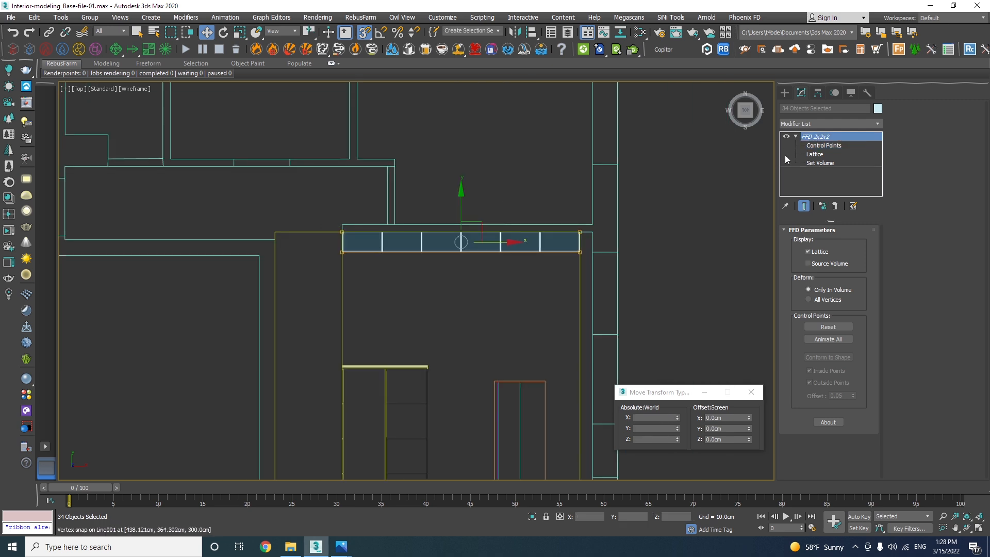
middle_click_drag(338, 331, 347, 236)
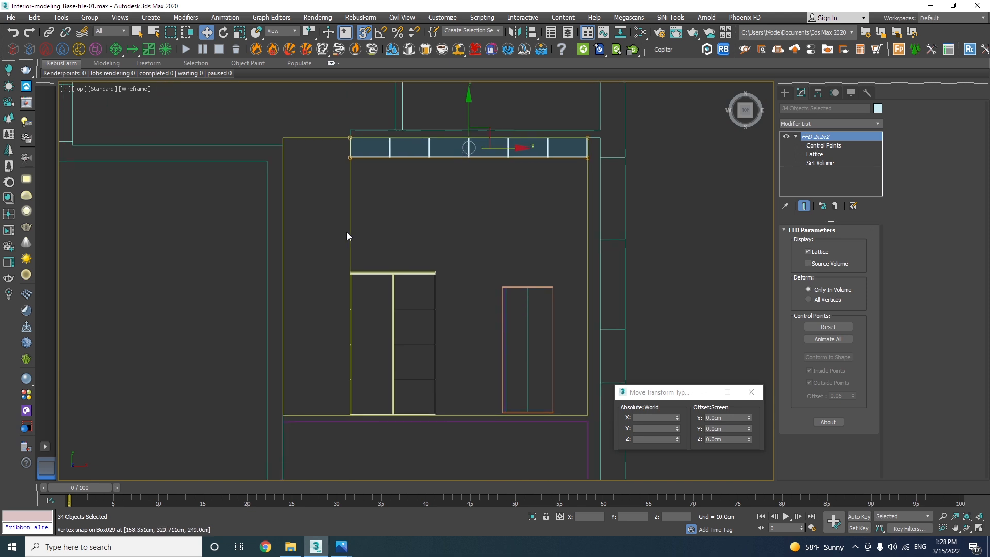
left_click(351, 231)
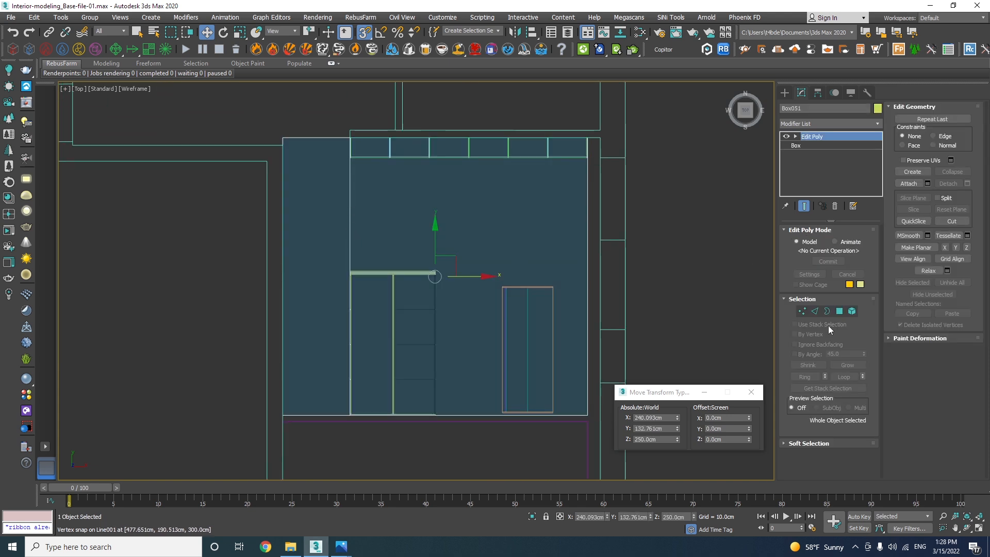
left_click(814, 311)
double_click(430, 414)
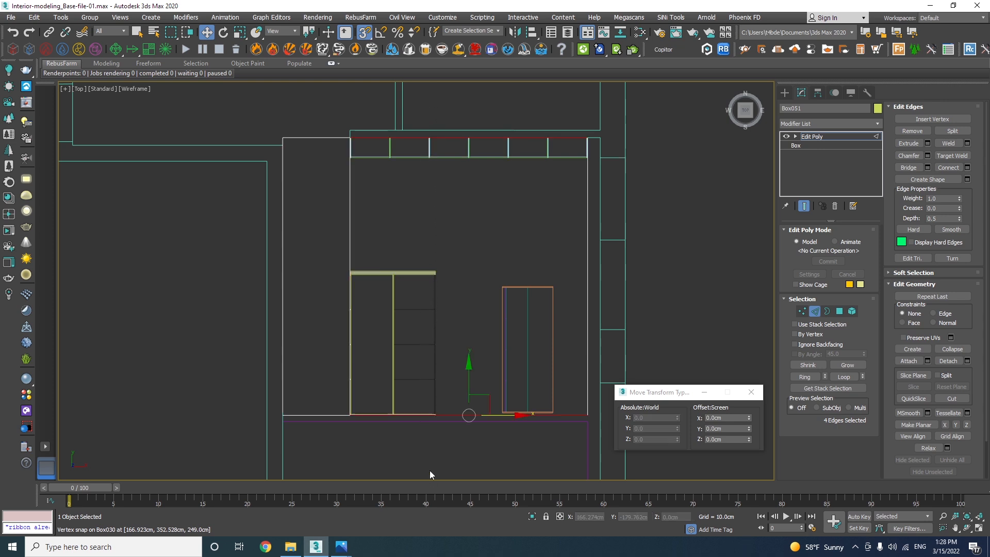
right_click(483, 198)
left_click(437, 231)
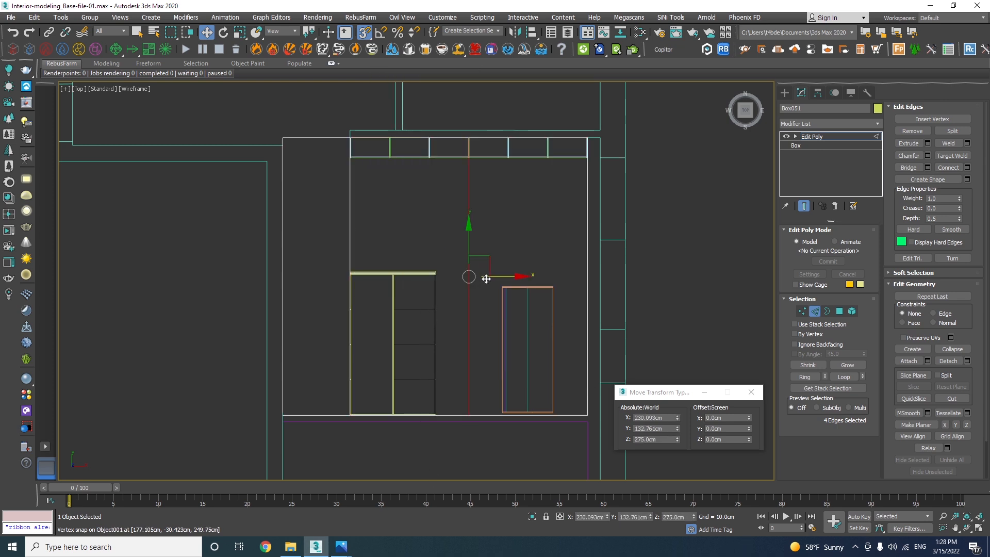
left_click_drag(501, 277, 349, 136)
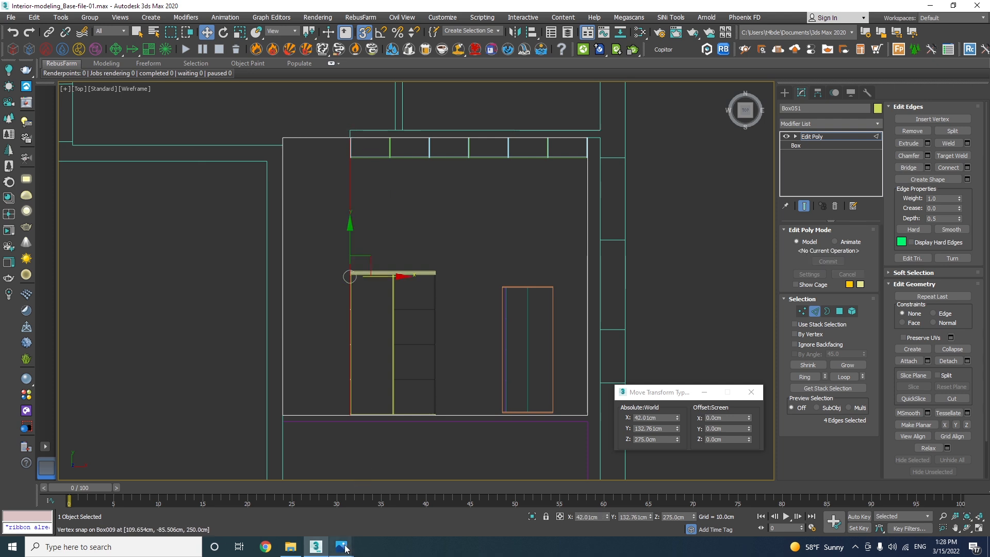
Step: Offset the ceiling's new edge loop 3 cm along X from the existing division to outline a narrow strip
mouse_move(345, 548)
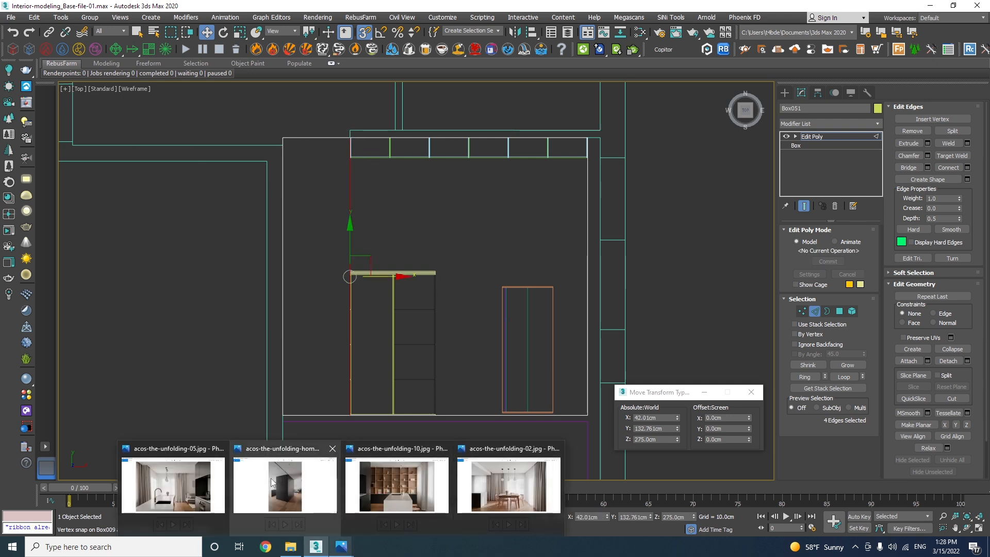
mouse_move(272, 482)
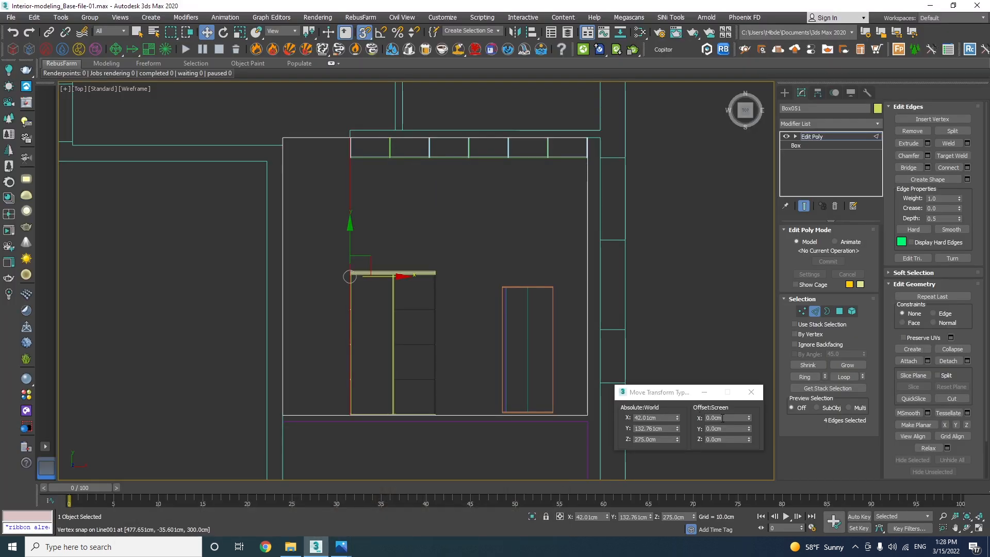
double_click(723, 418)
type("3")
key("Return")
scroll(345, 167, "up", 3)
middle_click(431, 234)
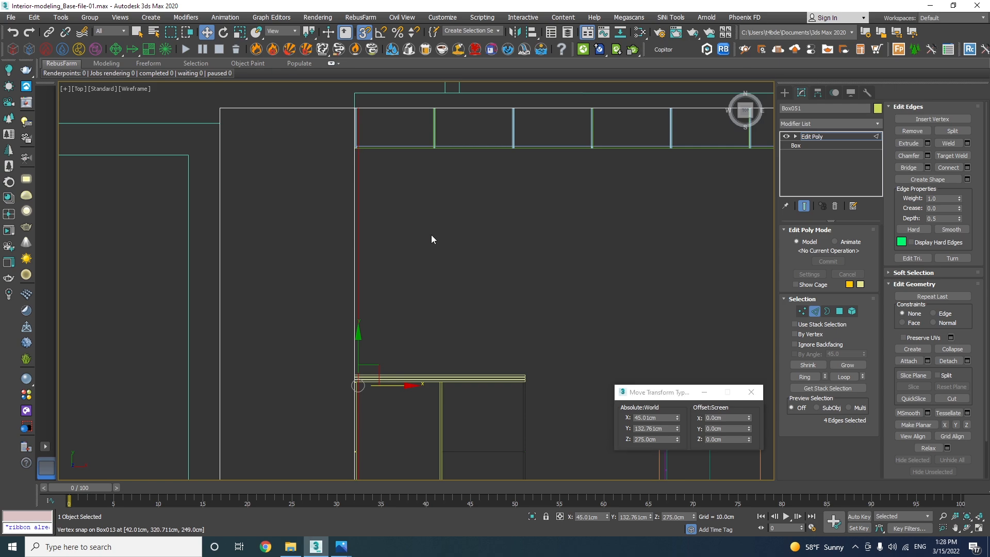
Step: Extrude the narrow strip polygon on the ceiling's underside by -10 cm to form a recessed groove
key("p")
mouse_move(490, 285)
middle_mouse_down("alt")
mouse_move(382, 210)
mouse_move(438, 298)
mouse_move(464, 223)
mouse_move(474, 238)
mouse_move(440, 218)
mouse_move(376, 212)
middle_mouse_up("alt")
key("F3")
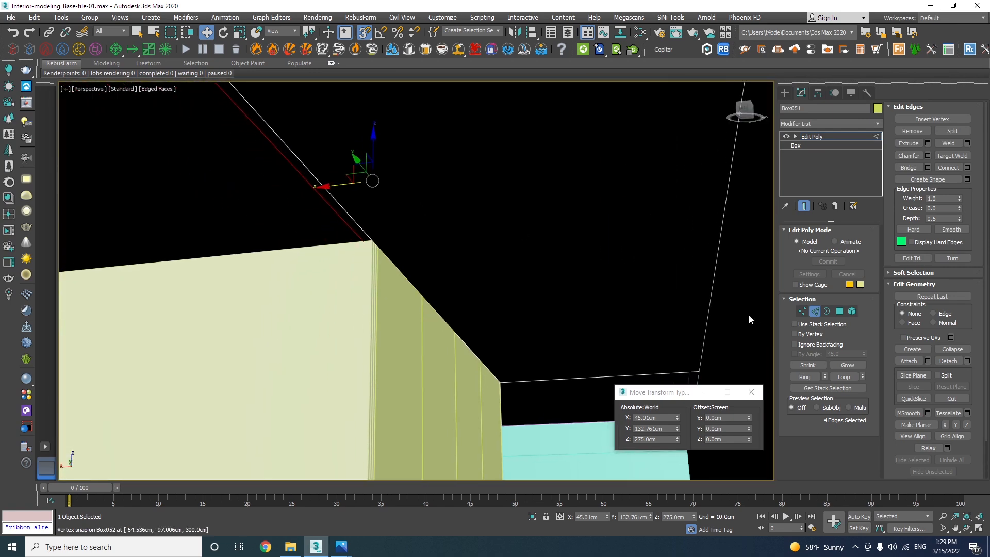
left_click(837, 311)
left_click(334, 206)
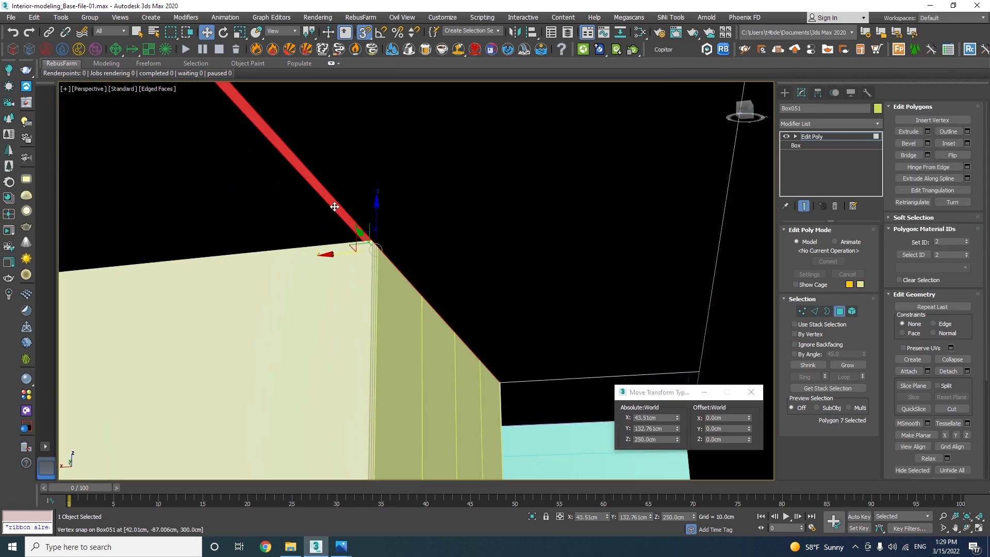
right_click(528, 208)
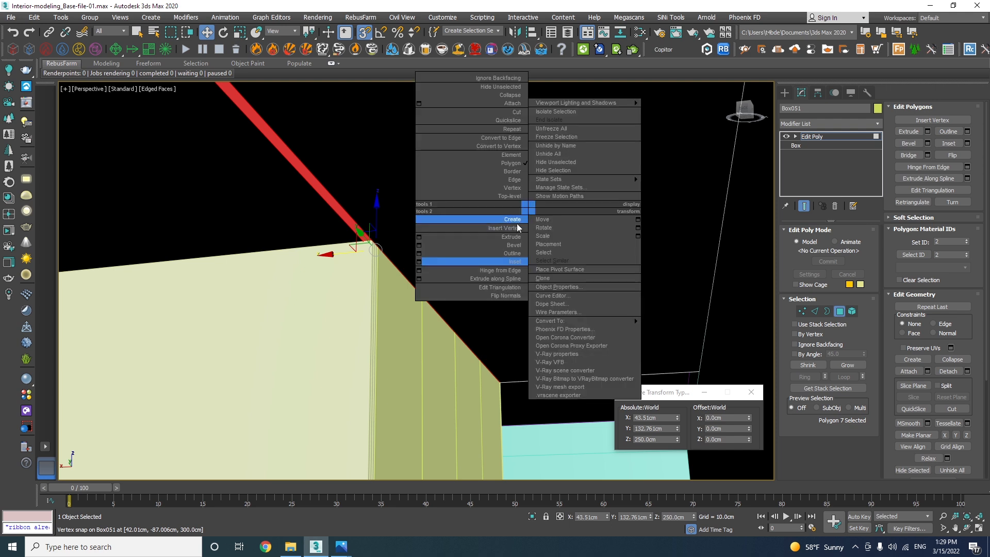
left_click(419, 237)
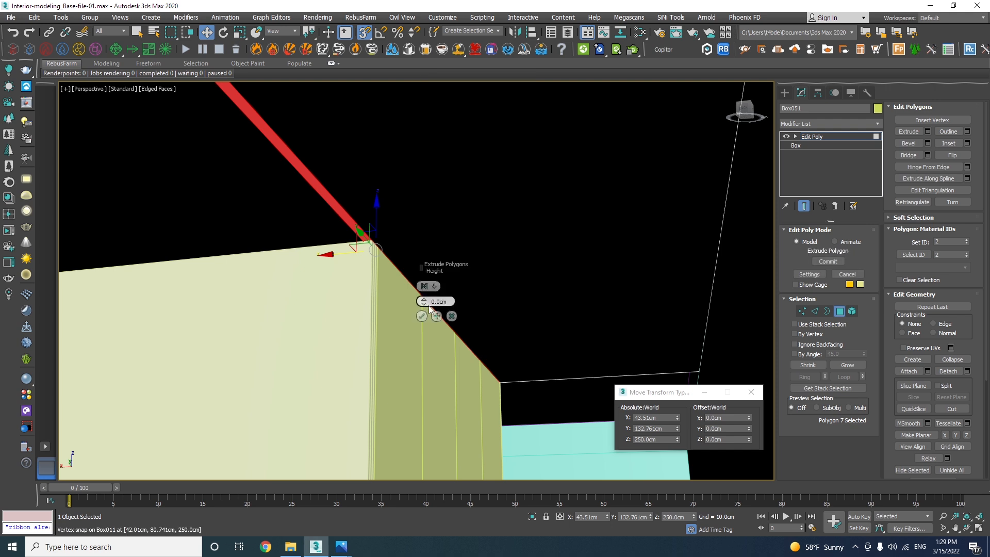
type("-5")
key("Return")
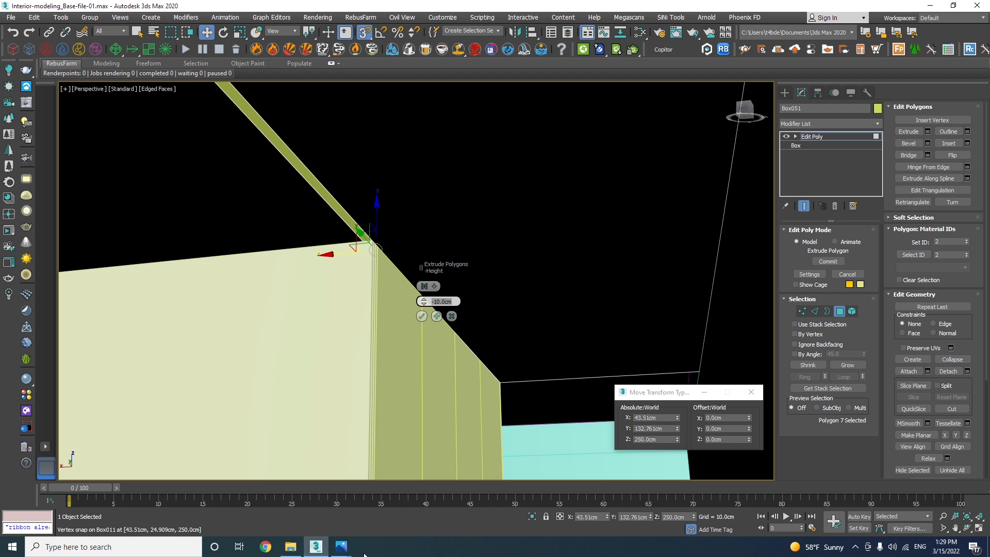
mouse_move(315, 489)
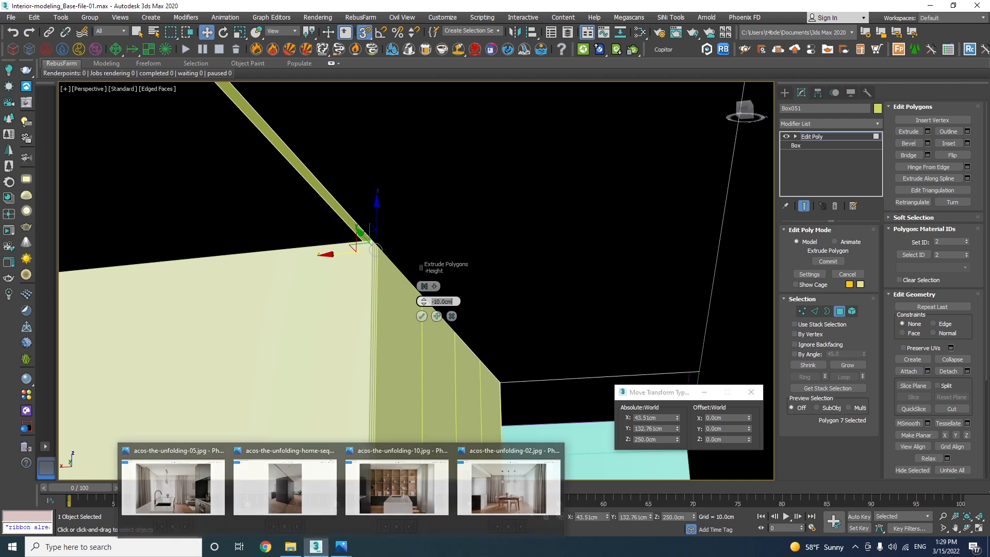
Step: Examine the ceiling groove, the tall cabinet block, the kitchen island and the shelving from inside the room
middle_click_drag(466, 304, 434, 328, "alt")
middle_click_drag(434, 328, 480, 285)
scroll(510, 276, "down", 2)
middle_click_drag(480, 285, 458, 285)
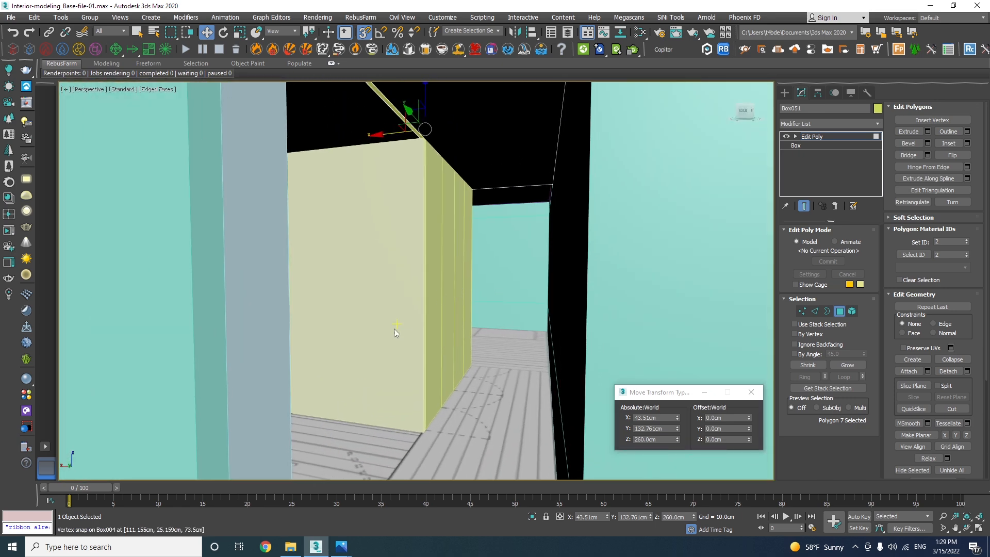
scroll(393, 324, "up", 3)
middle_click_drag(391, 316, 240, 286, "alt")
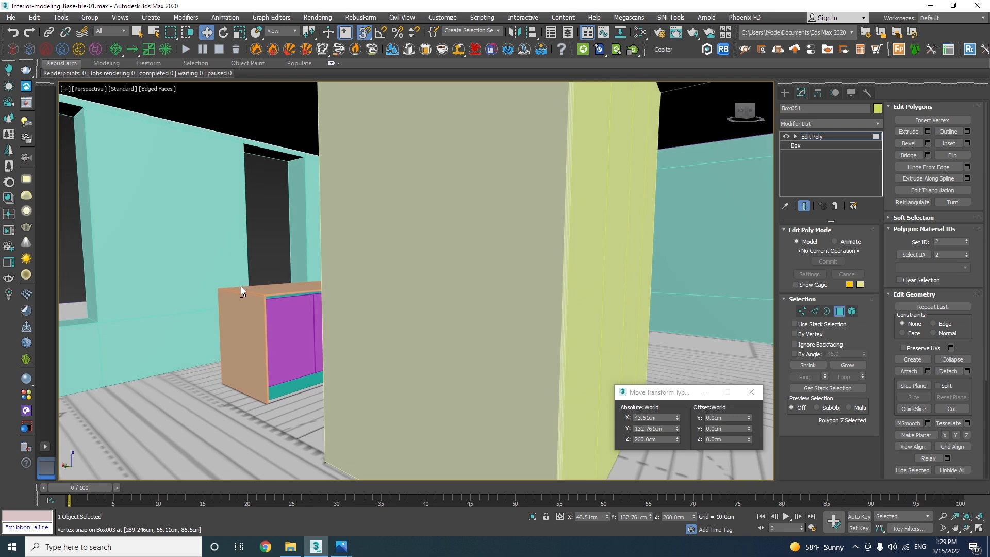
middle_click_drag(284, 340, 364, 387)
scroll(395, 322, "up", 5)
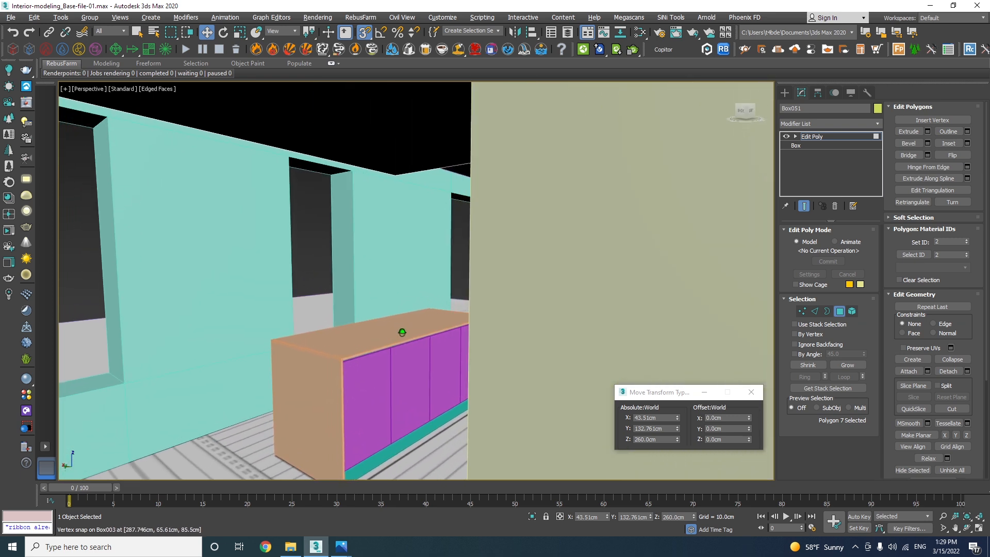
left_click(839, 310)
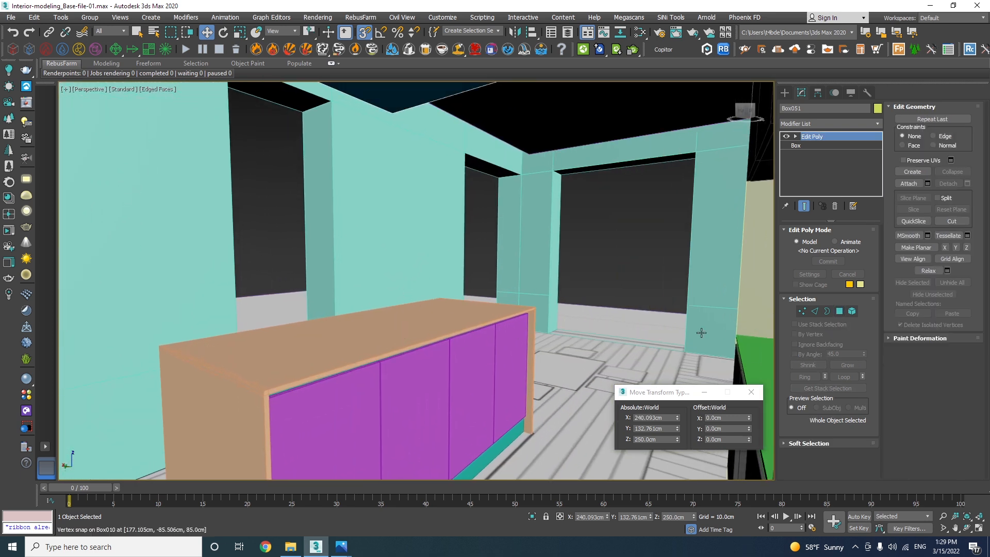
middle_click_drag(421, 386, 396, 299, "alt")
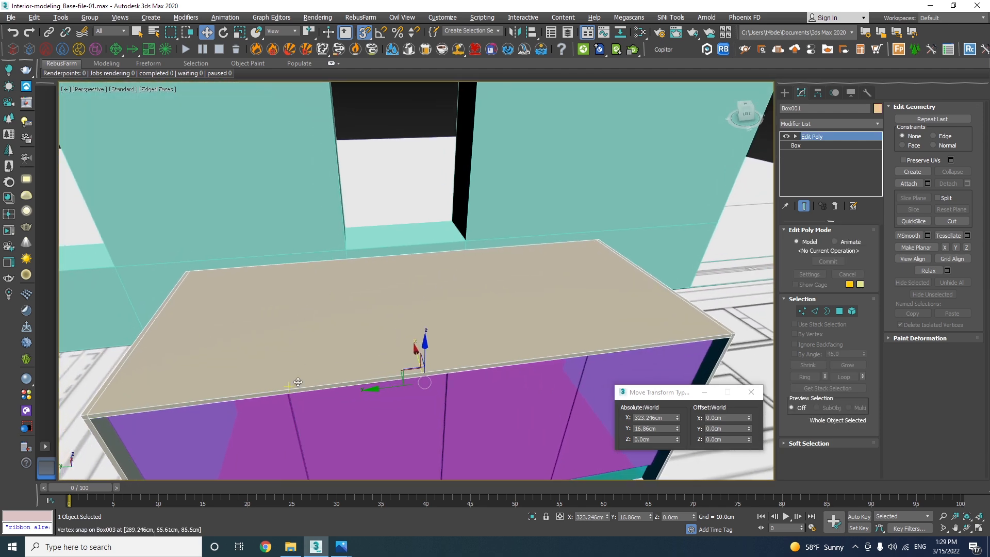
middle_click_drag(502, 367, 281, 305, "alt")
scroll(317, 290, "down", 5)
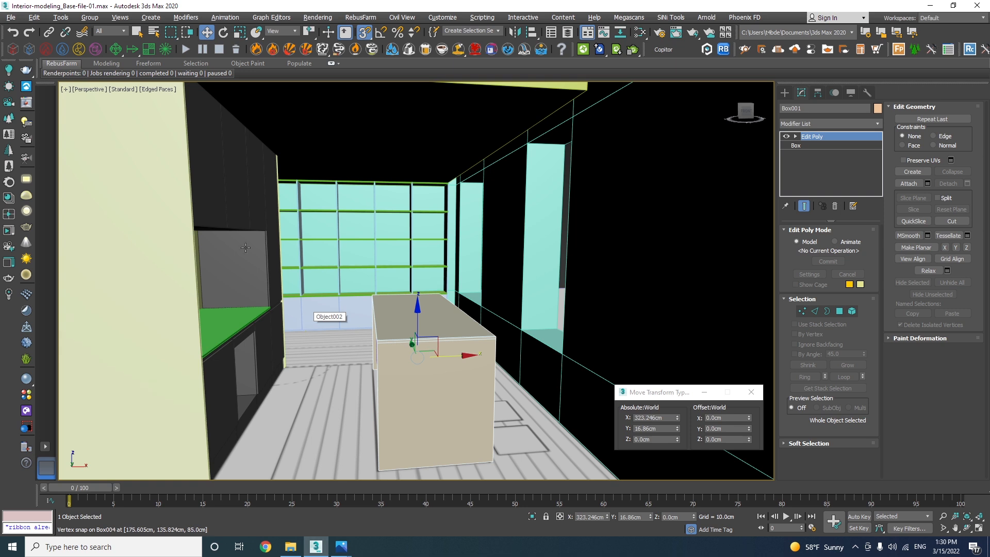
Step: Save the scene and open Objects.max from the Interior modeling project's Model folder for merging
left_click(12, 18)
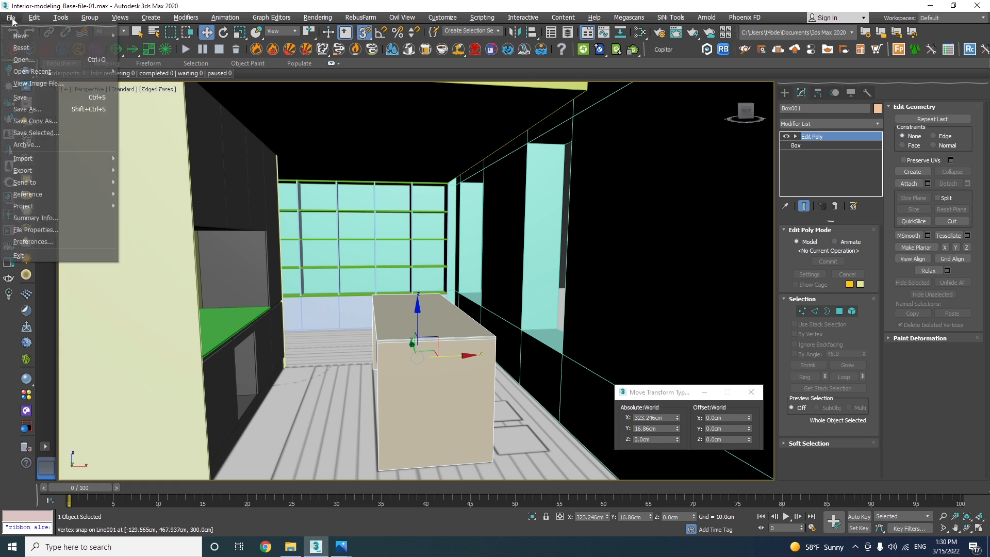
left_click(28, 100)
left_click(11, 17)
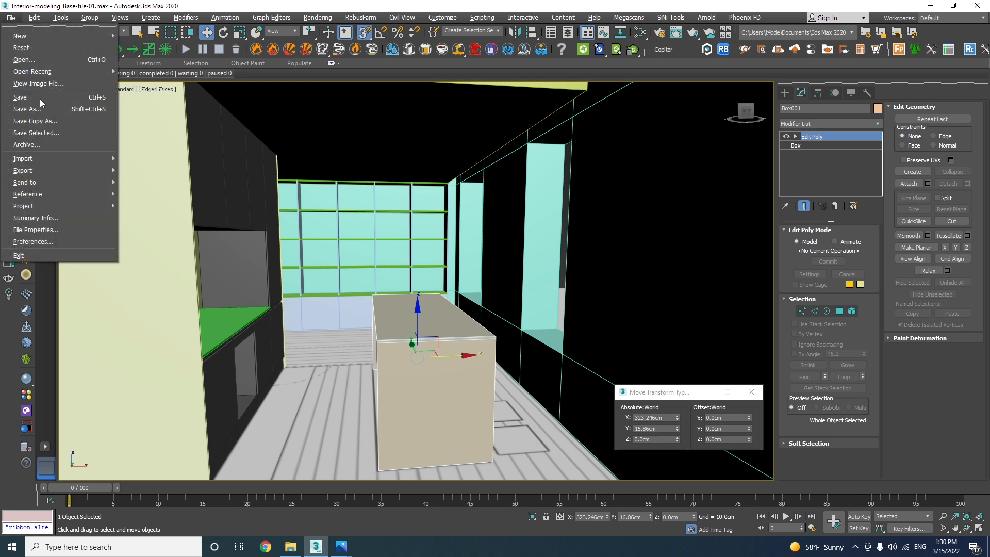
mouse_move(46, 159)
left_click(140, 171)
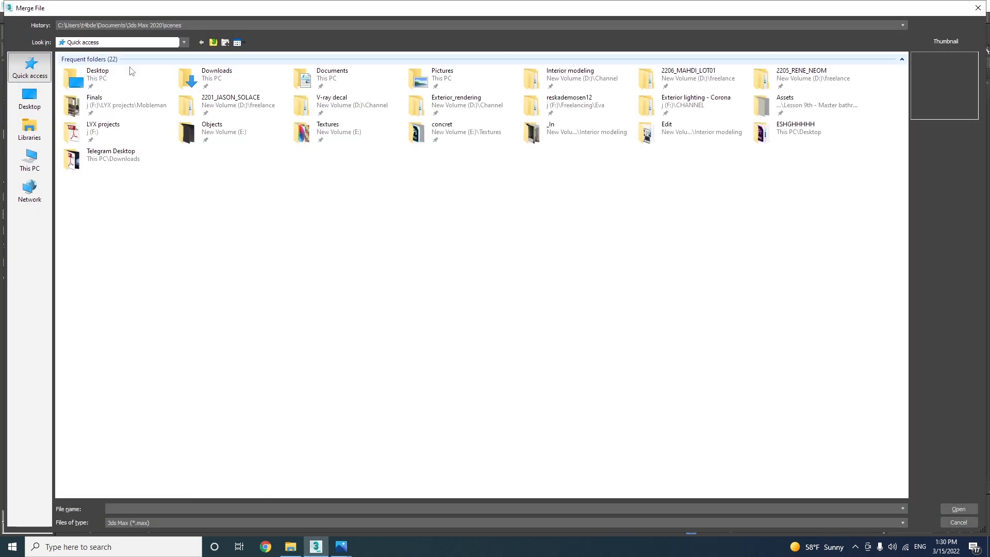
double_click(572, 78)
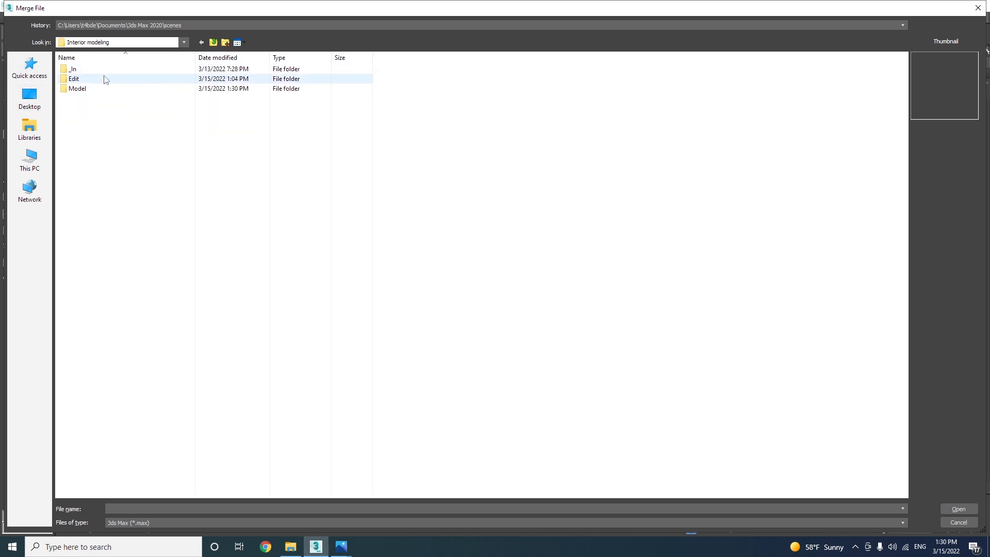
double_click(83, 88)
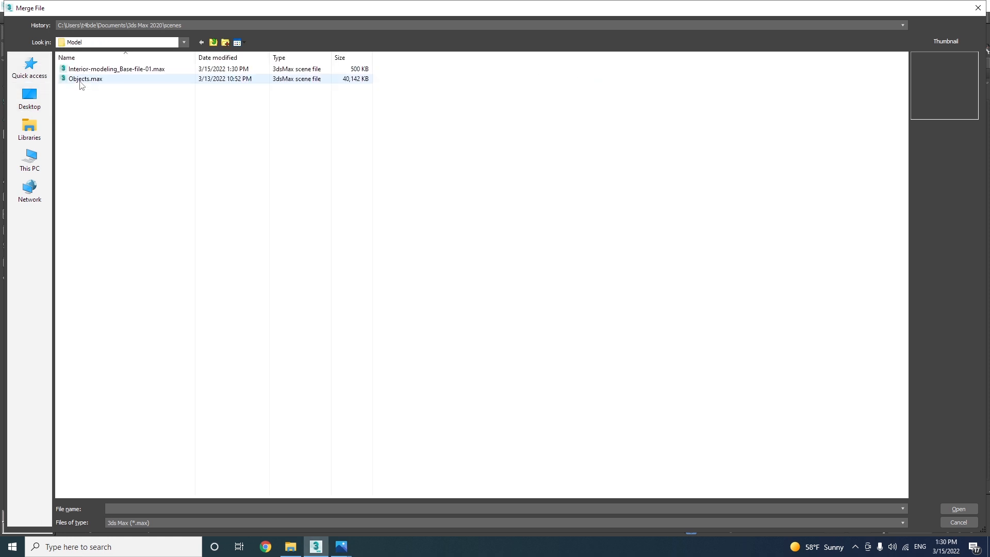
double_click(81, 81)
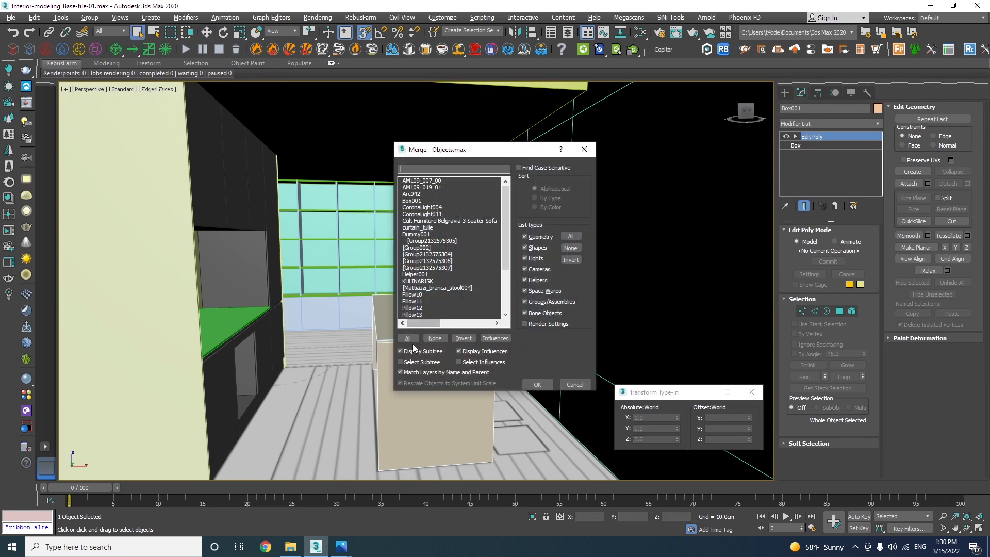
Step: Merge all objects except VRayPhysicalCamera010, VRayPhysicalCamera011 and Dummy001, auto-renaming the duplicate Box001
left_click(408, 338)
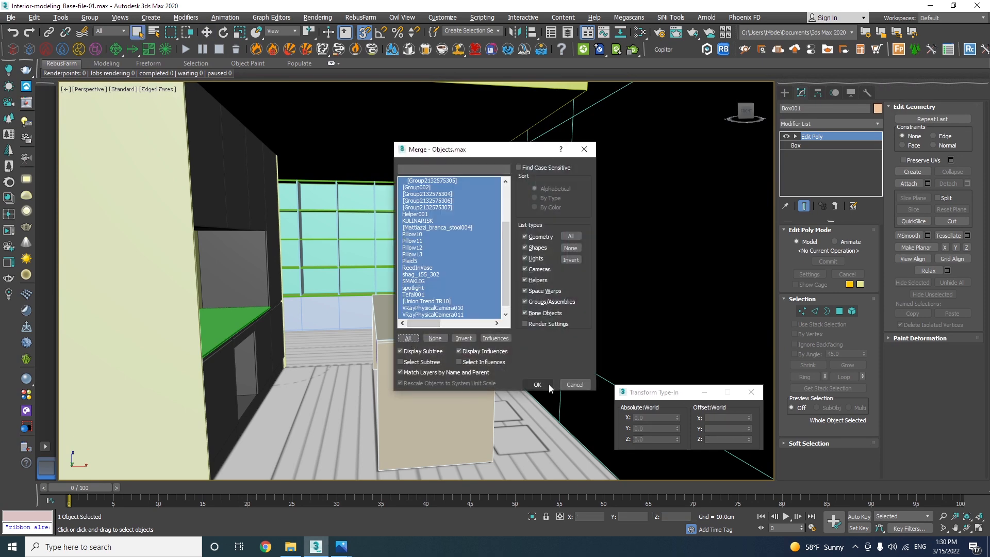
left_click(451, 314, "ctrl")
left_click(451, 308, "ctrl")
left_click_drag(503, 282, 502, 225)
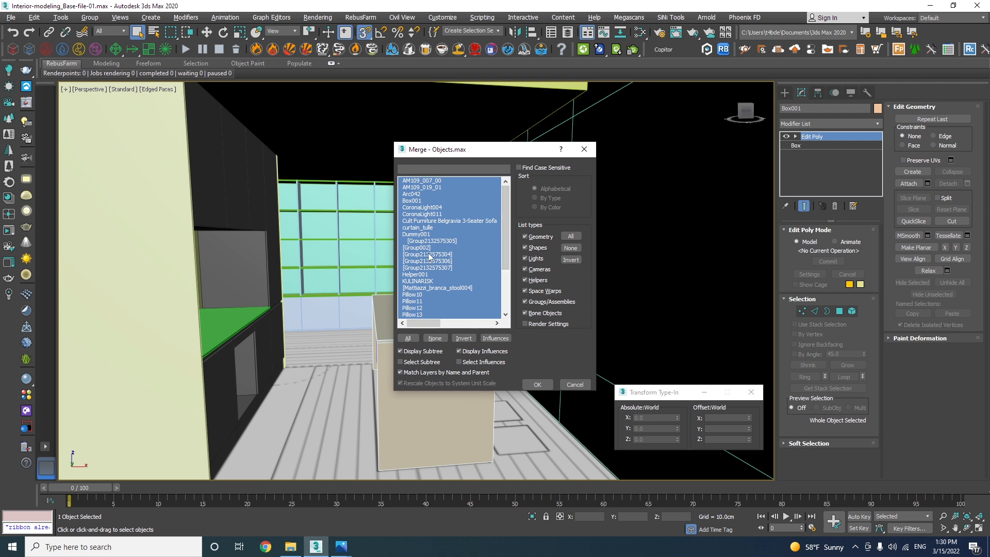
left_click(432, 235, "ctrl")
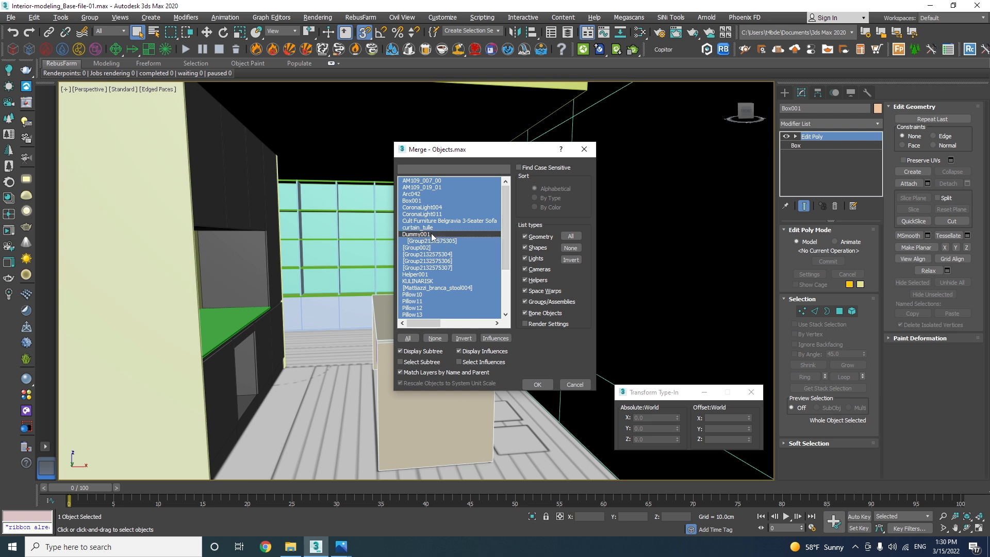
left_click(535, 384)
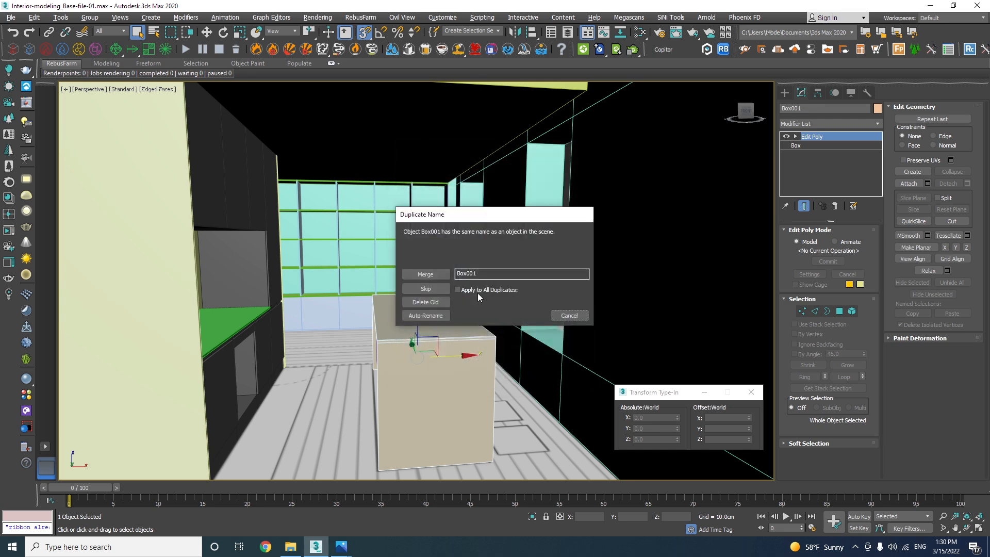
left_click(430, 314)
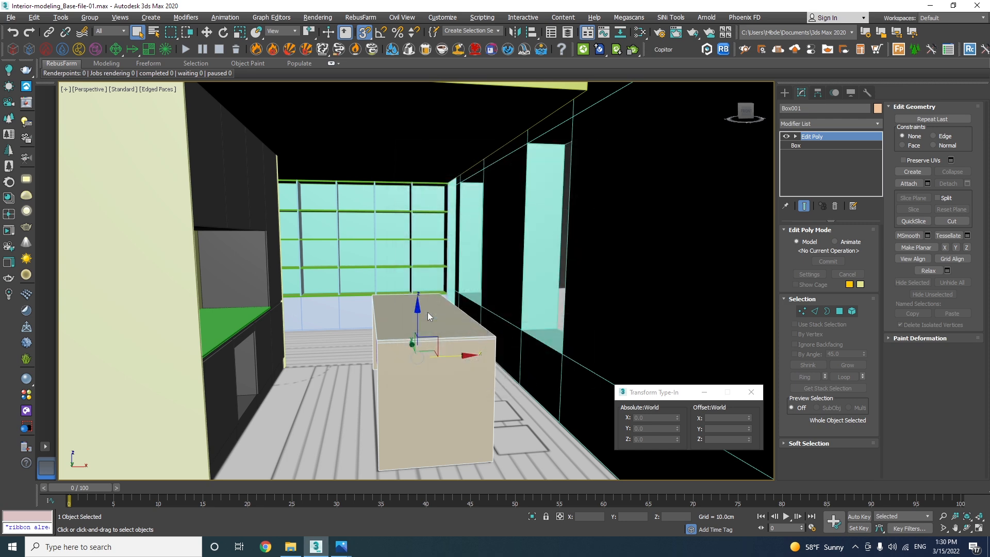
Step: Move the merged objects together along X to the free area beside the building and clear the selection
middle_click_drag(428, 311, 318, 267, "alt")
scroll(318, 267, "down", 2)
key("w")
left_click_drag(325, 305, 497, 298)
left_click(542, 349)
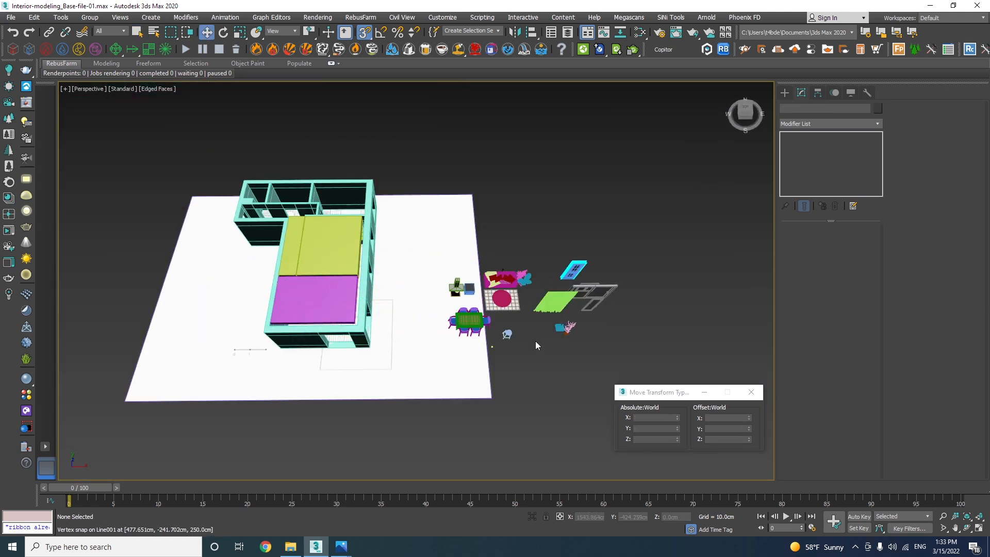
Step: Move the sink and faucet group in the top view from the merged objects to a spot beside the kitchen island
scroll(567, 326, "up", 6)
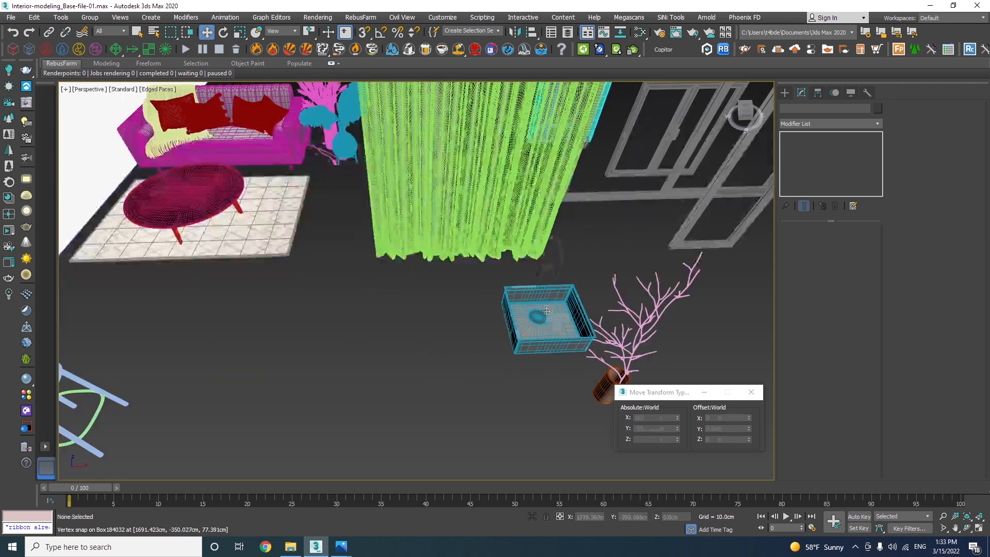
left_click(541, 265)
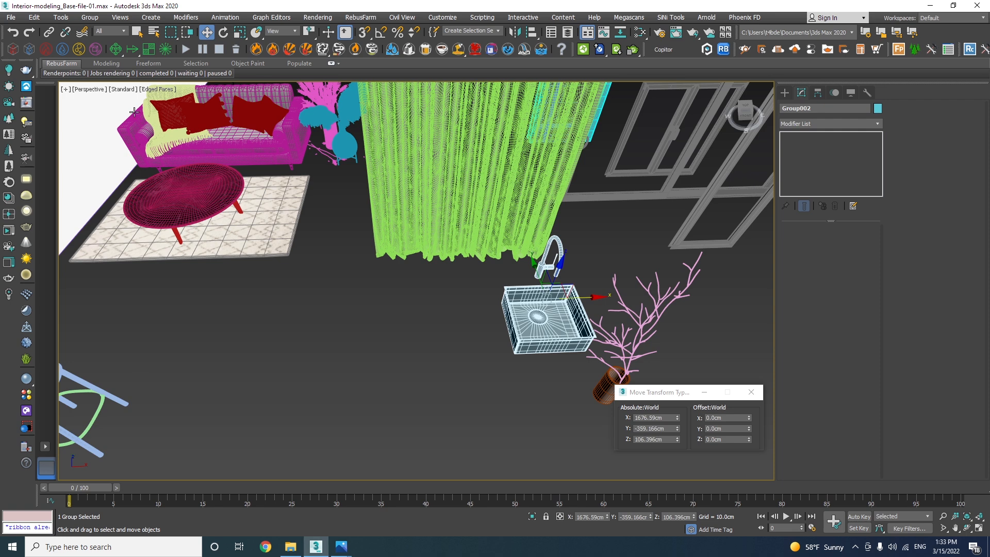
left_click(98, 91)
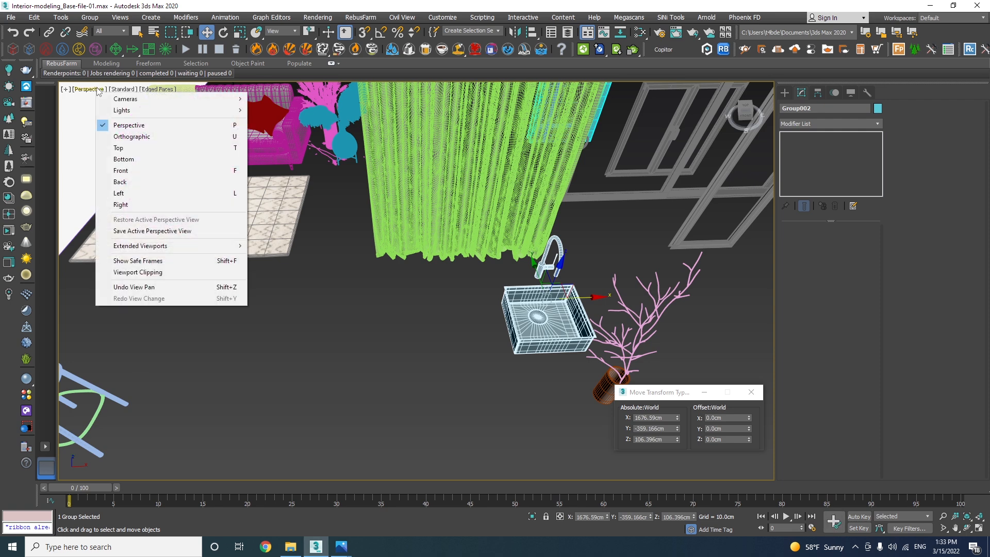
left_click(119, 151)
scroll(380, 267, "down", 10)
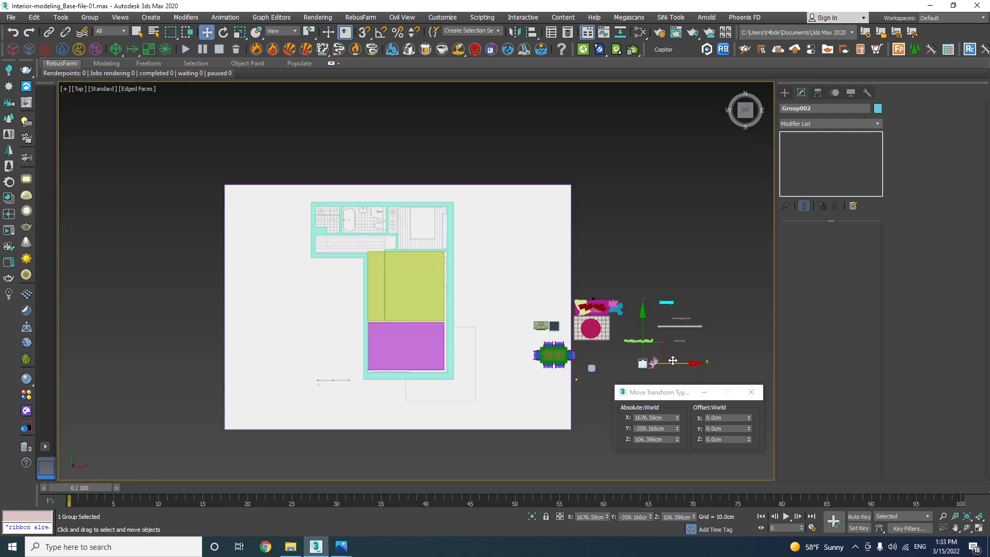
key("F3")
left_click_drag(673, 360, 433, 300)
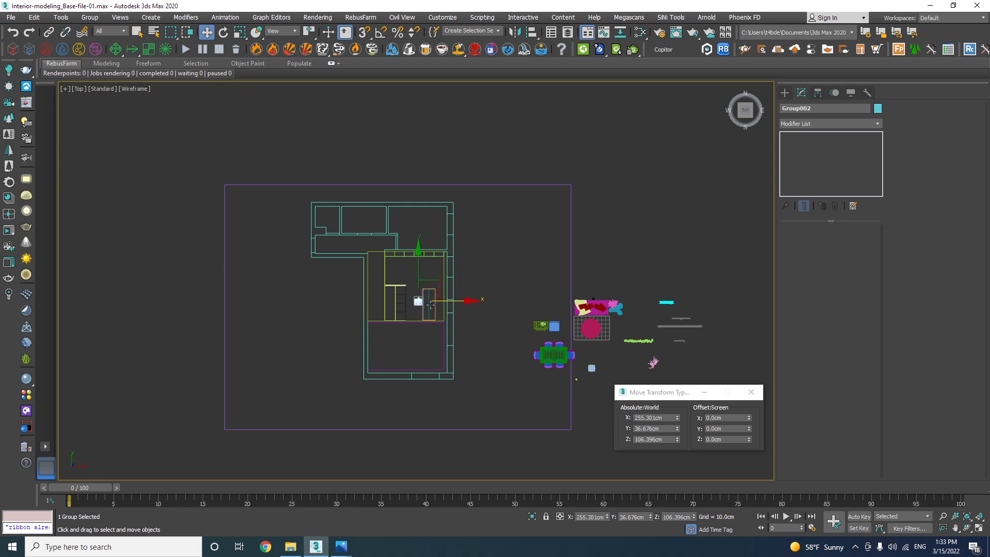
scroll(380, 301, "up", 10)
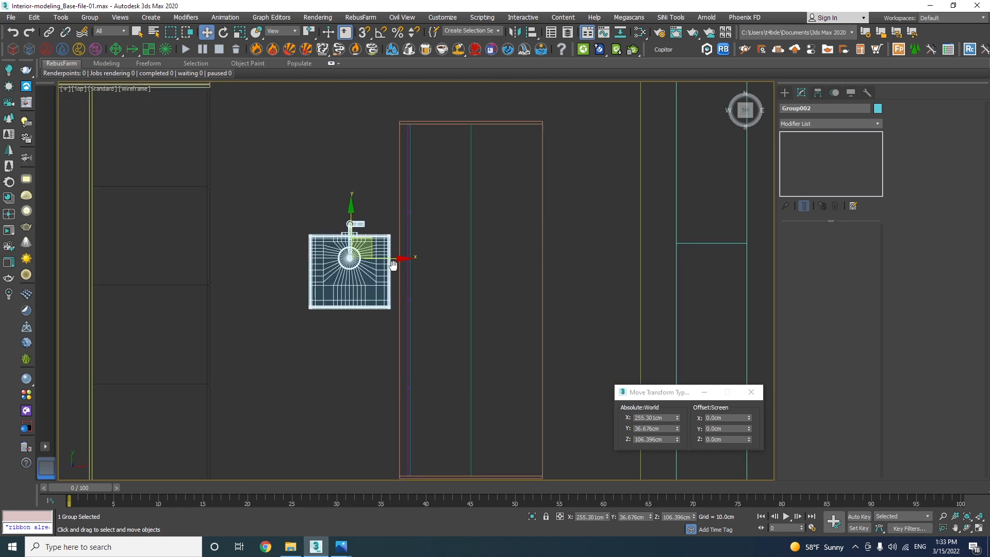
Step: Rotate the sink and faucet group about the vertical axis in the top view
key("e")
mouse_move(374, 217)
left_mouse_down()
mouse_move(417, 228)
mouse_move(380, 221)
left_mouse_up()
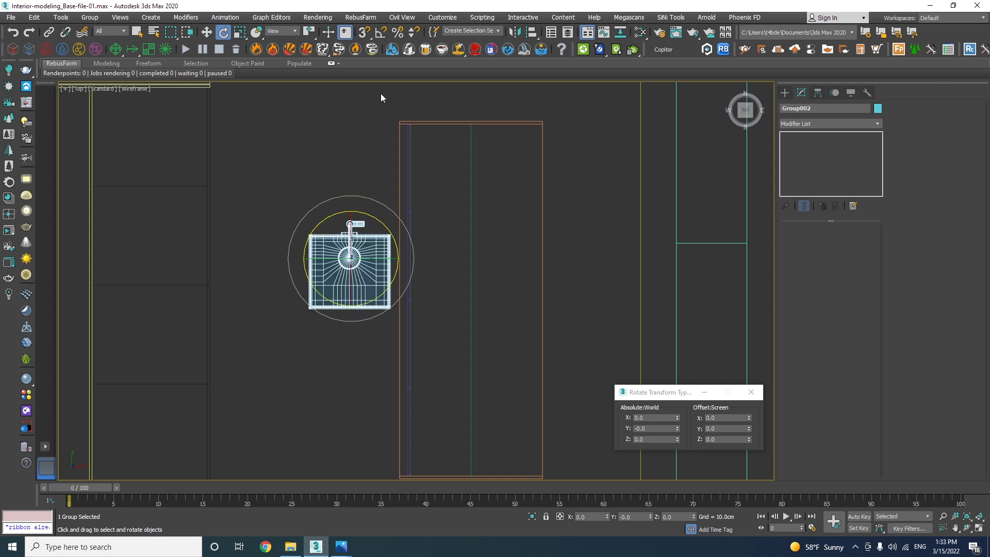
Step: Rotate the sink group -90° about Z with angle snap and move it over the island countertop
left_click(378, 35)
left_click_drag(369, 211, 415, 215)
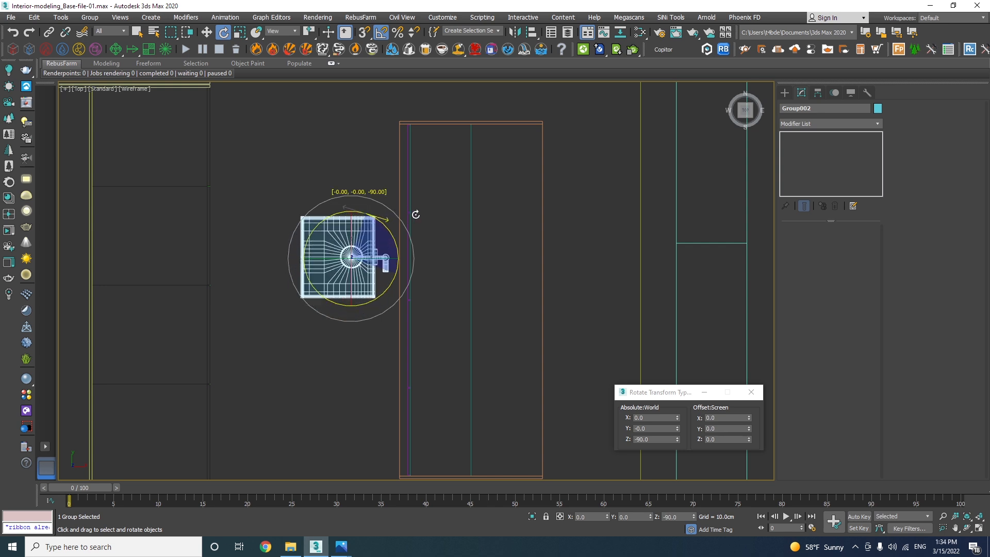
key("w")
left_click_drag(386, 259, 496, 265)
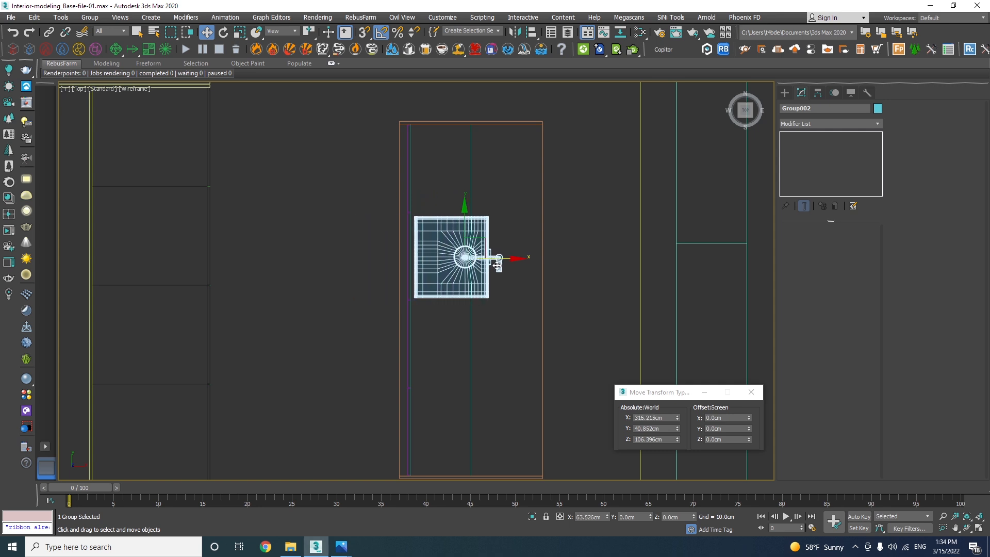
left_click_drag(465, 229, 465, 227)
middle_click_drag(488, 325, 421, 277)
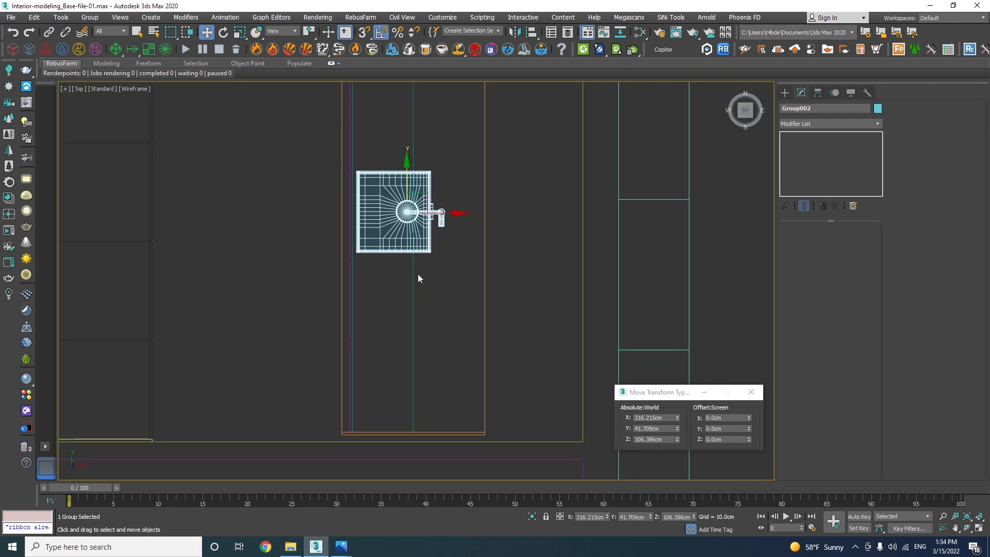
Step: Widen the cabinet box beneath the sink by moving its faucet-side vertices along X to about 336.5 cm
left_click(415, 281)
scroll(414, 318, "down", 3)
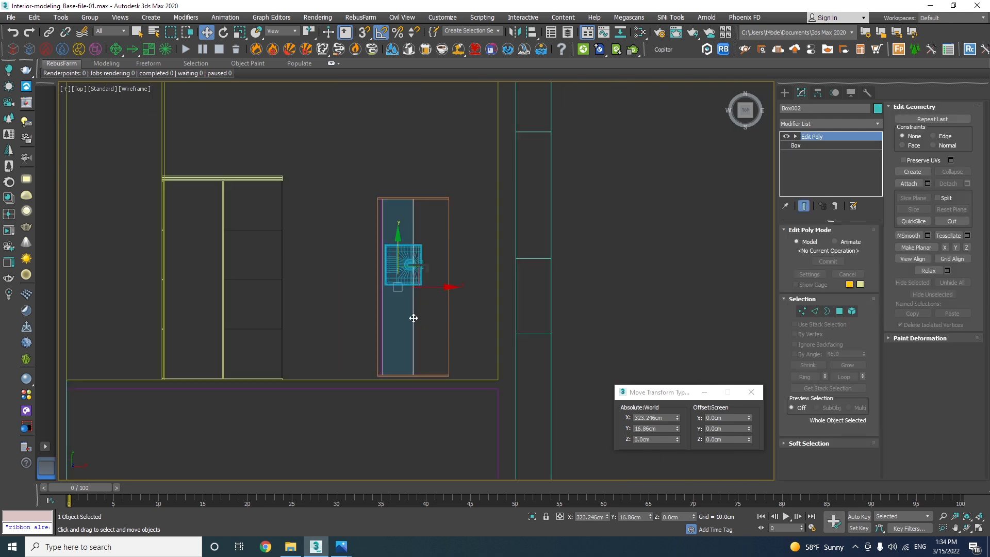
middle_click_drag(470, 329, 436, 295, "alt")
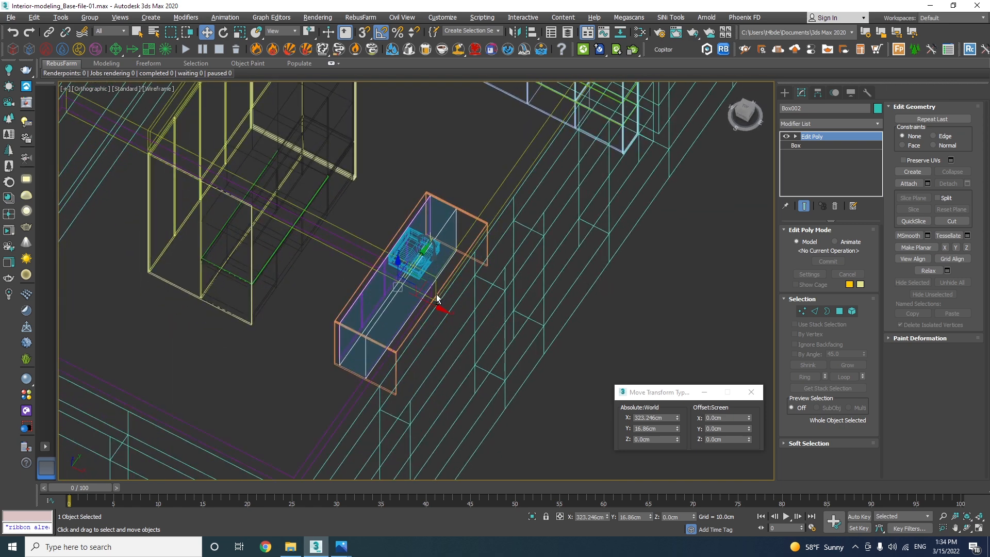
key("t")
left_click(802, 311)
left_click_drag(434, 187, 408, 396)
scroll(418, 287, "up", 3)
left_click_drag(435, 285, 460, 286)
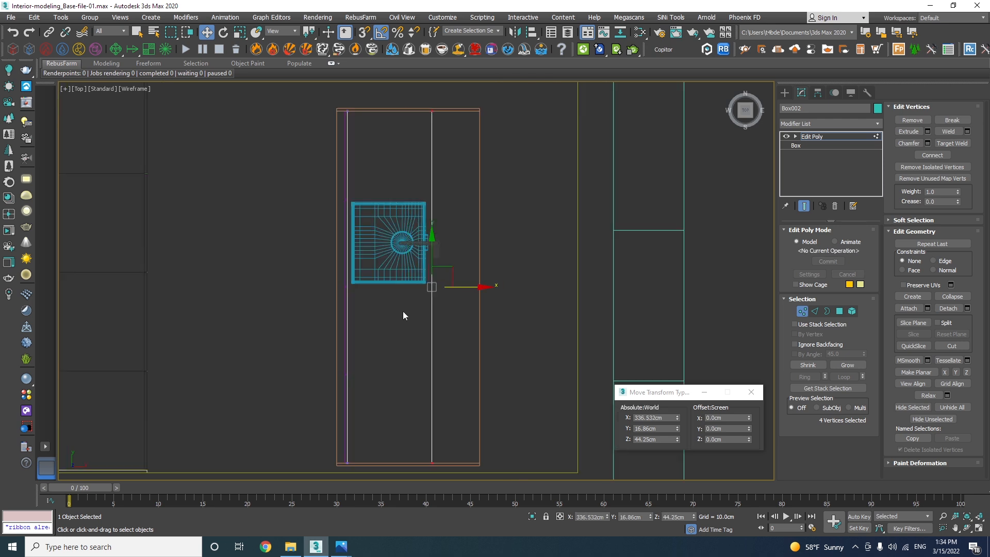
Step: Delete the cabinet box's top polygon beneath the countertop and leave polygon editing
left_click(838, 310)
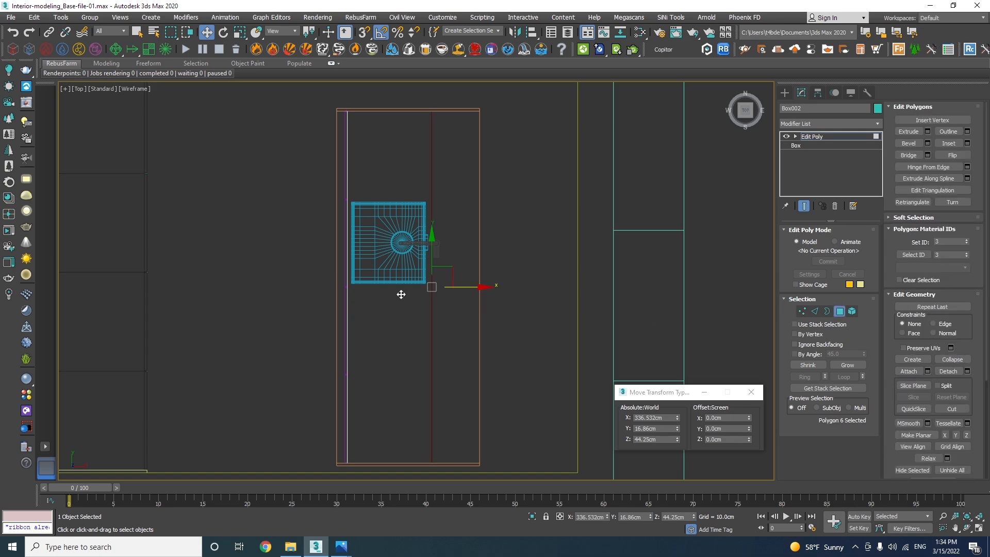
left_click(423, 330)
middle_click_drag(450, 340, 470, 302, "alt")
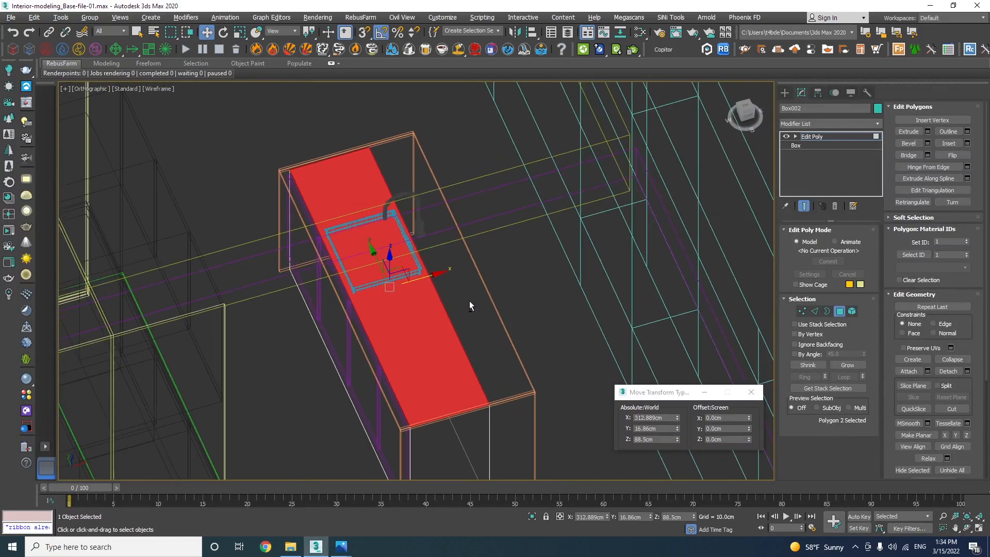
left_click(461, 341)
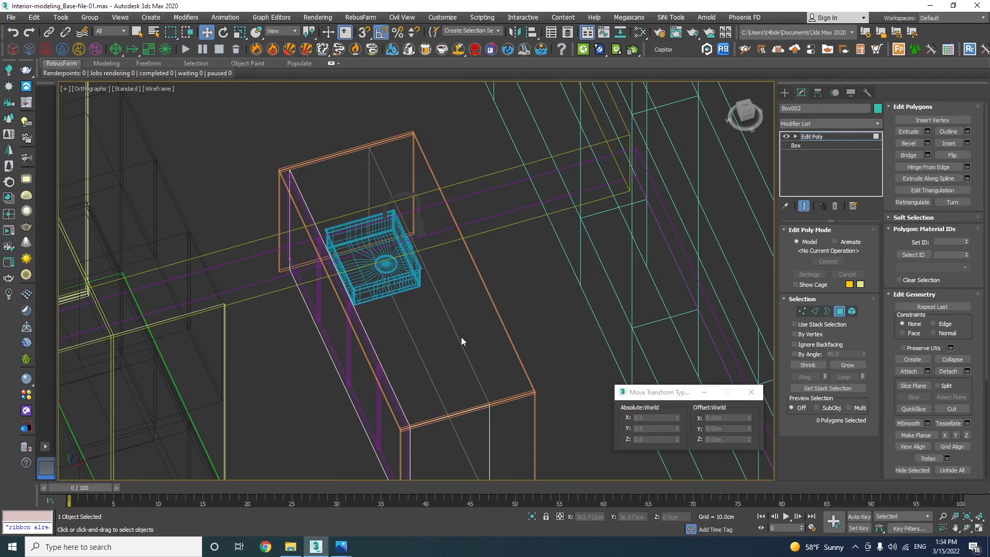
left_click(839, 311)
Step: Isolate the countertop, cabinet, doors and sink group, and display them shaded with edged faces
mouse_move(450, 262)
middle_mouse_down("alt")
mouse_move(437, 305)
mouse_move(514, 272)
mouse_move(481, 277)
middle_mouse_up("alt")
left_click(475, 291)
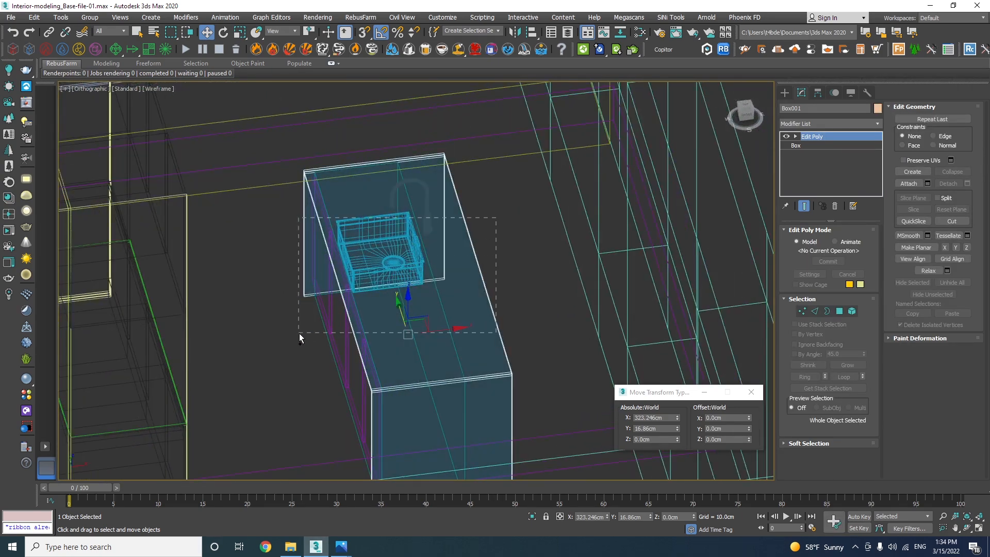
left_click_drag(299, 333, 299, 340)
left_click(532, 516)
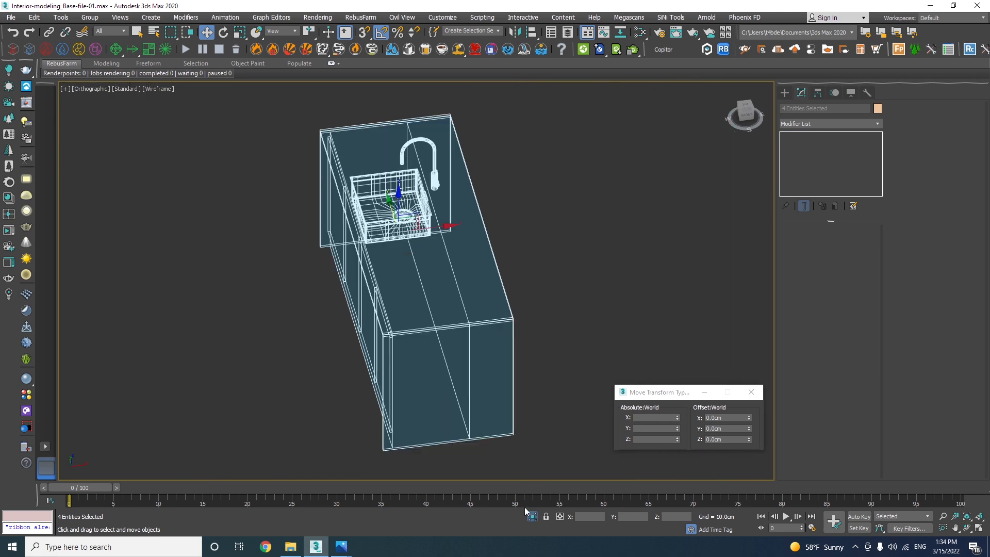
key("F3")
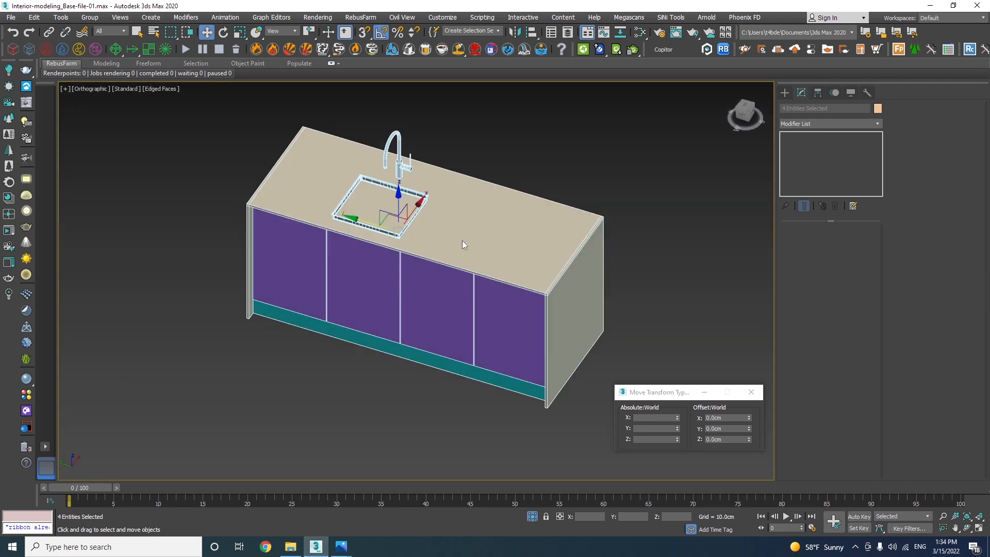
Step: Lower the sink group in the front view to about Z 102.63 cm, bringing its rim near the countertop surface
left_click(436, 232)
scroll(383, 233, "up", 5)
left_click(384, 231)
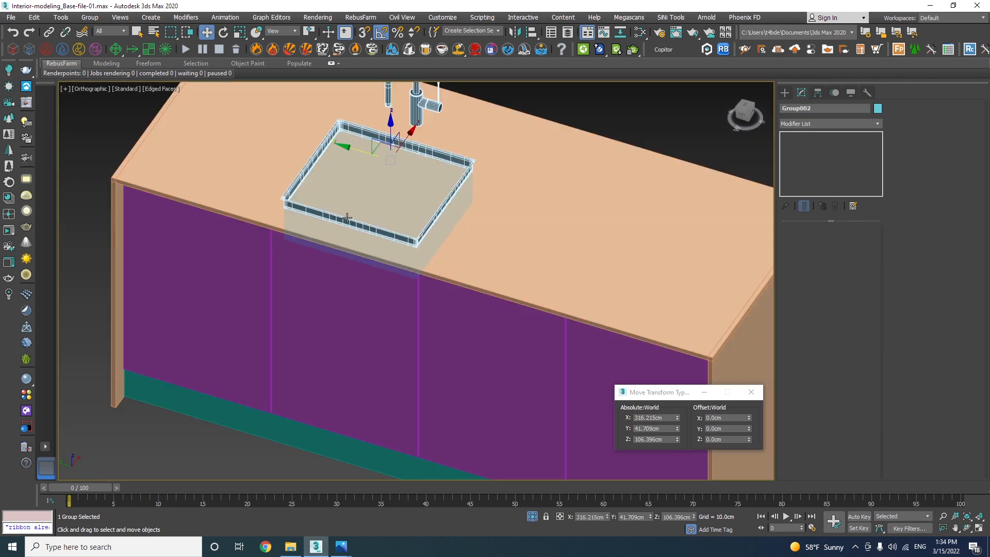
key("f")
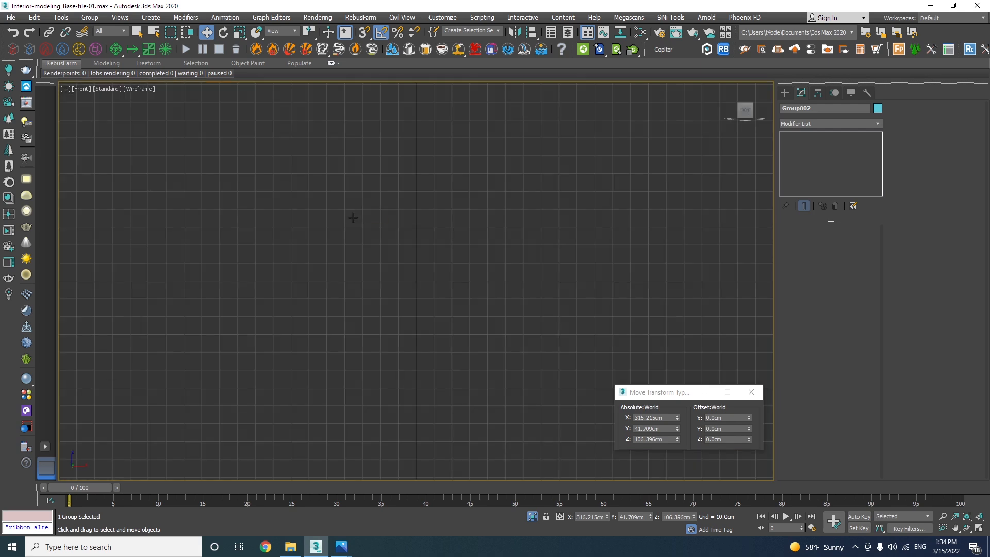
key("z")
middle_click_drag(488, 318, 492, 206)
left_click_drag(437, 180, 426, 201)
scroll(514, 267, "up", 5)
scroll(514, 267, "up", 4)
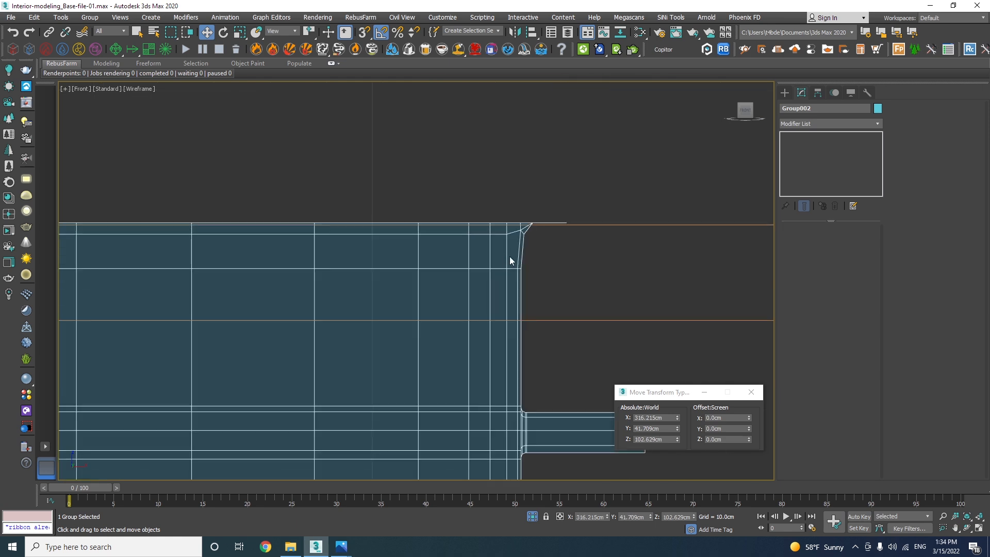
Step: Align the sink rim flush with the countertop's top surface using vertex snap, placing the group at Z 102.595 cm
left_click_drag(517, 247, 518, 239)
scroll(378, 236, "down", 5)
middle_click_drag(382, 220, 580, 227)
scroll(429, 230, "up", 3)
key("s")
left_click_drag(463, 218, 215, 227)
scroll(397, 227, "down", 5)
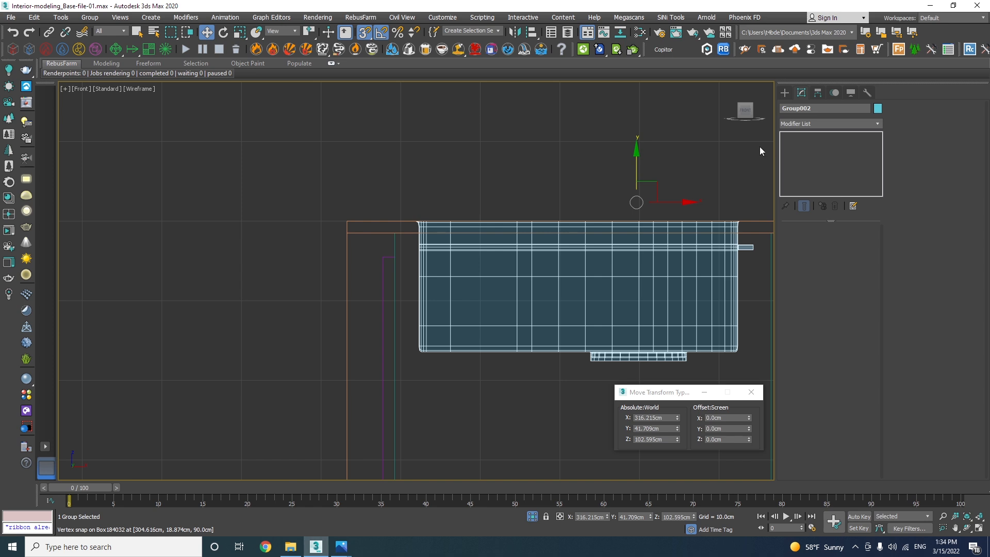
Step: QuickSlice the countertop in the top view along the sink's upper edge, snapping to its corner vertices
key("t")
key("z")
scroll(549, 208, "down", 5)
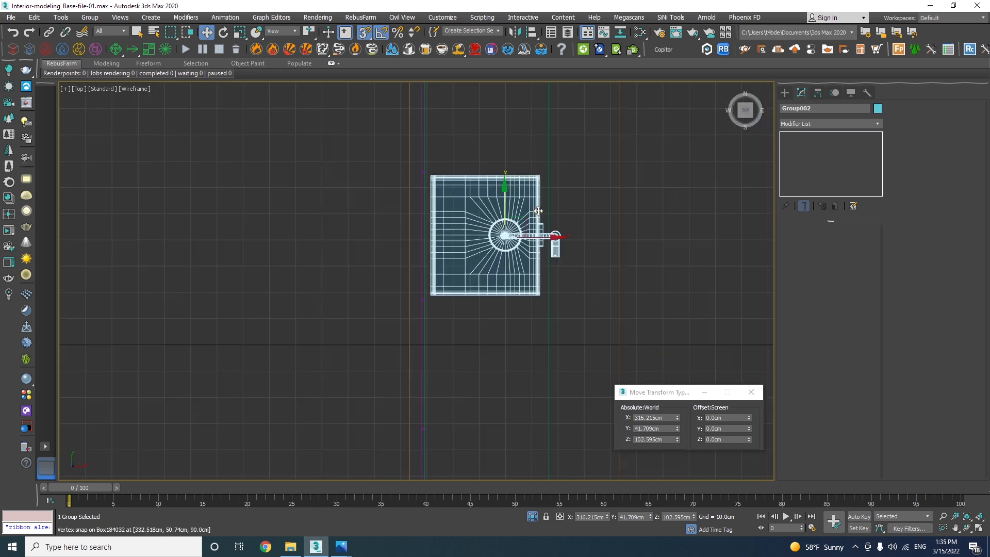
key("F3")
left_click(599, 219)
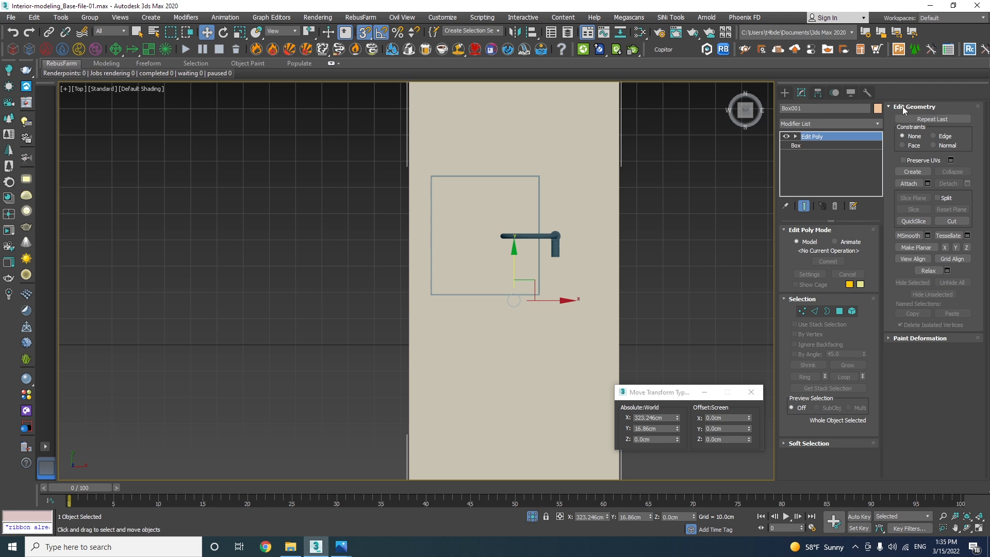
left_click(906, 221)
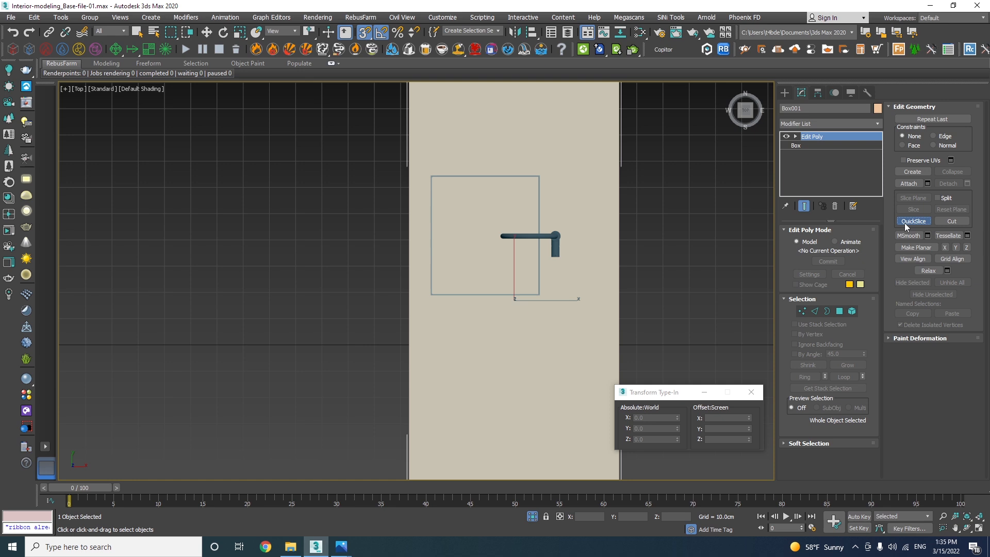
scroll(538, 175, "up", 6)
key("F3")
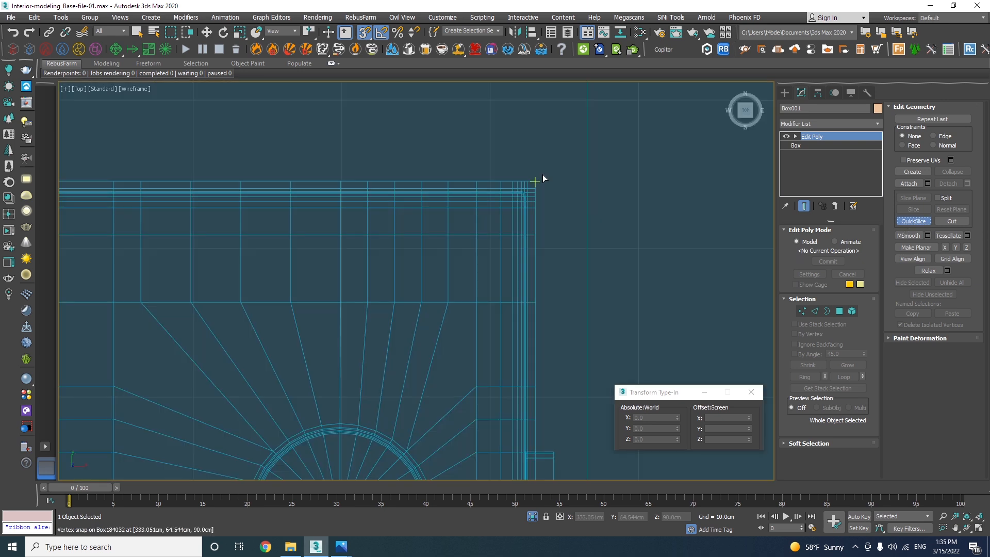
scroll(540, 174, "down", 5)
left_click(536, 178)
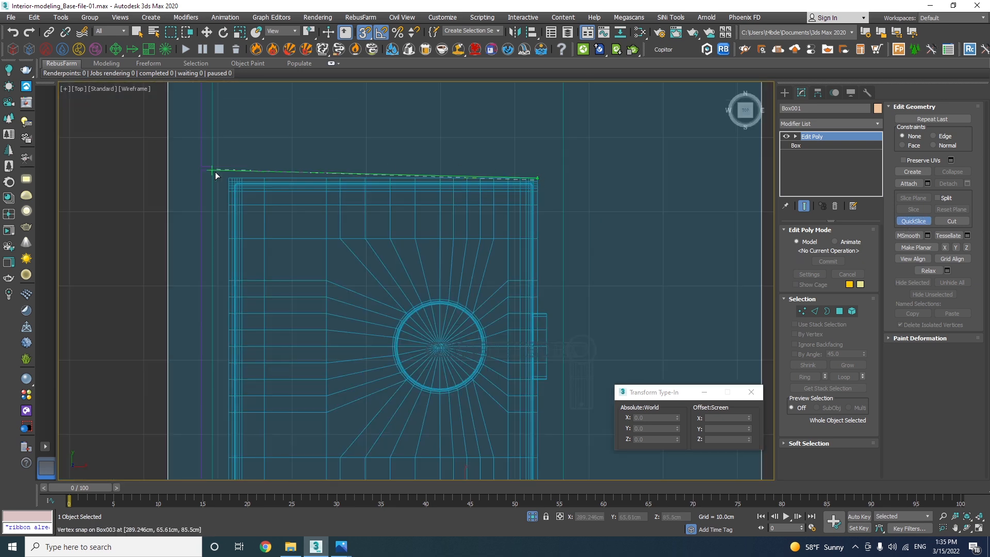
left_click(225, 174)
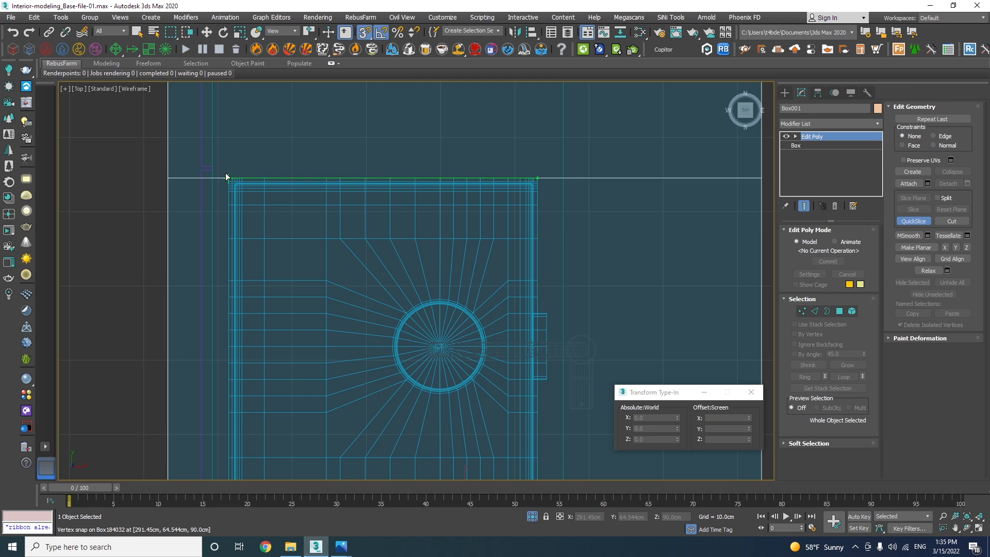
Step: QuickSlice the countertop along the sink's lower edge and along its faucet-side edge
scroll(267, 142, "down", 5)
scroll(258, 246, "up", 5)
left_click(252, 210)
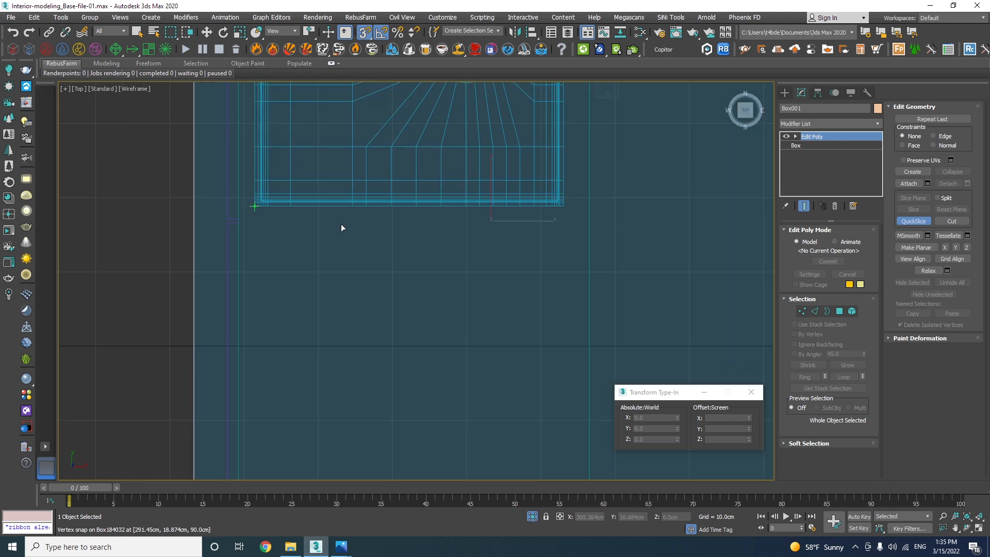
left_click(564, 208)
left_click(563, 208)
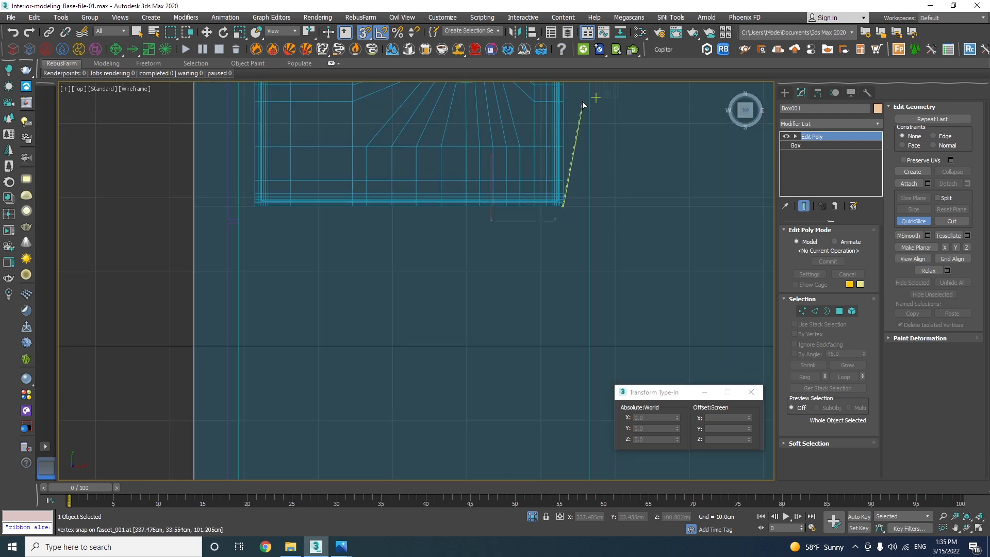
left_click(566, 98)
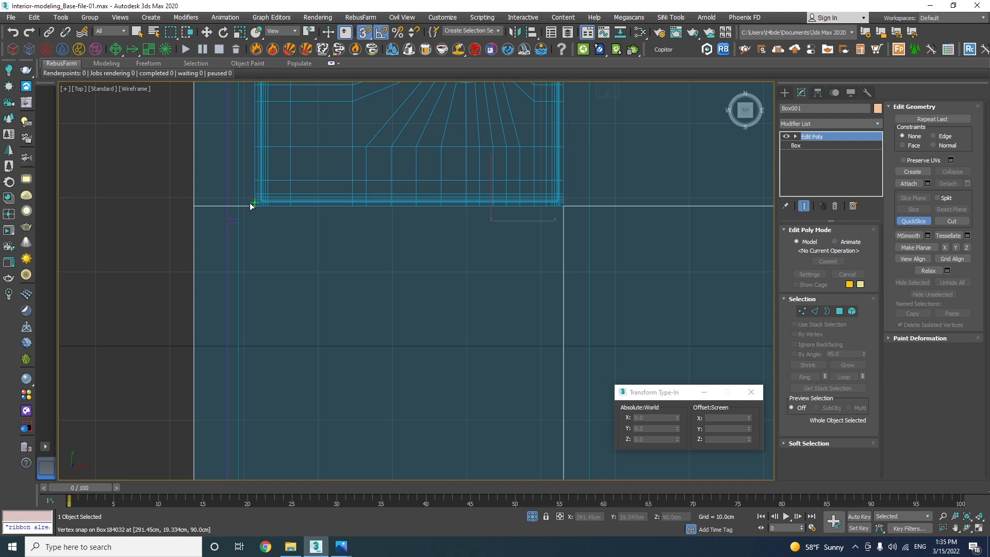
Step: Undo the stray slice input and QuickSlice the countertop along the sink's remaining door-side edge
left_click(256, 98)
key("ctrl+z")
middle_click_drag(301, 255, 359, 368)
left_click(311, 323)
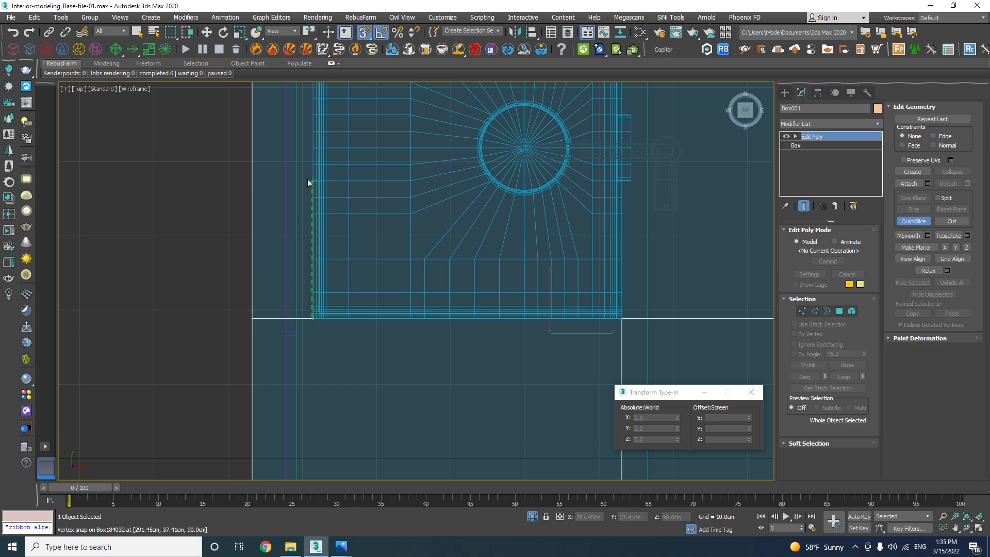
left_click(308, 178)
Step: Exit QuickSlice and display the island in an angled view, shaded with edged faces
key("w")
scroll(336, 329, "down", 7)
middle_click_drag(336, 329, 438, 283, "alt")
scroll(372, 296, "up", 4)
middle_click_drag(363, 310, 359, 308, "alt")
key("F3")
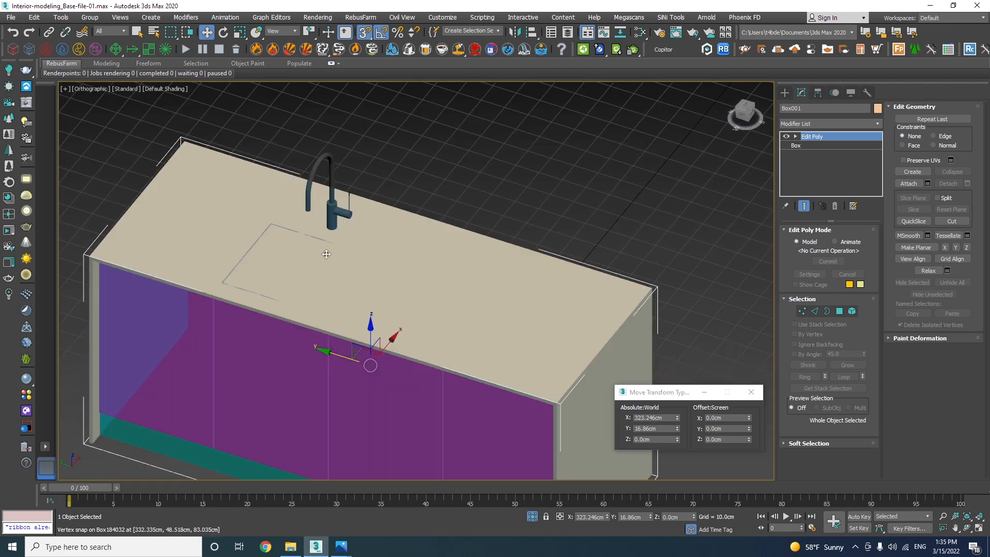
key("F3")
key("F3")
key("F4")
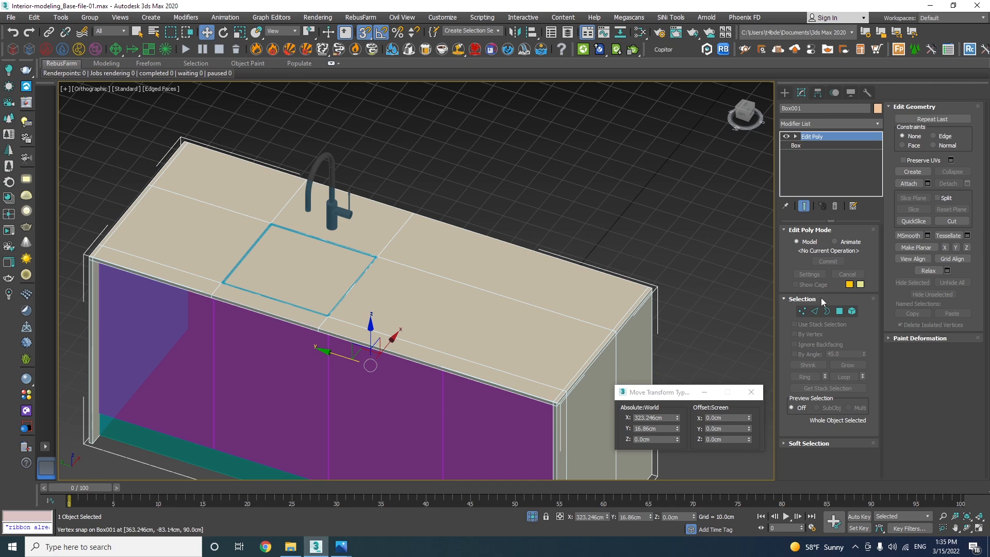
Step: Bridge the countertop's top and underside polygons inside the sink outline to open a hole, and leave polygon editing
left_click(839, 311)
left_click(287, 267)
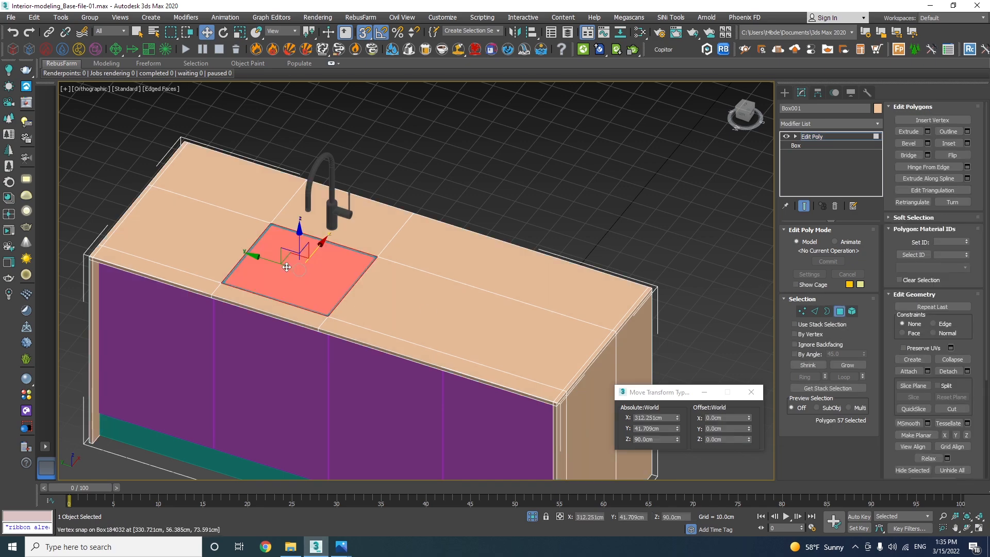
middle_click_drag(287, 266, 286, 257, "alt")
key("F3")
left_click(311, 266, "ctrl")
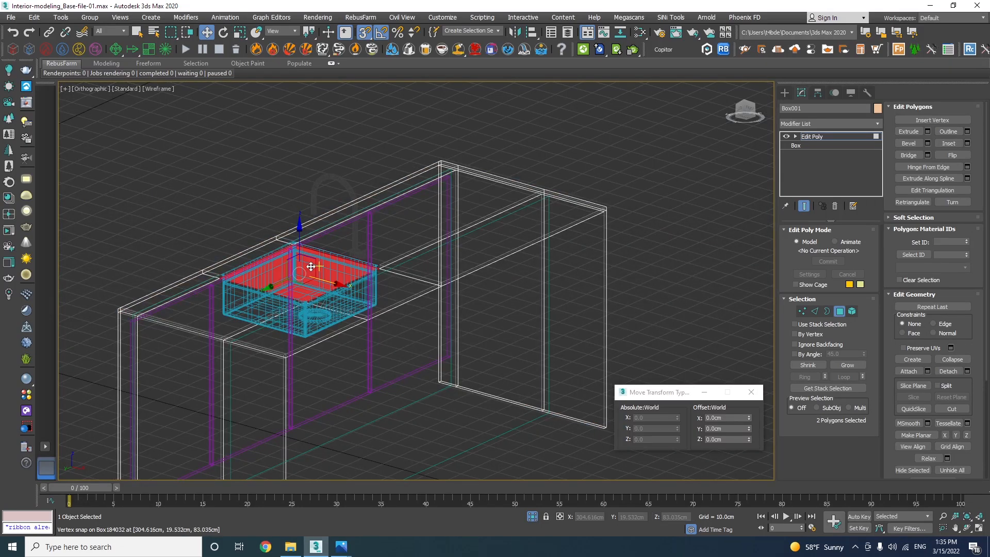
scroll(311, 278, "up", 10)
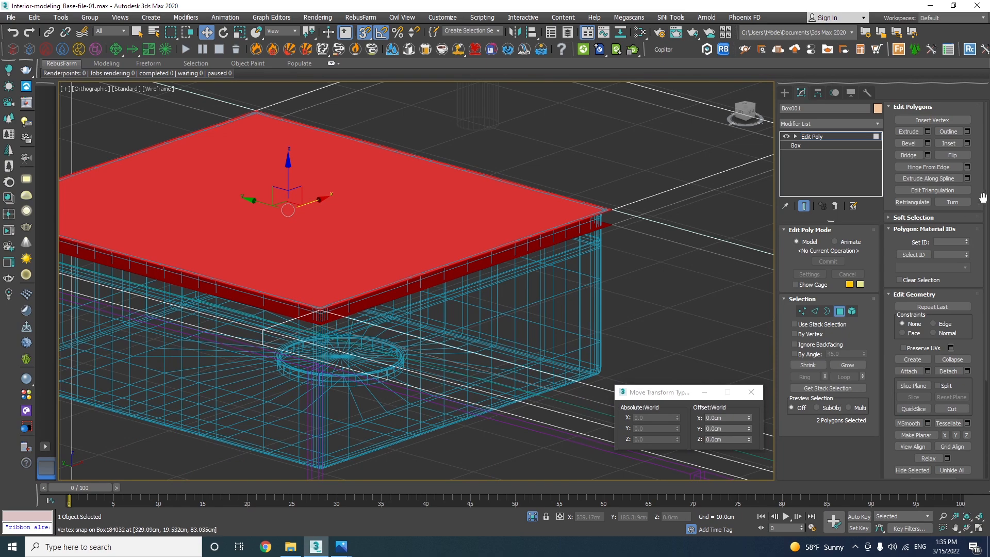
left_click(908, 155)
middle_click_drag(477, 252, 443, 292, "alt")
key("F3")
scroll(417, 305, "down", 4)
scroll(523, 323, "down", 4)
middle_click_drag(523, 323, 468, 310, "alt")
left_click(836, 315)
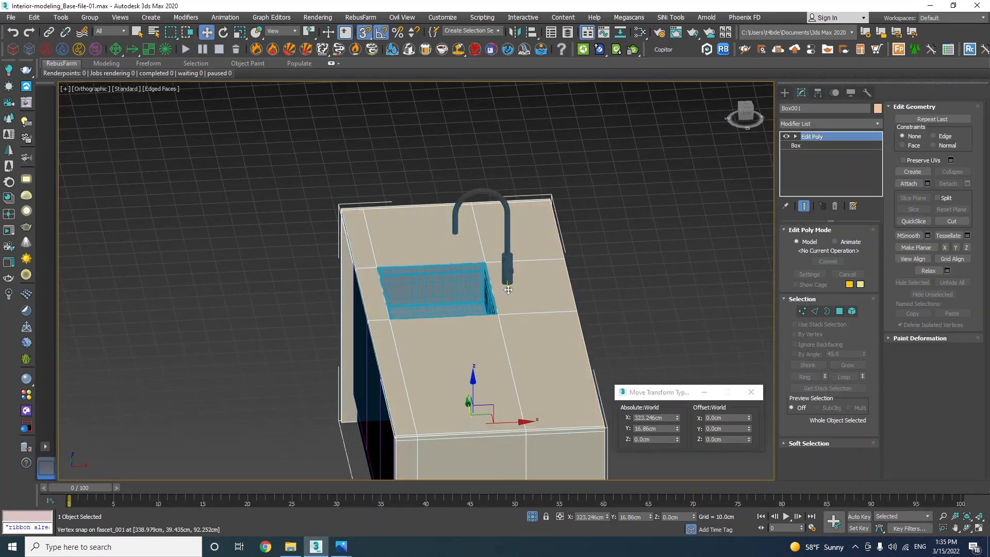
Step: Ungroup the imported sink and faucet in a front wireframe view, turn snapping off, and select only the faucet
scroll(508, 292, "up", 5)
left_click(505, 247)
key("f")
scroll(504, 248, "down", 4)
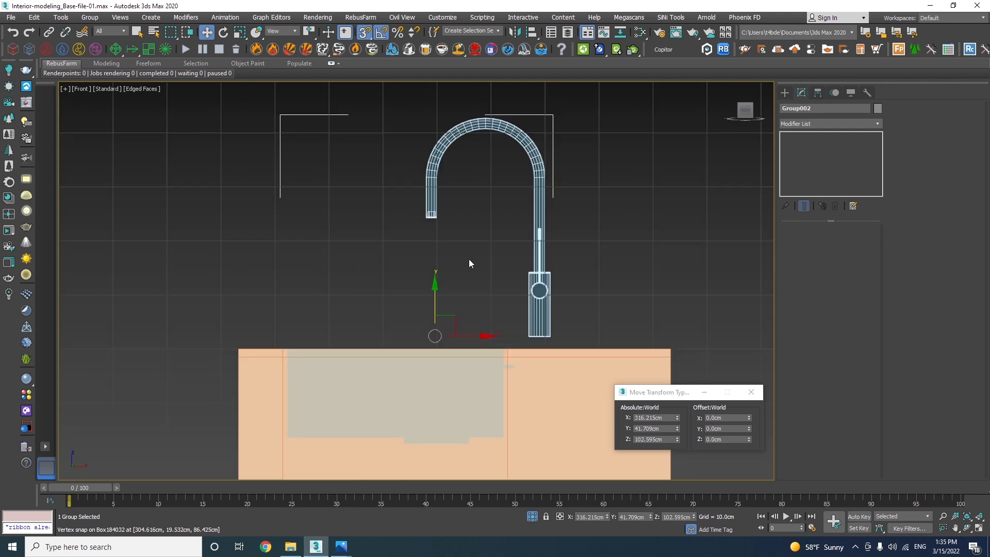
scroll(536, 335, "up", 8)
key("F3")
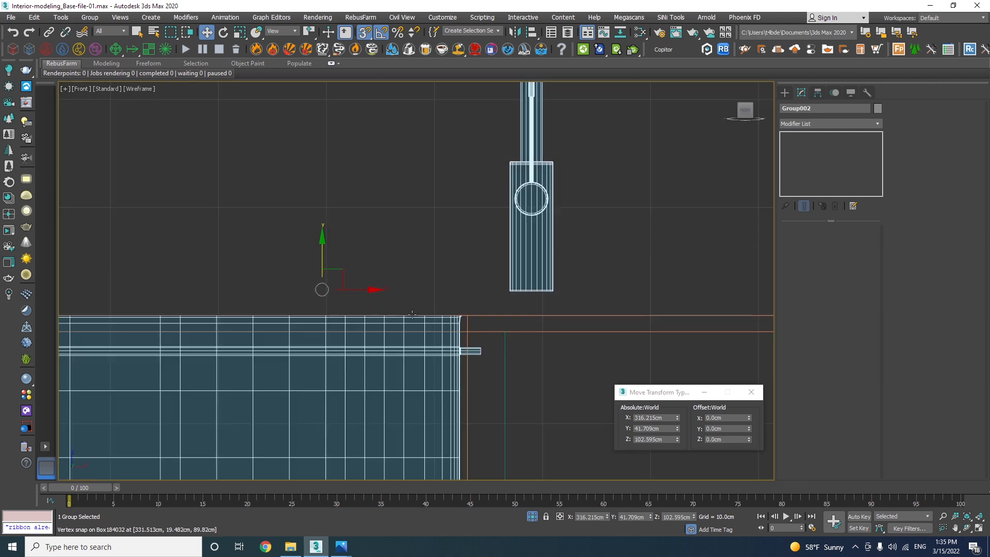
key("s")
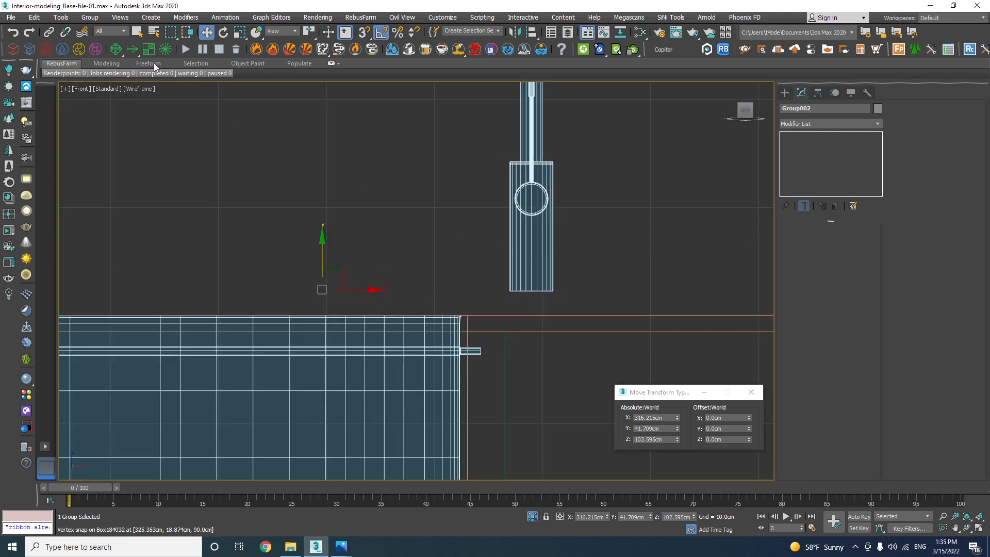
left_click(91, 20)
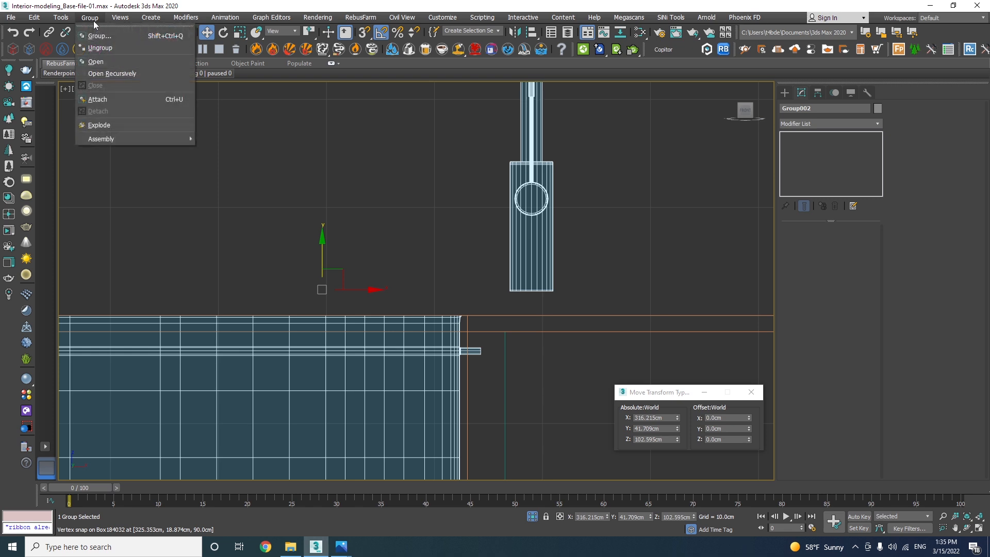
left_click(94, 48)
left_click(525, 235)
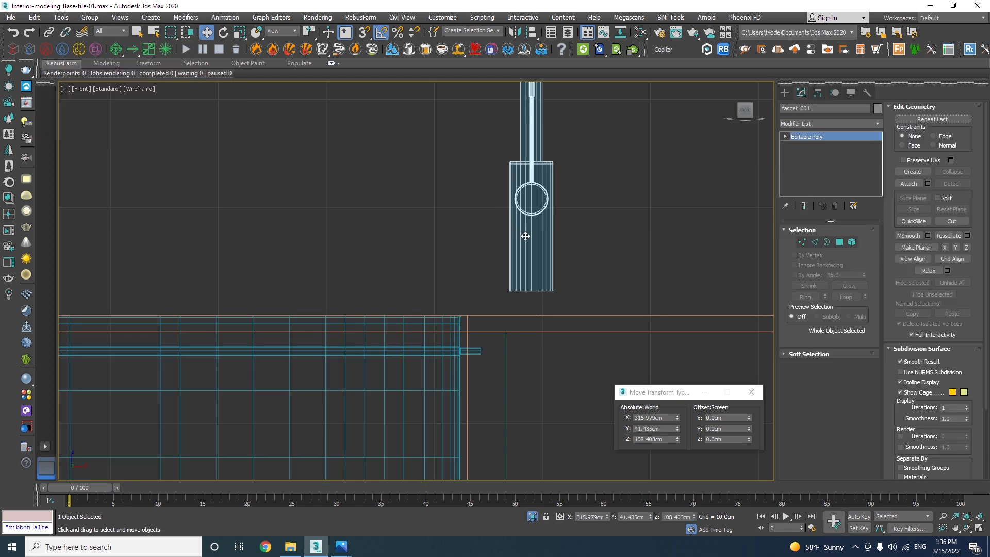
Step: Lower the faucet until its base rests on the top surface of the island countertop
scroll(543, 254, "down", 5)
left_click_drag(498, 164, 496, 171)
scroll(541, 277, "up", 5)
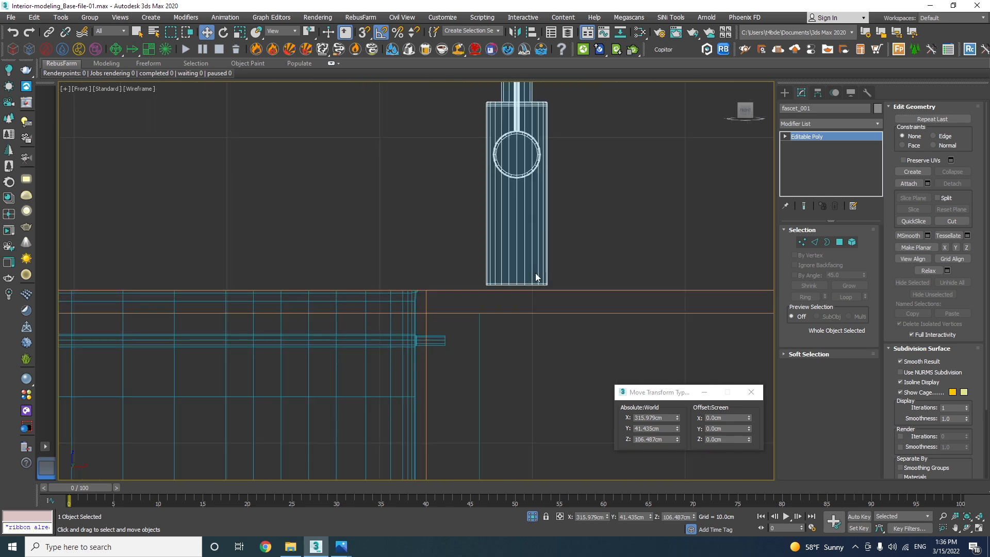
left_click_drag(538, 272, 532, 276)
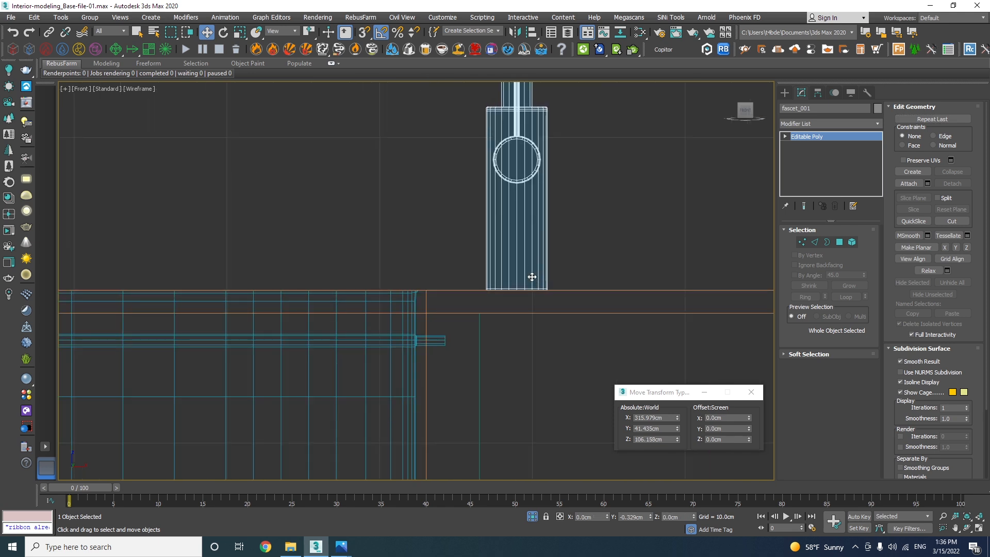
Step: Move the bar stool from the furniture outside the house to the kitchen island, working in the top view
scroll(489, 286, "down", 3)
scroll(489, 285, "down", 5)
middle_click_drag(490, 286, 527, 315, "alt")
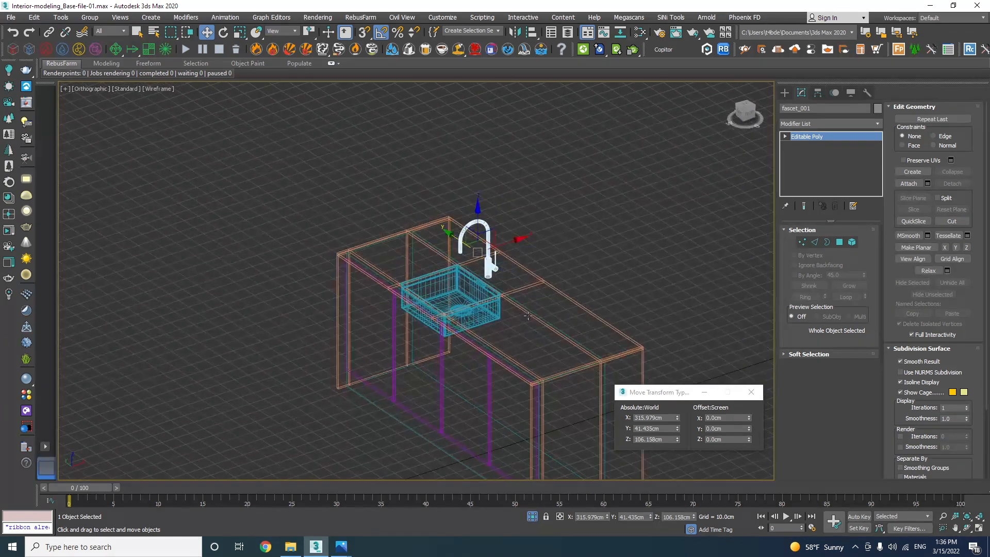
key("p")
scroll(447, 310, "down", 8)
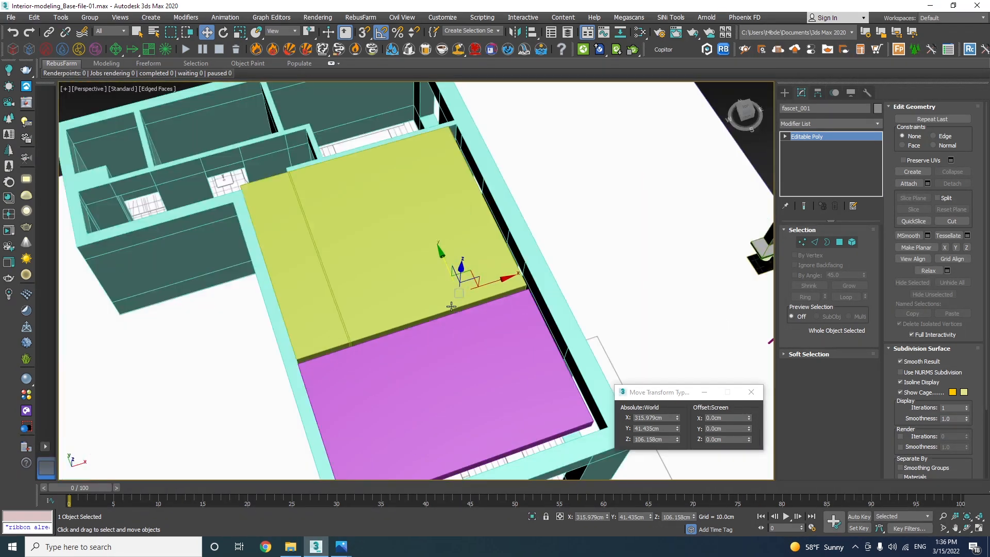
middle_click_drag(530, 335, 547, 344, "alt")
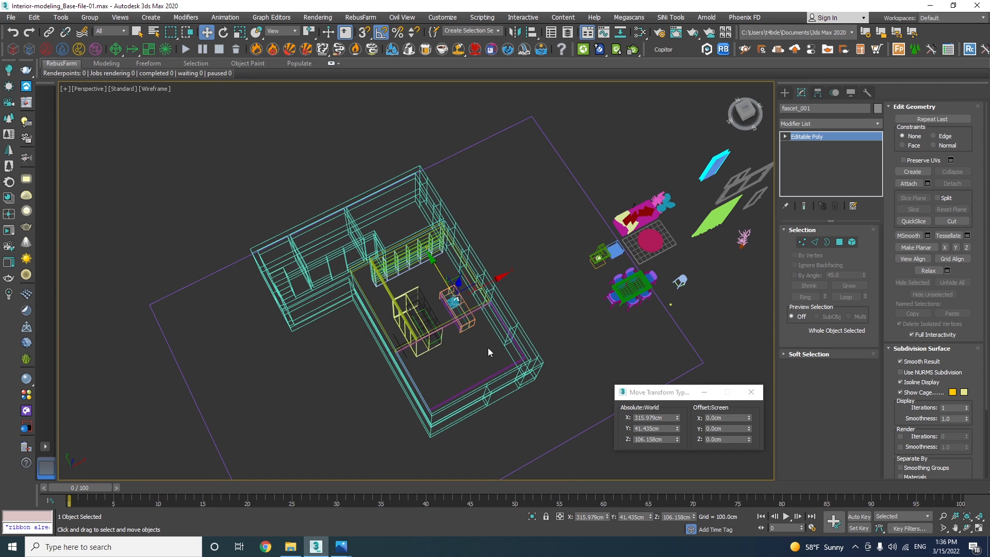
middle_click_drag(402, 356, 570, 314, "alt")
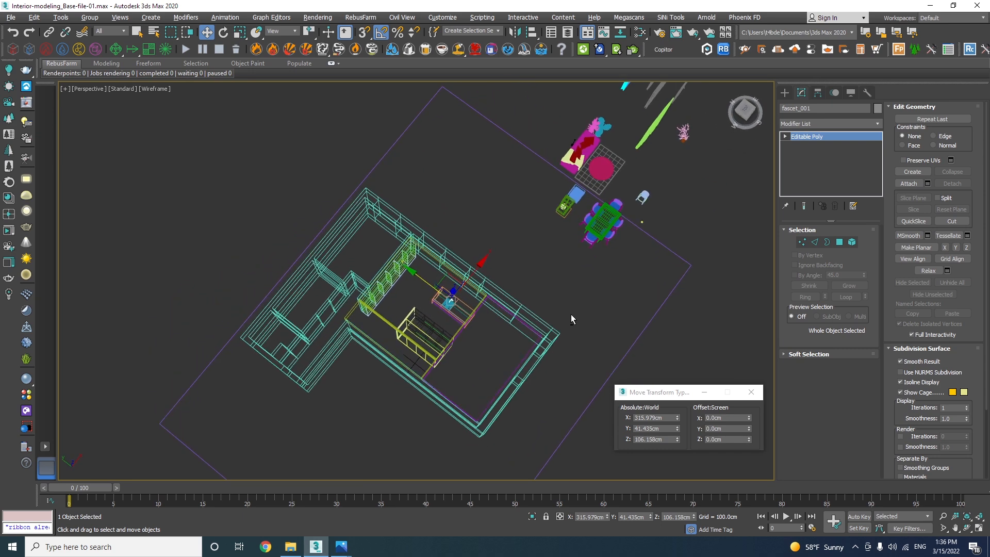
left_click(640, 198)
key("t")
key("z")
scroll(564, 224, "down", 10)
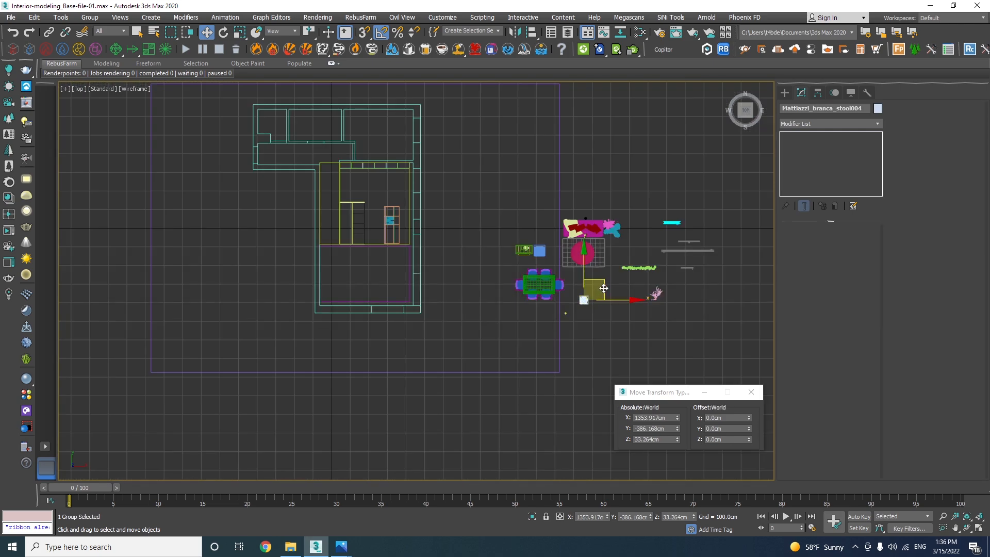
left_click_drag(603, 288, 530, 236)
Step: Place the stool partly under the island's window-side edge and raise it slightly so its legs stand on the floor
scroll(398, 220, "up", 5)
scroll(394, 238, "up", 2)
key("e")
key("w")
left_click_drag(454, 241, 463, 206)
key("f")
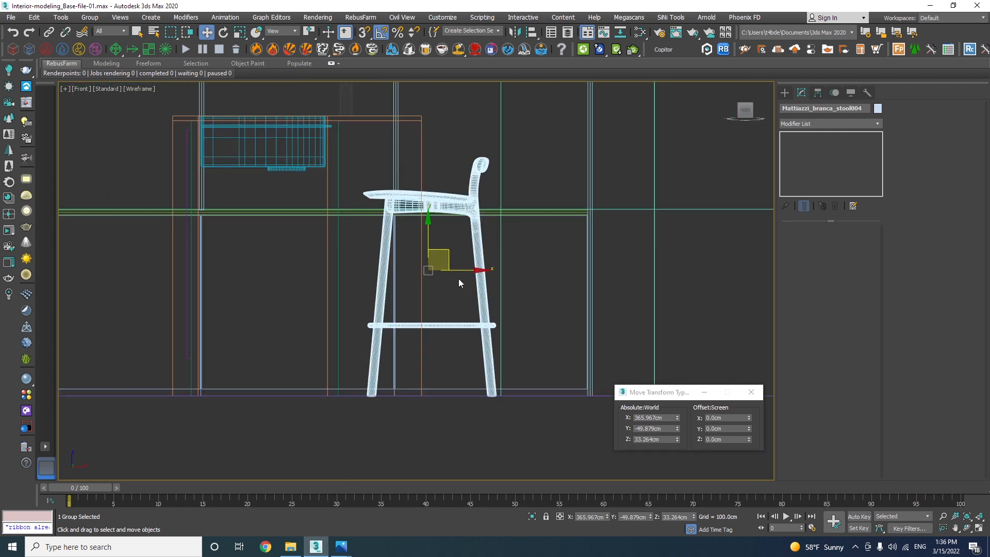
left_click_drag(430, 244, 426, 243)
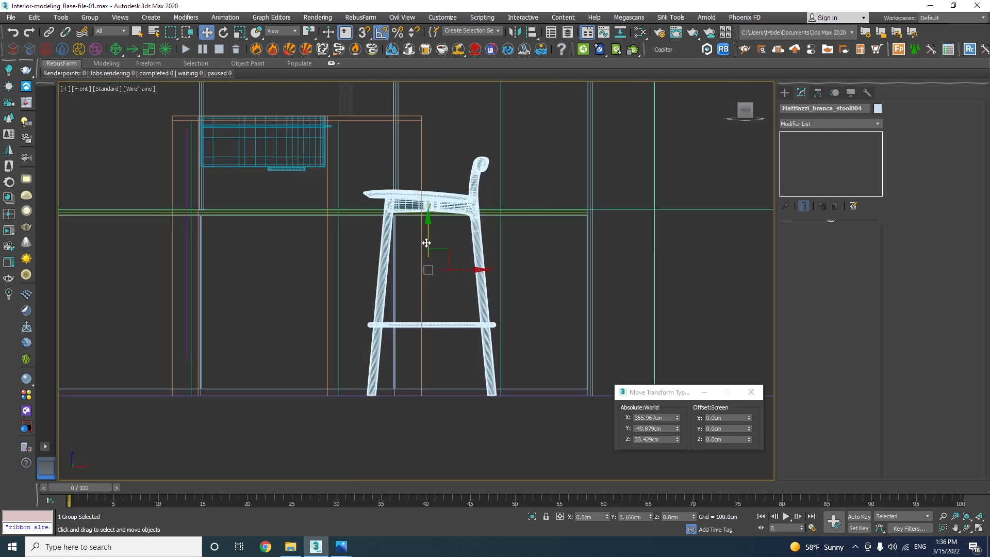
Step: Isolate the house walls together with the floor plan and show them in the top view
key("p")
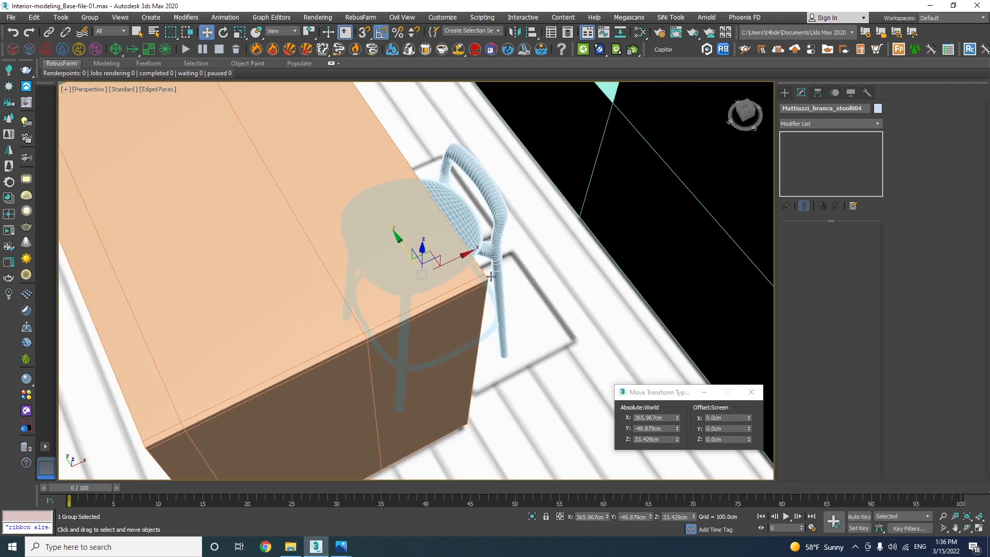
scroll(491, 277, "down", 10)
middle_click_drag(491, 277, 428, 233, "alt")
scroll(428, 233, "up", 3)
scroll(384, 276, "up", 6)
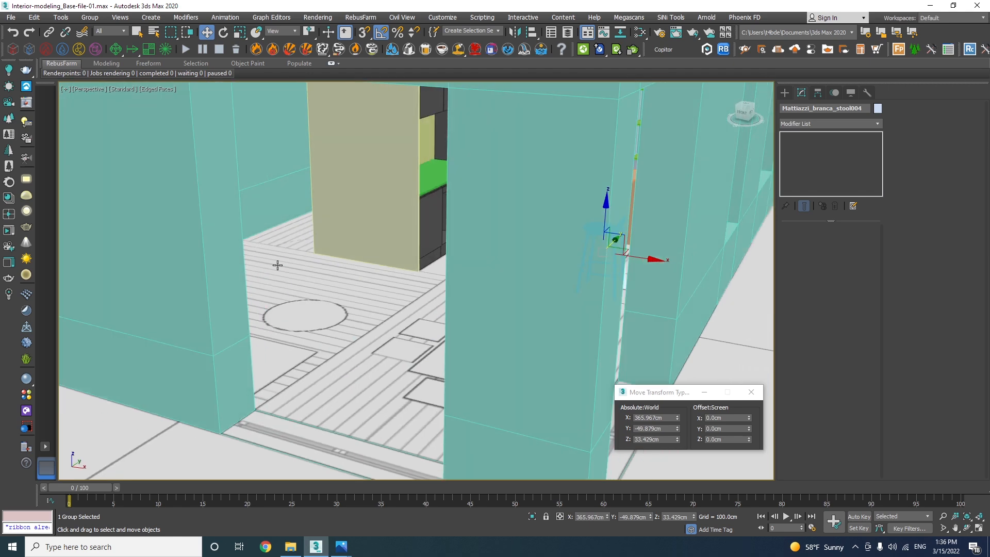
scroll(383, 312, "up", 5)
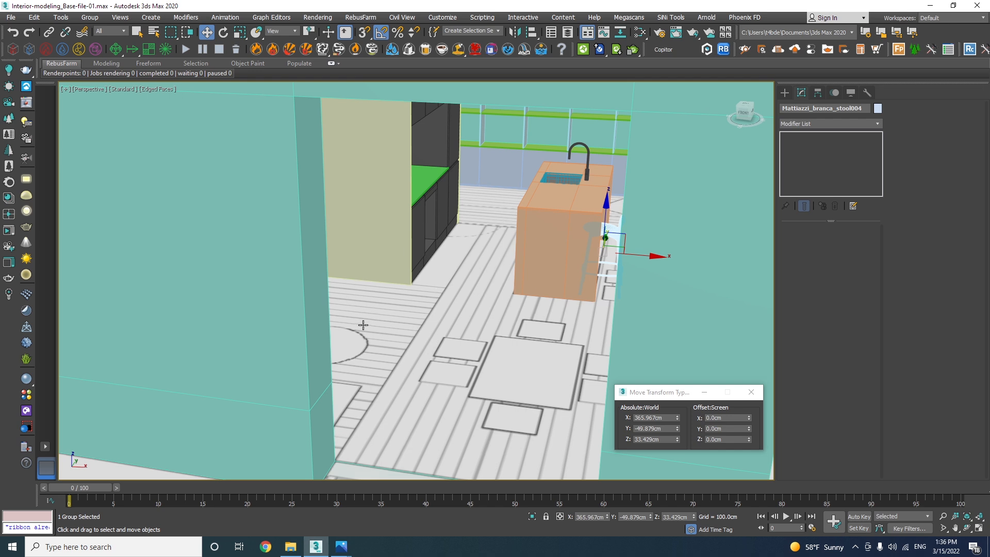
left_click(380, 295)
left_click(281, 303, "ctrl")
key("z")
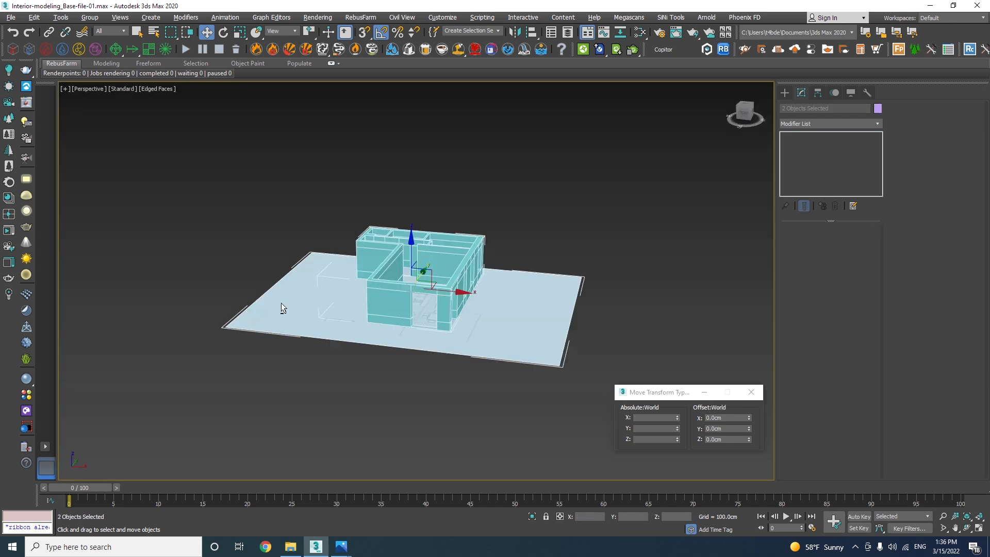
middle_click_drag(282, 303, 431, 386, "alt")
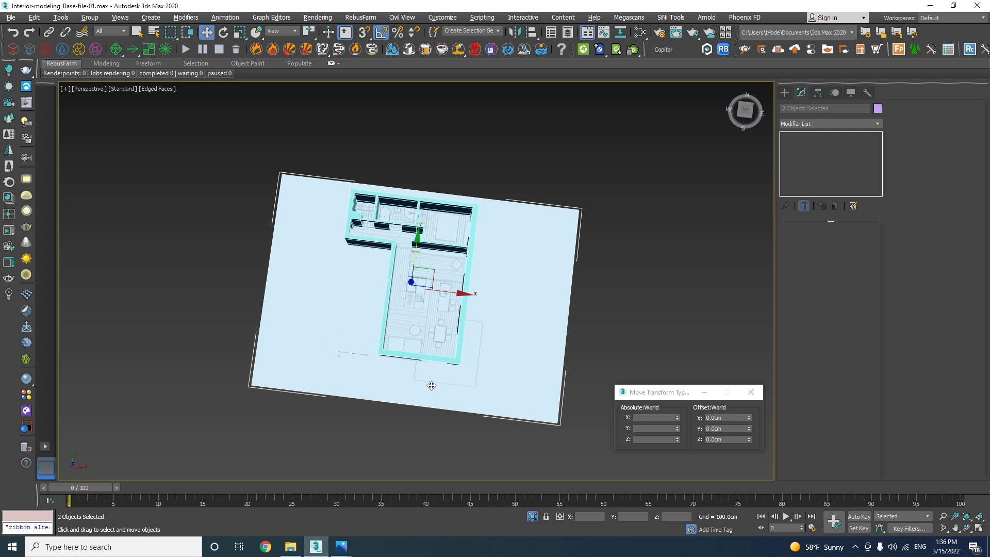
key("t")
key("z")
scroll(435, 357, "up", 4)
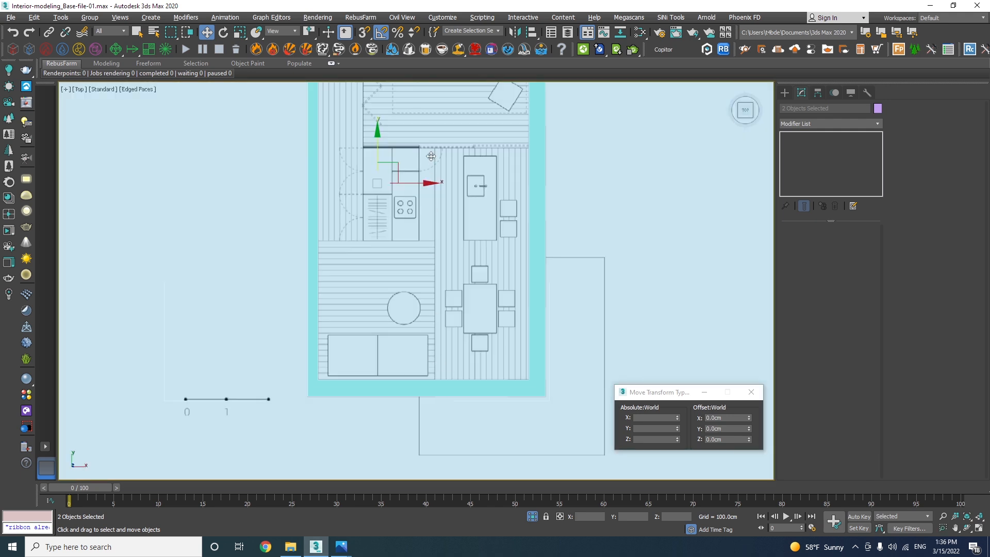
middle_click_drag(403, 316, 411, 389)
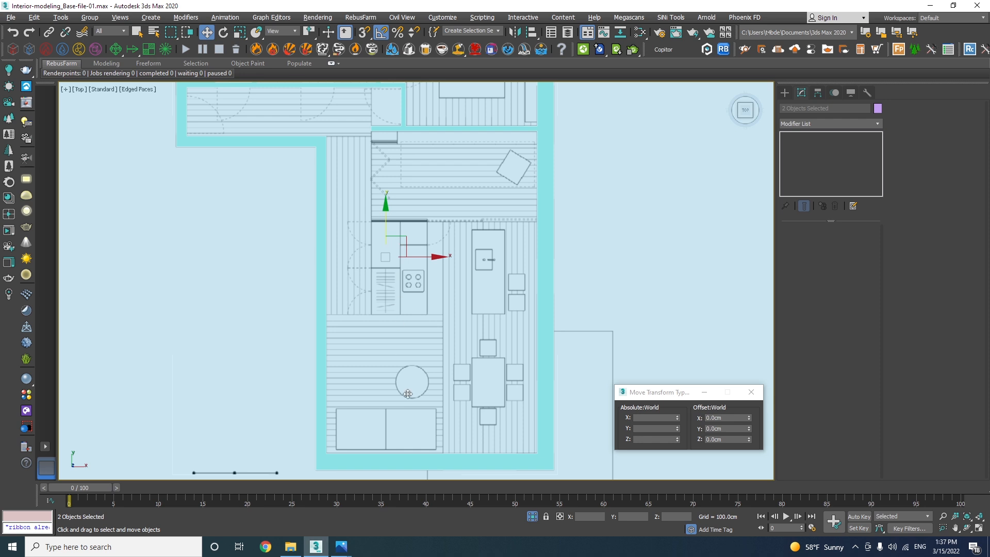
Step: Exit isolation, add the kitchen cabinet block to the selected walls and floor plan, and isolate them all
left_click(532, 516)
key("F3")
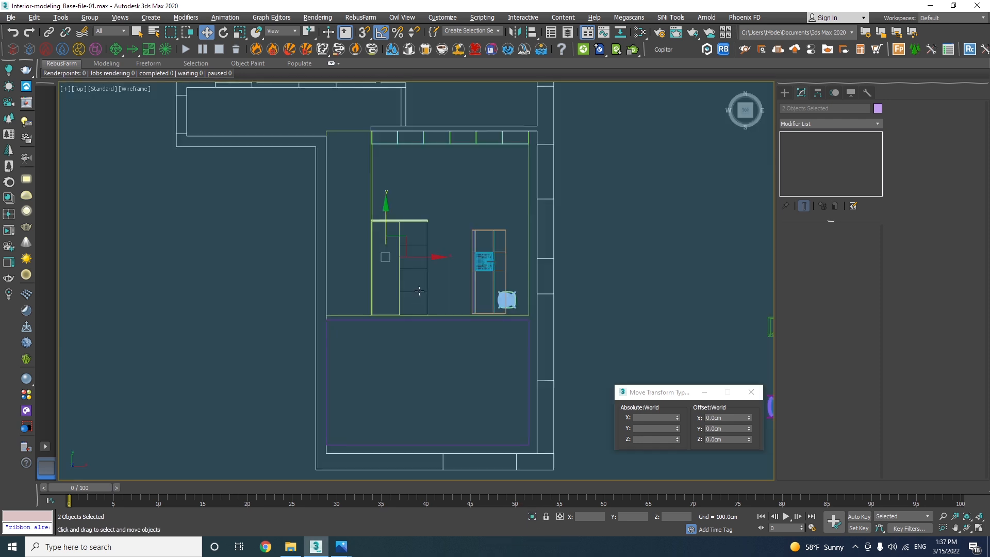
left_click_drag(450, 360, 270, 87)
scroll(292, 245, "down", 3)
left_click_drag(262, 334, 261, 347, "alt")
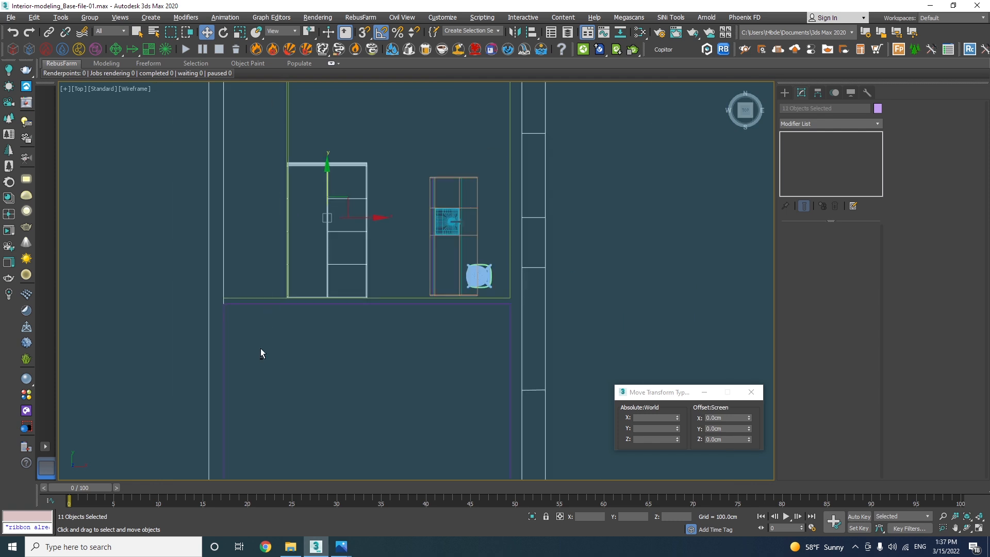
scroll(353, 167, "down", 3)
key("F3")
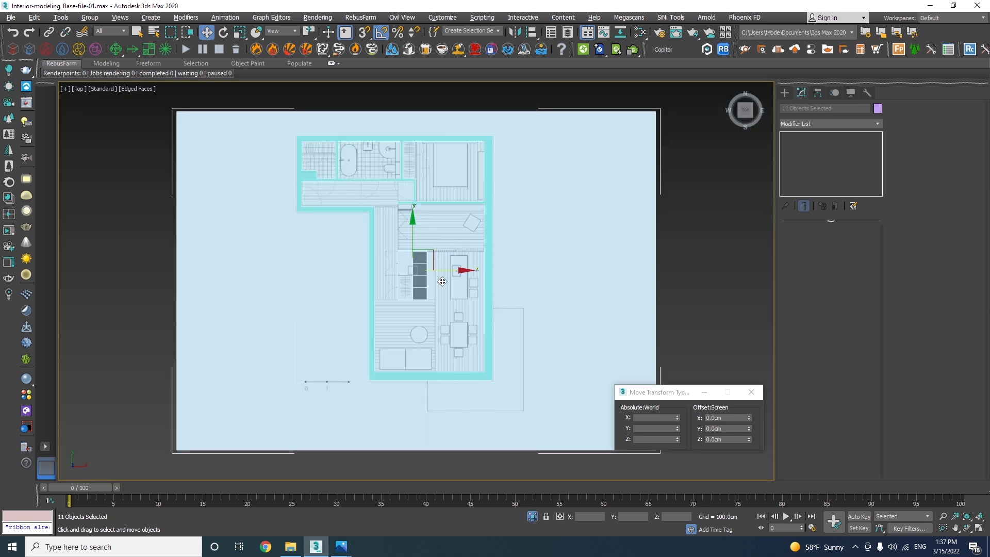
scroll(437, 320, "up", 4)
middle_click_drag(438, 322, 422, 324)
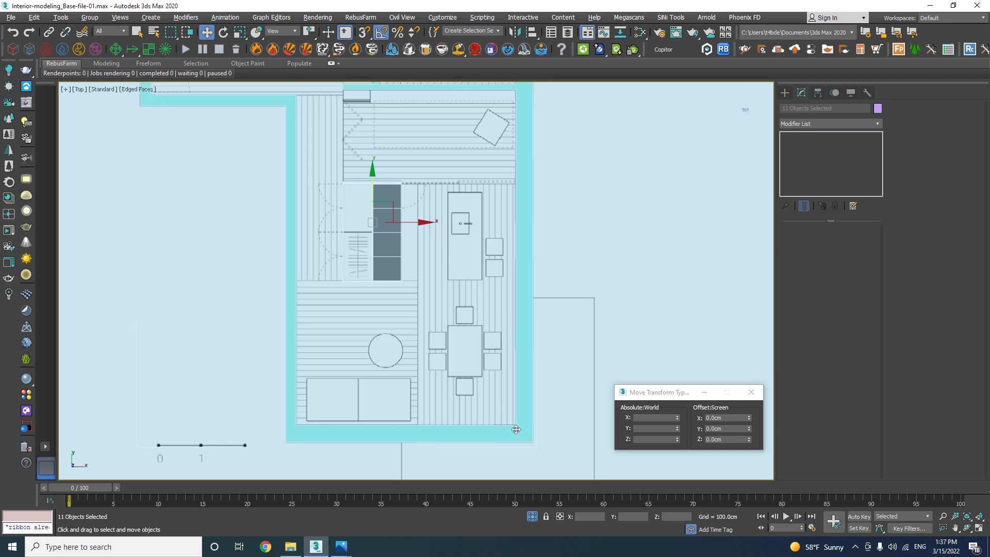
Step: With AutoGrid off and 2.5D snapping on, draw a plane about 552 by 261 cm over the kitchen and dining floor
left_click(784, 94)
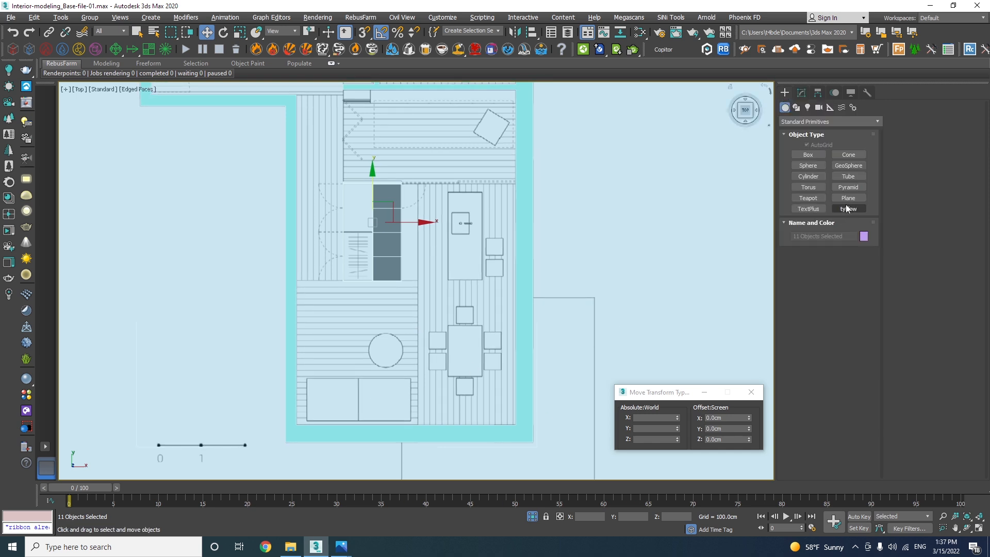
left_click(847, 199)
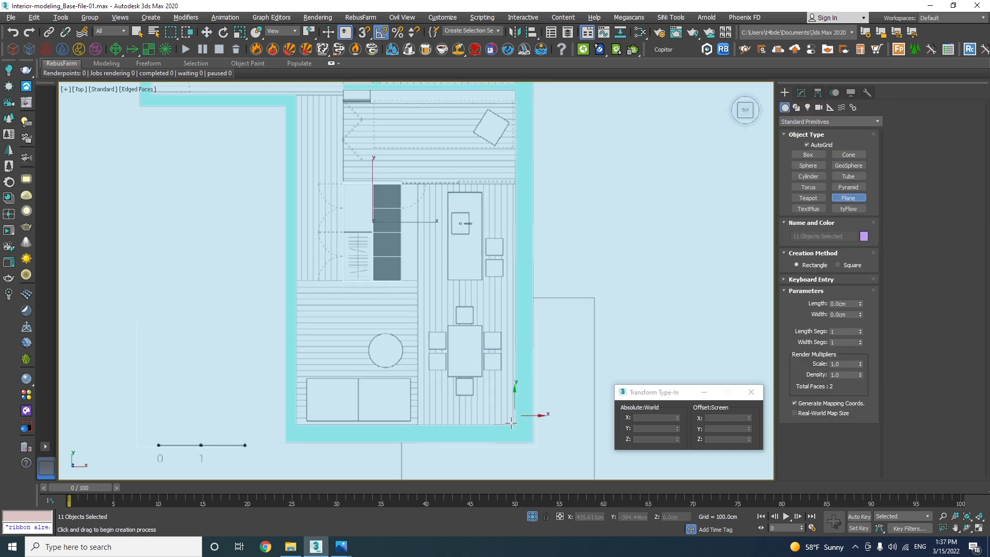
scroll(515, 412, "up", 5)
left_click(811, 144)
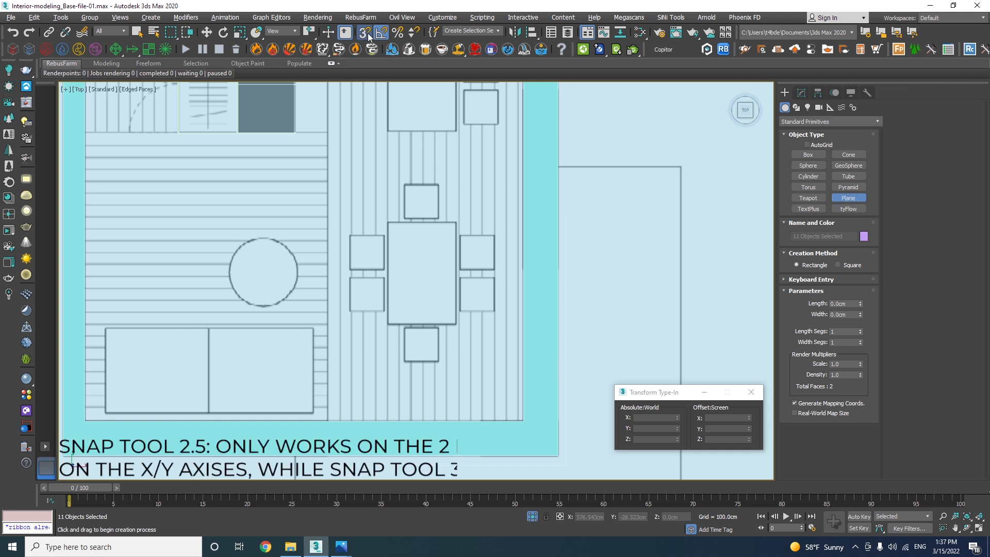
left_click_drag(365, 33, 367, 68)
left_click_drag(520, 418, 378, 191)
scroll(513, 398, "down", 4)
scroll(426, 215, "up", 5)
scroll(406, 220, "up", 5)
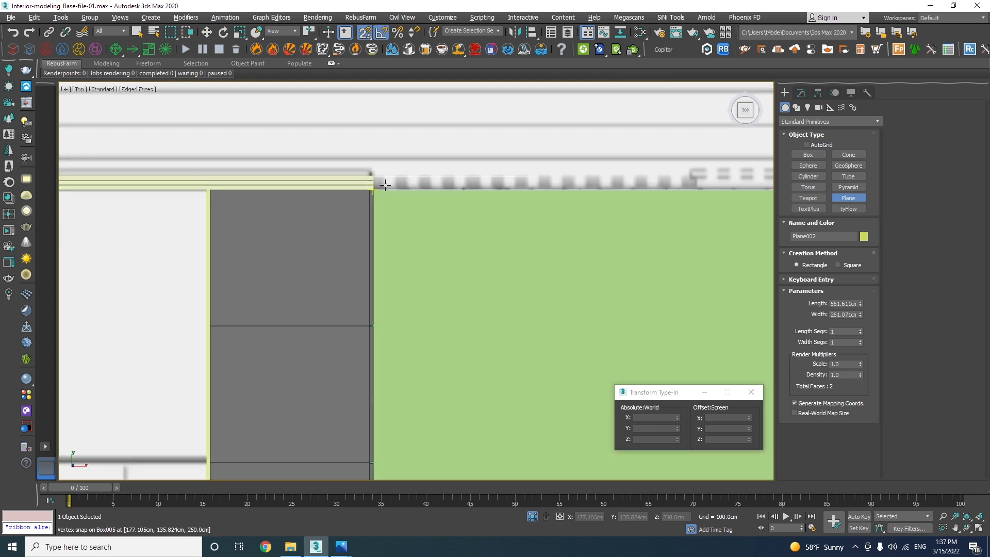
key("w")
Step: Add Edit Poly to the plane and move its cabinet-side edge to the flooring boundary drawn on the plan, with snapping off
scroll(456, 174, "down", 6)
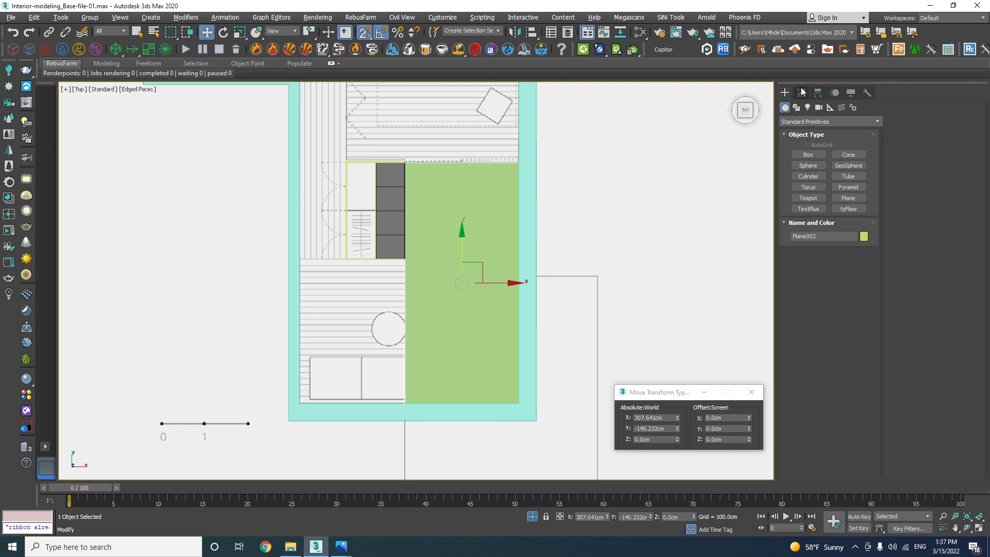
left_click(802, 93)
left_click(809, 124)
key("e")
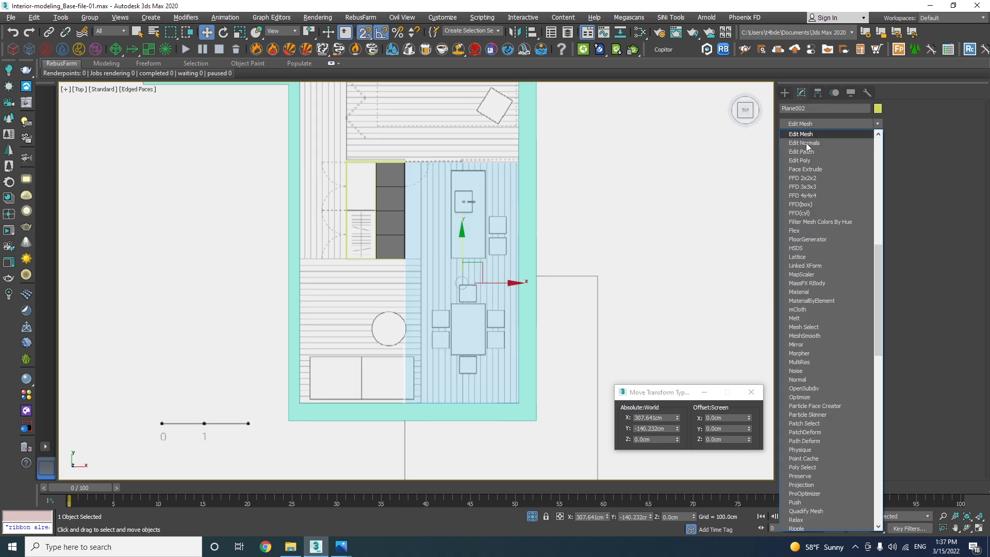
left_click(799, 160)
key("2")
left_click(405, 291)
left_click_drag(405, 283, 446, 292)
Step: With snapping on, draw a second plane about 172 cm wide over the living area, beside the first floor plane
left_click(785, 92)
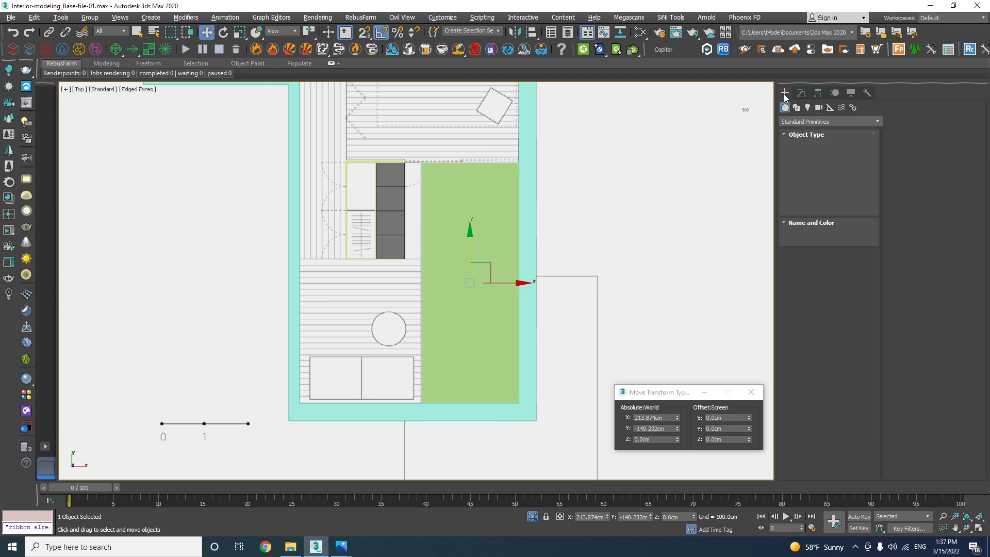
left_click(849, 198)
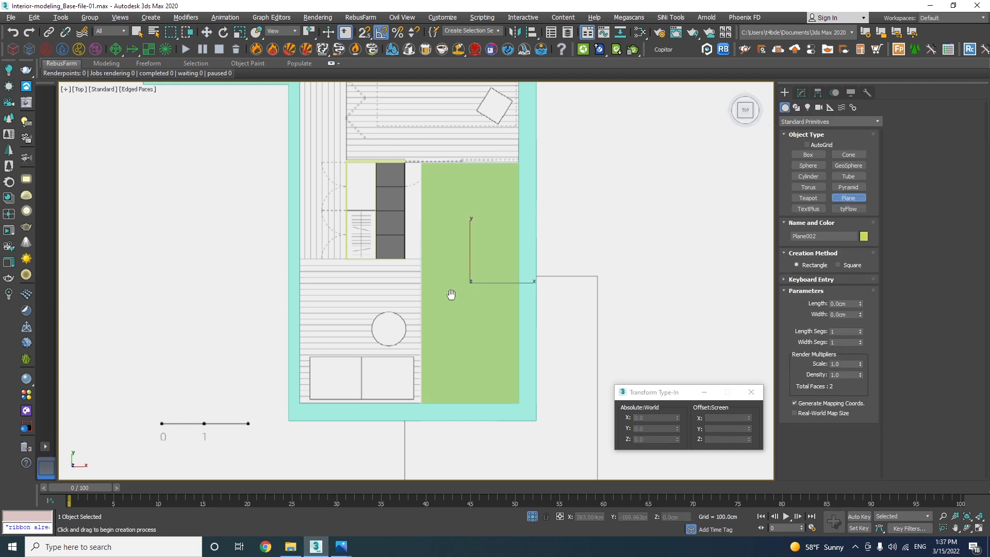
scroll(380, 452, "up", 4)
key("s")
left_click_drag(451, 349, 381, 178)
scroll(418, 247, "down", 3)
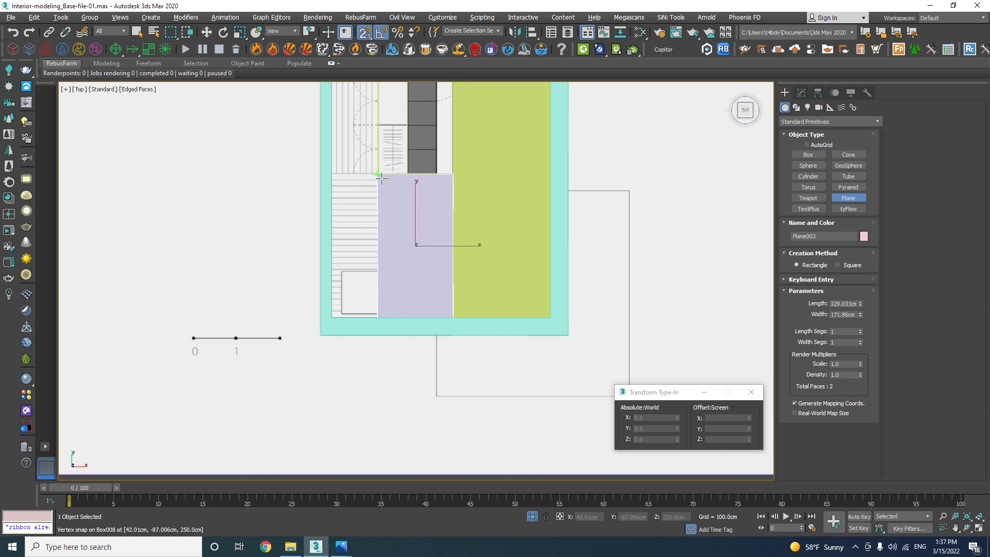
scroll(381, 178, "up", 5)
left_click_drag(364, 162, 364, 160)
key("w")
scroll(448, 201, "down", 3)
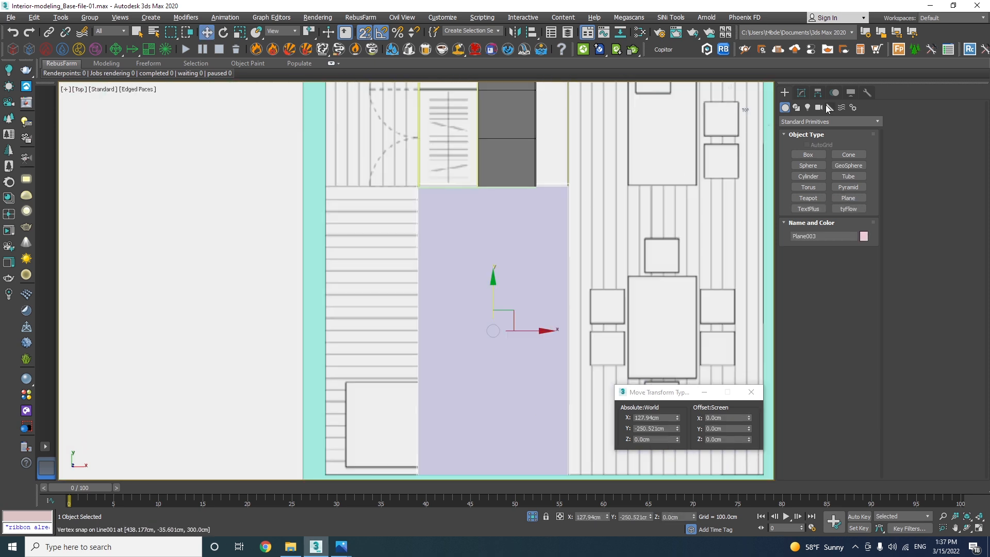
Step: Add Edit Poly to the living area plane and move its outer edge to the inner face of the facing wall
left_click(801, 92)
left_click(803, 121)
type("esh")
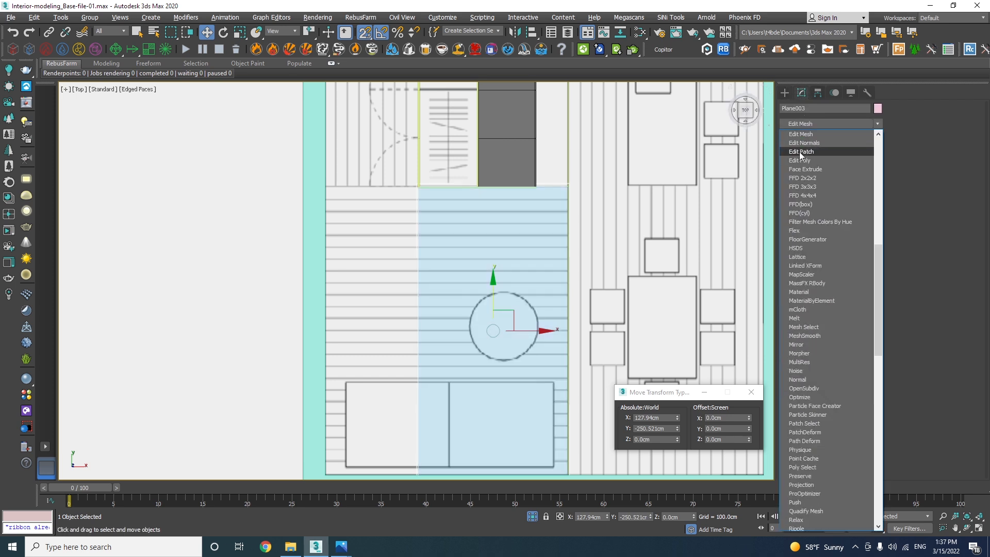
left_click(799, 160)
key("2")
left_click(418, 309)
middle_click_drag(470, 337, 481, 222)
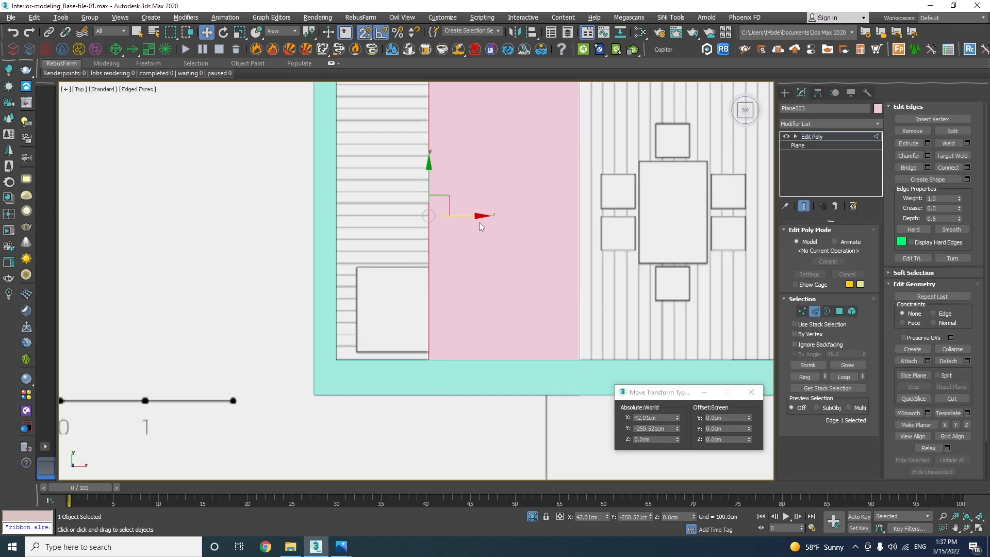
key("s")
left_click_drag(465, 217, 341, 339)
scroll(360, 325, "down", 3)
key("F3")
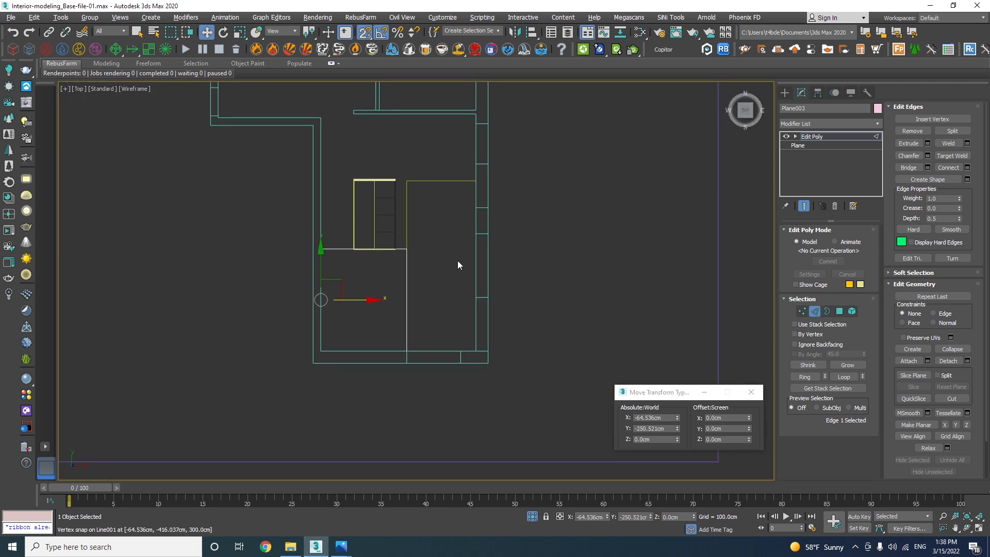
middle_click_drag(415, 218, 424, 249)
key("2")
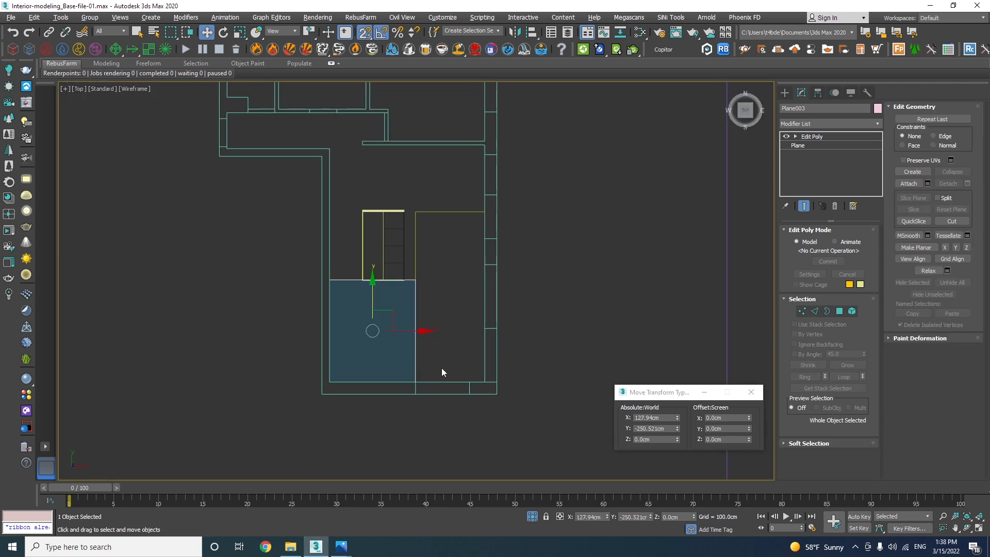
Step: Extend the window-side edge of the kitchen and dining floor plane to the exterior wall's outer face
left_click(416, 230)
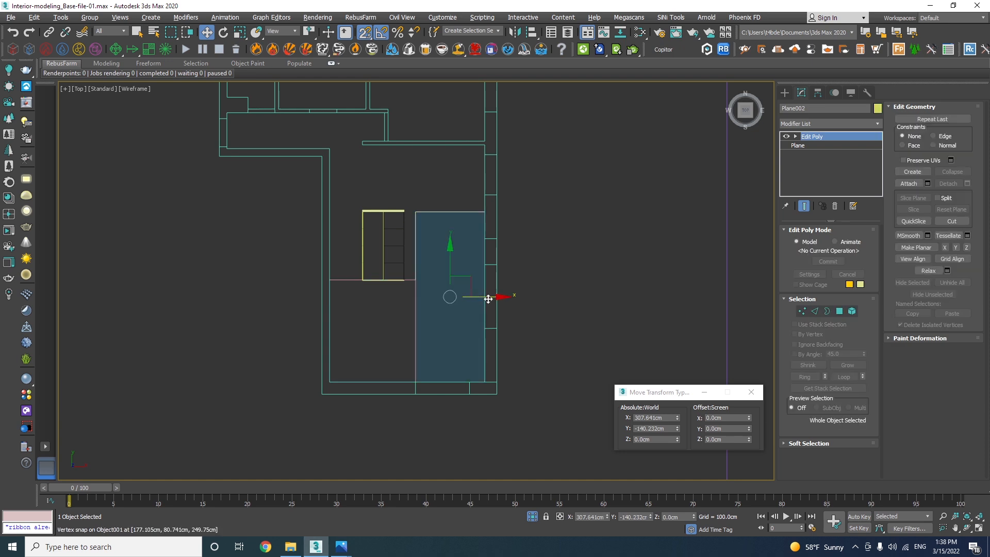
key("2")
left_click(483, 314)
scroll(503, 308, "up", 3)
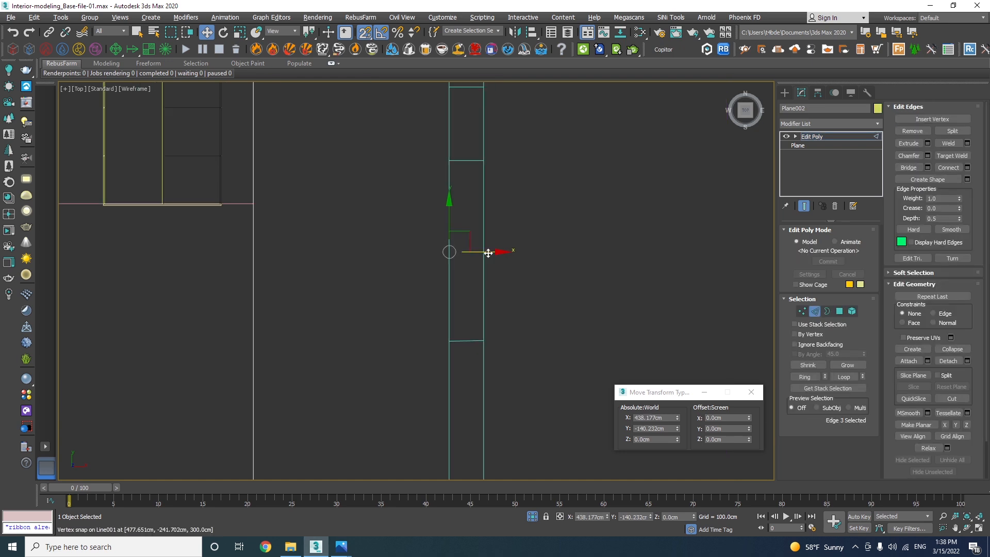
left_click_drag(490, 181, 490, 181)
middle_click_drag(490, 181, 690, 264, "alt")
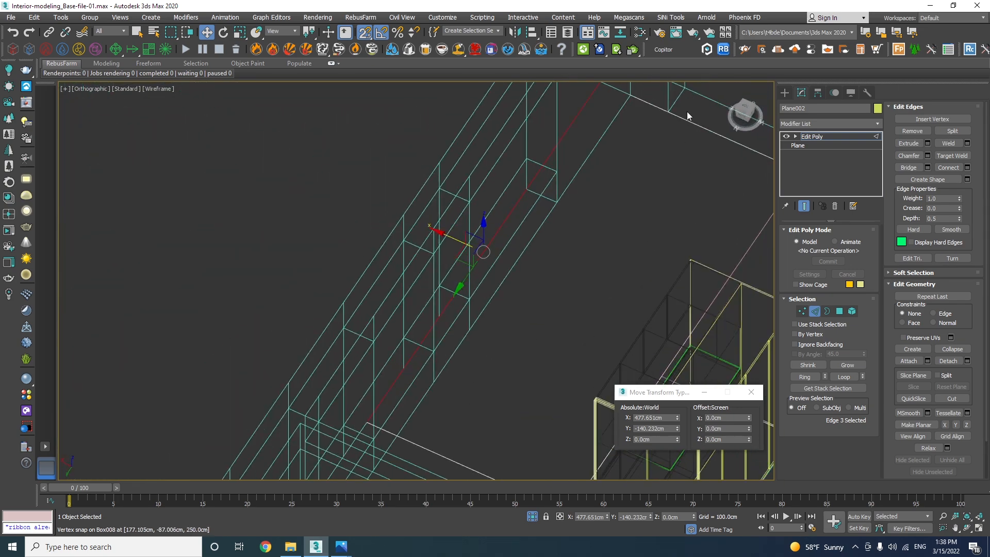
mouse_move(640, 160)
middle_mouse_down("alt")
mouse_move(497, 191)
mouse_move(481, 332)
middle_mouse_up("alt")
key("2")
key("t")
scroll(510, 215, "down", 4)
key("F3")
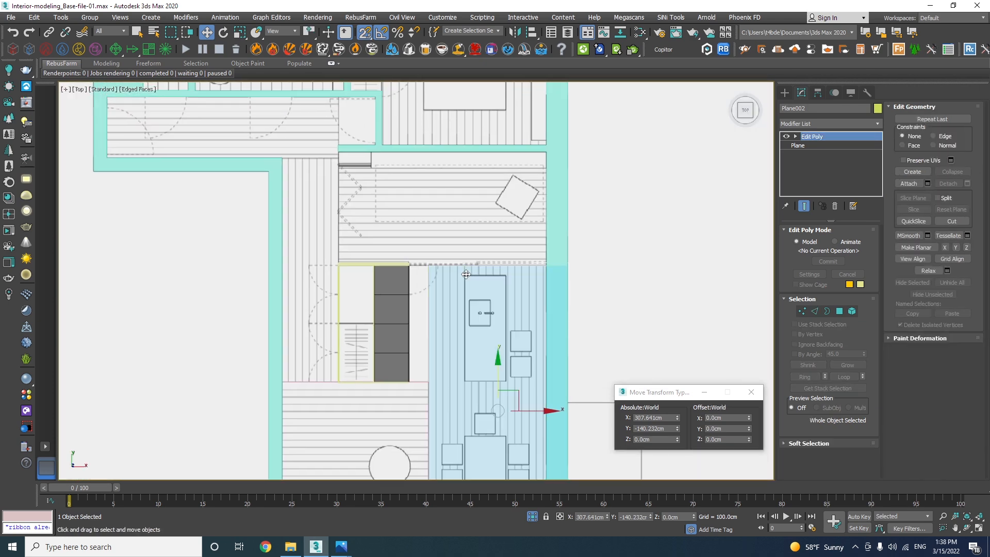
Step: Draw a plane about 211 by 396 cm over the room beyond the kitchen, between the partition wall and the cabinet block
left_click(784, 93)
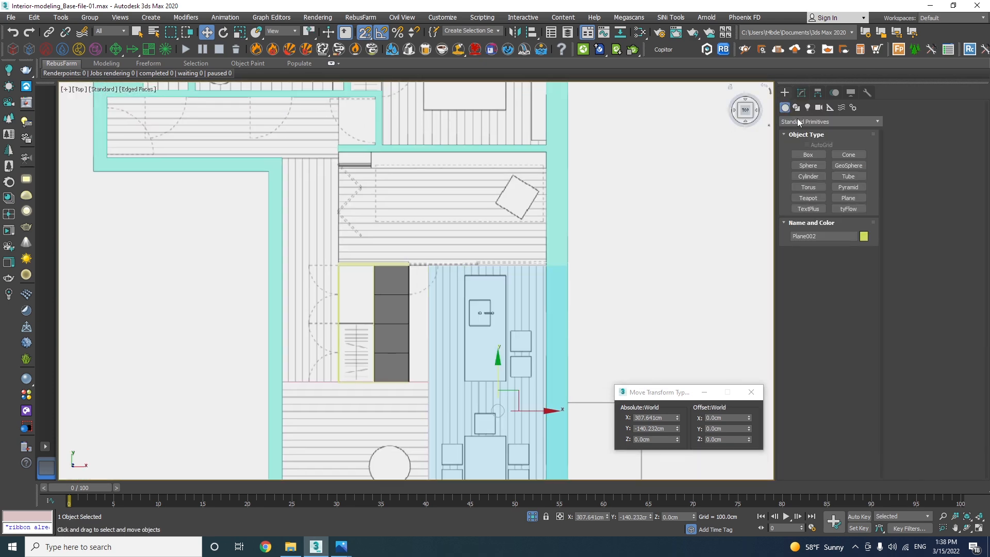
left_click(848, 198)
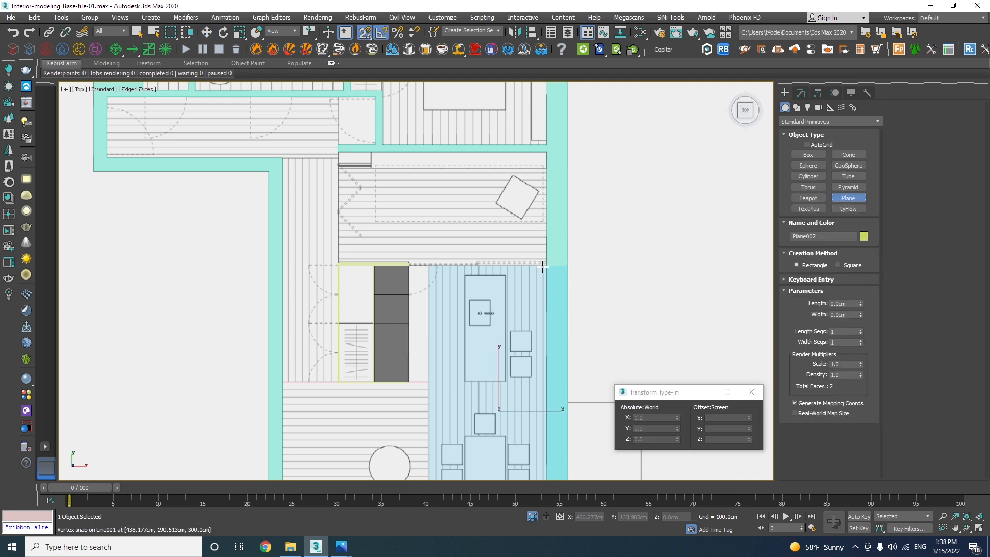
left_click_drag(540, 155, 339, 265)
scroll(343, 260, "up", 8)
scroll(306, 291, "down", 8)
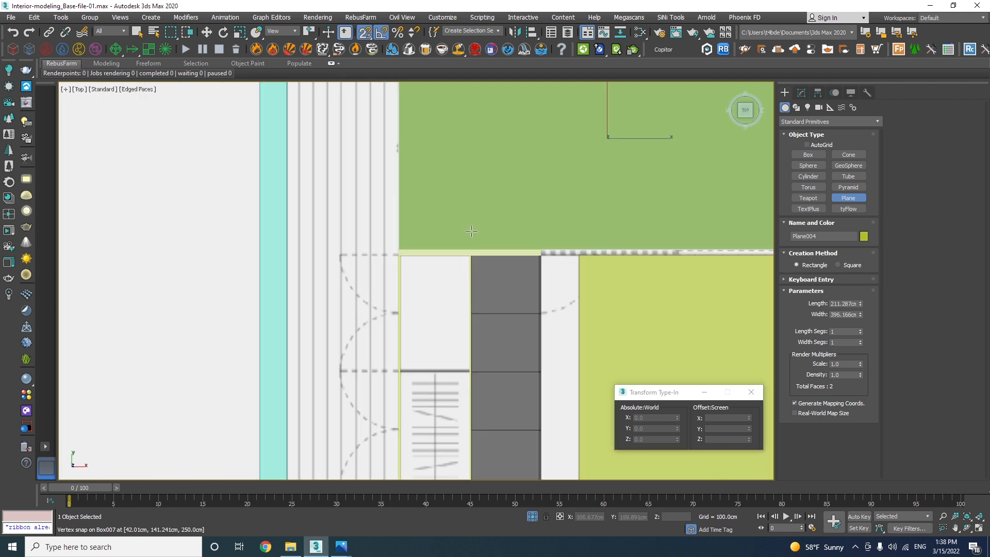
key("F3")
scroll(669, 252, "up", 5)
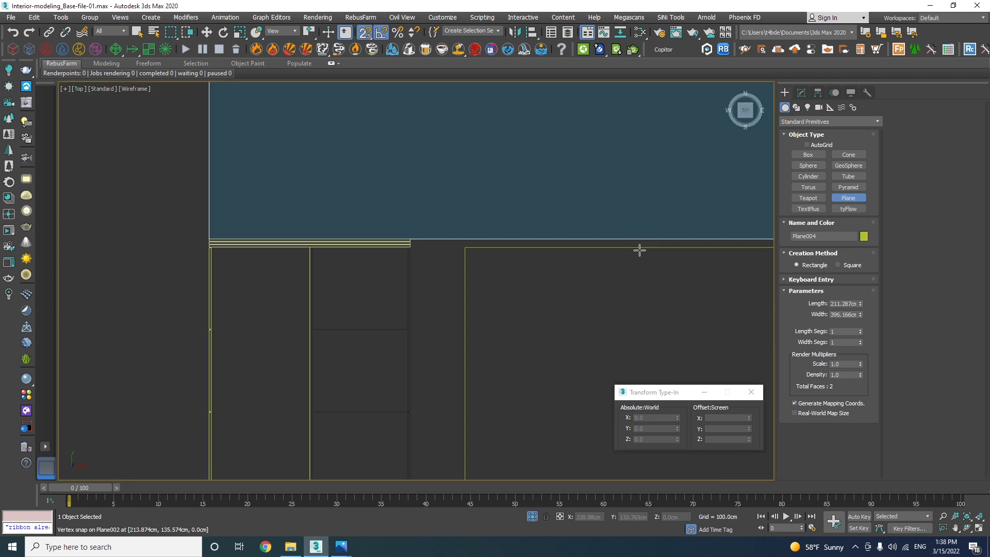
Step: Move the kitchen and dining plane's end edge to meet the edge of the adjoining room's floor plane
key("w")
left_click(506, 253)
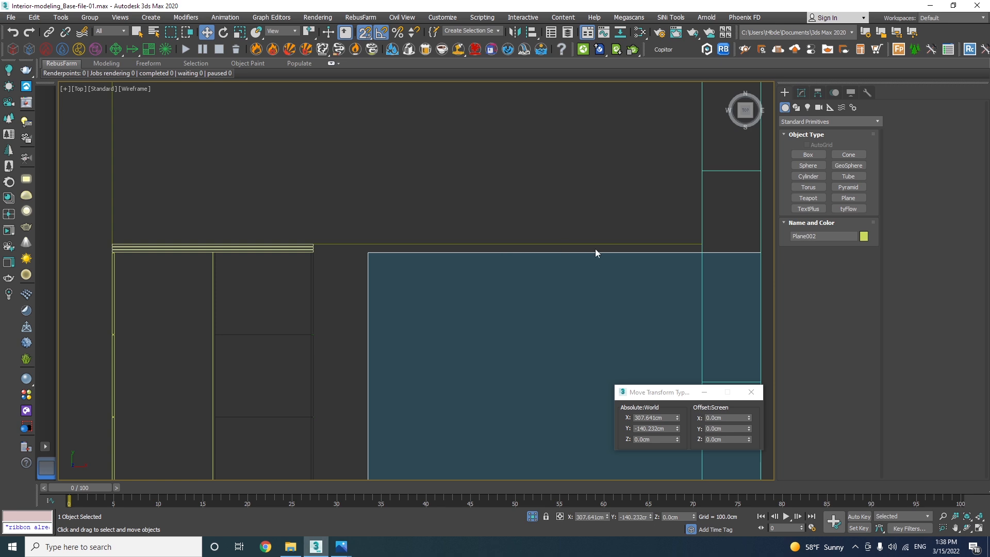
key("2")
left_click(567, 252)
left_click_drag(565, 223, 495, 202)
scroll(698, 243, "down", 4)
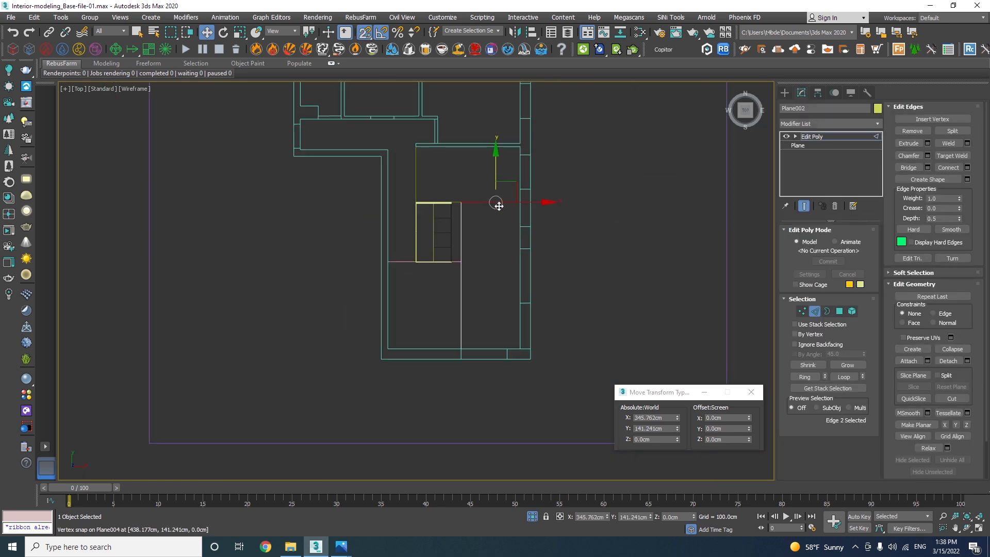
key("2")
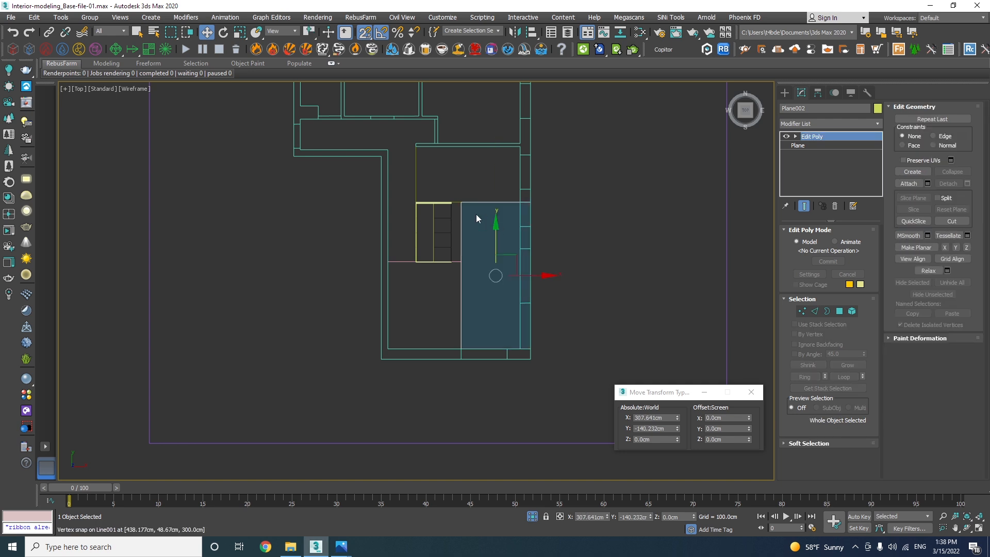
key("F3")
Step: Draw a plane about 425 by 107 cm over the corridor between the cabinet block and the wall
scroll(410, 156, "up", 5)
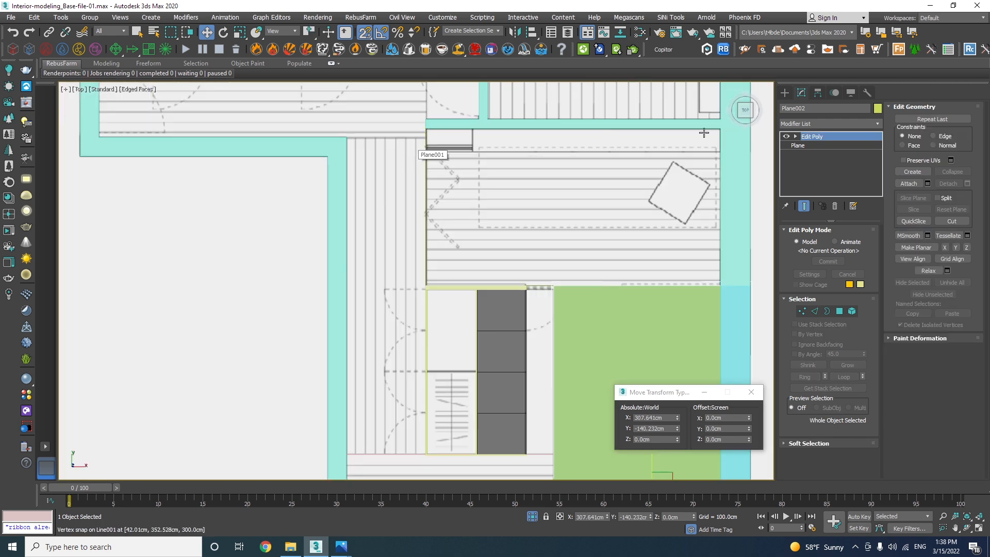
left_click(785, 91)
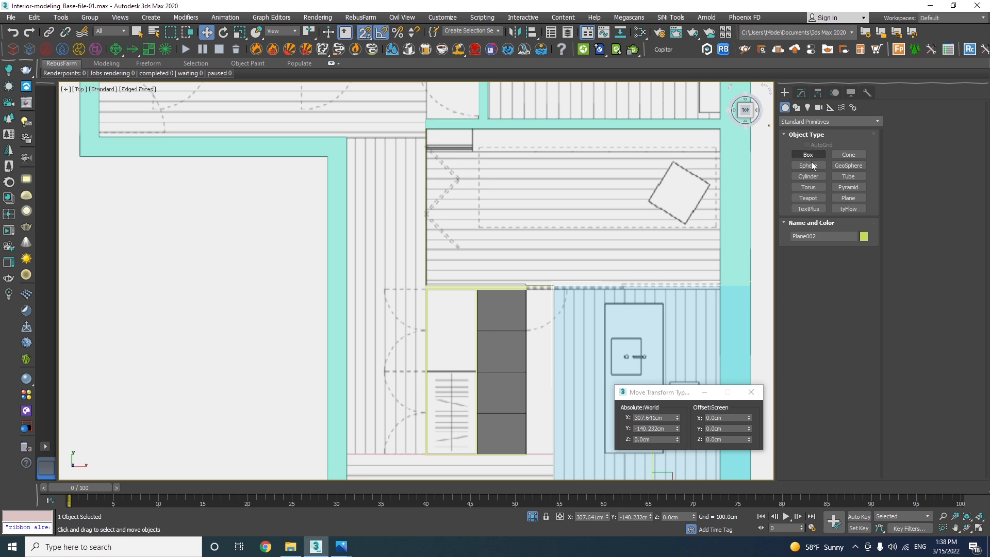
left_click(849, 199)
left_click_drag(347, 136, 363, 404)
scroll(365, 210, "down", 2)
scroll(407, 361, "up", 5)
scroll(363, 388, "down", 4)
middle_click_drag(356, 209, 443, 382)
scroll(443, 335, "up", 4)
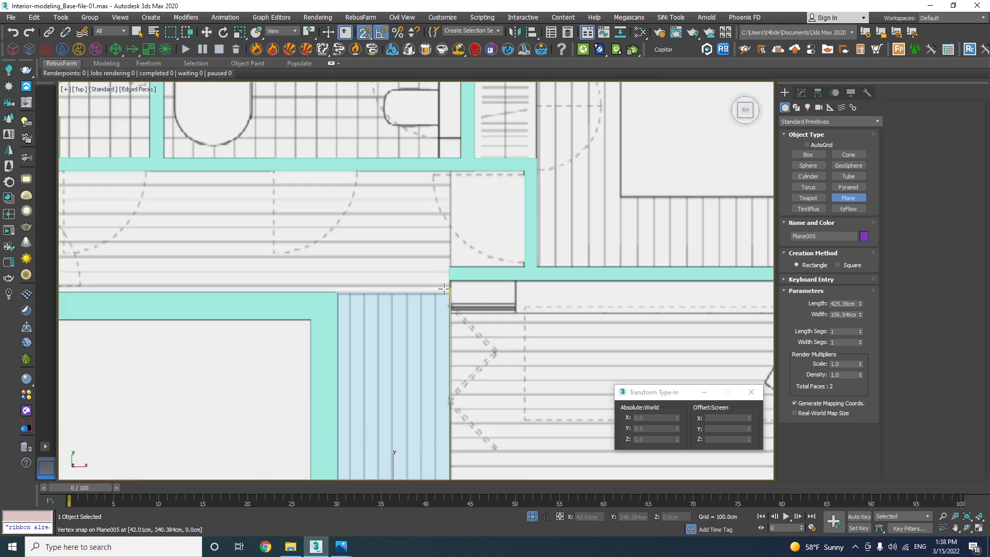
Step: Draw a plane about 116 by 439 cm over the entrance hall, starting at the corridor plane's corner
left_click_drag(441, 293, 411, 249)
scroll(414, 248, "down", 2)
middle_click_drag(413, 247, 559, 252)
left_click_drag(559, 252, 252, 199)
middle_click_drag(512, 281, 215, 166)
middle_click_drag(357, 195, 353, 212)
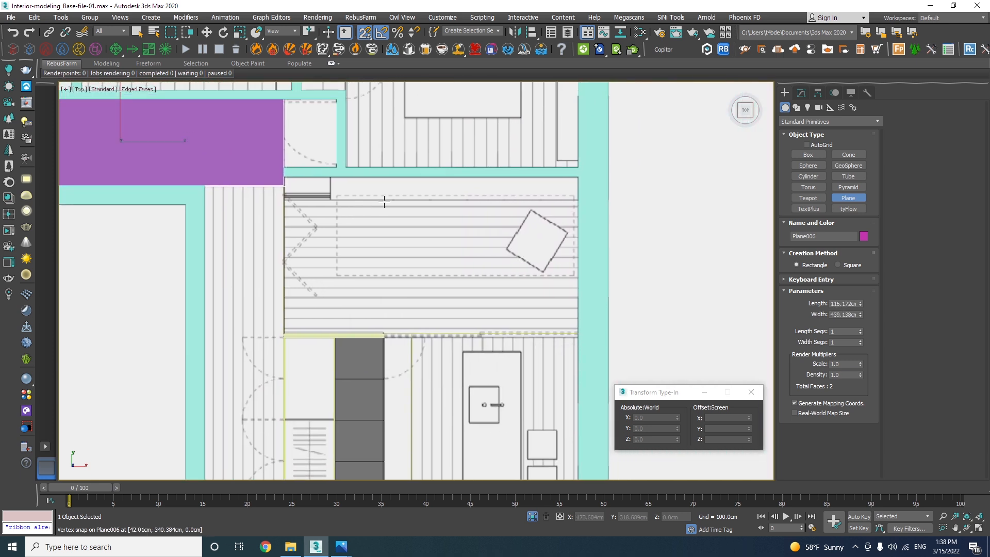
key("w")
scroll(493, 238, "down", 2)
middle_click_drag(488, 277, 553, 275, "alt")
scroll(552, 274, "up", 2)
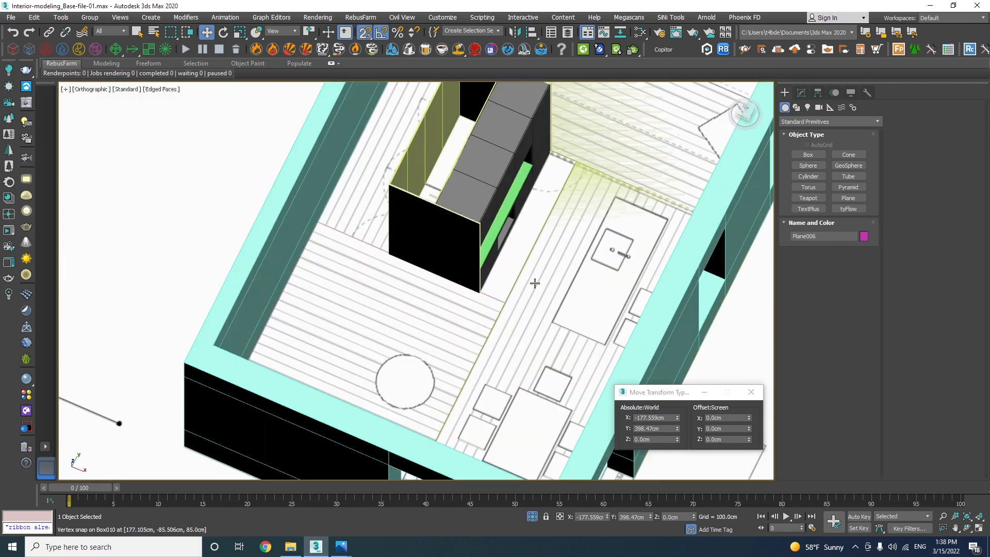
key("t")
scroll(445, 264, "down", 6)
middle_click_drag(336, 221, 489, 267)
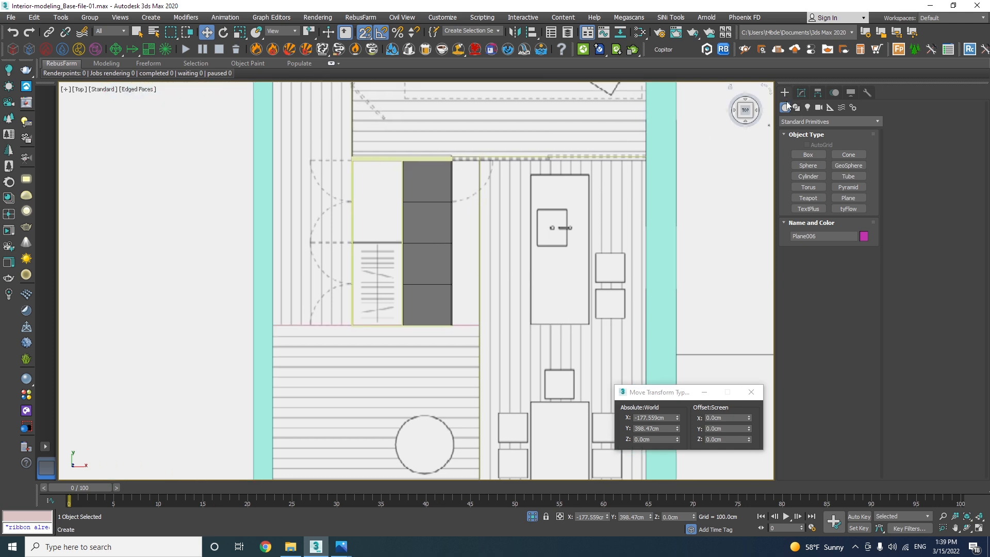
Step: Try to draw a plane about 225 by 37 cm over the strip in front of the kitchen cabinets, and undo it
left_click(842, 200)
scroll(478, 324, "up", 6)
left_click_drag(478, 324, 474, 156)
scroll(498, 295, "down", 2)
scroll(498, 294, "down", 2)
middle_click_drag(474, 156, 459, 298)
left_click_drag(458, 298, 440, 217)
scroll(437, 217, "up", 7)
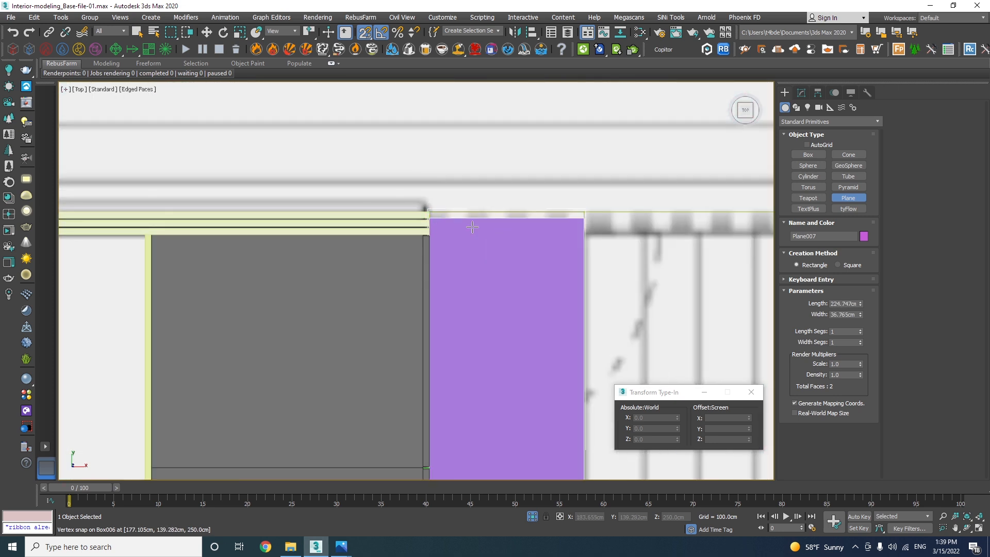
scroll(494, 197, "down", 3)
key("ctrl+z")
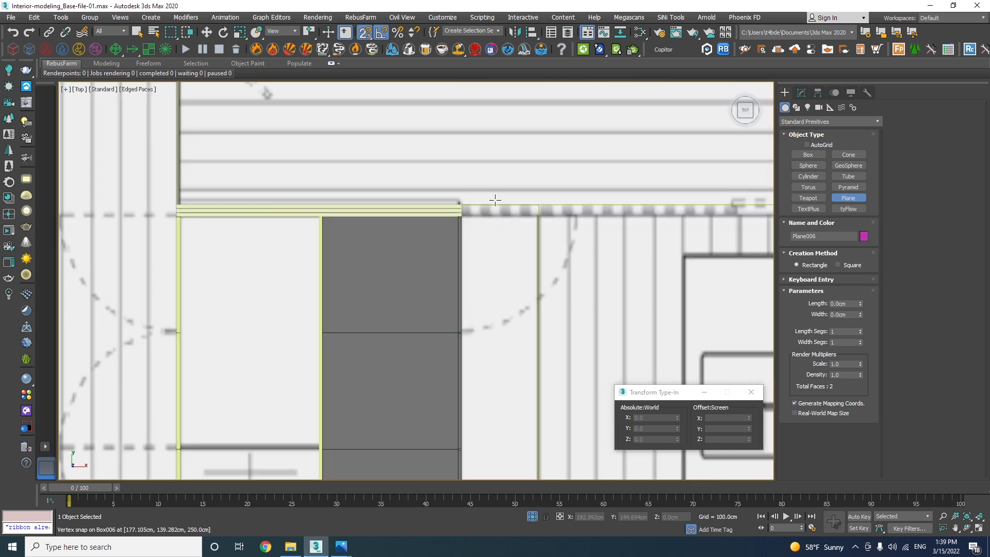
Step: Draw a plane about 226 by 37 cm over the strip between the kitchen cabinets and the kitchen floor plane
middle_click_drag(537, 333, 508, 256)
middle_click_drag(491, 411, 478, 350)
scroll(478, 350, "down", 2)
left_click_drag(486, 445, 449, 217)
scroll(449, 217, "up", 3)
left_click_drag(449, 217, 447, 175)
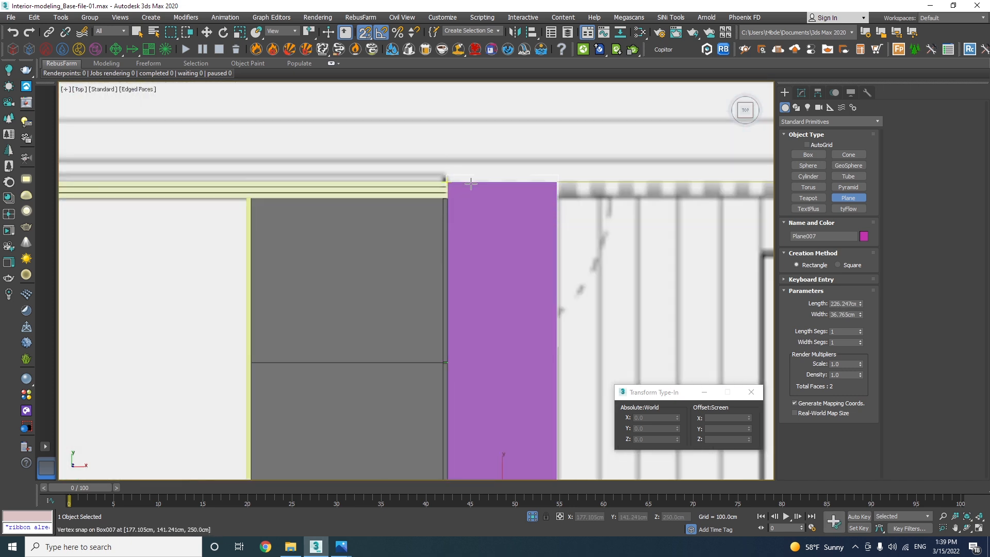
key("w")
Step: Inspect the floor planes in perspective around the cabinet block and select the living area plane
middle_click_drag(511, 281, 297, 266)
key("p")
key("z")
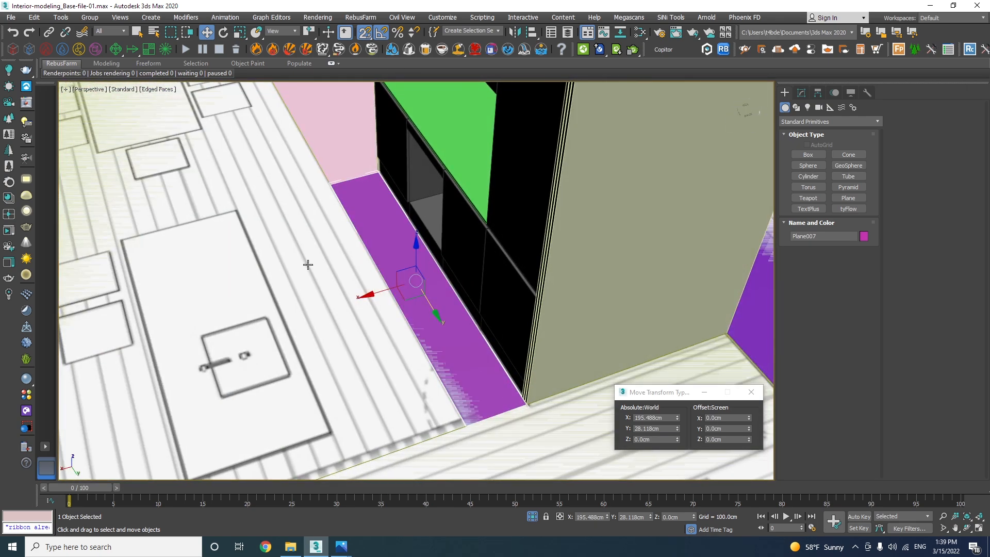
scroll(297, 267, "down", 6)
middle_click_drag(358, 269, 504, 285, "alt")
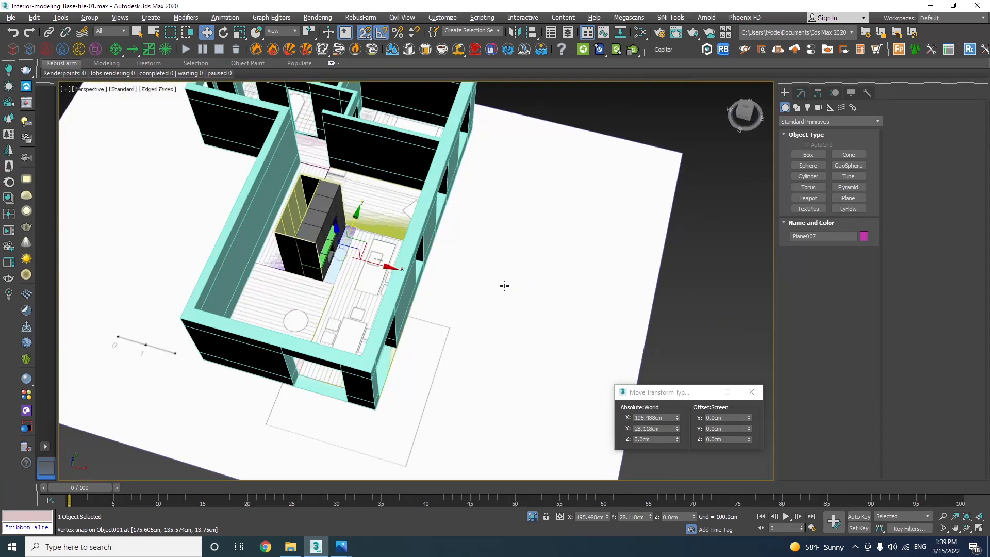
scroll(290, 294, "up", 5)
left_click(291, 255)
key("F3")
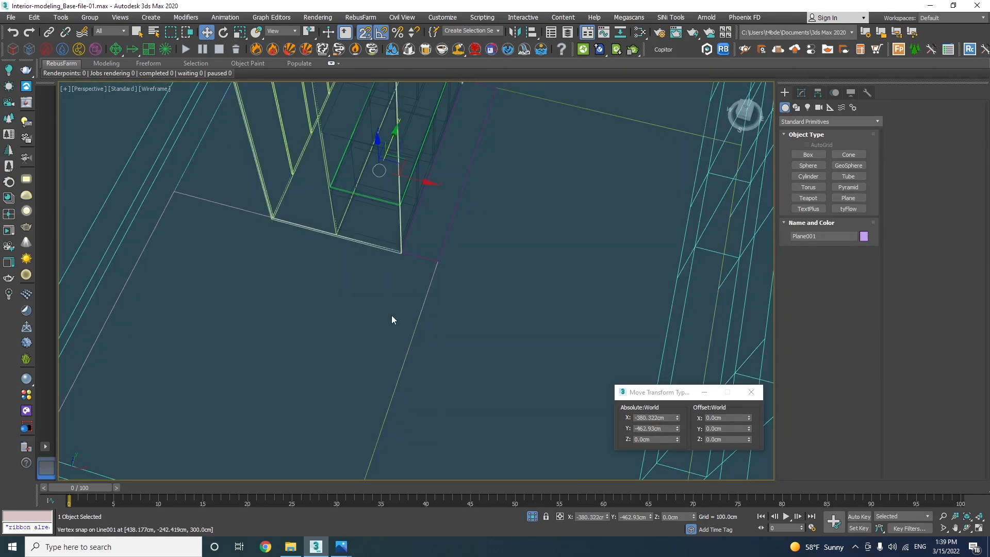
key("ctrl+z")
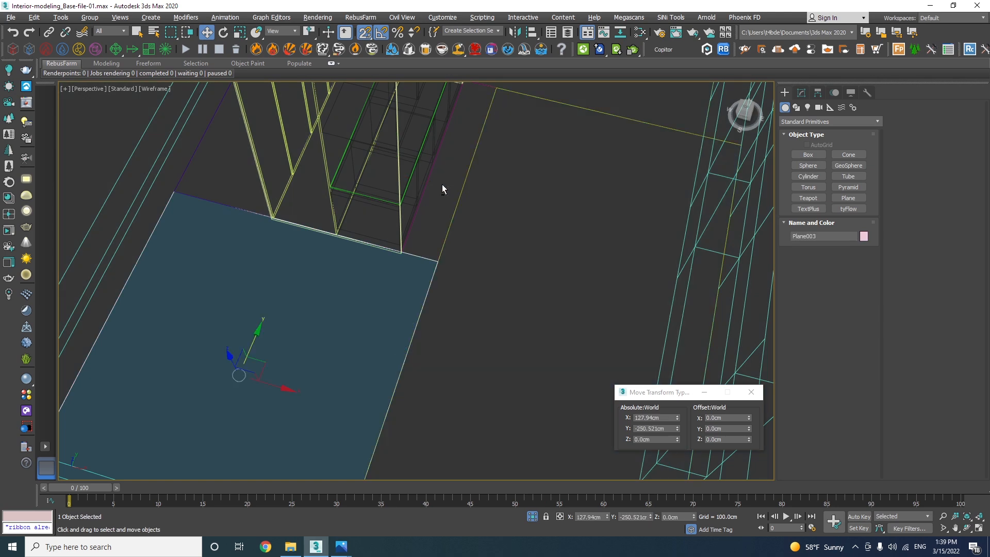
middle_click_drag(422, 324, 393, 311, "alt")
key("F3")
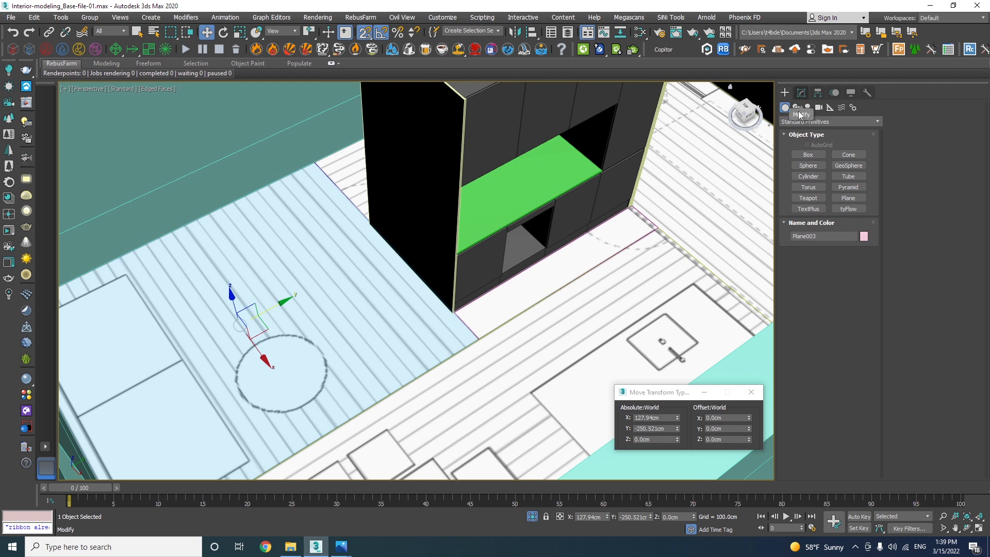
Step: Switch to Photos and examine the wood flooring and its joint at the cabinet corner in acos-the-unfolding-home-sequence-01.jpg
left_click(340, 547)
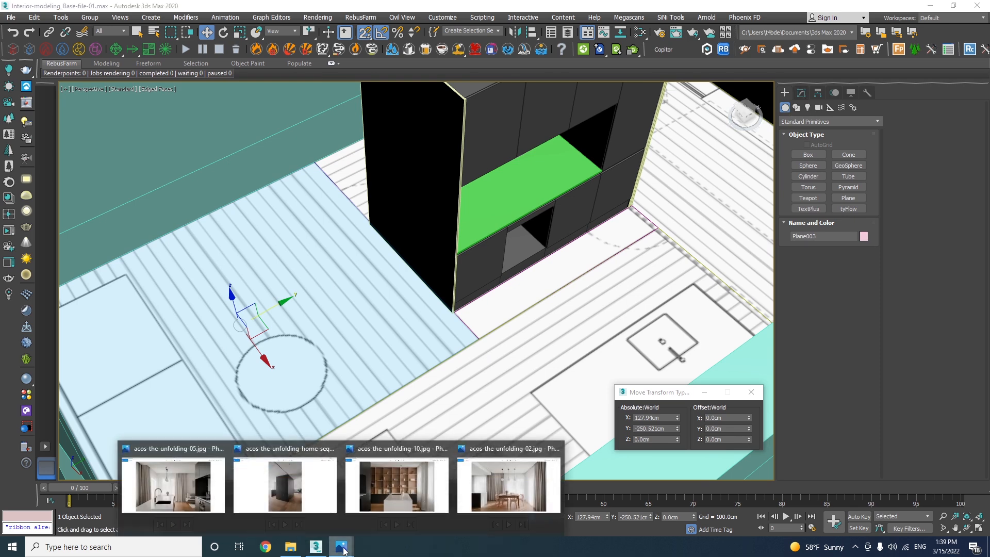
left_click(285, 494)
scroll(443, 444, "up", 5)
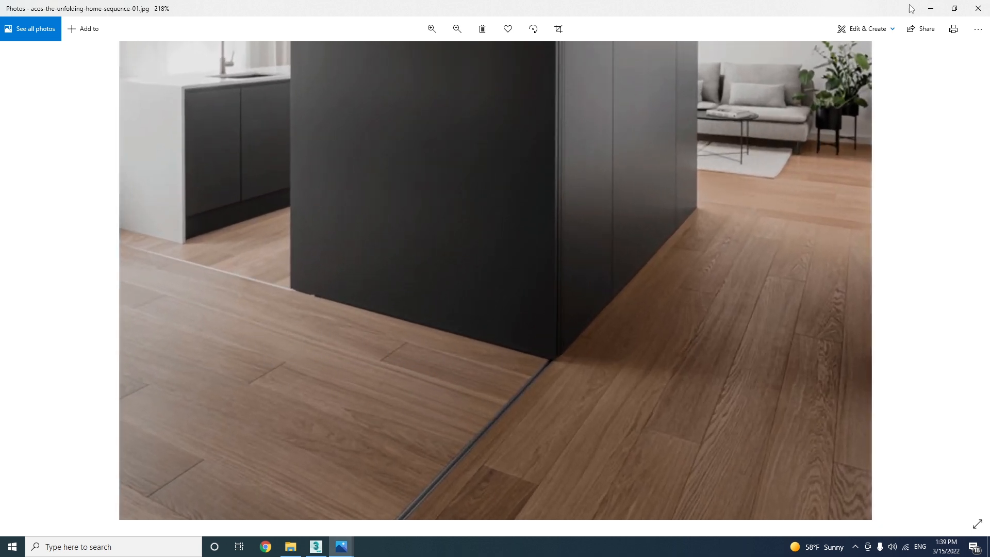
left_click(931, 8)
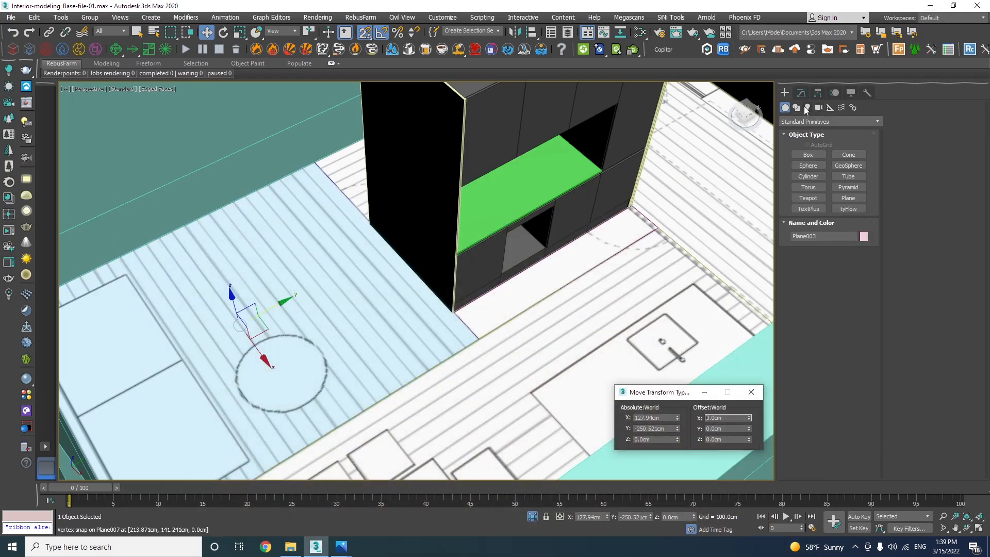
Step: Add the FloorGenerator modifier to the living area plane
left_click(801, 93)
left_click(802, 123)
type("floor")
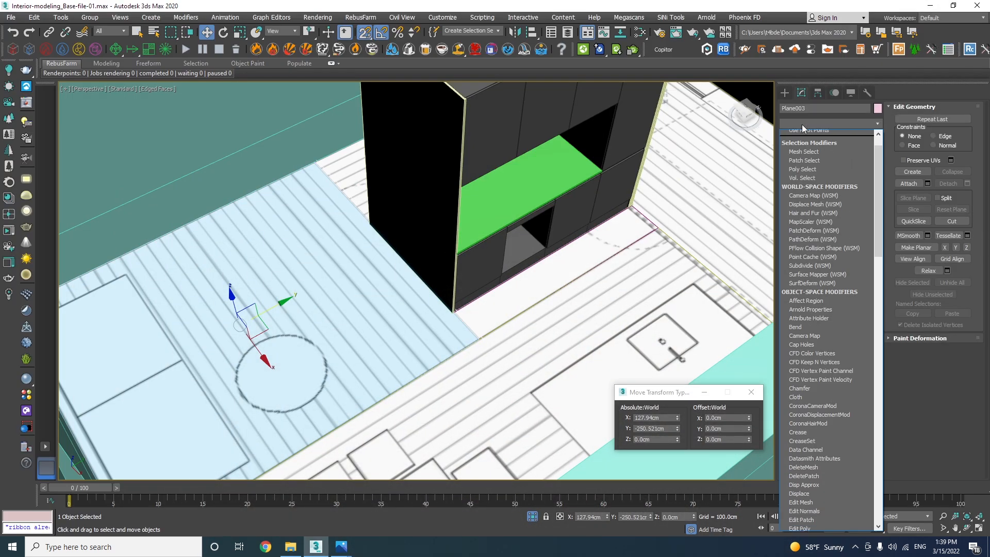
key("Return")
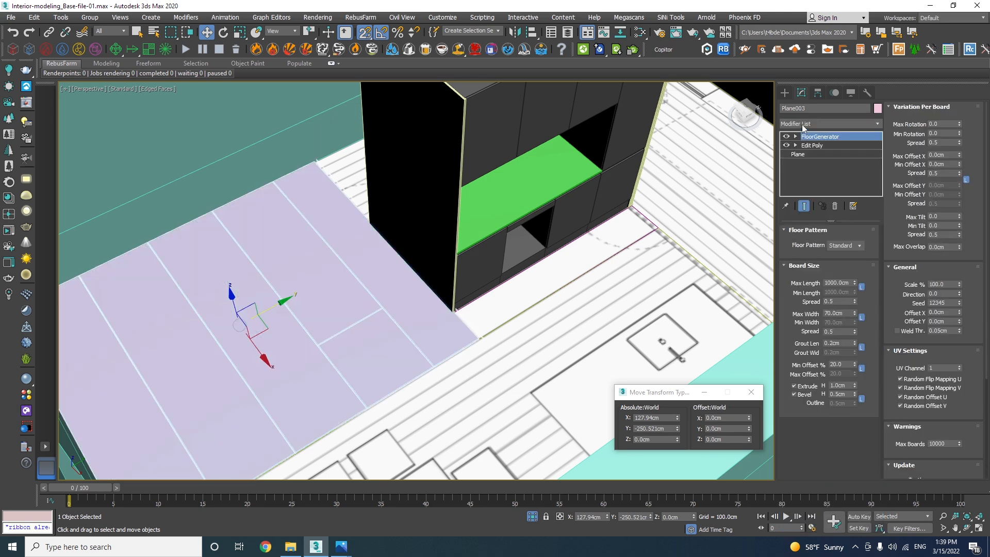
scroll(400, 274, "up", 5)
scroll(449, 215, "up", 1)
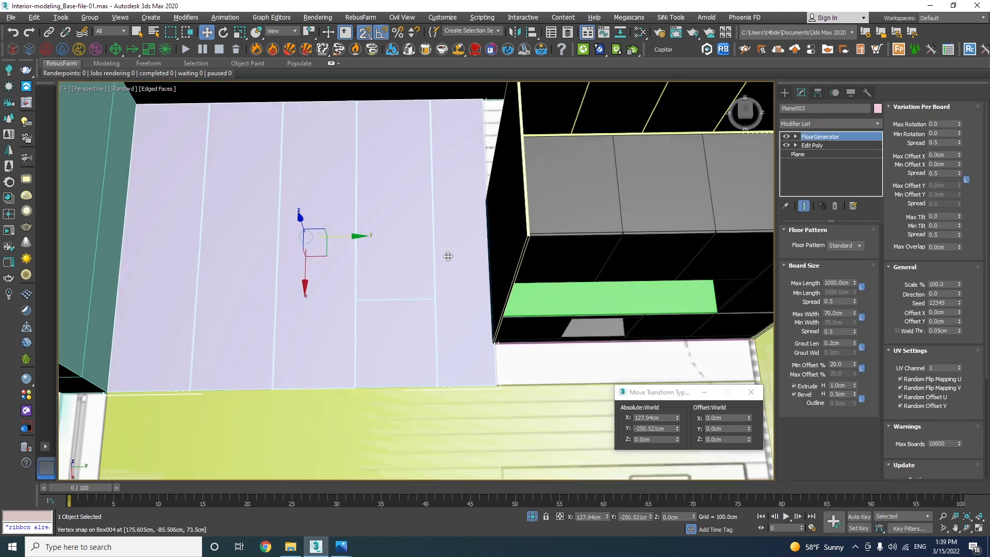
Step: Set the living area floor's boards to a maximum length of 120 cm and a maximum width of 20 cm
double_click(844, 285)
type("150")
key("Return")
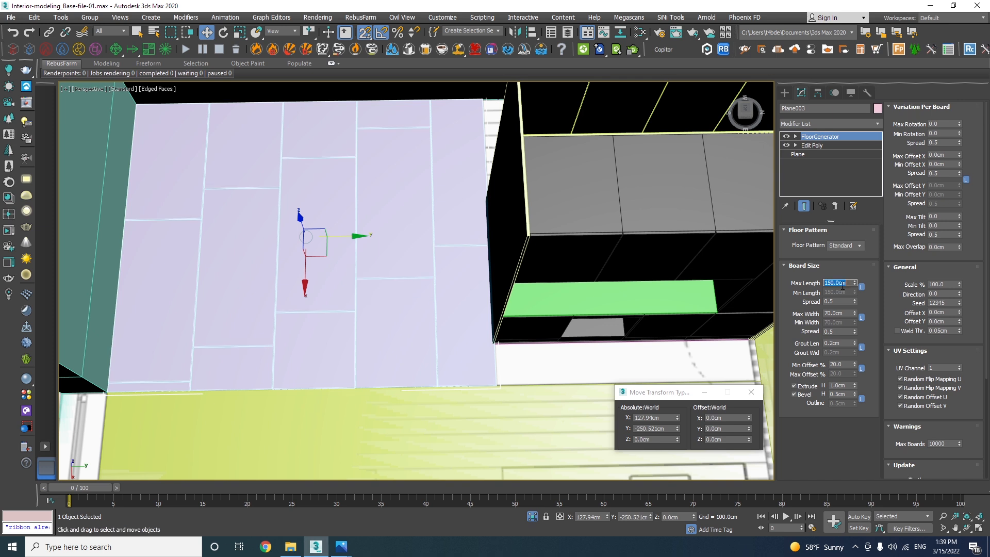
type("120")
key("Return")
key("Tab")
key("Tab")
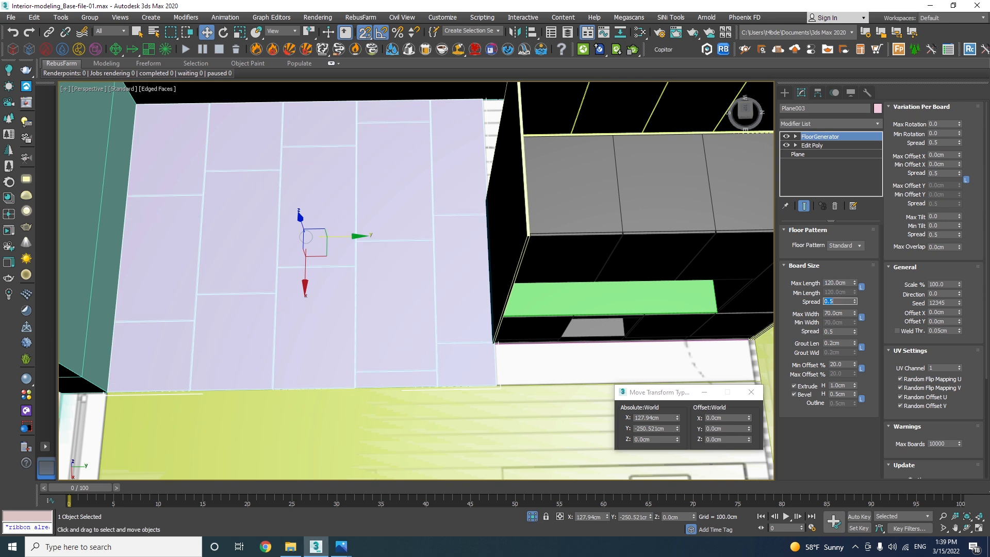
key("Return")
type("20")
key("Return")
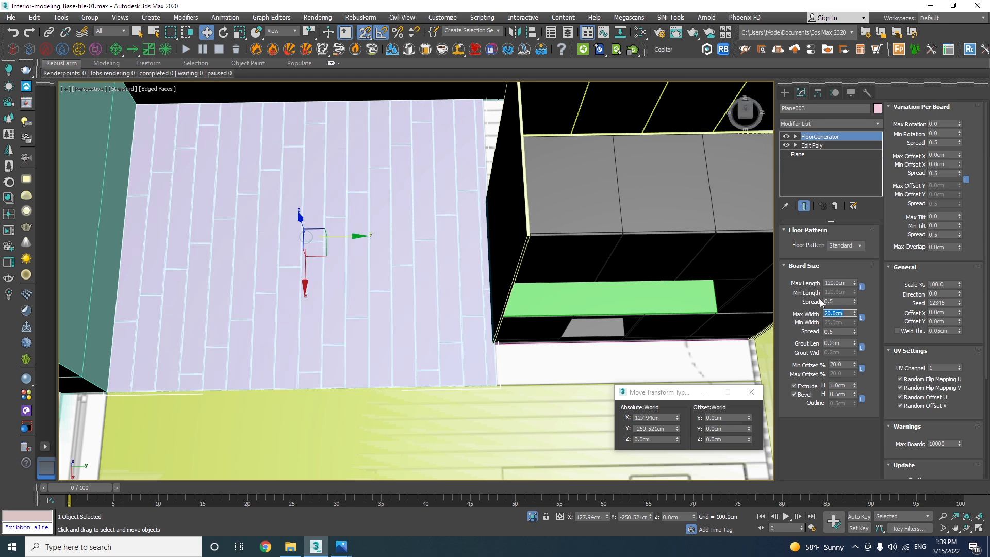
Step: Set the floorboards' extrude height to 0.2 cm and their bevel height to 0.1 cm
scroll(402, 329, "up", 6)
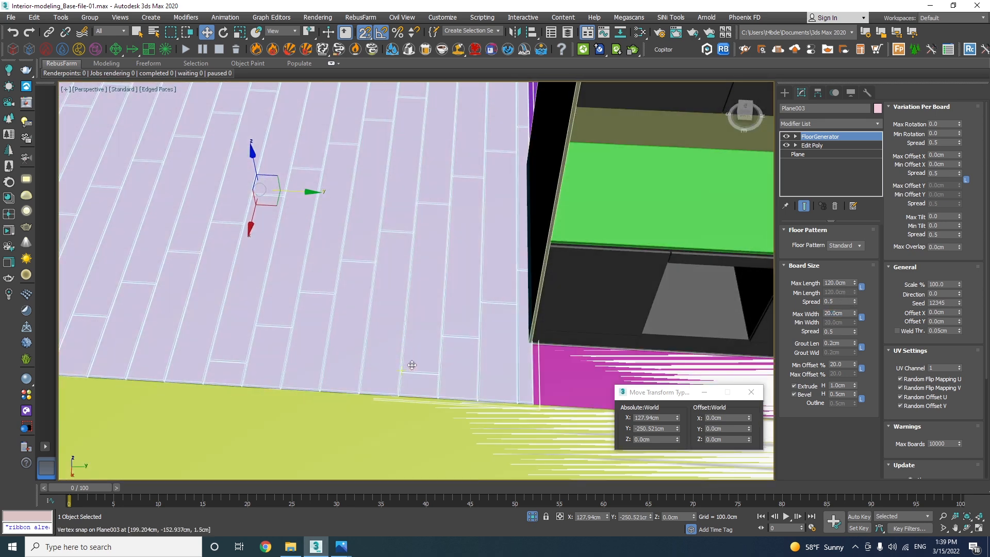
middle_click_drag(452, 392, 394, 265)
scroll(393, 265, "up", 3)
middle_click_drag(397, 340, 398, 246)
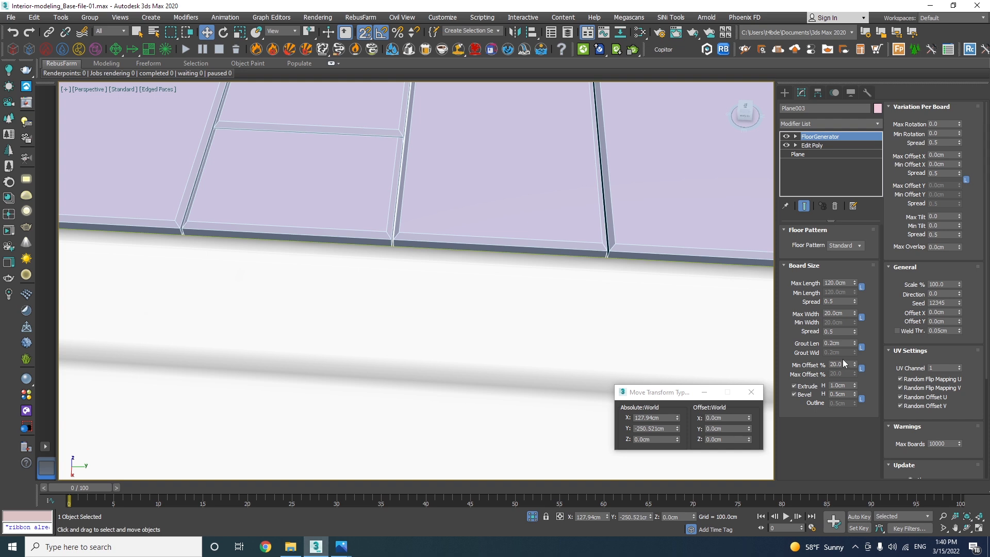
double_click(844, 385)
type("0.2")
key("Return")
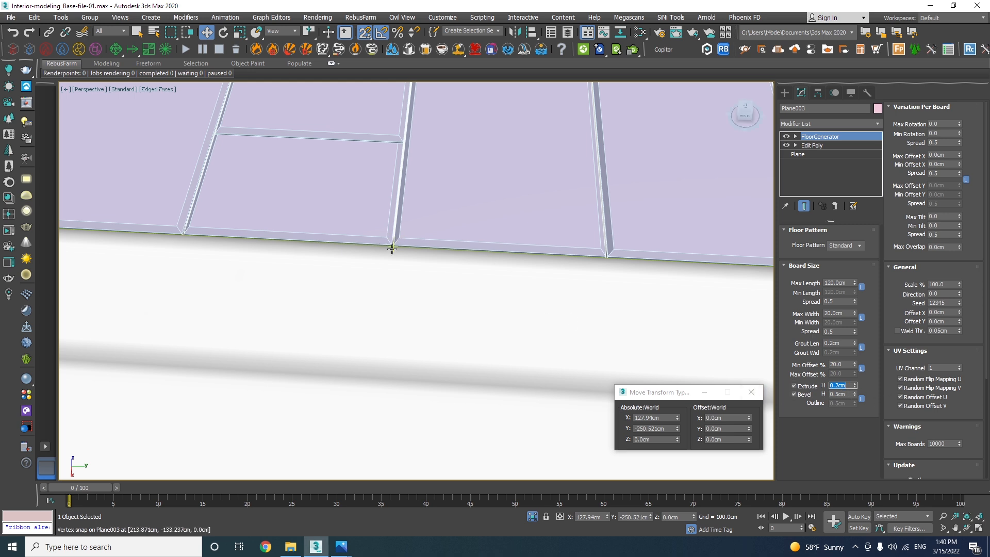
left_click(836, 393)
type("0.1")
key("Return")
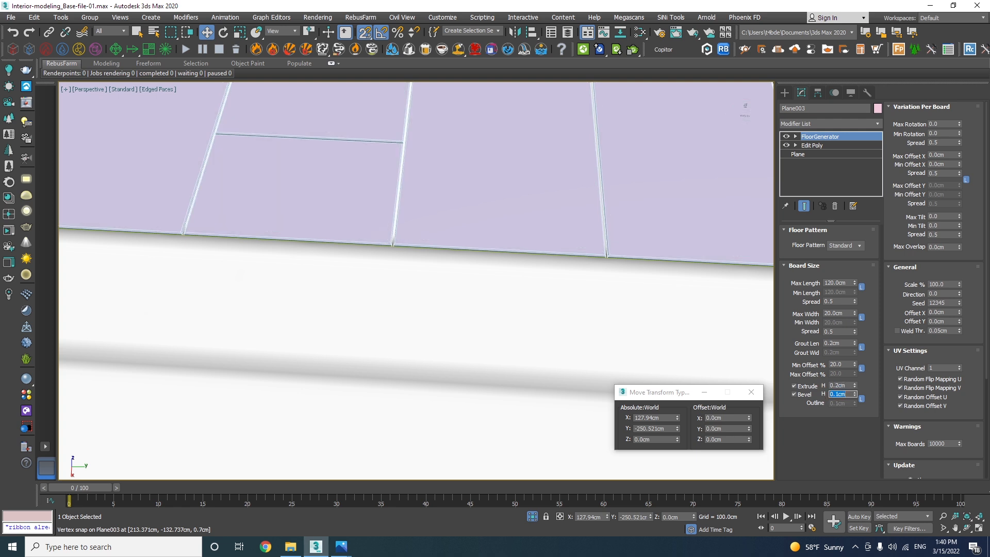
Step: Set the grout length between the living area boards to 0.05 cm and check the board layout
scroll(466, 270, "up", 4)
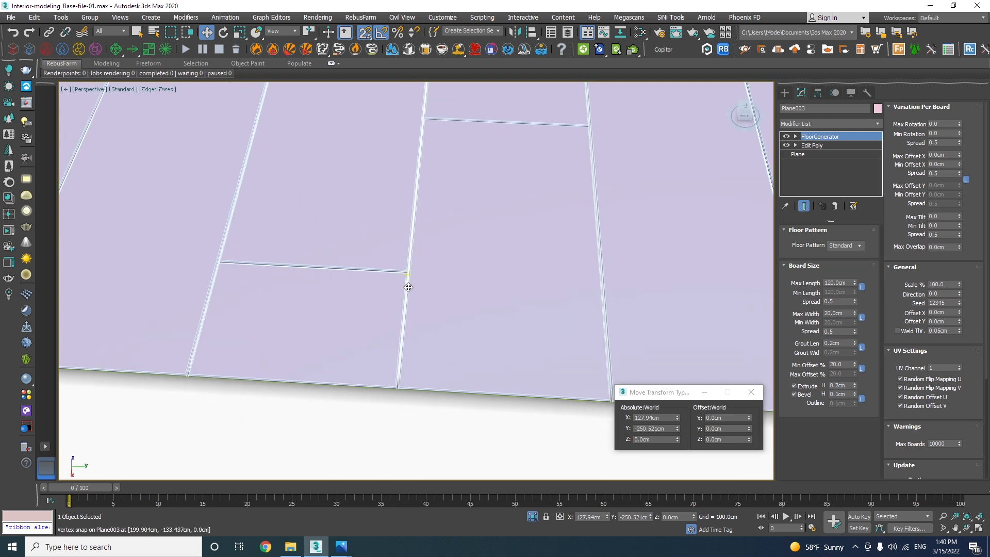
double_click(838, 345)
type("0.")
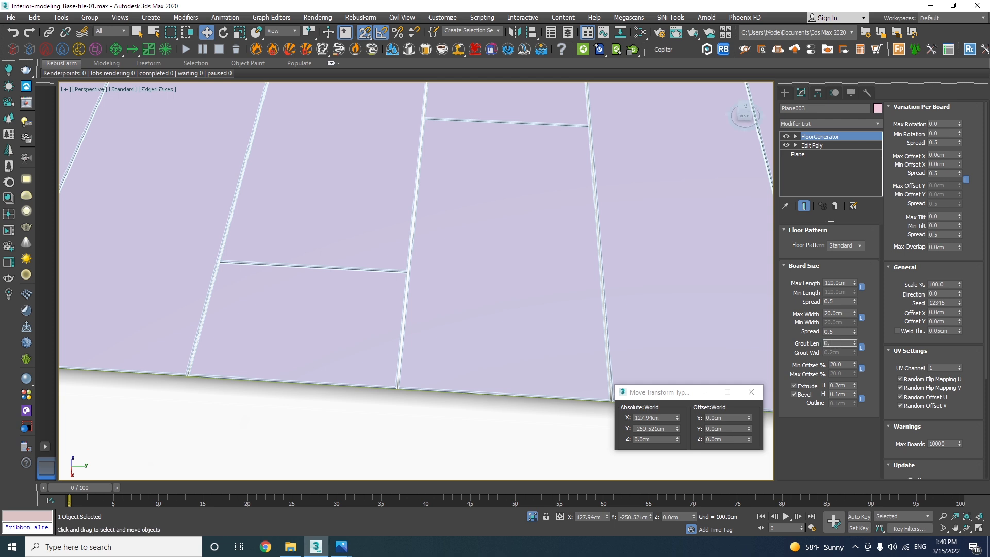
key("Return")
scroll(404, 216, "down", 8)
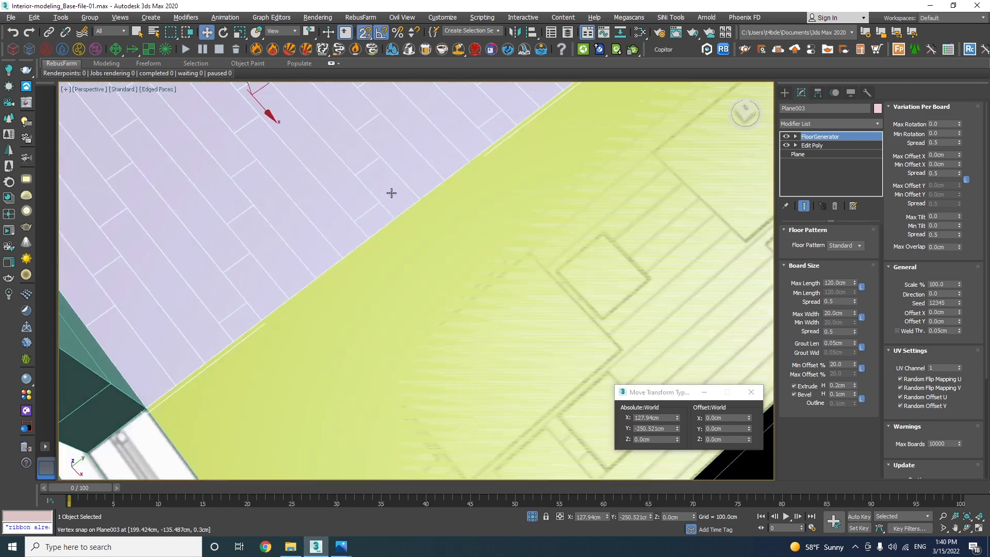
middle_click_drag(391, 194, 397, 298)
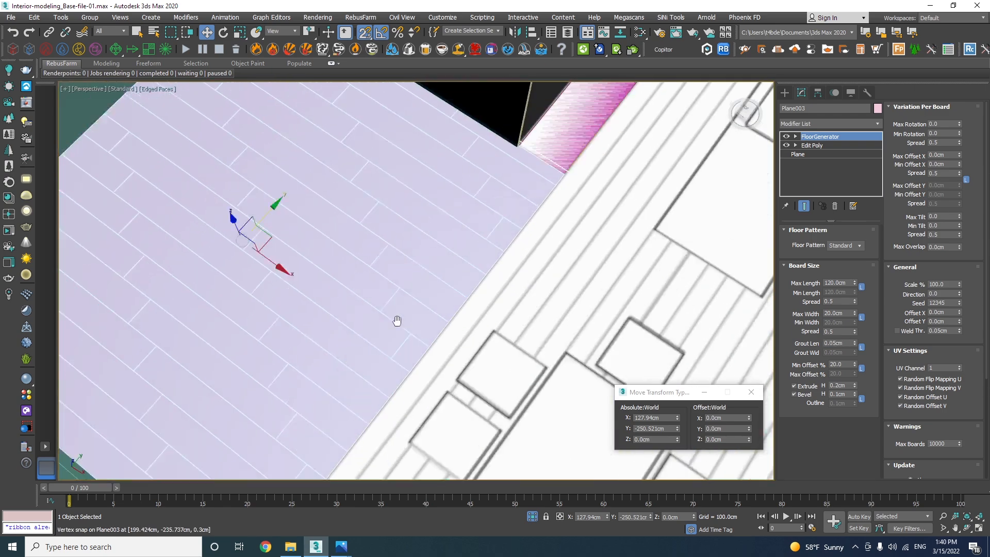
scroll(397, 298, "down", 8)
scroll(382, 225, "up", 12)
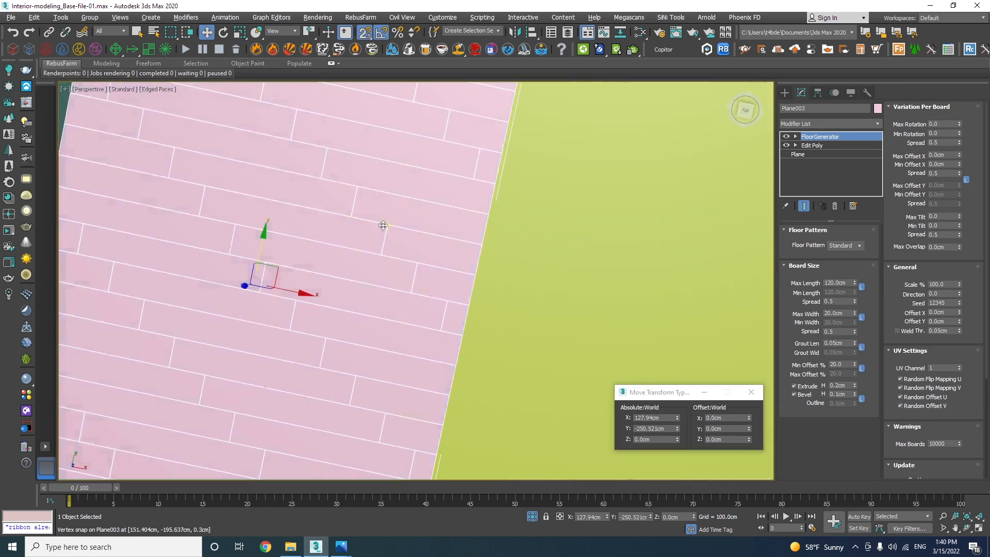
scroll(386, 210, "down", 5)
scroll(761, 146, "up", 3)
Step: Copy the living area floor's FloorGenerator modifier and paste it onto the adjacent kitchen floor plane
right_click(811, 138)
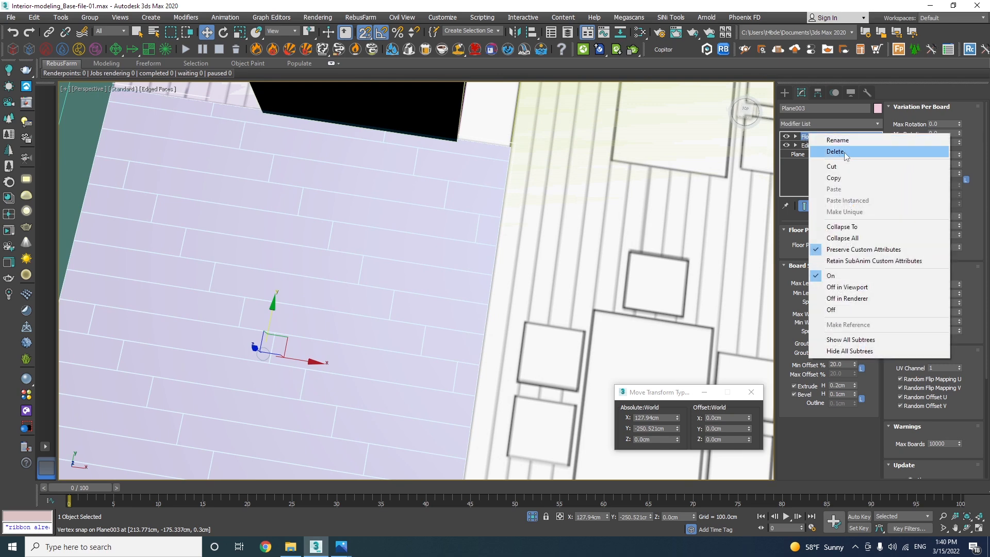
left_click(819, 177)
middle_click_drag(580, 201, 469, 316)
scroll(465, 232, "down", 4)
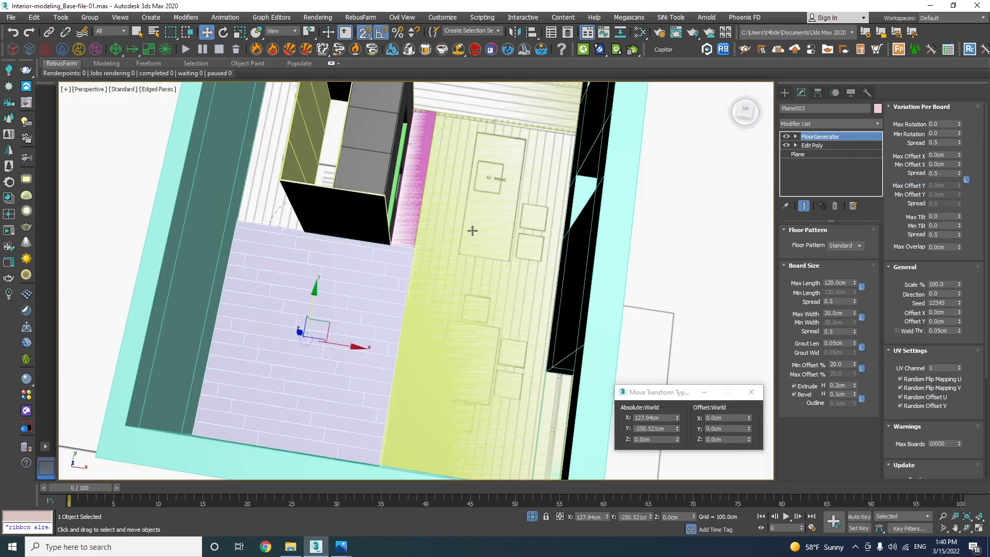
left_click(488, 224)
left_click(489, 224)
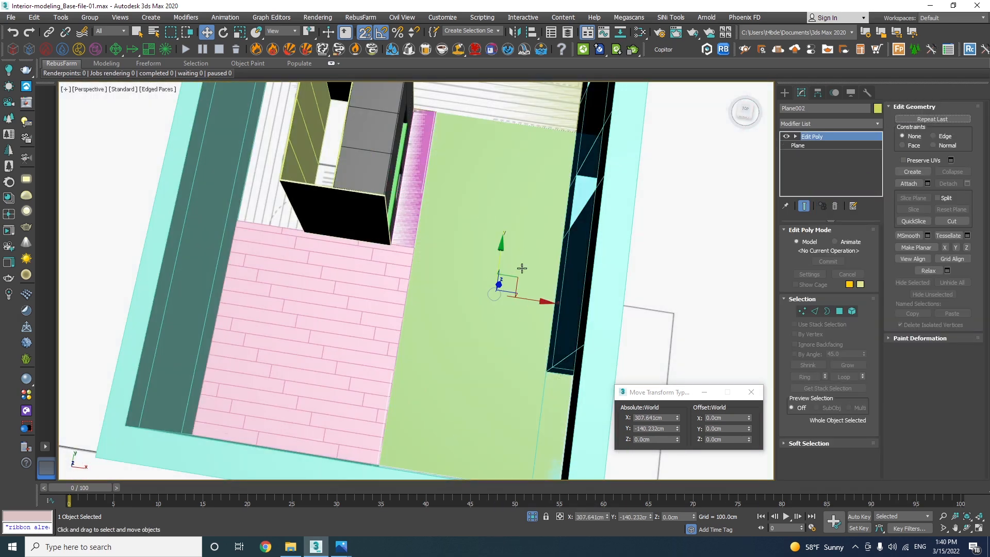
right_click(820, 138)
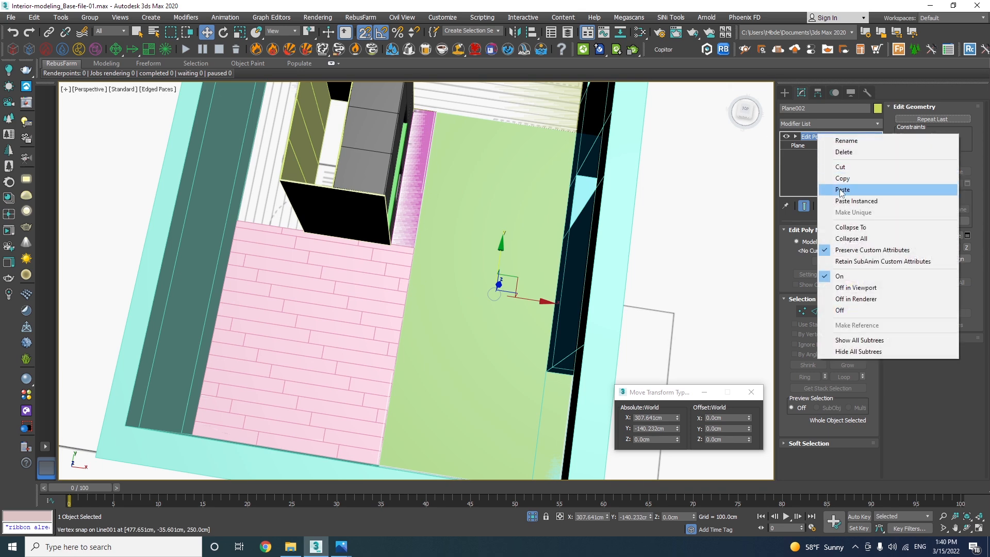
left_click(839, 188)
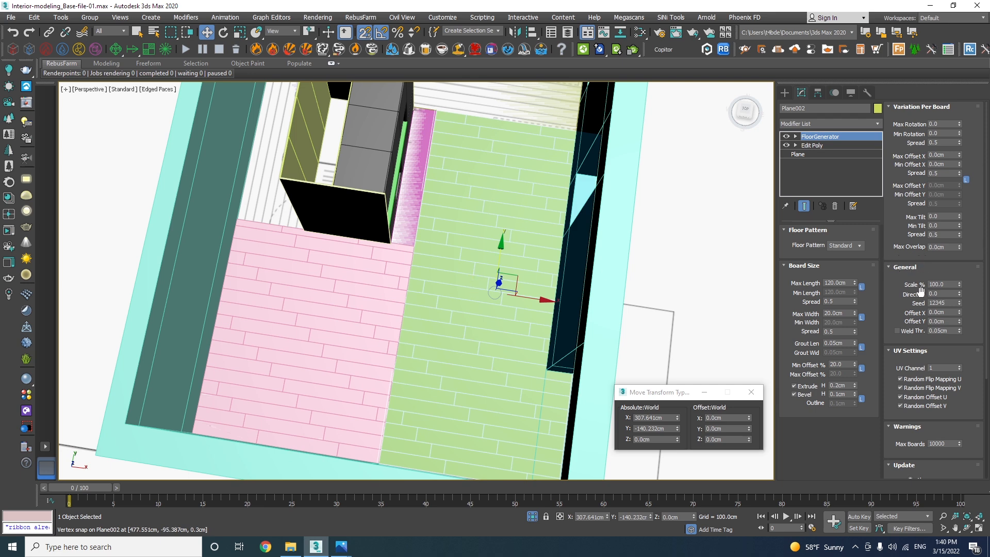
Step: Set the kitchen floor's board direction to 90
left_click(941, 292)
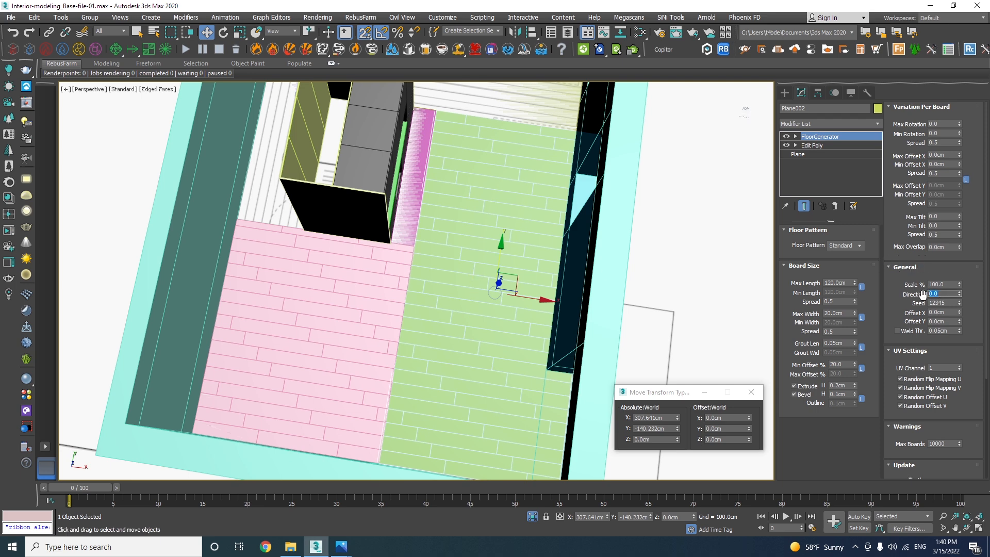
type("90")
key("Return")
Step: Turn off snapping and paste the FloorGenerator modifier onto the 211 by 396 cm floor plane beyond the kitchen floor
middle_click_drag(552, 185, 503, 267)
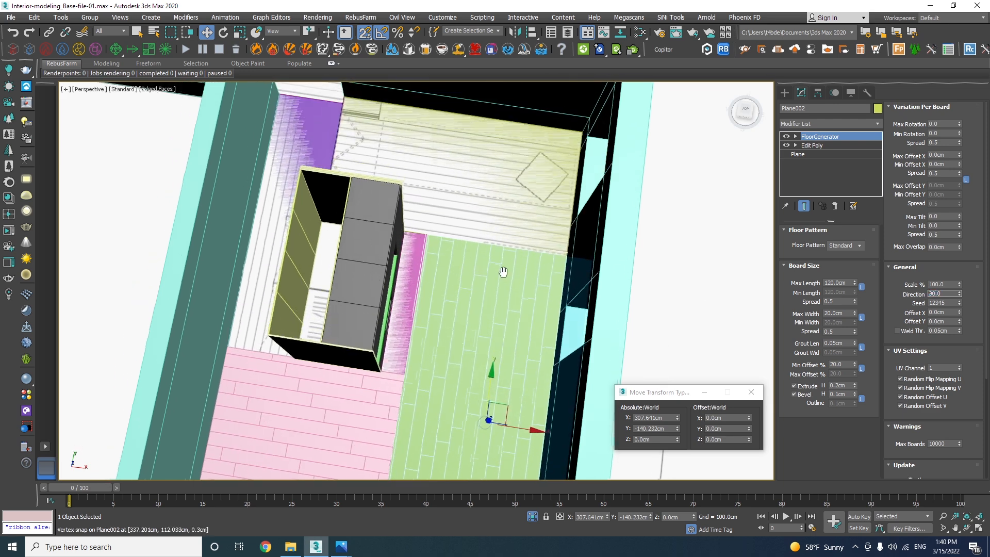
left_click(490, 187)
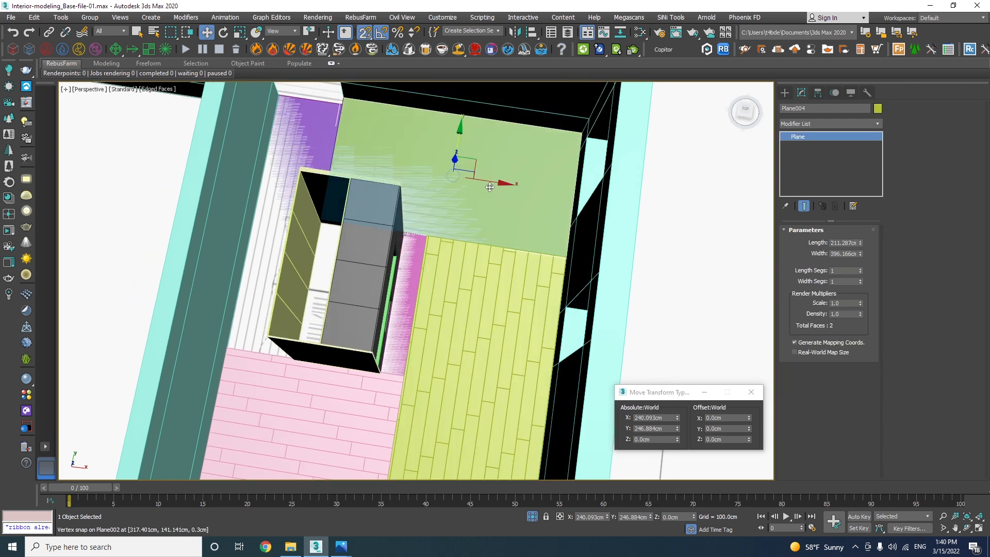
key("s")
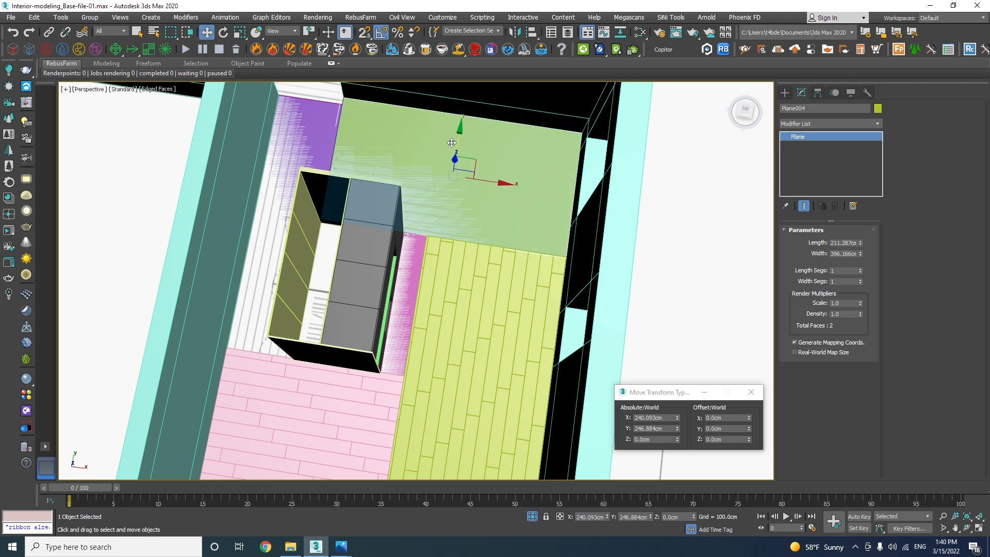
right_click(799, 155)
left_click(818, 159)
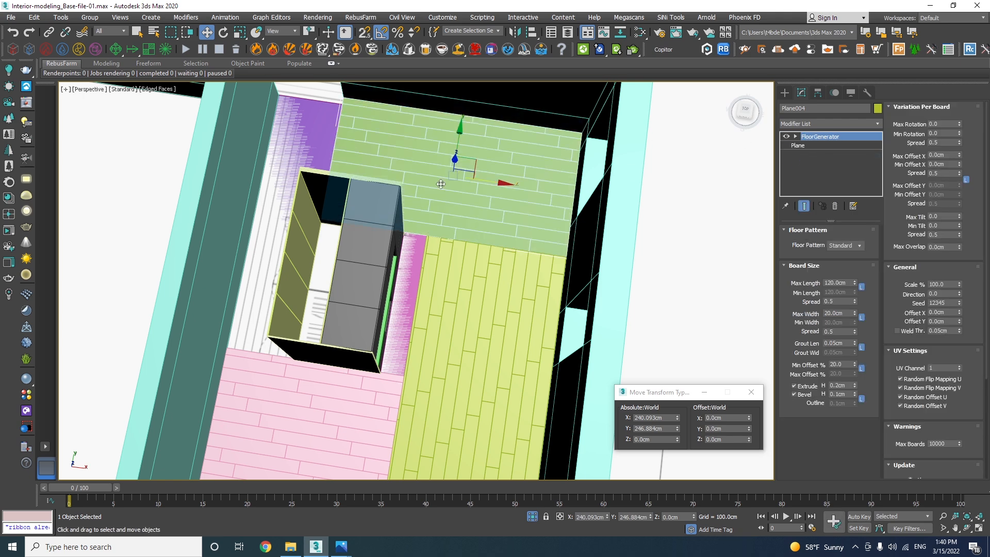
Step: Paste the FloorGenerator modifier onto the narrow passage plane behind the cabinet block and set its board direction to 90
middle_click_drag(423, 168, 499, 182)
left_click(499, 181)
middle_click_drag(639, 174, 526, 194)
right_click(802, 158)
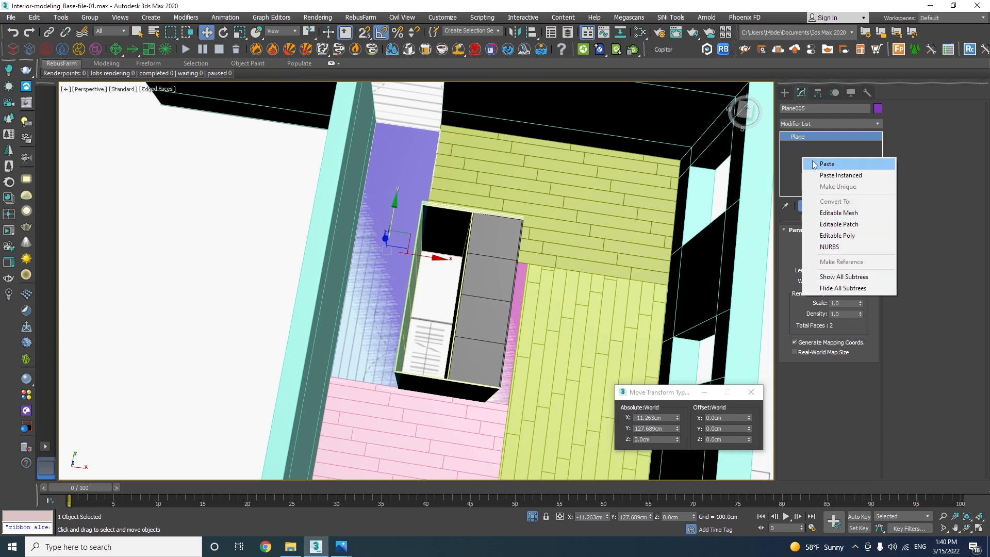
left_click(814, 164)
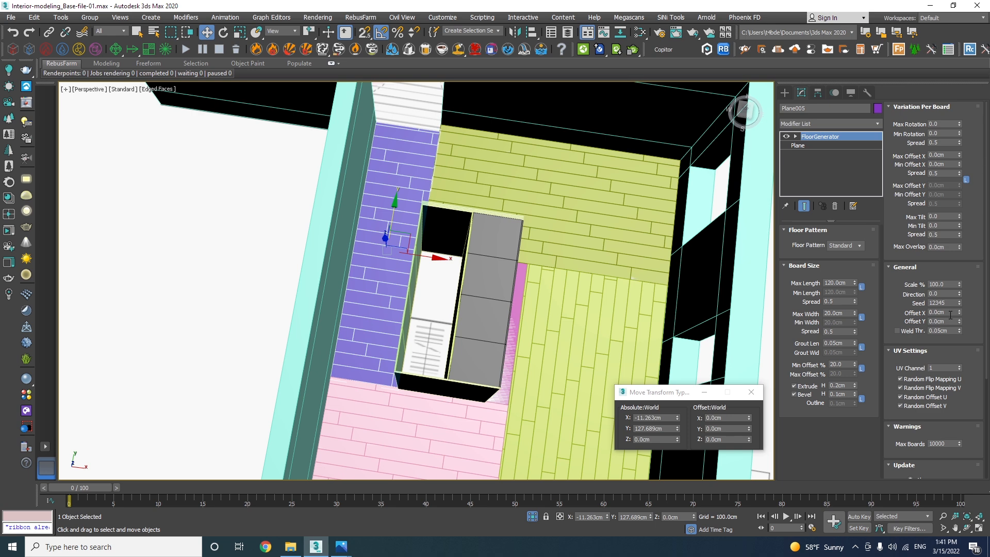
left_click(946, 294)
type("90")
key("Return")
Step: Paste the FloorGenerator modifier onto the hallway floor plane in front of the bathrooms
middle_click_drag(423, 154, 460, 285)
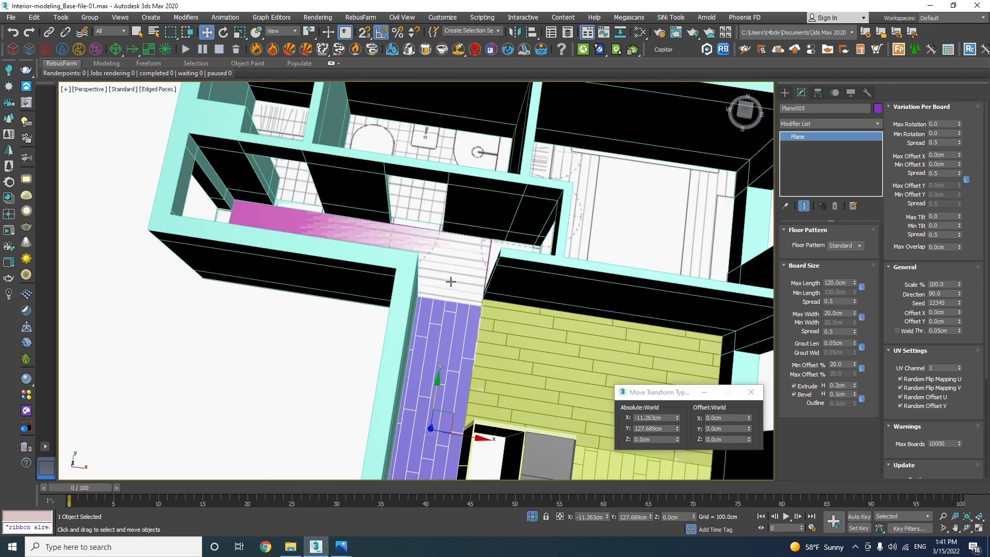
left_click(451, 282)
right_click(821, 160)
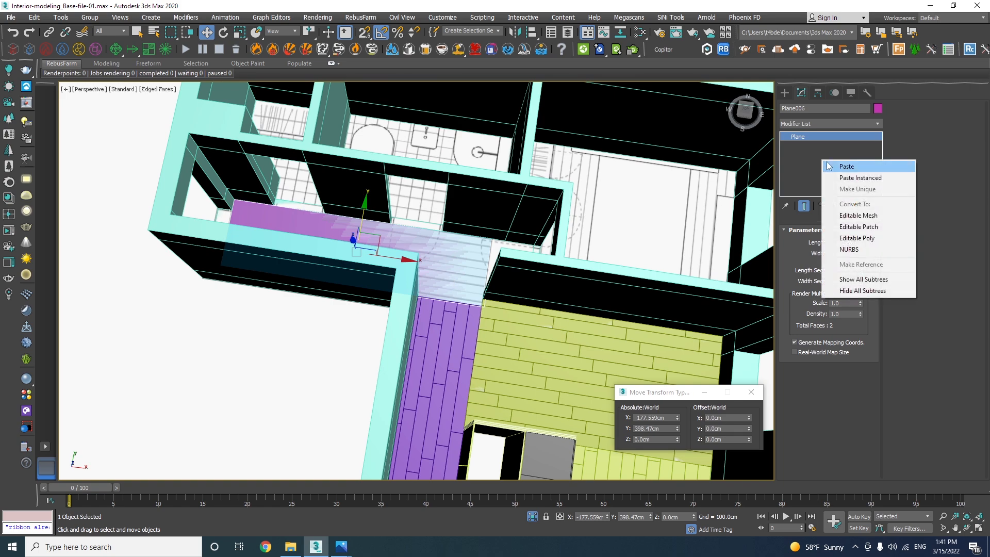
left_click(824, 165)
Step: Add a Shell modifier with a 0.25 cm outer amount to the strip plane between the kitchen cabinets and the kitchen floor
scroll(496, 239, "down", 5)
middle_click_drag(497, 238, 405, 232, "alt")
scroll(453, 240, "up", 6)
scroll(365, 299, "up", 8)
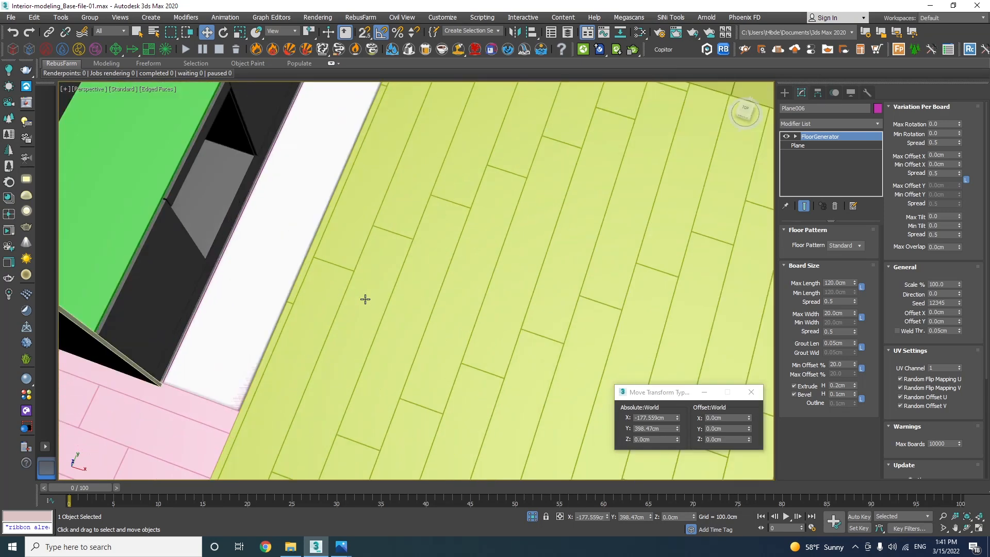
left_click(324, 287)
middle_click_drag(349, 292, 444, 274, "alt")
scroll(391, 367, "up", 8)
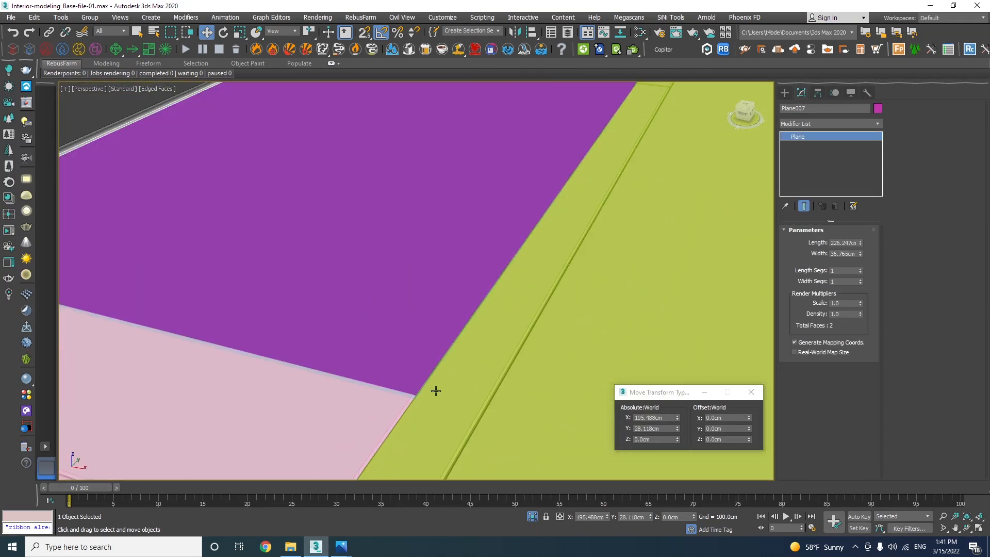
middle_click_drag(435, 392, 443, 387, "alt")
middle_click_drag(601, 289, 430, 292)
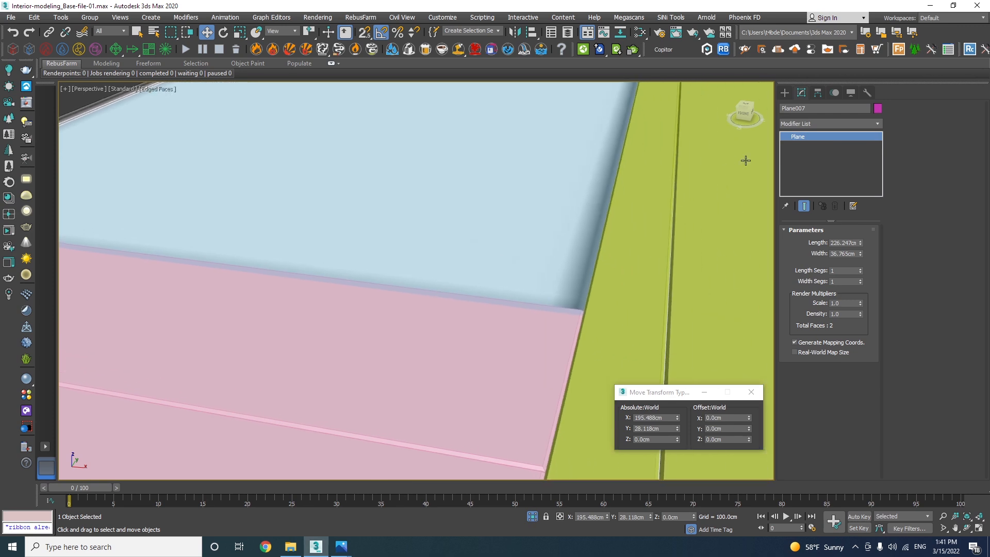
left_click(784, 123)
type("sh")
key("Return")
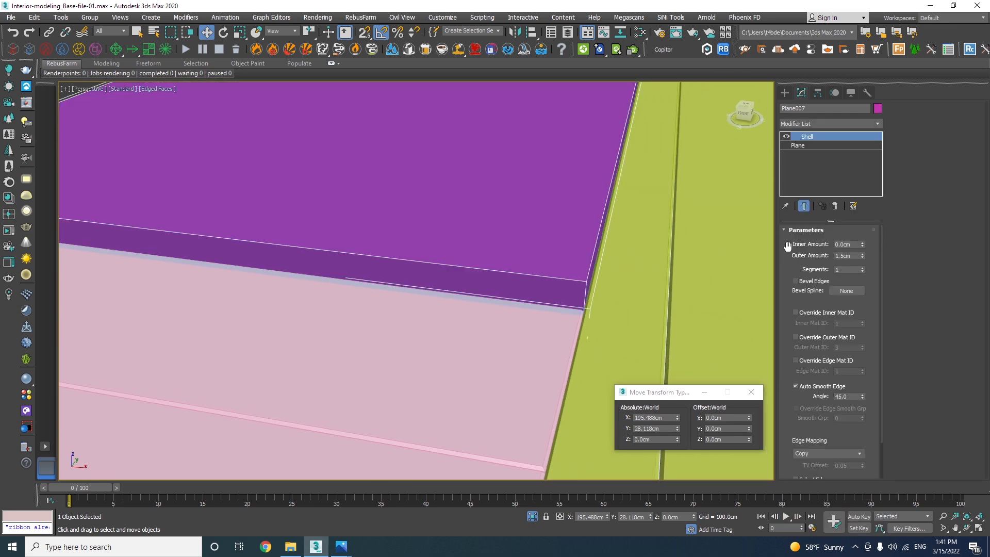
double_click(846, 256)
type("0.25")
key("Return")
Step: Add an Edit Poly modifier beneath the Shell on the strip plane and move its cabinet-side edge in under the cabinets
scroll(656, 259, "down", 10)
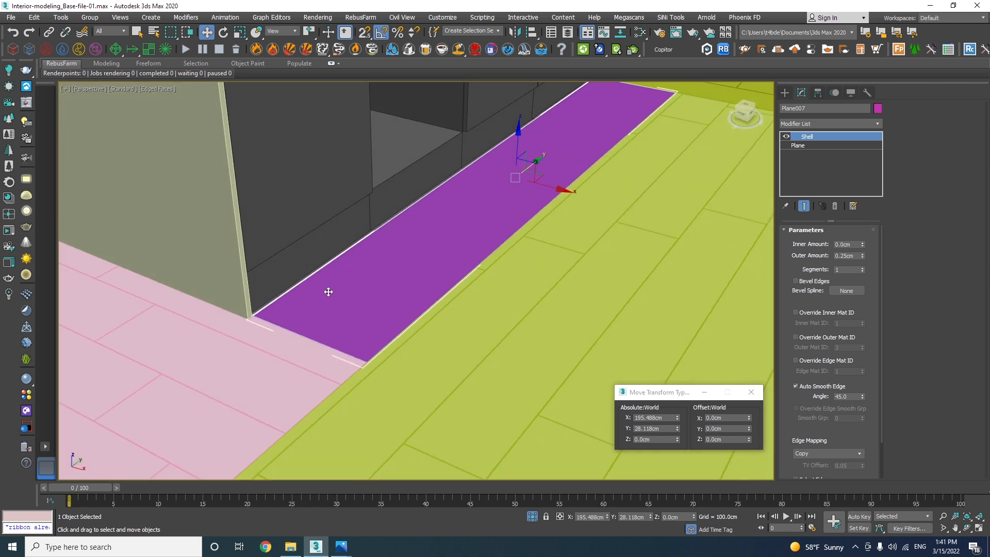
scroll(278, 317, "up", 5)
scroll(250, 318, "up", 3)
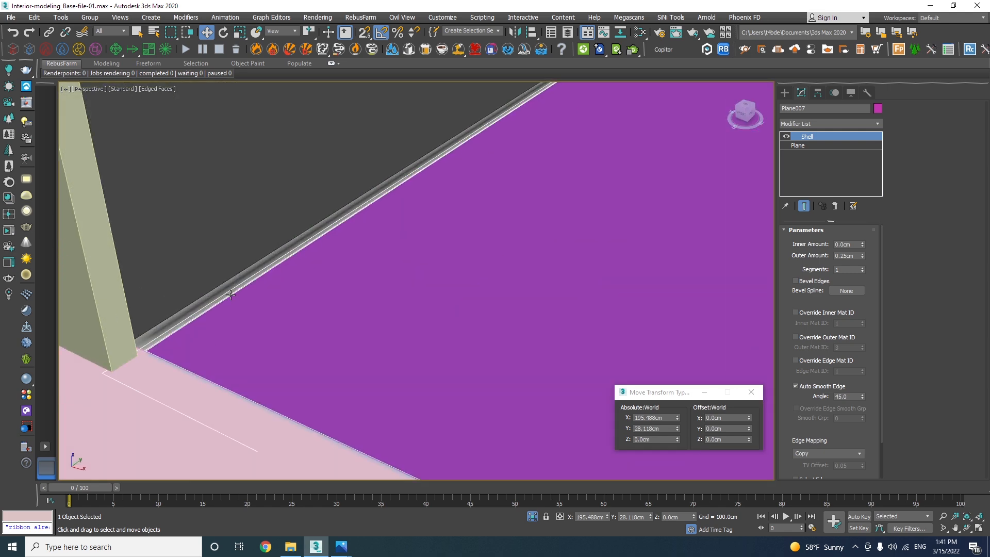
scroll(270, 316, "down", 3)
scroll(736, 131, "up", 1)
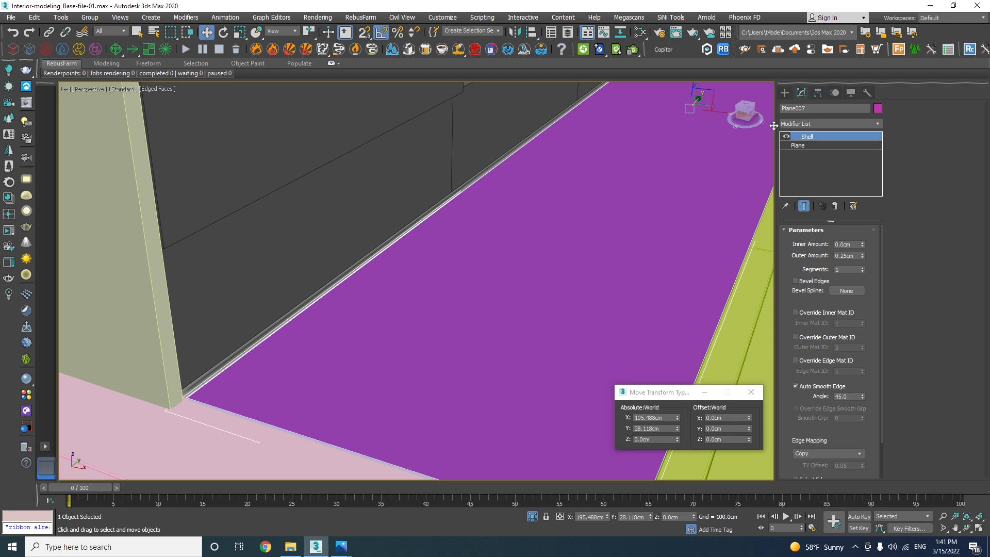
left_click(818, 146)
left_click(810, 122)
left_click(805, 160)
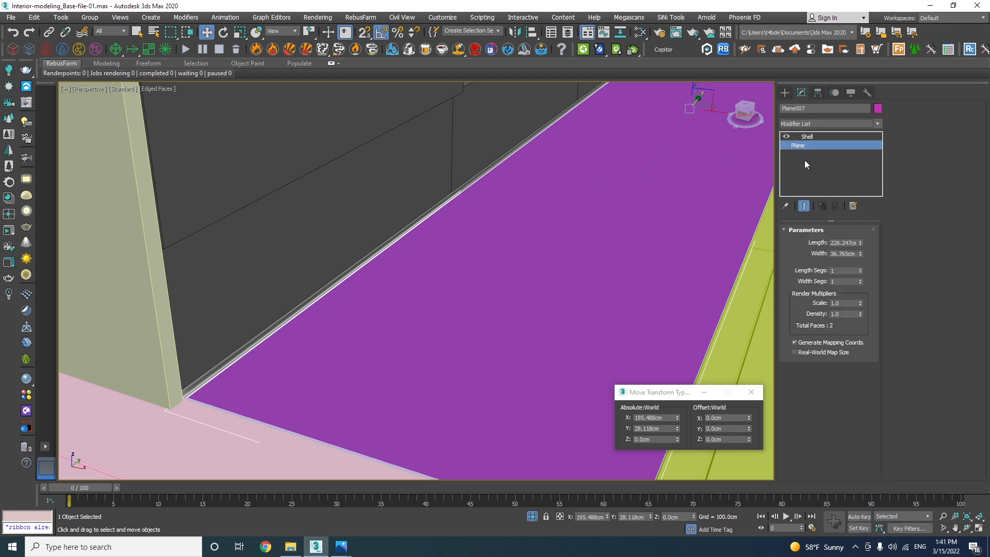
left_click(814, 311)
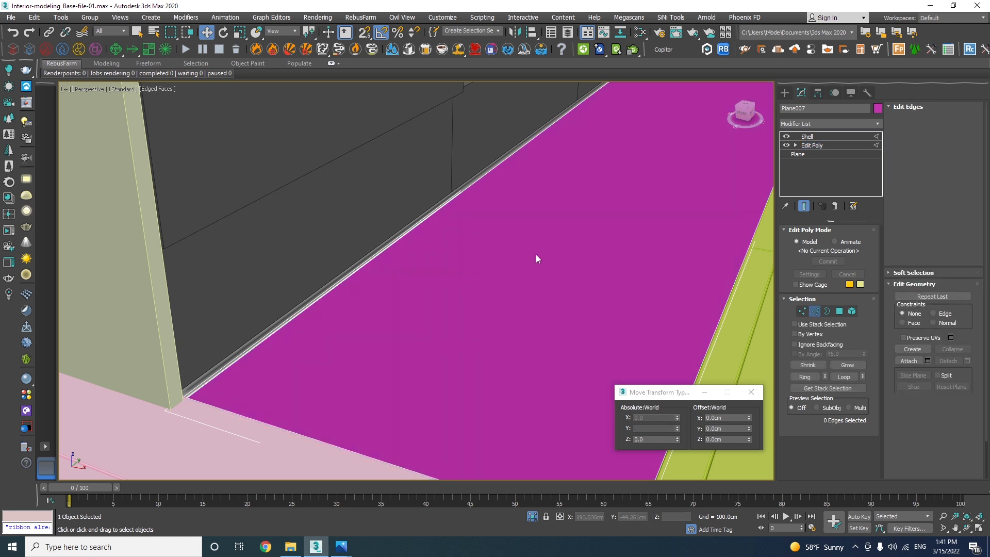
left_click(610, 102)
left_click_drag(616, 98, 604, 98)
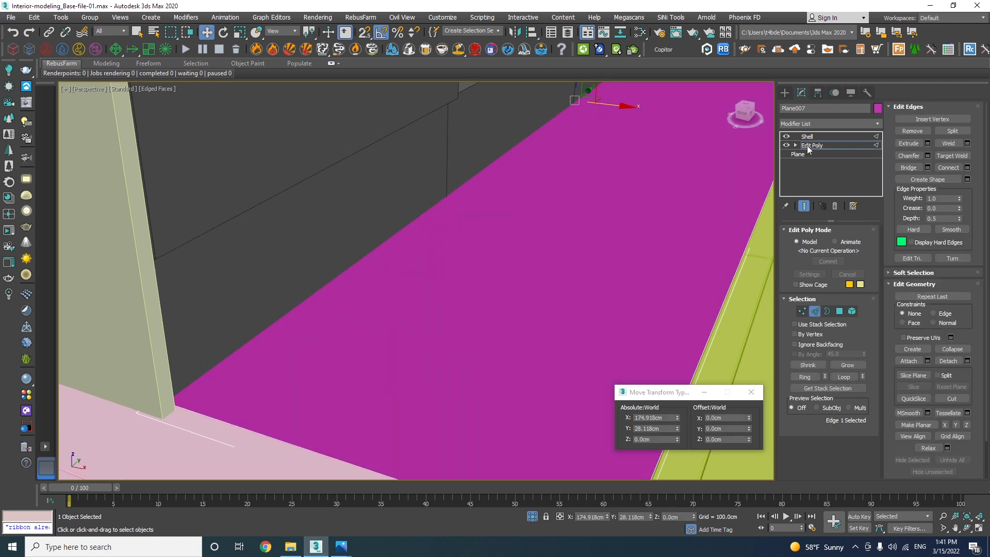
left_click(808, 146)
left_click(812, 135)
Step: With snapping on for the corners, draw a plane about 92 by 83 cm over the bare doorway area at the end of the hallway floor
key("shift+z")
key("shift+z")
key("shift+z")
key("shift+z")
key("shift+z")
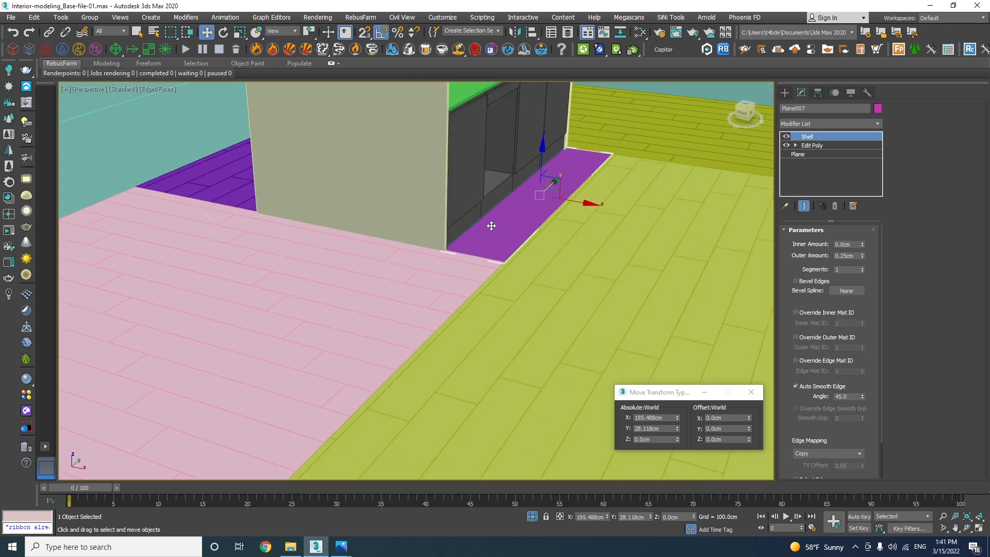
key("shift+z")
key("shift+z")
key("shift+z")
key("shift+z")
key("shift+z")
key("shift+z")
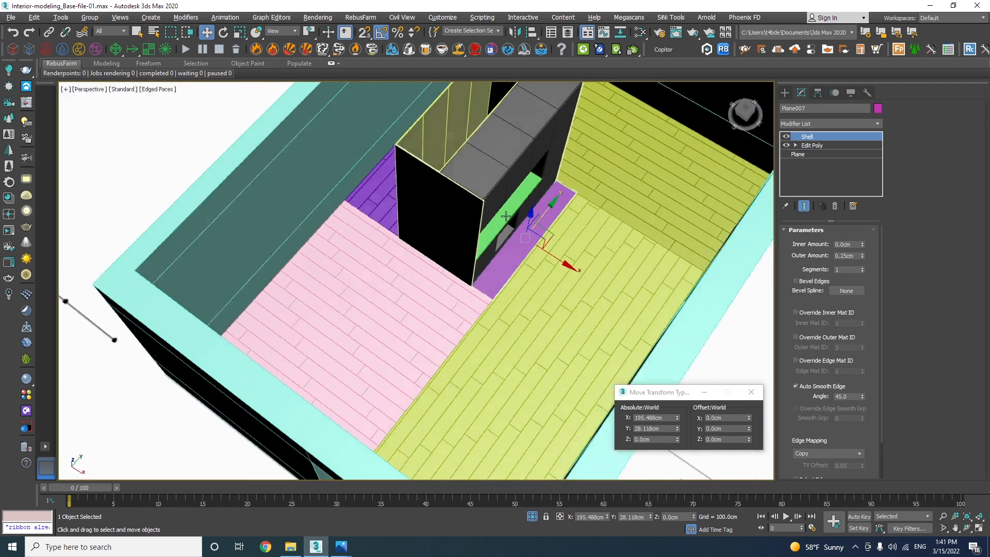
key("shift+z")
key("shift+z")
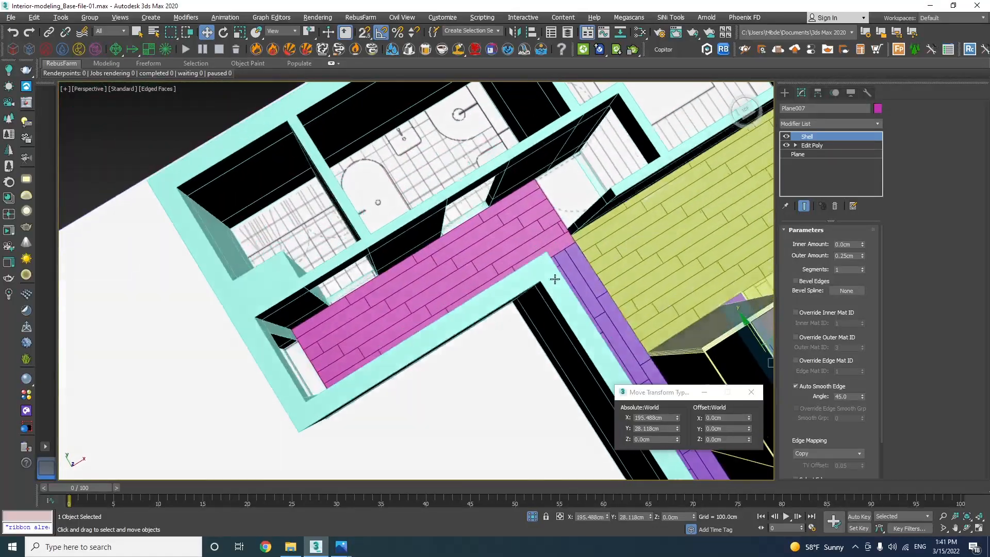
scroll(561, 186, "up", 8)
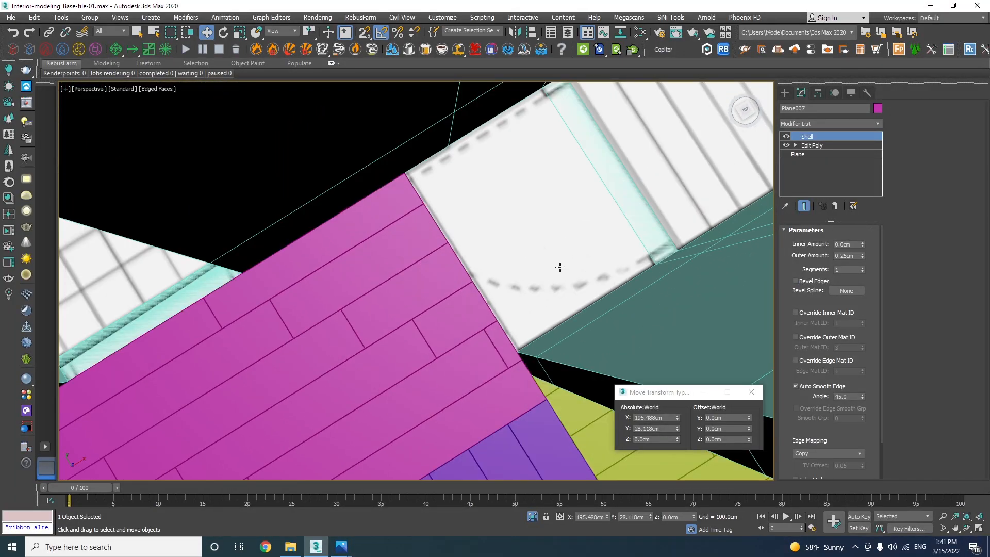
middle_click_drag(559, 252, 618, 216, "alt")
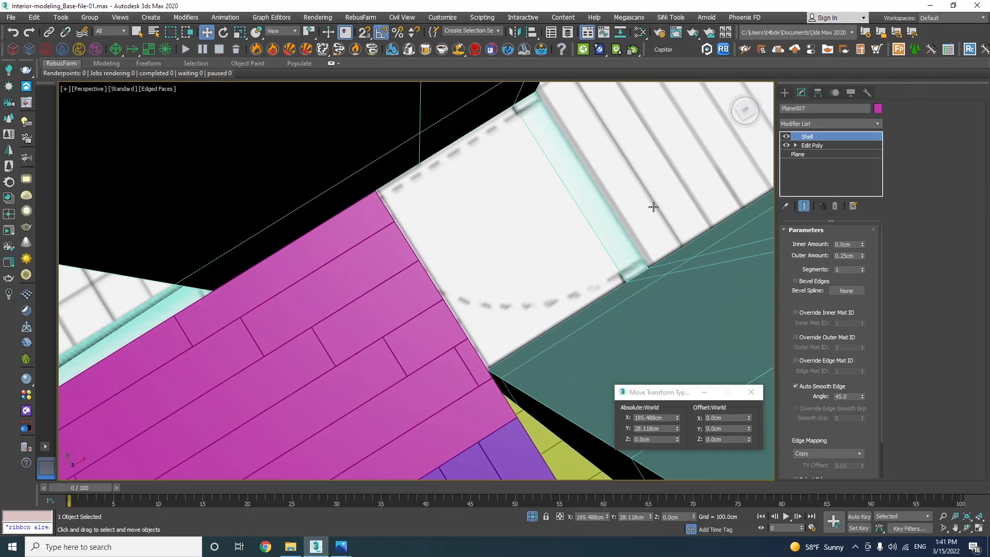
left_click(784, 92)
left_click(839, 198)
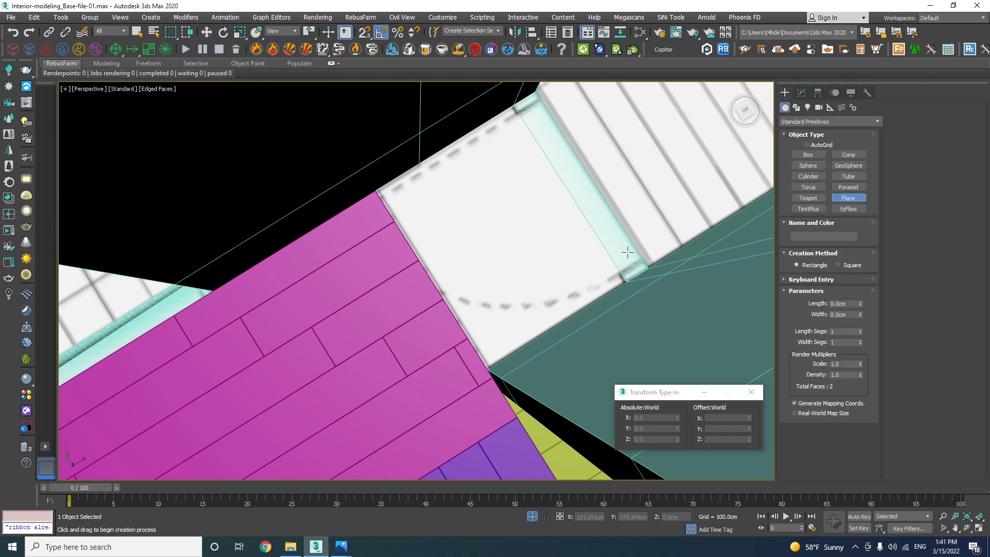
key("s")
left_click_drag(623, 265, 376, 188)
key("s")
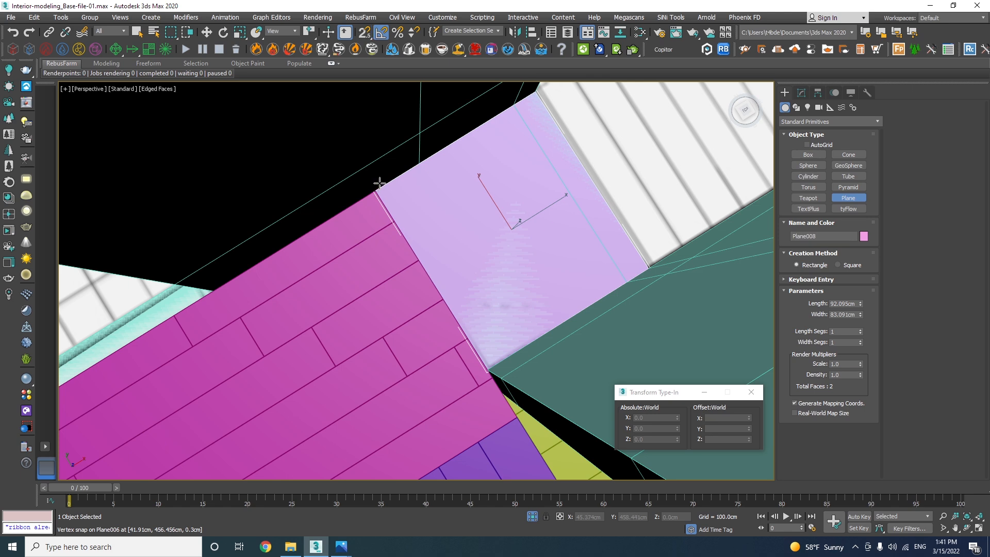
Step: Add a Shell modifier with a 0.25 cm outer amount to the doorway plane beside the hallway floor
key("w")
left_click(801, 92)
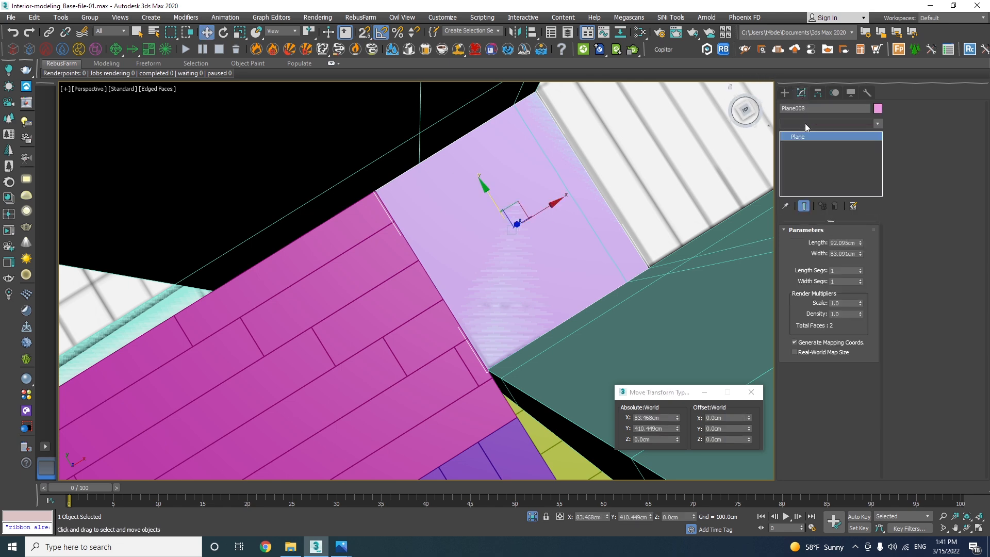
left_click(805, 123)
key("s")
key("h")
key("Return")
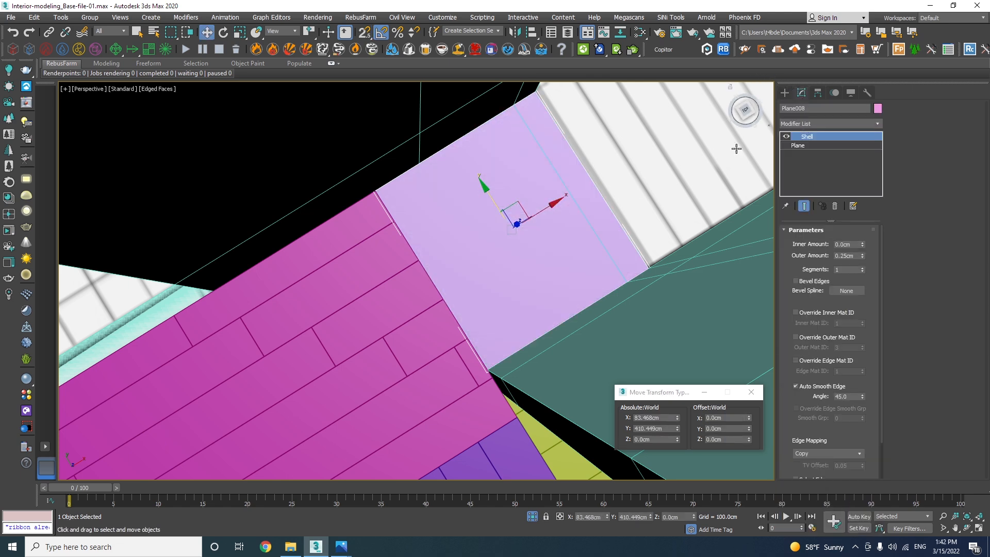
Step: Hide the large floor-plan reference plane and exit isolation to show the rest of the scene
scroll(415, 235, "down", 8)
middle_click_drag(451, 226, 469, 130, "alt")
scroll(474, 138, "down", 5)
middle_click_drag(499, 197, 550, 207, "alt")
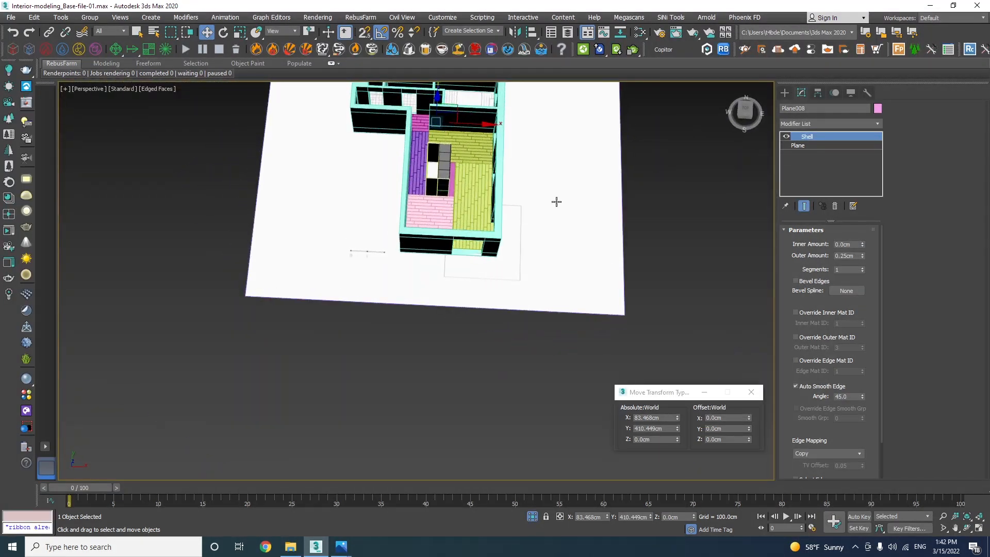
left_click(559, 197)
right_click(571, 197)
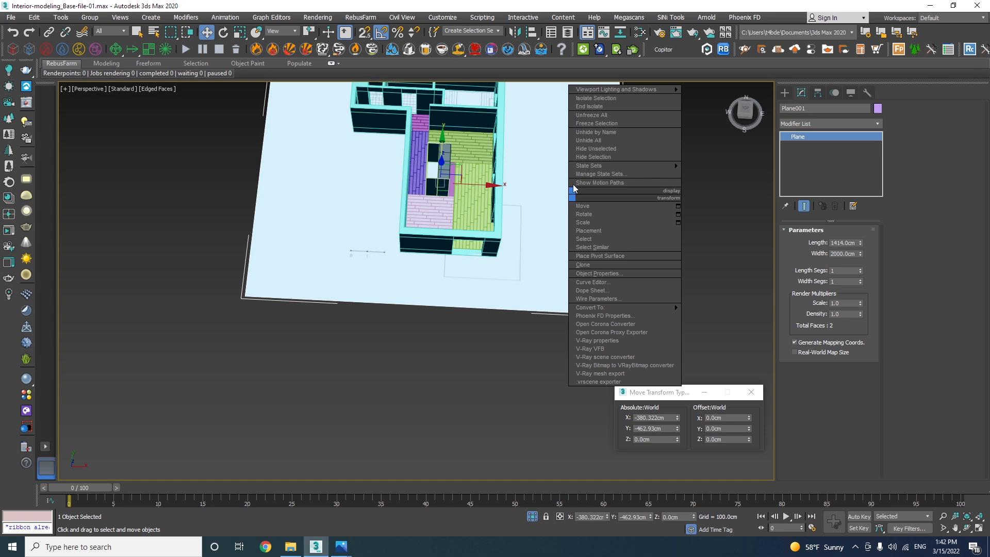
left_click(578, 157)
middle_click_drag(497, 177, 495, 225, "alt")
left_click(534, 512)
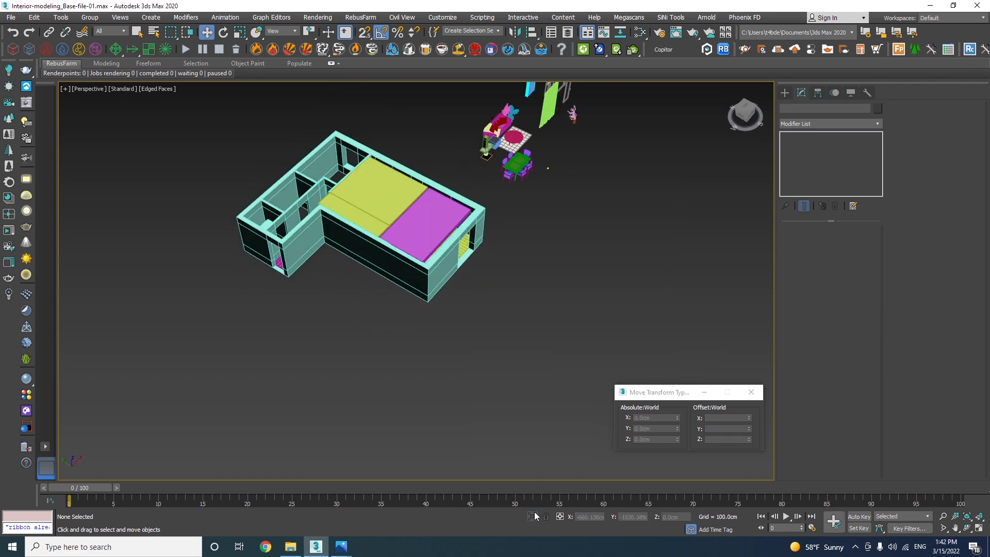
Step: Create a new VRayMtl in the Slate Material Editor and open its parameters
middle_click_drag(403, 218, 345, 207, "alt")
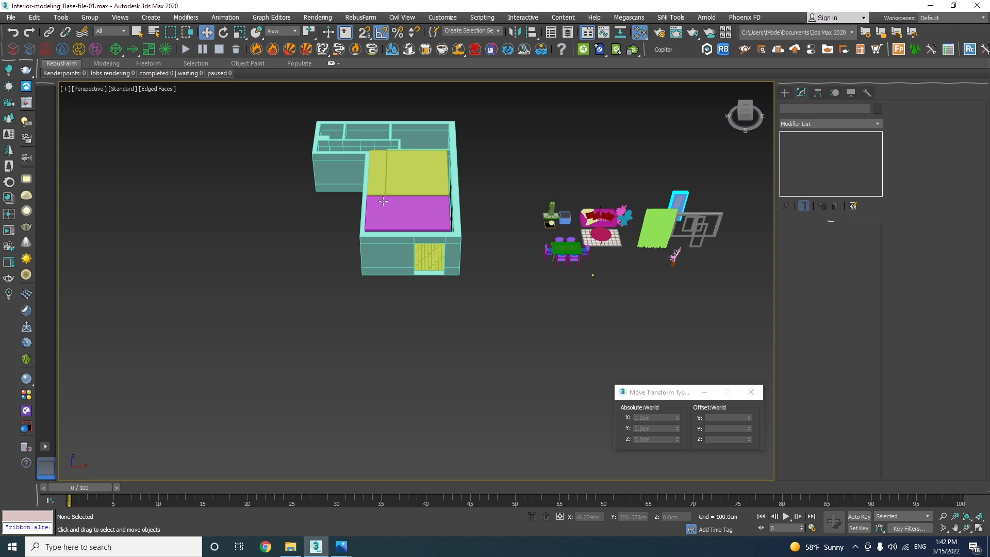
key("m")
left_click_drag(323, 73, 562, 100)
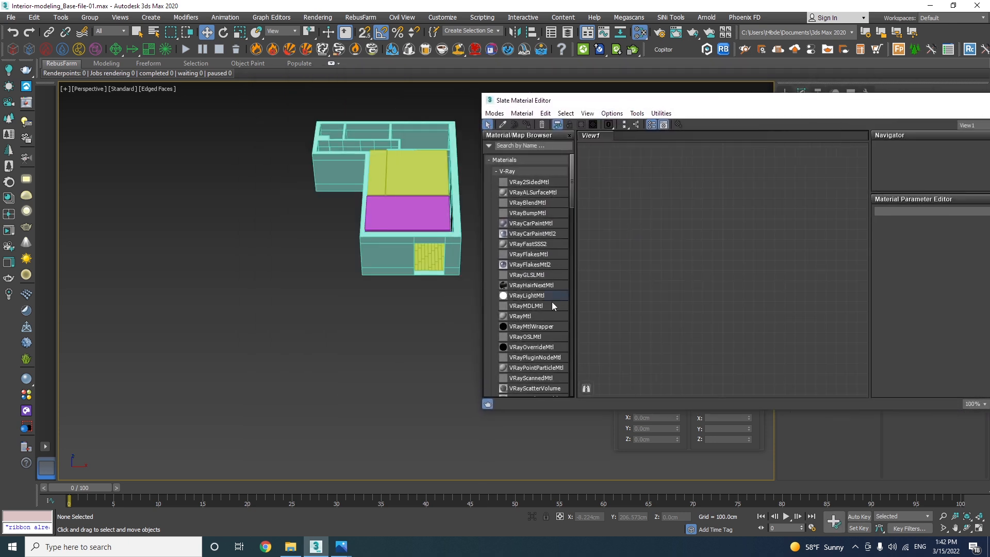
left_click_drag(543, 310, 727, 254)
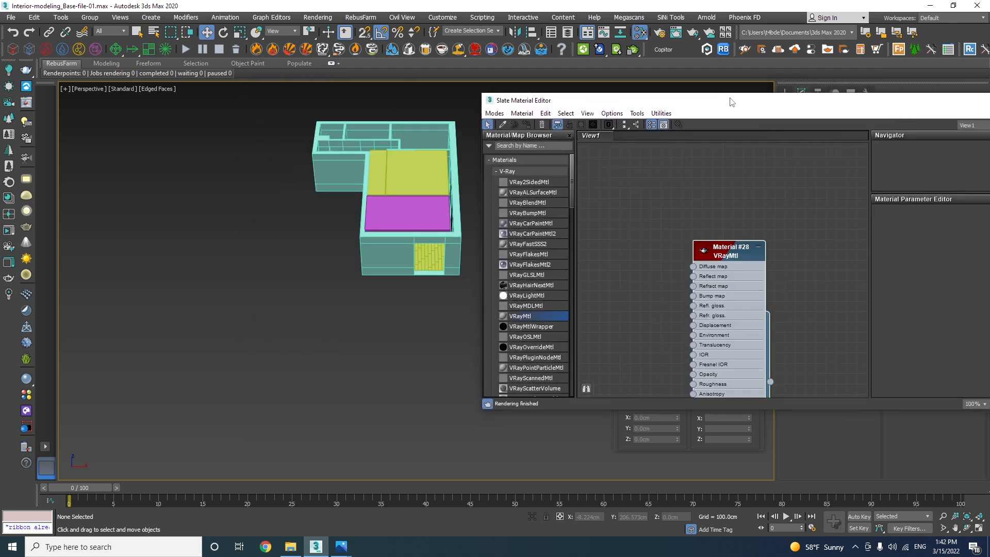
double_click(729, 251)
Step: Select all the apartment's objects, assign the new VRayMtl to them, and close the material editor
left_click_drag(730, 102, 759, 105)
left_click_drag(472, 309, 240, 113)
scroll(411, 215, "up", 8)
scroll(398, 184, "up", 6)
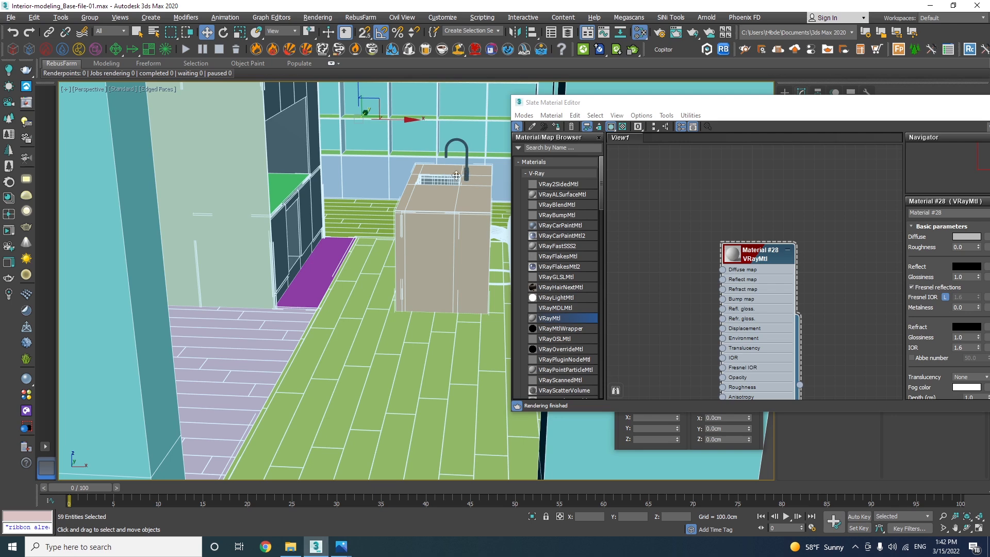
middle_click_drag(437, 187, 399, 220)
scroll(399, 220, "down", 5)
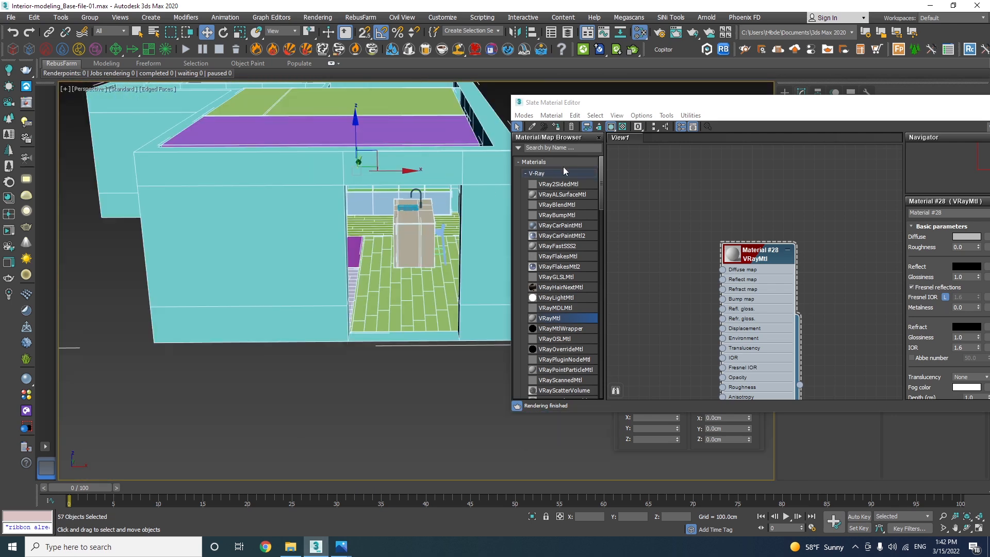
left_click(557, 127)
left_click(419, 368)
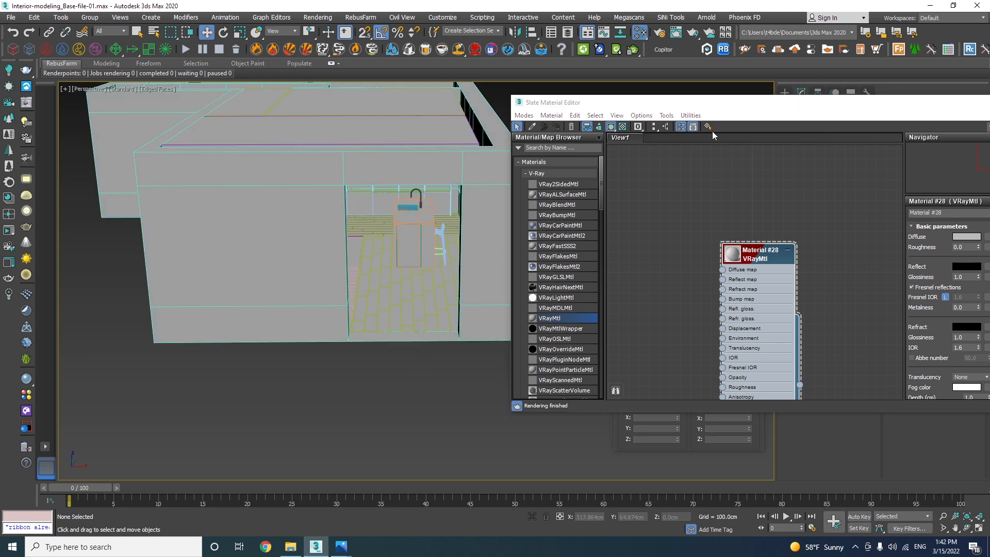
left_click_drag(739, 110, 431, 160)
left_click(775, 151)
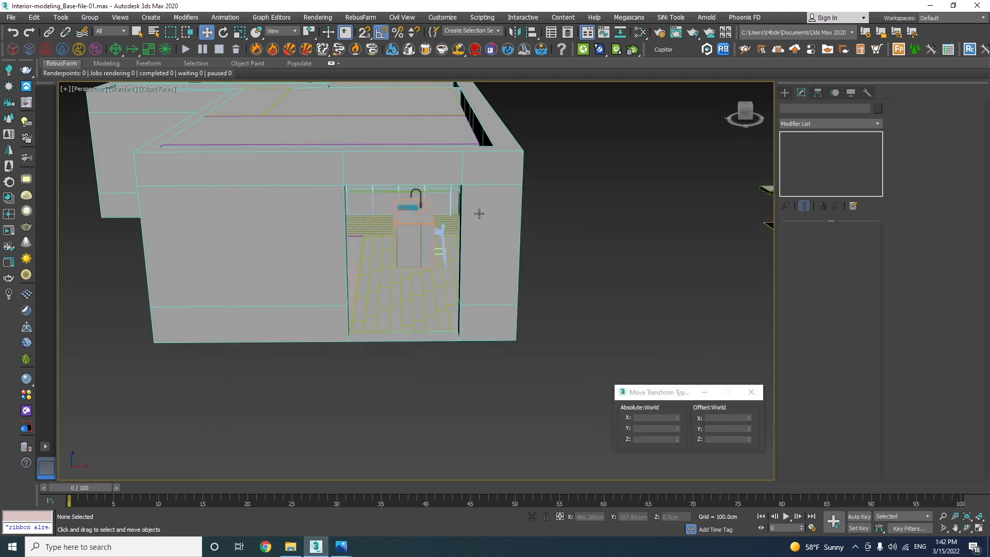
Step: Turn off edged faces and look around the kitchen interior in the shaded perspective view
key("F4")
scroll(381, 218, "up", 4)
scroll(381, 218, "down", 8)
scroll(450, 217, "up", 10)
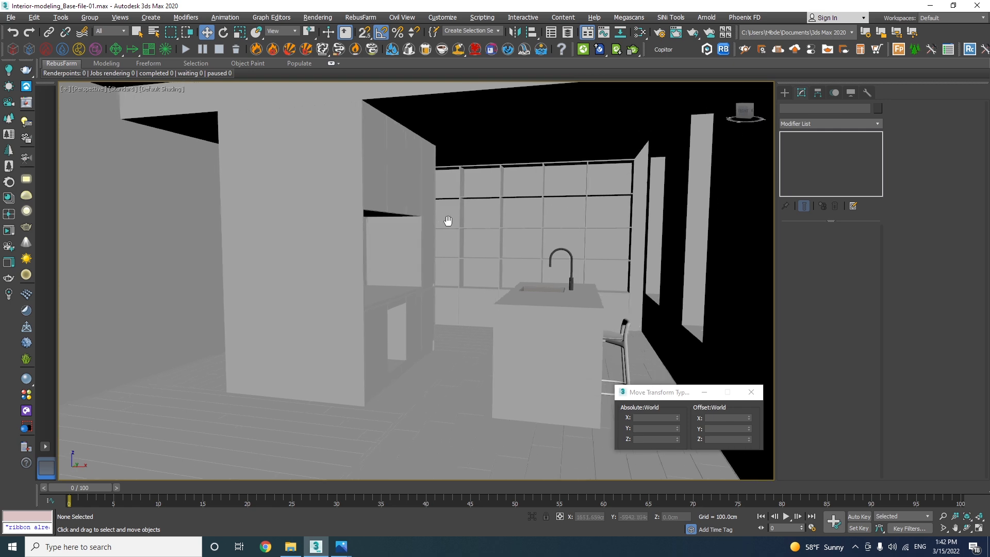
scroll(609, 247, "up", 5)
left_click_drag(955, 528, 955, 496)
left_click_drag(412, 248, 562, 258)
right_click(388, 357)
Step: In the front wireframe view, raise the bar stool to Z 33.765 cm so its feet rest on the wood boards
left_click(335, 388)
key("f")
key("z")
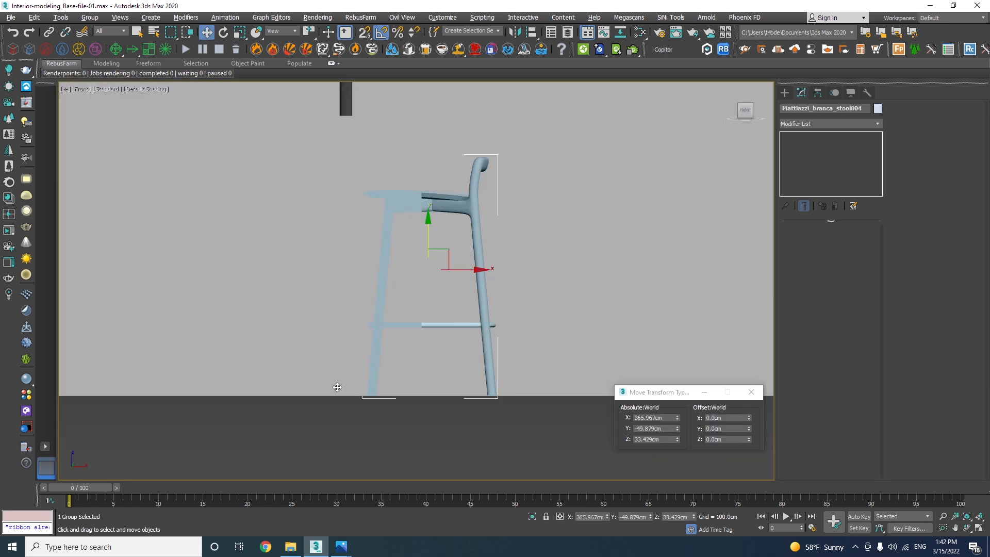
key("F3")
scroll(479, 363, "up", 5)
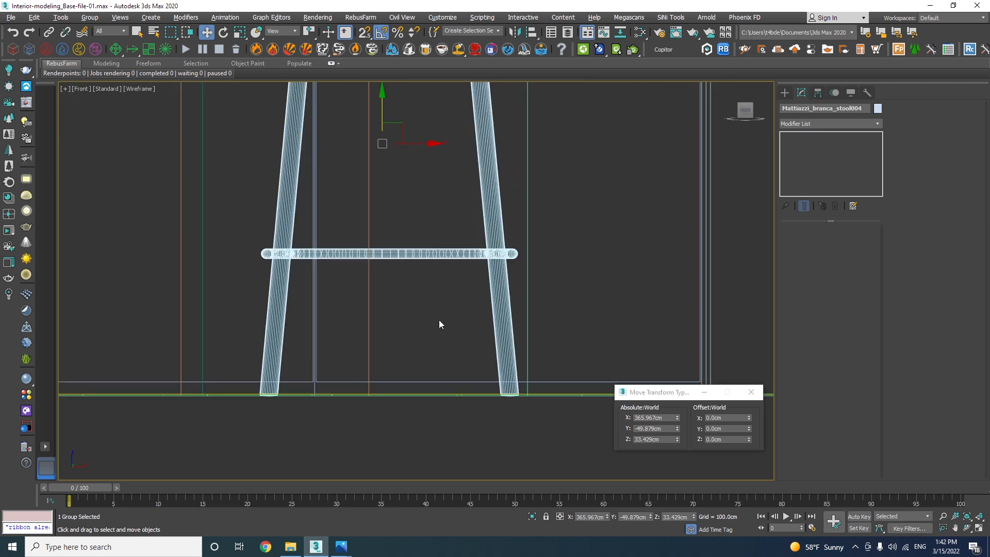
scroll(409, 268, "down", 3)
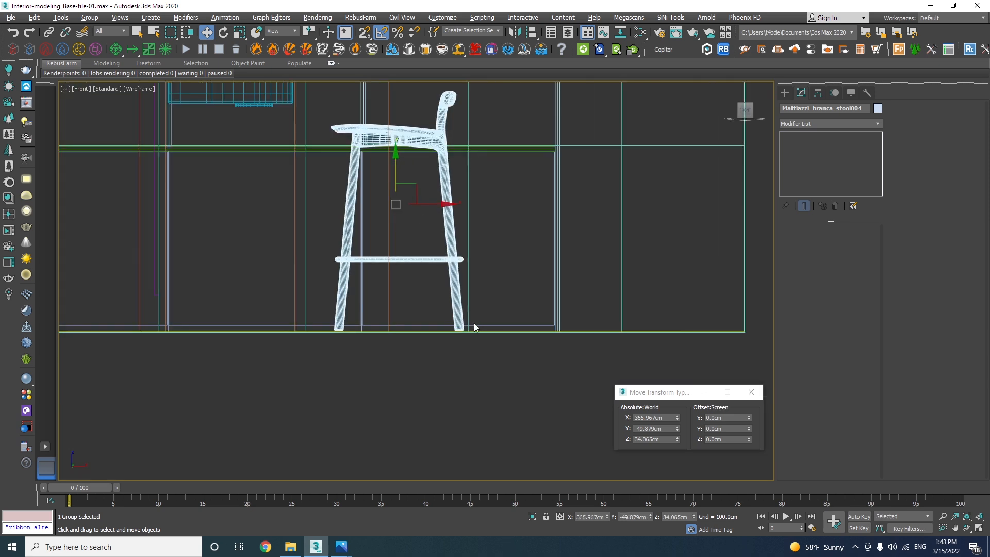
scroll(478, 320, "up", 10)
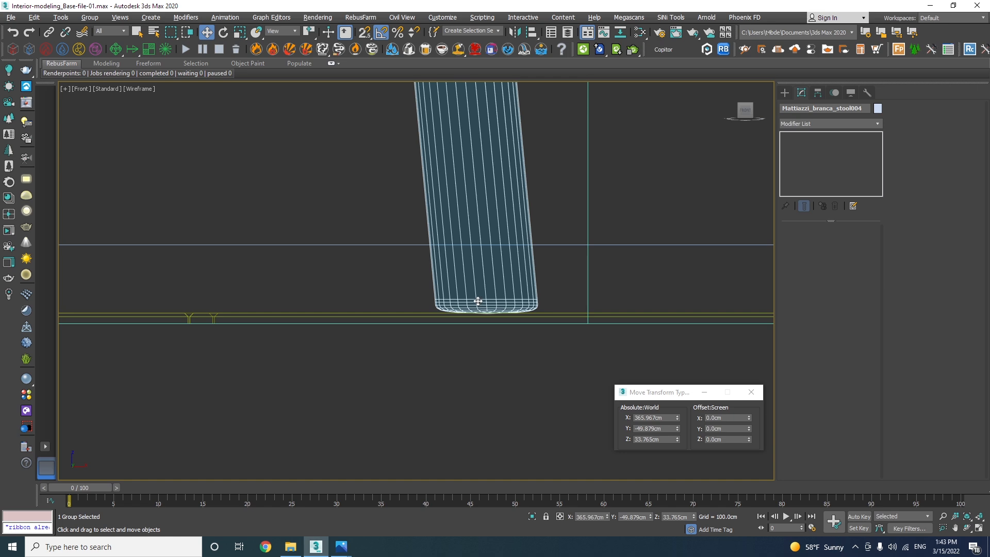
Step: In the top view, clone the bar stool about 53 cm along Y beside the kitchen island
key("t")
scroll(430, 319, "down", 6)
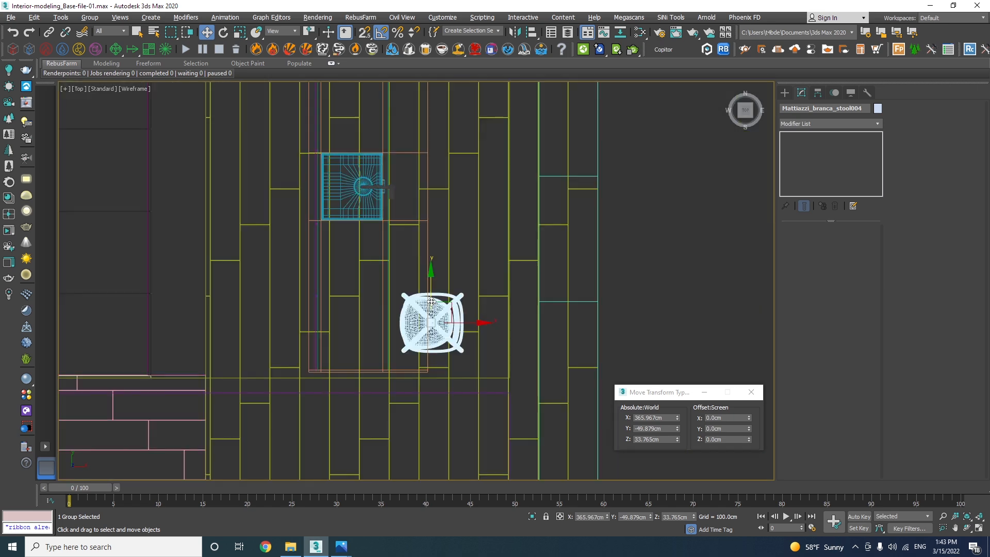
middle_click_drag(432, 294, 428, 352)
left_click_drag(429, 337, 429, 258, "shift")
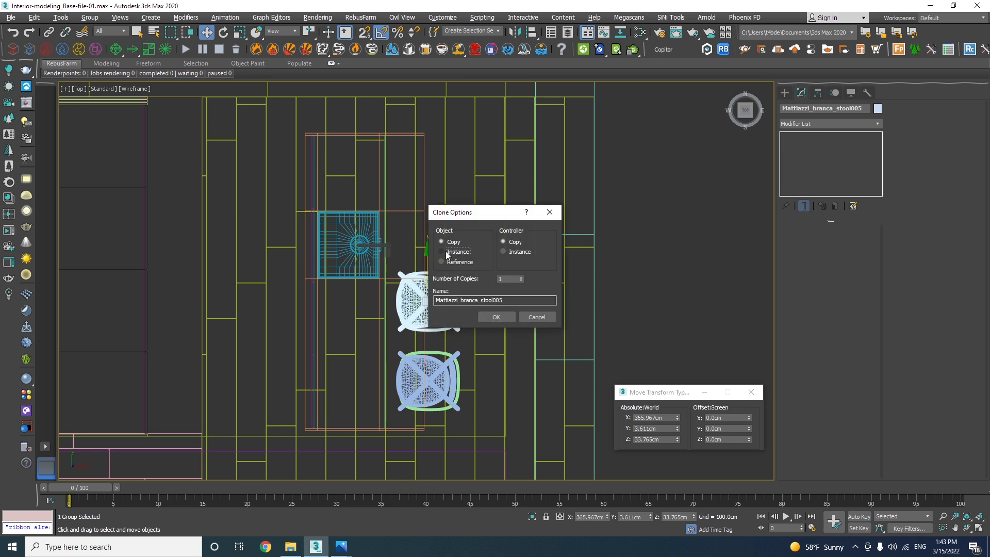
left_click(496, 318)
Step: Rotate both bar stools slightly in opposite directions, setting the original one to 170 degrees about Z
key("e")
left_click_drag(441, 347, 445, 346)
left_click(444, 380)
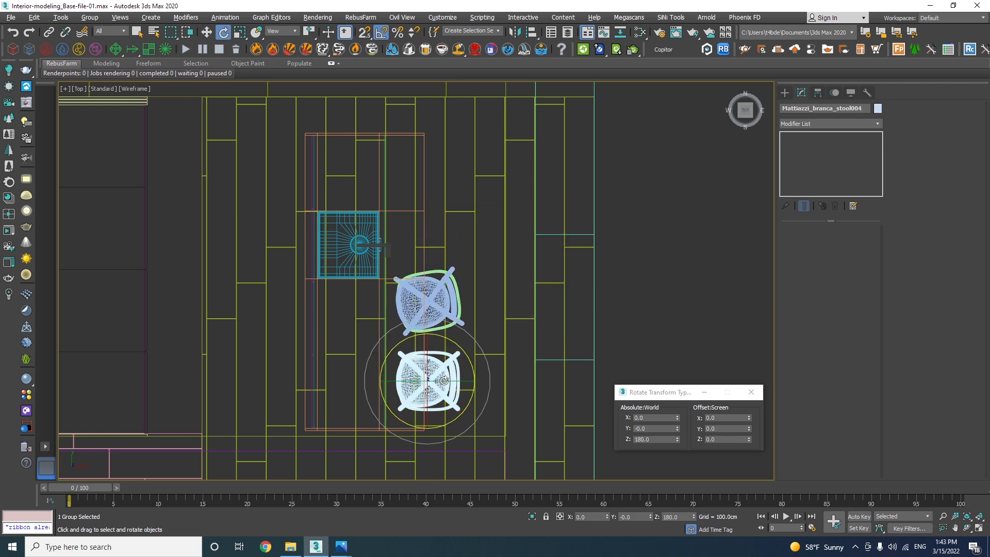
left_click_drag(455, 413, 453, 415)
Step: In the top view, select the sofa, rug, coffee table and plants together and move them beside the living room's outer wall
scroll(393, 243, "down", 8)
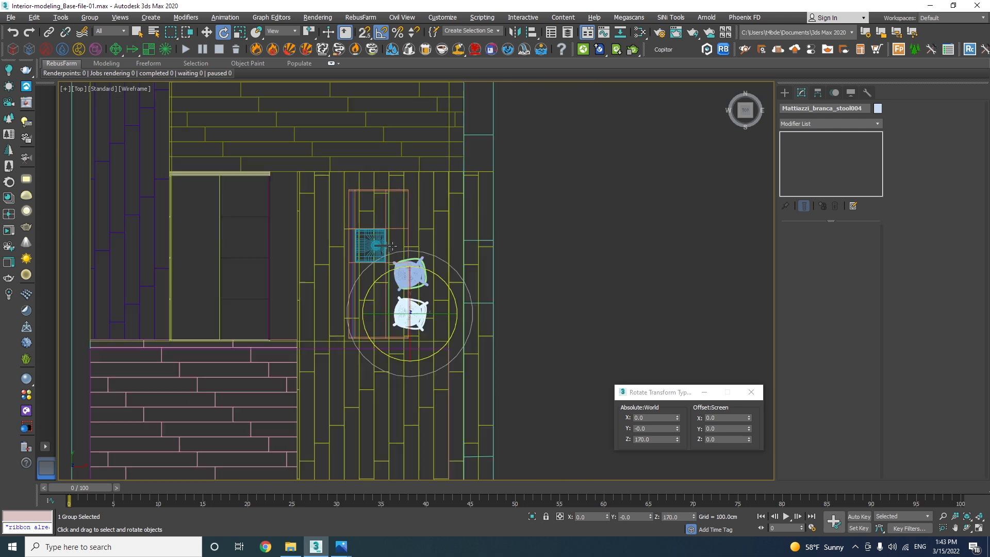
key("w")
left_click(554, 228)
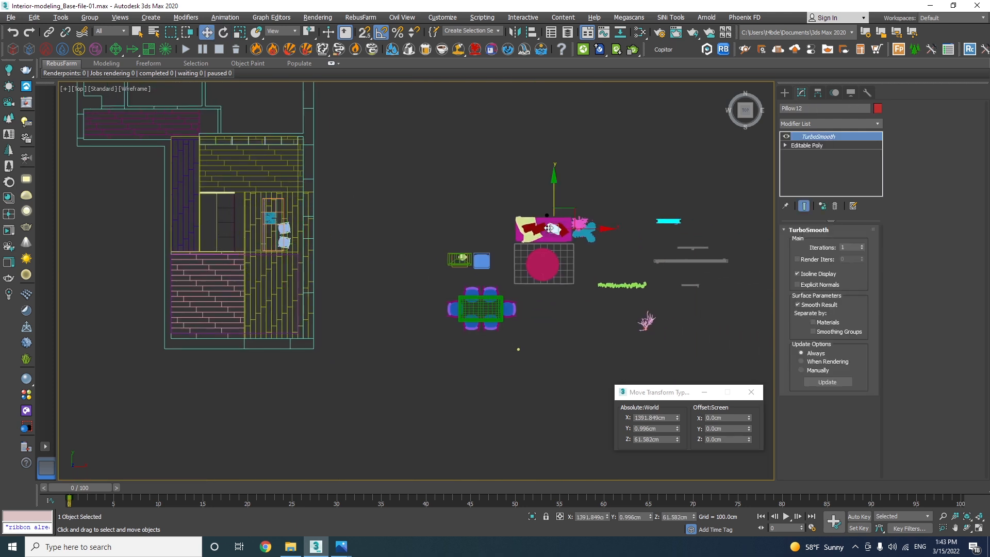
scroll(562, 230, "up", 5)
left_click(573, 268)
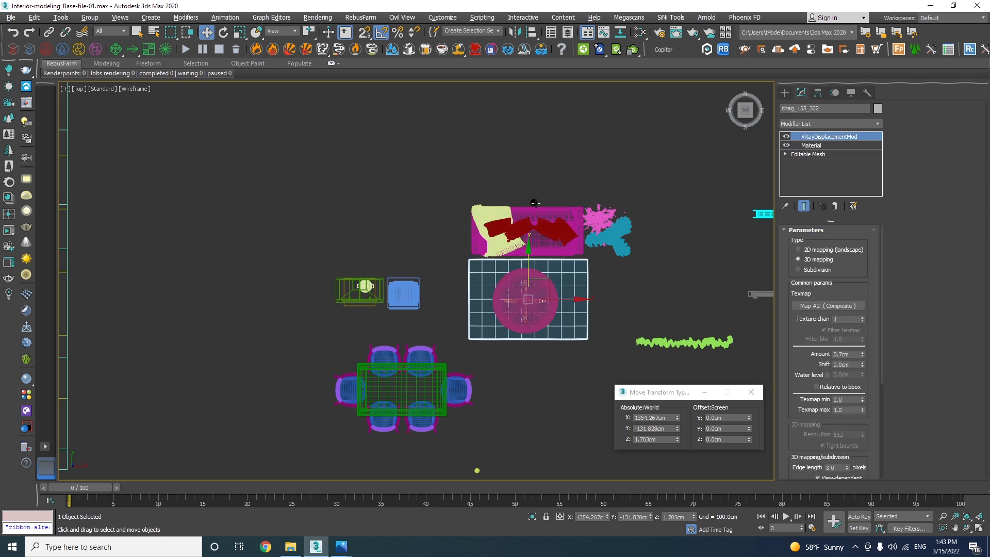
left_click_drag(461, 341, 212, 338)
scroll(541, 237, "down", 3)
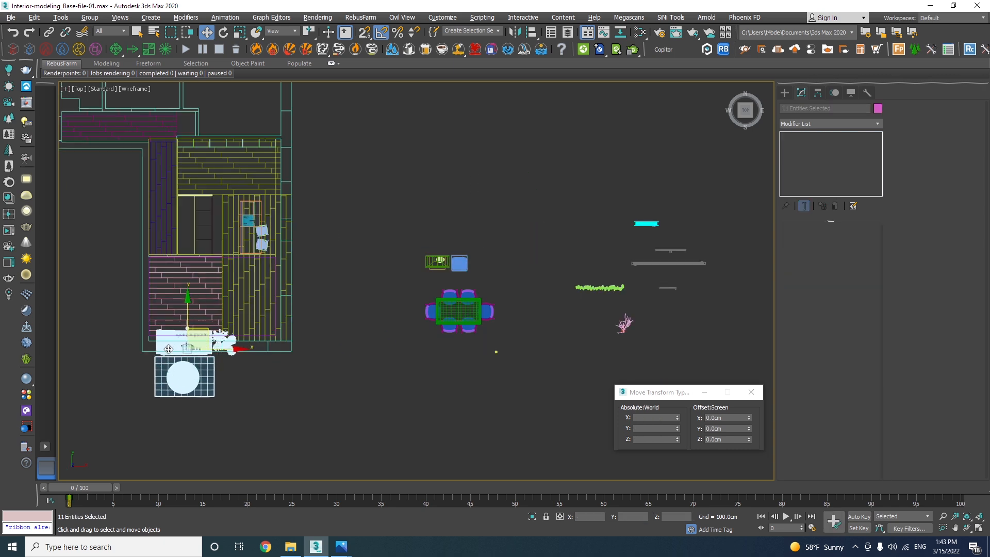
Step: Rotate the sofa set 180 degrees and place it inside the living room with the sofa along the lower wall
scroll(181, 319, "up", 4)
key("e")
middle_click_drag(229, 363, 310, 345)
left_click_drag(311, 344, 394, 315)
key("w")
left_click_drag(314, 298, 320, 235)
Step: Move the black hanging lamp group out of the room to about X 173 cm, Y -580 cm, outside the lower wall
middle_click_drag(320, 236, 204, 197, "alt")
left_click(205, 187)
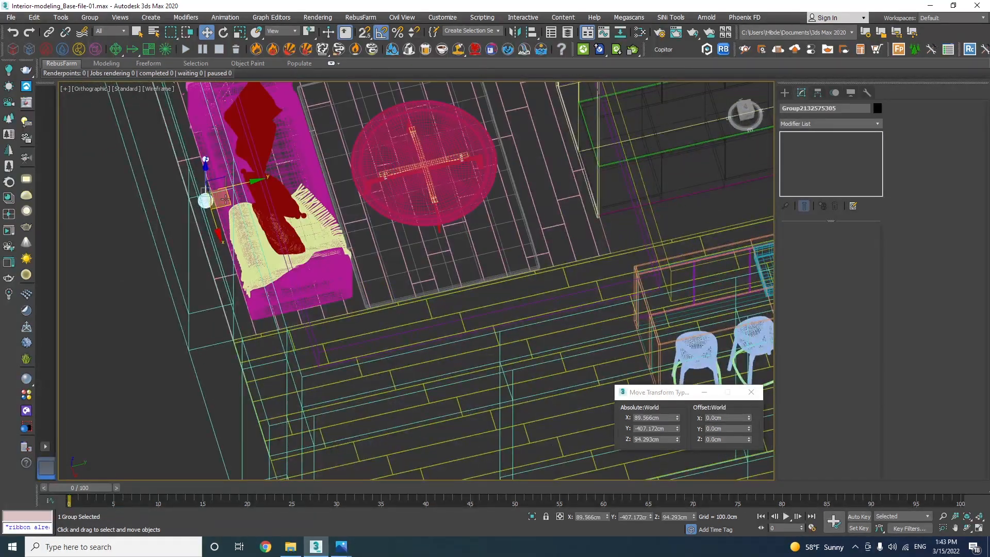
left_click_drag(233, 202, 72, 330)
scroll(254, 277, "down", 5)
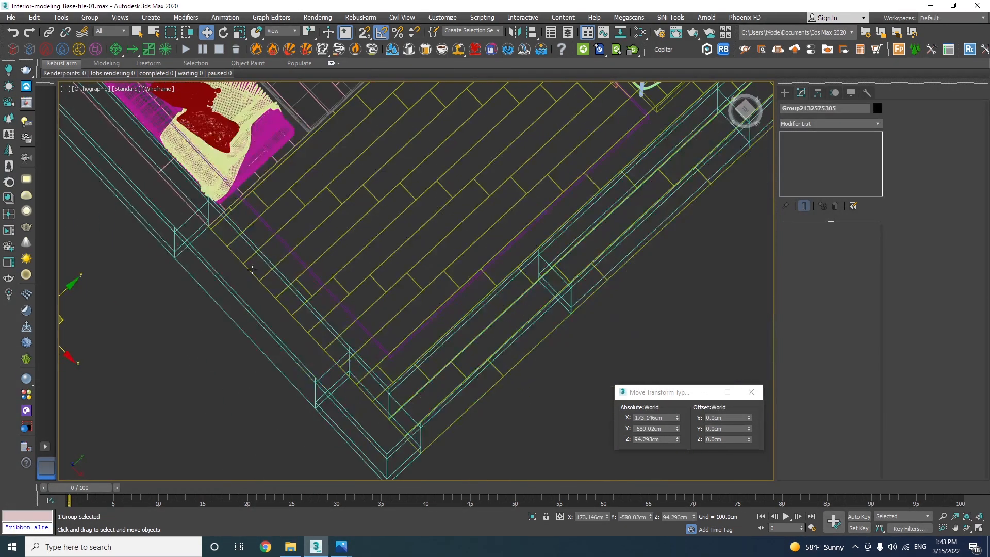
key("t")
scroll(279, 264, "up", 10)
scroll(279, 264, "down", 6)
scroll(385, 345, "up", 3)
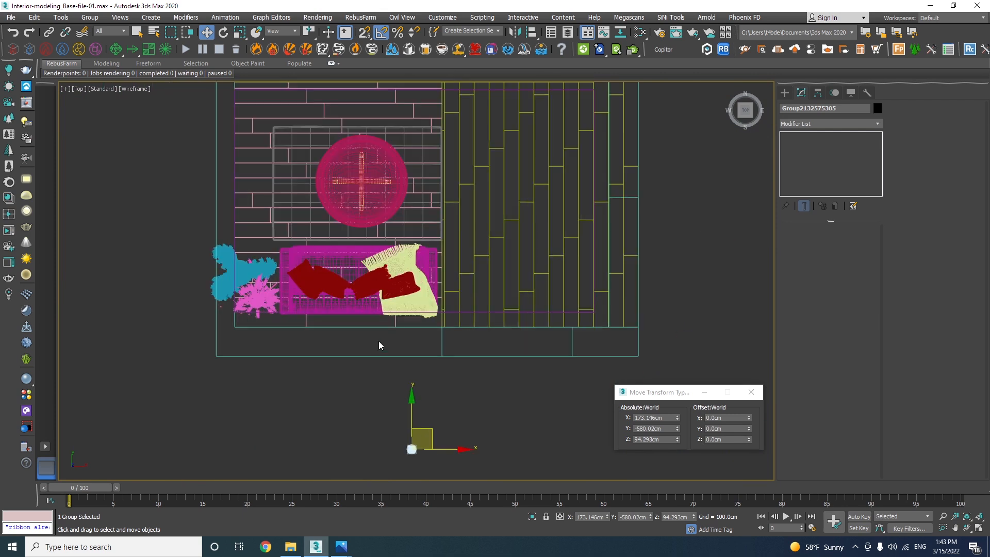
Step: Move the teal broad-leaved plant out of the living room to the empty area beyond the side wall
scroll(236, 268, "up", 3)
left_click(236, 269)
left_click_drag(234, 249, 58, 269)
Step: Select the sofa with its cushions, rug, coffee table and wheat vase without the floor and walls, and shift them slightly toward the lower wall
left_click(250, 296)
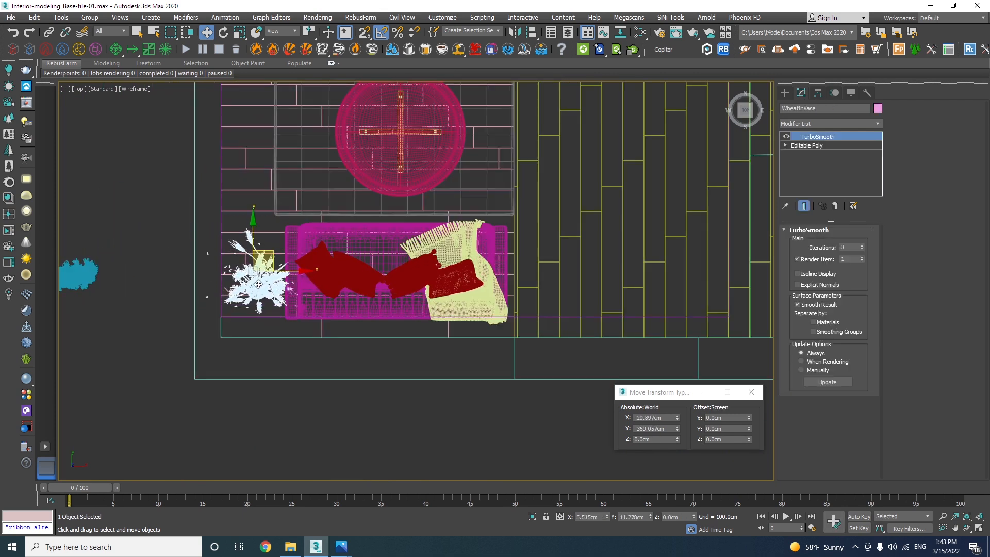
middle_click_drag(350, 299, 322, 304)
left_click(381, 279, "ctrl")
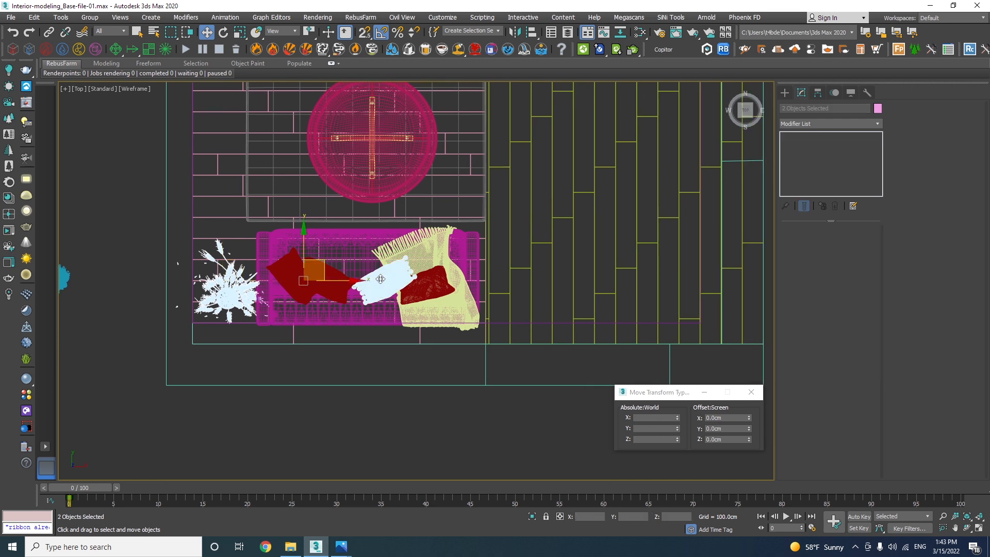
left_click_drag(209, 136, 209, 134)
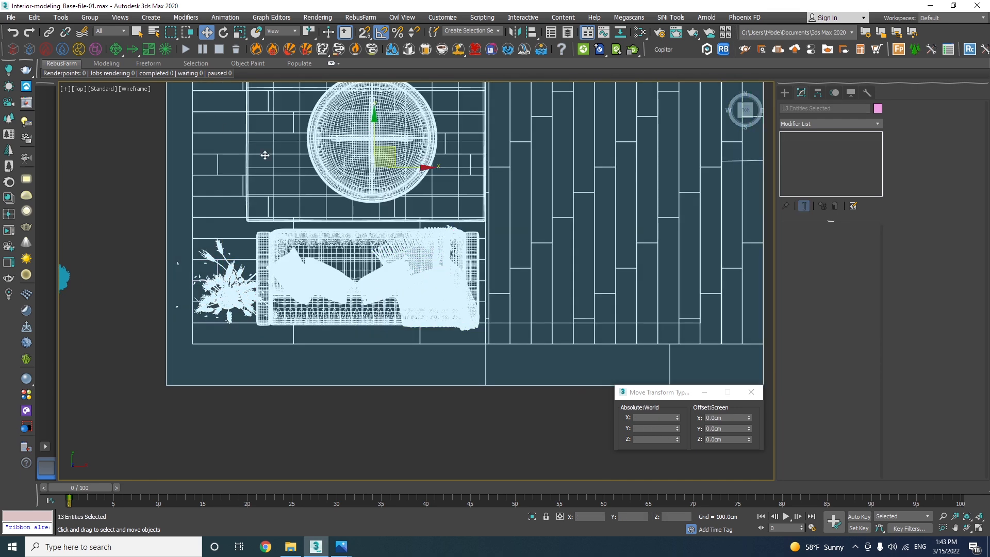
middle_click_drag(236, 141, 243, 237)
left_click(175, 232, "alt")
scroll(315, 233, "down", 2)
left_click(464, 161, "alt")
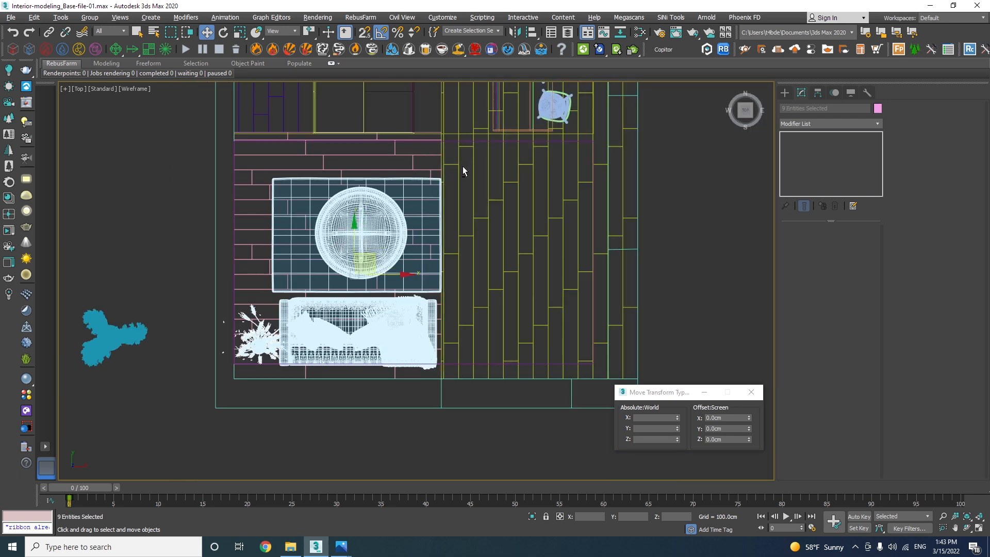
left_click_drag(374, 261, 375, 268)
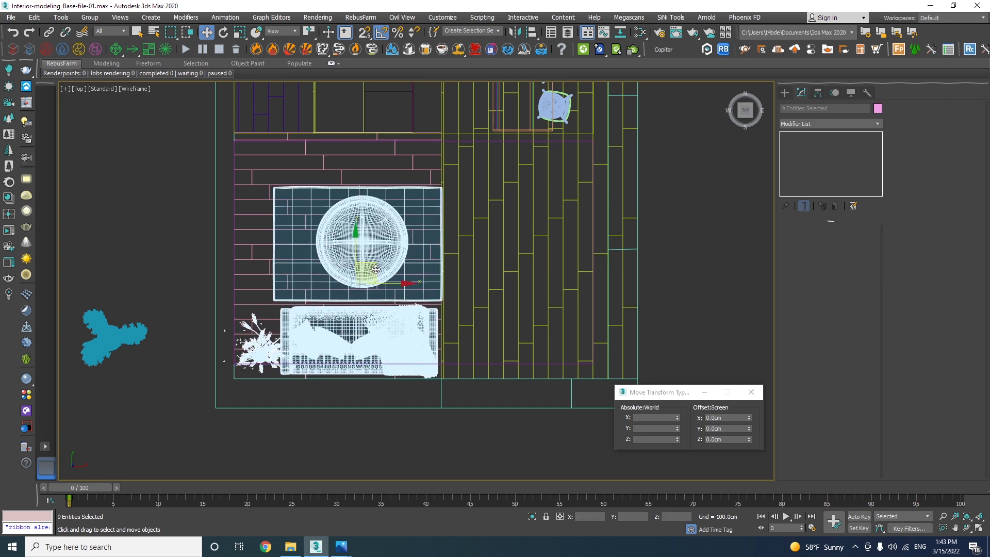
Step: In the front view, raise the selected sofa set slightly so it rests on the floor boards
key("f")
scroll(417, 278, "down", 10)
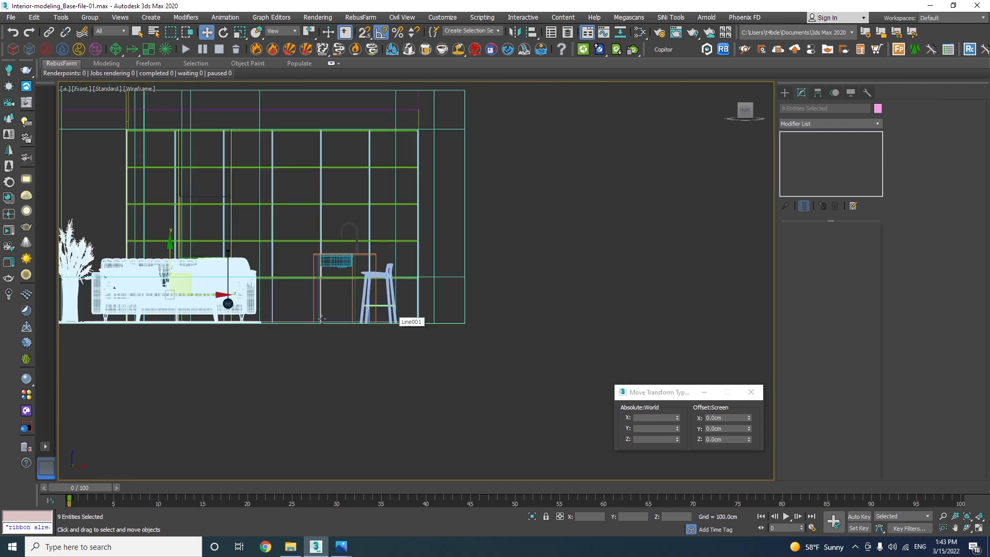
scroll(392, 225, "up", 4)
left_click_drag(469, 128, 470, 127)
scroll(374, 290, "down", 6)
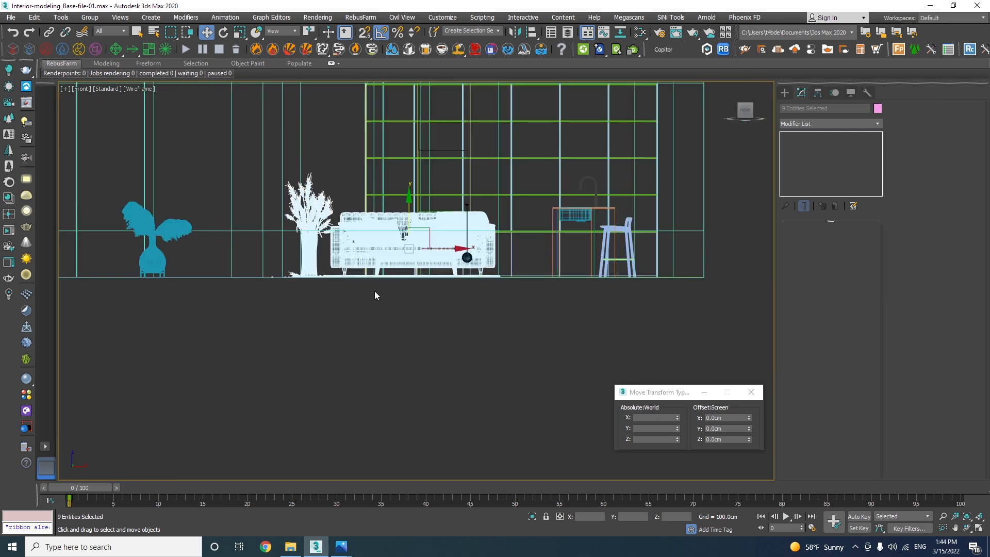
Step: In the top view, rotate the dining set 90 degrees and place it below the kitchen island at X 318.205, Y -249.925 cm
key("t")
scroll(422, 294, "down", 2)
middle_click_drag(423, 294, 322, 311)
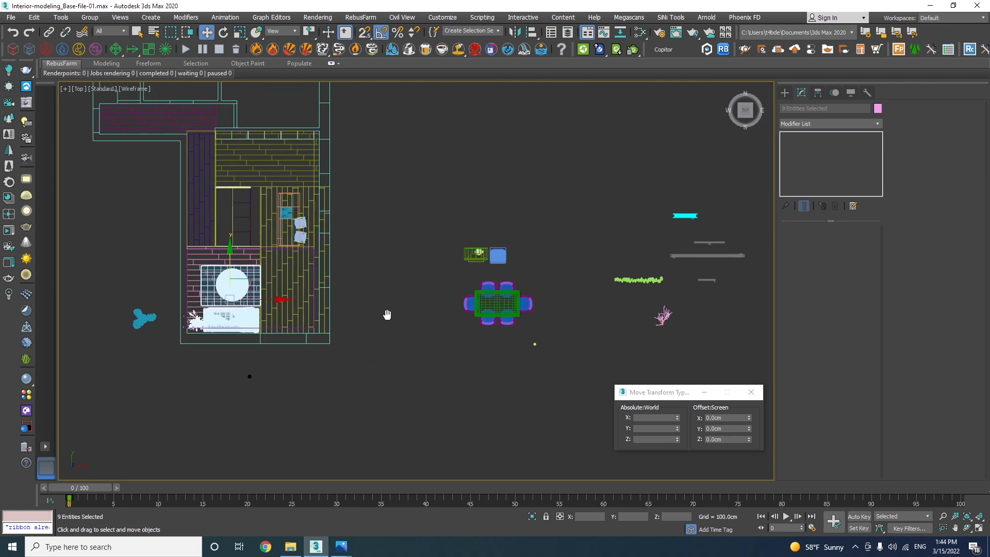
left_click(464, 309)
key("e")
left_click_drag(520, 267, 570, 272)
key("w")
left_click_drag(517, 292, 292, 274)
scroll(292, 284, "up", 5)
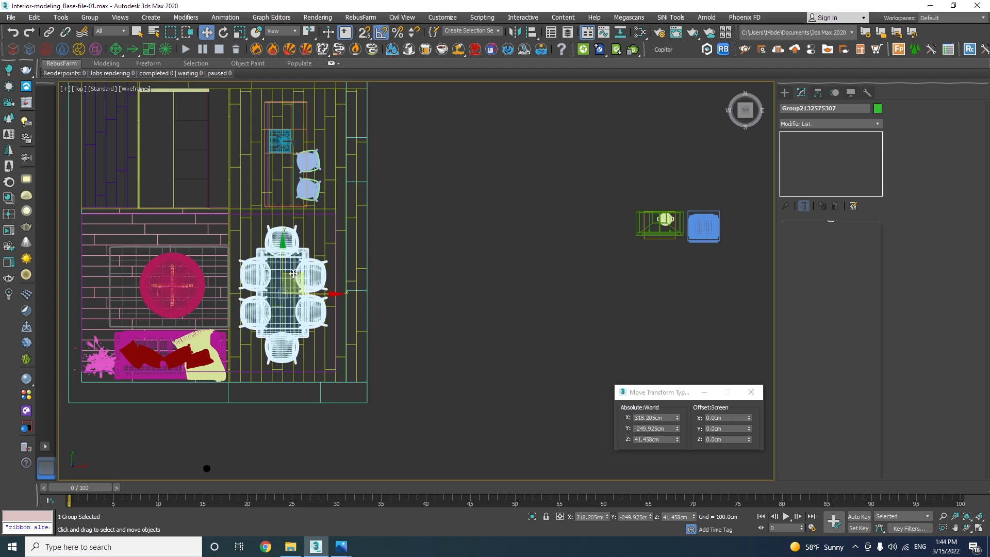
Step: In the front view, set the dining set's height to Z 41.717 cm so its legs rest on the boards, and check the contact
key("f")
scroll(532, 336, "up", 10)
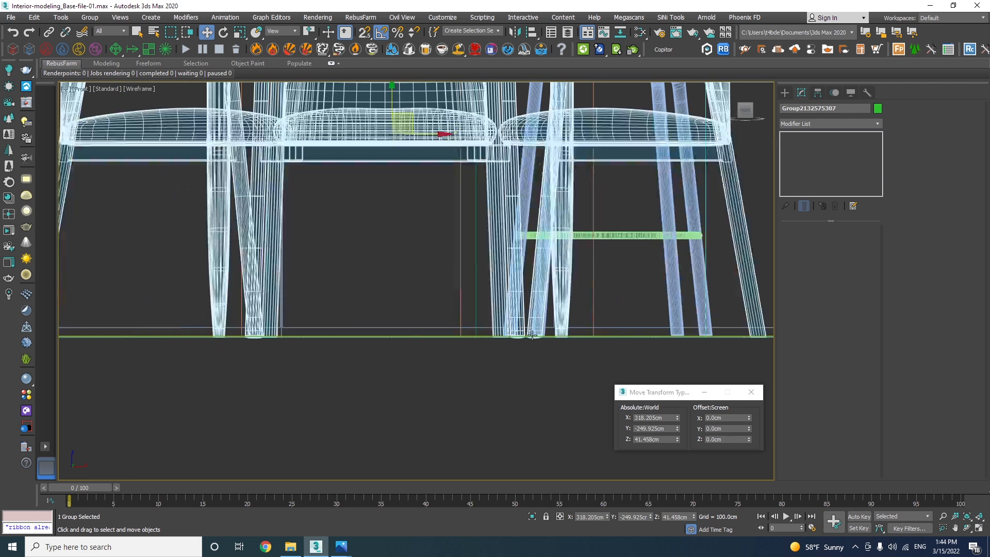
scroll(532, 335, "down", 8)
left_click_drag(444, 200, 445, 199)
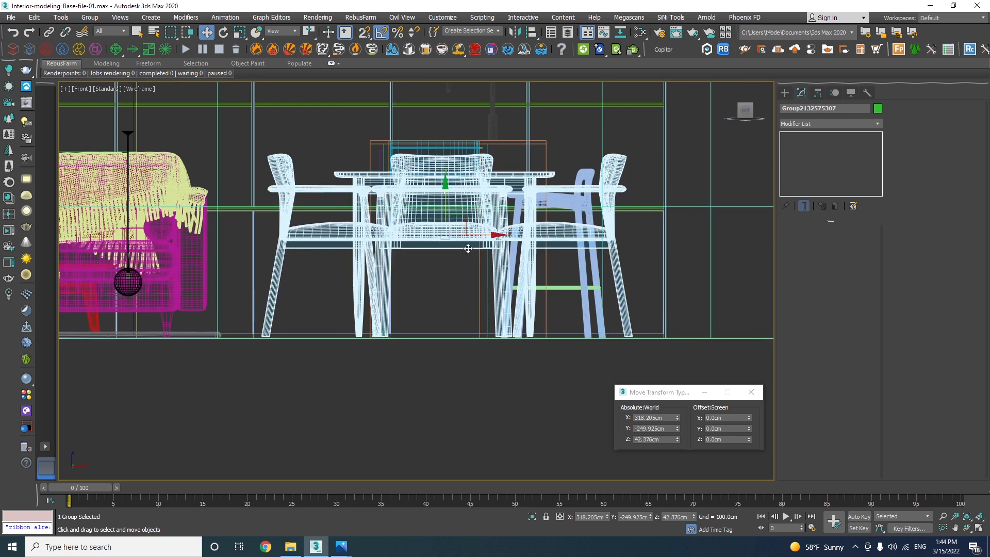
scroll(535, 304, "up", 8)
left_click_drag(535, 304, 520, 318)
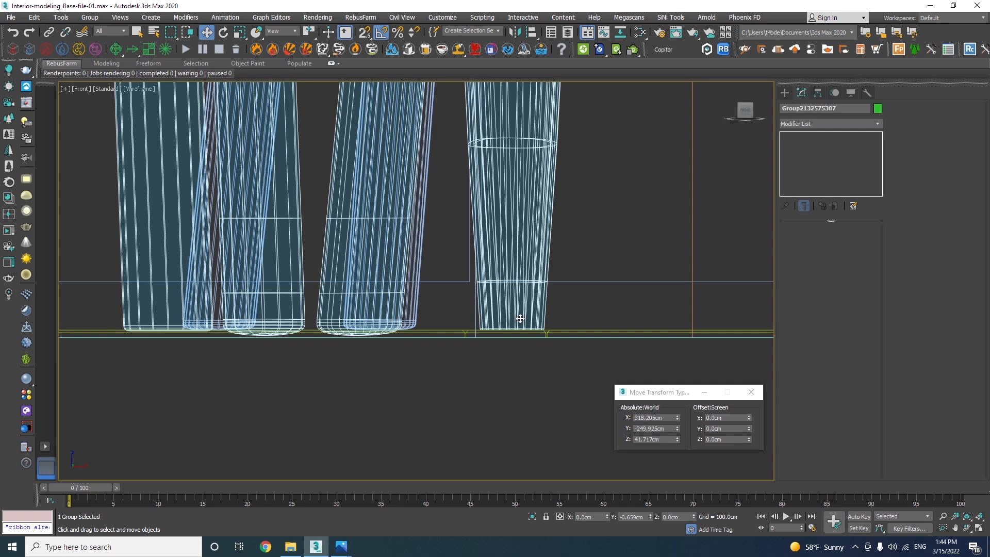
left_click(347, 331)
mouse_move(348, 331)
middle_mouse_down("alt")
mouse_move(355, 300)
mouse_move(352, 308)
middle_mouse_up("alt")
scroll(356, 300, "down", 5)
key("F3")
Step: Detach the small lower frame element from the long window mesh as a separate object
key("t")
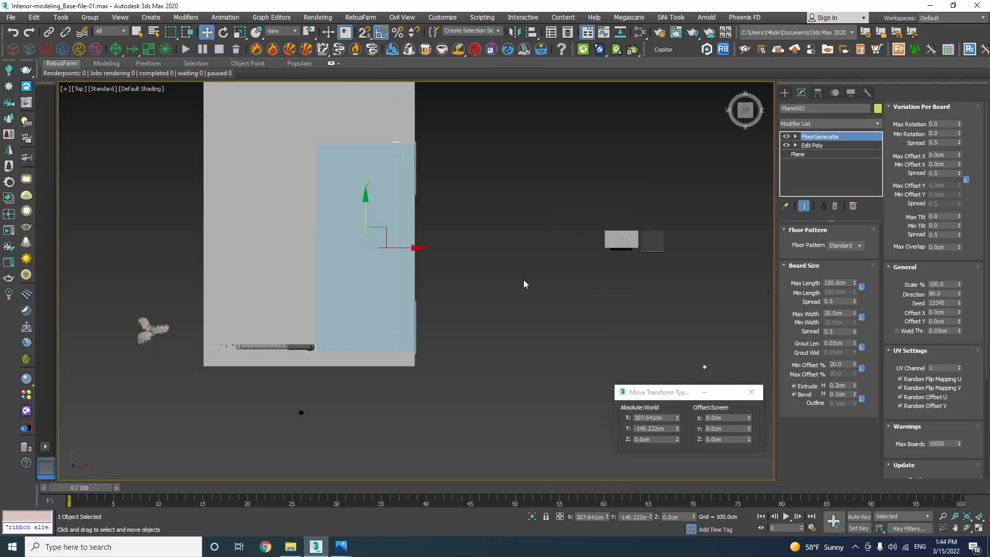
key("F3")
scroll(567, 292, "up", 5)
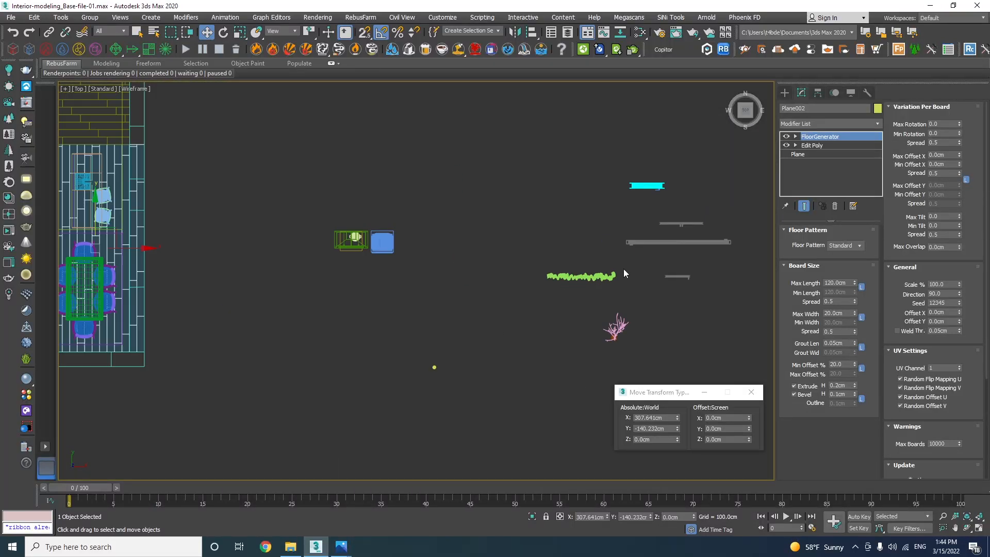
left_click(666, 242)
middle_click_drag(667, 242, 681, 256, "alt")
left_click(852, 245)
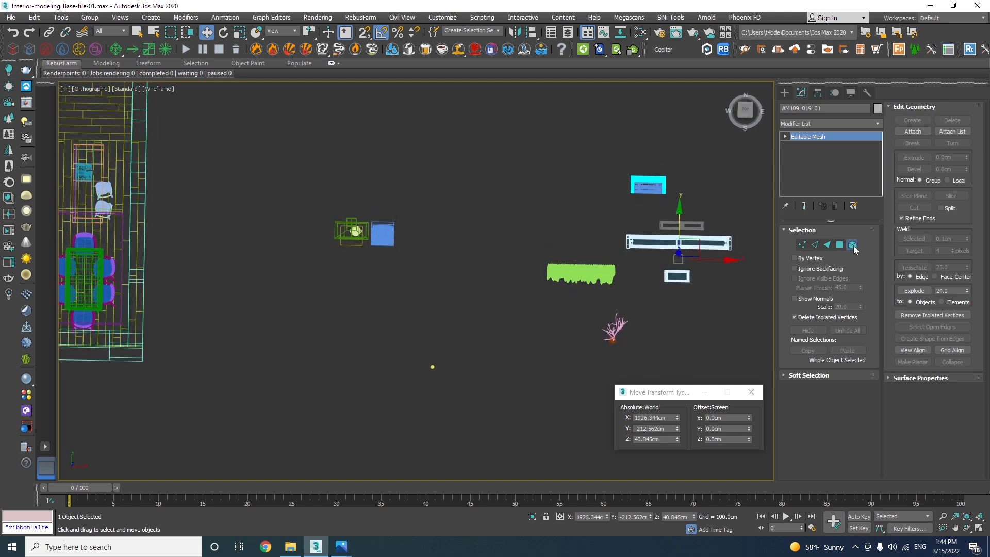
left_click_drag(720, 302, 641, 261)
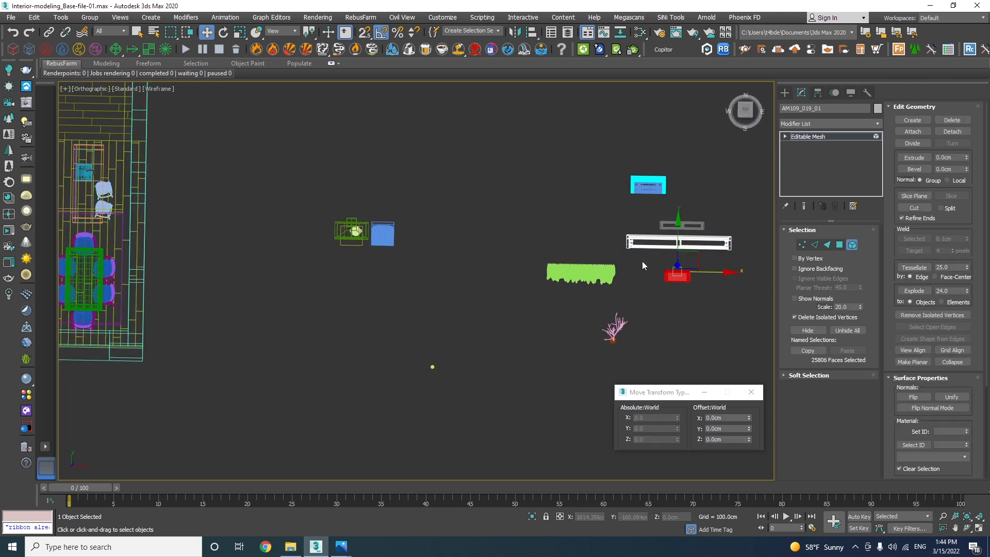
left_click(958, 131)
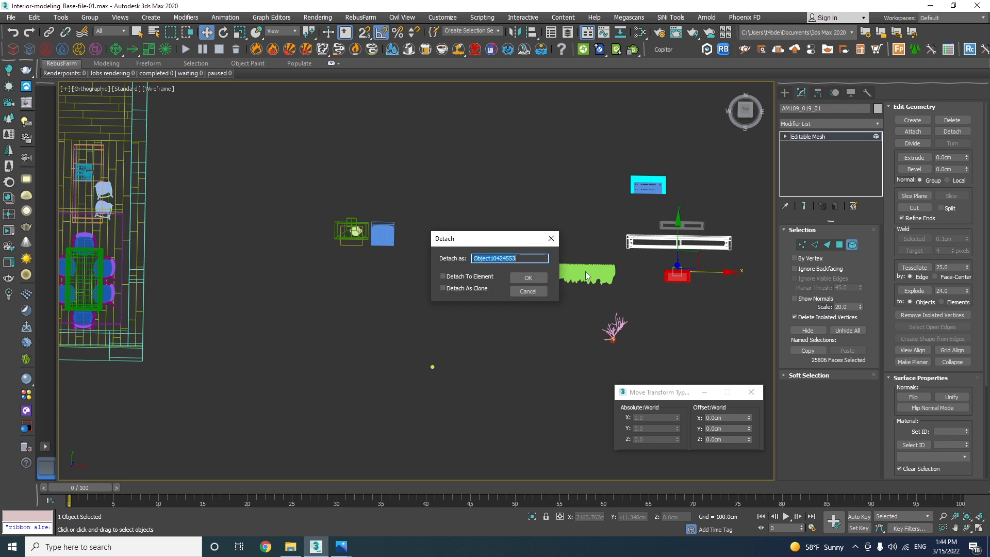
left_click(518, 278)
left_click(851, 246)
Step: Bring the long window frame to the dining area and rotate it to 90 degrees about Z in the top view
left_click_drag(698, 226, 157, 299)
key("t")
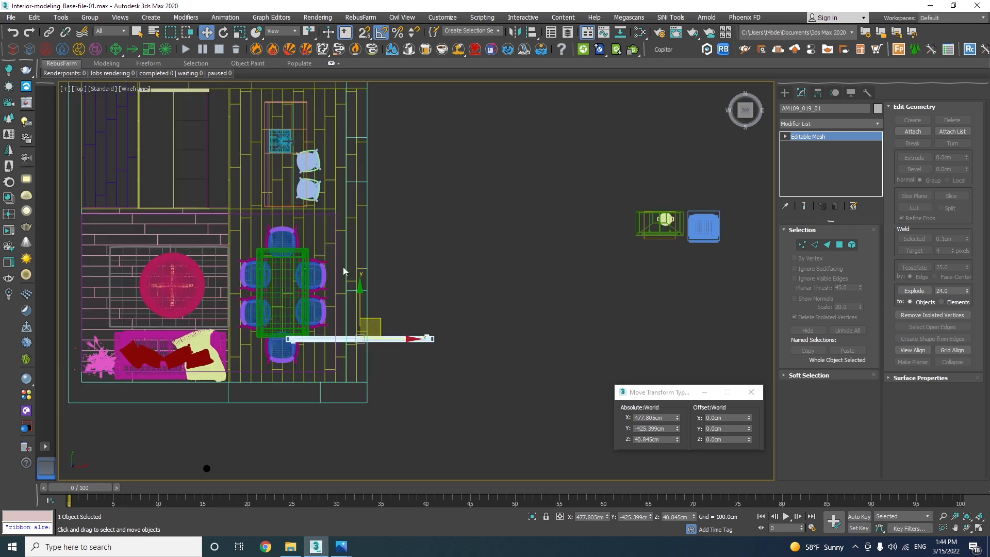
scroll(359, 338, "up", 3)
key("e")
middle_click_drag(383, 379, 392, 323)
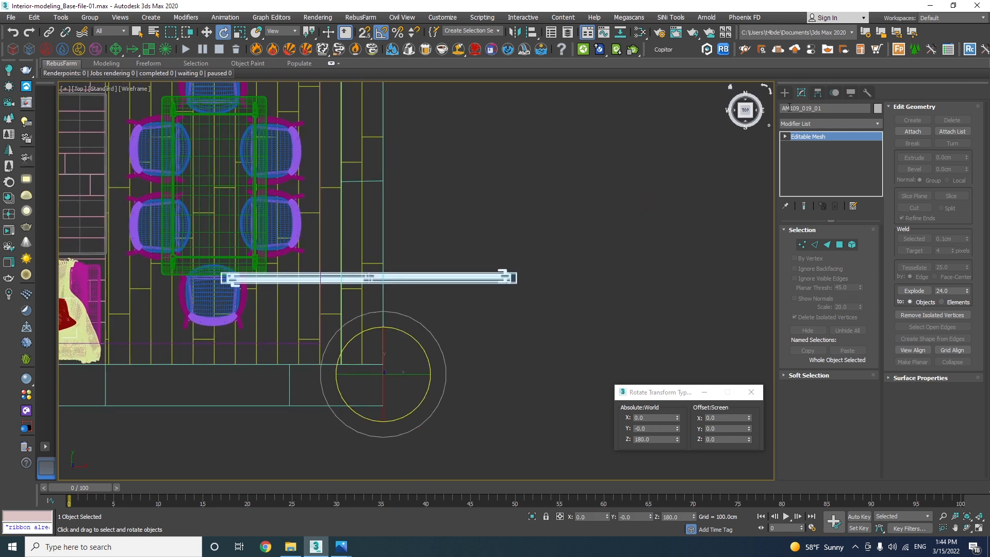
left_click_drag(400, 327, 448, 328)
Step: Align the window frame with the corner of the side wall opening at X 379.042, Y -395.827 cm
key("w")
left_click_drag(498, 356, 395, 325)
key("F3")
key("F3")
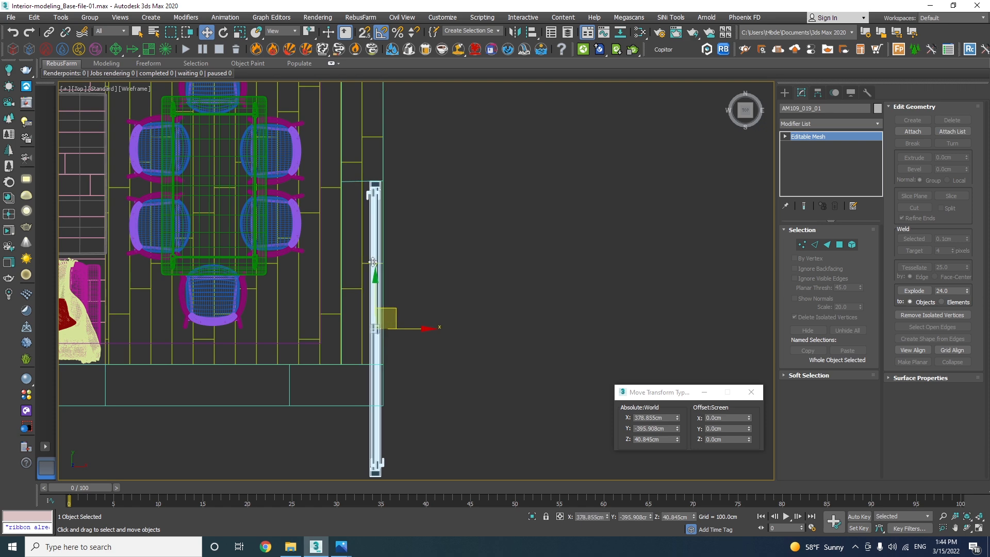
scroll(382, 175, "up", 10)
left_click_drag(374, 244, 375, 242)
scroll(367, 155, "down", 5)
scroll(368, 160, "down", 6)
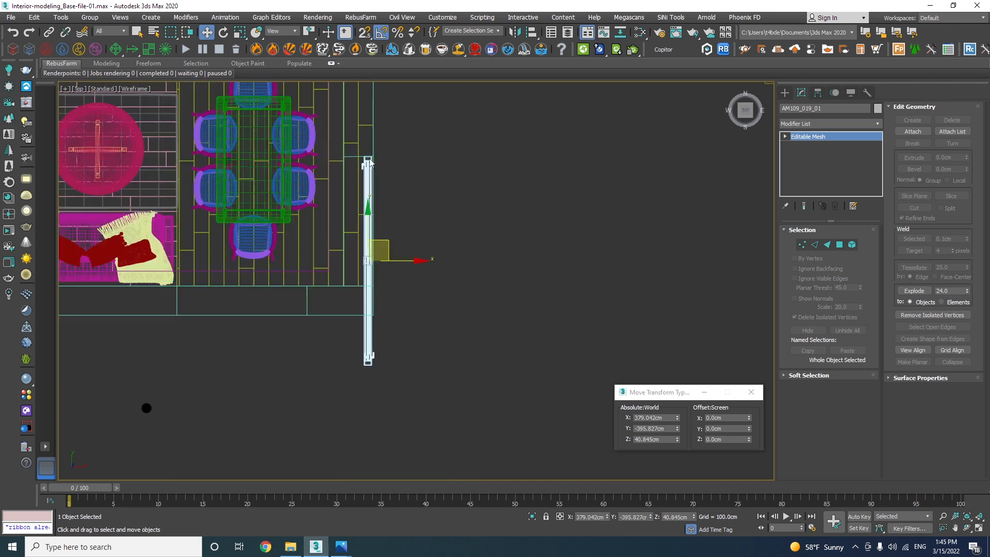
Step: Shorten the window frame by moving its lower end vertices up to the edge of the wall opening
scroll(342, 267, "up", 4)
key("1")
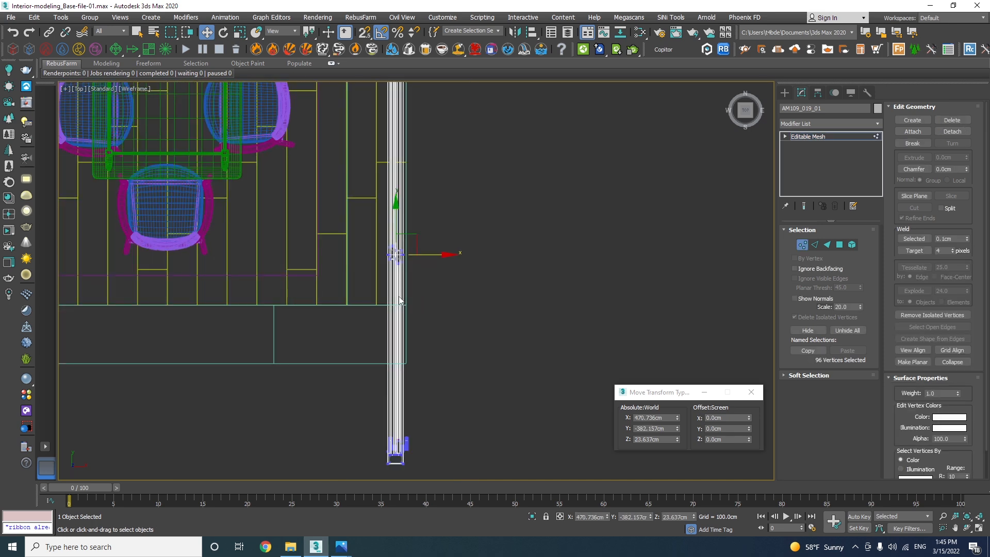
middle_click_drag(405, 299, 395, 353)
left_click_drag(360, 309, 387, 212)
scroll(388, 198, "down", 3)
middle_click_drag(428, 280, 435, 219)
left_click_drag(453, 276, 397, 356)
left_click_drag(417, 304, 405, 194)
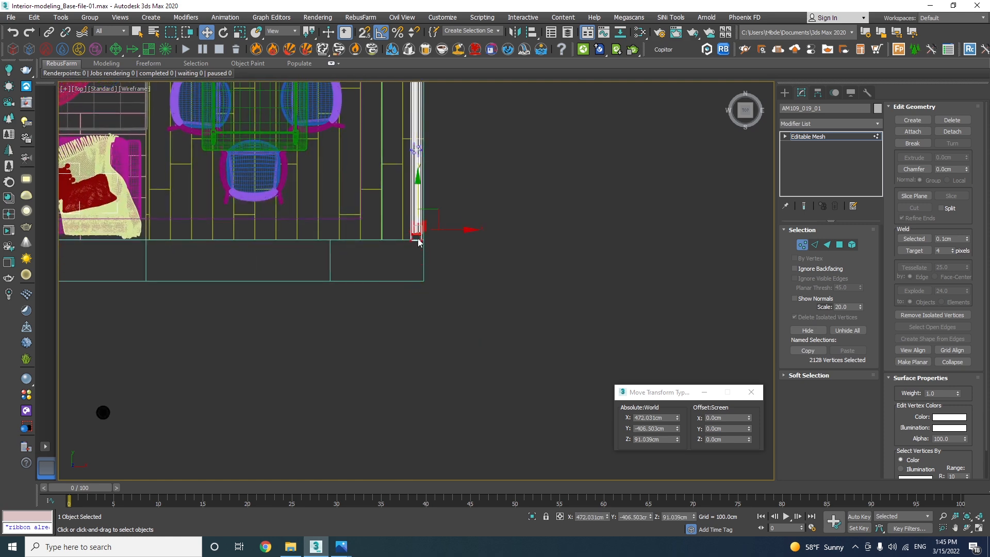
Step: Move the window's middle vertices along Y to the centre of the shortened frame and finish the vertex editing
scroll(437, 248, "up", 5)
left_click_drag(452, 264, 411, 252)
scroll(442, 303, "down", 6)
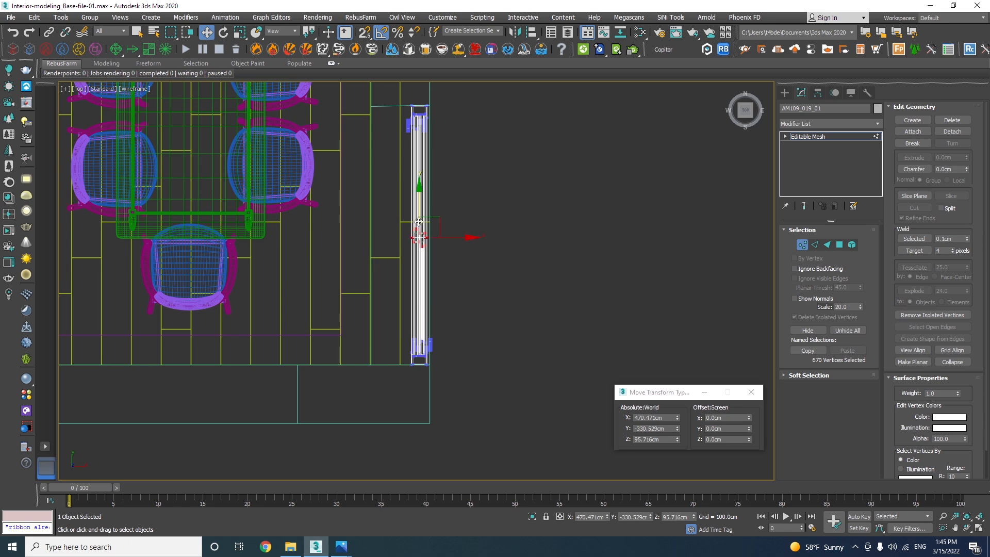
key("1")
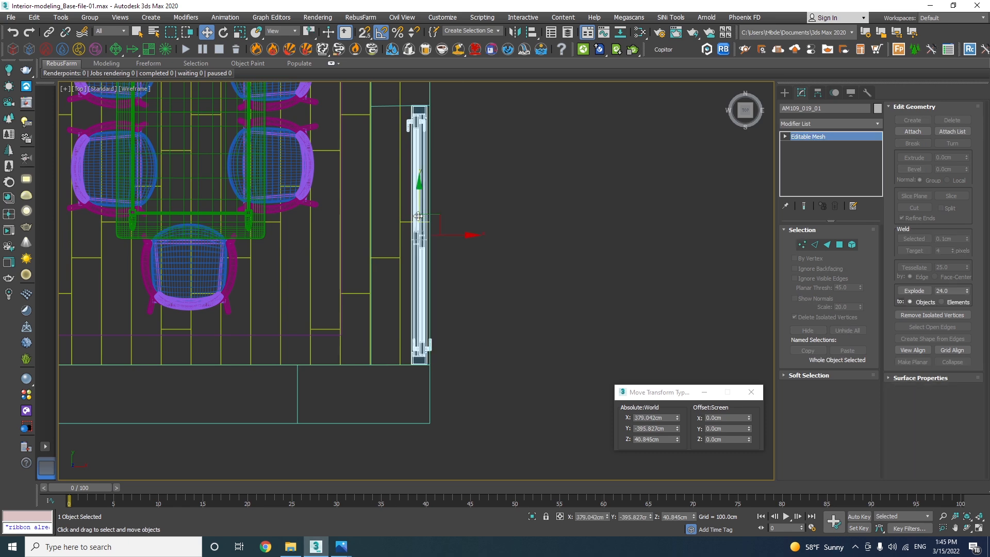
Step: Clone the window as a copy rotated -90 degrees and move it into the lower wall opening at X 233.668, Y -338.075 cm
scroll(361, 379, "down", 3)
key("e")
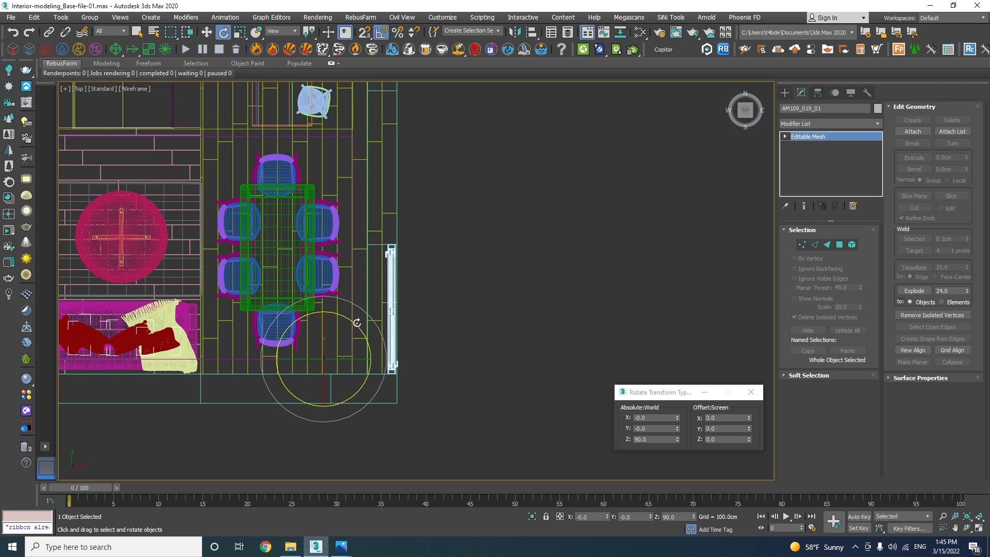
left_click_drag(345, 320, 395, 317, "shift")
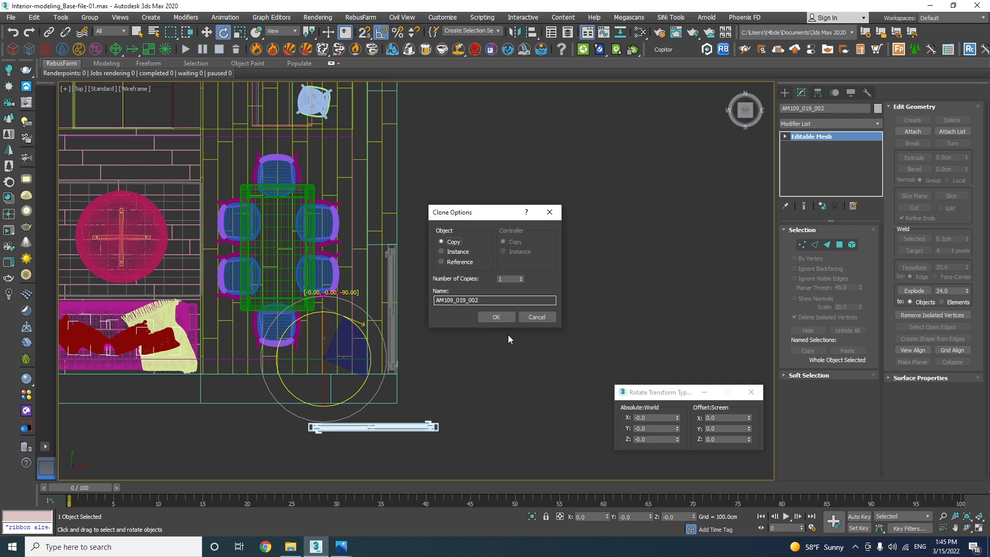
left_click(496, 317)
mouse_move(387, 407)
left_mouse_down()
mouse_move(381, 392)
mouse_move(280, 361)
left_mouse_up()
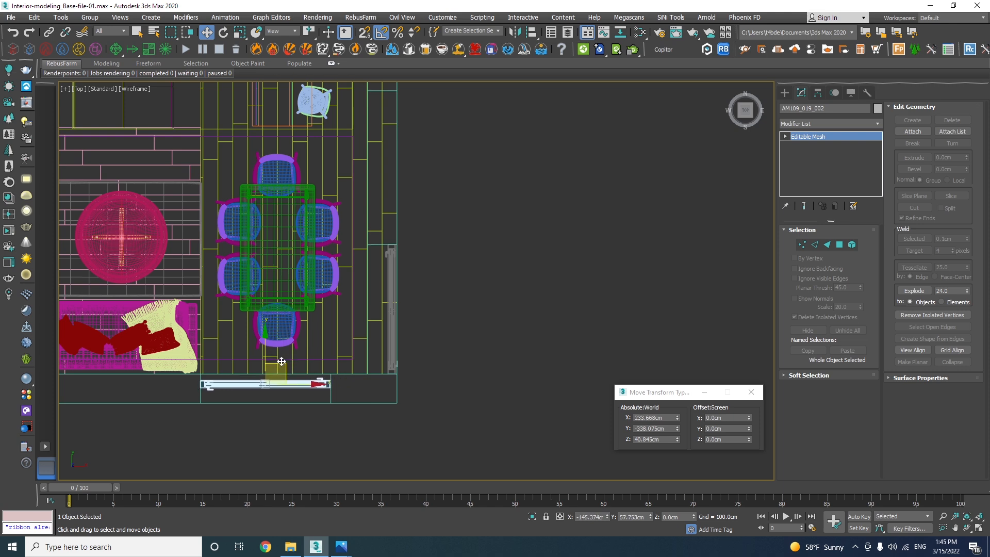
Step: Move the rotated window copy to the outer side of the lower wall opening at X 234.765, Y -357.258 cm
scroll(310, 385, "up", 5)
left_click_drag(360, 389, 359, 505)
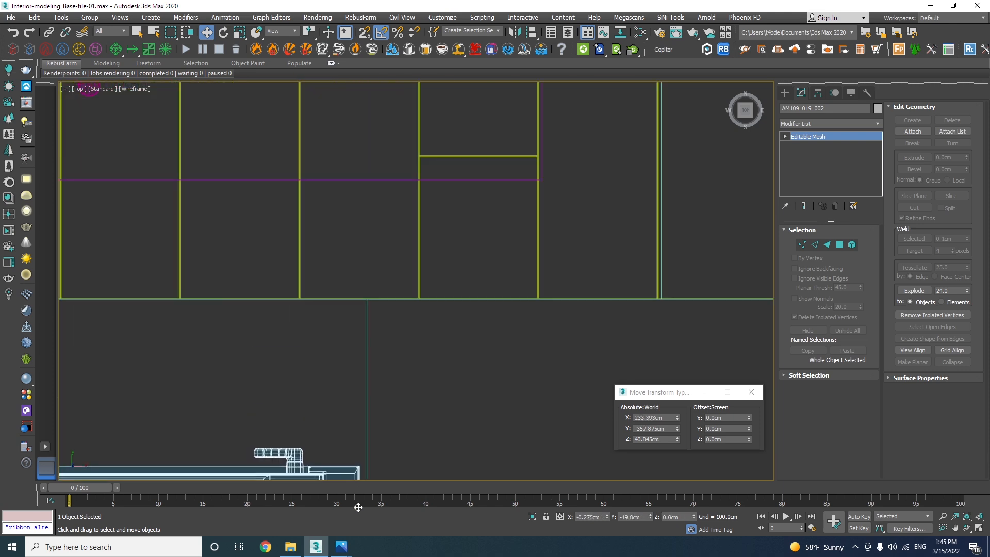
middle_click_drag(371, 434, 360, 257)
left_click_drag(347, 341, 355, 338)
scroll(417, 283, "down", 4)
middle_click_drag(389, 256, 486, 299)
scroll(334, 312, "up", 3)
scroll(334, 313, "up", 3)
scroll(324, 310, "down", 3)
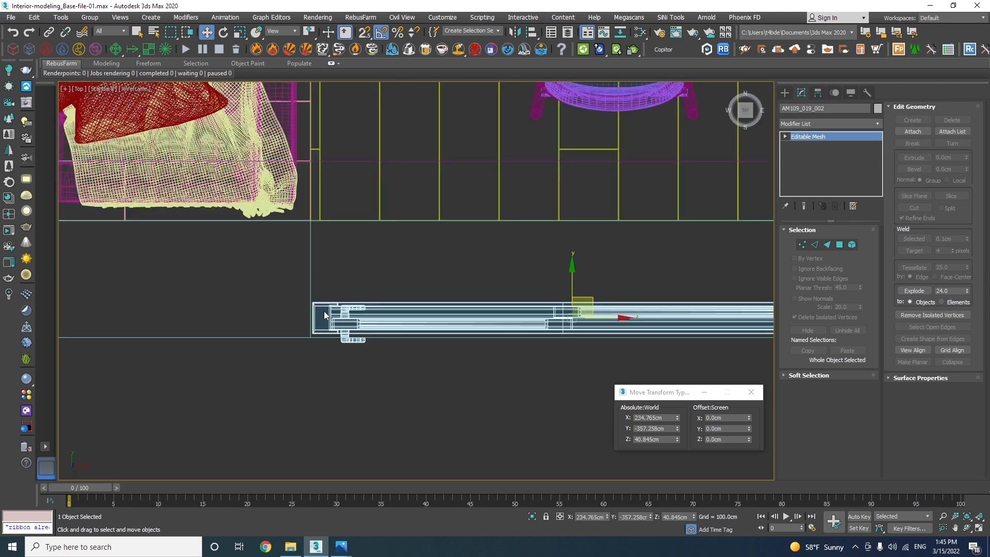
Step: Shift the wall vertices at one end of the lower window opening about 0.6 cm along X to meet the frame
left_click(309, 275)
key("1")
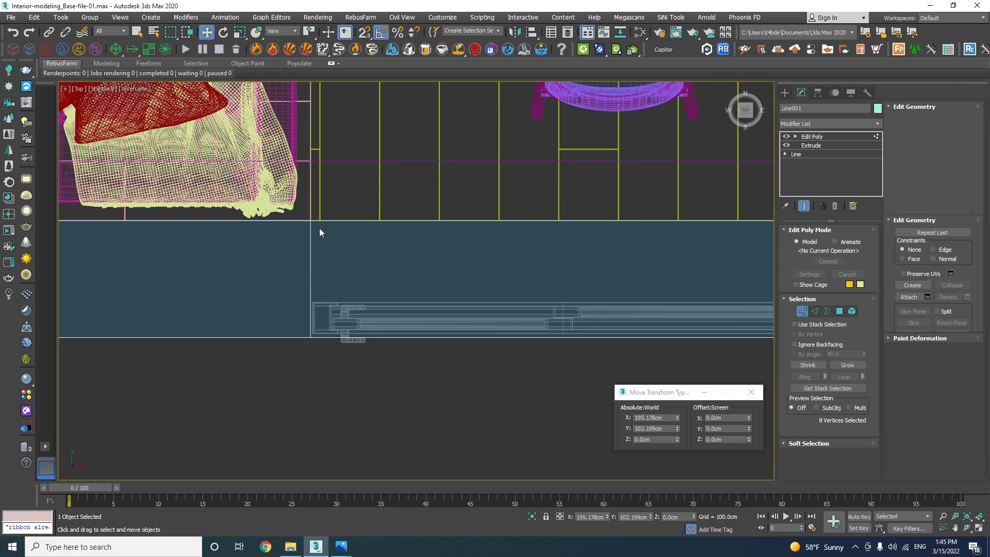
left_click_drag(282, 394, 285, 390)
scroll(319, 304, "up", 3)
left_click_drag(317, 283, 321, 282)
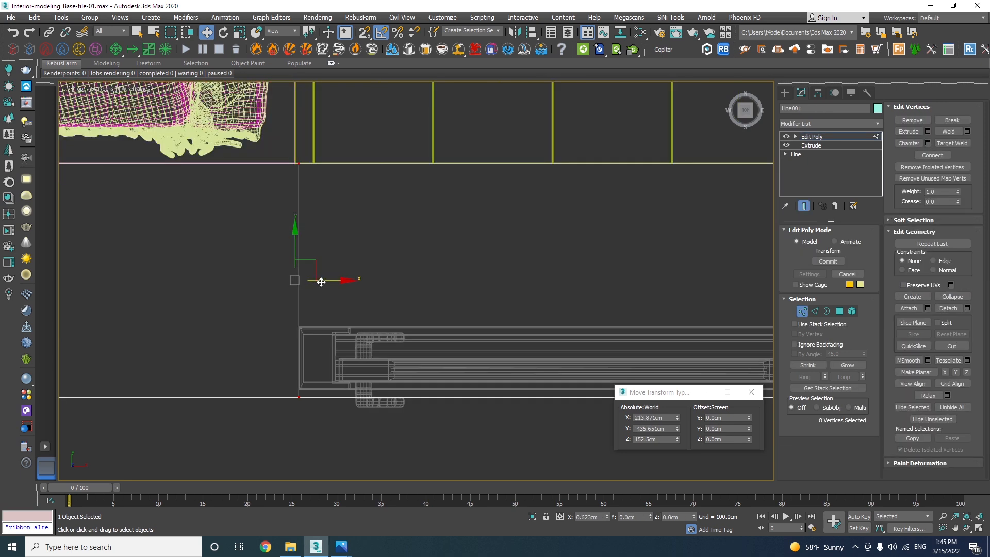
key("1")
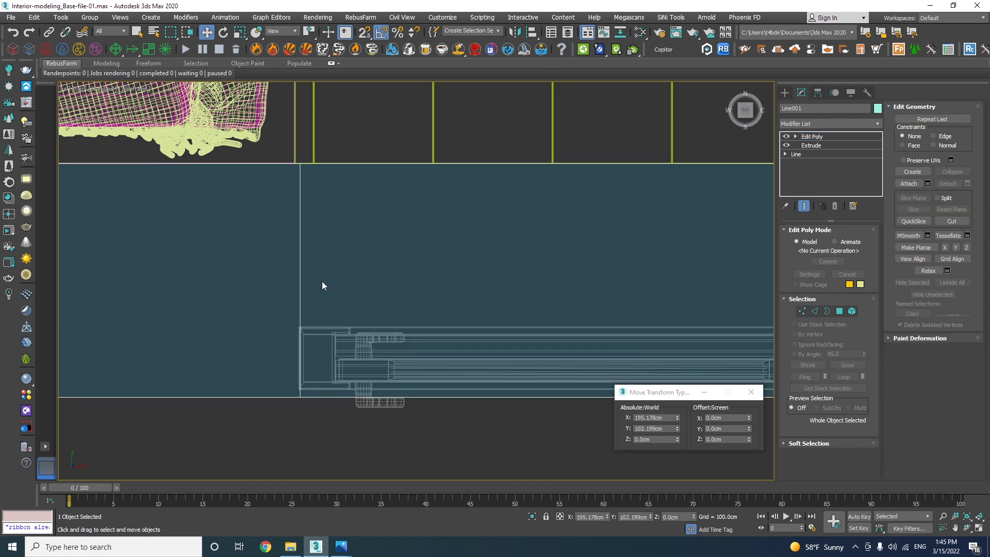
scroll(309, 295, "down", 5)
Step: Move the lower edge of the dining area's floor plane along Y to the outer face of the wall
left_click(398, 235)
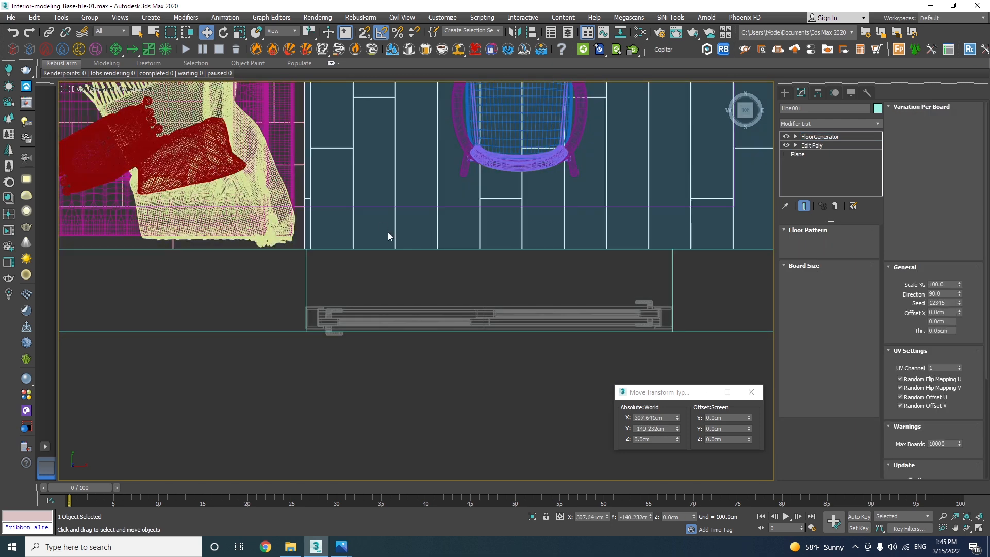
middle_click_drag(570, 274, 497, 283)
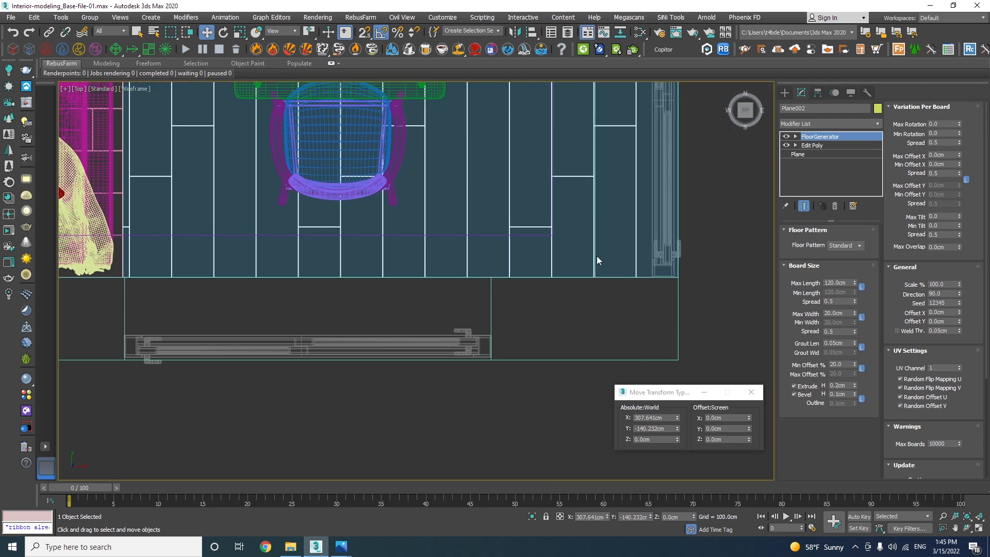
left_click(815, 148)
key("2")
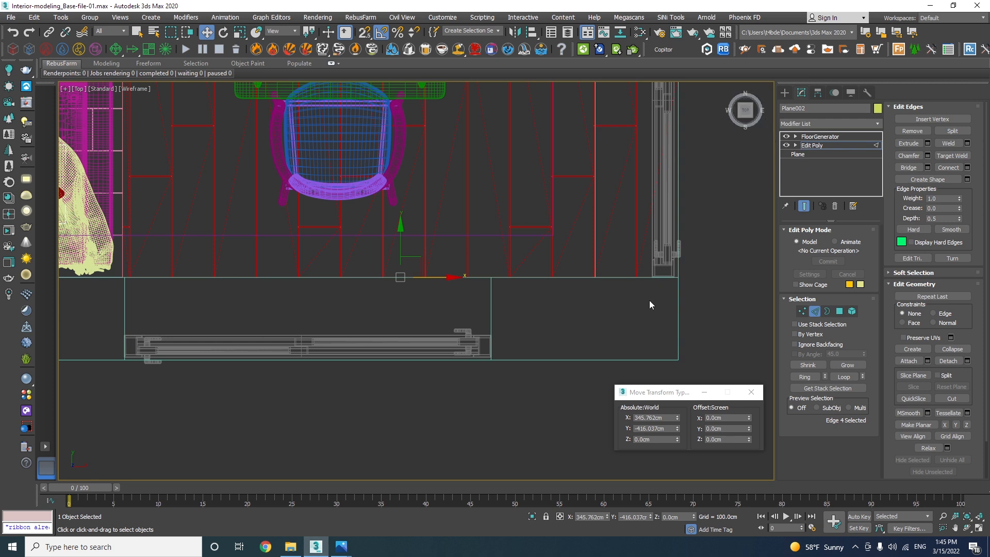
left_click_drag(394, 252, 371, 326)
key("2")
scroll(452, 290, "down", 3)
scroll(449, 351, "down", 2)
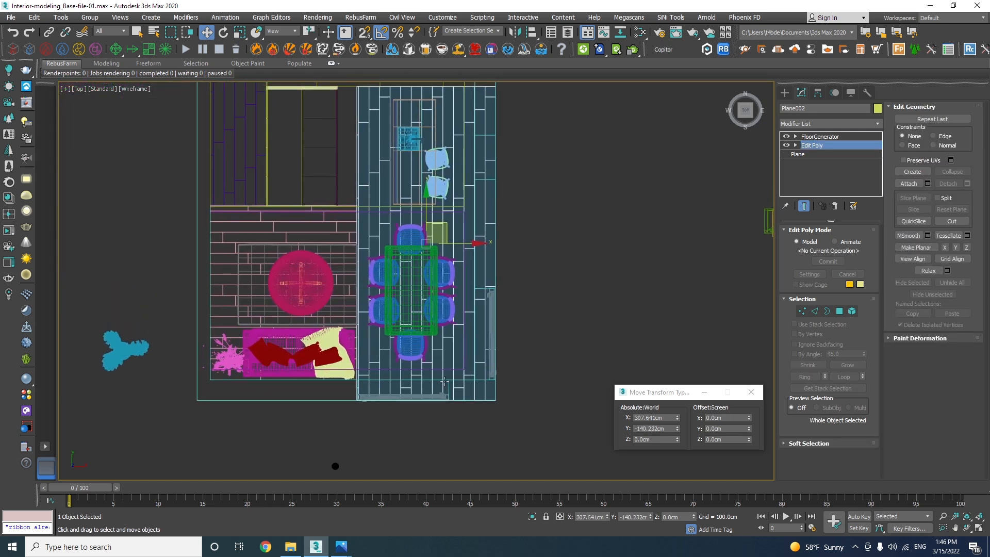
Step: Inspect the fitted windows around the dining area in a shaded perspective view from outside the building
left_click(445, 381)
left_click(413, 353)
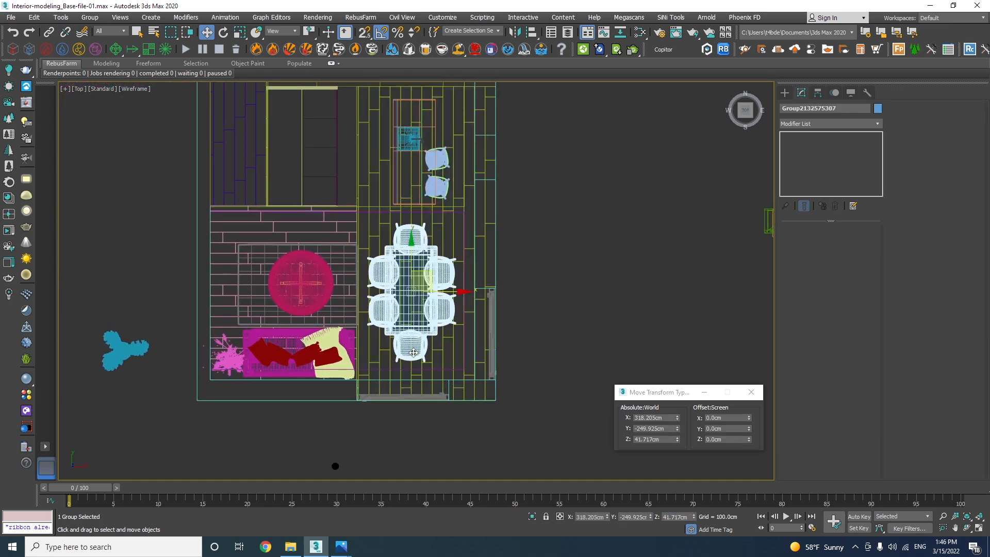
key("p")
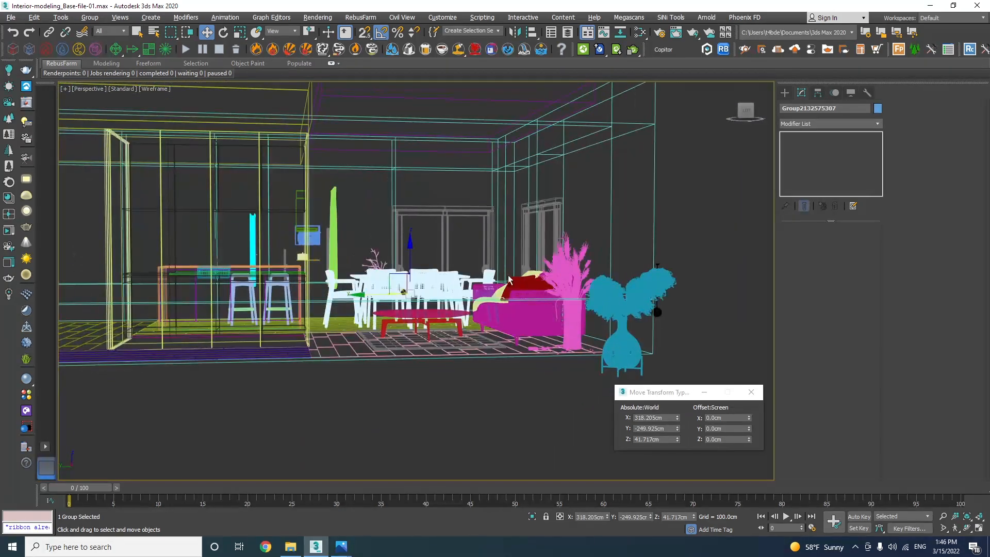
scroll(509, 279, "up", 10)
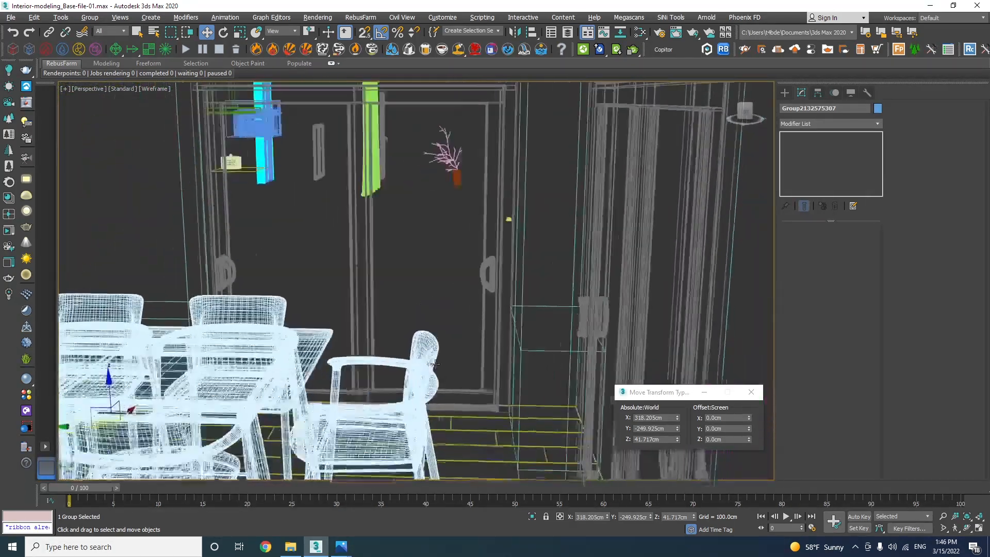
scroll(435, 364, "up", 8)
key("F3")
middle_click_drag(600, 386, 511, 354, "alt")
scroll(510, 353, "down", 4)
scroll(446, 360, "up", 1)
middle_click_drag(446, 360, 335, 354, "alt")
middle_click_drag(335, 354, 630, 359)
scroll(519, 371, "down", 10)
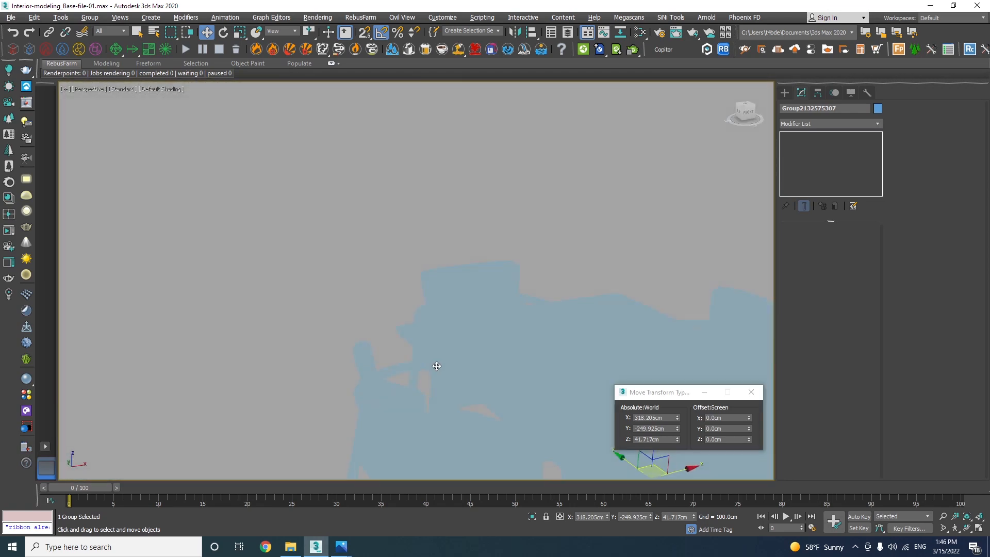
scroll(390, 381, "down", 5)
scroll(390, 381, "up", 3)
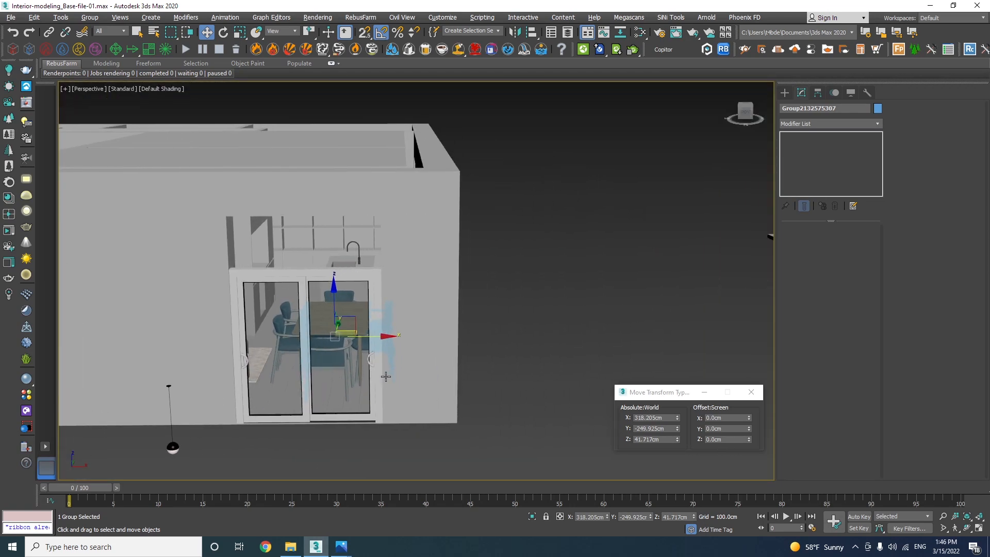
middle_click_drag(282, 270, 438, 342)
middle_click_drag(380, 334, 355, 310, "alt")
Step: Select the top vertices of the window in the lower wall and raise them to about Z 236 cm
left_click(330, 319)
key("1")
key("ctrl+a")
left_click_drag(361, 260, 281, 286)
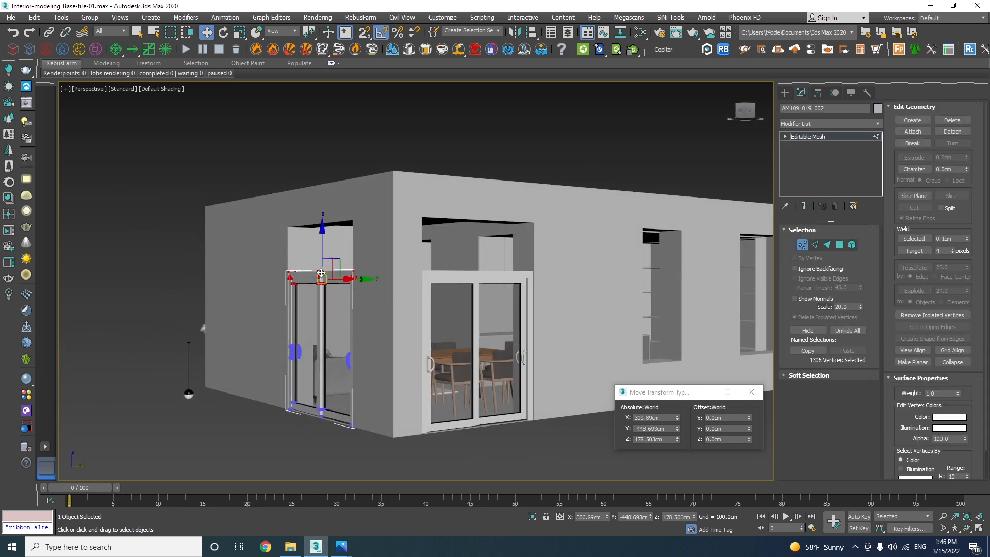
left_click_drag(328, 253, 307, 209)
Step: Snap the selected top vertices of the window to the top edge of its wall opening using 3D vertex snapping
scroll(307, 209, "up", 10)
key("s")
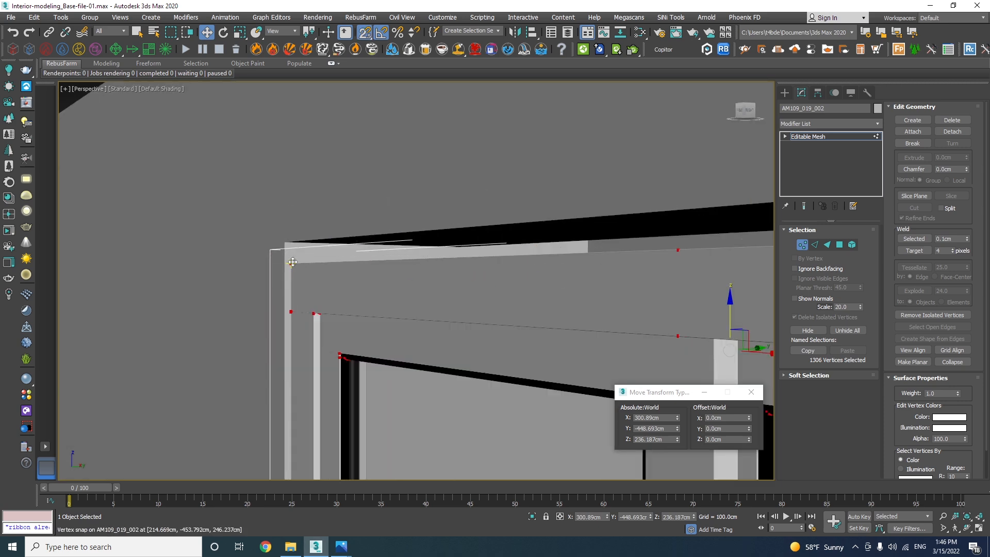
left_click_drag(293, 261, 295, 255)
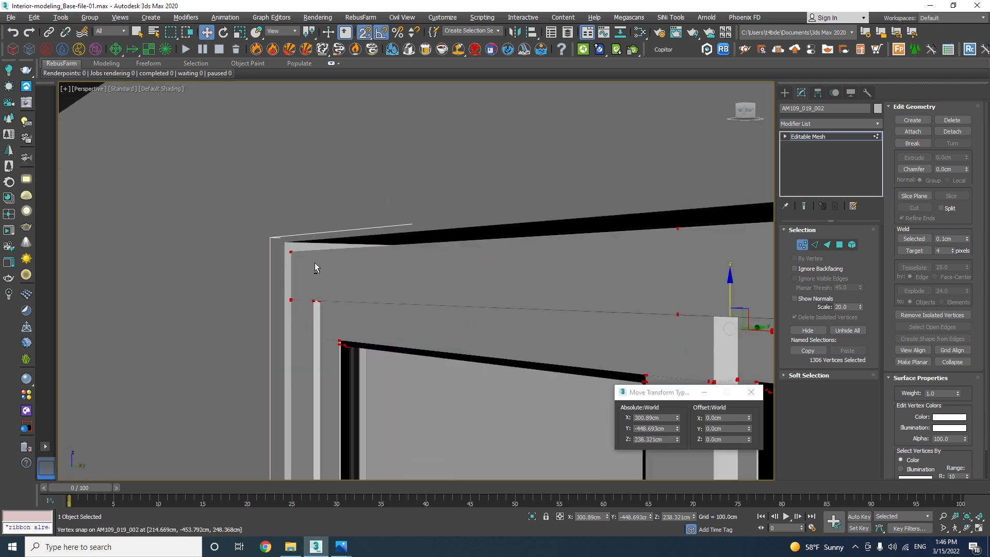
scroll(309, 265, "down", 5)
key("F3")
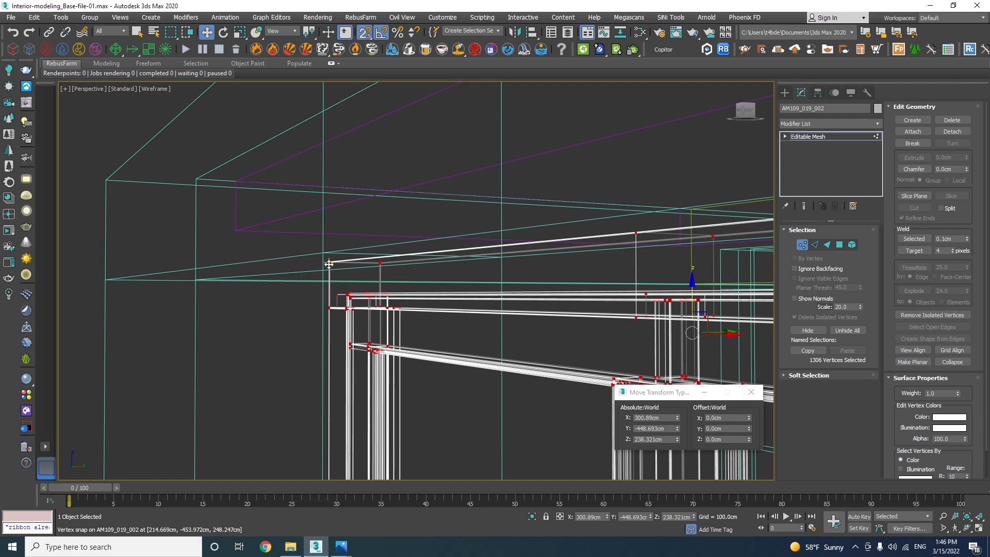
left_click_drag(368, 36, 365, 83)
left_click_drag(330, 262, 321, 252)
scroll(315, 272, "down", 10)
Step: Raise the top vertices of the adjacent side-wall window to the top edge of its opening with vertex snapping
key("ctrl+z")
key("ctrl+z")
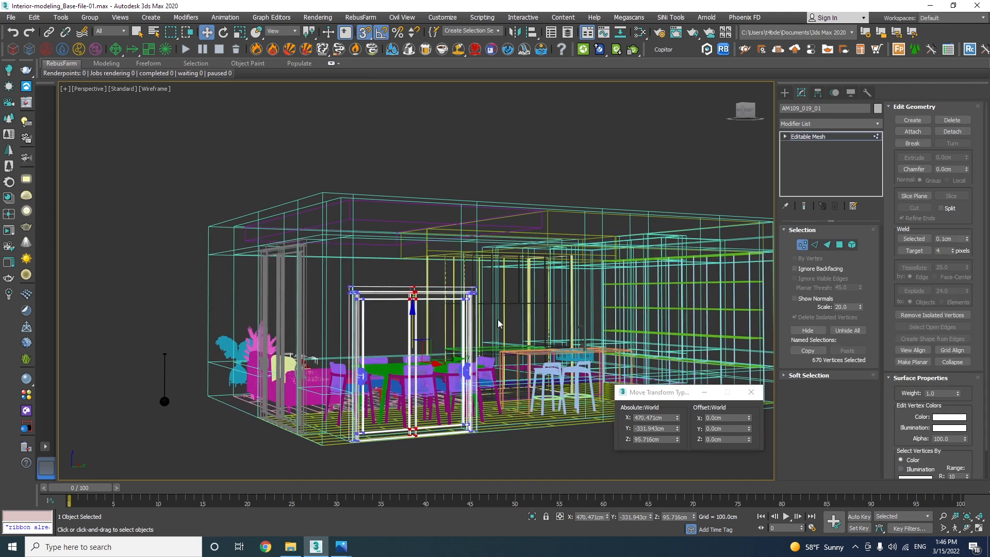
left_click_drag(320, 275, 321, 275, "ctrl")
scroll(330, 279, "up", 5)
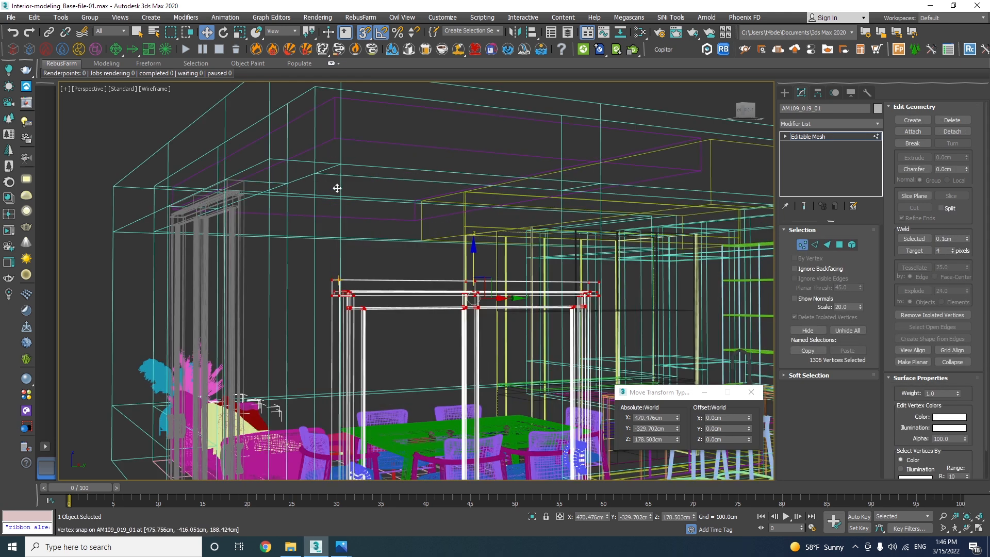
left_click_drag(337, 194, 338, 170)
key("1")
Step: Move the spare single window from outside the building to the narrow opening in the side wall
key("F3")
scroll(405, 259, "down", 8)
middle_click_drag(404, 260, 462, 305, "alt")
left_click(521, 307)
scroll(526, 319, "down", 3)
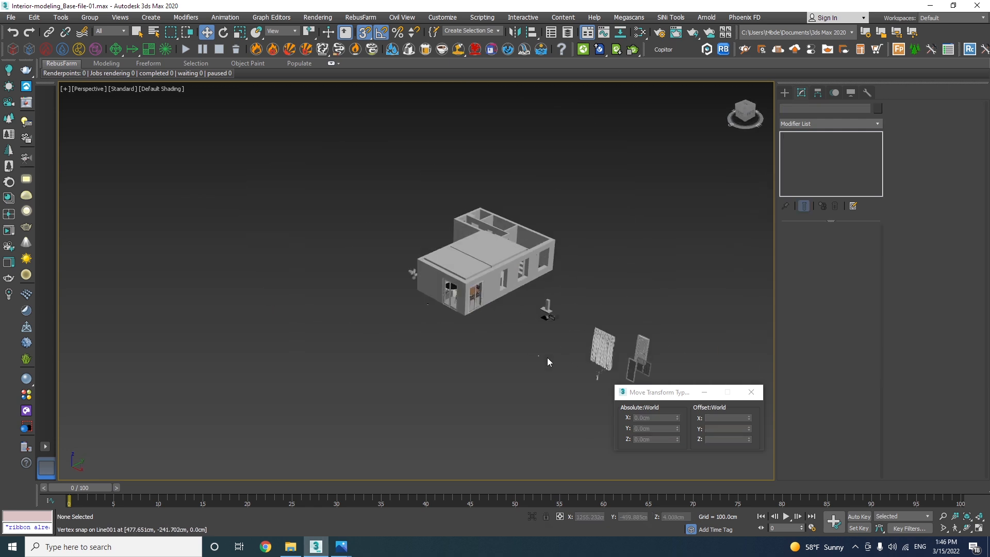
left_click(628, 367)
left_click_drag(658, 368, 527, 283)
key("t")
key("z")
key("F3")
scroll(488, 288, "down", 5)
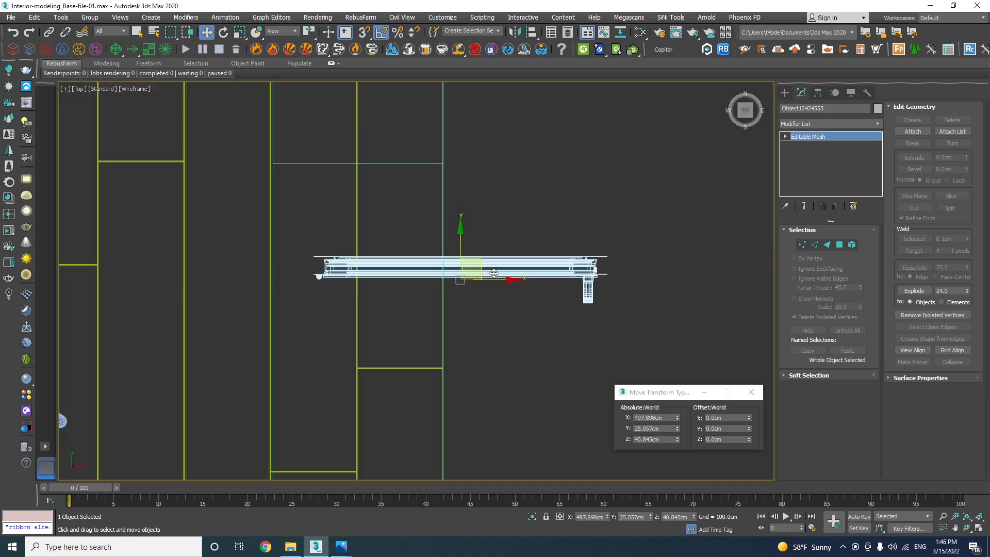
Step: Rotate the single window parallel to the side wall and align it in the opening at X 471.148, Y -17.774 cm
key("e")
left_click_drag(493, 234, 469, 332)
key("w")
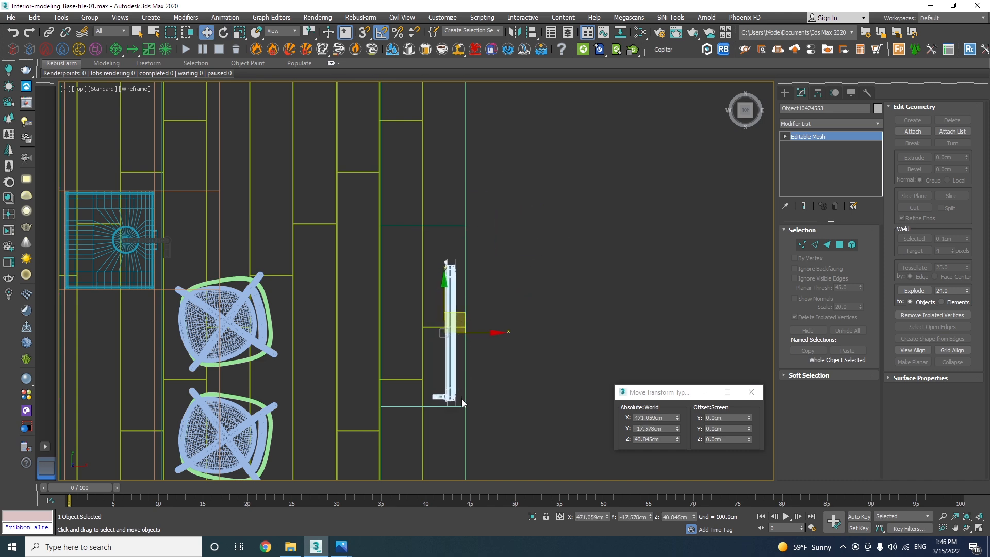
scroll(435, 425, "up", 6)
left_click_drag(435, 426, 436, 428)
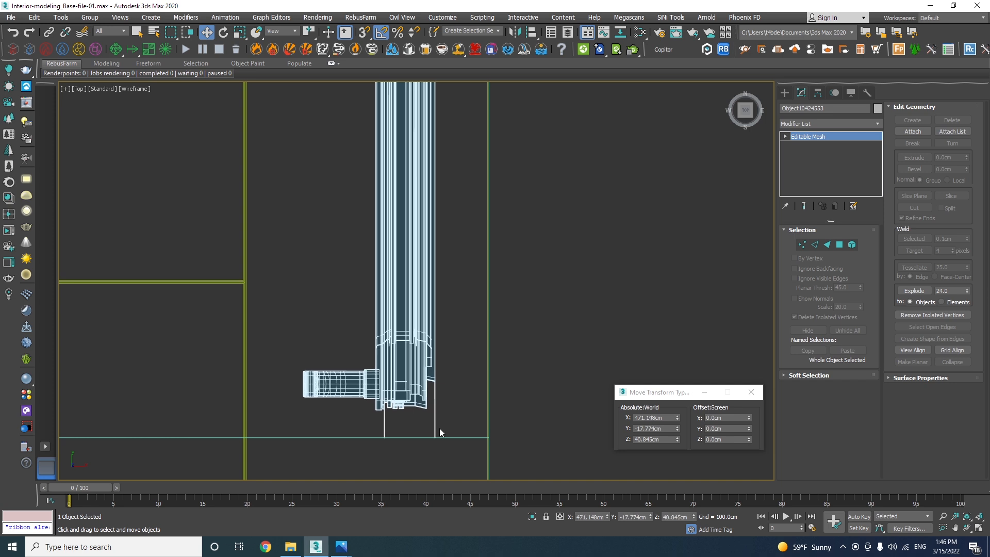
Step: Widen the single window by moving its upper end vertices along Y to the far edge of the opening
scroll(437, 429, "down", 6)
key("1")
left_click_drag(517, 288, 345, 189)
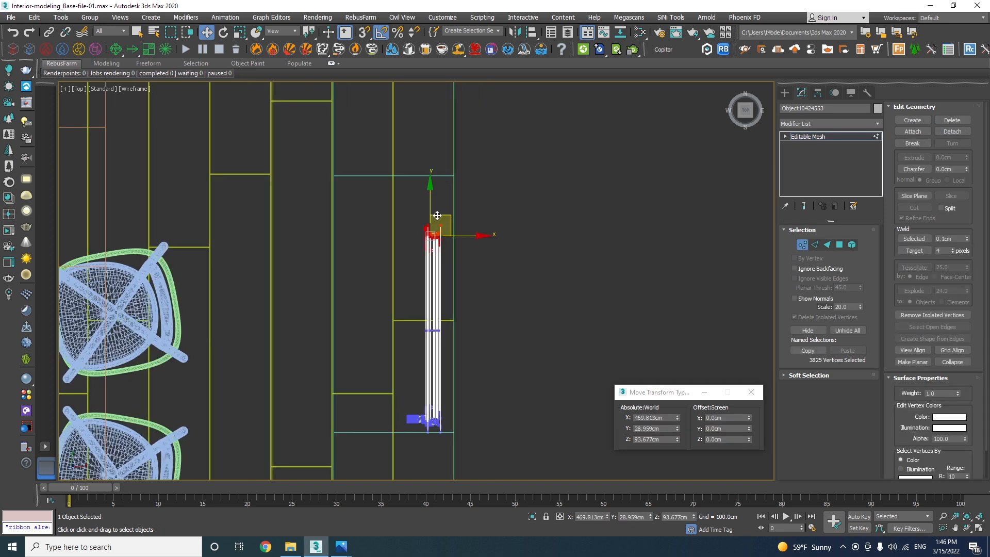
scroll(441, 224, "up", 2)
left_click_drag(441, 224, 406, 145)
scroll(439, 179, "up", 3)
scroll(405, 144, "down", 3)
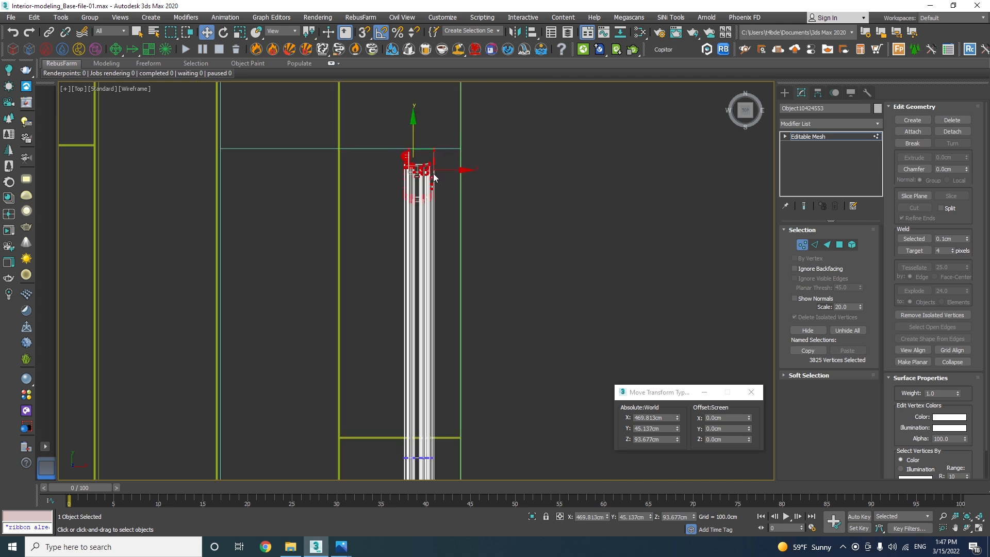
Step: Finish the vertex editing and raise the single window to Z 113.846 cm in an edged-faces Right view
key("f")
scroll(439, 316, "down", 4)
key("v")
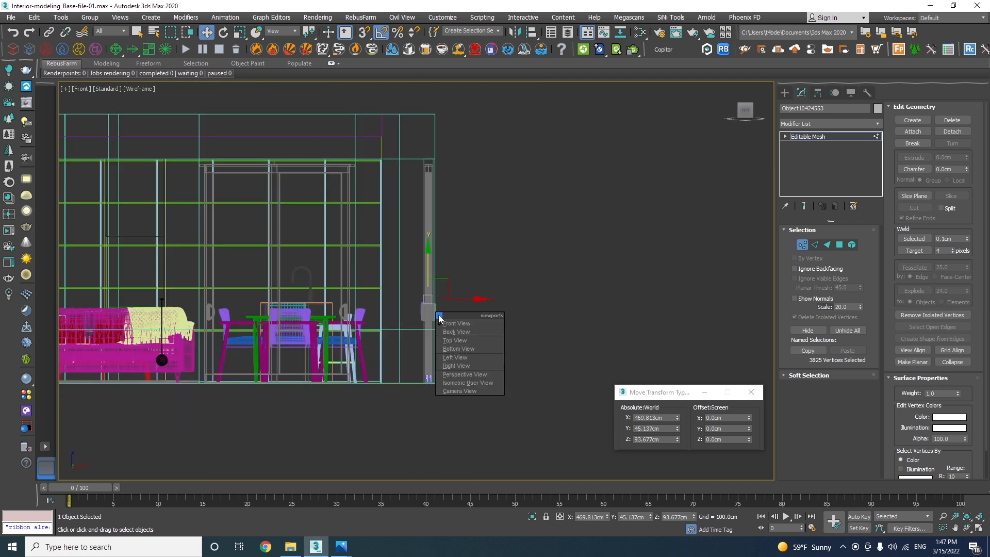
left_click(449, 366)
scroll(444, 311, "up", 2)
key("F3")
key("1")
key("F4")
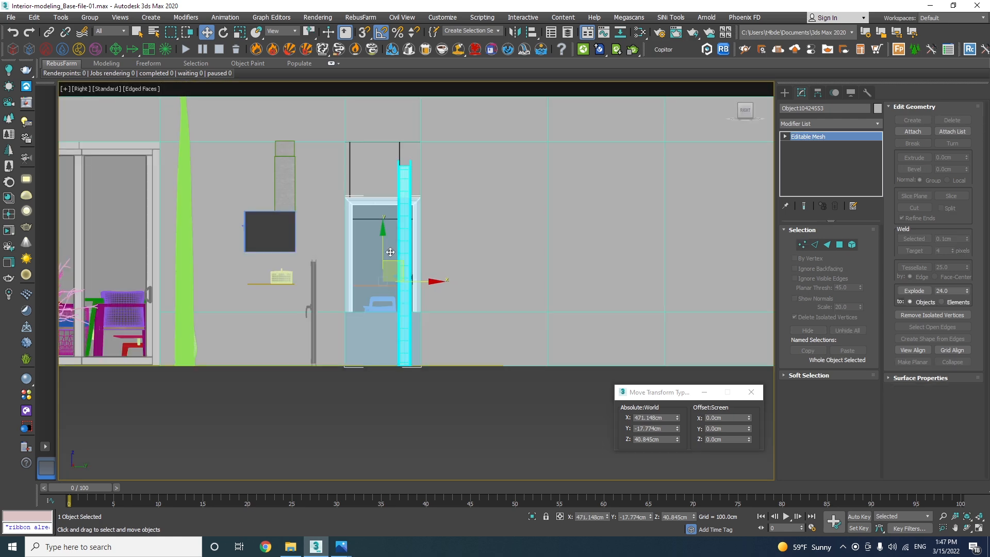
left_click_drag(384, 253, 384, 187)
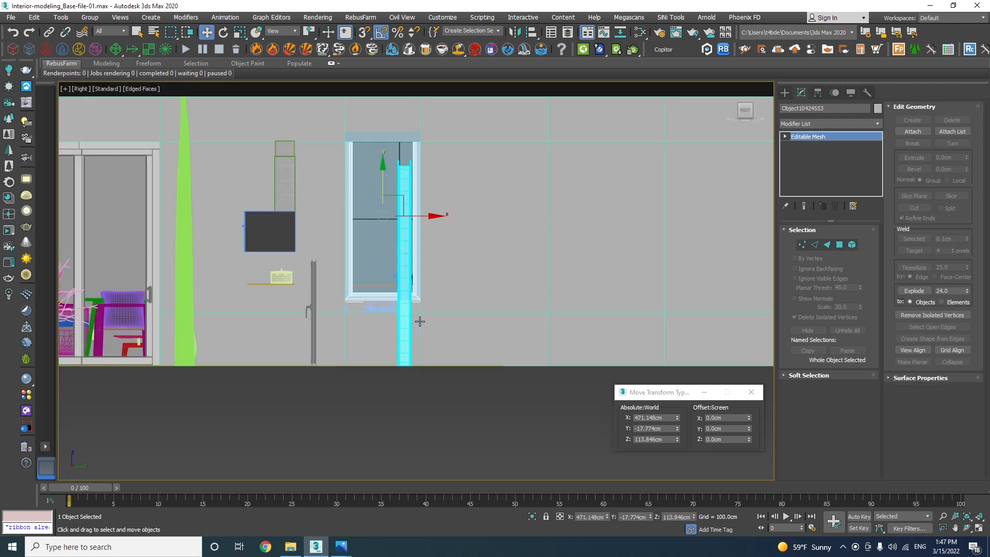
Step: Snap the single window's lower corner to the sill of the wall opening
scroll(414, 300, "up", 4)
scroll(438, 271, "up", 2)
key("s")
left_click_drag(437, 269, 445, 357)
scroll(445, 357, "down", 6)
Step: Snap the single window's top vertices to the top corner of the opening at Z 250 cm and finish the vertex editing
scroll(523, 224, "up", 6)
key("1")
left_click_drag(560, 241, 267, 153)
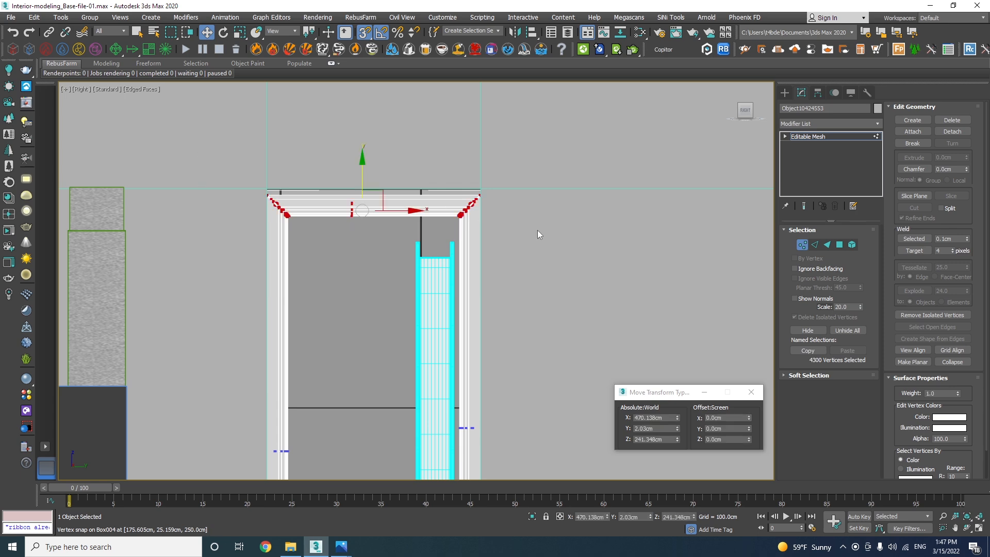
scroll(486, 206, "up", 5)
left_click_drag(519, 185, 523, 150)
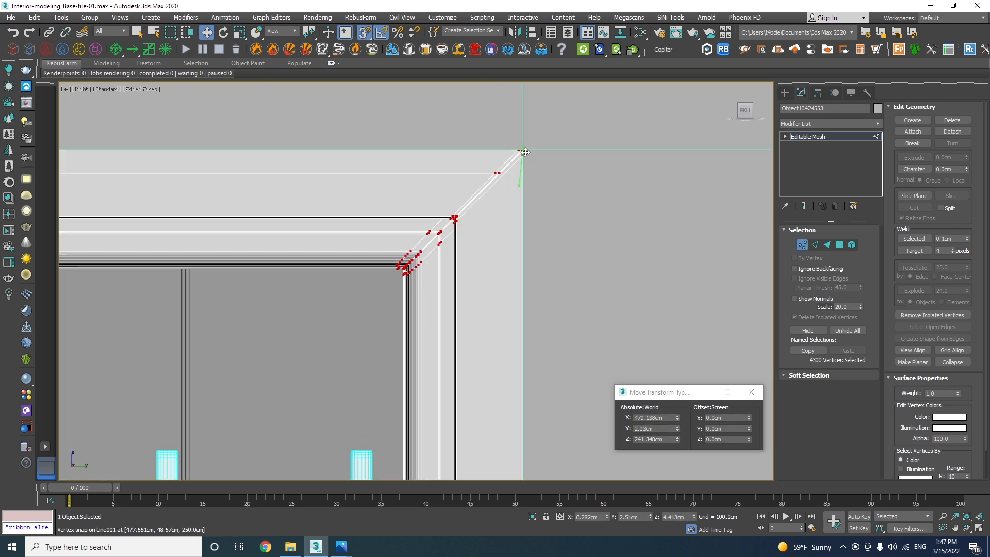
key("1")
Step: Move the double casement window from outside the building to the next opening in the side wall
scroll(464, 206, "down", 10)
middle_click_drag(406, 269, 413, 333, "alt")
scroll(456, 279, "down", 6)
middle_click_drag(438, 373, 478, 381, "alt")
left_click(519, 372)
left_click_drag(519, 372, 448, 254)
scroll(448, 254, "up", 5)
scroll(449, 254, "up", 3)
Step: Rotate the double casement window parallel to the side wall and align its frame with the lower corner of the opening
key("e")
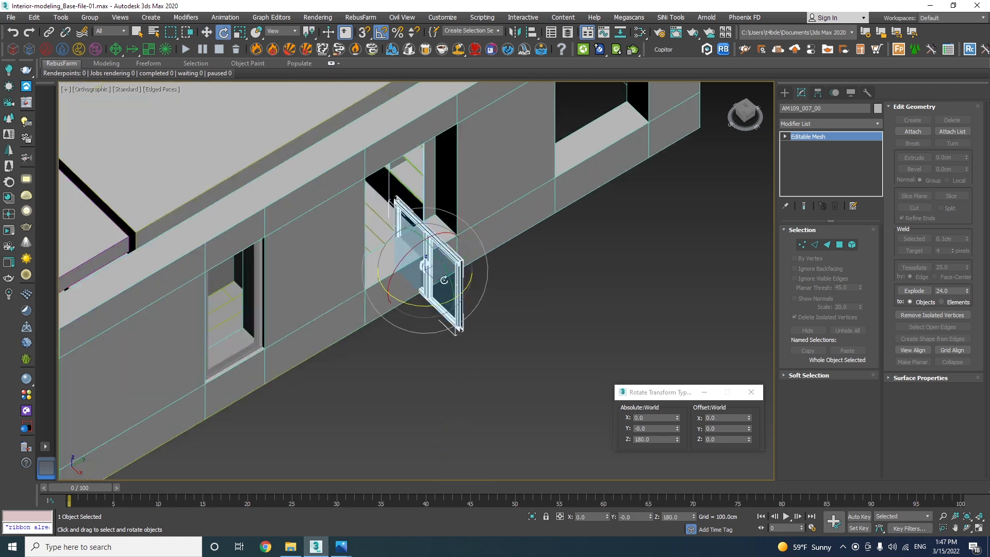
left_click_drag(437, 308, 392, 312)
key("t")
key("F3")
scroll(451, 243, "down", 2)
key("w")
left_click_drag(464, 227, 441, 255)
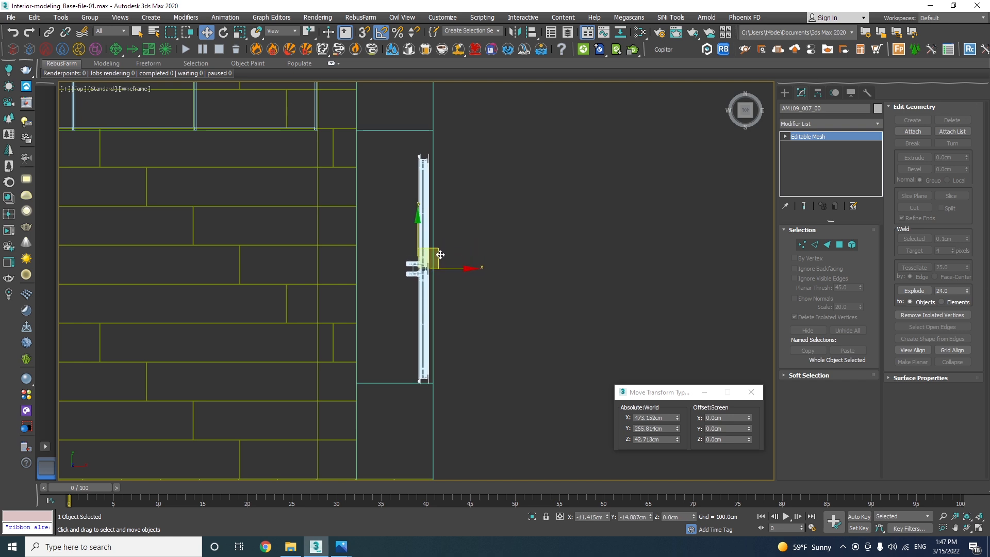
scroll(429, 370, "up", 3)
left_click_drag(406, 303, 402, 308)
scroll(402, 308, "down", 3)
Step: Widen the double casement window by moving its upper end vertices about 12 cm along Y to the opening's edge
key("1")
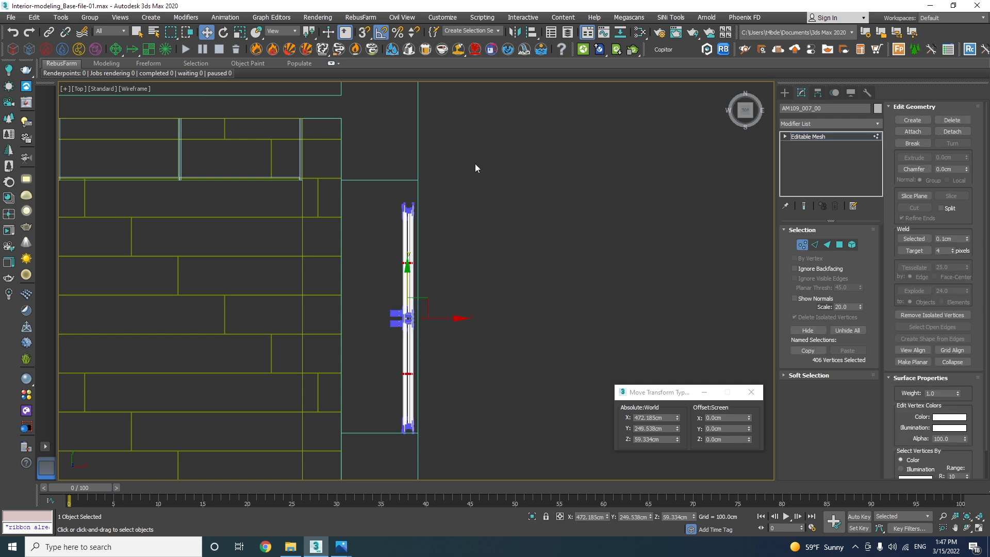
scroll(403, 194, "up", 2)
left_click_drag(370, 252, 415, 155)
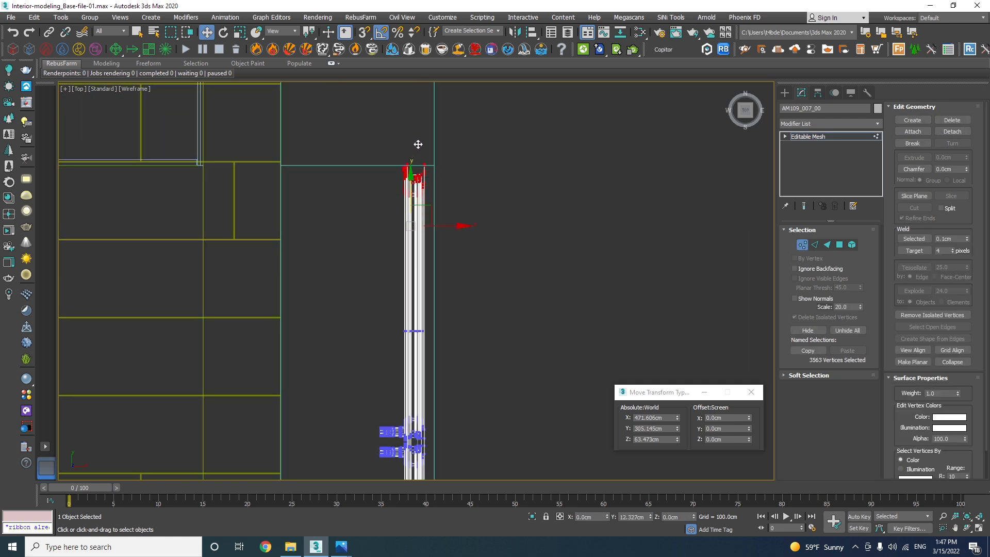
Step: Fine-tune the casement window's end vertices against the opening's edge, and shift its central mullion vertices about 8.8 cm along Y
scroll(418, 156, "up", 4)
left_click_drag(387, 208, 388, 212)
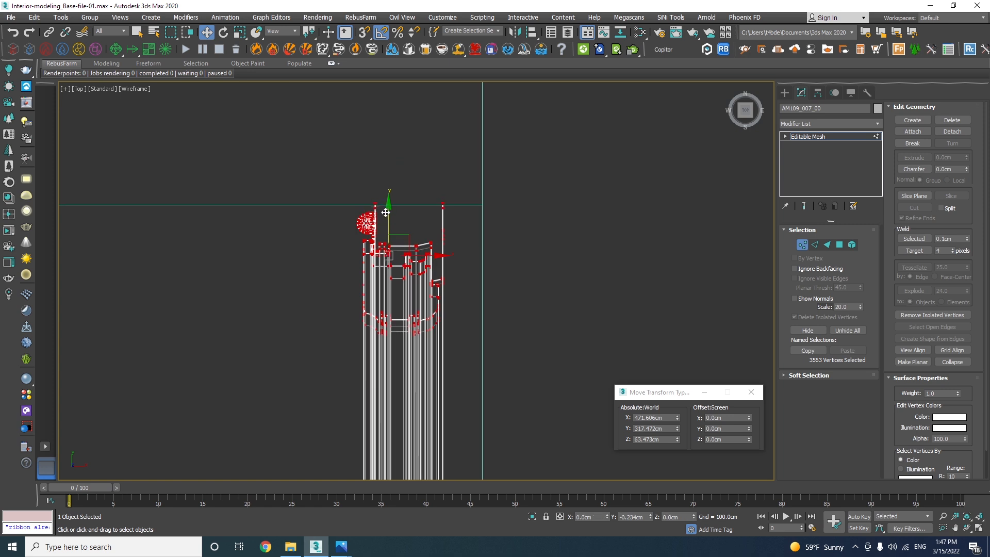
scroll(427, 221, "down", 5)
left_click_drag(363, 401, 364, 401)
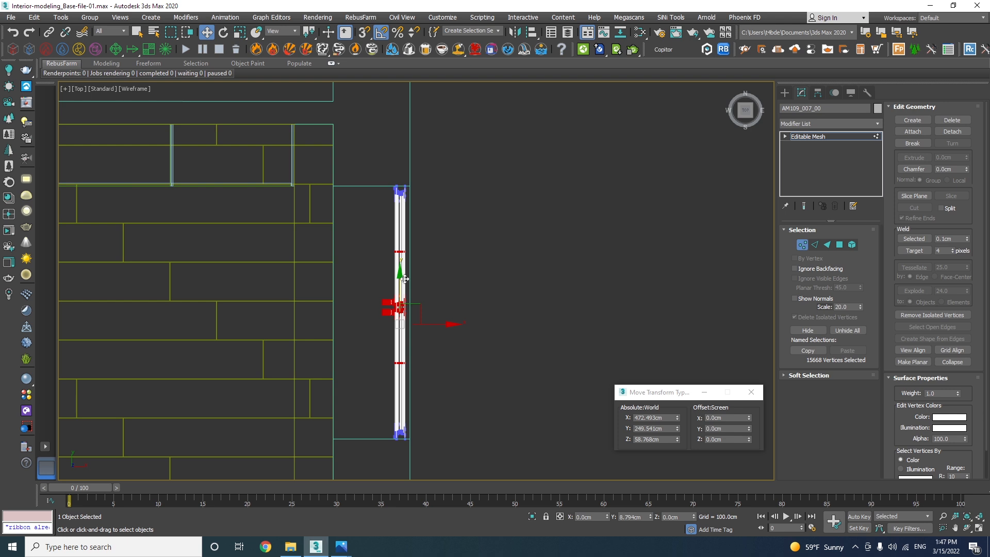
Step: Raise the double casement window and snap its lower frame corner to the bottom corner of the side-wall opening
key("l")
key("v")
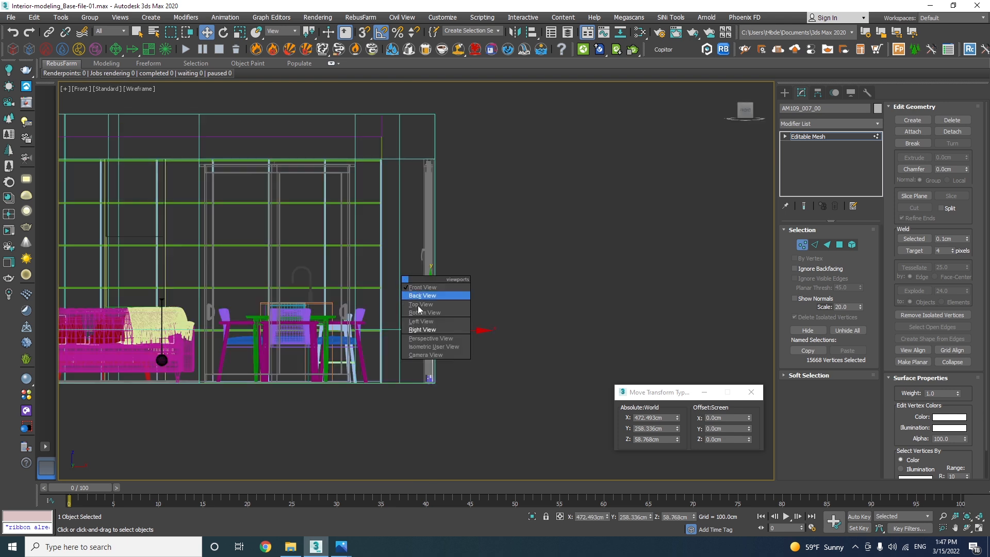
left_click(416, 332)
scroll(421, 311, "down", 3)
key("F3")
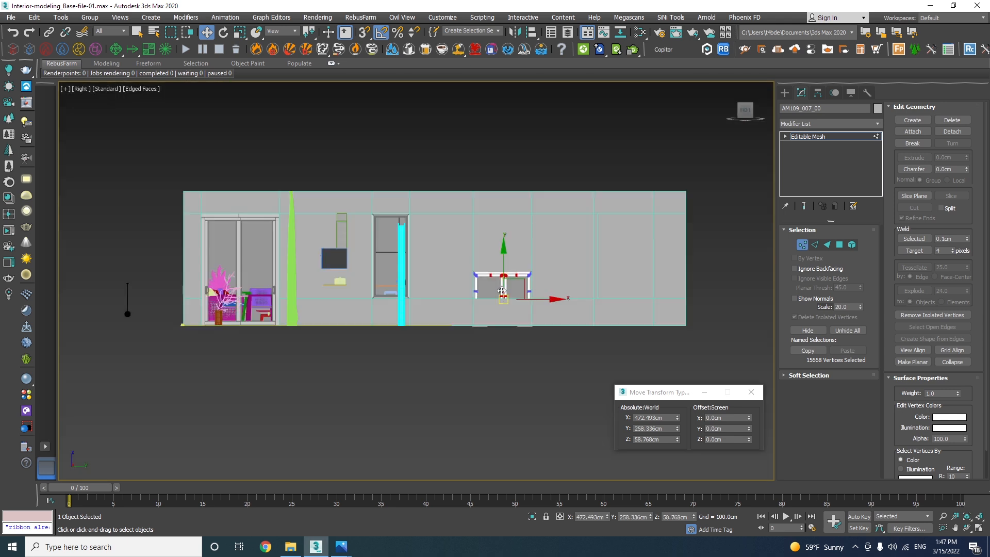
key("z")
key("F4")
key("1")
left_click_drag(506, 281, 499, 205)
scroll(593, 317, "up", 4)
key("s")
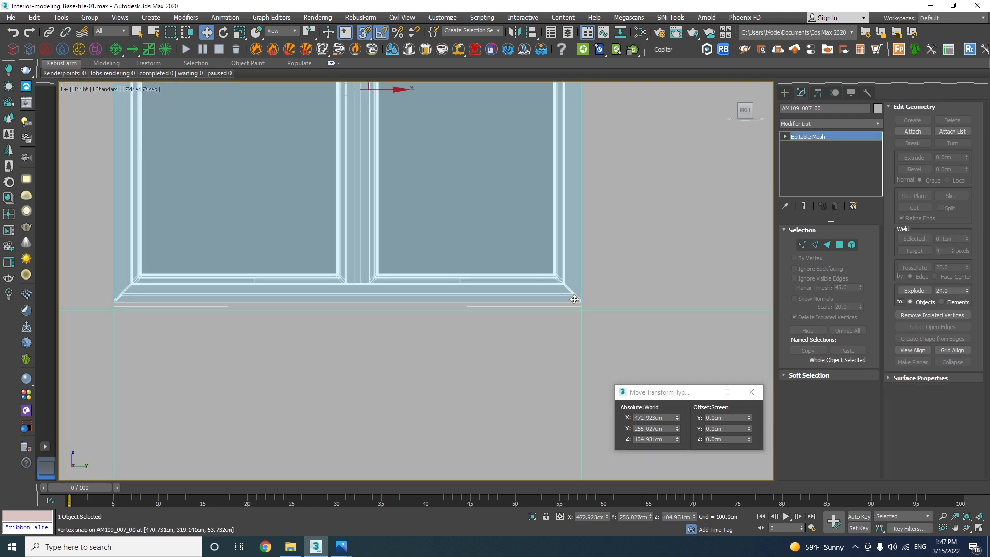
left_click_drag(577, 301, 579, 304)
scroll(574, 333, "down", 4)
Step: Move the casement window's top vertices up, snap them to the opening's top corner, and finish the vertex editing
key("1")
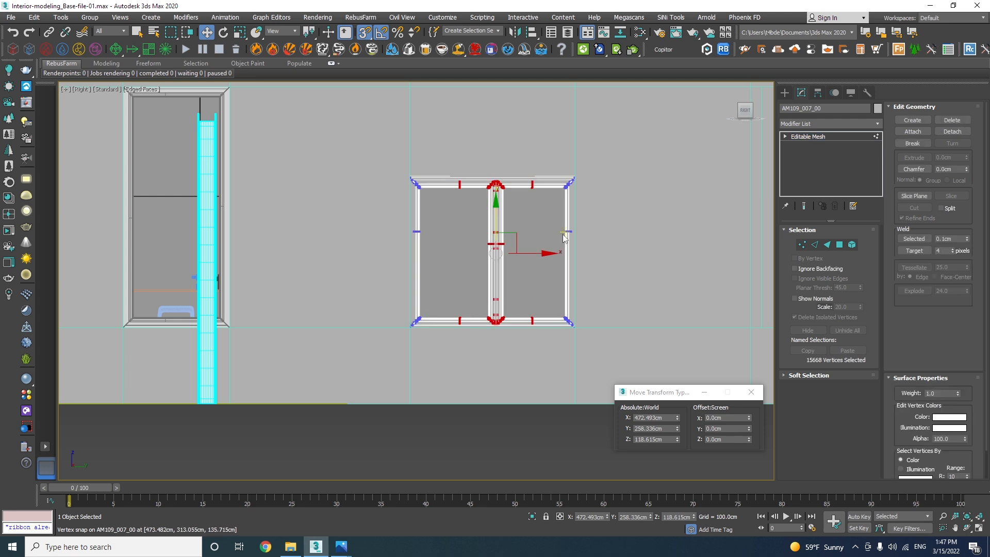
left_click_drag(587, 217, 399, 164)
middle_click_drag(505, 208, 463, 337)
key("s")
left_click_drag(452, 286, 453, 195)
scroll(530, 218, "up", 6)
key("s")
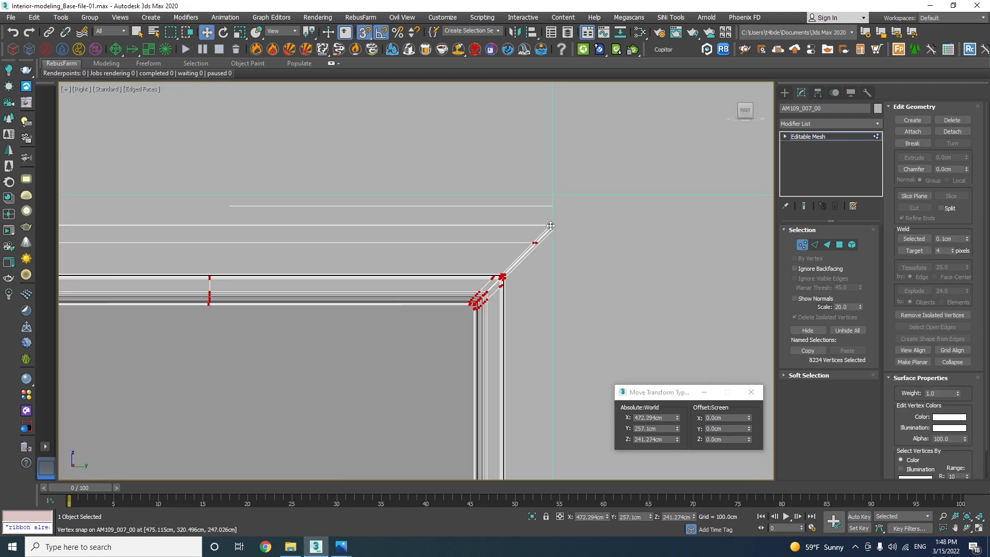
left_click_drag(550, 225, 548, 203)
key("1")
scroll(466, 265, "down", 8)
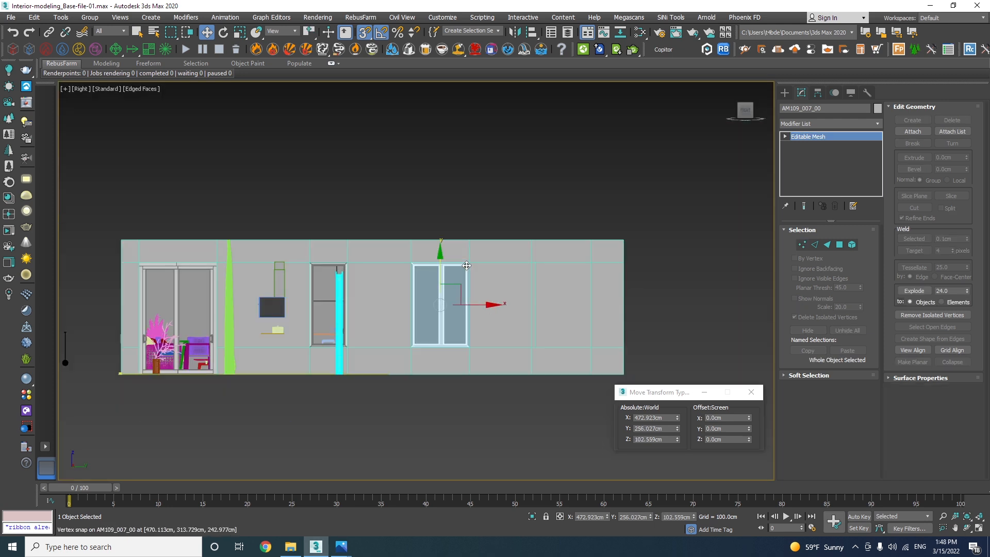
Step: Select the oven together with the kitchen cabinets and isolate them
key("p")
middle_click_drag(466, 265, 420, 367, "alt")
left_click(494, 335)
scroll(393, 327, "up", 6)
scroll(419, 367, "up", 10)
left_click(409, 271, "ctrl")
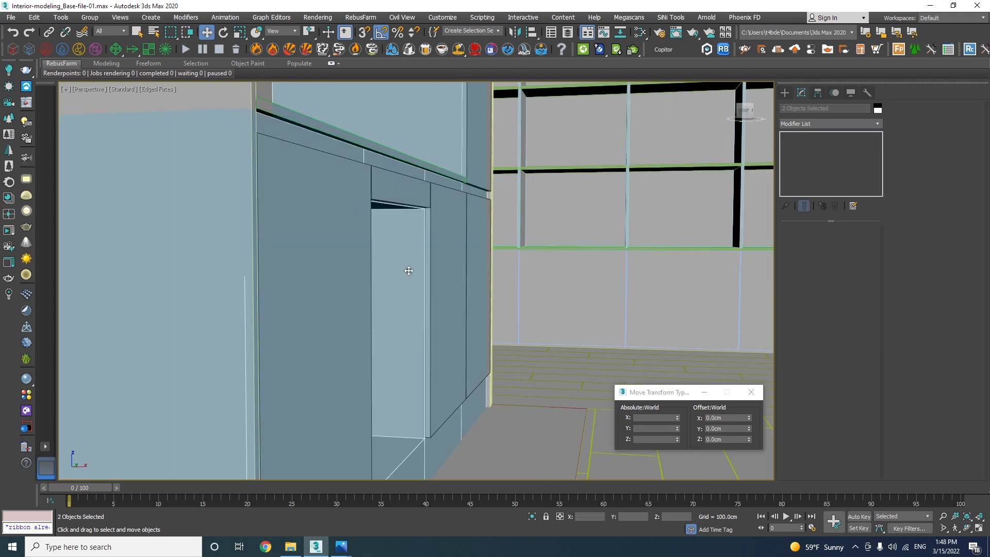
key("alt+q")
Step: Rotate the oven to face out of the kitchen cabinets and place it over the base cabinet's niche in plan
middle_click_drag(428, 241, 622, 319, "alt")
left_click_drag(486, 391, 487, 391)
left_click_drag(580, 340, 324, 278)
key("t")
scroll(374, 307, "down", 3)
key("F3")
key("e")
left_click_drag(380, 388, 422, 382)
key("w")
left_click_drag(366, 324, 323, 232)
scroll(311, 235, "up", 5)
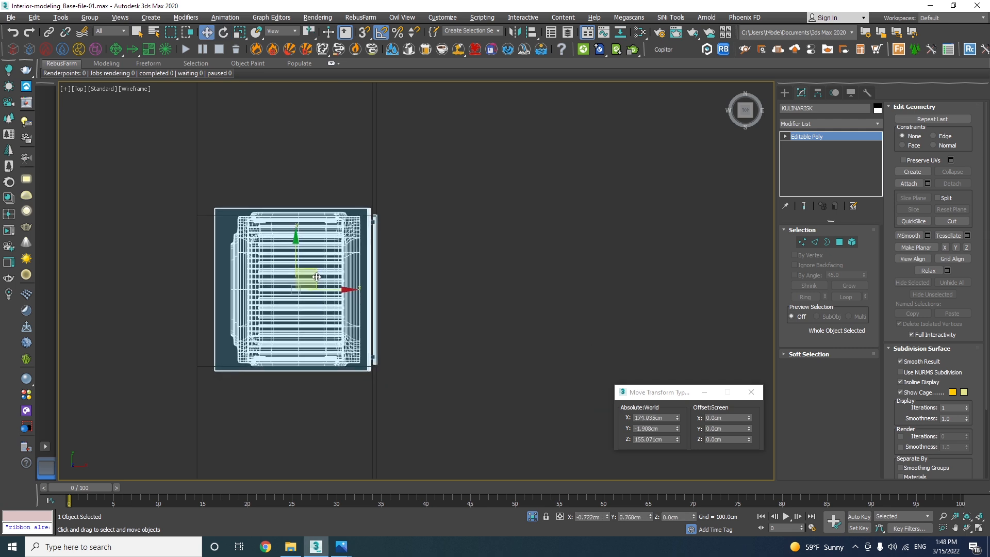
Step: Scale the oven slightly to the niche width and shift it to about Y -2.4 cm
key("r")
left_click_drag(367, 231, 367, 235)
scroll(368, 233, "up", 4)
key("w")
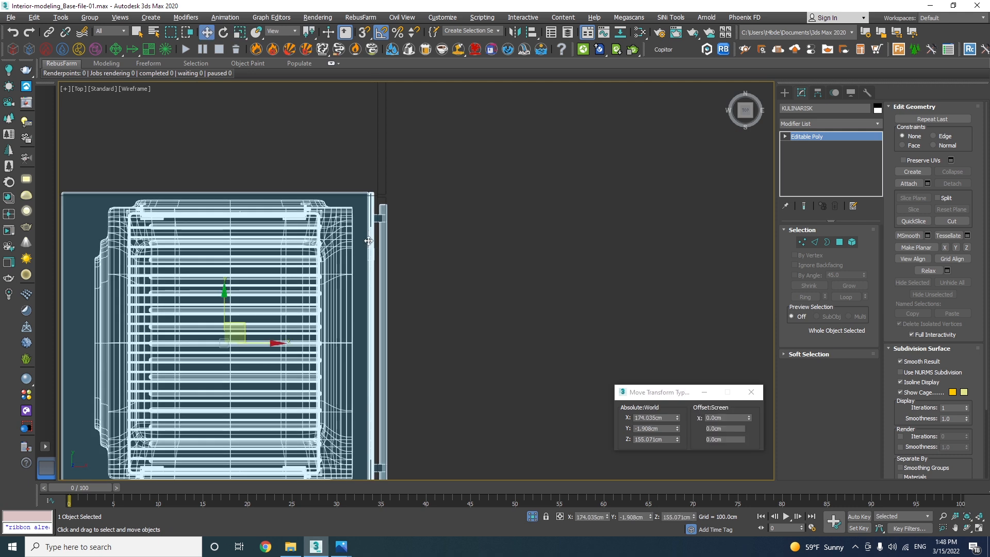
left_click_drag(224, 302, 223, 304)
Step: Lower the oven into the base cabinet niche at about Z 56.5 cm and bring its front to the cabinet face, about X 176.1 cm
key("f")
scroll(372, 298, "down", 9)
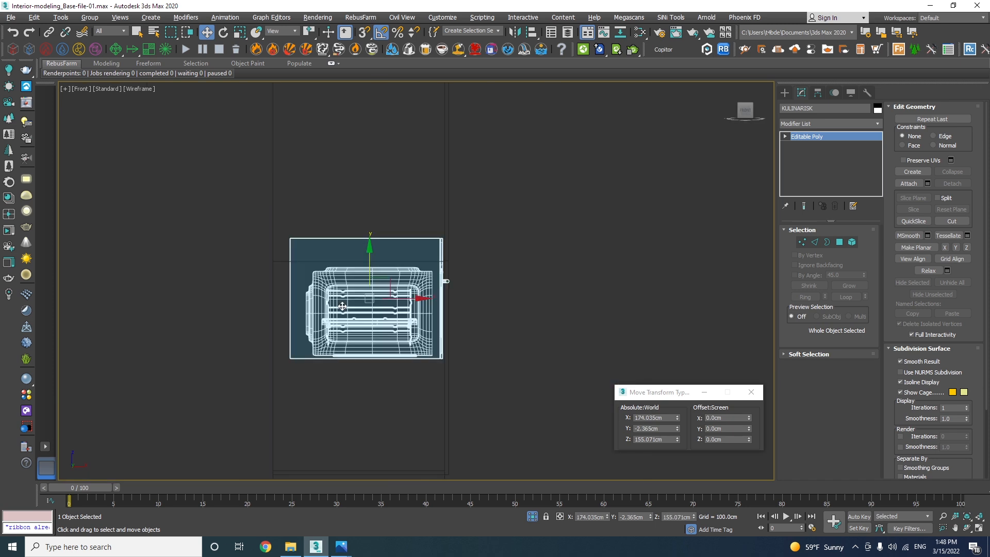
left_click_drag(376, 272, 363, 340)
scroll(405, 346, "down", 4)
scroll(380, 365, "up", 5)
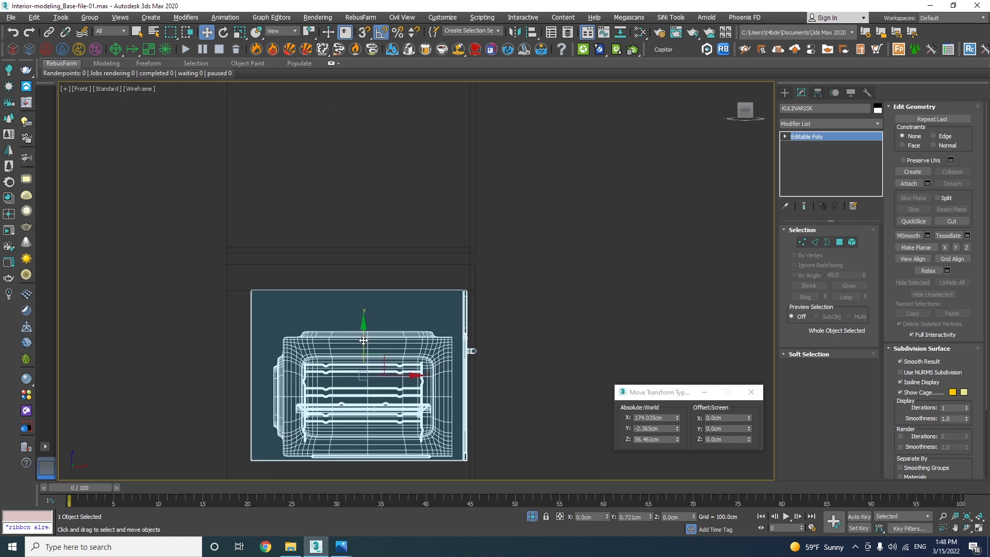
left_click_drag(407, 375, 414, 373)
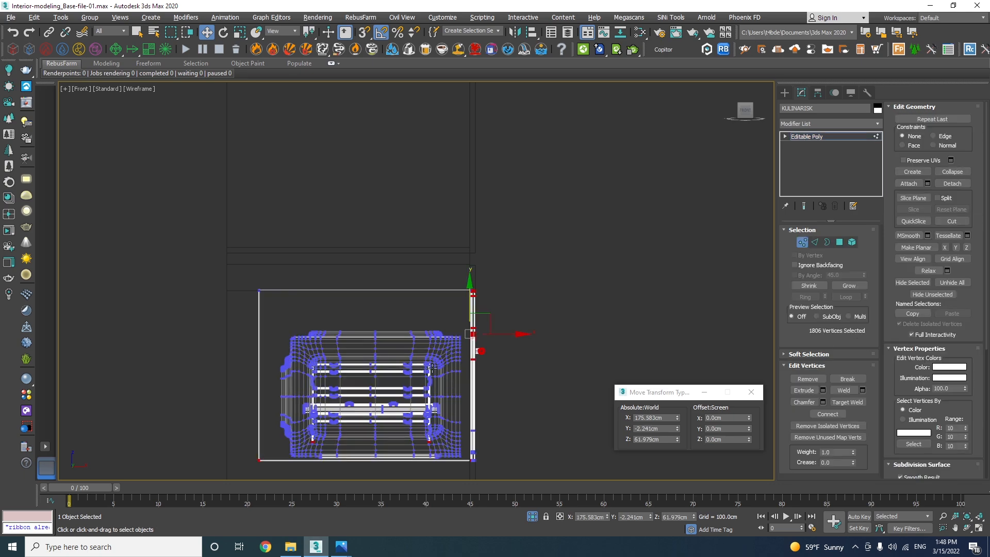
Step: Inspect the oven's fit in the base cabinet niche from several shaded perspective angles
key("p")
scroll(437, 369, "down", 8)
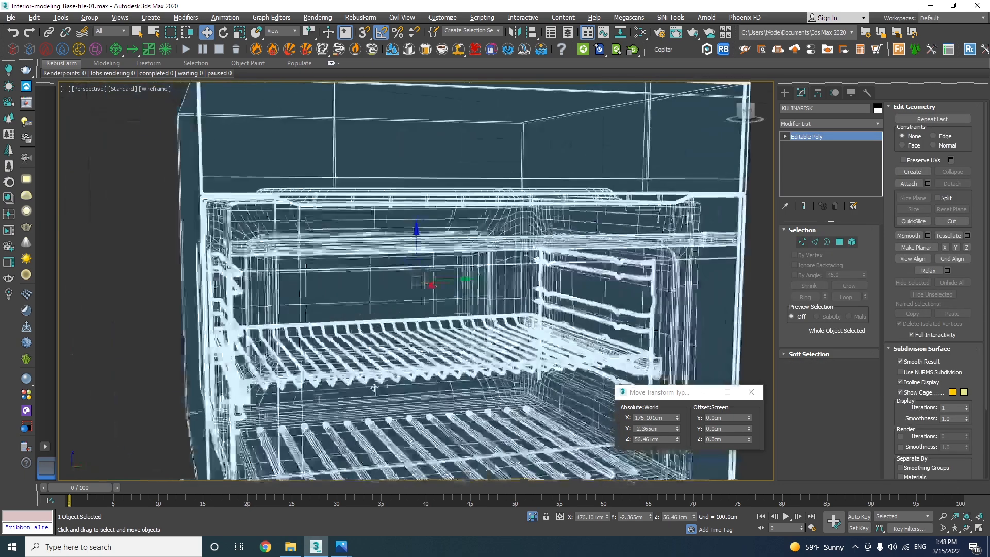
middle_click_drag(437, 369, 377, 382, "alt")
key("F3")
scroll(376, 382, "up", 3)
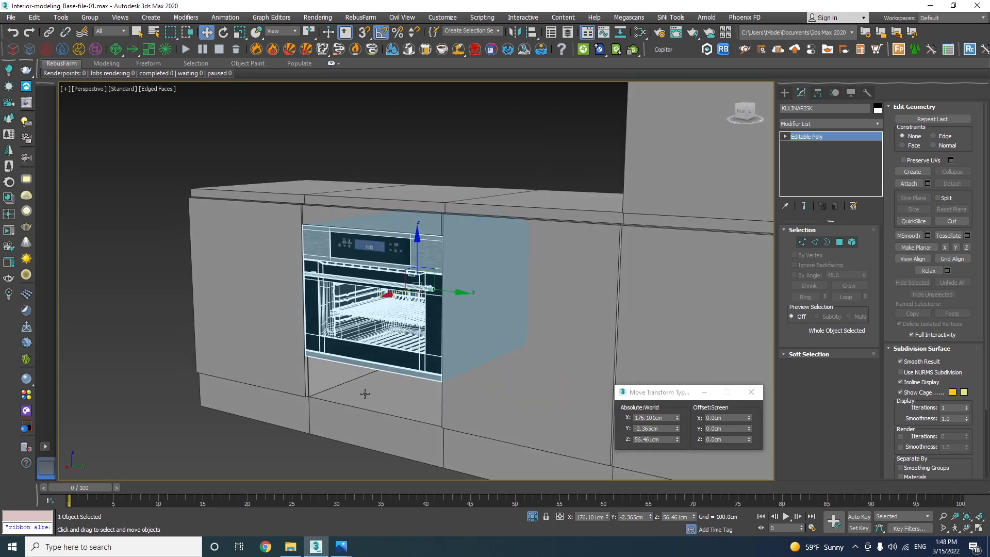
middle_click_drag(395, 397, 391, 398, "alt")
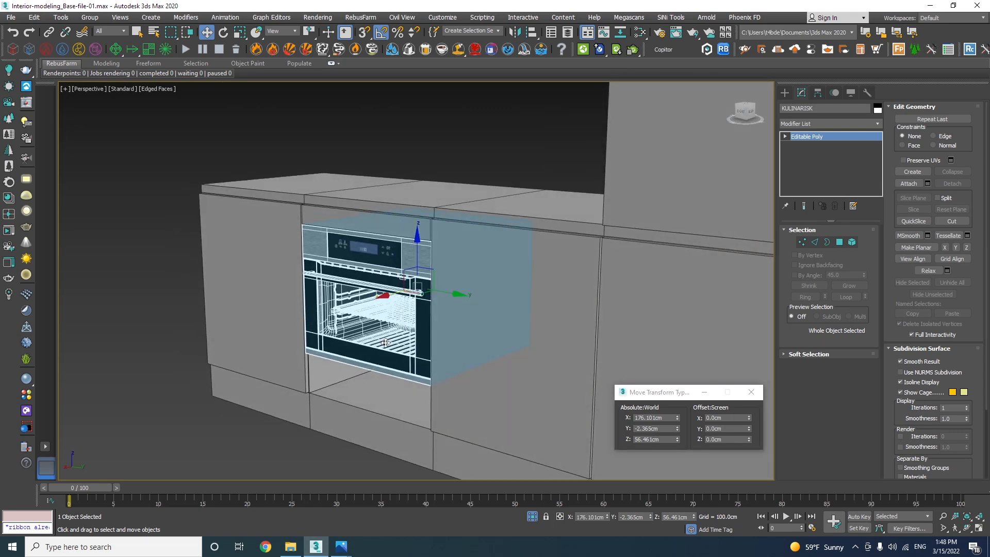
middle_click_drag(394, 341, 441, 332, "alt")
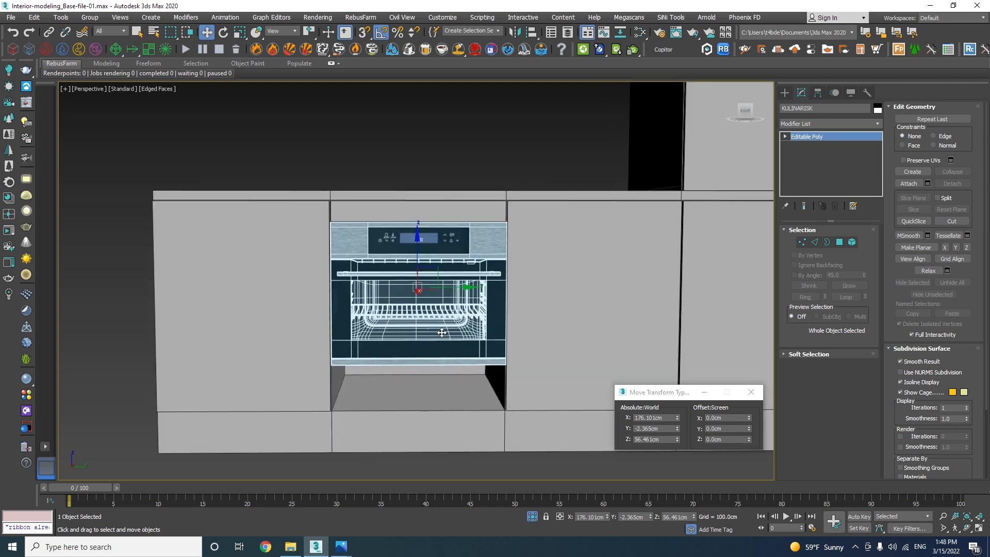
Step: End the isolation and move the oven outside the building beside the unplaced models, to about X 1597 cm and Y -441 cm
key("shift+z")
key("shift+z")
key("shift+z")
key("shift+z")
key("shift+z")
key("shift+z")
key("shift+z")
key("shift+z")
key("shift+z")
key("shift+z")
key("shift+z")
key("shift+z")
key("shift+z")
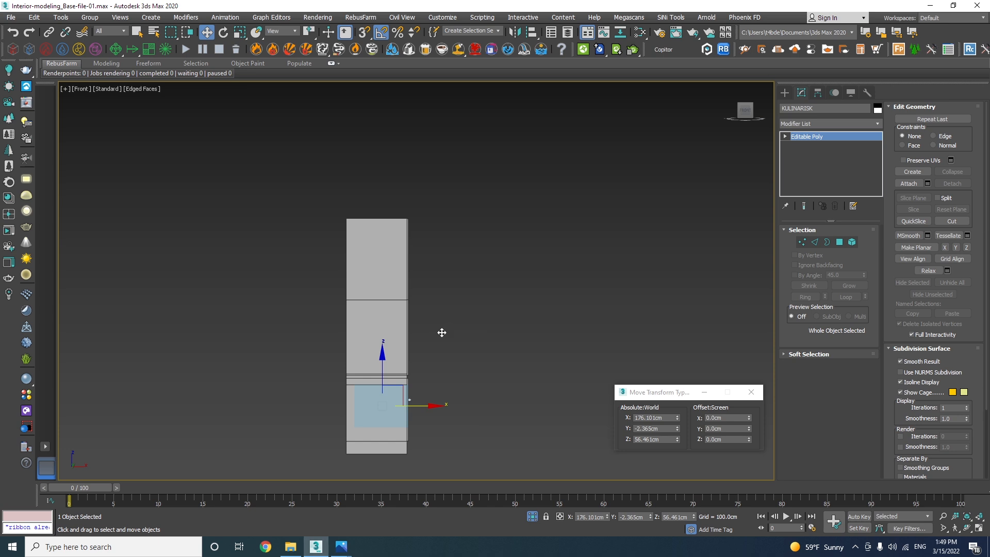
left_click(532, 516)
key("shift+z")
key("shift+z")
key("shift+z")
key("shift+z")
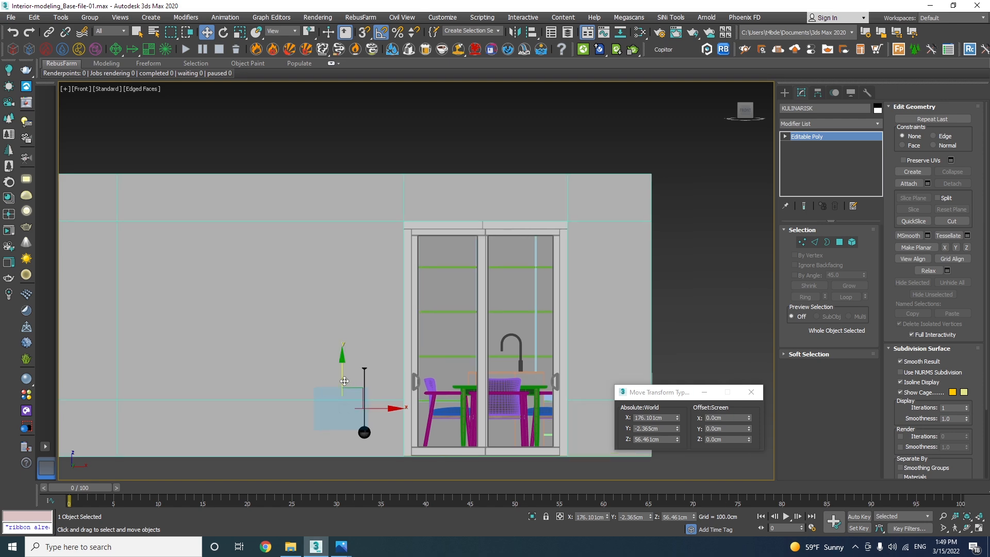
key("shift+z")
key("shift+z")
key("shift+z")
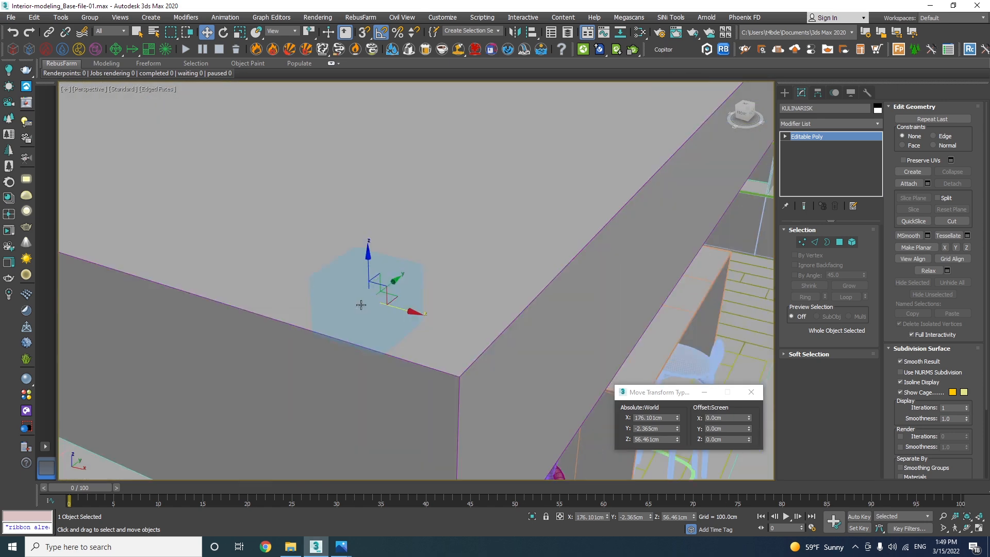
key("shift+z")
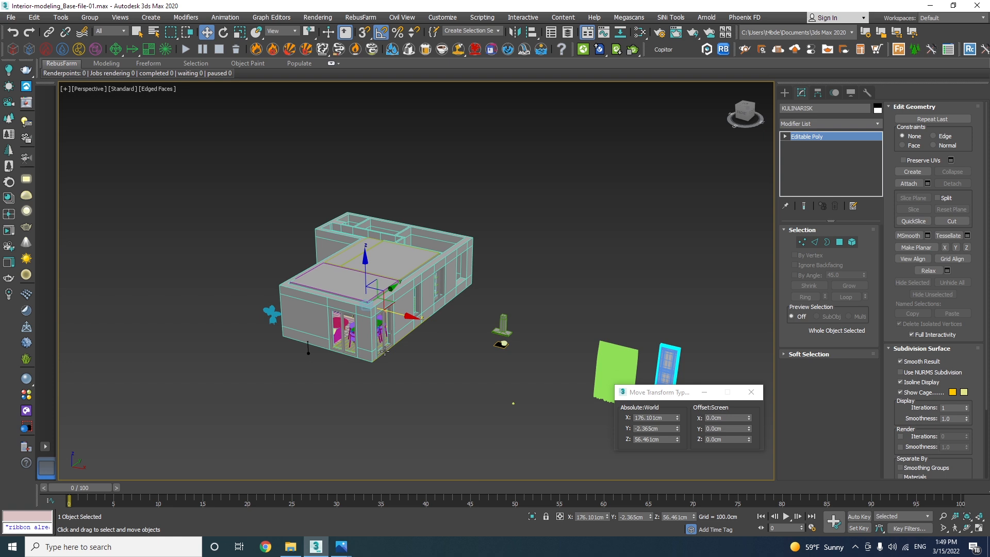
left_click_drag(395, 306, 522, 391)
middle_click_drag(522, 391, 475, 391)
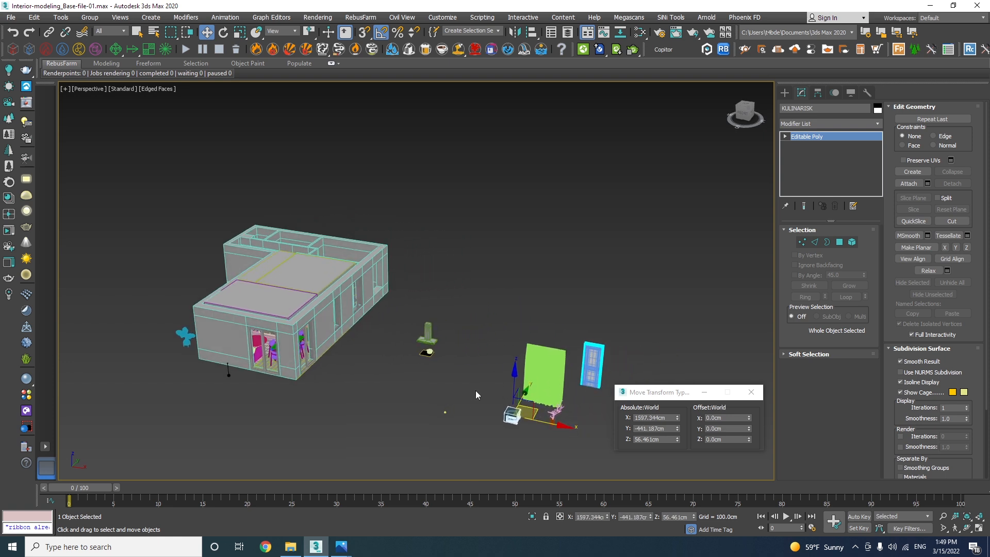
left_click(474, 391)
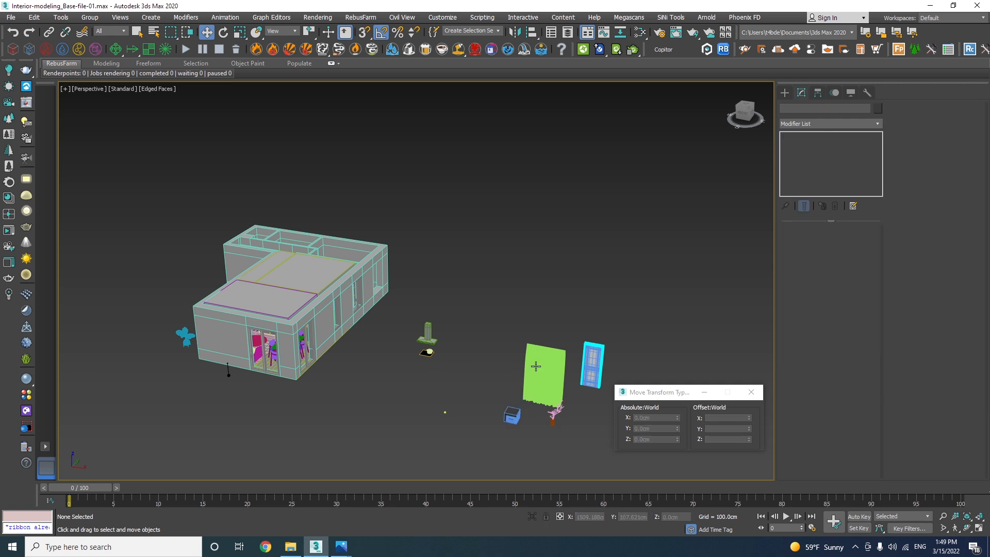
Step: Move the door from outside the building to the doorway at the end of the hallway
left_click(599, 366)
middle_click_drag(580, 369, 530, 397, "alt")
key("F3")
left_click_drag(576, 384, 350, 242)
key("t")
scroll(362, 290, "up", 3)
scroll(368, 290, "down", 2)
middle_click_drag(393, 307, 477, 367)
left_click_drag(475, 335, 428, 203)
scroll(413, 242, "up", 4)
Step: Rotate the door parallel to the end wall and position it inside the hallway's end opening
key("e")
left_click_drag(420, 287, 421, 224)
key("w")
scroll(410, 227, "up", 2)
scroll(416, 269, "up", 2)
scroll(424, 258, "down", 4)
middle_click_drag(426, 265, 518, 341)
left_click_drag(525, 315, 502, 311, "shift")
Step: Copy the door to the doorway in the hallway's long wall and rotate the copy parallel to that wall
left_click_drag(189, 235, 189, 237, "shift")
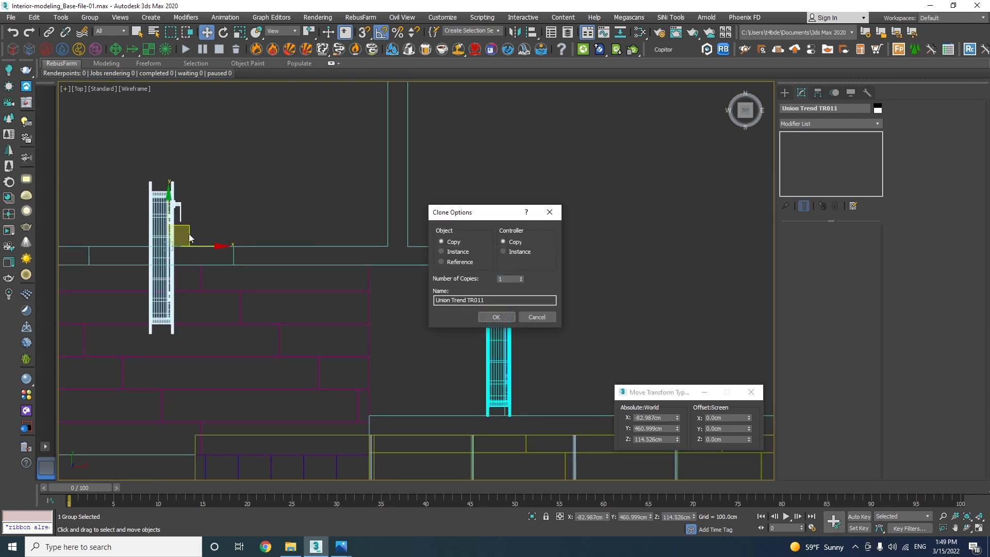
key("Return")
key("e")
middle_click_drag(180, 258, 424, 324)
left_click_drag(425, 355, 376, 362)
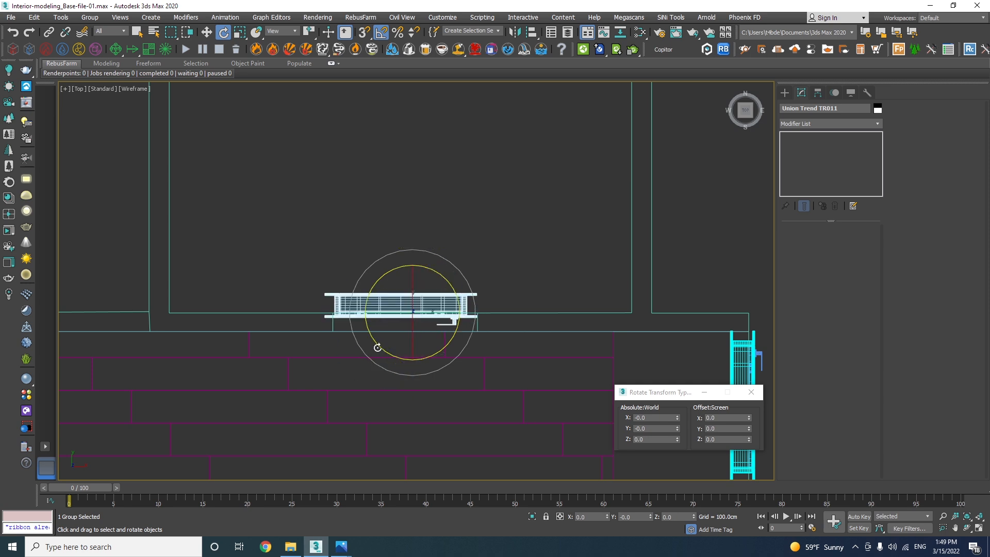
Step: Center the copied door in the long wall's doorway at about X -84.8 cm and Y 460.1 cm
scroll(397, 326, "up", 3)
key("w")
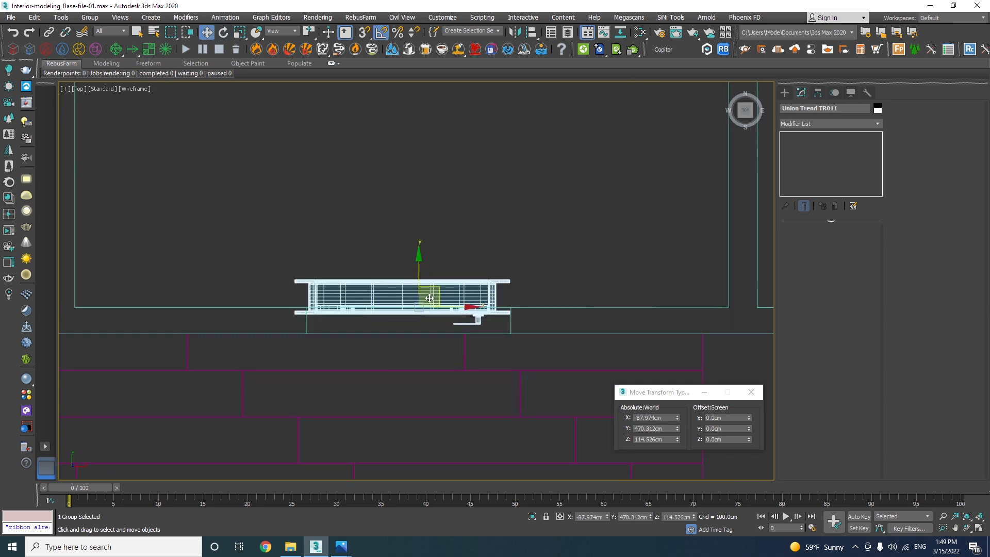
left_click_drag(433, 291, 436, 315)
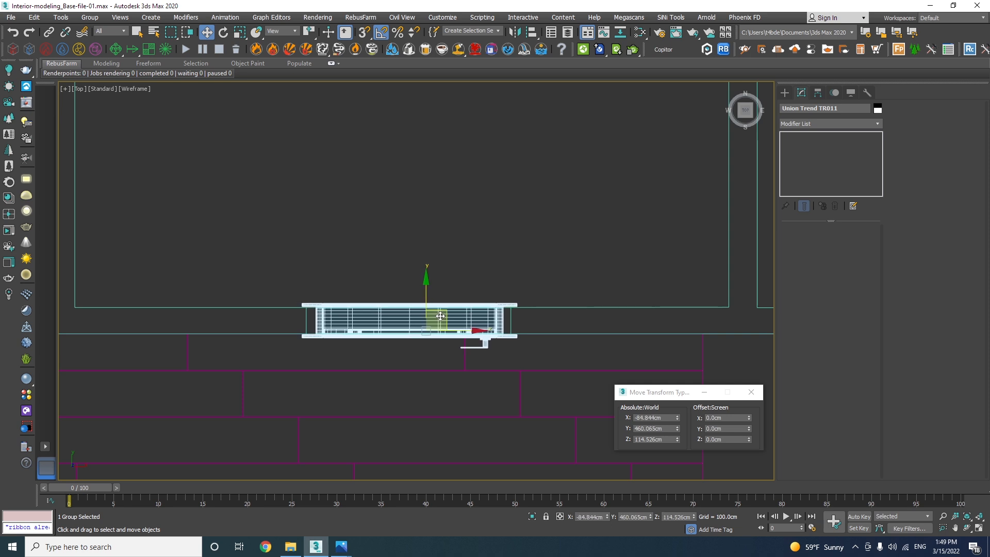
Step: Copy the door along X to the next doorway in the hallway wall and mirror the copy on the X axis without cloning
scroll(441, 316, "down", 5)
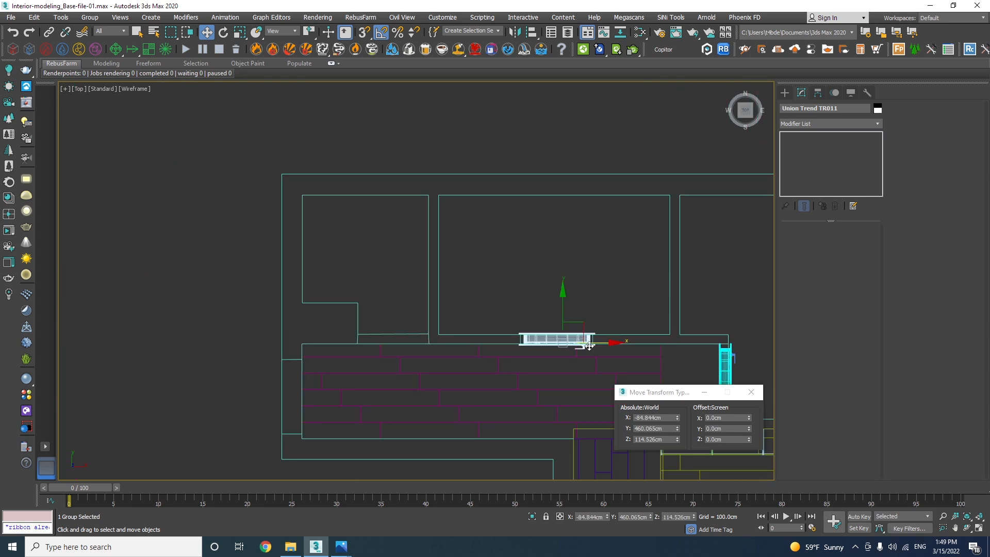
left_click_drag(600, 345, 432, 339, "shift")
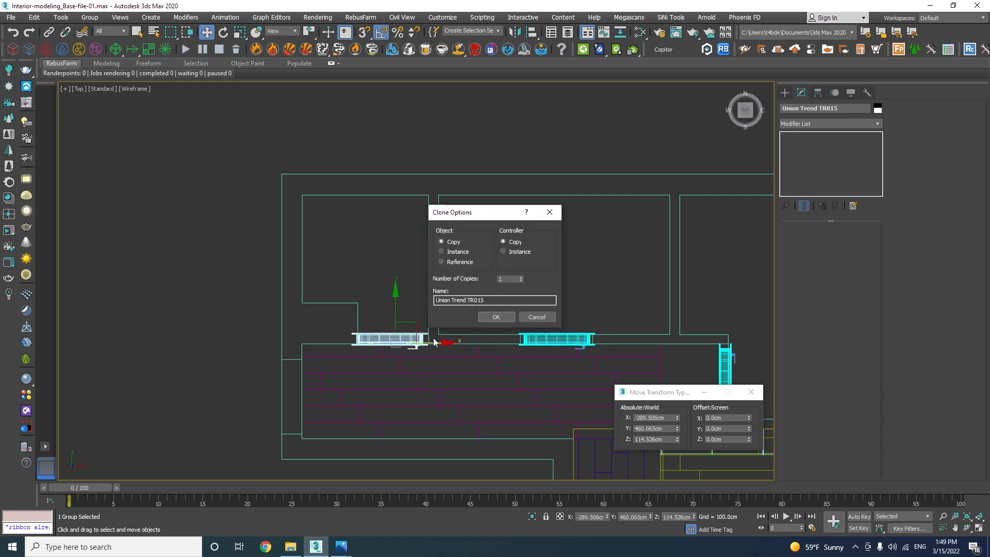
key("Return")
left_click(514, 32)
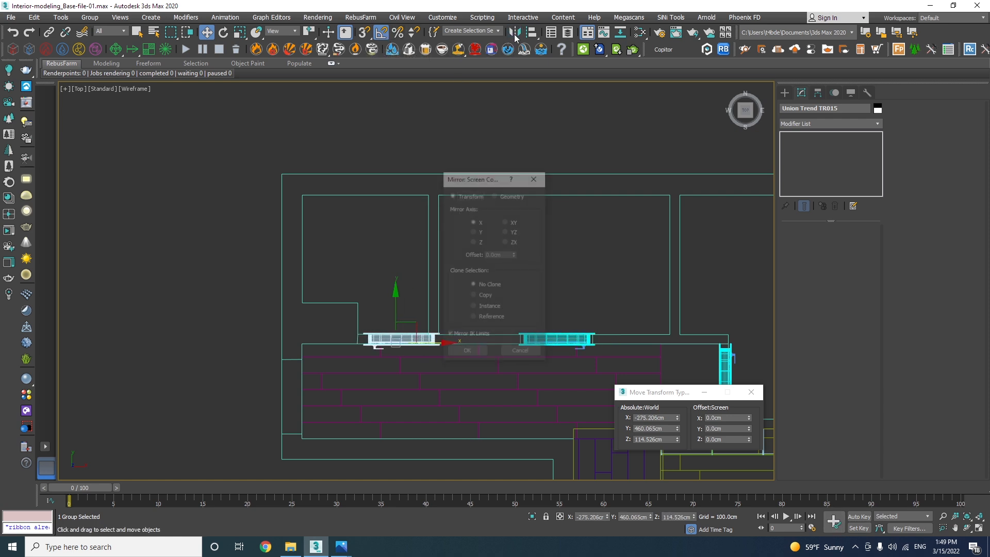
left_click(466, 355)
Step: Center the mirrored door in its doorway at about X -285.3 cm and nudge it slightly along Y within the wall thickness
scroll(428, 344, "up", 6)
left_click_drag(437, 342, 410, 342)
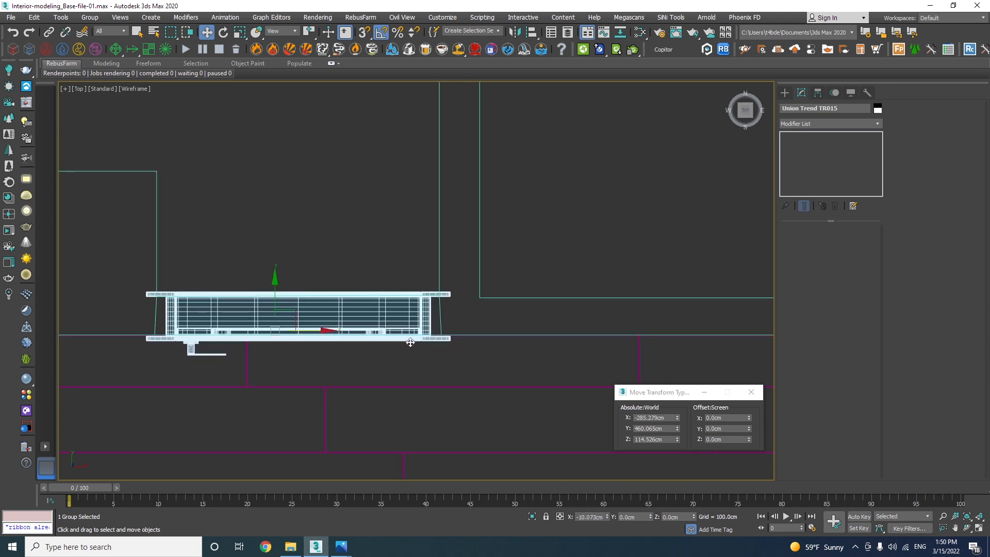
scroll(367, 320, "up", 2)
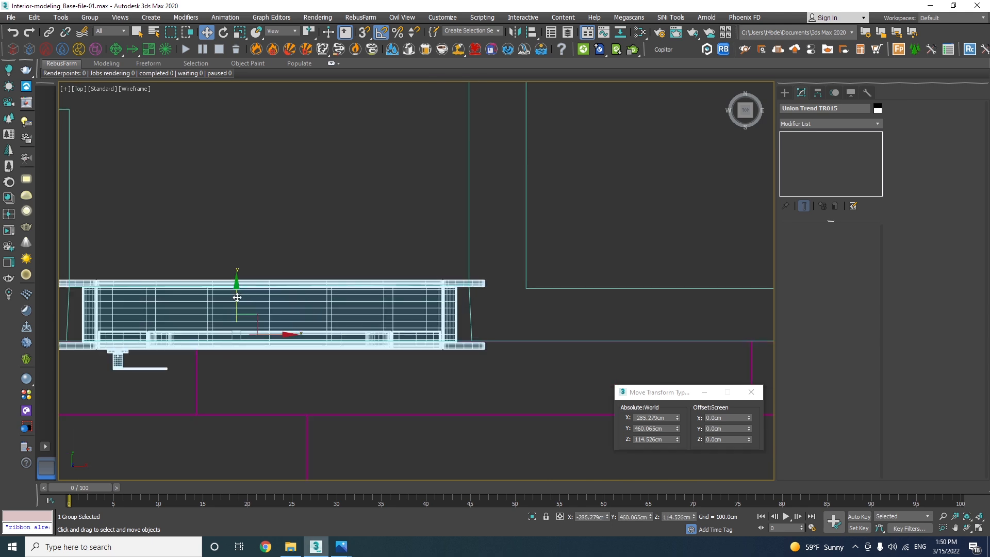
left_click_drag(237, 297, 238, 296)
Step: Select the unmirrored door in the same hallway wall and shift it about 0.35 cm along Y to center it in the wall
scroll(237, 296, "down", 5)
middle_click_drag(429, 316, 284, 316)
scroll(499, 286, "up", 4)
left_click(500, 286)
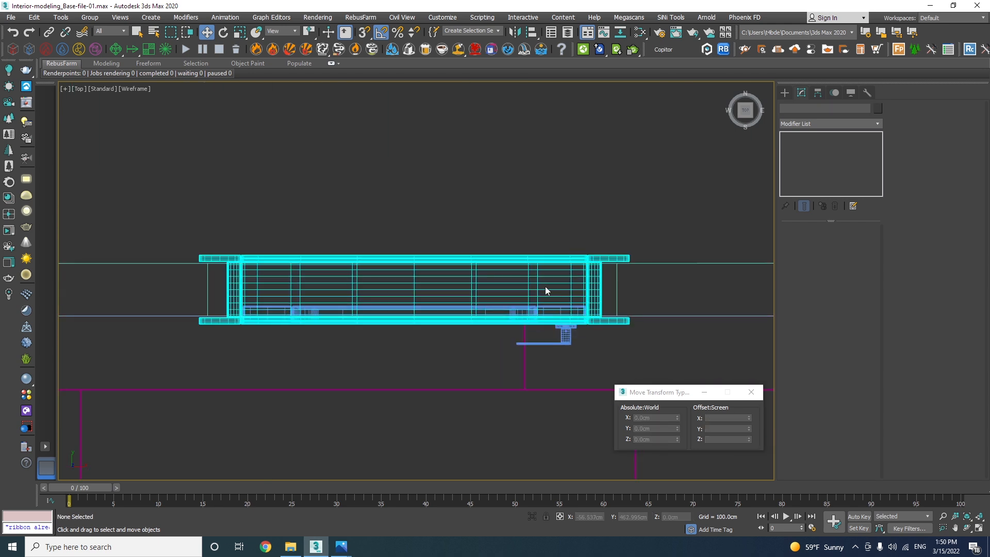
left_click(539, 287)
left_click_drag(444, 275, 444, 273)
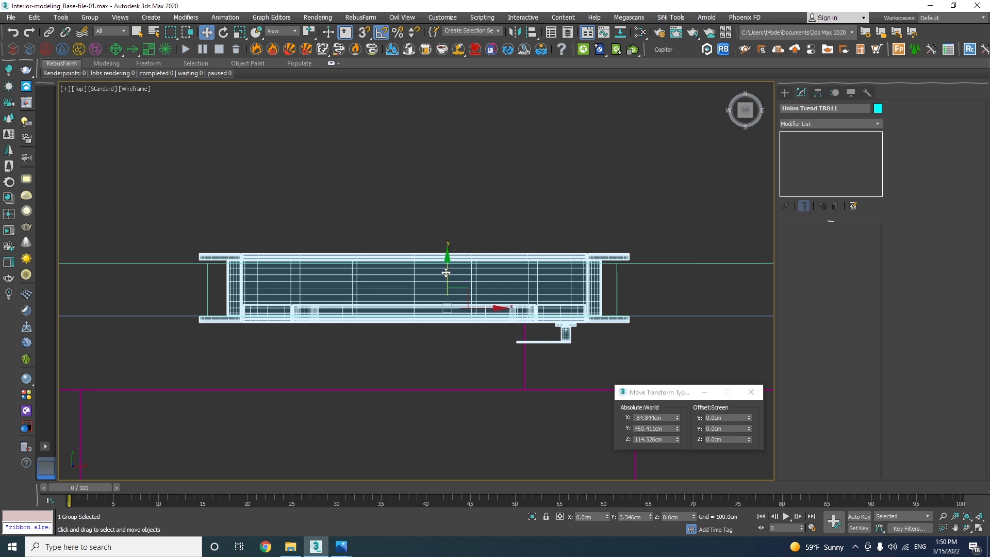
Step: Select the three interior doors together with the wall object and isolate them in a shaded perspective view
scroll(390, 286, "down", 4)
middle_click_drag(439, 322, 404, 345)
left_click(687, 337, "ctrl")
left_click(697, 330, "ctrl")
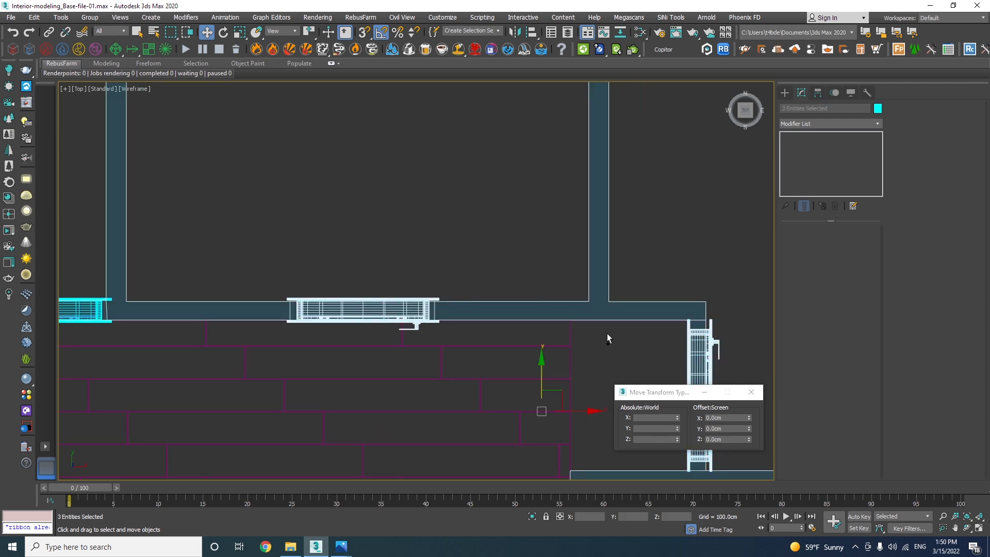
key("z")
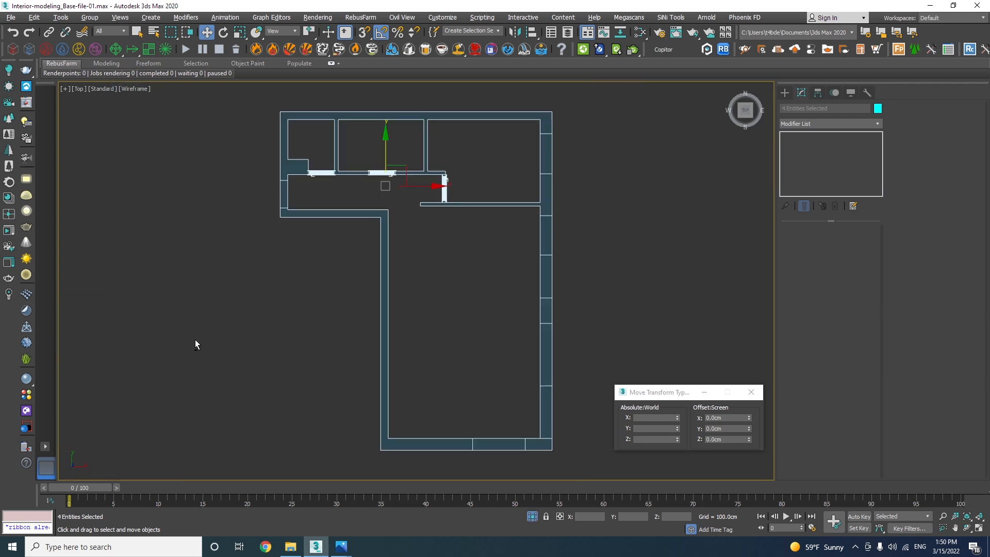
key("p")
middle_click_drag(373, 296, 436, 202, "alt")
key("F3")
scroll(303, 154, "up", 10)
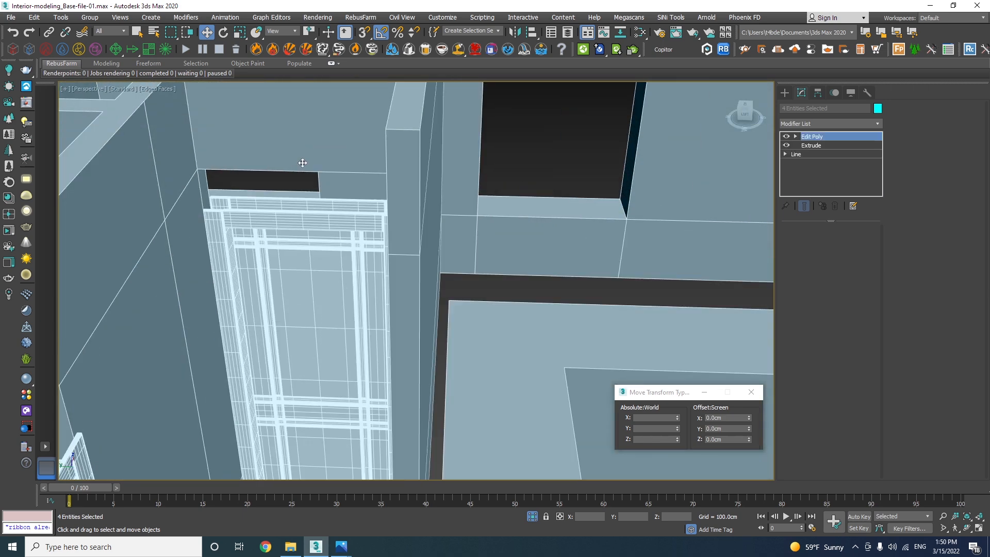
Step: Lower the wall's three polygons above the doorways by about 21.2 cm to meet the door frames, and end the isolation
left_click(303, 163)
key("4")
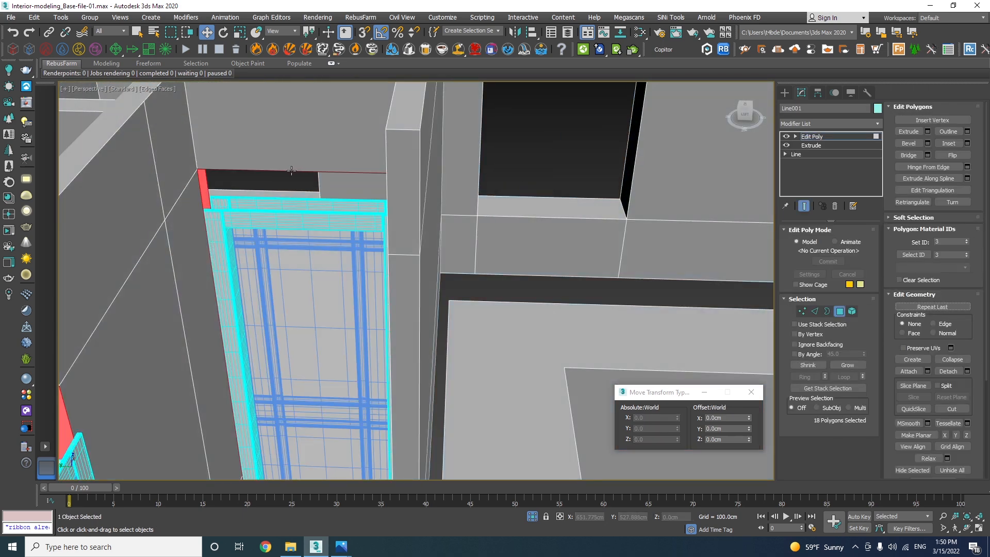
left_click(294, 170)
left_click(283, 175)
middle_click_drag(283, 175, 201, 350, "alt")
left_click(389, 330, "ctrl")
middle_click_drag(324, 301, 273, 191, "alt")
middle_click_drag(174, 217, 153, 289, "alt")
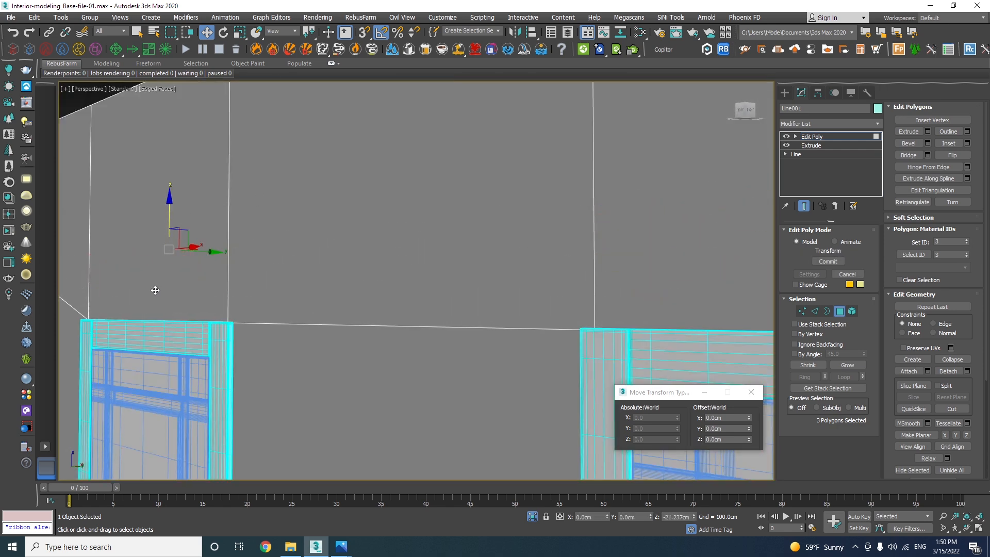
left_click(839, 311)
middle_click_drag(378, 318, 372, 298, "alt")
key("F4")
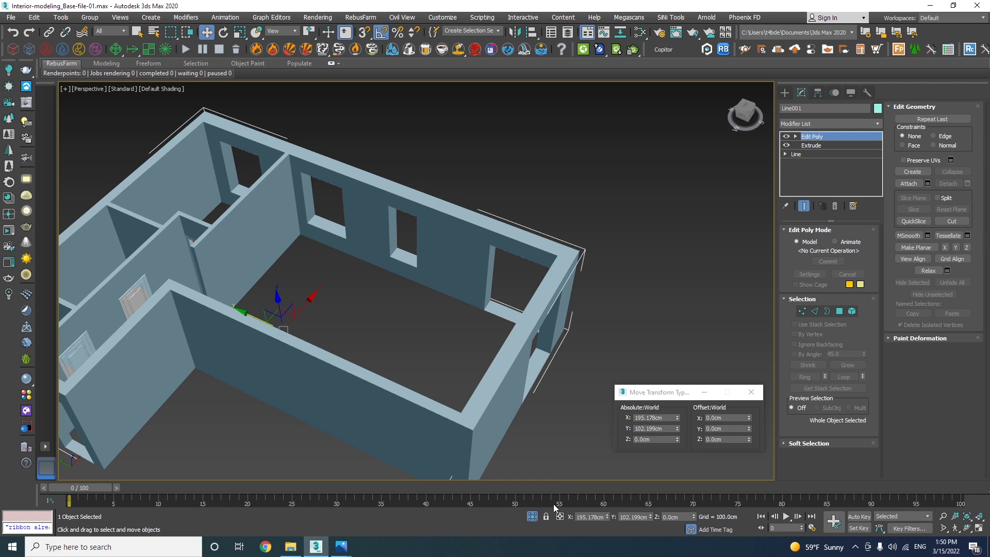
middle_click_drag(423, 360, 466, 304, "alt")
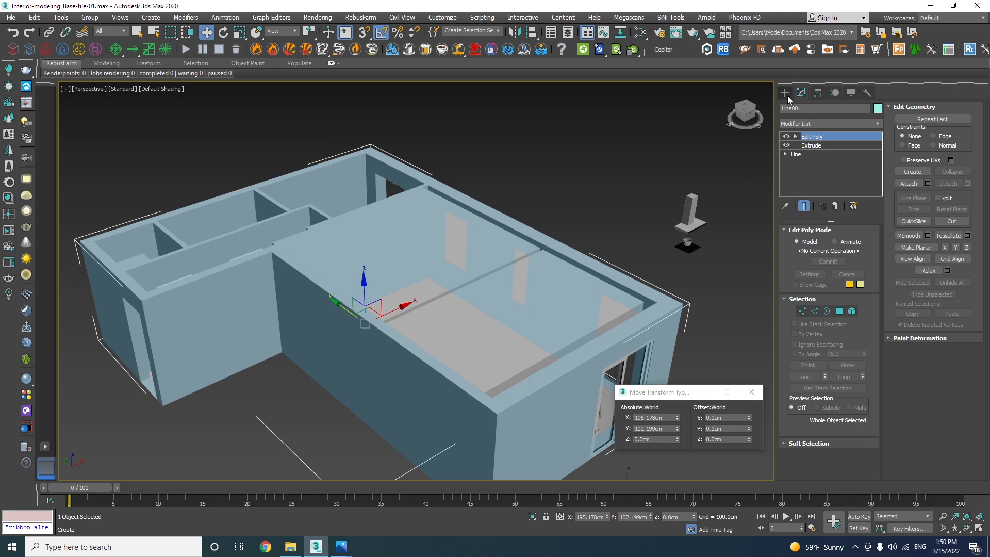
Step: Examine the dining area and kitchen interior through the end-wall window, with edged faces shown
middle_click_drag(607, 369, 561, 287, "alt")
scroll(459, 357, "down", 6)
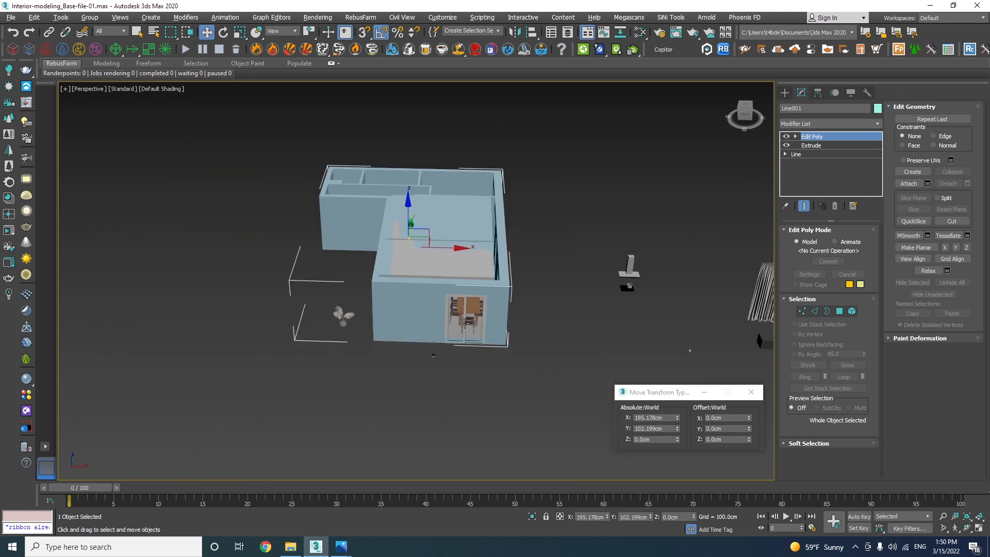
middle_click_drag(451, 330, 443, 299, "alt")
scroll(444, 300, "up", 10)
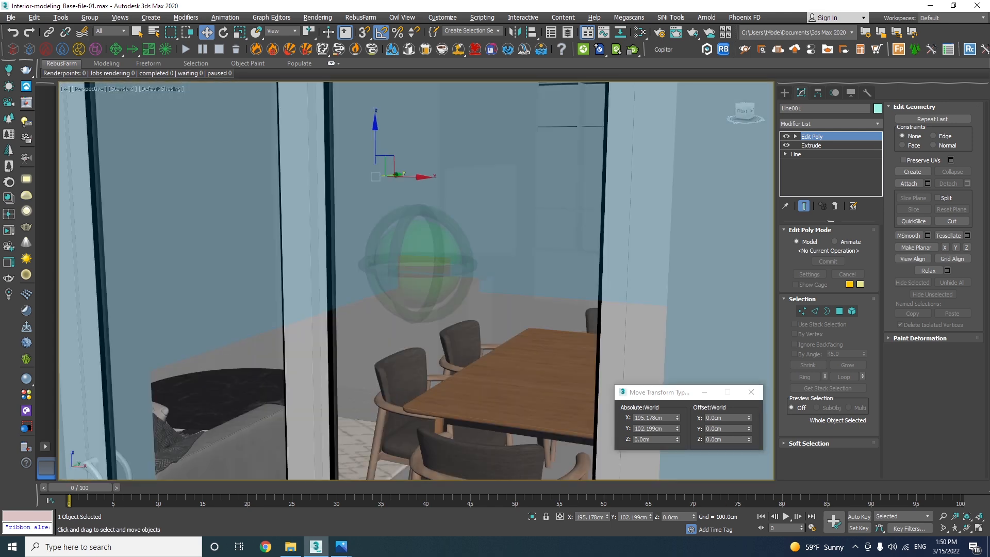
scroll(647, 262, "up", 10)
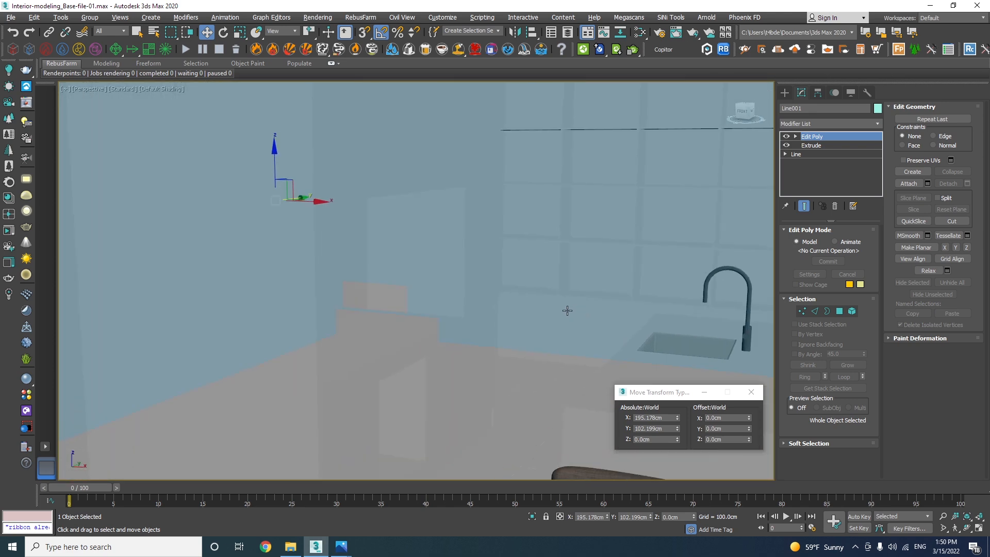
key("F4")
middle_click_drag(640, 318, 404, 306, "alt")
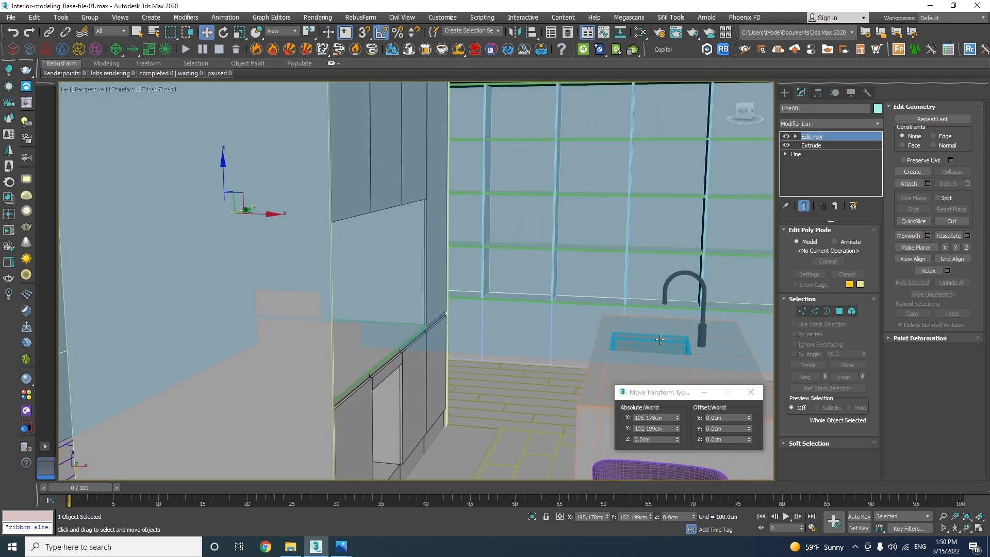
scroll(524, 267, "down", 15)
middle_click_drag(524, 267, 576, 363, "alt")
scroll(583, 339, "up", 3)
Step: Draw a closed Line snapped to the inner top corners of the outer walls, tracing the L-shaped ceiling outline
left_click(784, 93)
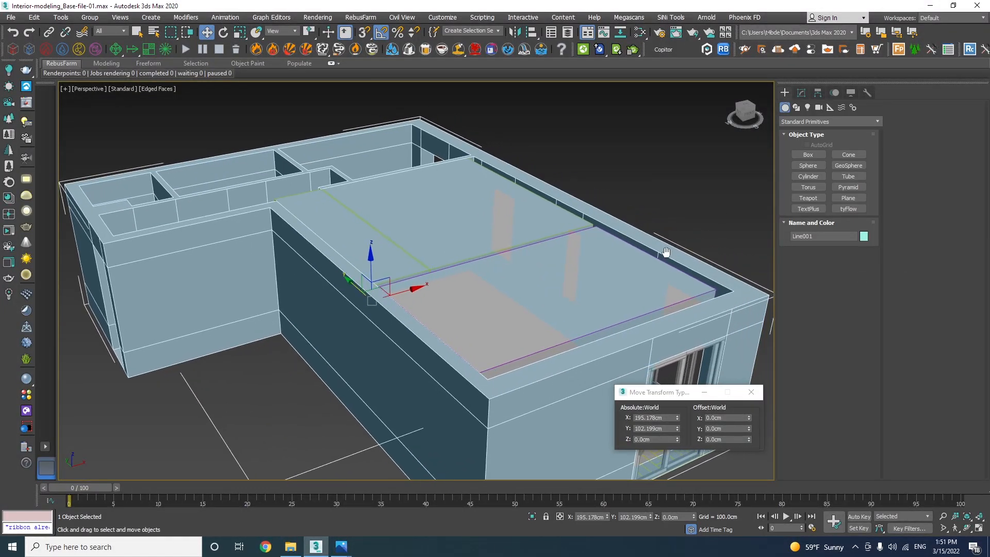
left_click(796, 107)
left_click(809, 162)
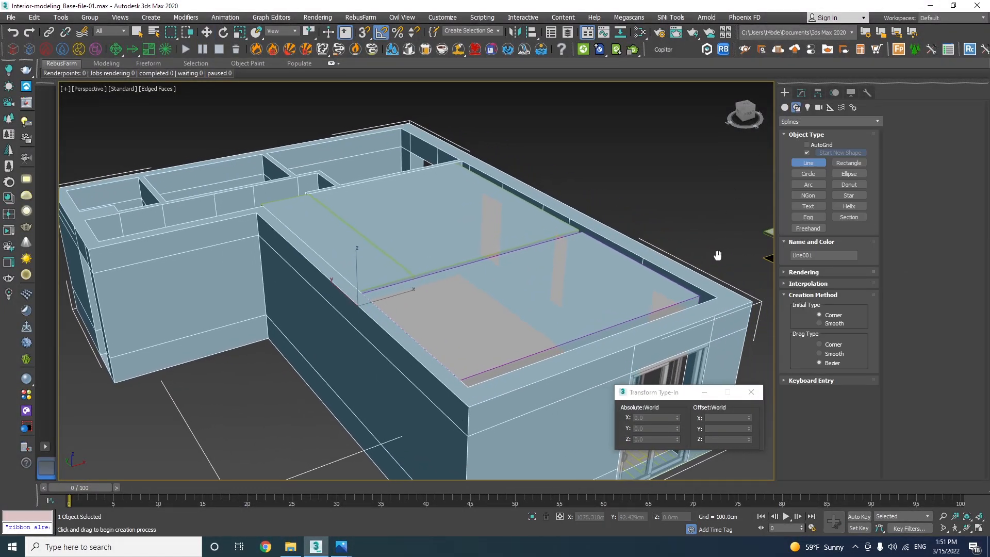
key("s")
left_click(401, 128)
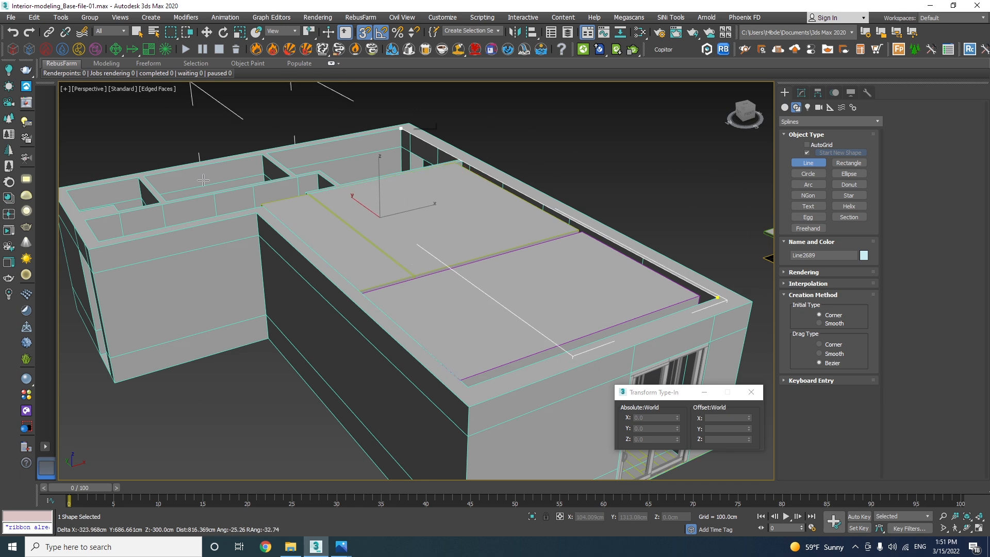
left_click(98, 240)
left_click(263, 205)
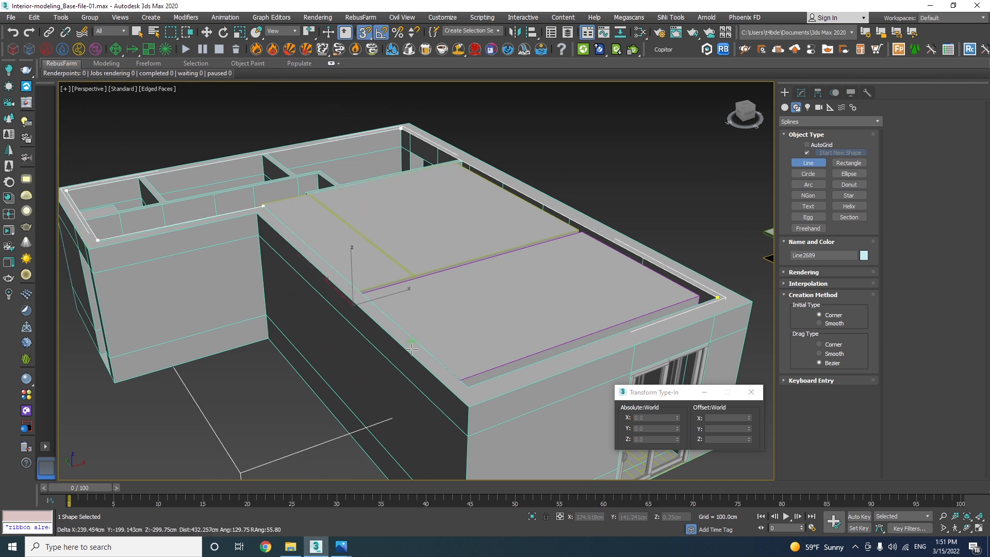
left_click(464, 384)
left_click(717, 297)
key("Return")
key("w")
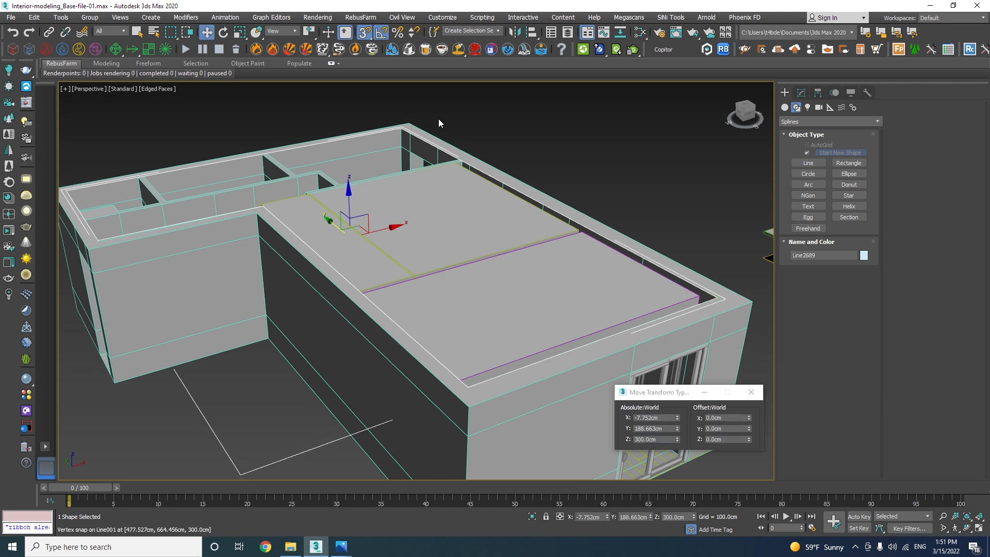
Step: Apply a Shell modifier to the ceiling outline with a 2 cm inner amount and 0 cm outer amount
left_click(802, 93)
left_click(803, 124)
key("s")
key("h")
key("Return")
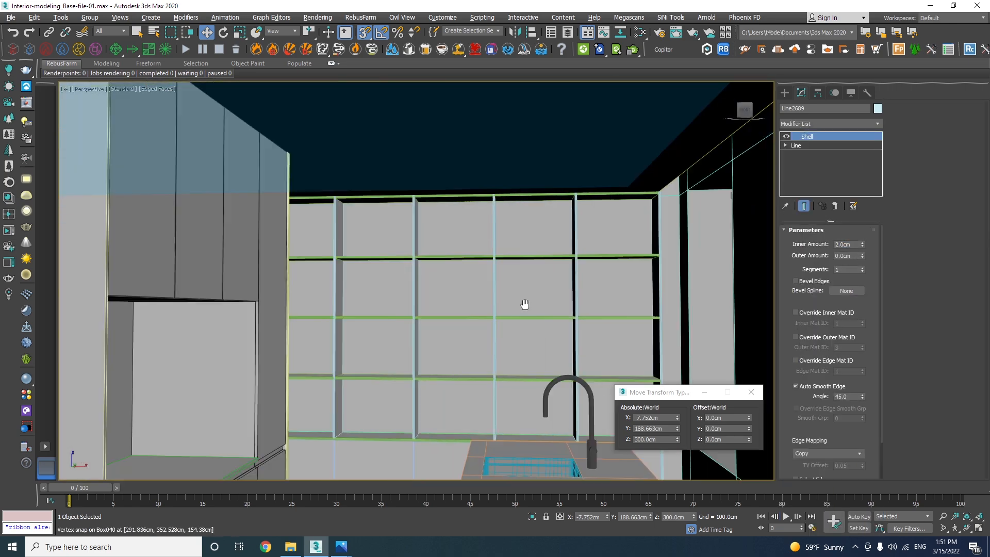
scroll(538, 327, "up", 5)
middle_click_drag(537, 326, 650, 326, "alt")
left_click(955, 528)
left_click_drag(608, 356, 547, 372)
Step: Rotate the Miele oven 90 degrees about Z and move it onto the kitchen cabinets at about X 178.2 cm, Y -3.2 cm
key("w")
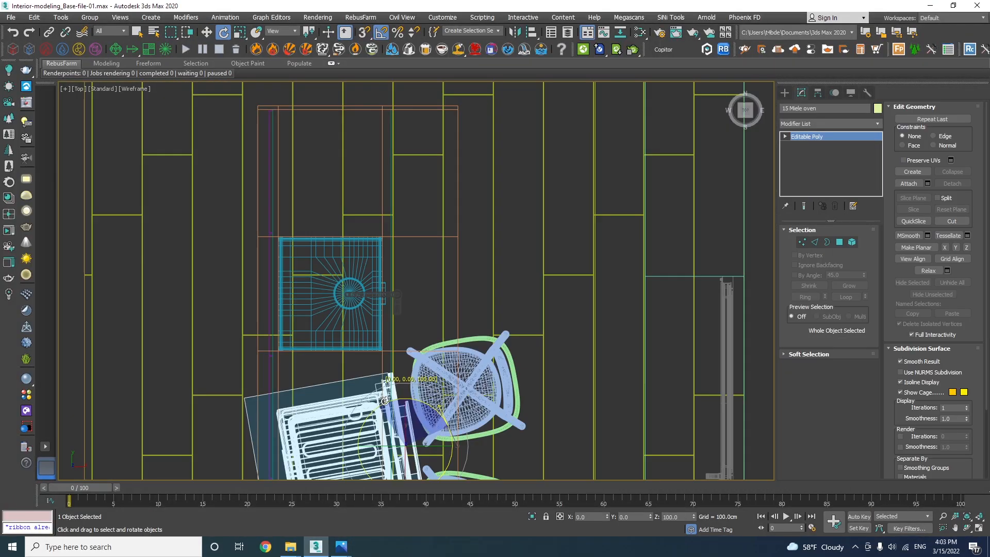
left_click_drag(391, 371, 390, 395)
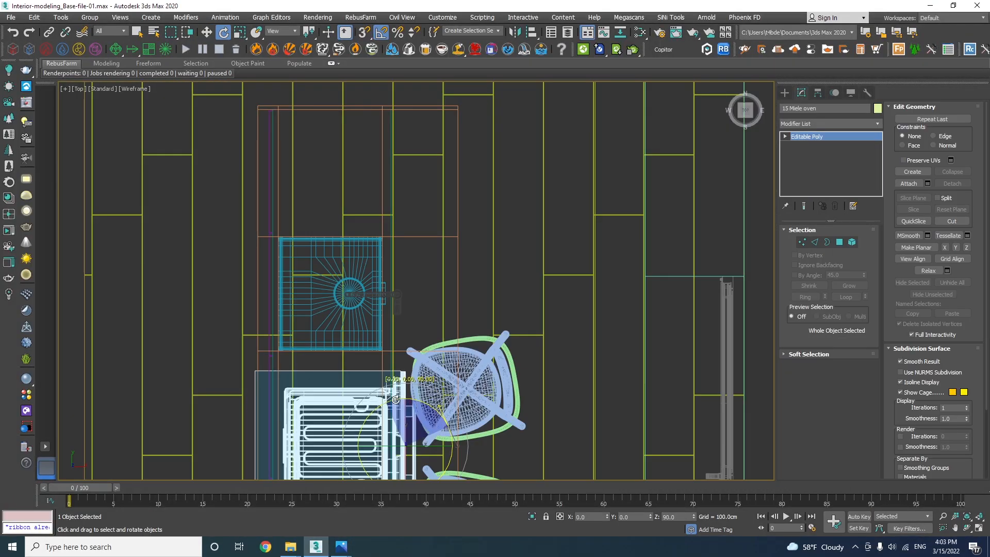
key("w")
scroll(591, 341, "down", 5)
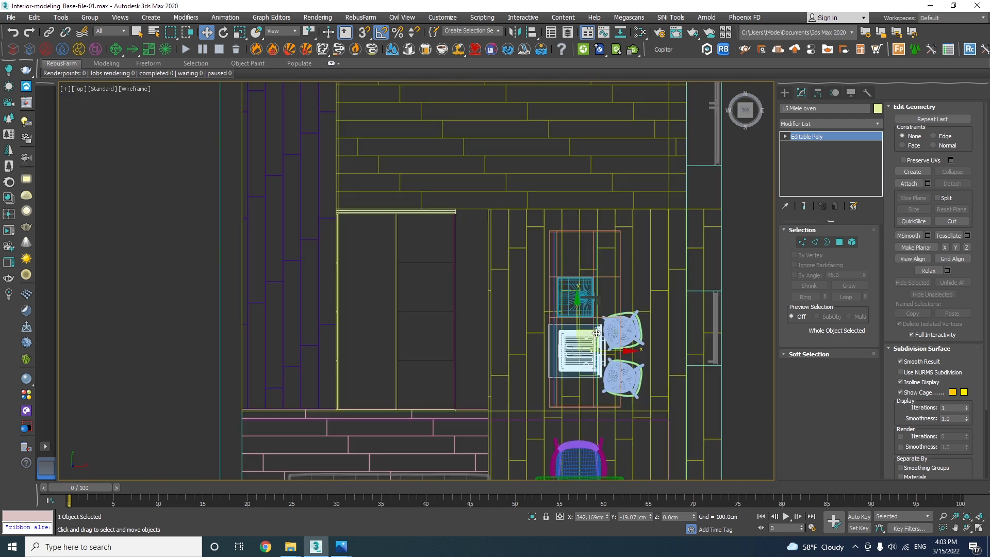
left_click_drag(599, 334, 454, 320)
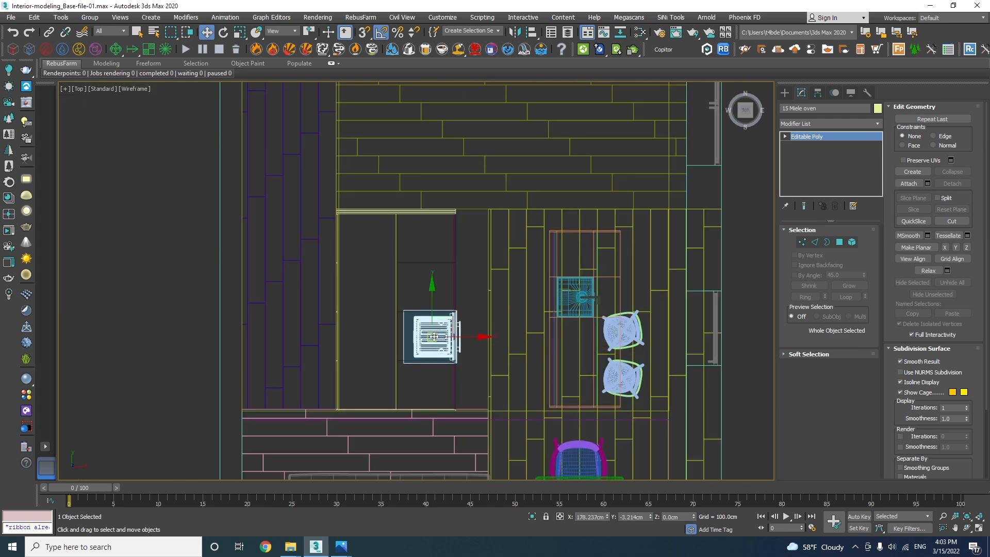
Step: Scale the oven down along Y to fit the cabinet opening and position it at about X 176.9 cm, Y -2.6 cm
scroll(436, 336, "up", 8)
key("r")
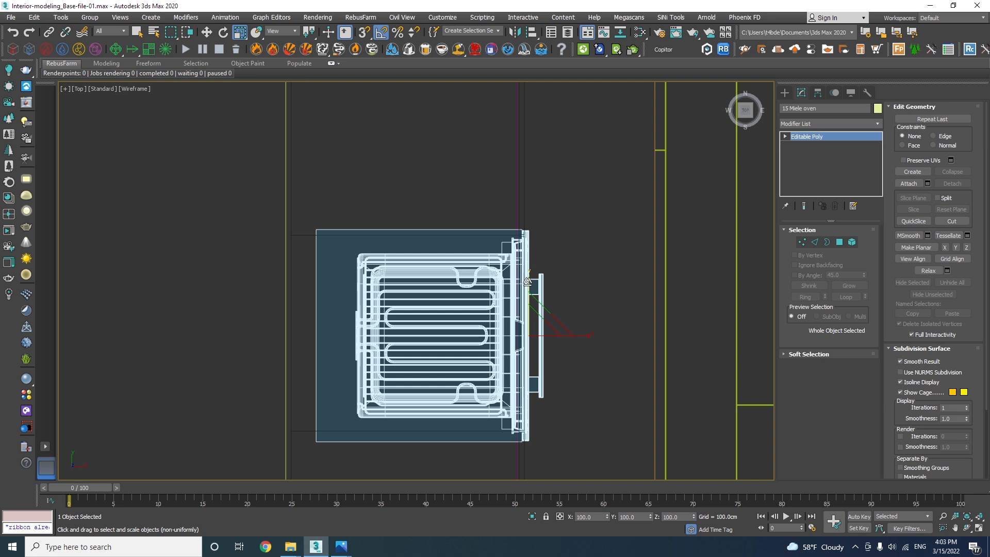
left_click_drag(528, 285, 527, 289)
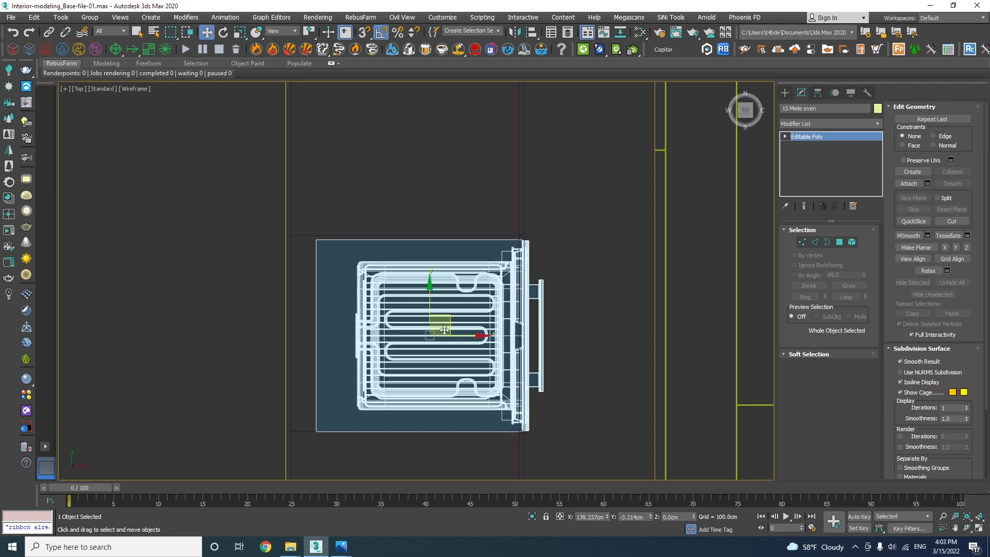
key("ctrl+z")
key("ctrl+z")
key("ctrl+z")
key("r")
key("ctrl+z")
key("ctrl+z")
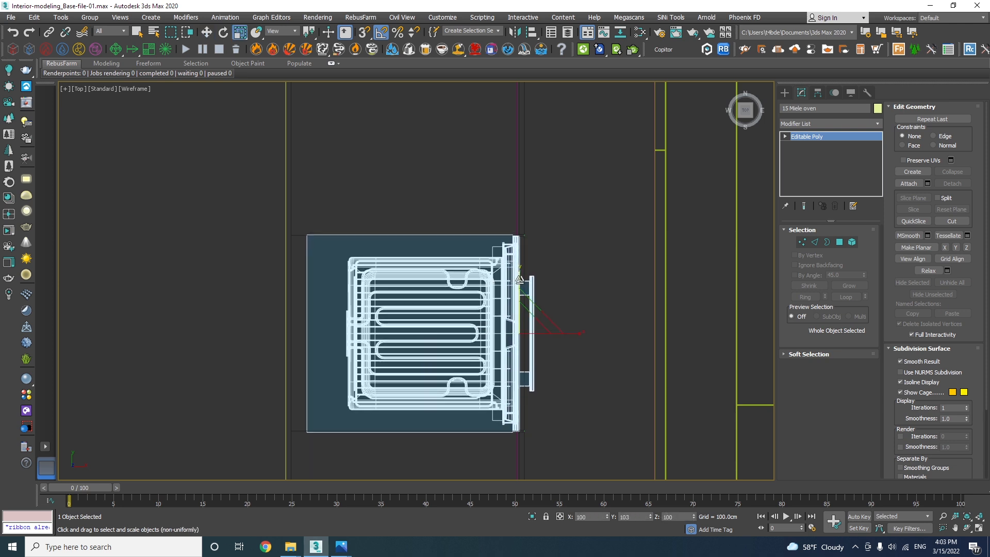
key("w")
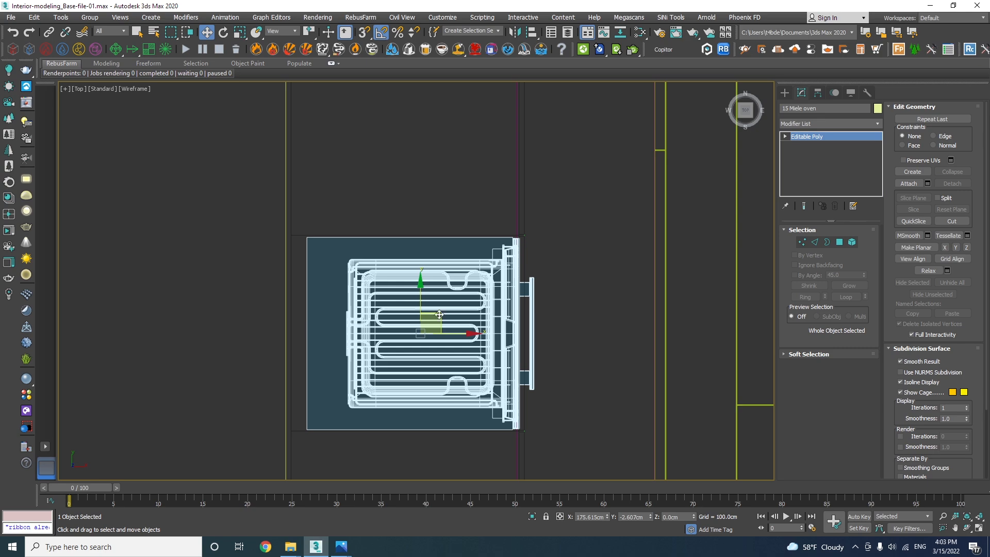
left_click_drag(451, 334, 455, 332)
Step: Isolate the oven with the kitchen cabinets and raise the oven about 13.4 cm into its opening
middle_click_drag(455, 333, 445, 305, "alt")
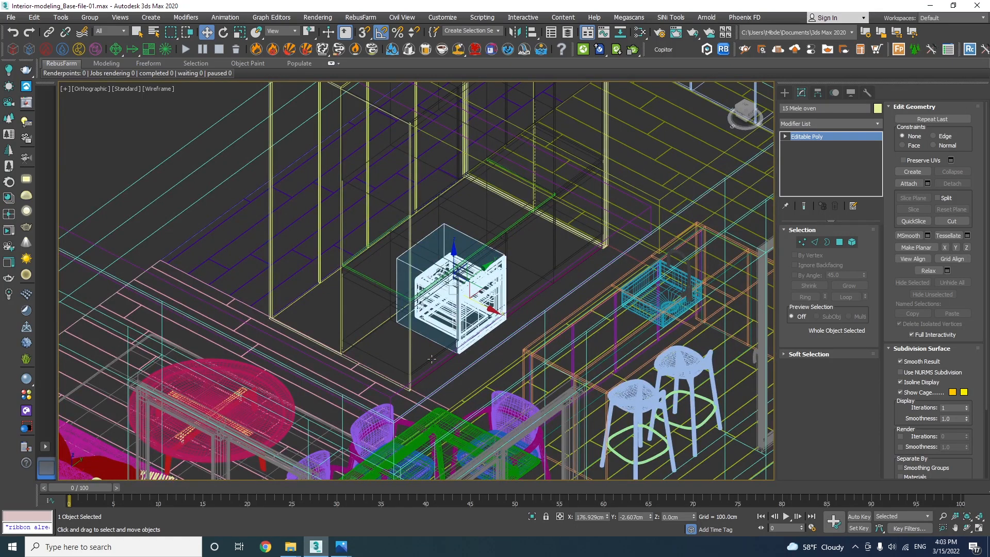
left_click(436, 355, "ctrl")
left_click(371, 358, "ctrl")
key("alt+q")
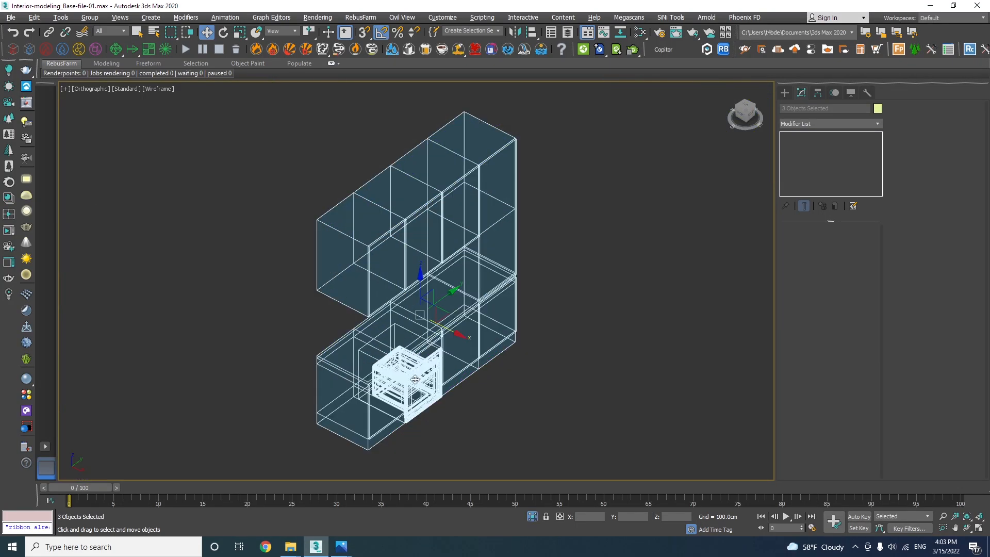
key("f")
left_click(433, 420)
scroll(433, 425, "up", 6)
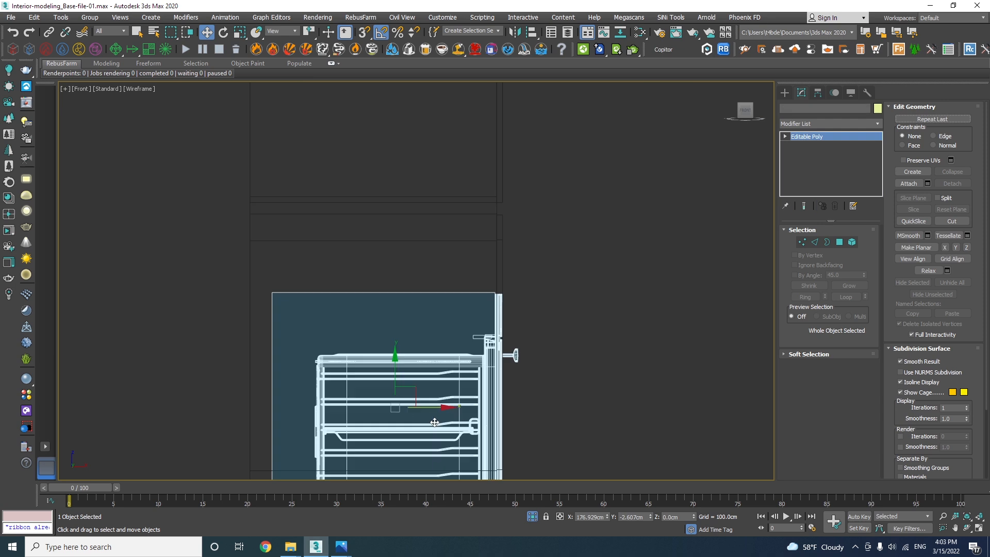
middle_click_drag(404, 367, 404, 319)
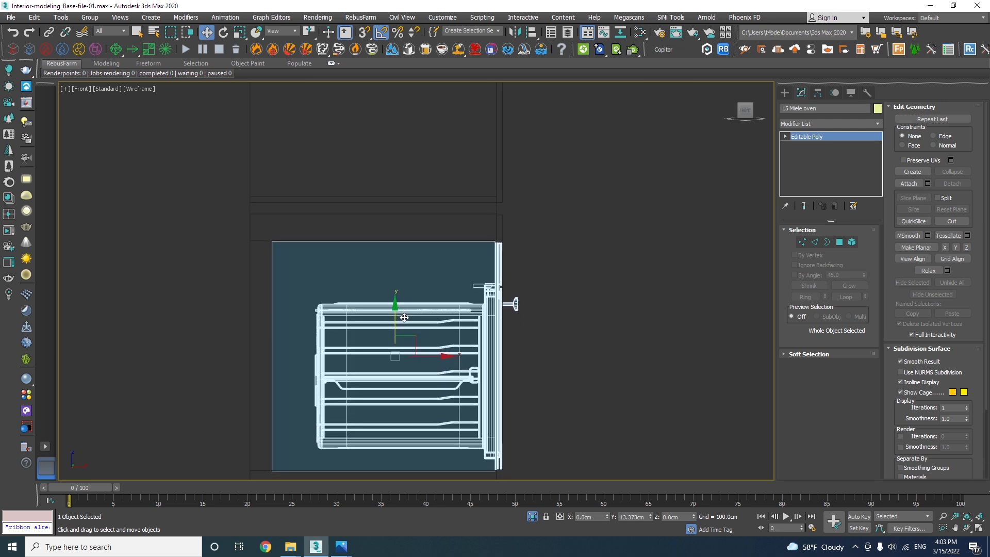
Step: Nudge the oven along X to about 176.8 cm to align its front with the cabinet fronts, and end the isolation
mouse_move(531, 380)
middle_mouse_down()
mouse_move(534, 330)
mouse_move(434, 337)
mouse_move(434, 309)
mouse_move(407, 415)
middle_mouse_up()
key("p")
key("z")
key("F3")
scroll(434, 309, "down", 5)
left_click(408, 411)
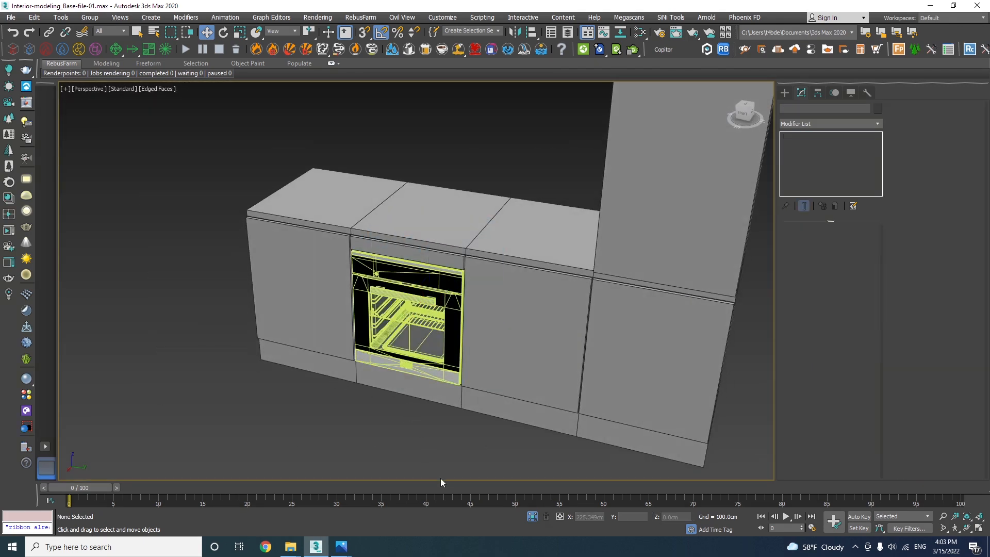
middle_click_drag(398, 364, 373, 369, "alt")
left_click(402, 279)
key("z")
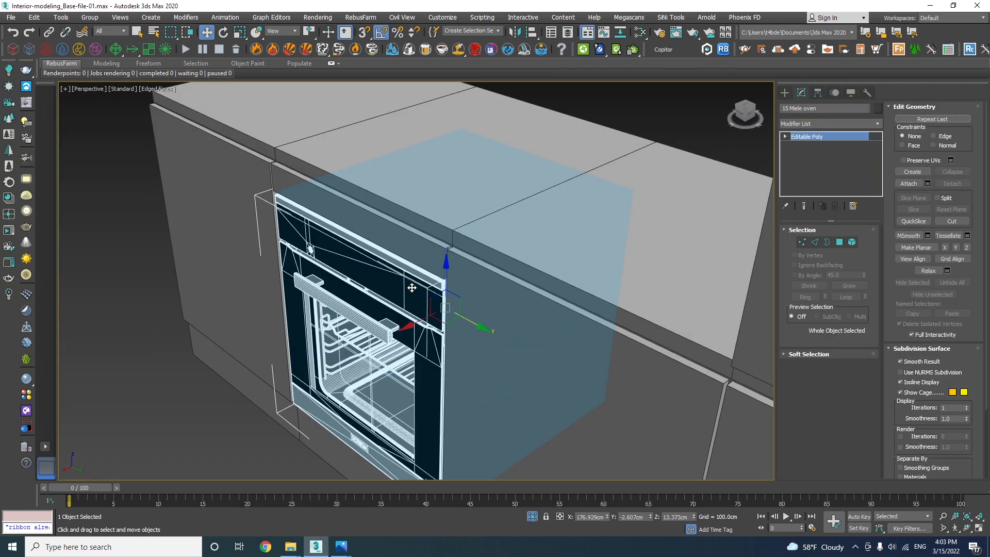
scroll(436, 306, "up", 3)
left_click_drag(425, 324, 423, 322)
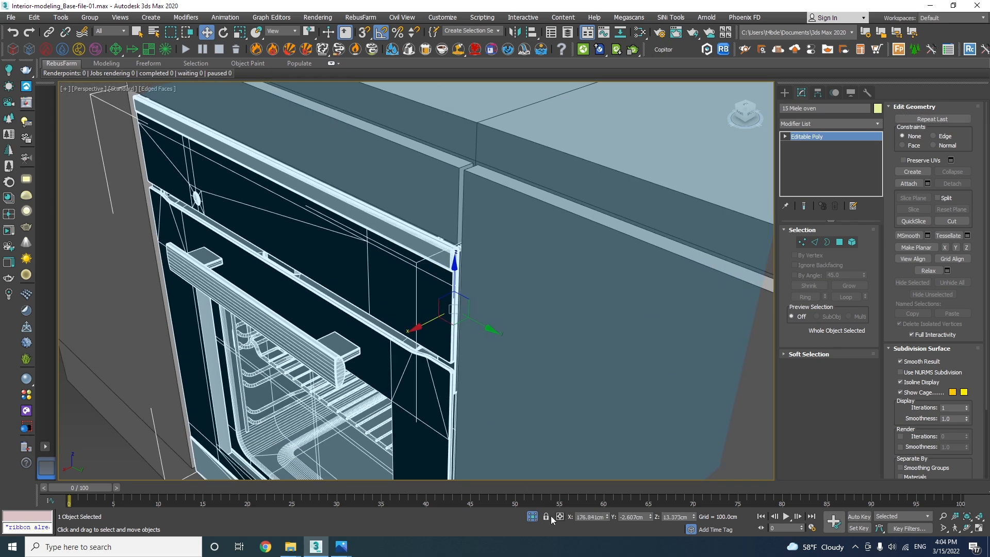
left_click(533, 517)
Step: Select the cooktop and its pot, bring them into the apartment in plan, and rotate them to match the kitchen cabinet run
scroll(423, 309, "down", 5)
middle_click_drag(420, 309, 533, 289, "alt")
scroll(533, 289, "down", 8)
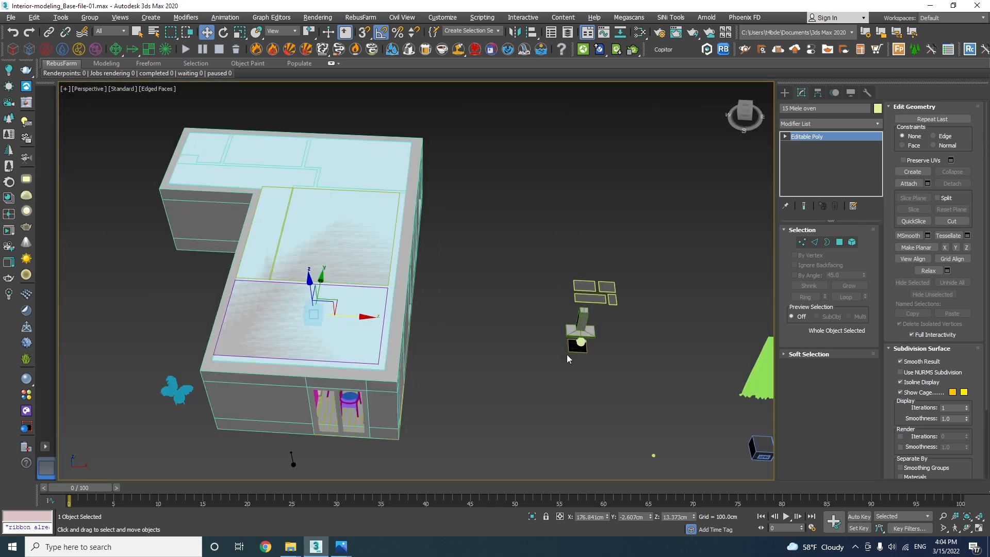
scroll(567, 346, "up", 8)
left_click(632, 364)
middle_click_drag(633, 364, 677, 355, "alt")
left_click_drag(524, 359, 524, 359, "ctrl")
key("t")
scroll(546, 329, "down", 8)
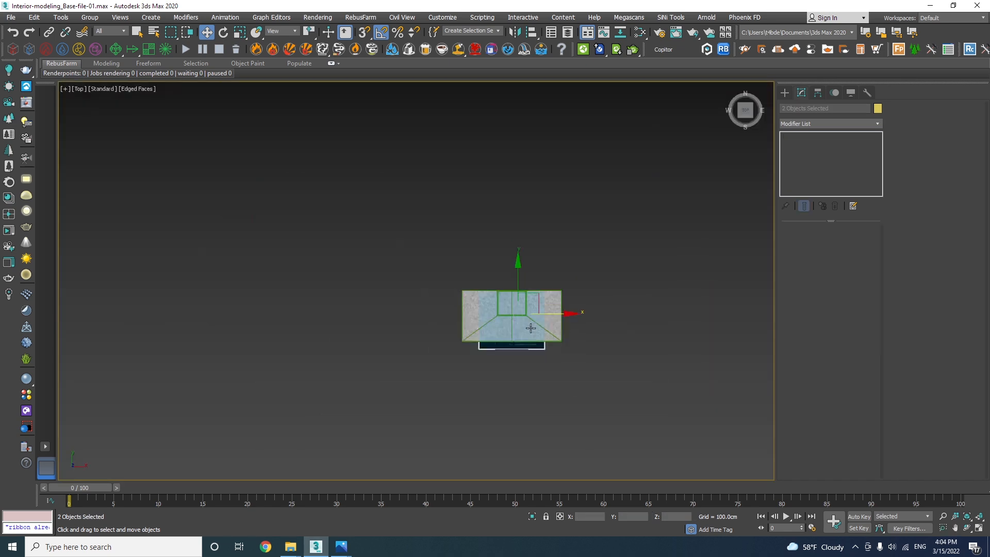
key("F3")
scroll(536, 329, "down", 6)
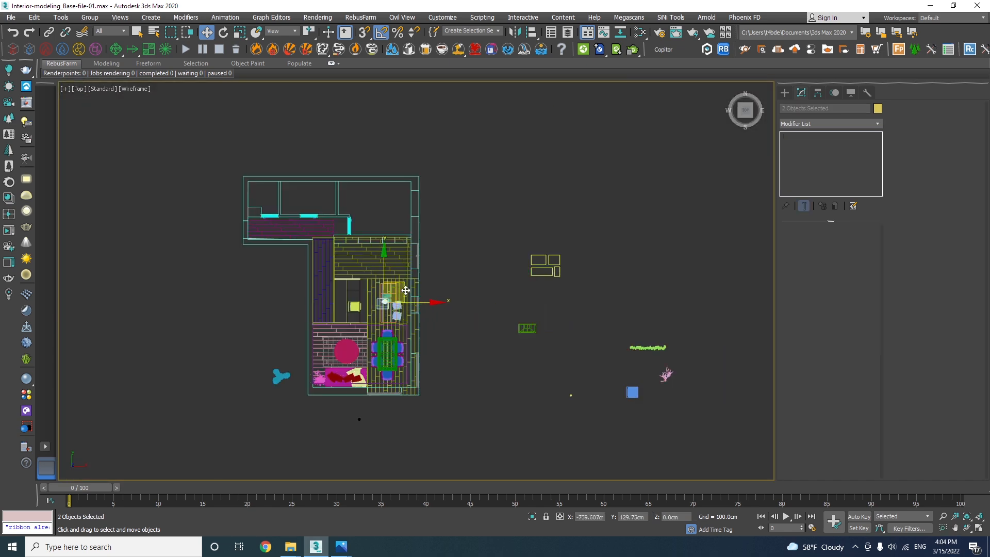
key("e")
scroll(385, 300, "up", 10)
left_click_drag(390, 358, 435, 340)
Step: Move the cooktop and pot in plan onto the kitchen worktop, directly over the oven
scroll(412, 320, "down", 3)
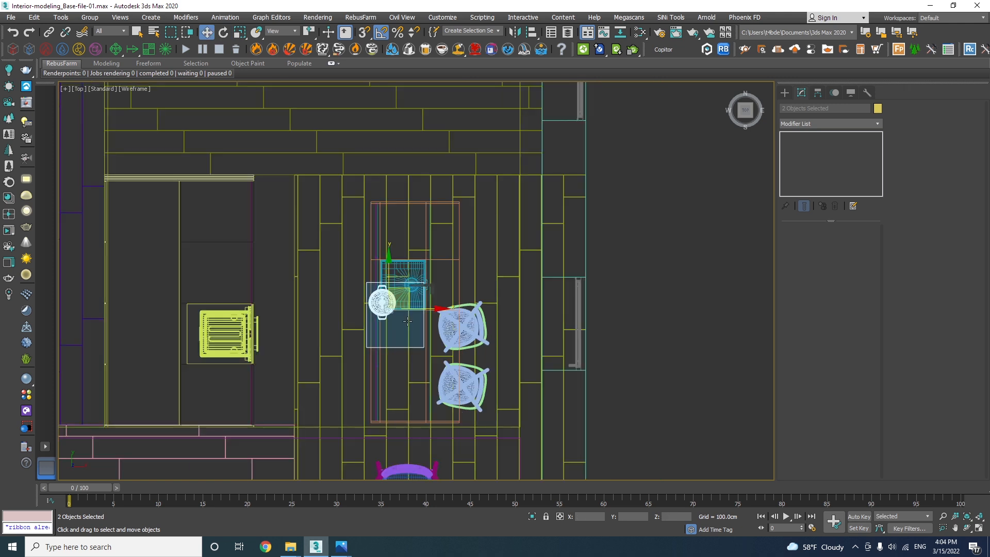
middle_click_drag(410, 320, 525, 335)
left_click_drag(505, 318, 340, 334)
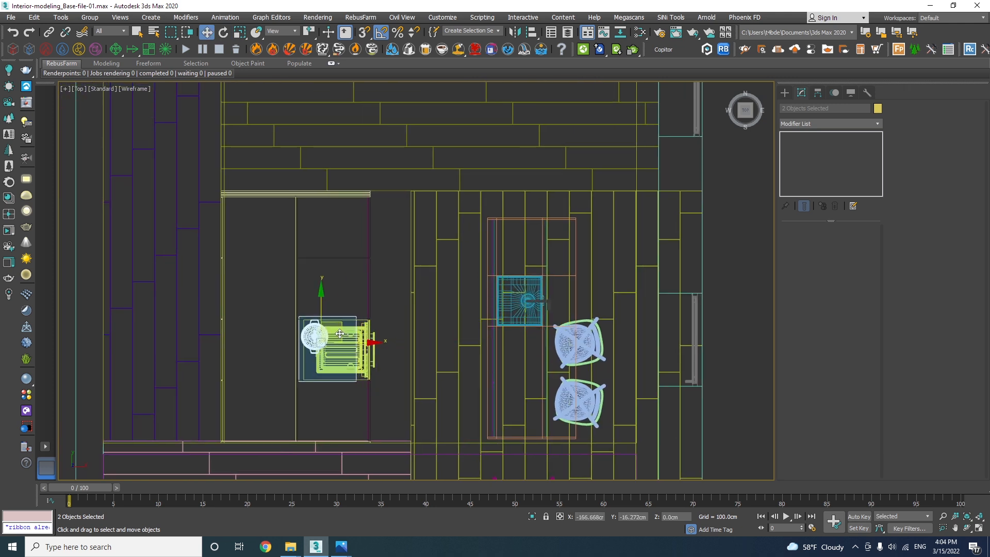
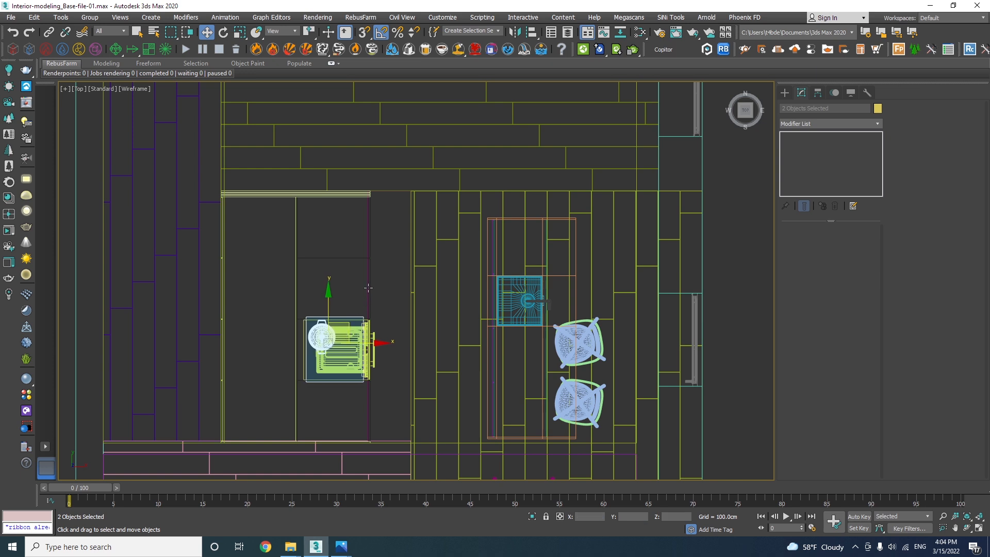
Step: Isolate the cooktop and pot together with the kitchen cabinets and keep only the cooktop and pot selected
left_click_drag(360, 286, 359, 286, "ctrl")
key("alt+q")
key("f")
key("z")
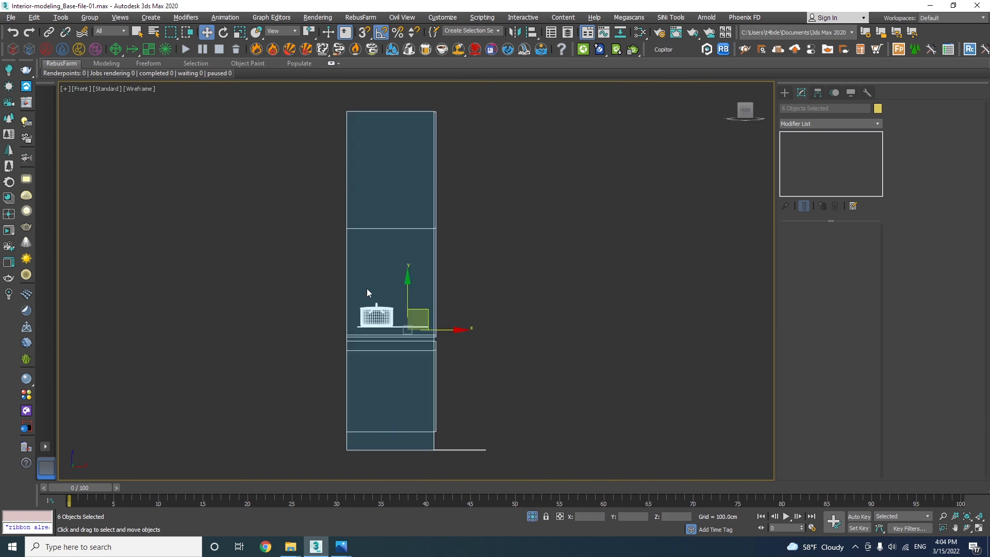
left_click(423, 387, "alt")
key("z")
left_click(540, 333, "alt")
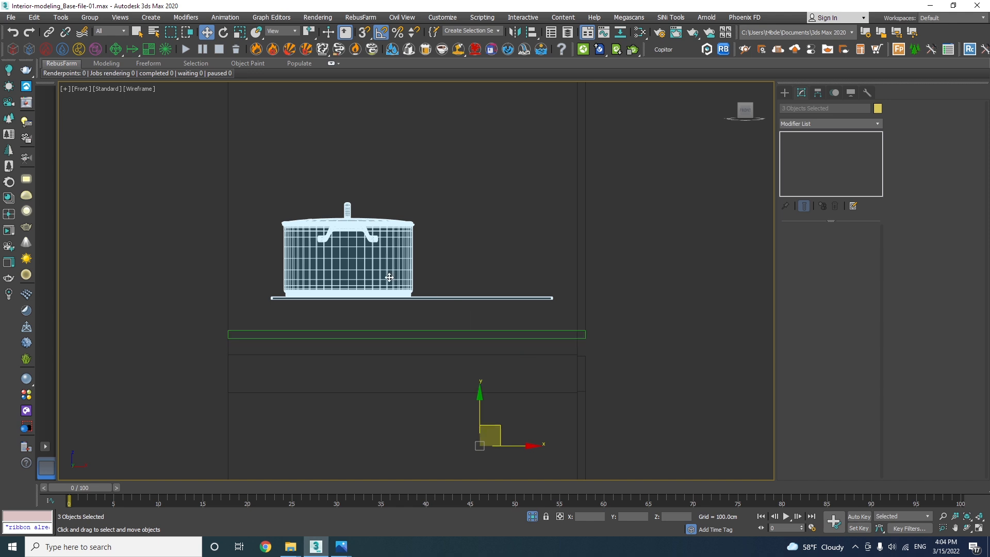
Step: Lower the cooktop and pot until they rest on the worktop, and end the isolation
left_click_drag(386, 246, 354, 247)
scroll(355, 281, "up", 5)
key("p")
scroll(354, 247, "down", 5)
mouse_move(354, 248)
middle_mouse_down("alt")
mouse_move(327, 344)
mouse_move(262, 342)
middle_mouse_up("alt")
key("F3")
scroll(312, 343, "down", 5)
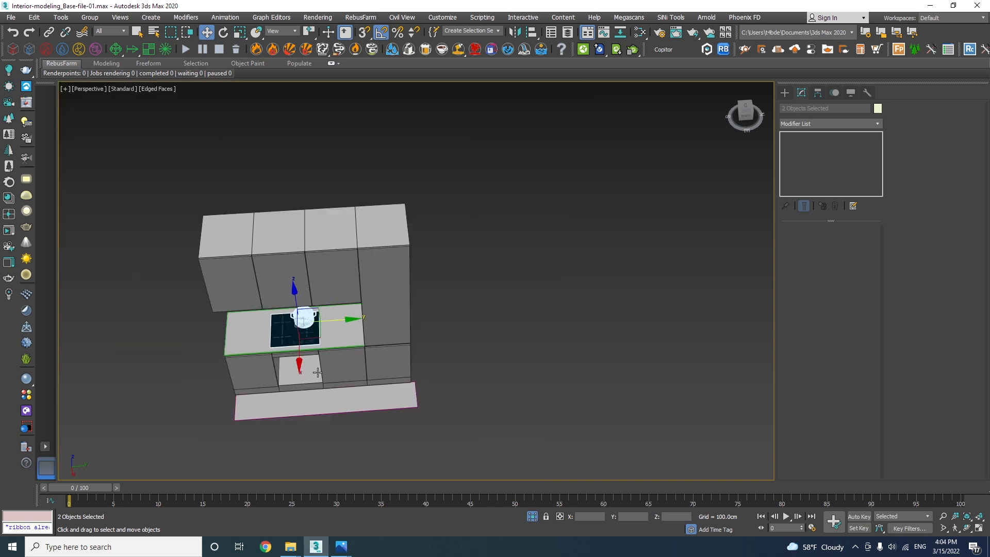
left_click(533, 516)
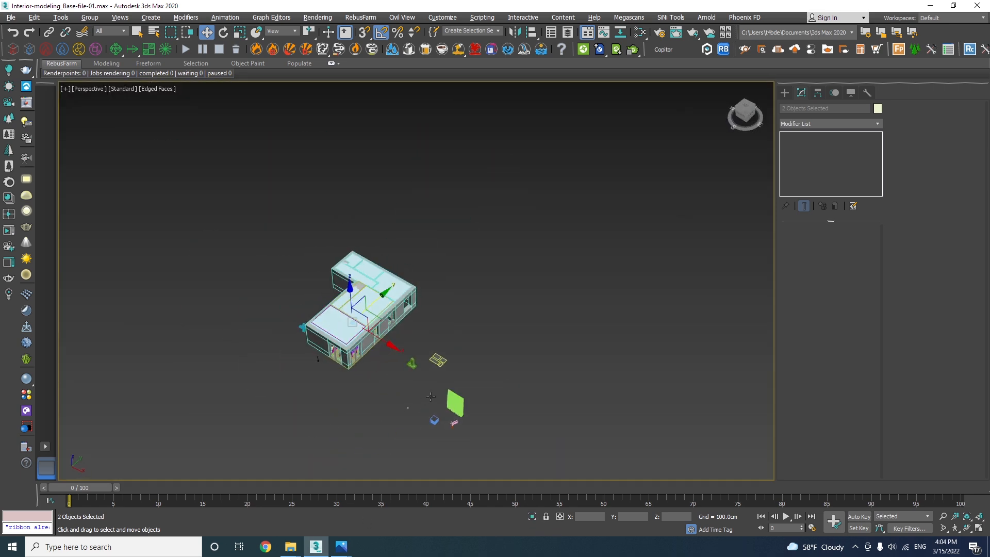
Step: Rotate the extractor hood to face out from the kitchen cabinets and move it over the cooktop at about X 143.4 cm, Y -2.9 cm
scroll(435, 343, "up", 4)
left_click(421, 344)
key("alt+q")
key("t")
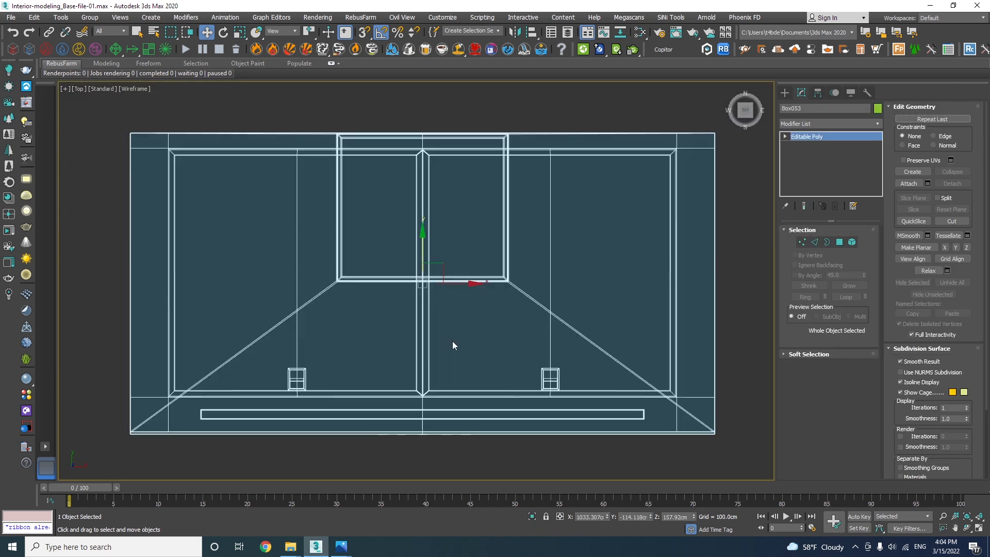
scroll(452, 342, "down", 10)
key("e")
left_click_drag(463, 373, 504, 347)
key("w")
key("alt+q")
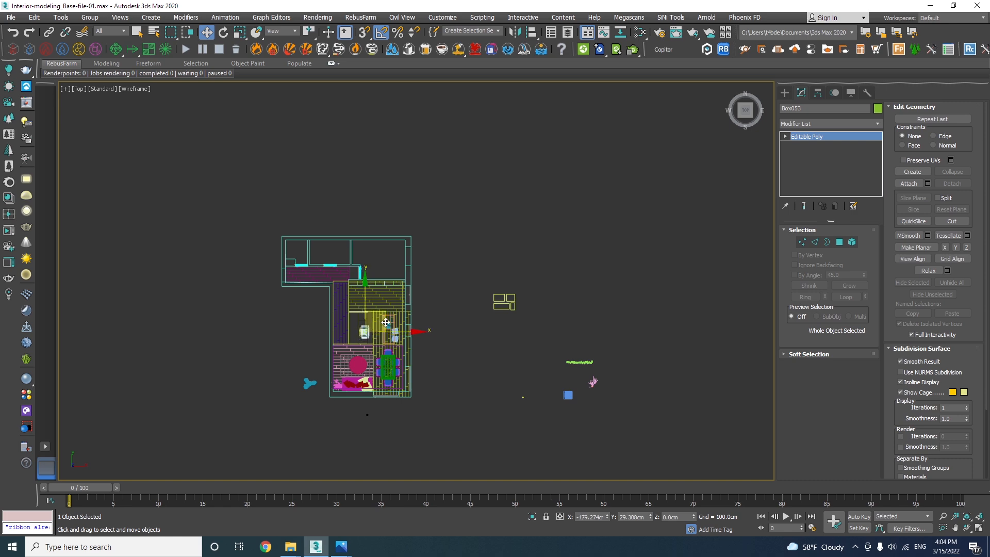
scroll(384, 321, "up", 10)
left_click_drag(443, 297, 425, 301)
Step: Isolate the hood with the kitchen cabinets, examine its height and depth against them, and leave the isolation with nothing selected
left_click_drag(333, 402, 316, 382, "ctrl")
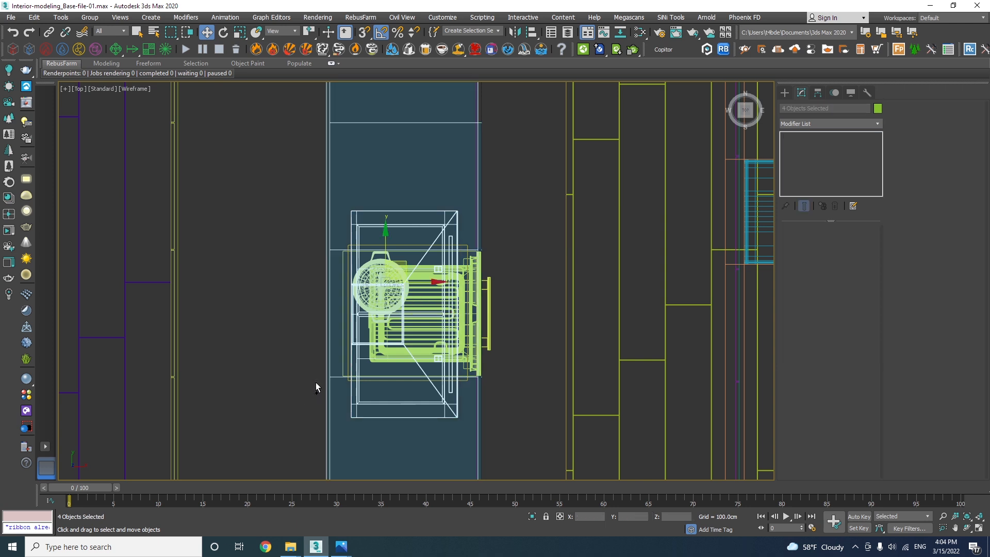
key("alt+q")
key("f")
key("z")
left_click(448, 232)
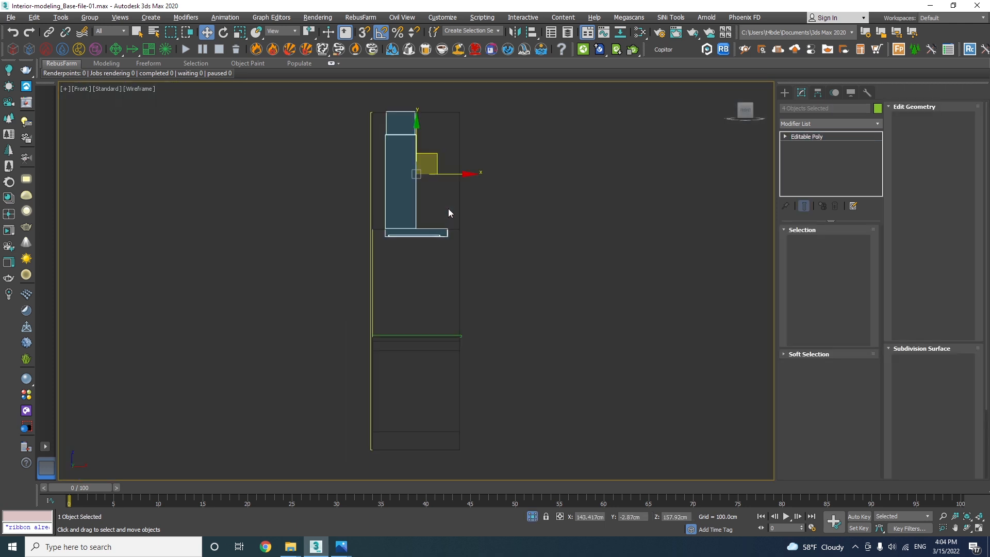
scroll(417, 216, "up", 5)
scroll(402, 255, "down", 3)
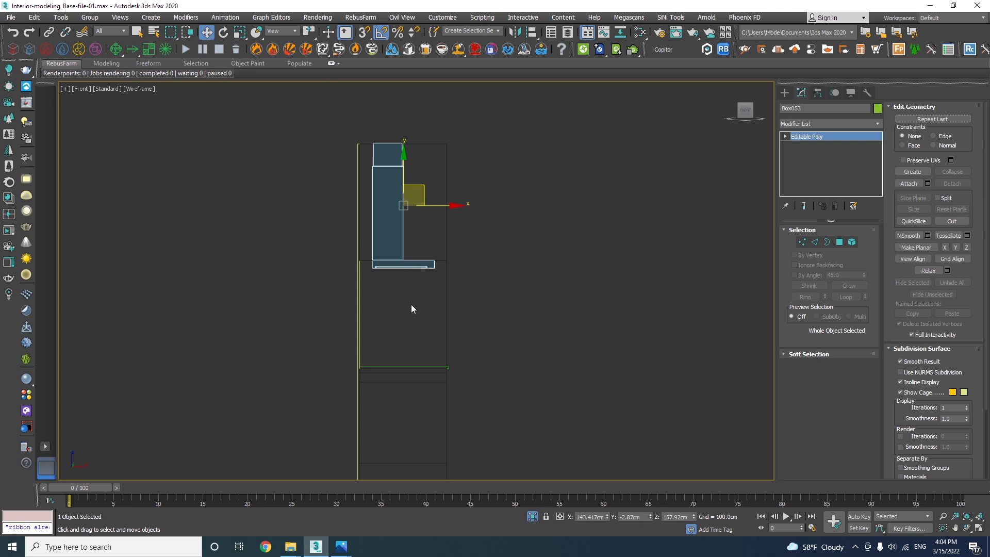
key("p")
mouse_move(426, 323)
middle_mouse_down("alt")
mouse_move(317, 300)
mouse_move(456, 530)
middle_mouse_up("alt")
key("F3")
key("ctrl+d")
key("z")
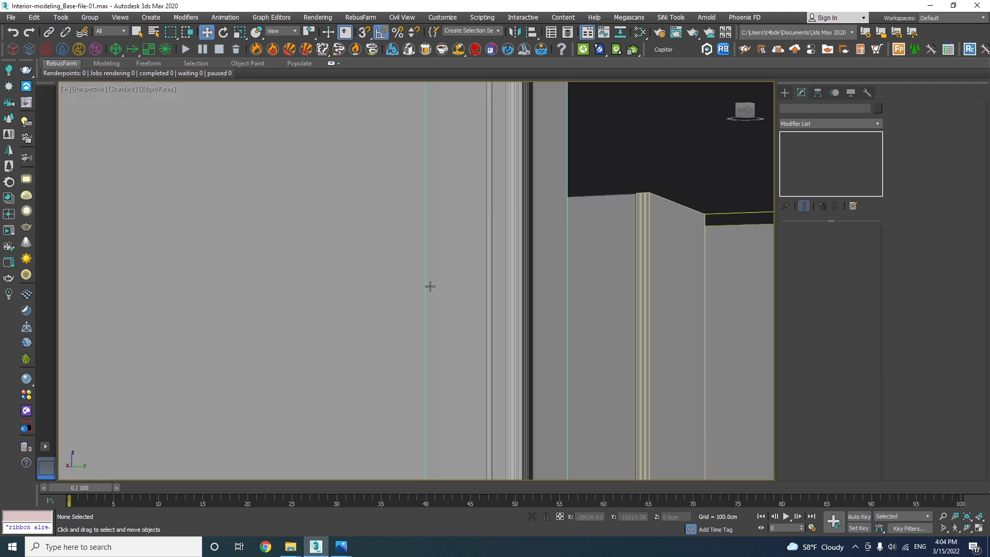
Step: Select the unused KULINARISK appliance outside the apartment and delete it
middle_click_drag(428, 297, 538, 246, "alt")
left_click(464, 291)
left_click(382, 360)
middle_click_drag(382, 360, 449, 340, "alt")
left_click(453, 359)
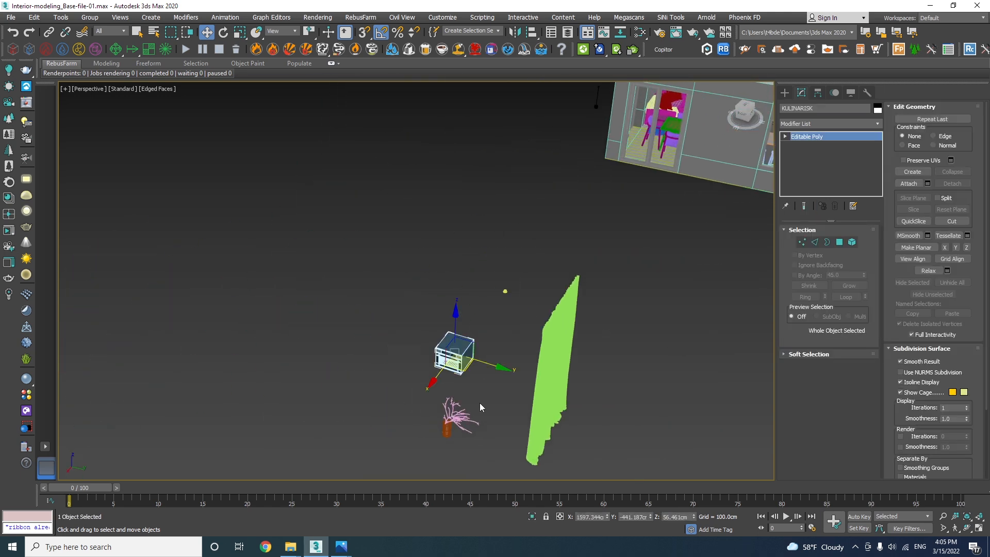
key("Delete")
Step: Move the vase with branches onto the dining table in plan, at about X 311.2 cm, Y -288 cm
left_click(448, 412)
middle_click_drag(448, 413, 433, 406, "alt")
left_click_drag(444, 430, 563, 272)
key("t")
key("F3")
scroll(477, 263, "up", 3)
left_click_drag(486, 264, 464, 255)
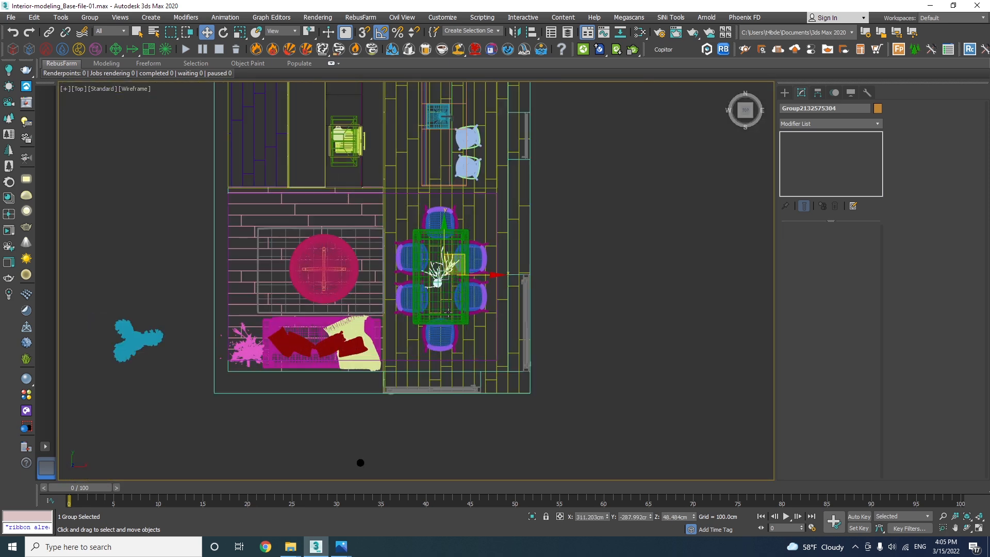
Step: Isolate the branch vase with the dining table and chairs, and scale the vase down
left_click(448, 312, "ctrl")
key("z")
key("f")
left_click(548, 311, "alt")
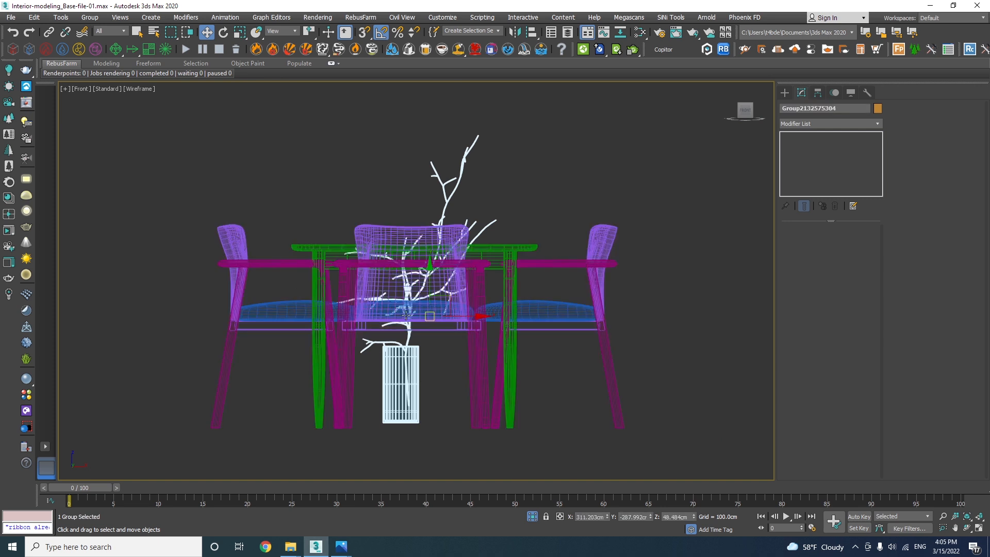
key("r")
left_click_drag(434, 309, 418, 326)
Step: Raise the branch vase to about Z 98.5 cm so it stands on the tabletop, and end the isolation
key("w")
left_click_drag(430, 290, 430, 161)
scroll(414, 245, "up", 5)
scroll(413, 245, "up", 3)
left_click_drag(411, 243, 412, 209)
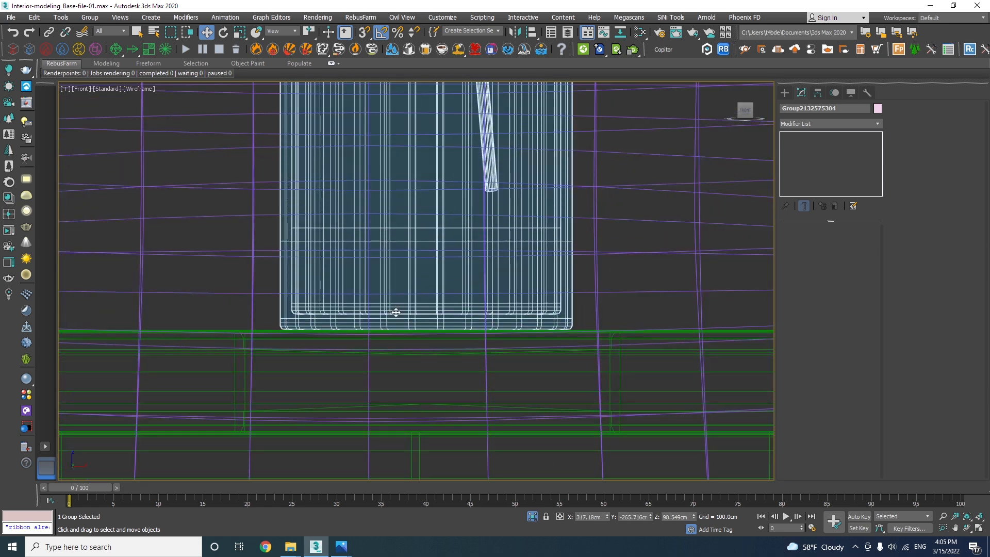
key("t")
scroll(397, 309, "down", 8)
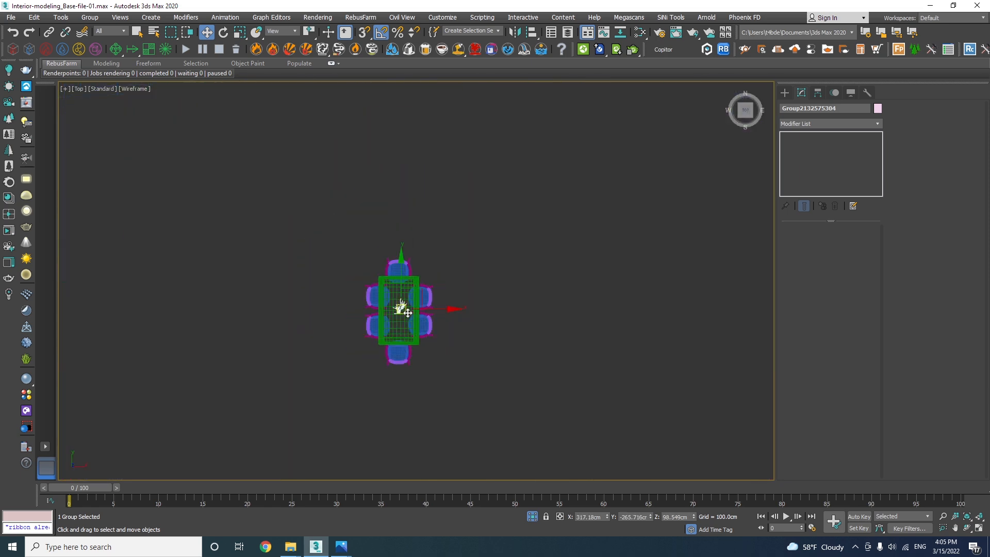
left_click(532, 516)
Step: Move the globe pendant lamp over the dining table in plan and scale it up to about 217 percent
scroll(382, 369, "up", 4)
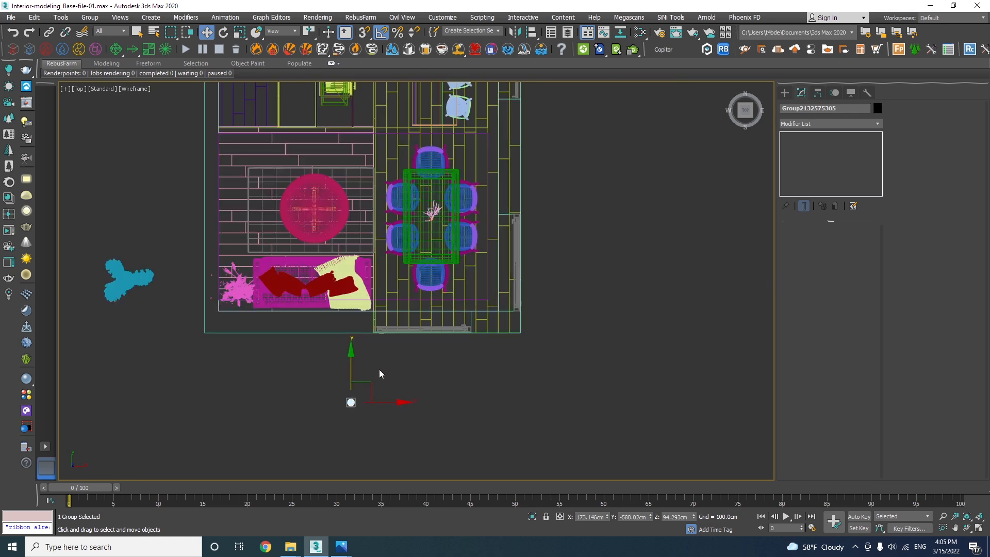
left_click_drag(366, 380, 474, 138)
scroll(420, 178, "up", 4)
key("r")
key("f")
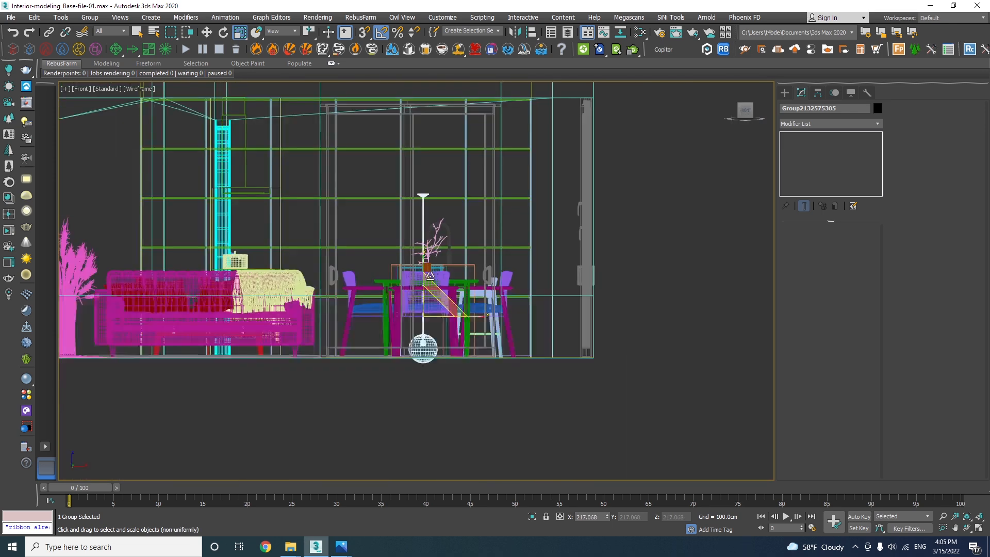
Step: Raise the pendant lamp to about Z 274.9 cm so its mount meets the recessed ceiling, and hide the grid
key("w")
scroll(424, 251, "down", 1)
left_click_drag(424, 262, 426, 199)
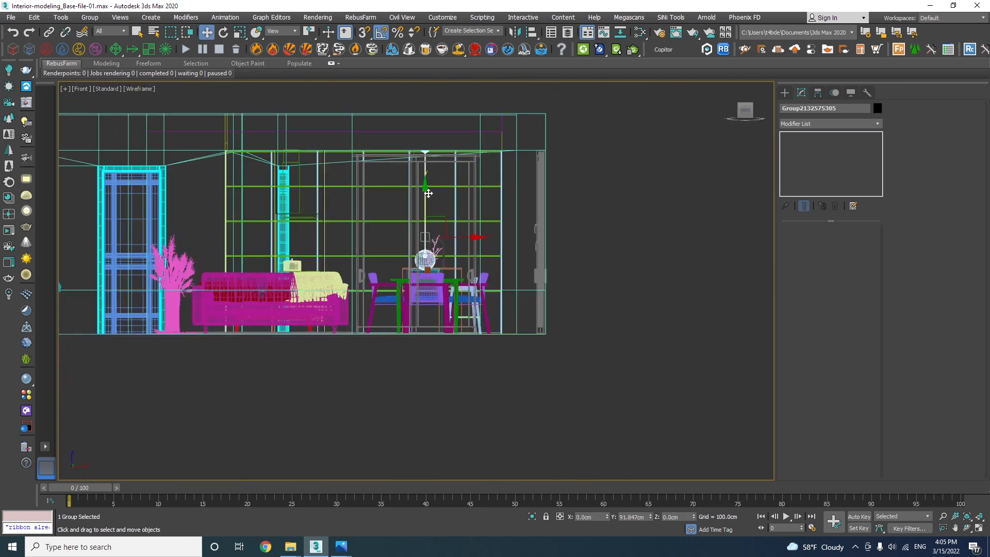
key("l")
scroll(431, 206, "down", 5)
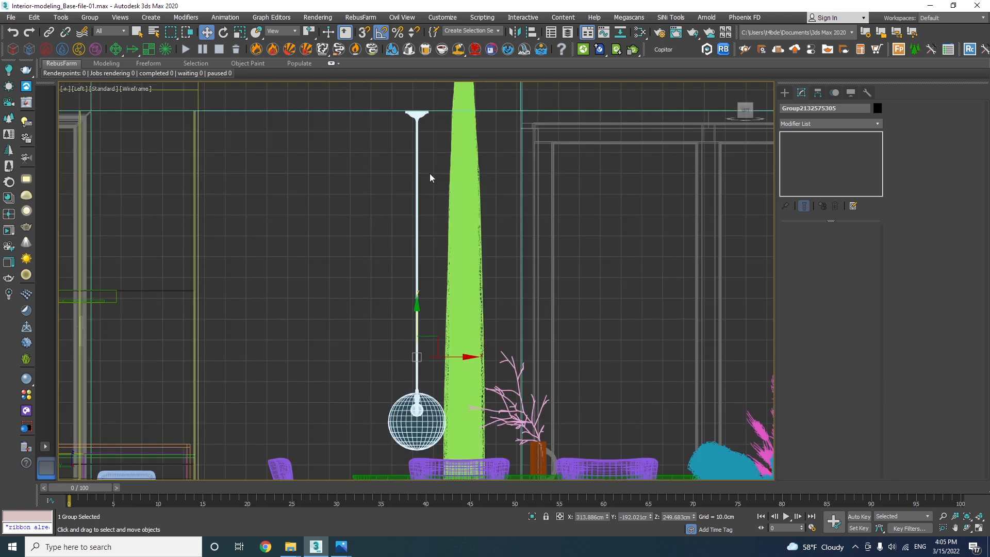
key("g")
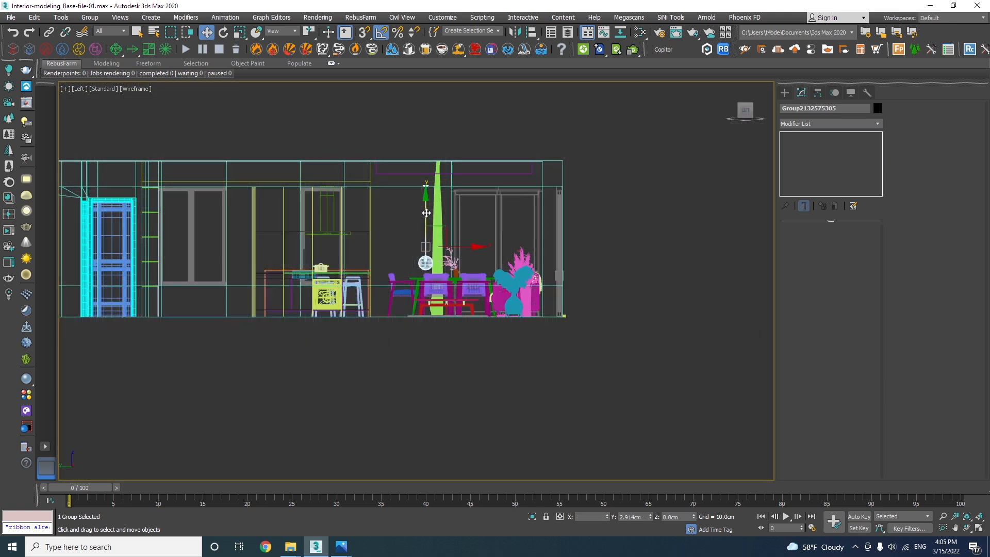
scroll(418, 169, "up", 4)
scroll(438, 181, "up", 3)
scroll(438, 183, "down", 5)
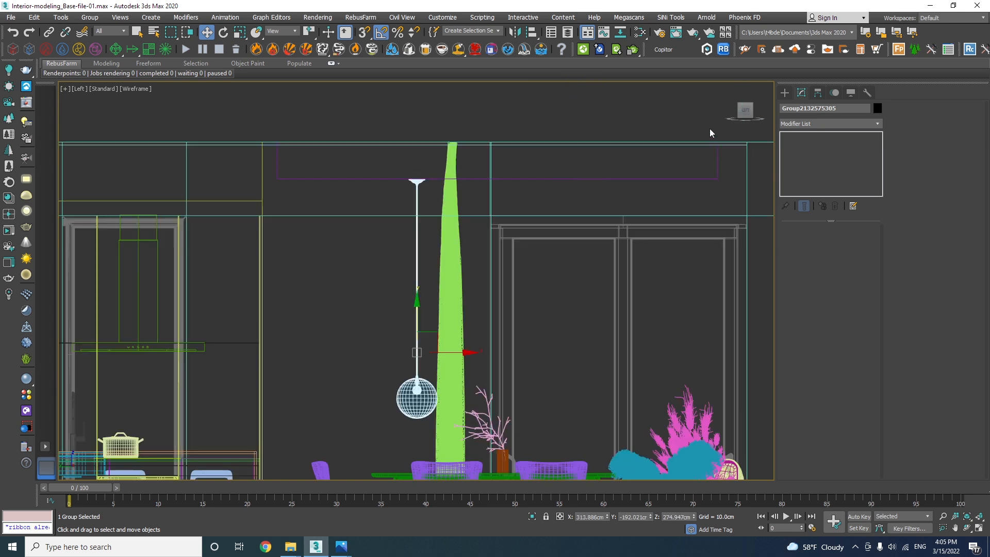
Step: Add an Edit Poly modifier to the pendant lamp and shorten its cord by moving the globe's vertices upward
left_click(796, 124)
scroll(817, 171, "down", 3)
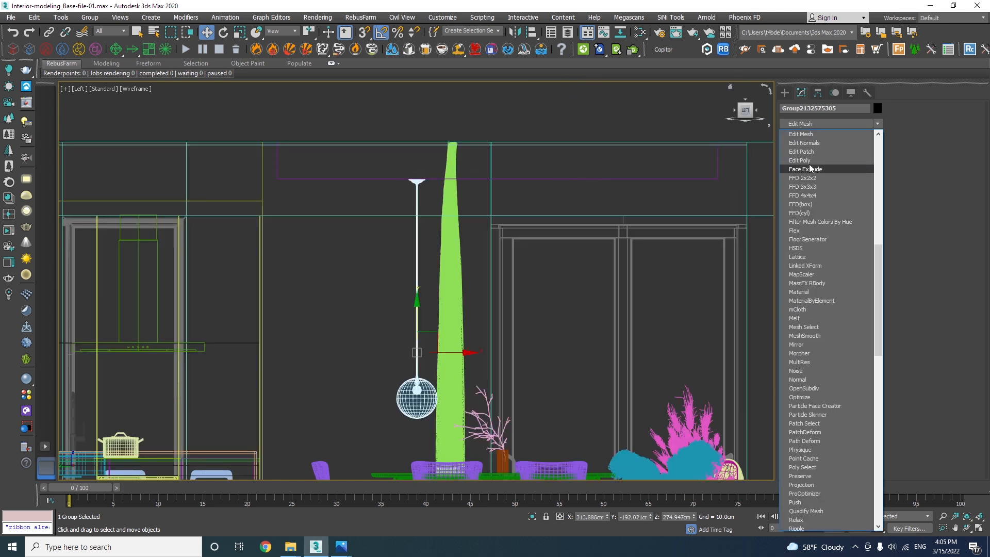
left_click(785, 179)
key("1")
key("ctrl+a")
left_click_drag(417, 341, 424, 247)
scroll(424, 245, "down", 4)
scroll(420, 247, "up", 4)
key("1")
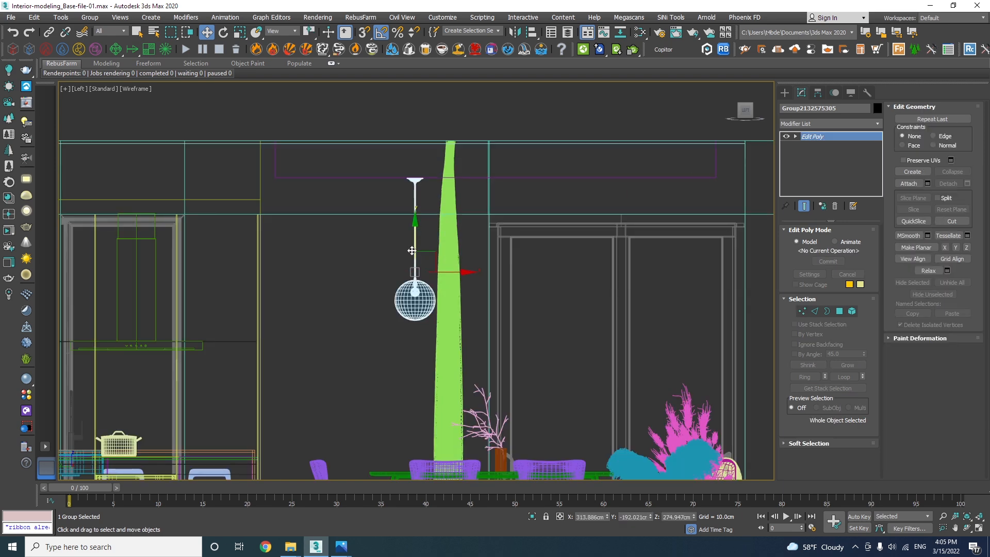
Step: Clone the pendant lamp twice along the dining table's length, placing the clones at about Y -248.4 cm and Y -299.9 cm
key("t")
scroll(415, 266, "down", 5)
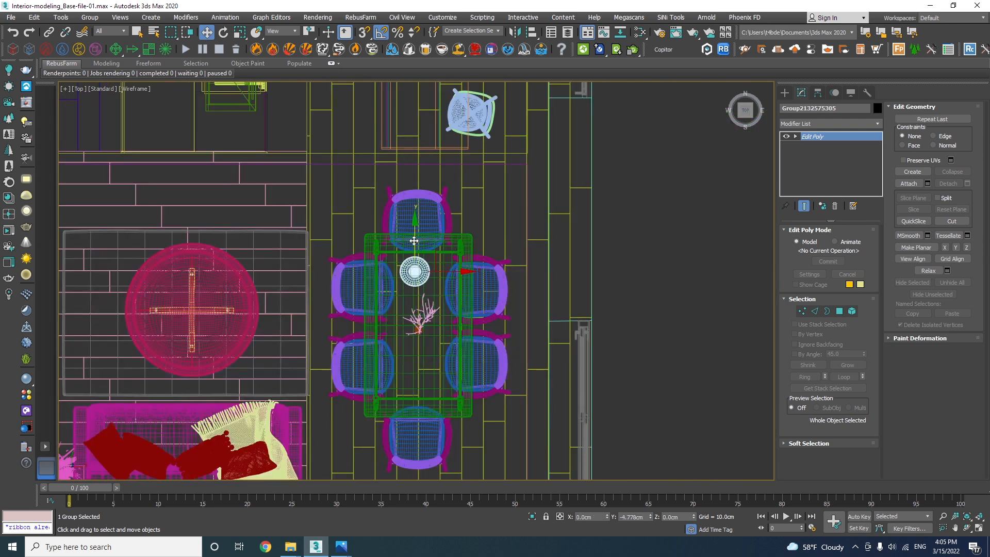
mouse_move(421, 243)
left_mouse_down("shift")
mouse_move(420, 300)
mouse_move(397, 298)
left_mouse_up("shift")
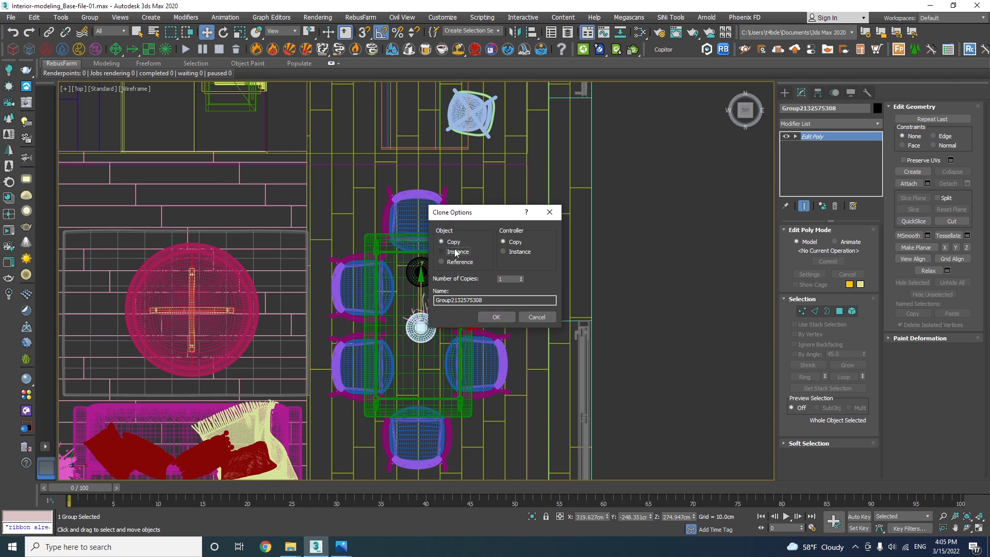
left_click(496, 317)
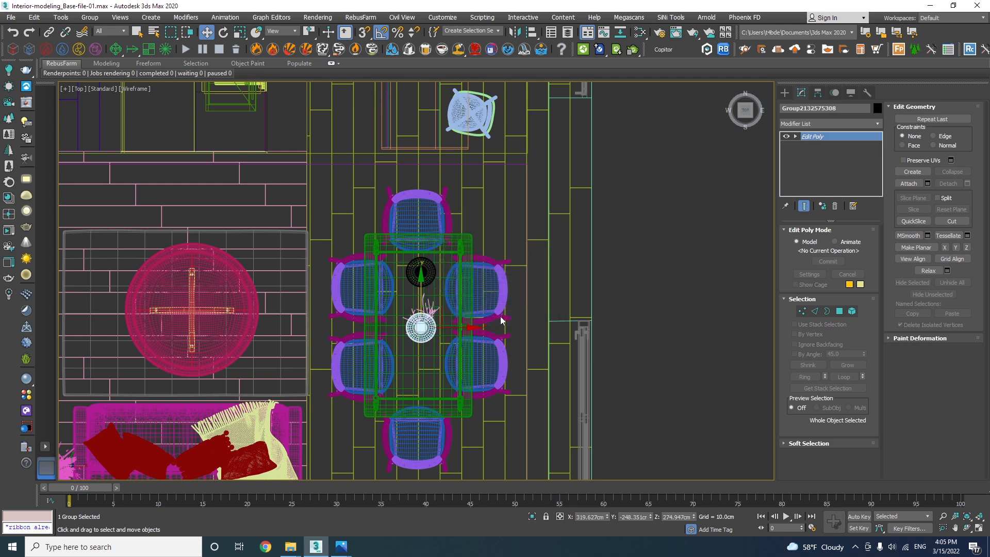
scroll(439, 334, "down", 8)
scroll(550, 302, "up", 6)
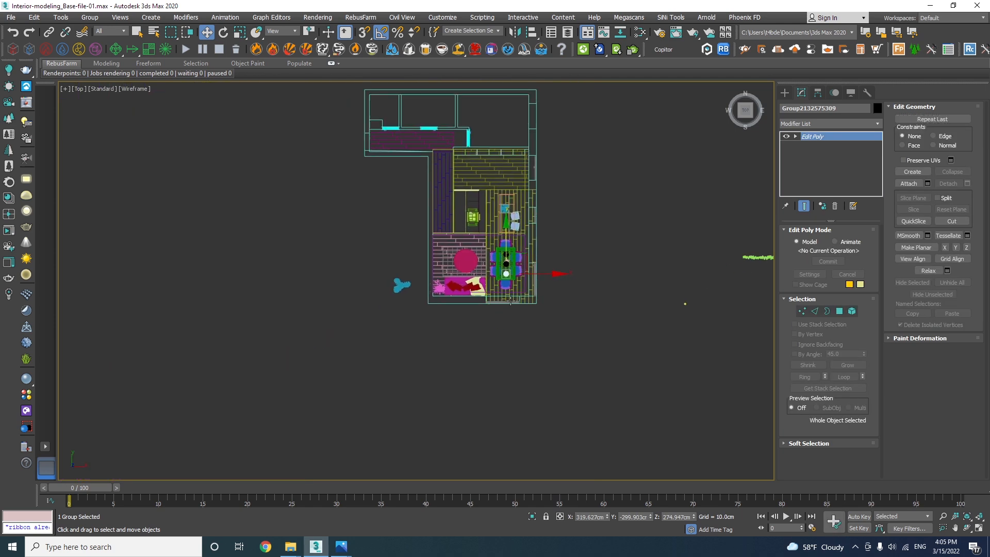
Step: Move the reed vase beside the wall shelves at about X 388.8 cm, Y 291.6 cm and rotate it about Z
left_click(292, 403)
mouse_move(269, 431)
middle_mouse_down()
mouse_move(258, 460)
mouse_move(265, 430)
mouse_move(253, 440)
middle_mouse_up()
left_click_drag(274, 433, 513, 178)
key("e")
scroll(513, 178, "up", 5)
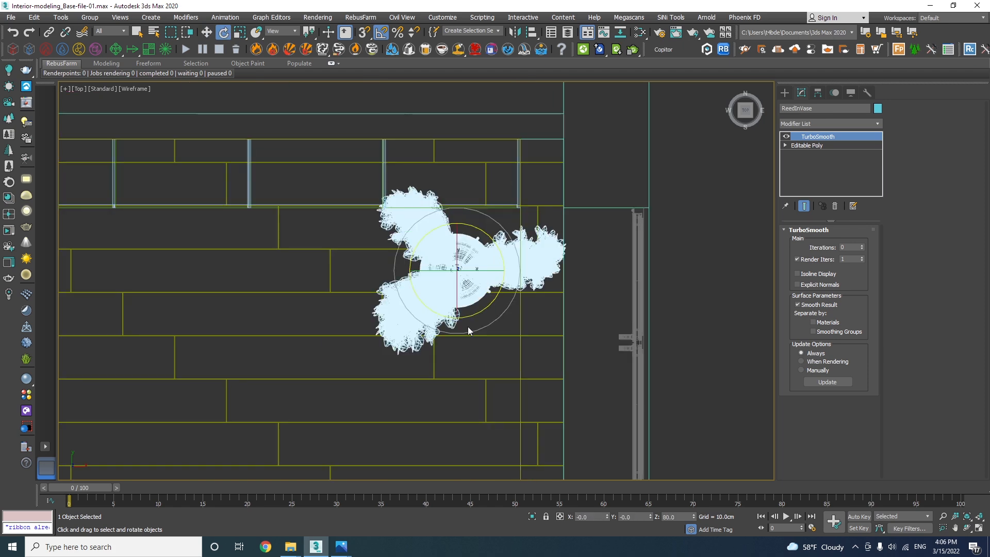
left_click_drag(466, 315, 513, 277)
key("w")
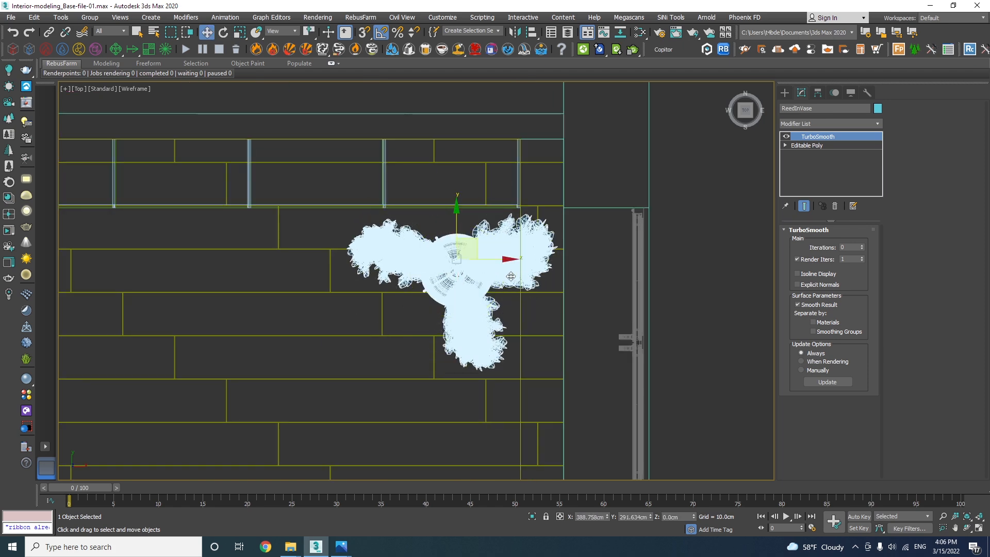
Step: Shift the reed vase away from the window wall and closer to the shelves, at about X 374.4 cm, Y 296.2 cm
left_click_drag(477, 249, 460, 242)
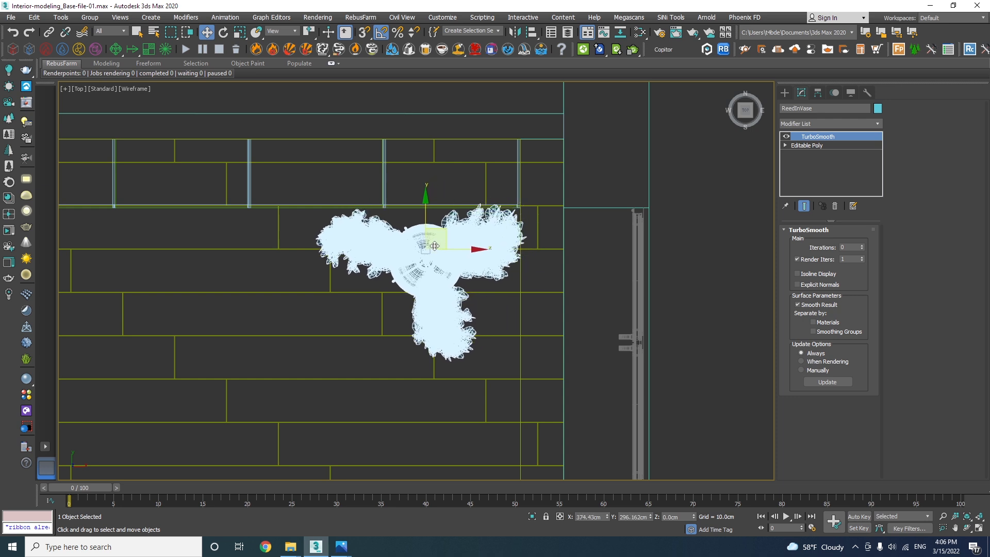
scroll(352, 273, "down", 6)
scroll(353, 273, "down", 2)
Step: Move the tulle curtain to the window behind the dining table, at about X 365.2 cm, Y -408.0 cm
left_click(529, 340)
left_click_drag(546, 324, 380, 357)
key("z")
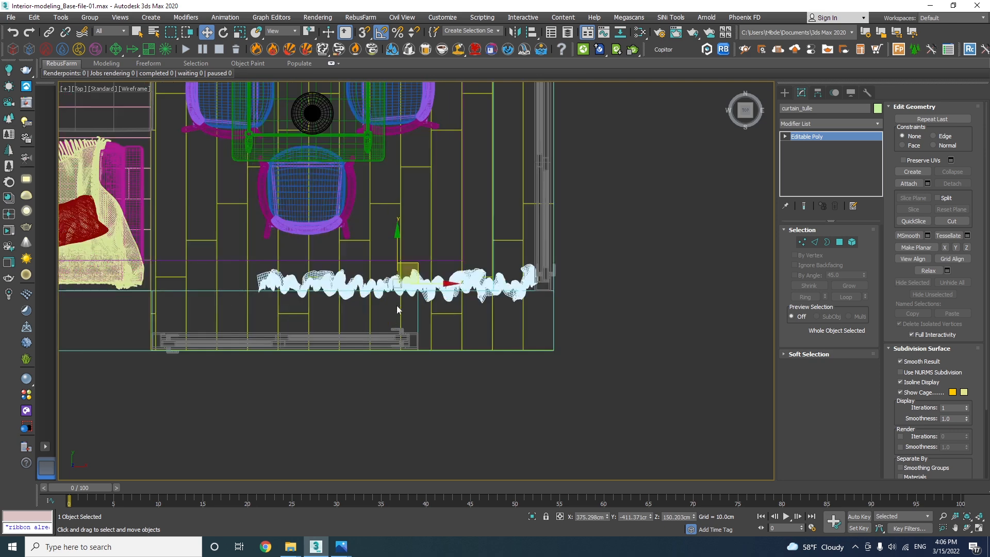
mouse_move(419, 276)
left_mouse_down()
mouse_move(361, 271)
mouse_move(398, 281)
mouse_move(403, 271)
left_mouse_up()
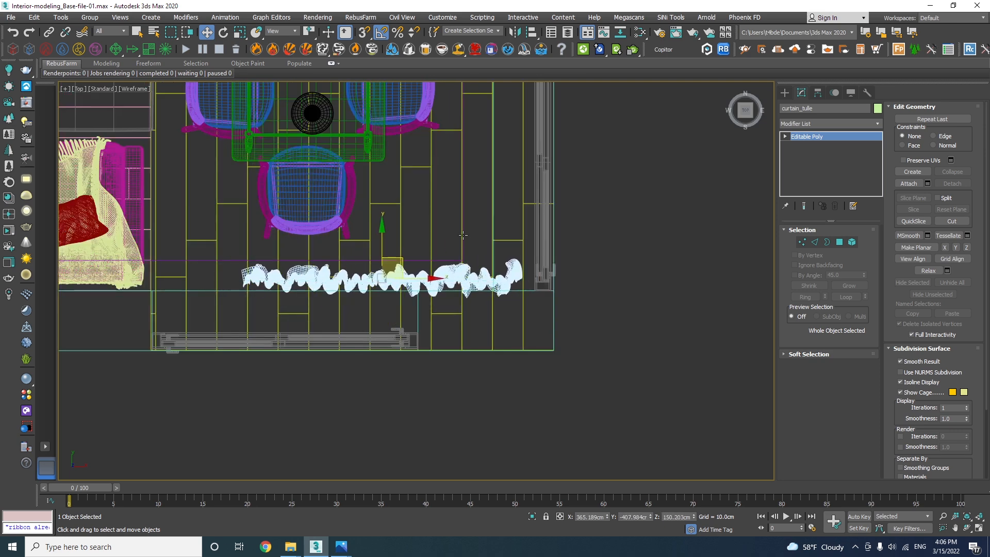
Step: Isolate the tulle curtain together with the apartment walls and the ceiling panel over the living and dining area
left_click(463, 235)
scroll(457, 279, "down", 5)
key("F3")
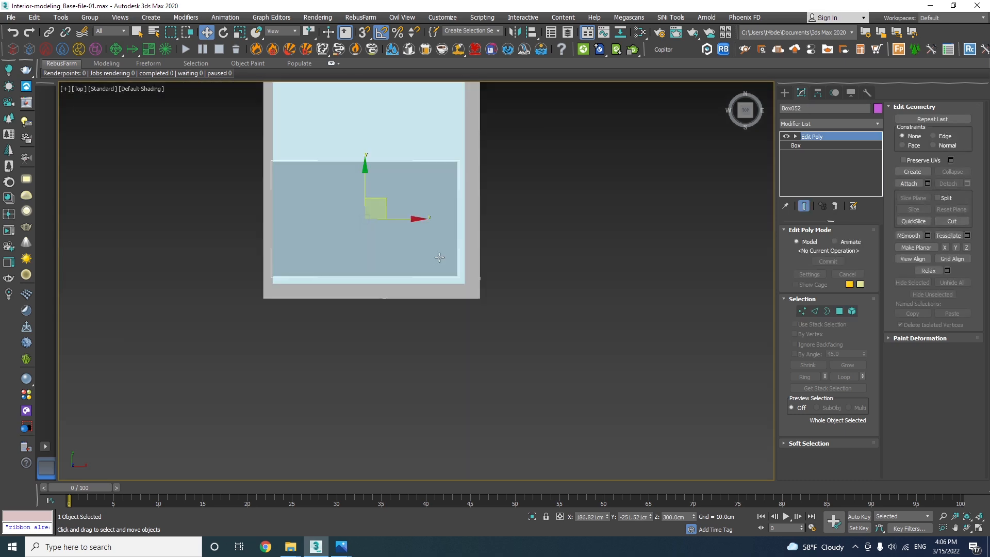
middle_click_drag(450, 257, 436, 232, "alt")
key("shift+z")
key("shift+z")
key("shift+z")
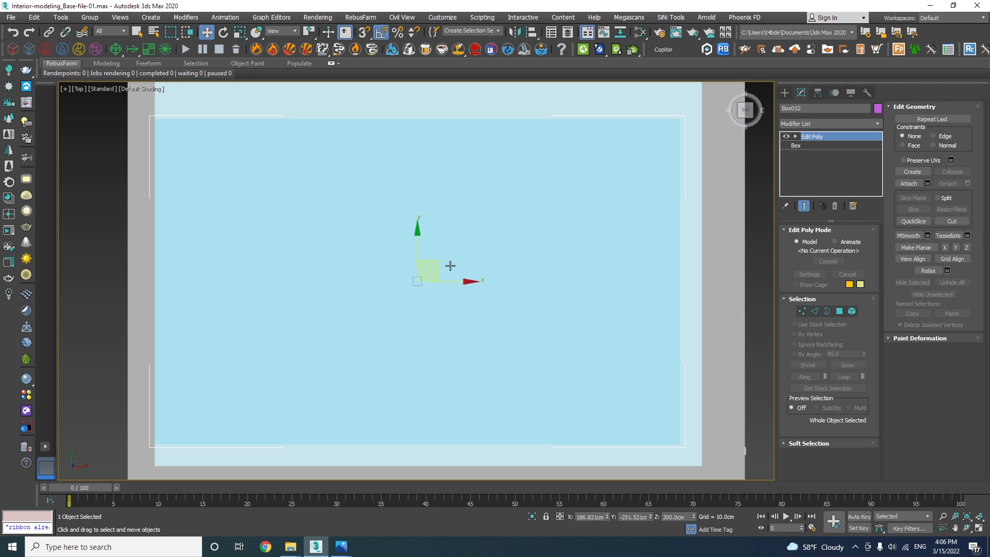
key("F3")
middle_click_drag(581, 327, 359, 319)
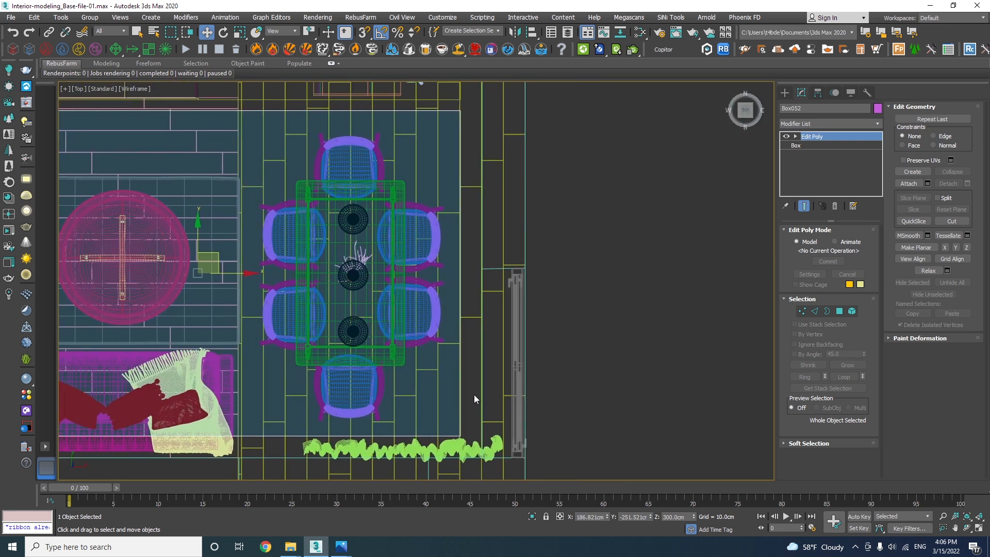
middle_click_drag(473, 407, 469, 363)
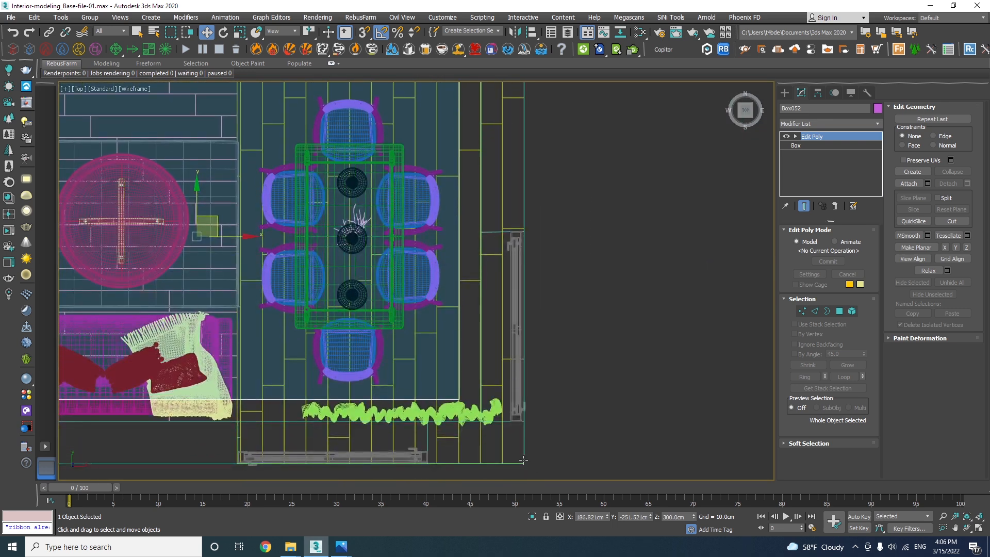
left_click(523, 459, "ctrl")
left_click(459, 416, "ctrl")
scroll(459, 416, "down", 5)
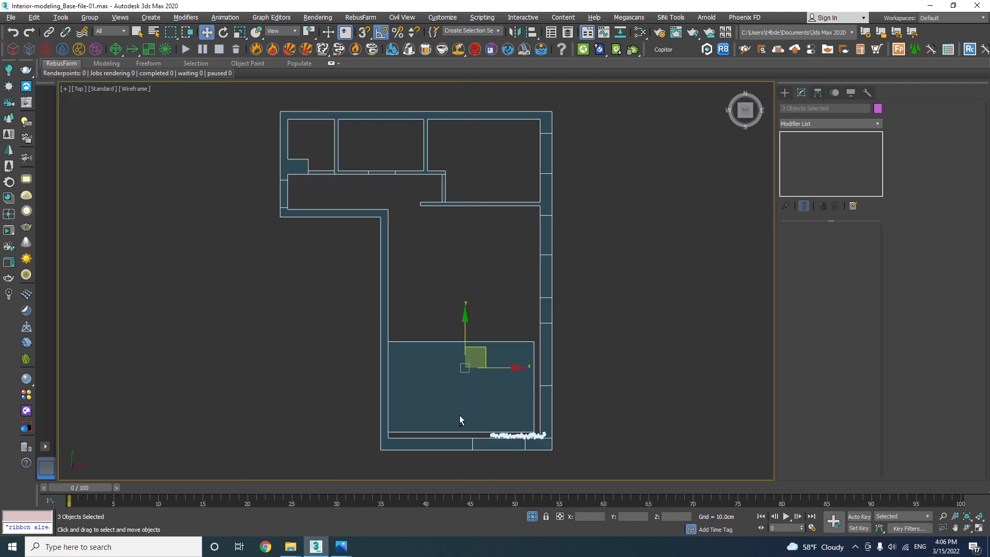
key("z")
Step: Shift the curtain inside the corner, turn it half a turn about Z and stretch it along X across the end windows
left_click(520, 435)
middle_click_drag(520, 435, 512, 401)
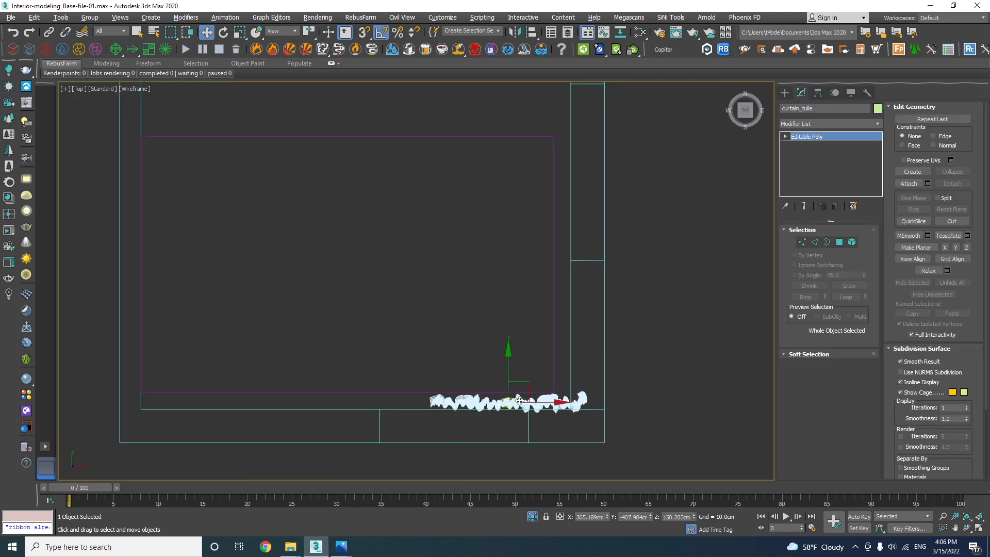
left_click_drag(536, 402, 483, 402)
scroll(510, 401, "up", 4)
key("e")
mouse_move(451, 358)
left_mouse_down()
mouse_move(569, 381)
mouse_move(488, 389)
mouse_move(444, 372)
left_mouse_up()
key("w")
key("r")
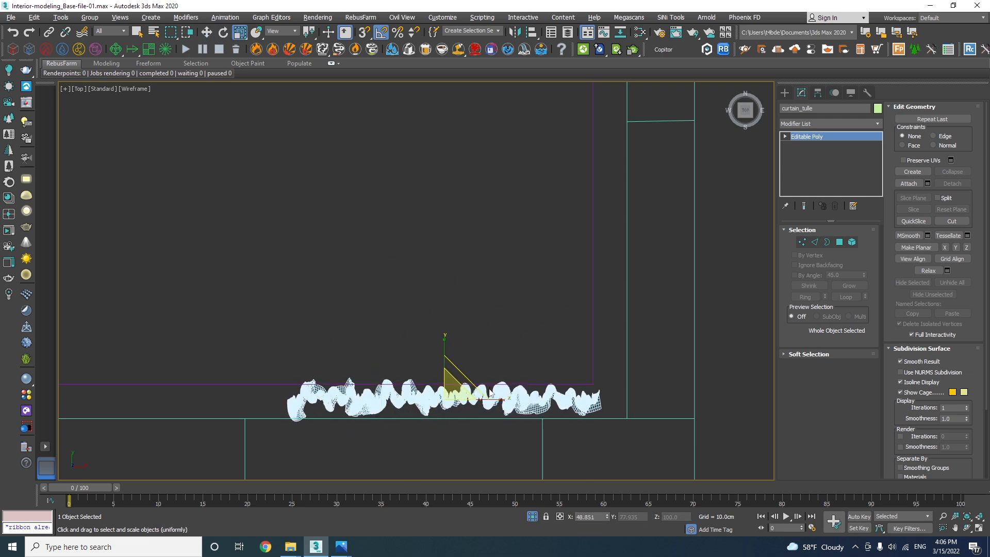
mouse_move(487, 396)
left_mouse_down()
mouse_move(502, 397)
mouse_move(477, 400)
mouse_move(481, 427)
left_mouse_up()
Step: Clone the curtain as a copy rotated 90 degrees about Z and place it along the side wall at about X 426.9 cm, Y -284.5 cm
key("w")
key("e")
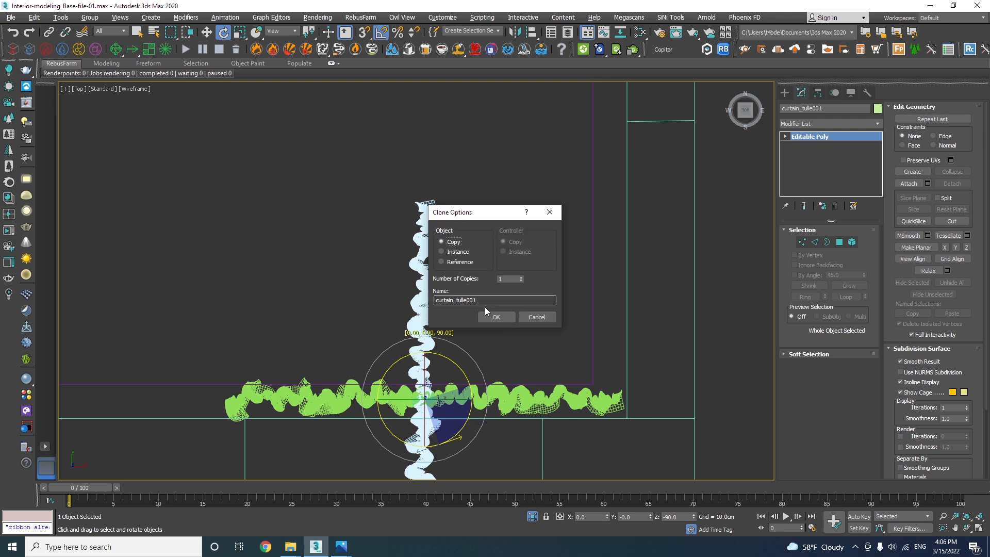
left_click(492, 315)
key("w")
left_click_drag(446, 390, 632, 185)
scroll(620, 241, "down", 3)
scroll(503, 476, "up", 8)
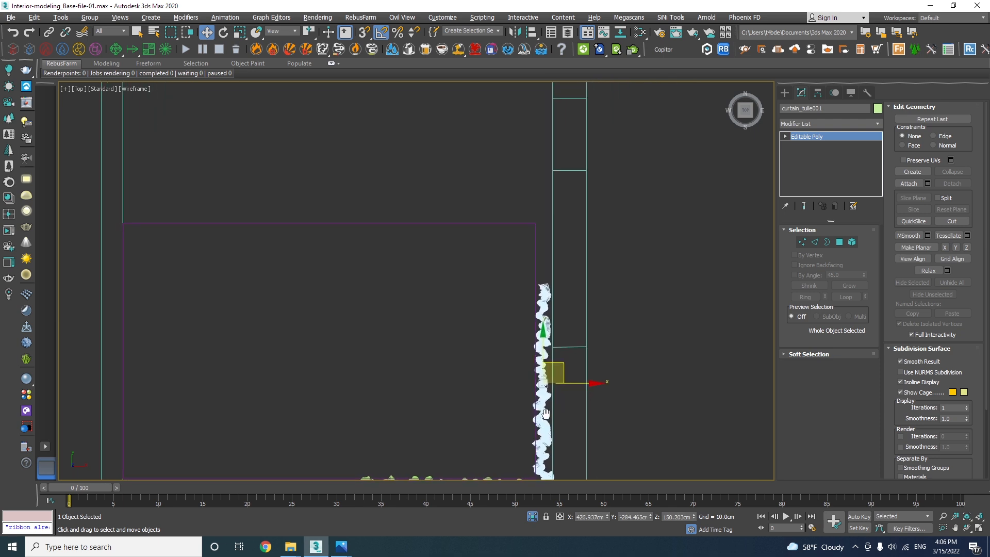
Step: Copy the side-wall curtain along Y, stretch it lengthwise and place it at about Y 3.6 cm
left_click_drag(504, 367, 481, 230, "shift")
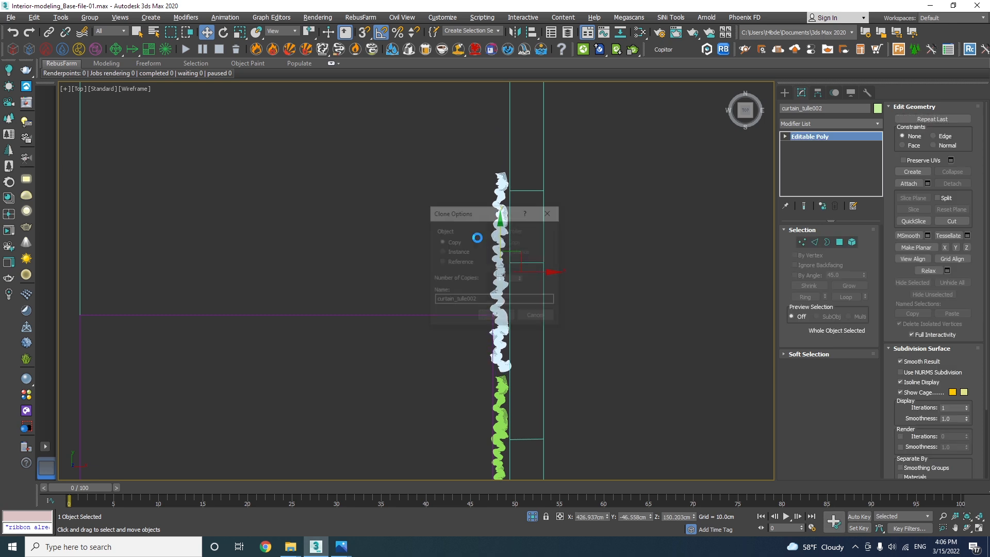
left_click(495, 317)
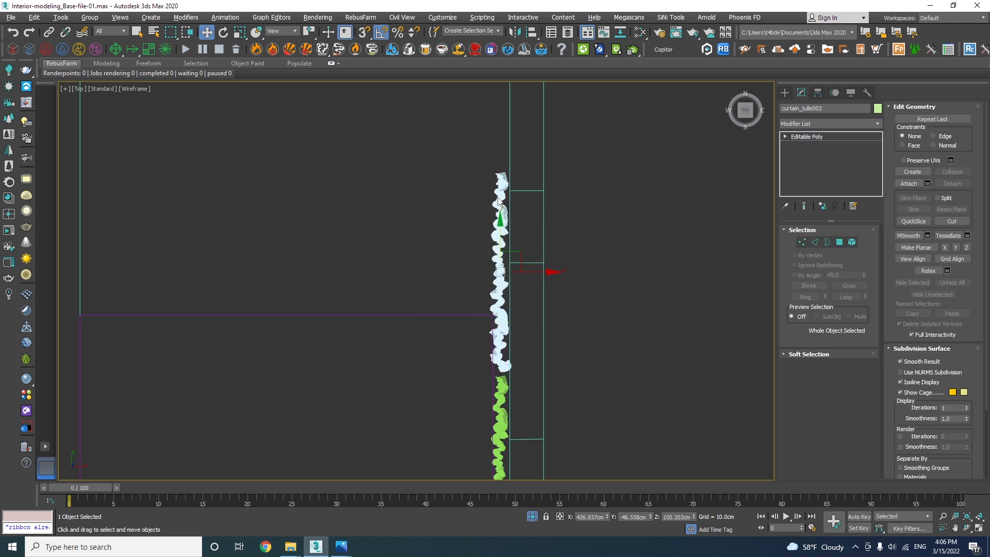
key("r")
scroll(474, 378, "up", 2)
left_click_drag(473, 371, 473, 346)
key("w")
middle_click_drag(474, 389, 476, 291)
left_click_drag(475, 292, 474, 248)
middle_click_drag(474, 248, 451, 381)
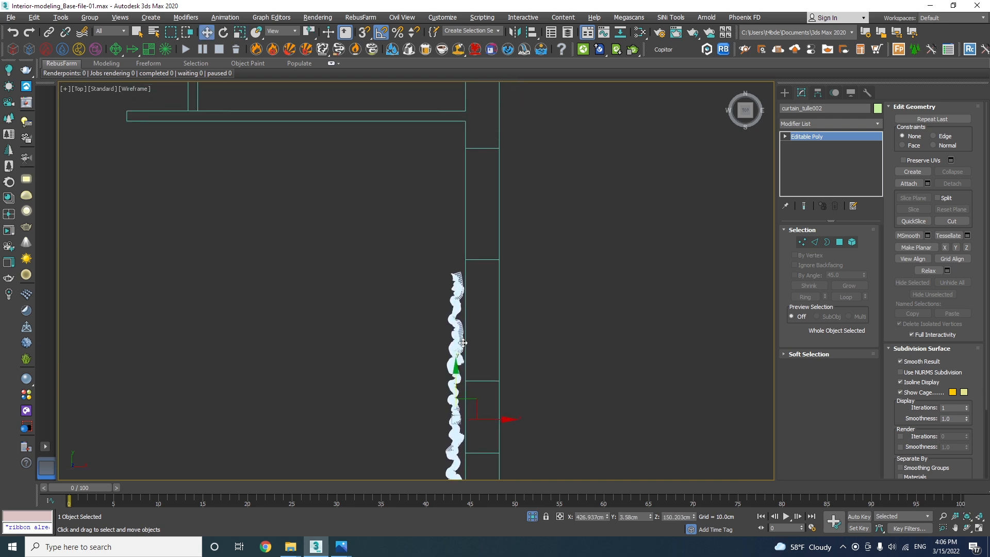
Step: Make a copy of the second side-wall curtain mirrored about X and move it farther along the wall to about Y 302.8 cm
key("ctrl+v")
key("Return")
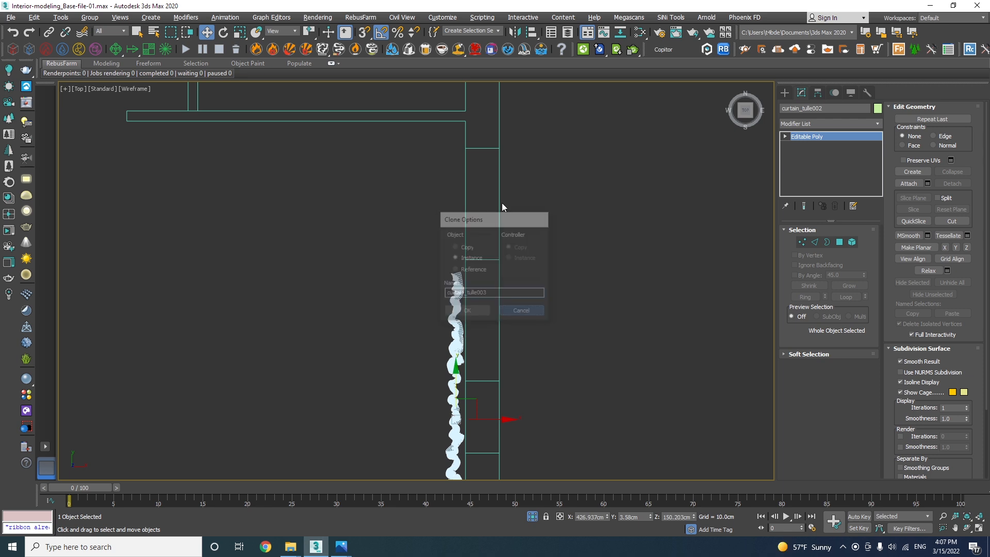
left_click(514, 32)
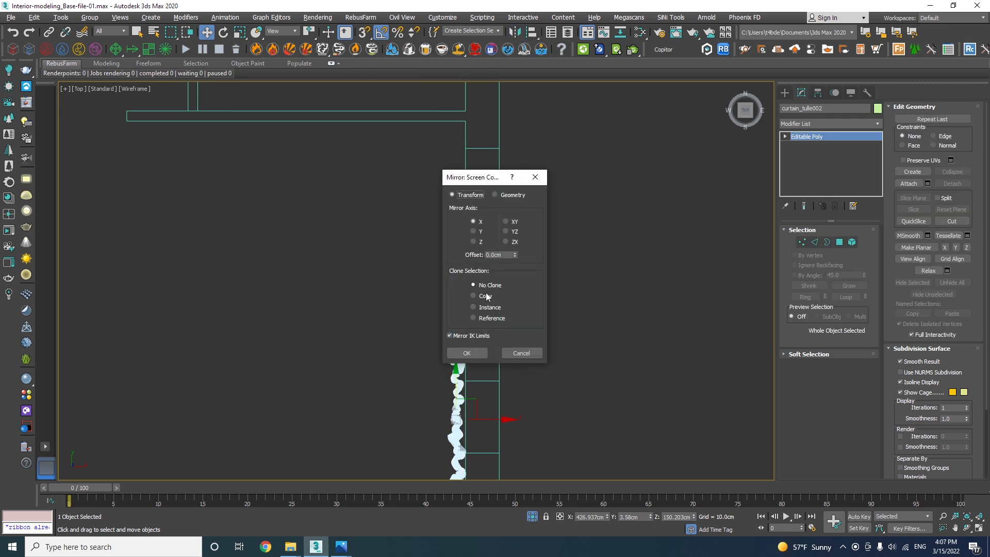
left_click(474, 352)
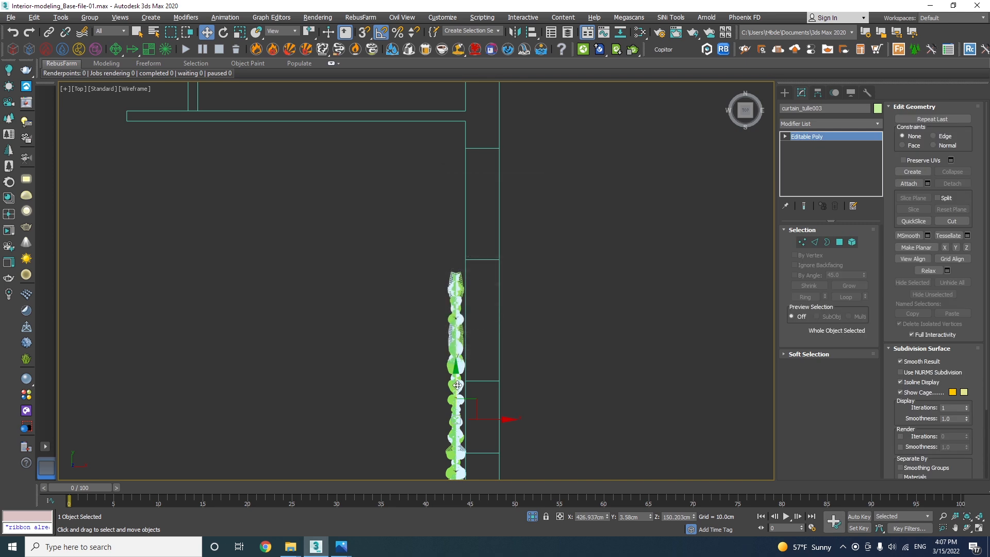
left_click_drag(454, 238, 447, 100)
key("r")
middle_click_drag(456, 83, 442, 167)
left_click_drag(442, 166, 439, 216)
scroll(458, 214, "up", 3)
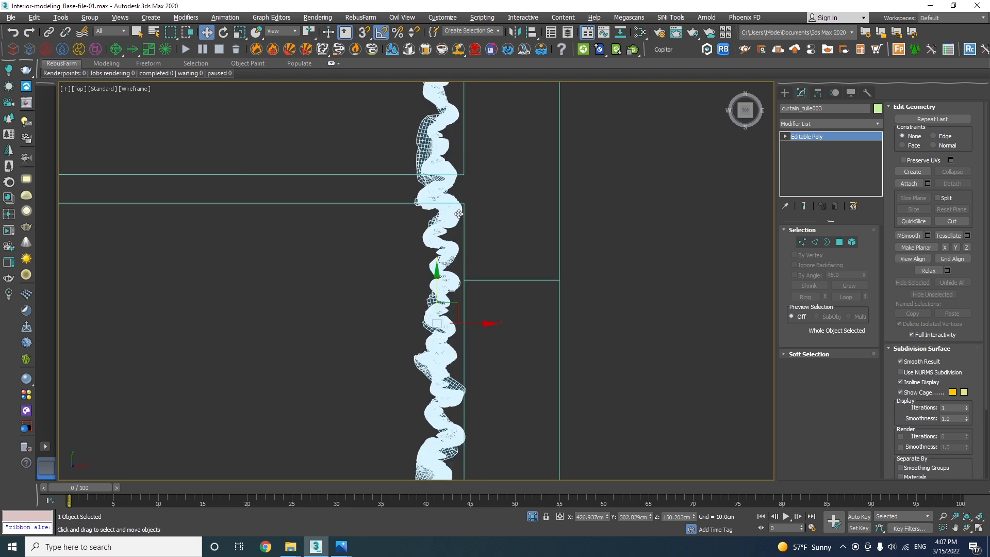
scroll(459, 214, "up", 5)
key("2")
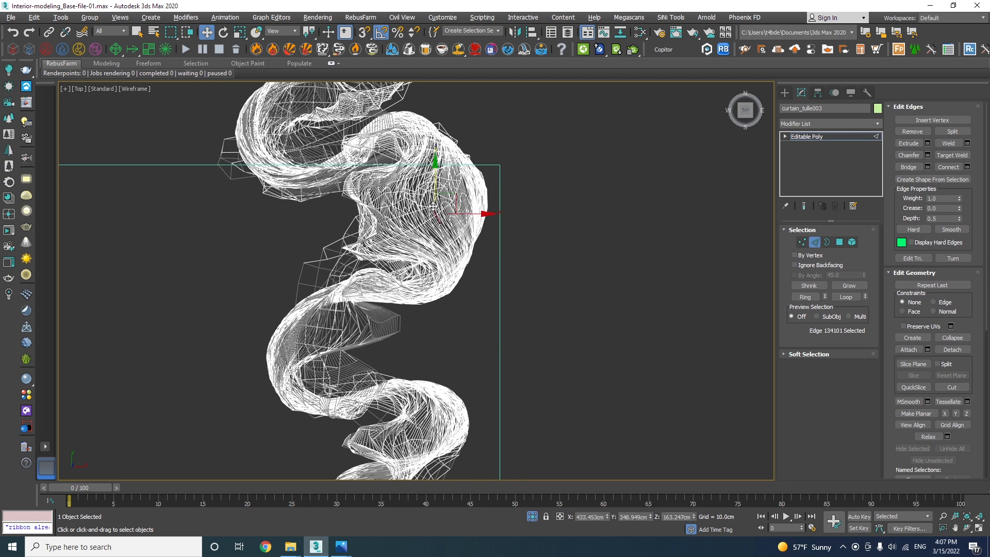
left_click(816, 296)
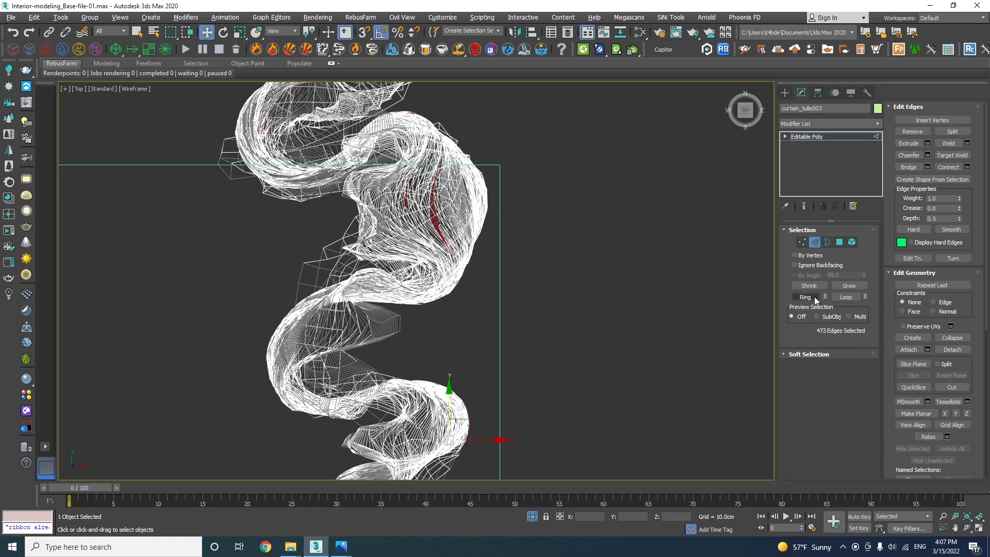
middle_click_drag(302, 194, 471, 286, "alt")
scroll(471, 329, "down", 6)
scroll(474, 237, "up", 9)
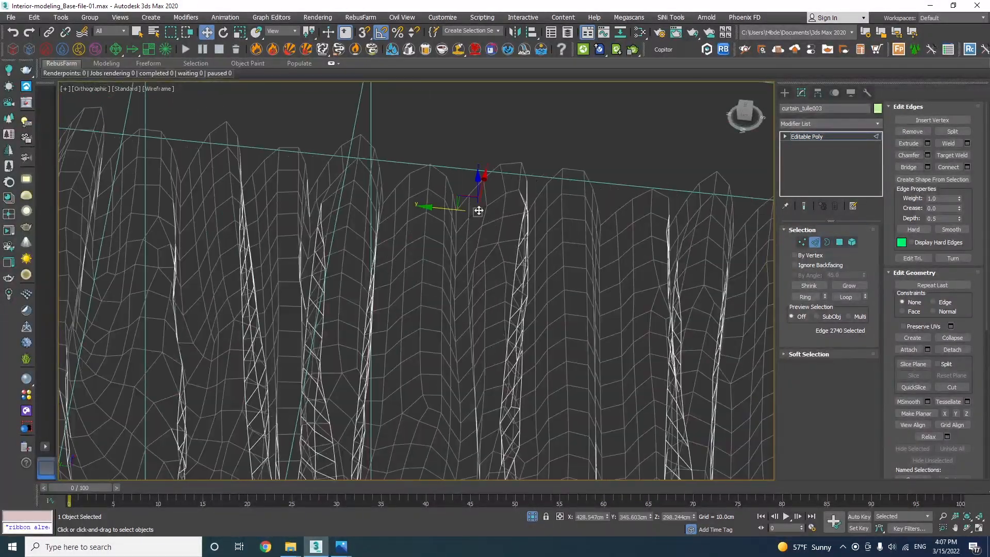
left_click(808, 292)
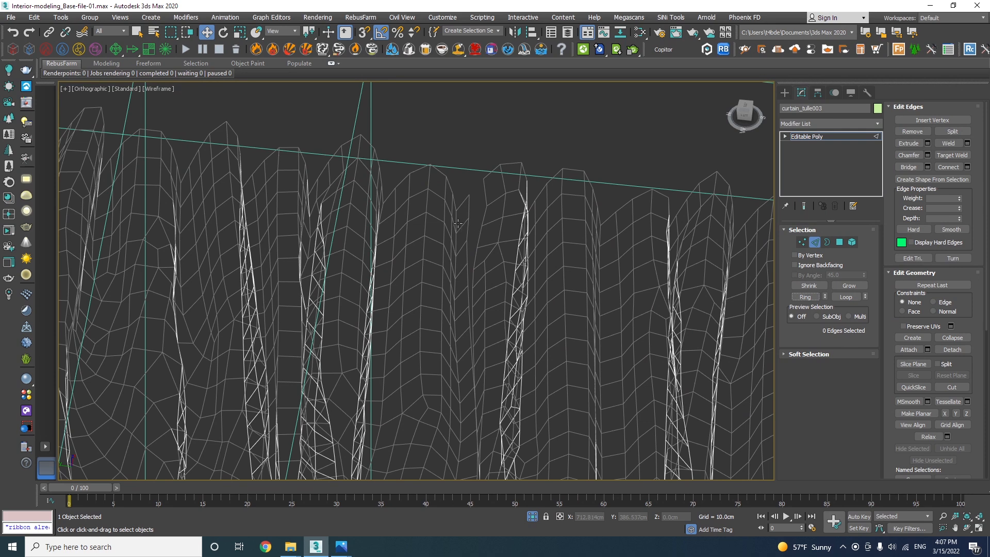
key("5")
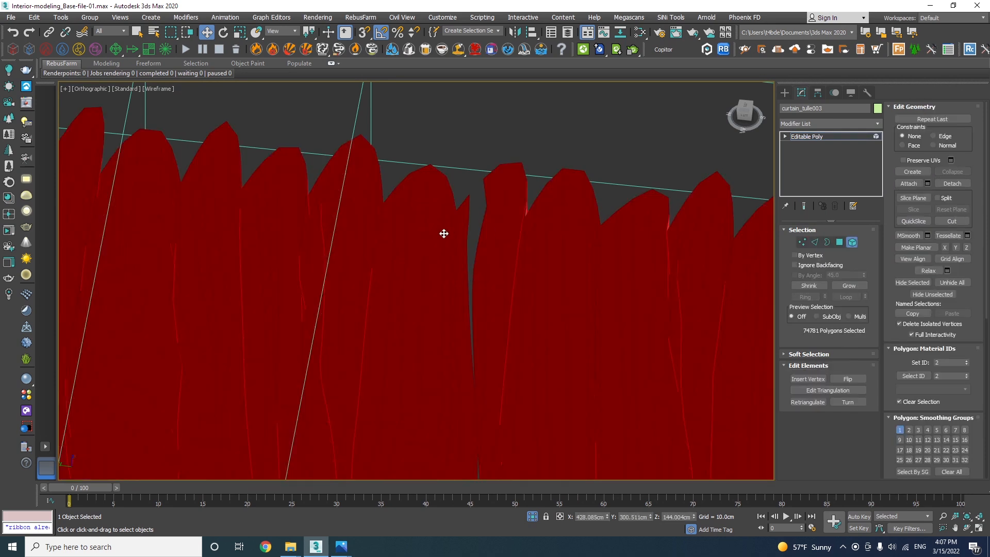
Step: Delete the polygons of the mirrored curtain that extend past the partition wall
scroll(463, 284, "down", 5)
key("t")
scroll(424, 232, "up", 4)
key("4")
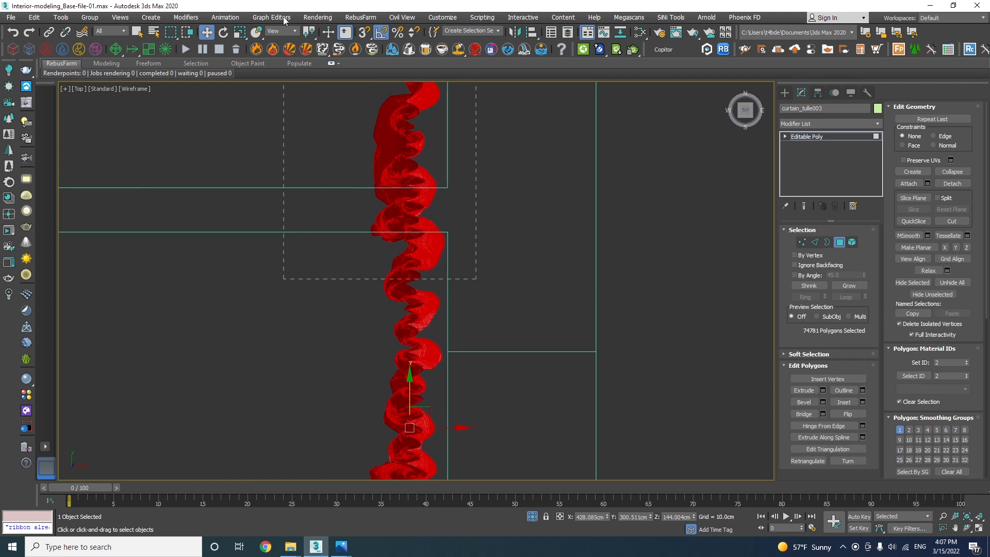
left_click_drag(284, 23, 285, 82)
scroll(478, 347, "down", 2)
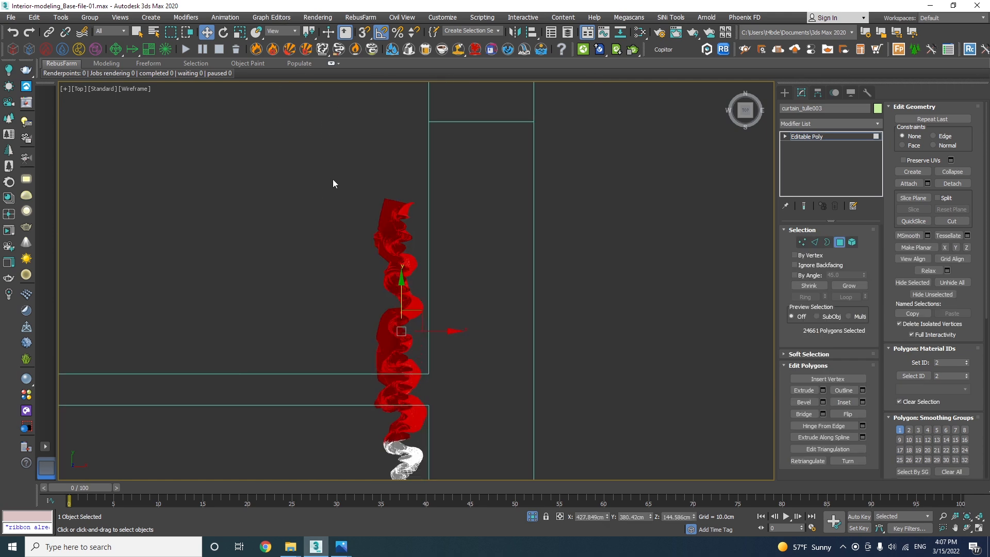
key("Delete")
left_click(837, 246)
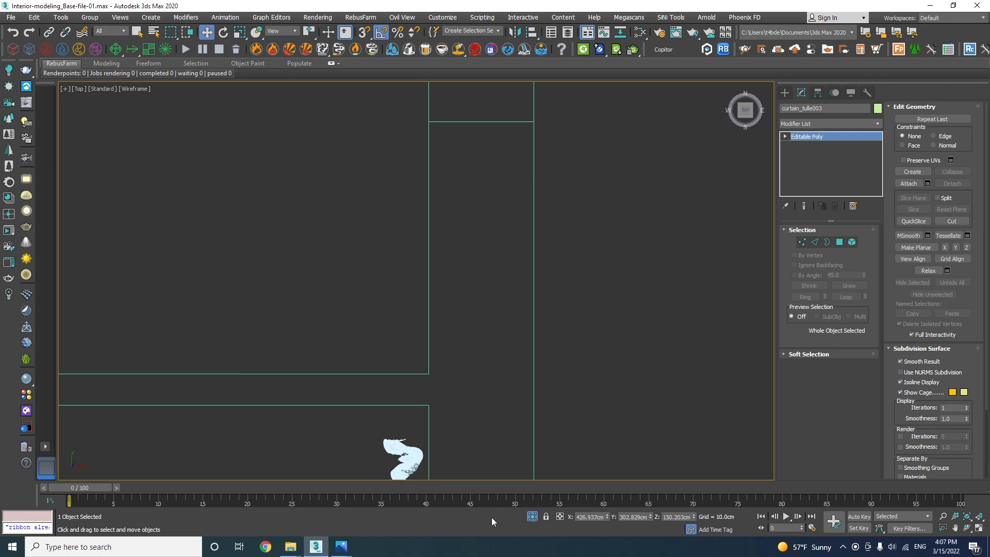
Step: End the isolation and move the spotlight from outside the plan into the corridor at about X -20.5 cm, Y -7.2 cm
left_click(532, 516)
scroll(431, 336, "down", 3)
scroll(439, 355, "down", 1)
mouse_move(420, 392)
middle_mouse_down("alt")
mouse_move(454, 330)
mouse_move(464, 346)
mouse_move(412, 382)
middle_mouse_up("alt")
middle_click_drag(517, 329, 313, 351)
scroll(334, 330, "down", 5)
middle_click_drag(370, 302, 410, 330, "alt")
left_click_drag(416, 312, 387, 357)
key("t")
key("z")
scroll(462, 311, "down", 15)
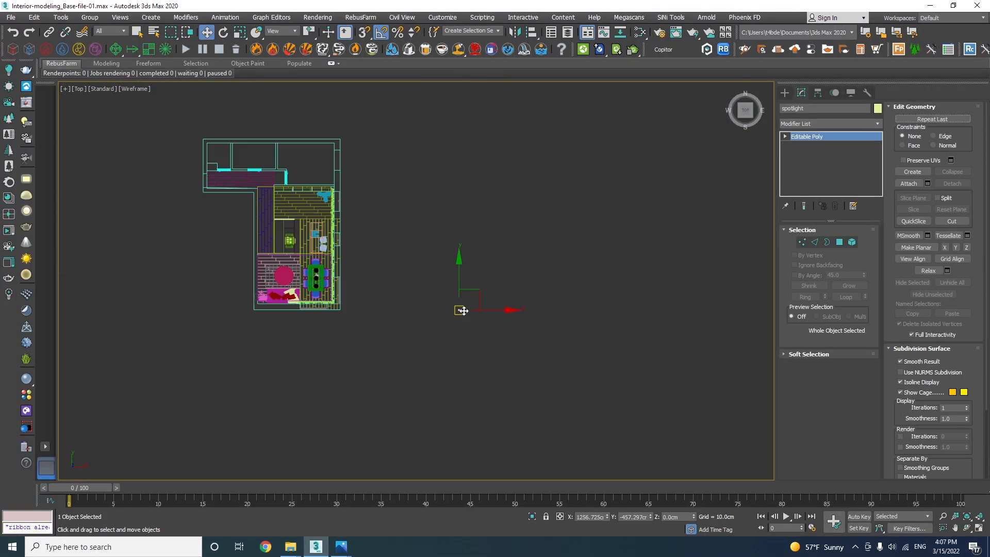
left_click_drag(484, 299, 342, 253)
scroll(346, 251, "up", 15)
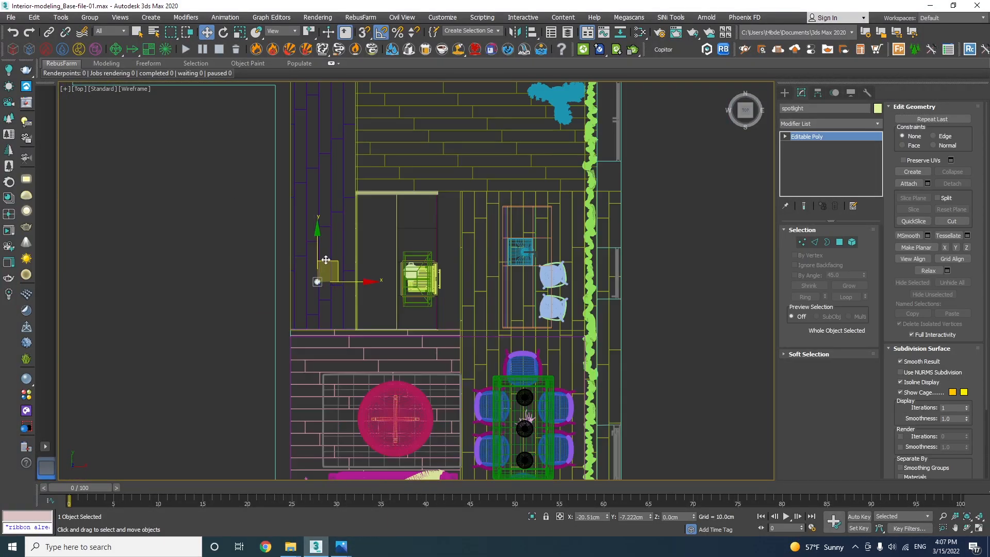
Step: Isolate the spotlight with the apartment walls, the corridor-side ceiling panel and the two partition frames, shown in top view
key("F3")
scroll(380, 361, "down", 3)
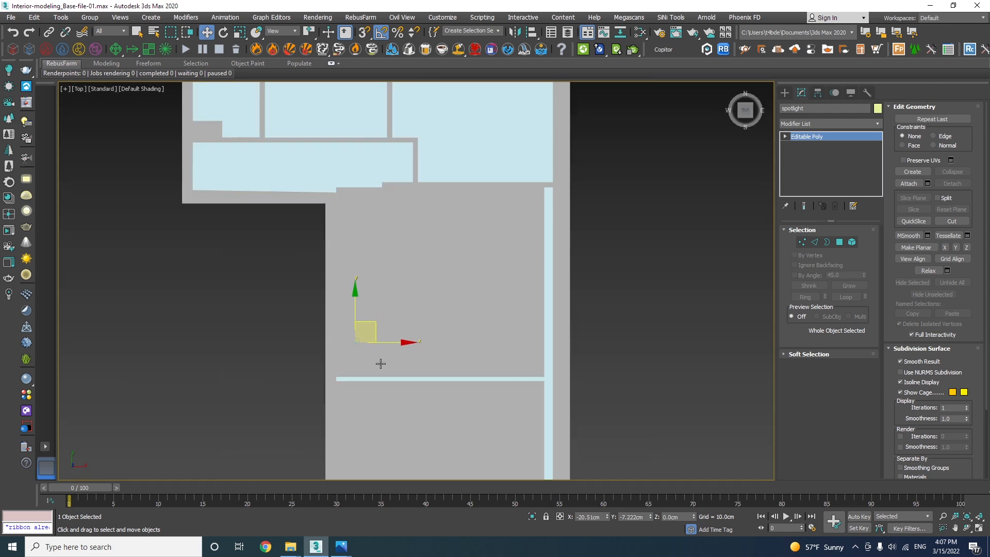
left_click(437, 350, "ctrl")
key("F3")
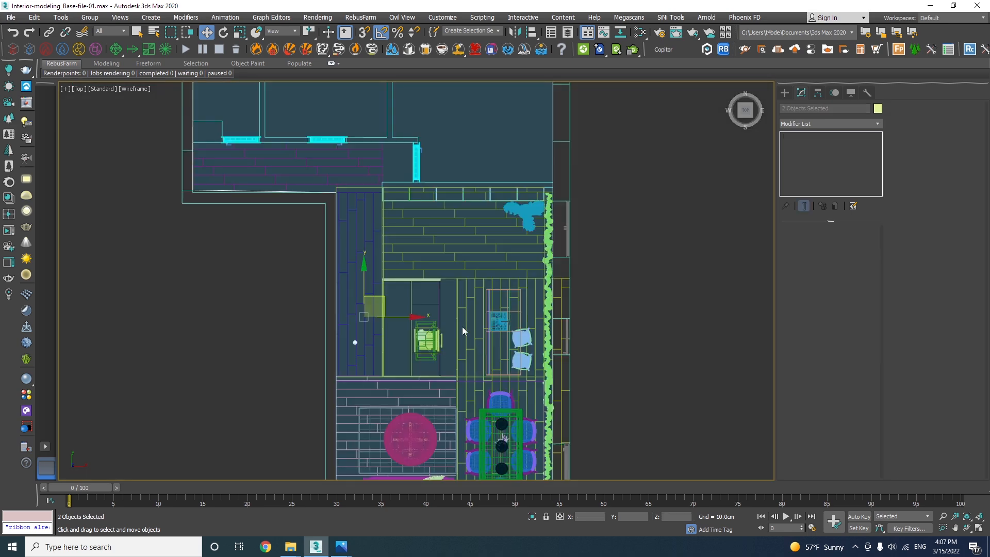
middle_click_drag(417, 201, 493, 232, "alt")
scroll(493, 231, "up", 5)
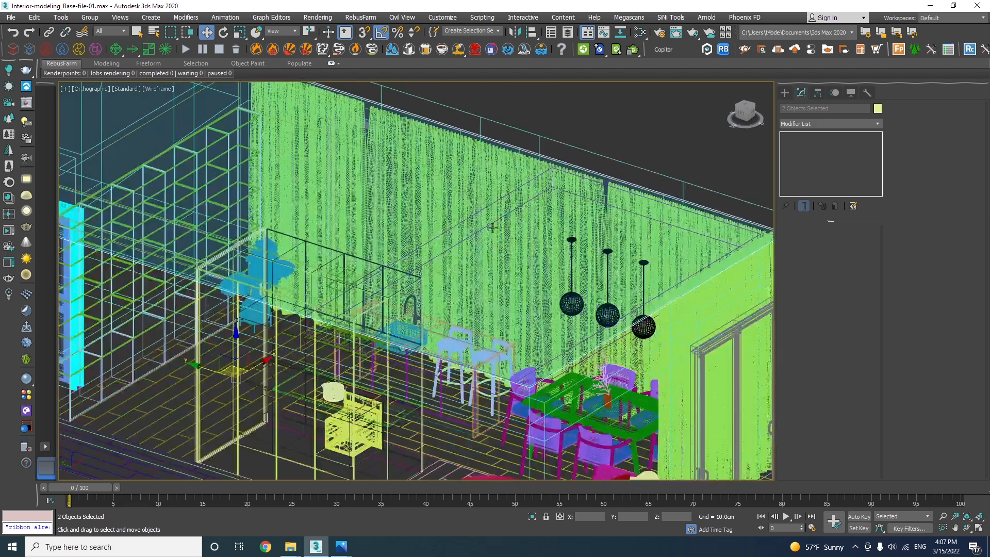
left_click(494, 223)
left_click(424, 240)
middle_click_drag(424, 242, 240, 445, "alt")
left_click(233, 414, "ctrl")
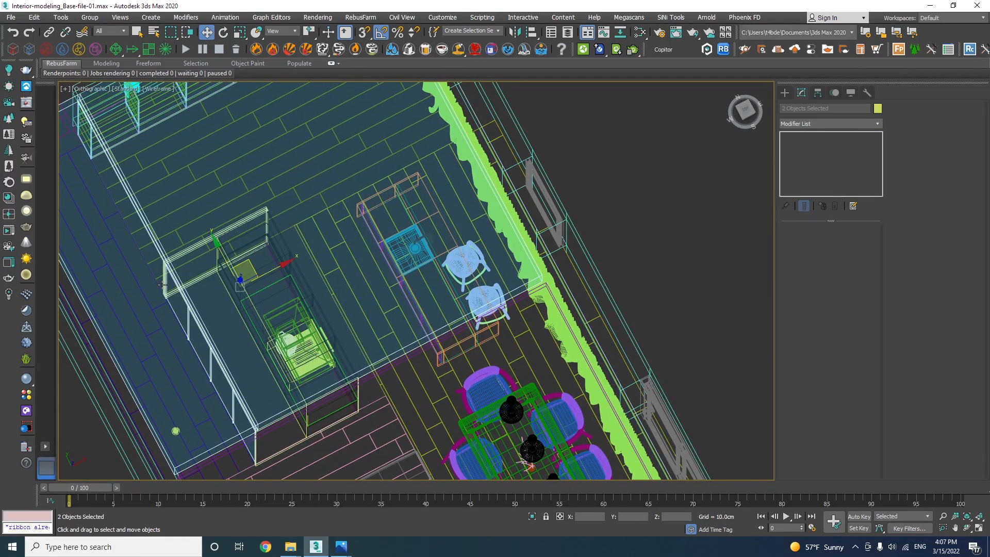
middle_click_drag(148, 236, 398, 206)
left_click(425, 418, "ctrl")
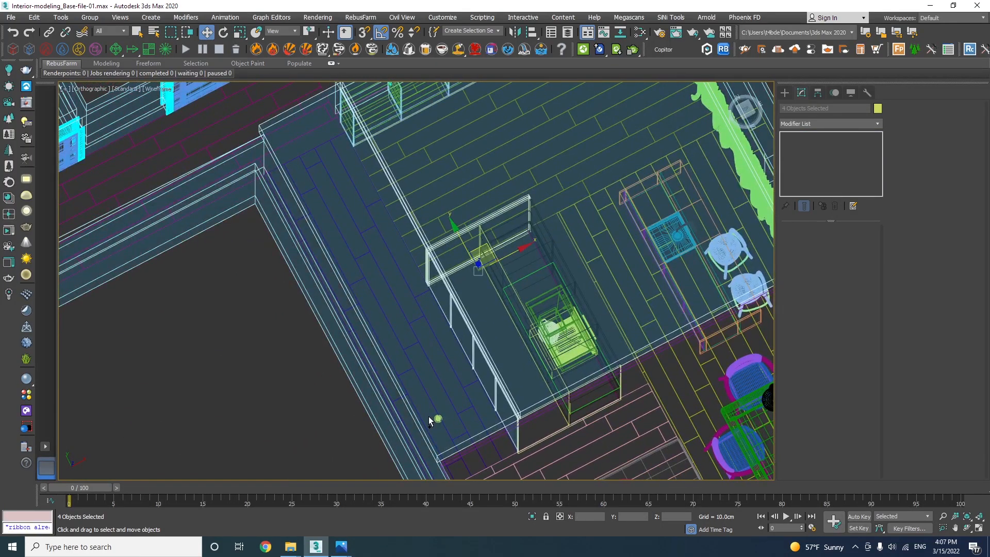
left_click(438, 418, "ctrl")
key("z")
key("t")
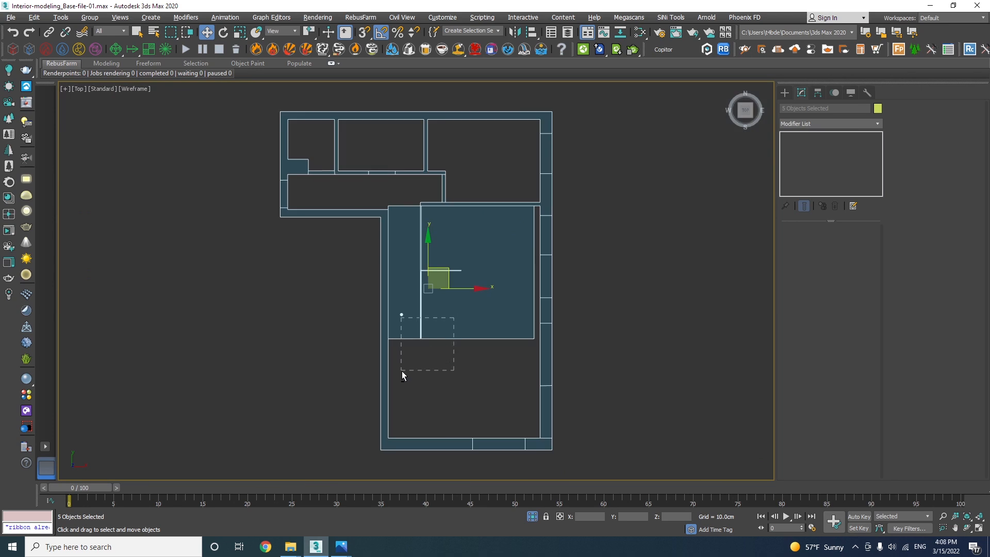
Step: Move the spotlight midway between the corridor wall and the partition, to about X -12.8 cm
left_click_drag(401, 370, 401, 370, "alt")
scroll(404, 304, "up", 5)
left_click_drag(415, 303, 366, 389)
middle_click_drag(360, 270, 360, 261)
scroll(381, 286, "down", 1)
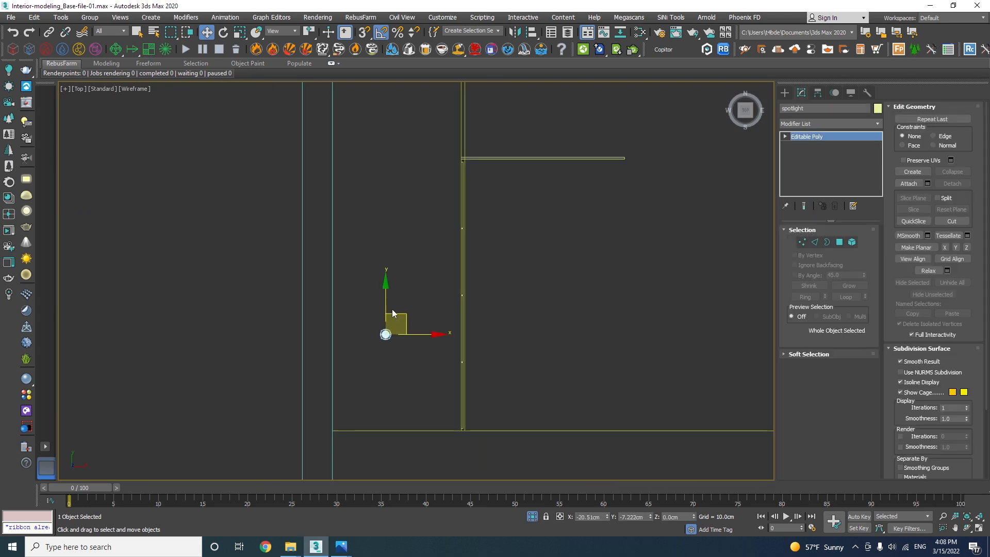
left_click_drag(401, 314, 411, 352)
Step: Raise the corridor spotlight to the underside of the ceiling panel, at about Z 250 cm
key("f")
scroll(415, 337, "down", 4)
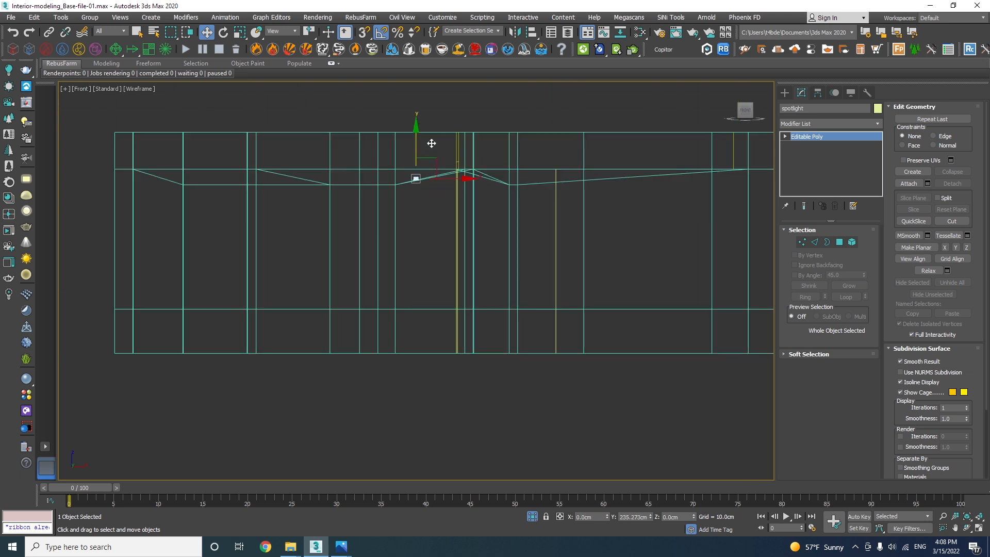
key("z")
left_click_drag(404, 221, 410, 154)
Step: Make three evenly spaced copies of the spotlight along the corridor, forming a straight row in the Y direction
key("t")
scroll(408, 281, "down", 6)
left_click_drag(399, 317, 400, 320, "shift")
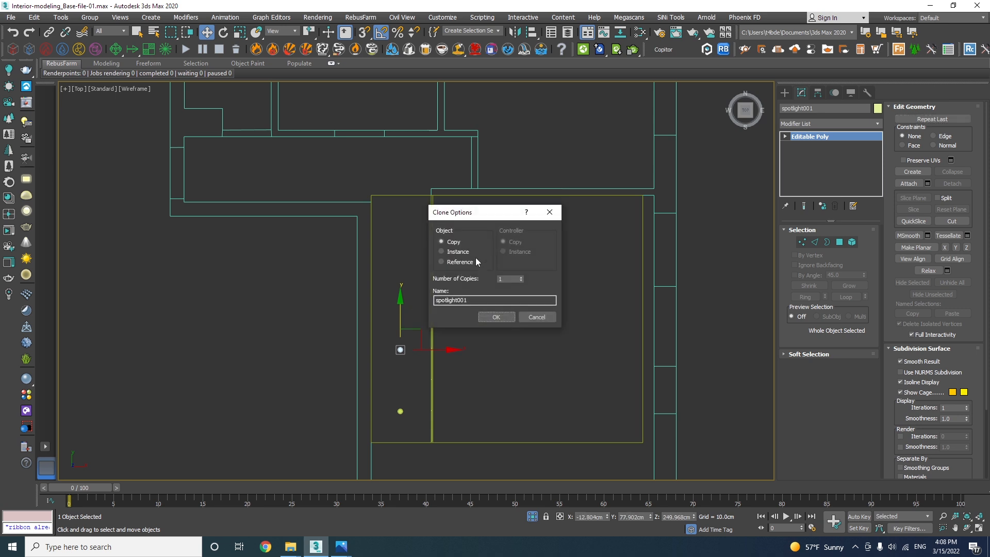
key("Return")
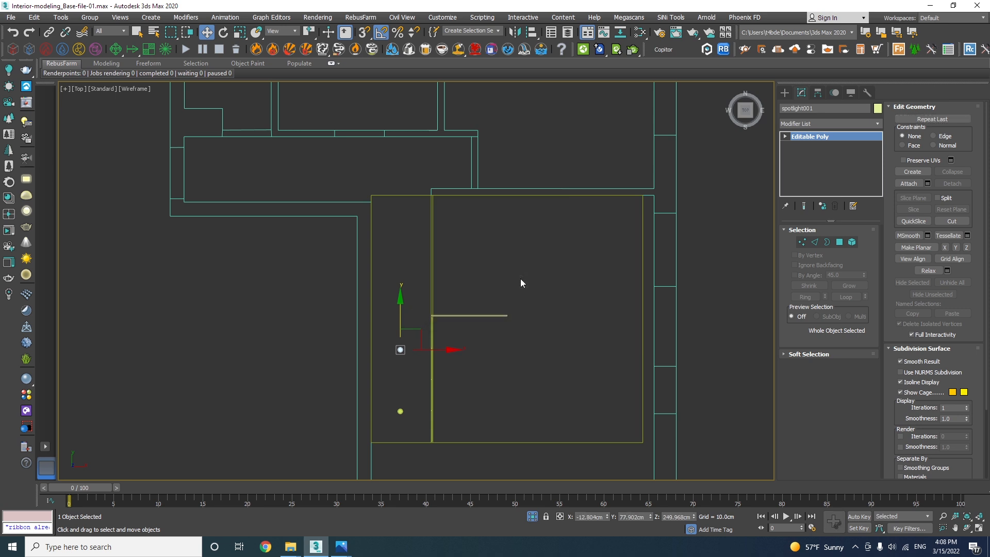
key("Delete")
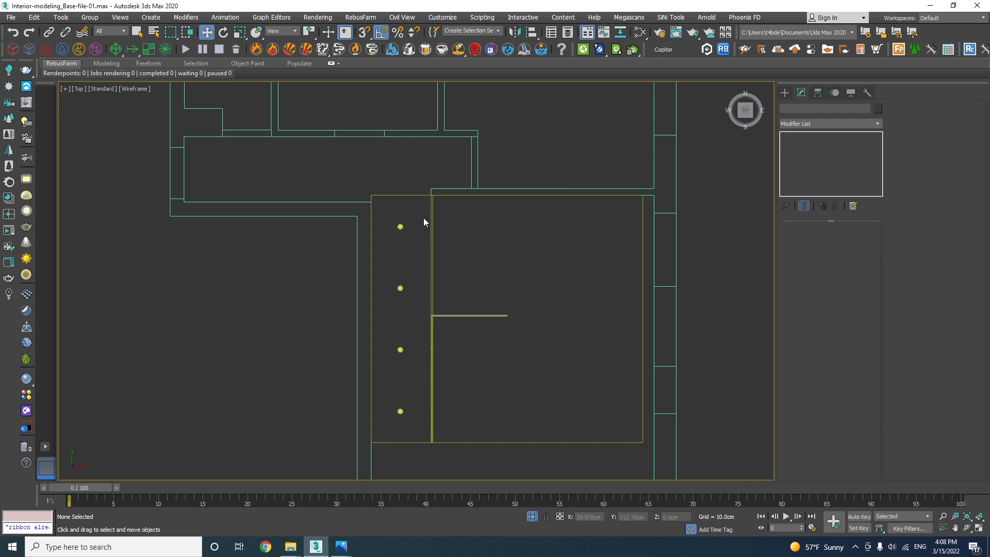
Step: Copy the corridor's row of four spotlights rotated 90 degrees and centre it in the adjoining hallway along X
left_click_drag(393, 416, 394, 416)
key("e")
left_click_drag(455, 282, 471, 283)
key("w")
left_click_drag(419, 302, 349, 148)
middle_click_drag(400, 236, 263, 290)
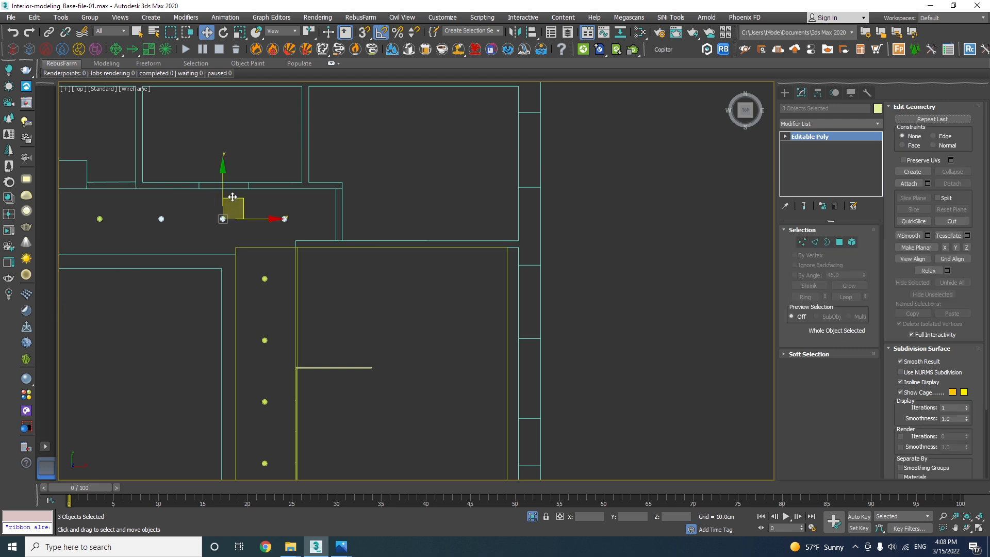
Step: Copy three of the hallway spotlights into the room beyond the partition, as a row near its hallway-side wall
left_click_drag(380, 264, 413, 256, "shift")
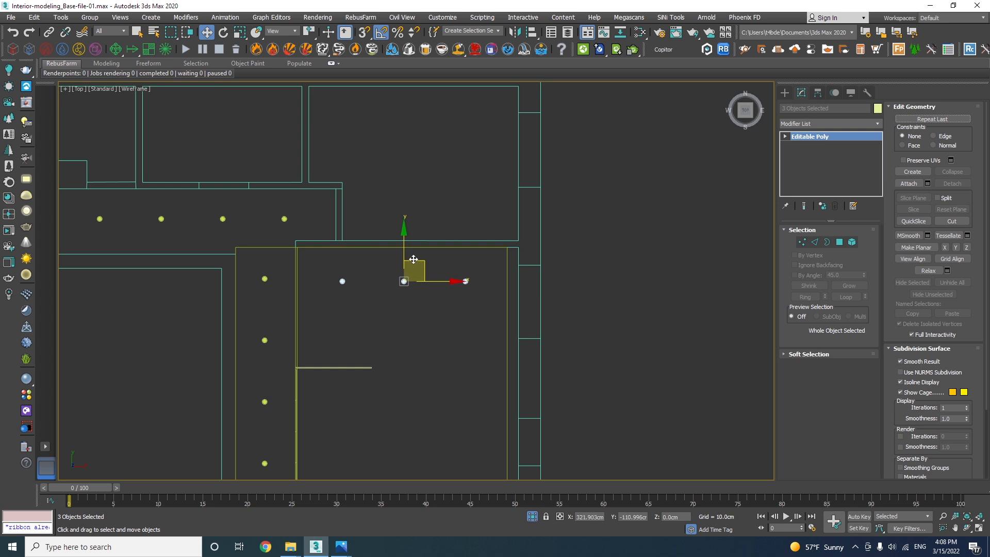
left_click_drag(413, 258, 412, 258, "shift")
key("Return")
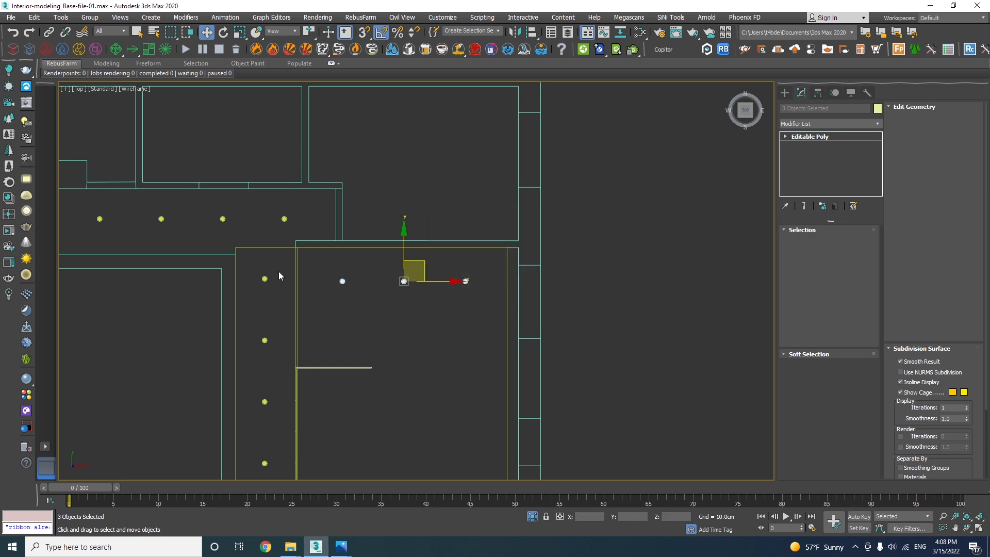
Step: Examine the hallway spotlights and the neighbouring ceiling panel from the side and in shaded perspective
left_click_drag(73, 223, 73, 222)
middle_click_drag(208, 279, 357, 327)
key("l")
scroll(361, 309, "up", 5)
scroll(375, 297, "down", 5)
scroll(376, 303, "up", 5)
mouse_move(377, 303)
middle_mouse_down("alt")
mouse_move(381, 329)
mouse_move(356, 350)
mouse_move(379, 291)
mouse_move(495, 310)
middle_mouse_up("alt")
key("F3")
left_click(311, 206)
key("4")
left_click(343, 207)
key("4")
key("t")
scroll(347, 215, "down", 5)
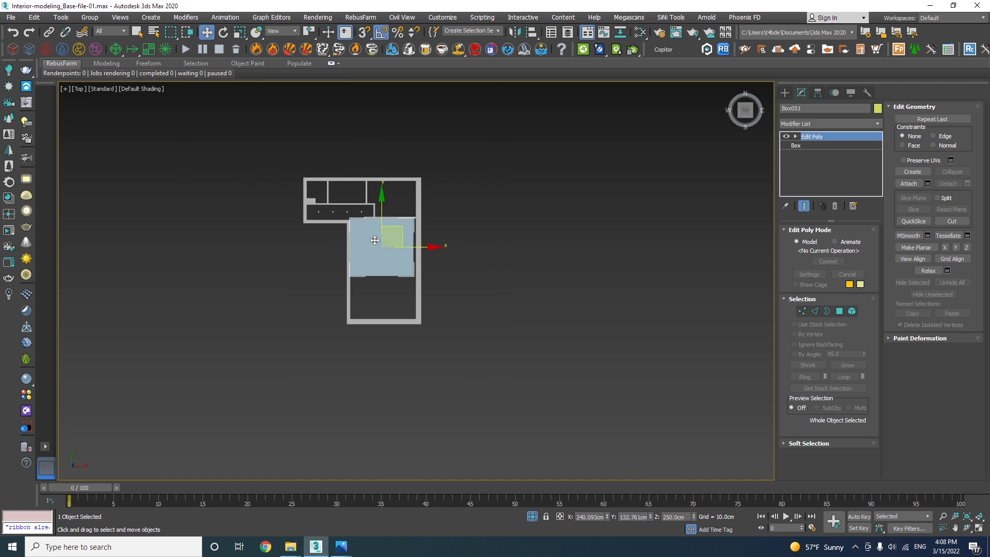
Step: Trace the hallway's stepped interior outline with a closed Line, using 2.5D snapping to the wall vertices
scroll(344, 211, "up", 10)
middle_click_drag(408, 245, 467, 279)
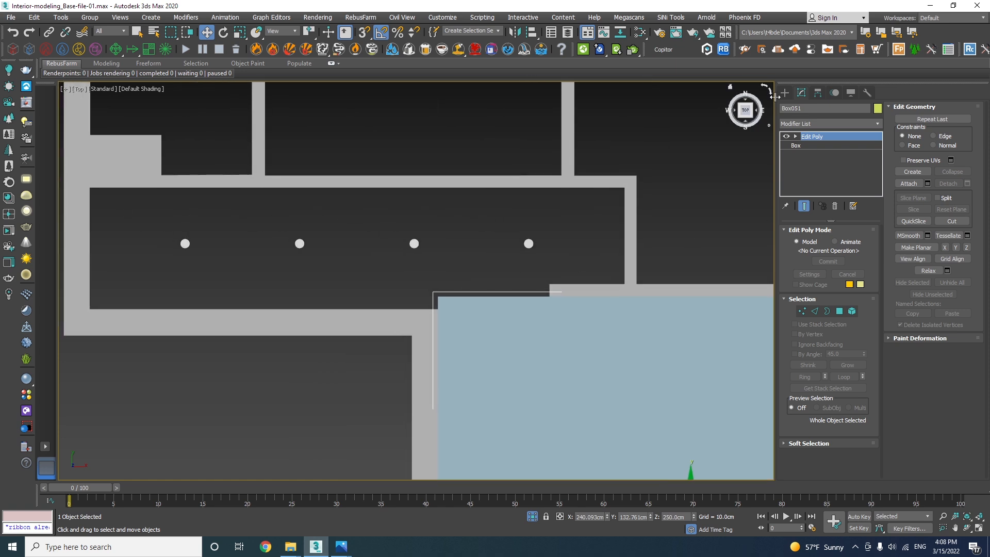
left_click(784, 93)
left_click(808, 162)
key("s")
left_click(629, 187)
right_click(138, 225)
left_click_drag(365, 33, 365, 67)
left_click(624, 188)
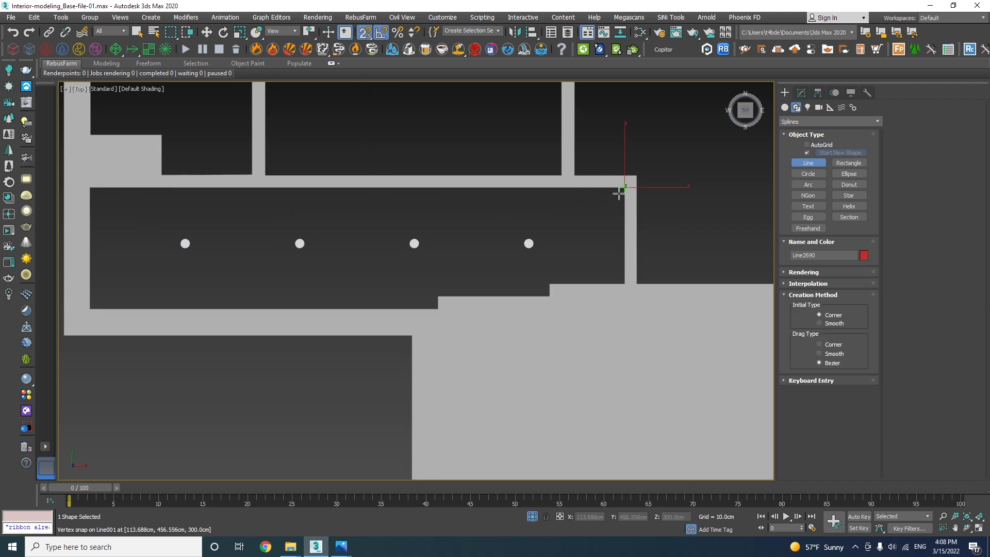
left_click(91, 188)
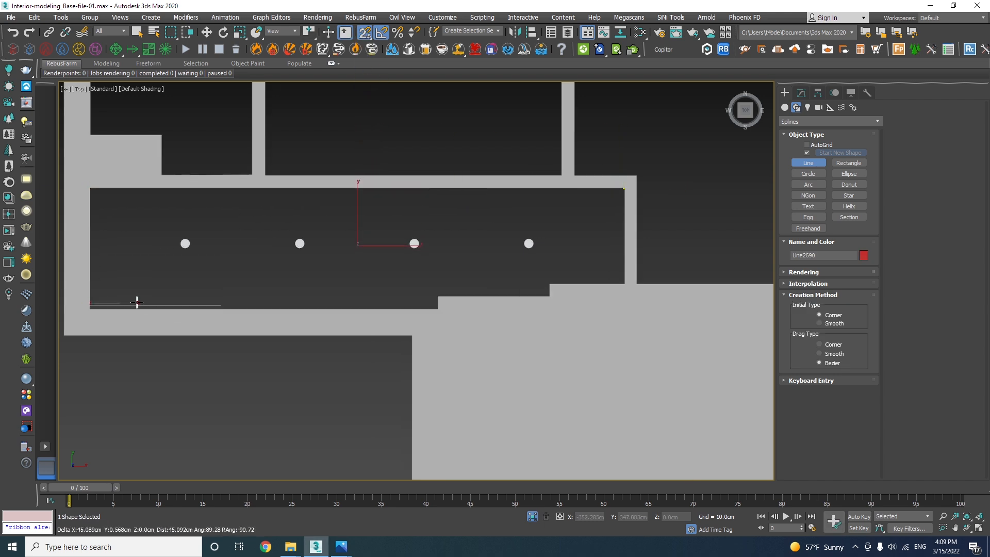
left_click(94, 307)
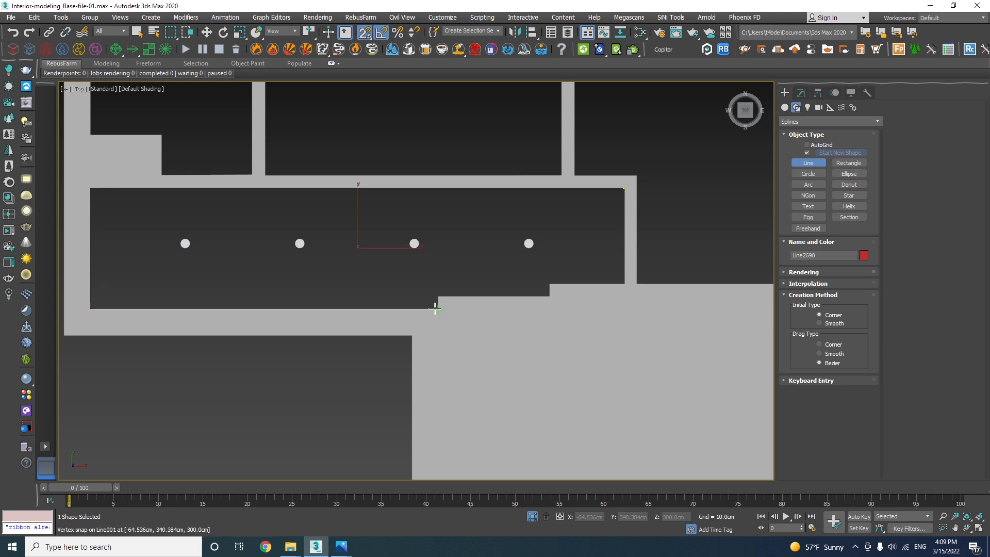
left_click(437, 296)
left_click(551, 282)
right_click(485, 258)
Step: Raise the hallway outline to Z 250 cm in the front view
key("w")
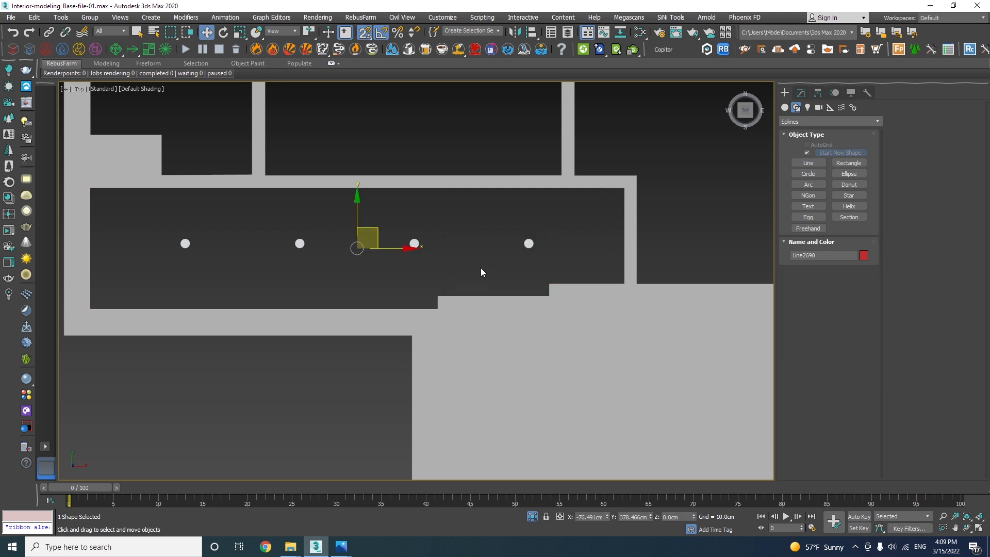
key("f")
scroll(454, 283, "down", 4)
left_click_drag(442, 250, 442, 176)
Step: Extrude the hallway outline by 50 cm as a dropped ceiling and assign the VRayMtl Material #28 to it
left_click(800, 92)
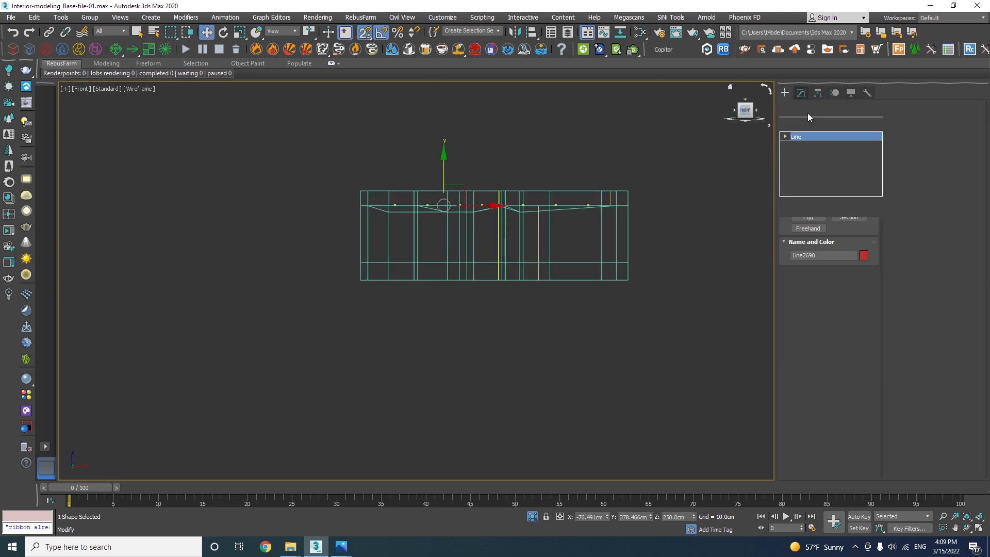
left_click(803, 123)
type("ex")
left_click(800, 129)
scroll(471, 213, "up", 5)
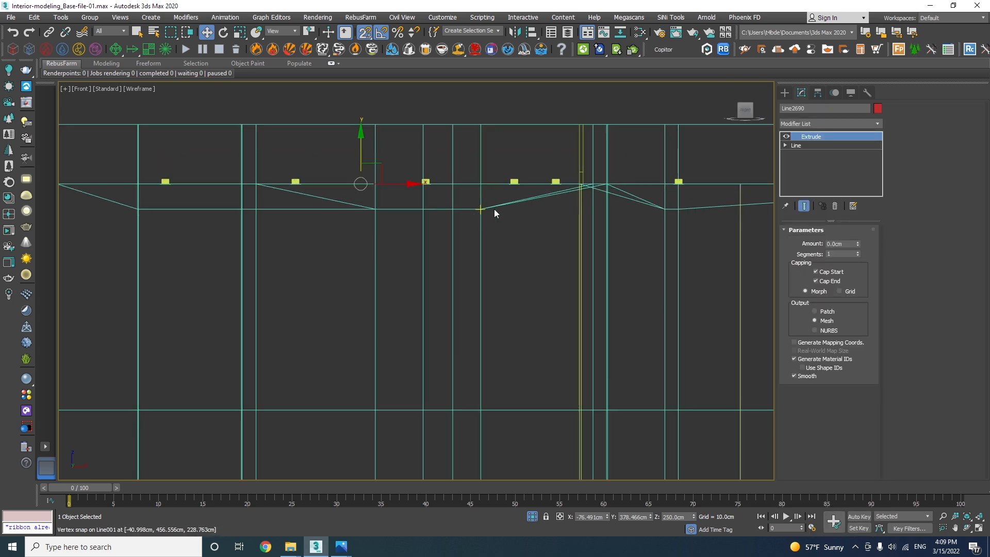
middle_click_drag(490, 215, 476, 288)
left_click_drag(858, 245, 850, 241)
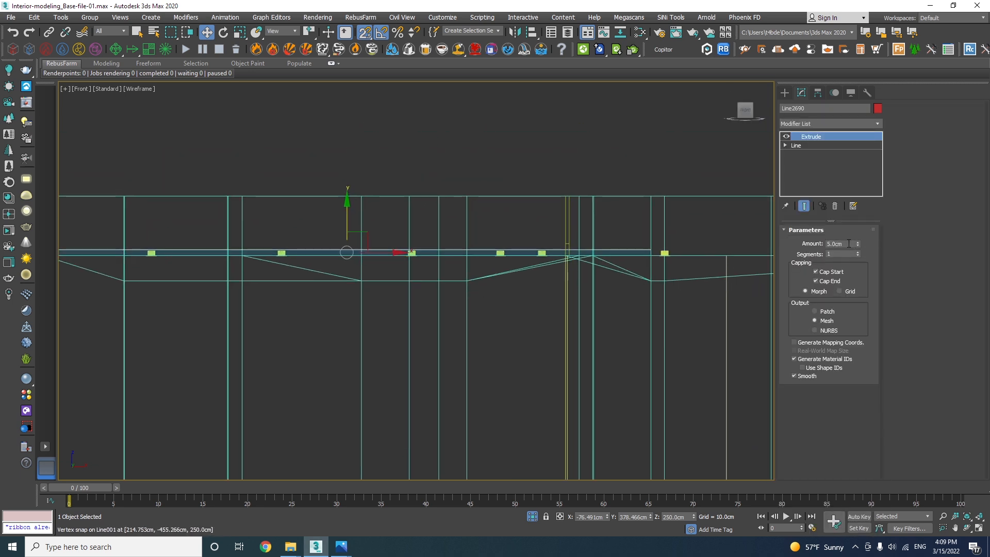
type("50")
key("Return")
middle_click(443, 246)
key("p")
middle_click_drag(438, 249, 408, 278, "alt")
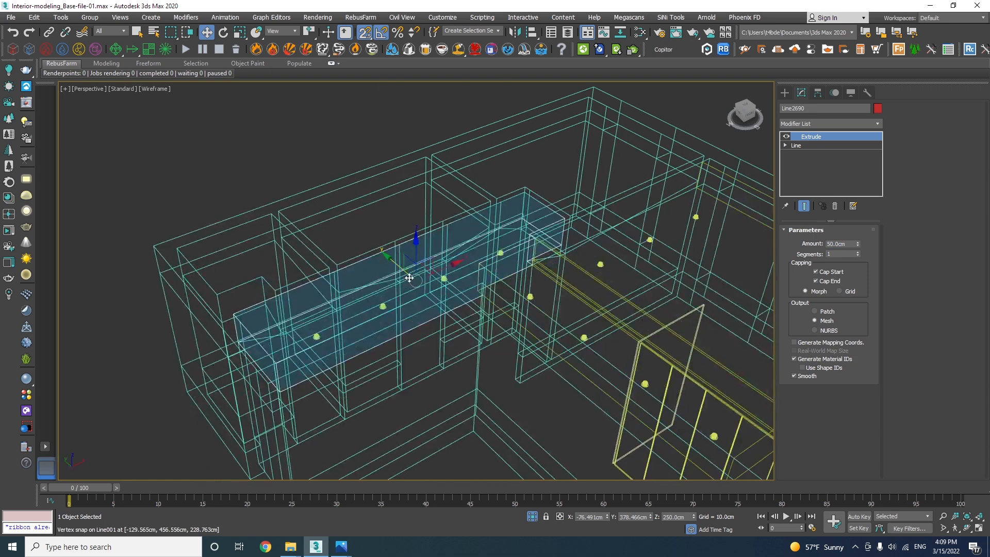
key("m")
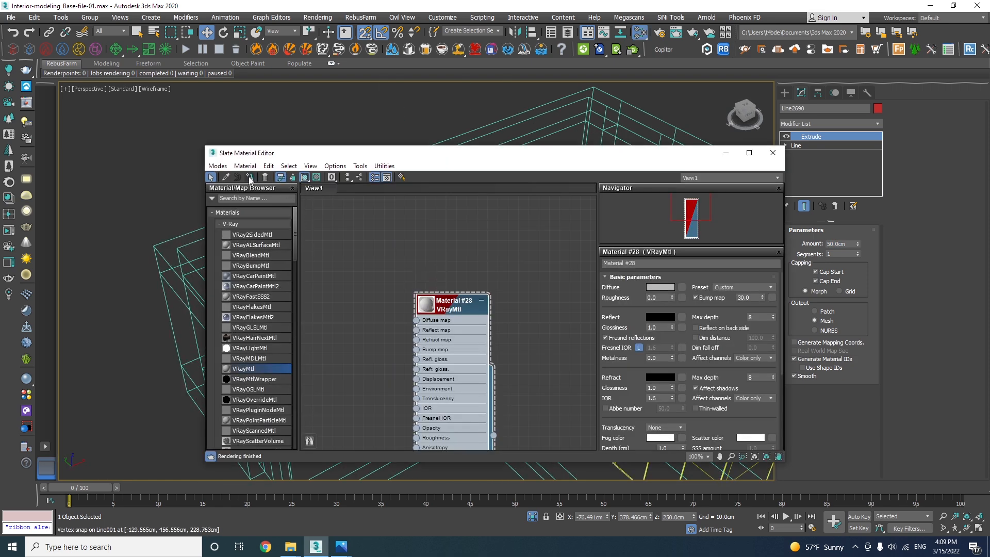
key("m")
Step: Inspect the hallway ceiling and its spotlights in perspective, in both shaded and wireframe display
left_click(382, 306)
key("F3")
mouse_move(404, 308)
middle_mouse_down("alt")
mouse_move(458, 280)
mouse_move(472, 250)
mouse_move(435, 292)
middle_mouse_up("alt")
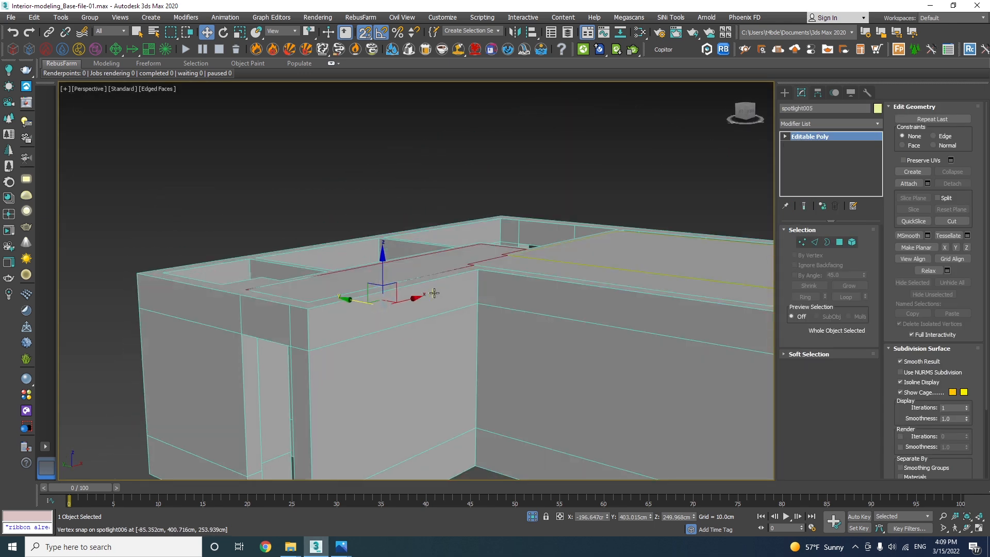
left_click(437, 291)
key("F3")
scroll(479, 301, "down", 7)
mouse_move(502, 314)
middle_mouse_down("alt")
mouse_move(534, 357)
mouse_move(366, 325)
middle_mouse_up("alt")
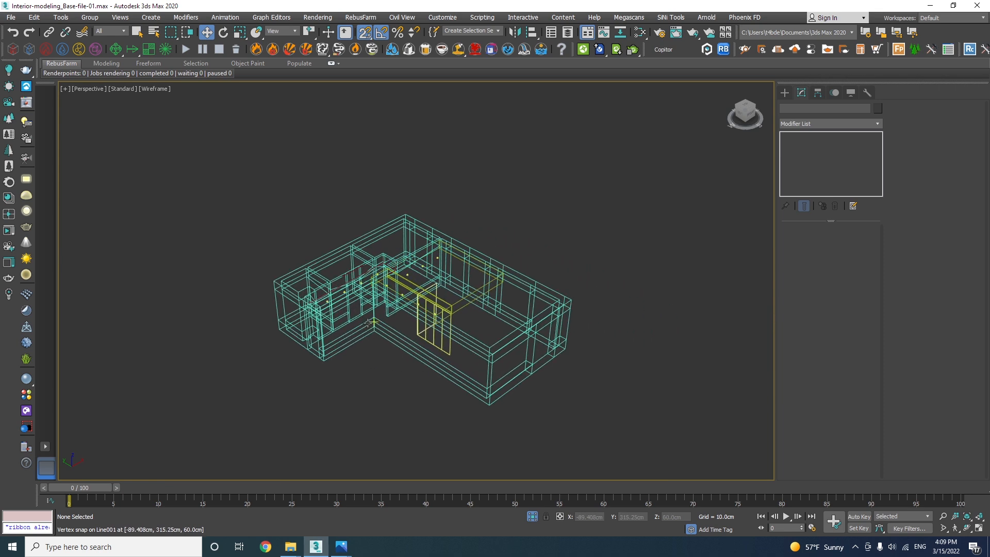
Step: End the isolation and frame the dining area in perspective, shaded without edges
left_click(532, 516)
middle_click_drag(431, 316, 365, 329)
middle_click_drag(407, 360, 394, 335, "alt")
scroll(431, 350, "up", 15)
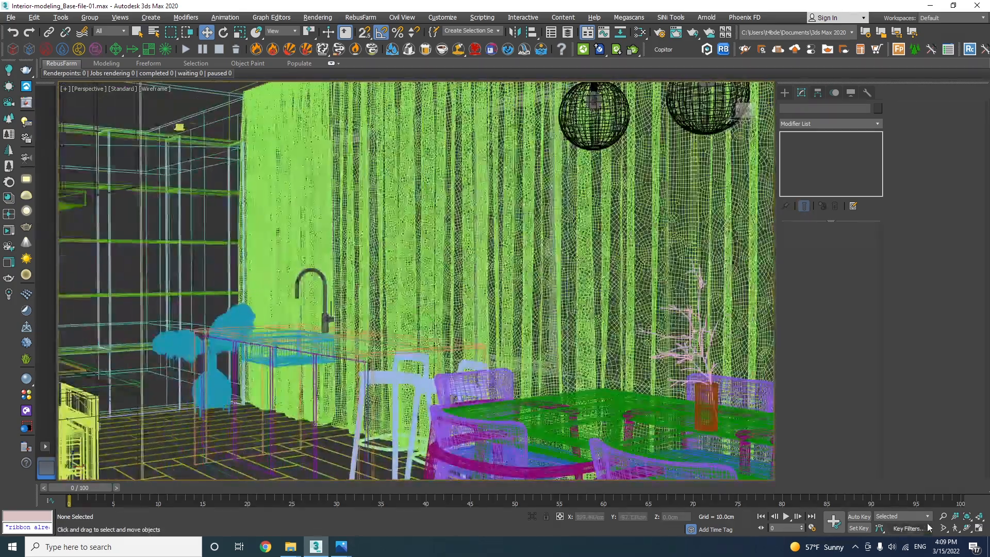
left_click(943, 528)
left_click_drag(336, 290, 354, 305)
right_click(354, 305)
key("F3")
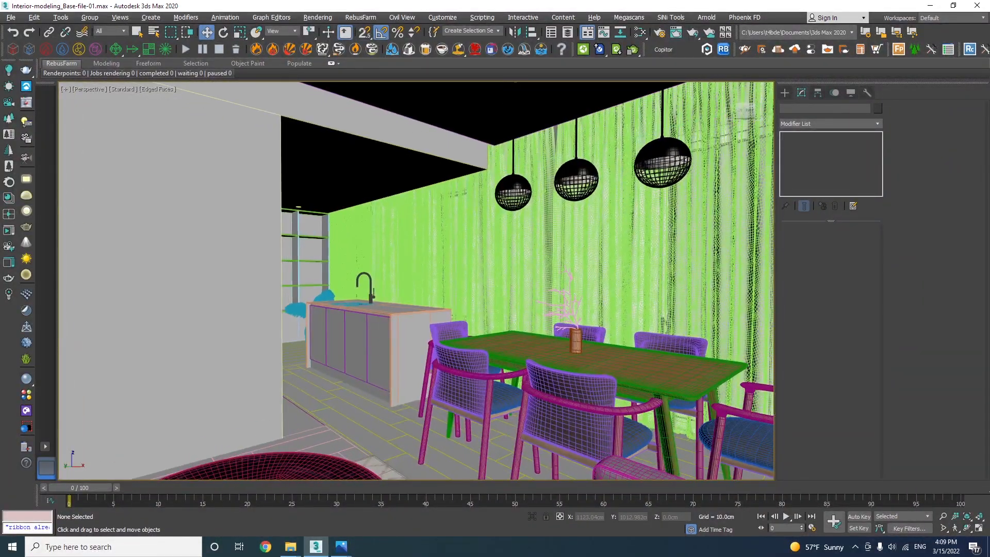
mouse_move(422, 314)
middle_mouse_down()
mouse_move(402, 314)
mouse_move(501, 327)
mouse_move(454, 341)
mouse_move(460, 334)
middle_mouse_up()
key("F4")
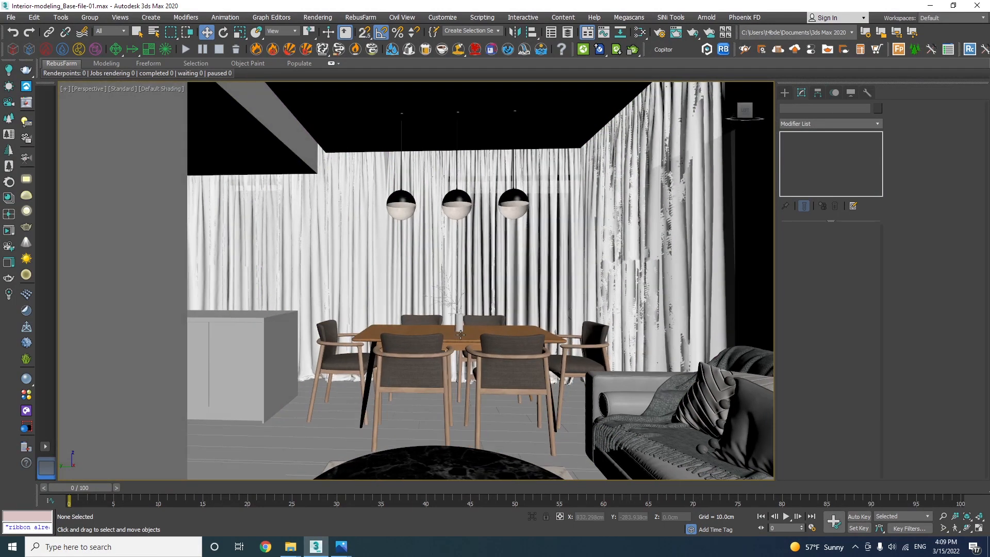